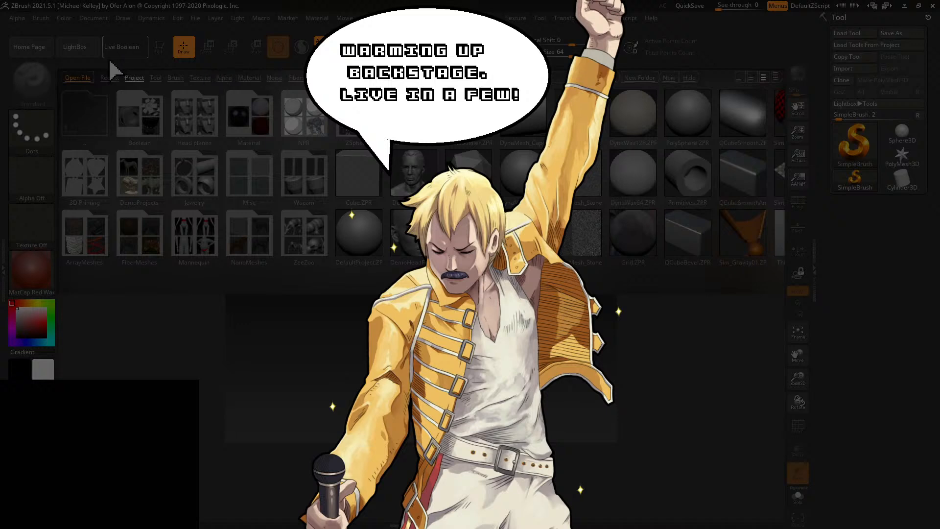
Open the tigerSamuraiCoreFinalizing6(4) project from the recent files
{"action": "left_click", "coordinate": [109, 77]}
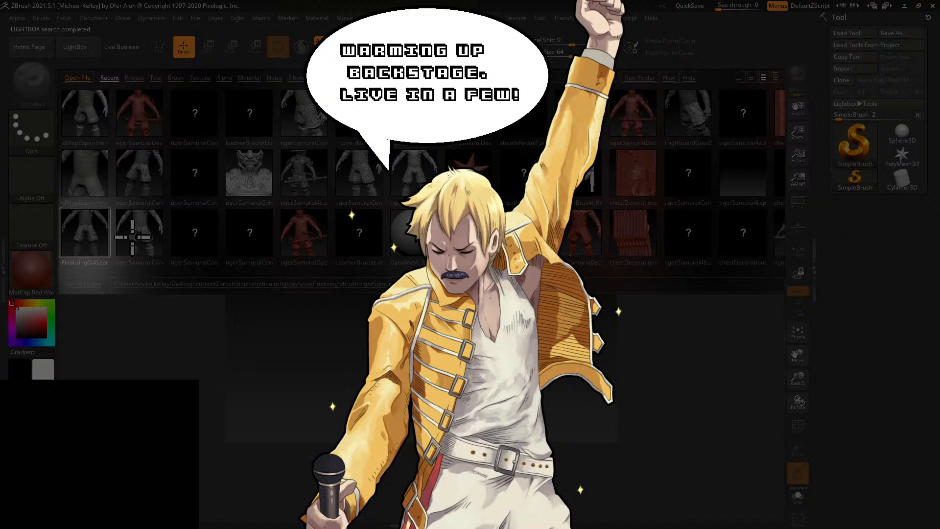
{"action": "double_click", "coordinate": [79, 244]}
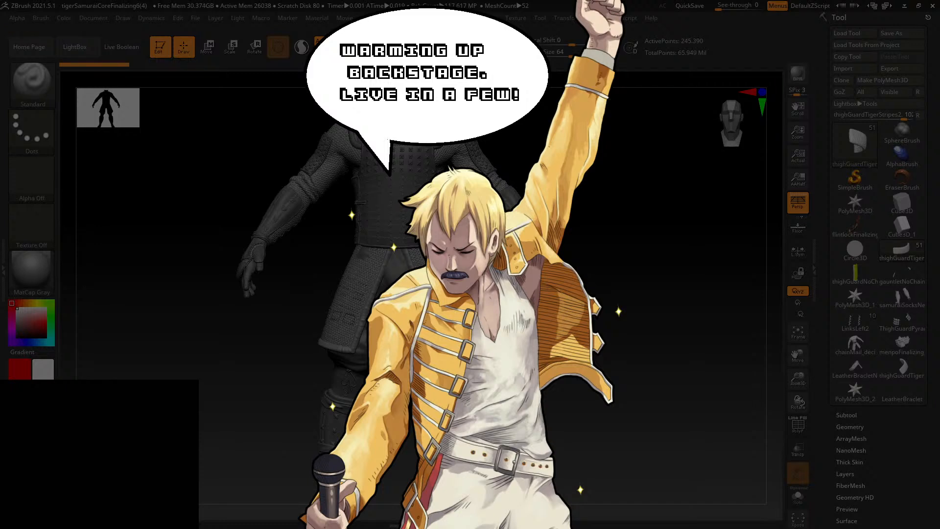
{"action": "left_click", "coordinate": [918, 6]}
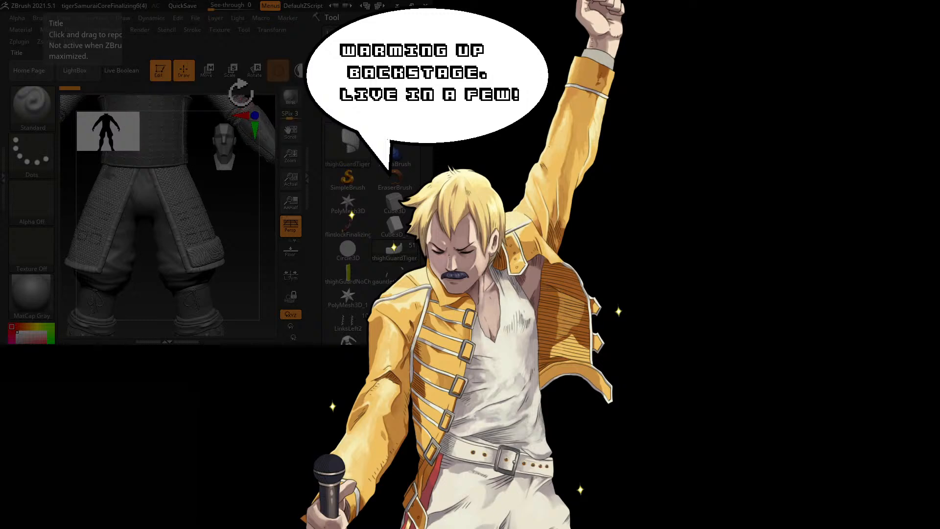
{"action": "left_click_drag", "start_coordinate": [133, 5], "coordinate": [133, 6]}
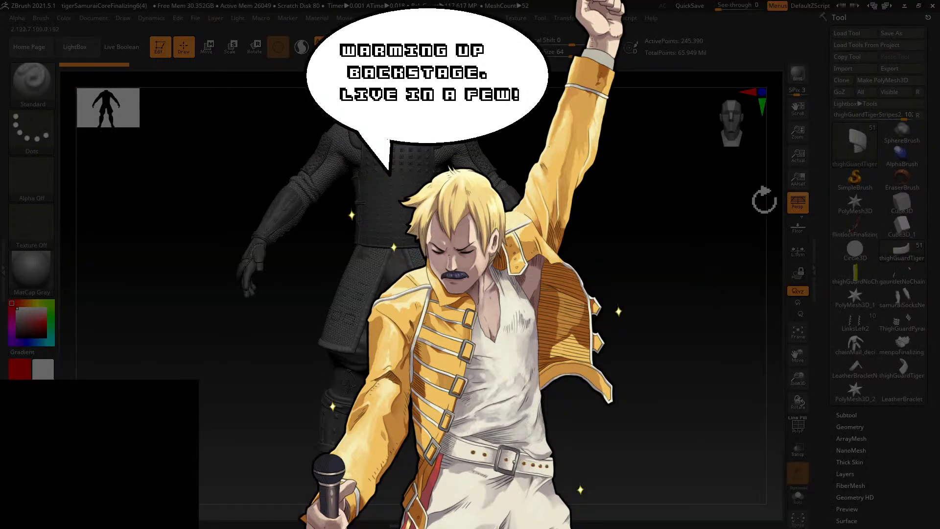
Import the core_loPoly.obj mesh from the Desktop into a PolyMesh3D tool
{"action": "left_click", "coordinate": [913, 208]}
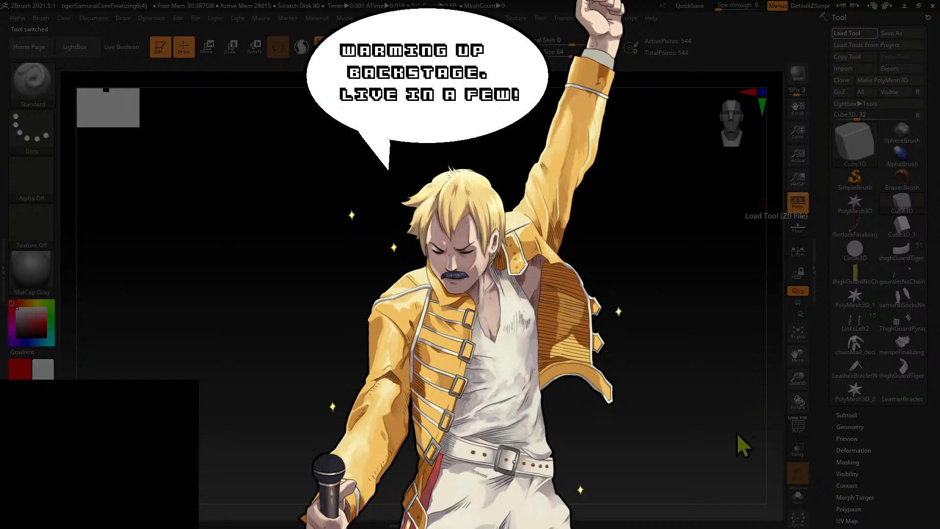
{"action": "left_click", "coordinate": [861, 71]}
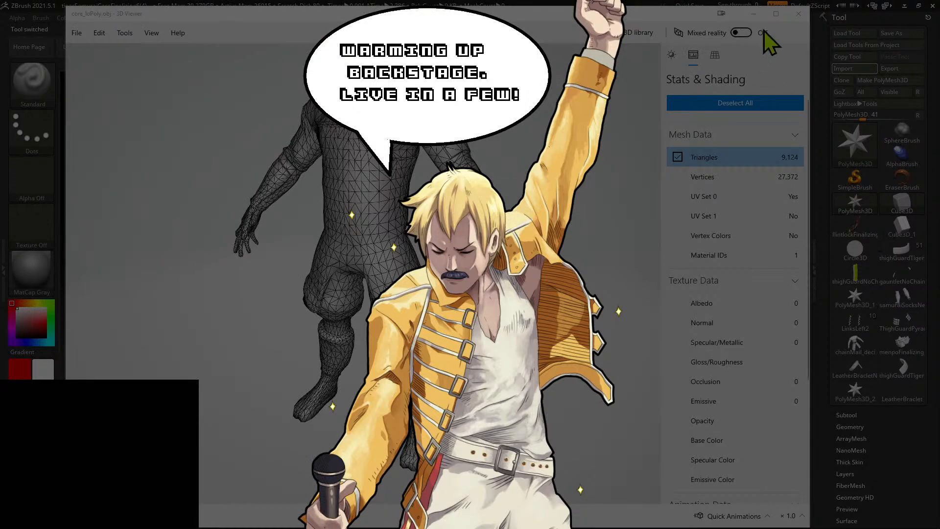
{"action": "left_click", "coordinate": [774, 14]}
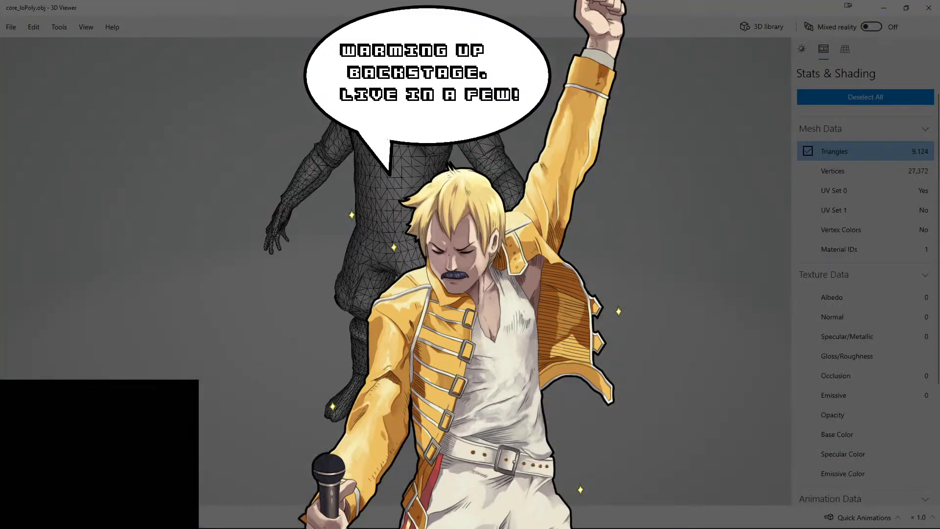
{"action": "left_click", "coordinate": [880, 8]}
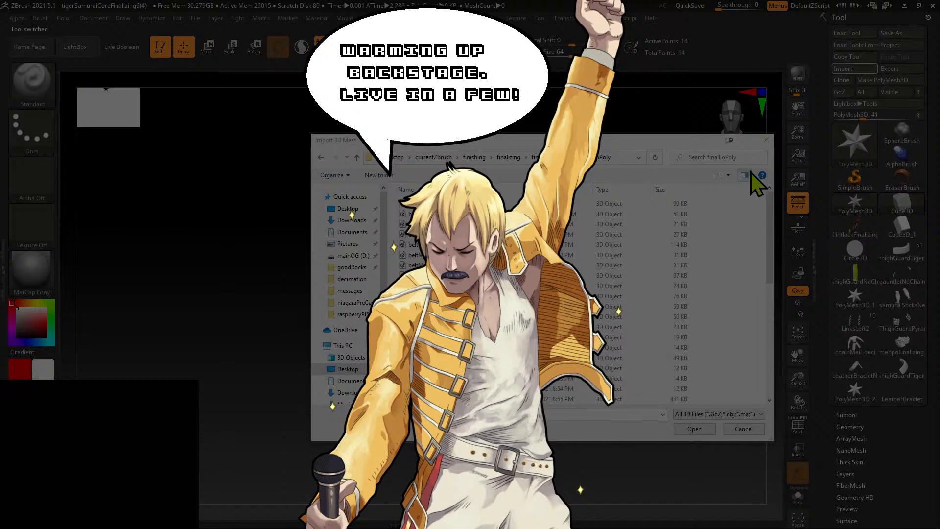
{"action": "left_click", "coordinate": [349, 210]}
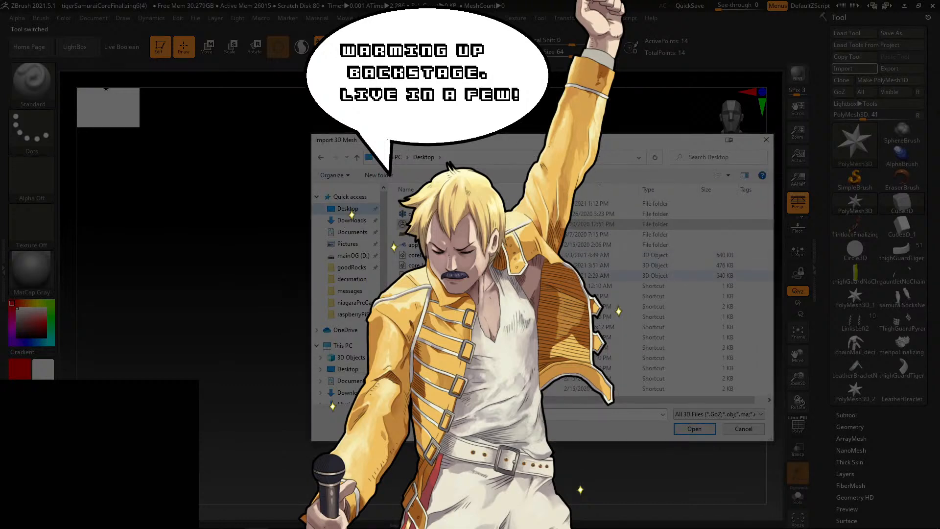
{"action": "left_click", "coordinate": [489, 275]}
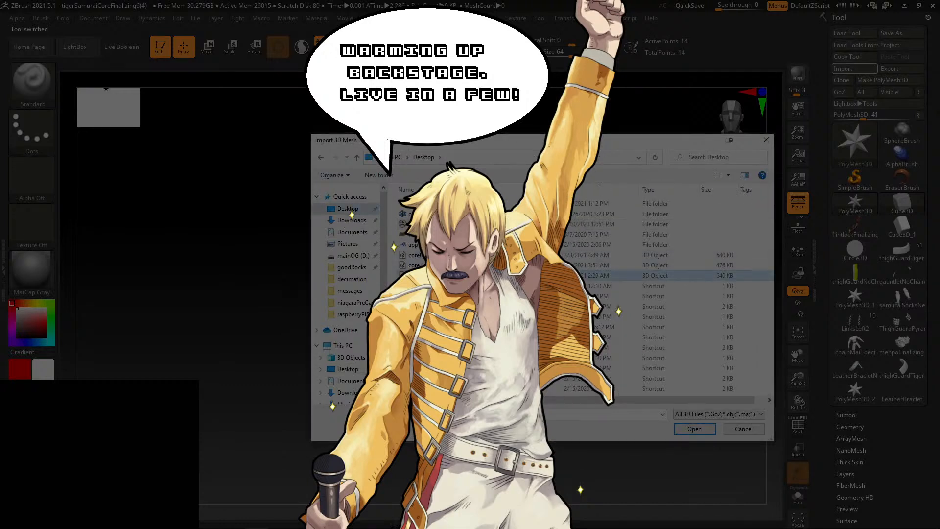
{"action": "left_click", "coordinate": [687, 433]}
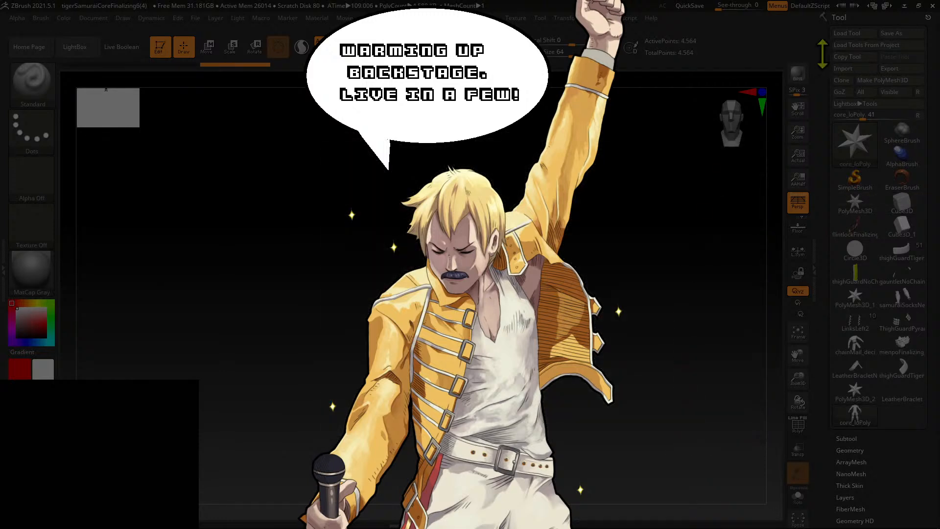
Switch to 3D Viewer to check the core_loPoly.obj wireframe and return to ZBrush
{"action": "left_click", "coordinate": [910, 10]}
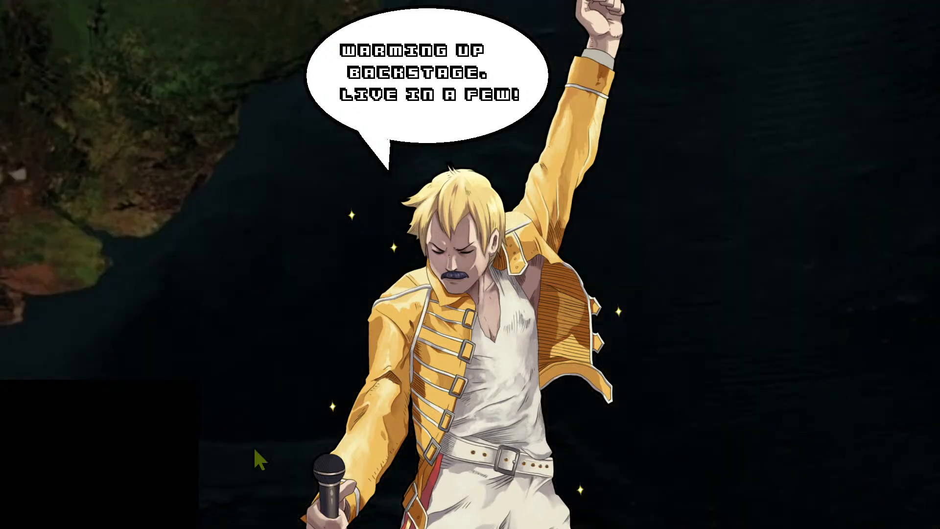
{"action": "mouse_move", "coordinate": [313, 528]}
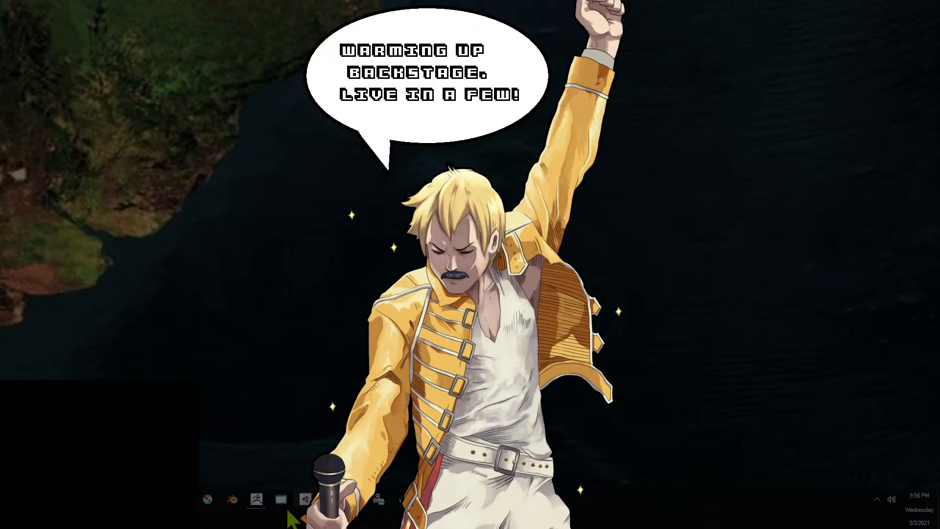
{"action": "left_click", "coordinate": [330, 500]}
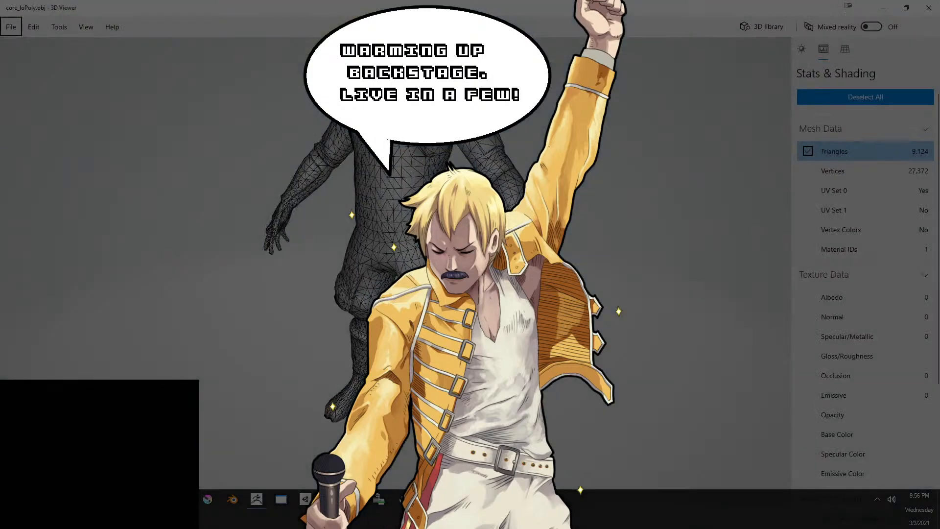
{"action": "left_click", "coordinate": [263, 504]}
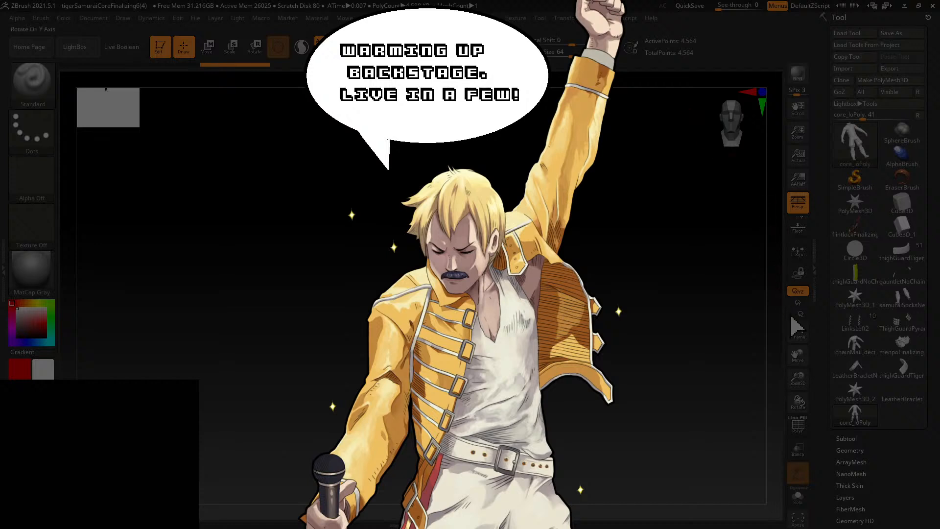
Fit the imported low-poly body to the view and turn on its polyframe display
{"action": "left_click", "coordinate": [797, 331]}
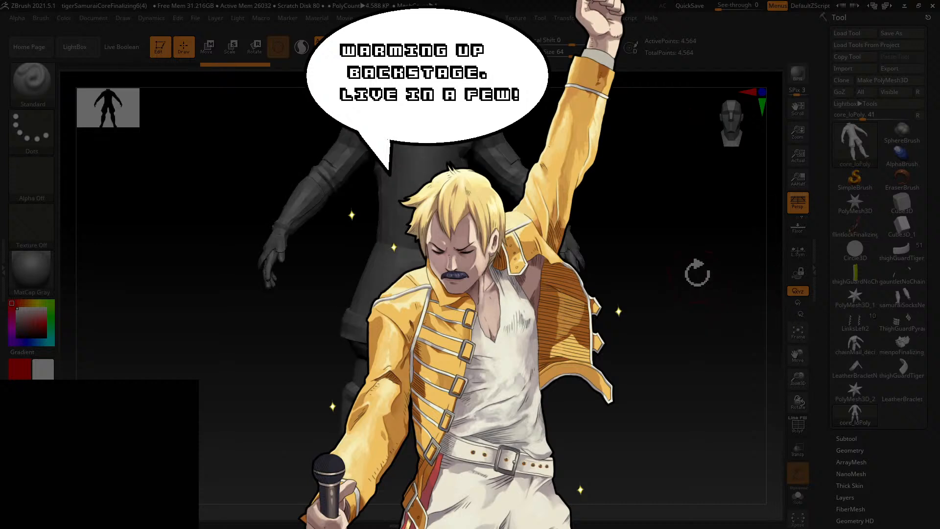
{"action": "left_click_drag", "start_coordinate": [680, 270], "coordinate": [717, 386], "text": "alt"}
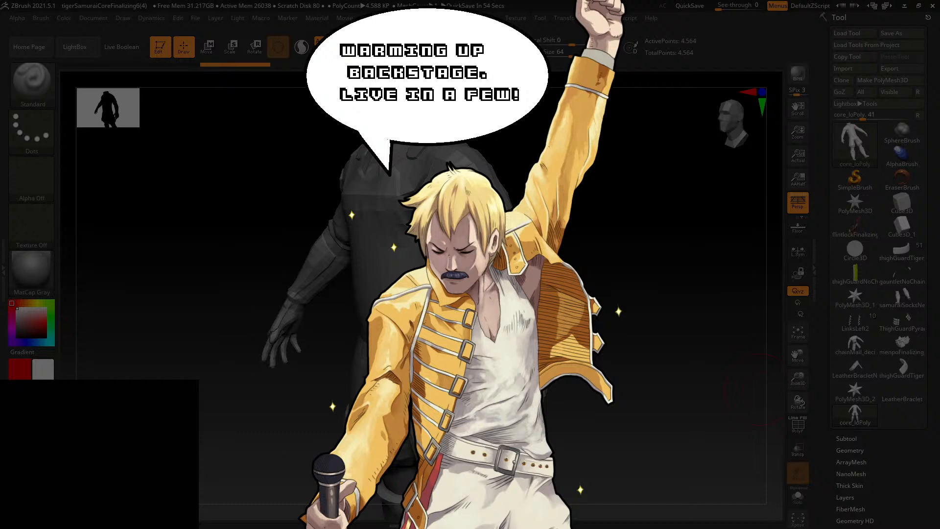
{"action": "left_click_drag", "start_coordinate": [667, 346], "coordinate": [623, 335]}
{"action": "left_click", "coordinate": [798, 425]}
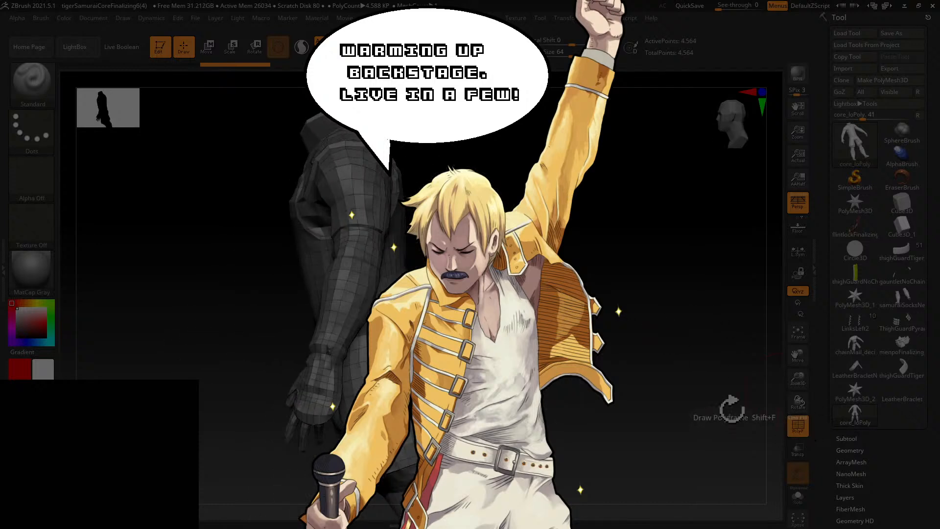
{"action": "left_click_drag", "start_coordinate": [612, 376], "coordinate": [679, 368]}
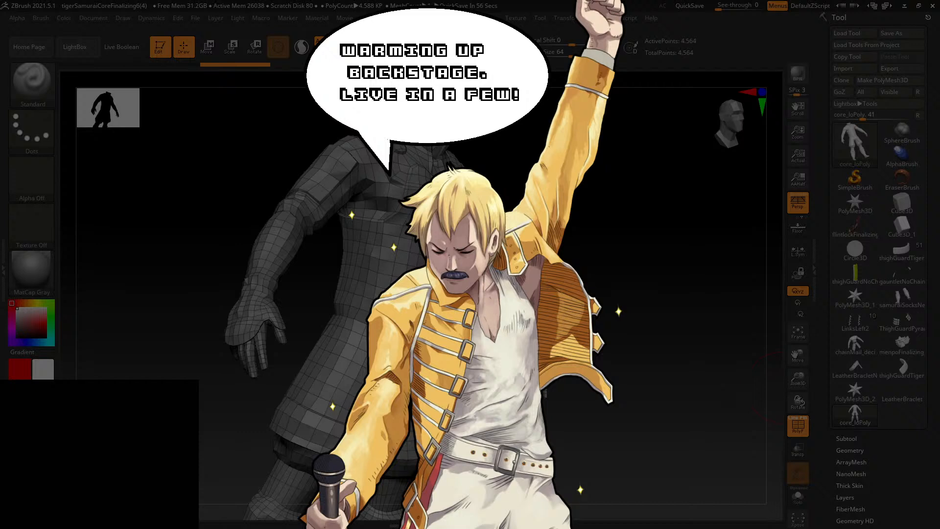
{"action": "mouse_move", "coordinate": [685, 274]}
{"action": "left_mouse_down"}
{"action": "mouse_move", "coordinate": [671, 260]}
{"action": "mouse_move", "coordinate": [663, 209]}
{"action": "mouse_move", "coordinate": [714, 227]}
{"action": "mouse_move", "coordinate": [705, 285]}
{"action": "mouse_move", "coordinate": [684, 274]}
{"action": "left_mouse_up"}
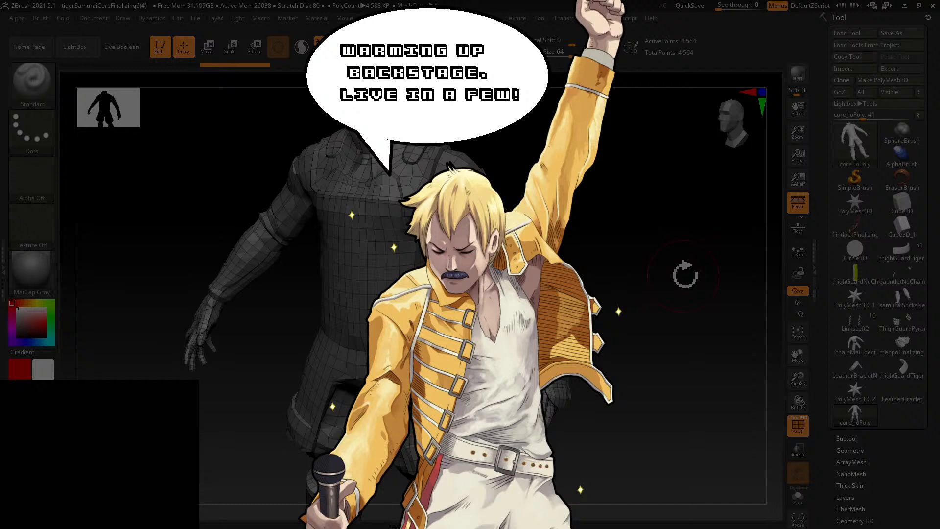
{"action": "mouse_move", "coordinate": [901, 226]}
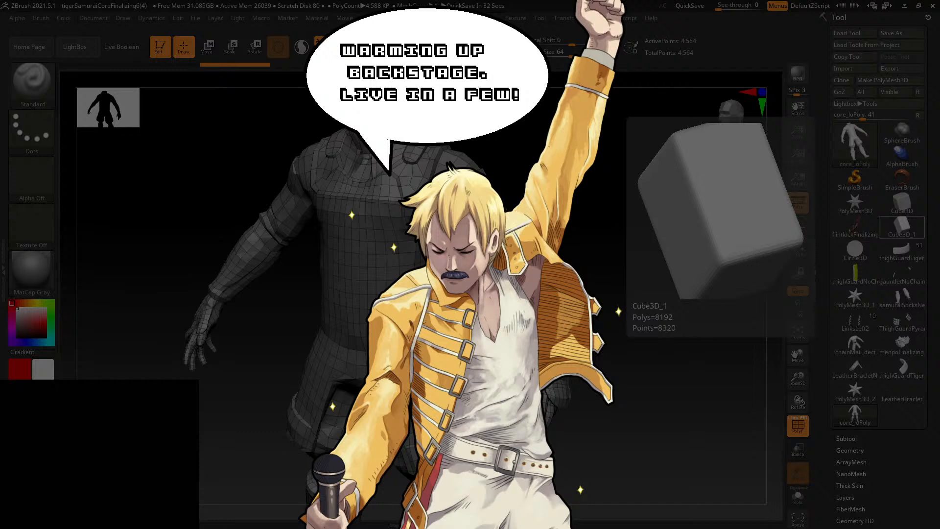
{"action": "mouse_move", "coordinate": [656, 397]}
{"action": "left_mouse_down"}
{"action": "mouse_move", "coordinate": [671, 403]}
{"action": "mouse_move", "coordinate": [665, 386]}
{"action": "left_mouse_up"}
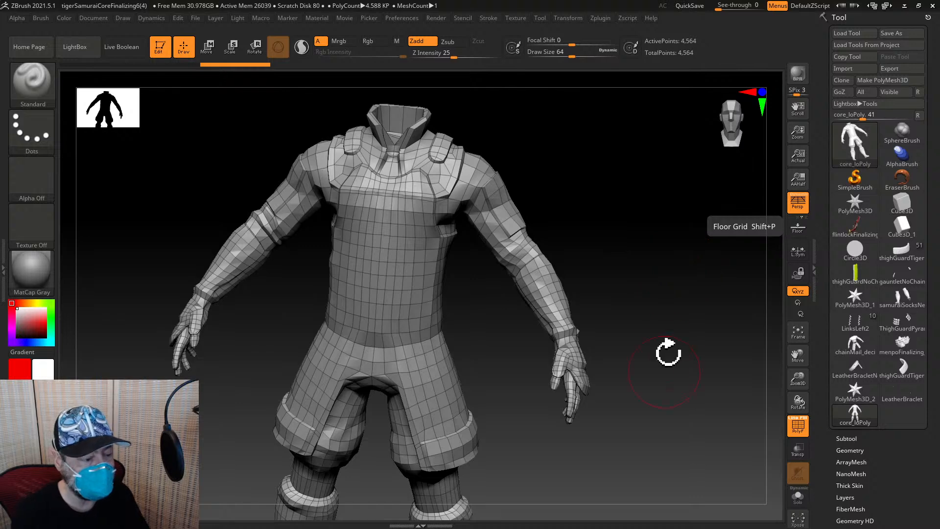
Set the brush draw size to about 27
{"action": "mouse_move", "coordinate": [667, 353]}
{"action": "left_mouse_down"}
{"action": "mouse_move", "coordinate": [650, 346]}
{"action": "mouse_move", "coordinate": [675, 339]}
{"action": "mouse_move", "coordinate": [666, 339]}
{"action": "mouse_move", "coordinate": [679, 366]}
{"action": "left_mouse_up"}
{"action": "key", "text": "s"}
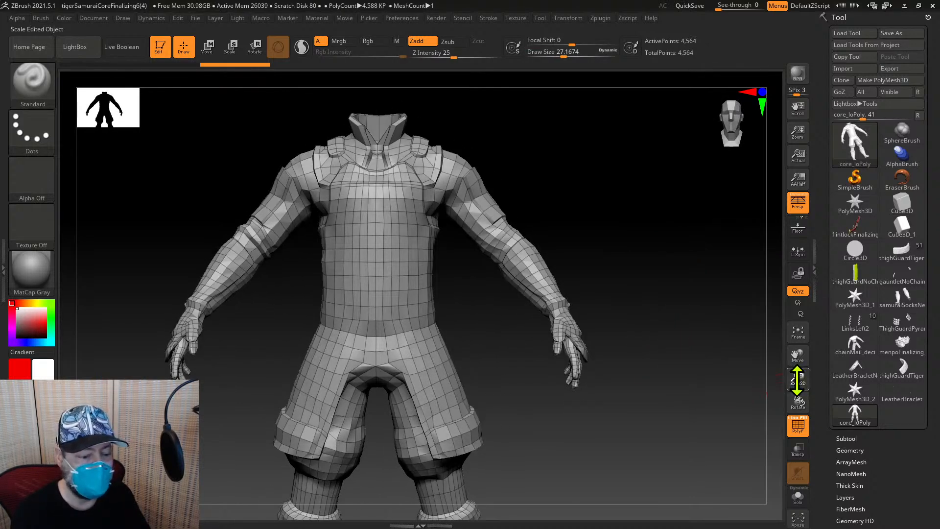
{"action": "mouse_move", "coordinate": [798, 379]}
{"action": "left_mouse_down"}
{"action": "mouse_move", "coordinate": [797, 391]}
{"action": "mouse_move", "coordinate": [793, 362]}
{"action": "mouse_move", "coordinate": [794, 375]}
{"action": "left_mouse_up"}
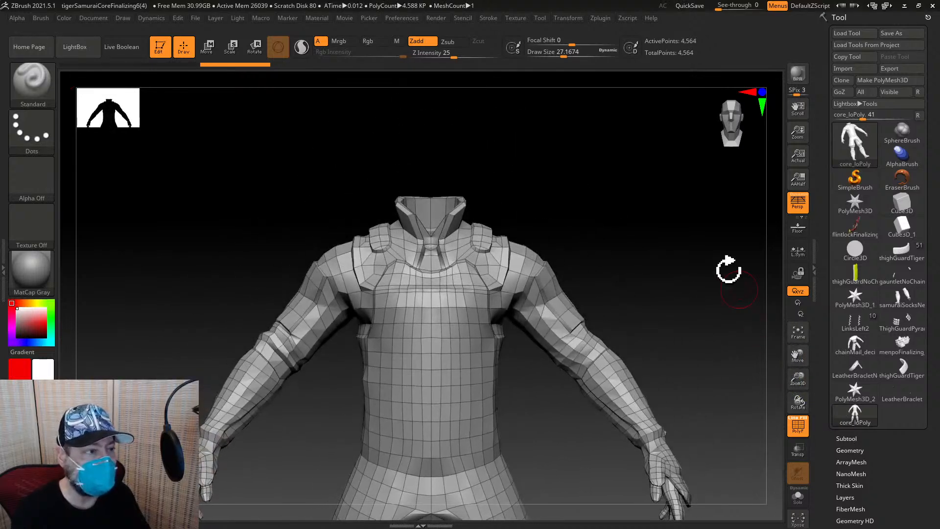
Unwrap the low-poly body with UV Master, using existing UV seams and no symmetry
{"action": "left_click", "coordinate": [600, 18]}
{"action": "left_click", "coordinate": [631, 223]}
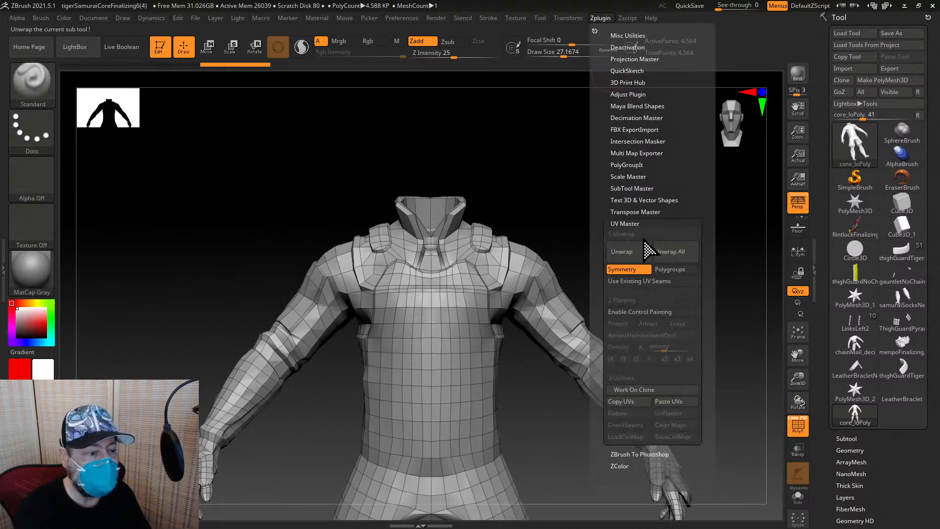
{"action": "left_click", "coordinate": [656, 281]}
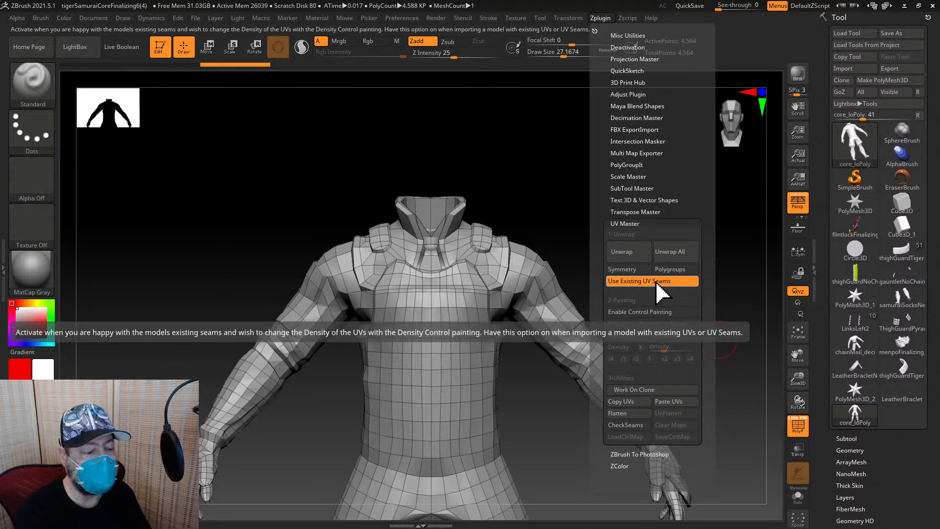
{"action": "left_click", "coordinate": [632, 265]}
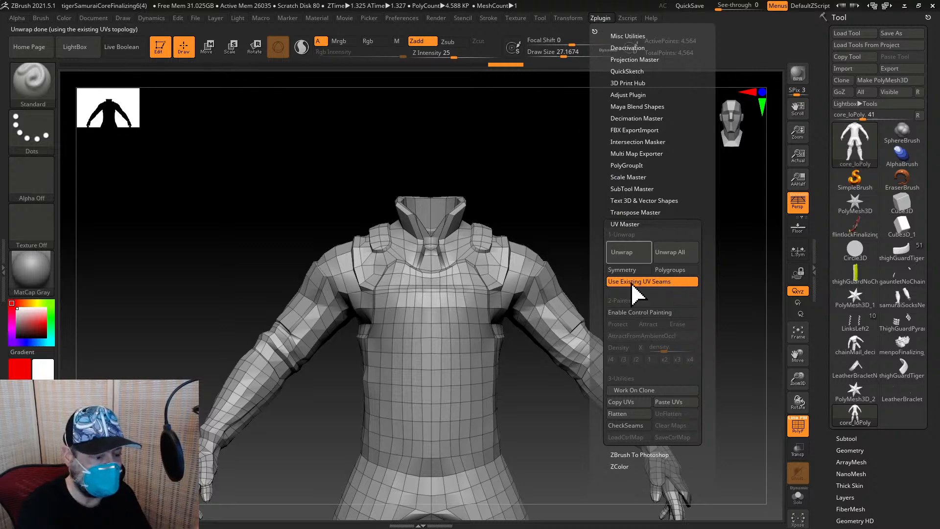
Flatten the low-poly body to inspect its UV islands and unflatten it again
{"action": "left_click", "coordinate": [634, 416]}
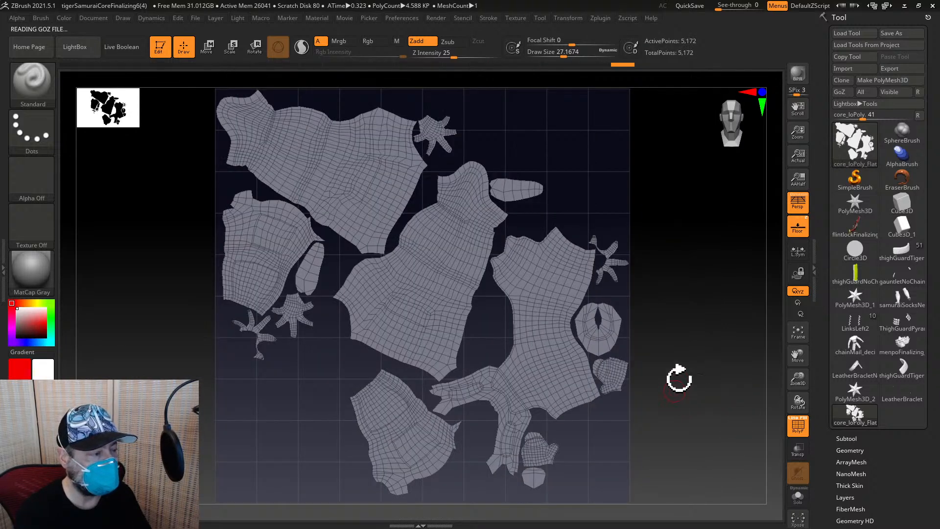
{"action": "left_click", "coordinate": [600, 18]}
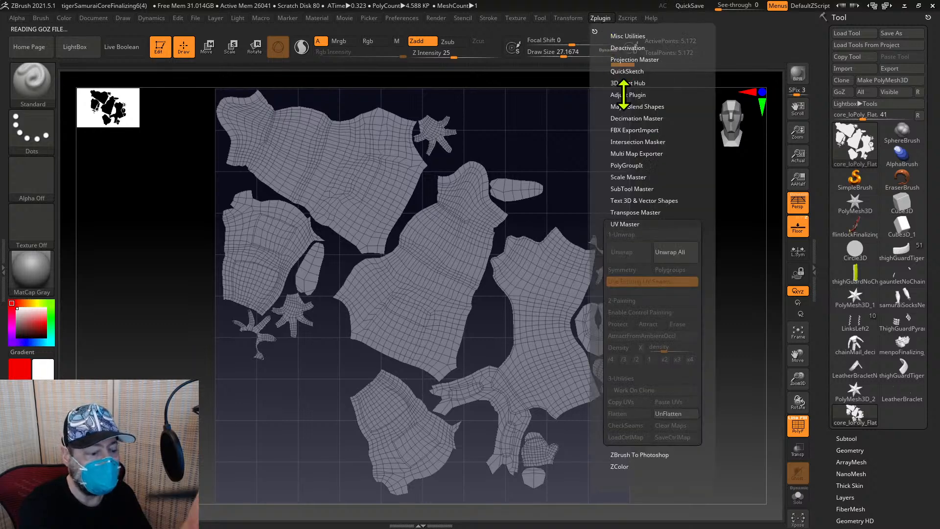
{"action": "left_click", "coordinate": [669, 414]}
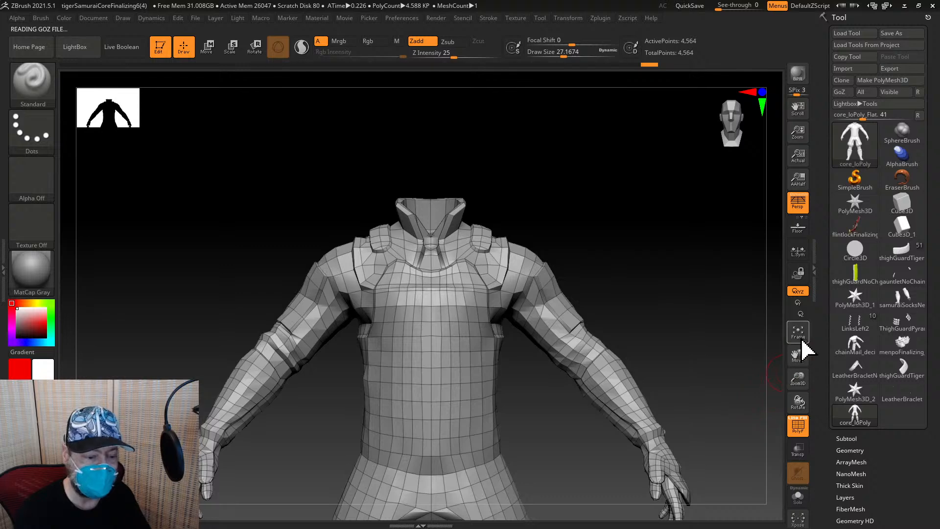
Switch to the thighGuardTiger tool, examine the full detailed armor without polyframe, and return to the core_loPoly tool
{"action": "mouse_move", "coordinate": [798, 372]}
{"action": "left_mouse_down"}
{"action": "mouse_move", "coordinate": [791, 381]}
{"action": "mouse_move", "coordinate": [806, 370]}
{"action": "mouse_move", "coordinate": [799, 363]}
{"action": "mouse_move", "coordinate": [800, 386]}
{"action": "mouse_move", "coordinate": [799, 367]}
{"action": "left_mouse_up"}
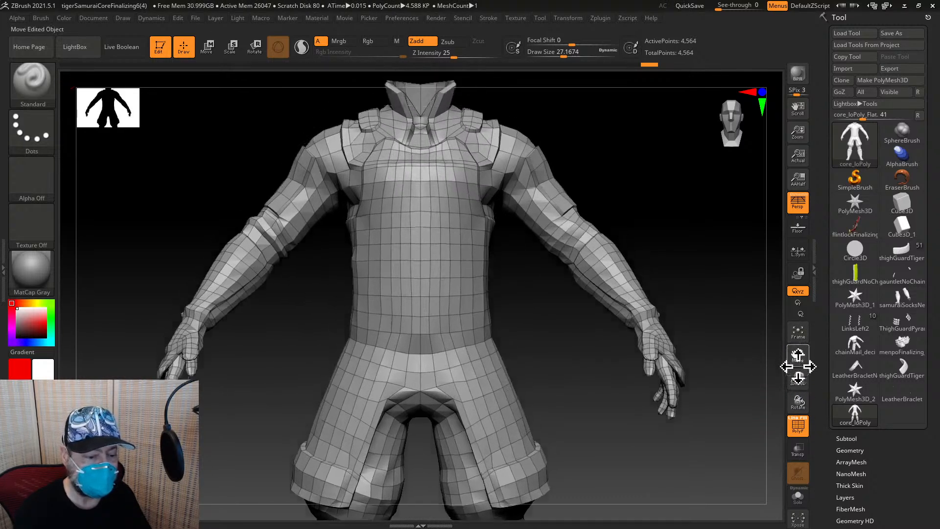
{"action": "left_click_drag", "start_coordinate": [798, 400], "coordinate": [739, 419]}
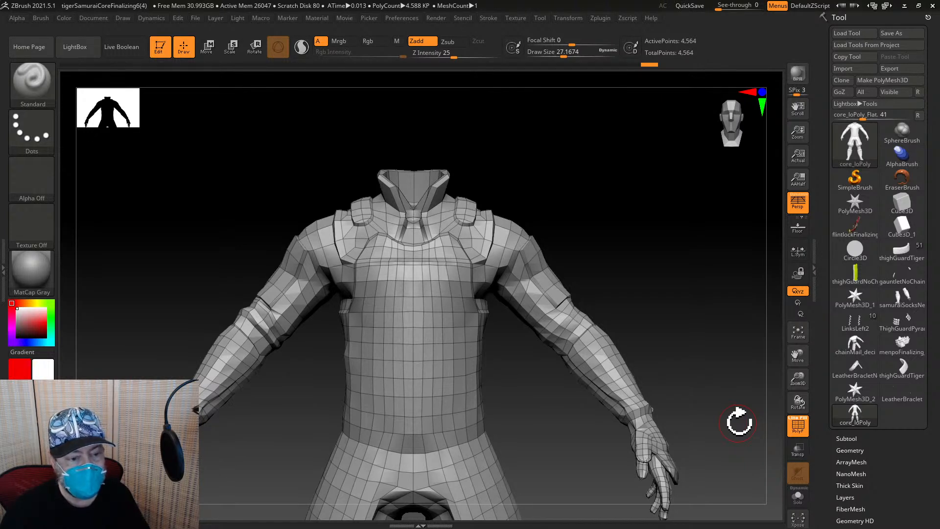
{"action": "left_click", "coordinate": [902, 253]}
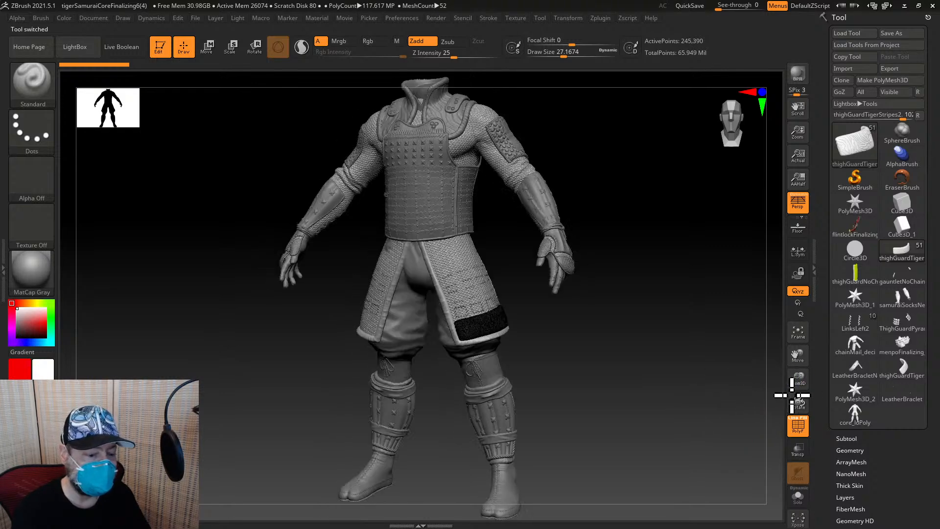
{"action": "left_click_drag", "start_coordinate": [798, 405], "coordinate": [704, 442]}
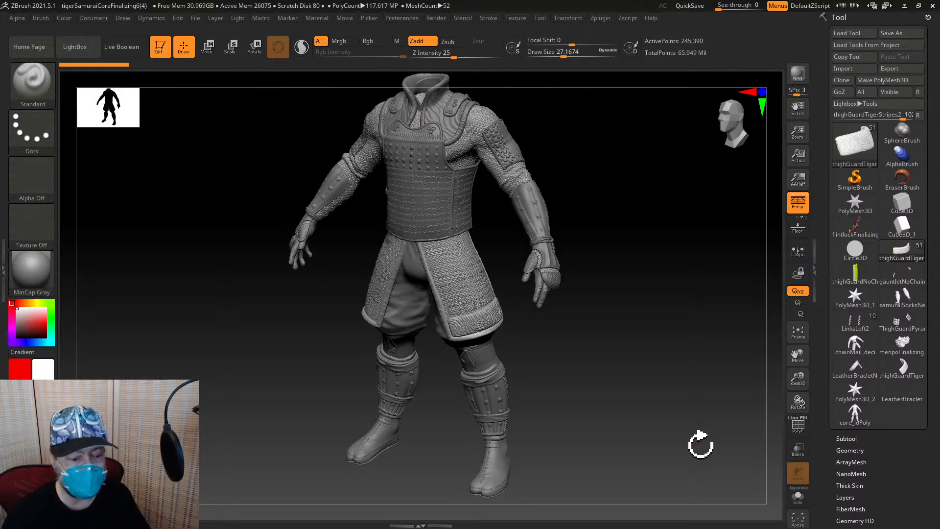
{"action": "left_click", "coordinate": [854, 414]}
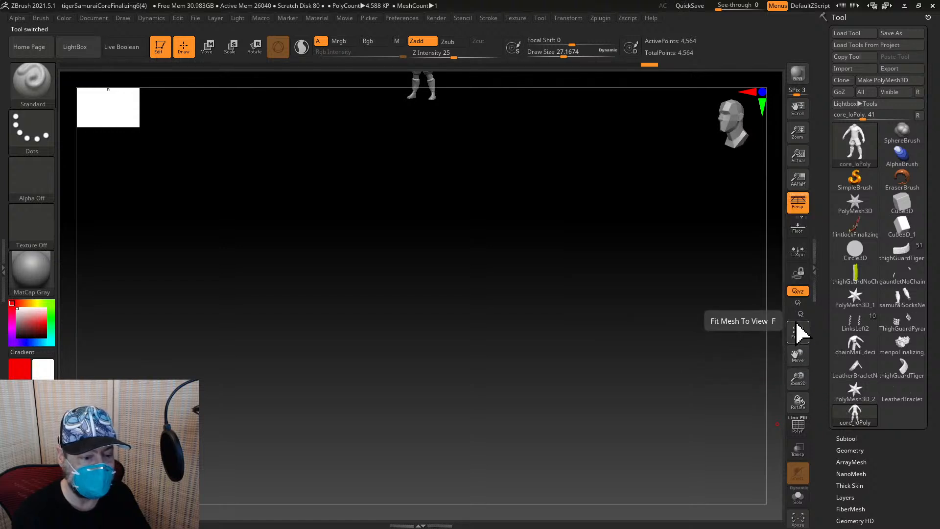
Switch to the thighGuardTiger tool and append the core_loPoly mesh to it as a new subtool
{"action": "left_click", "coordinate": [797, 332]}
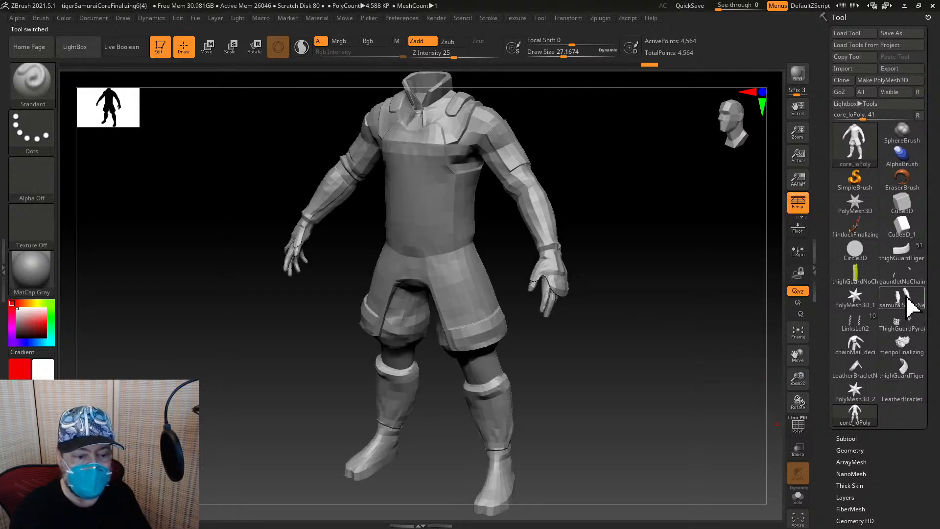
{"action": "left_click", "coordinate": [904, 252]}
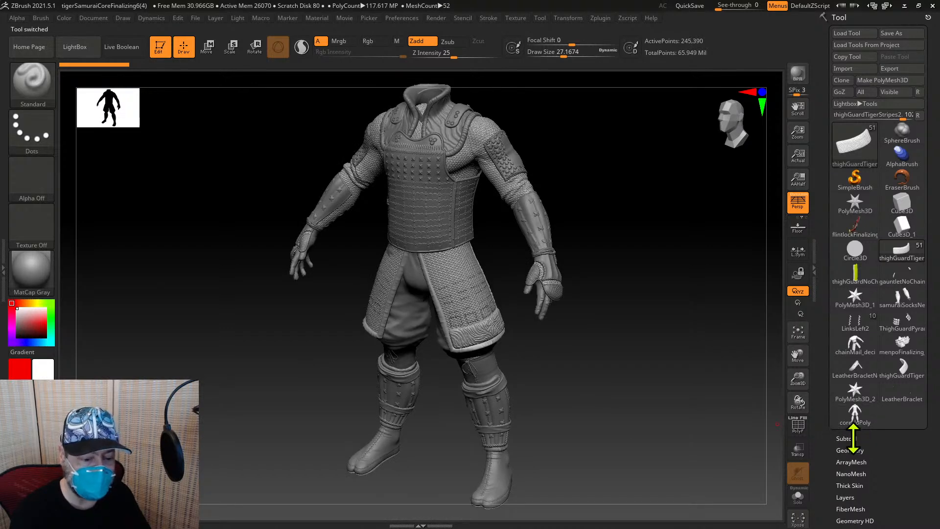
{"action": "left_click", "coordinate": [842, 438]}
{"action": "scroll", "coordinate": [925, 425], "scroll_direction": "down", "scroll_amount": 8}
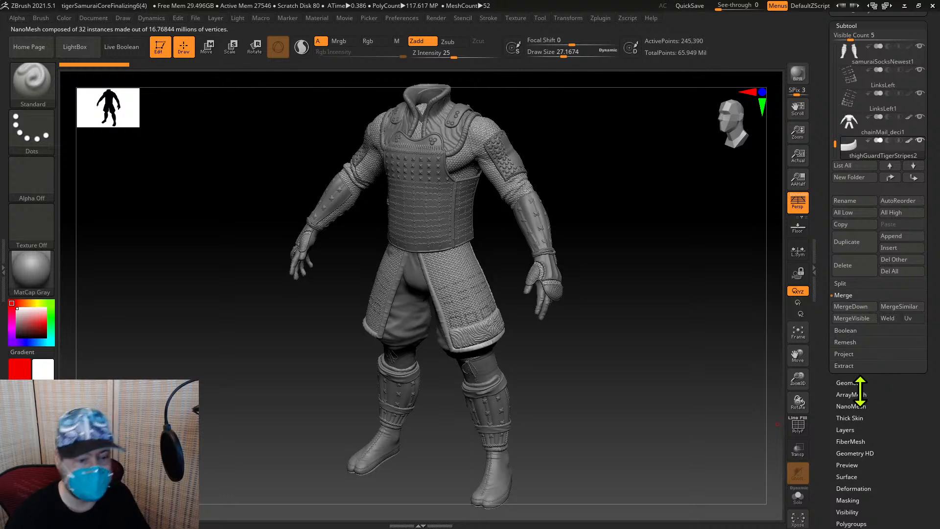
{"action": "left_click", "coordinate": [903, 237]}
{"action": "left_click", "coordinate": [563, 254]}
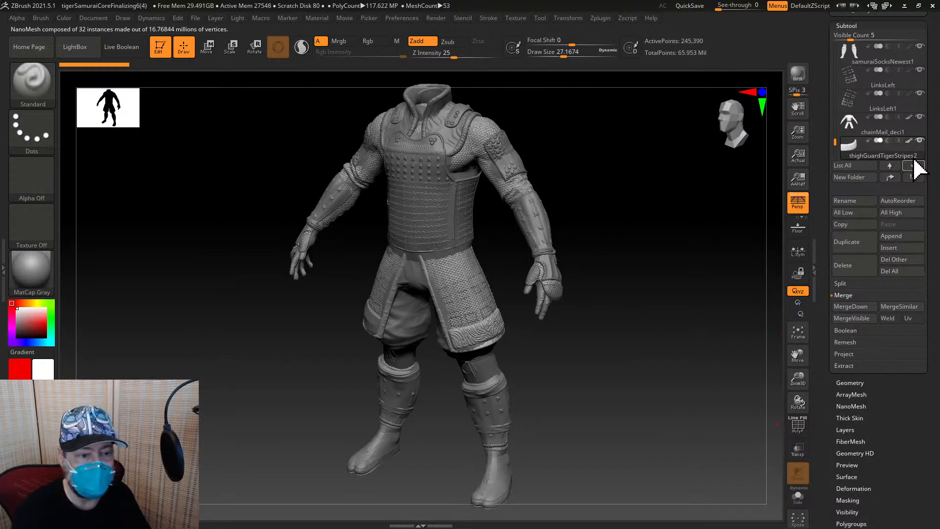
Select the core_loPoly1 subtool and isolate it, after comparing it with all the armor subtools shown
{"action": "left_click_drag", "start_coordinate": [835, 143], "coordinate": [835, 149]}
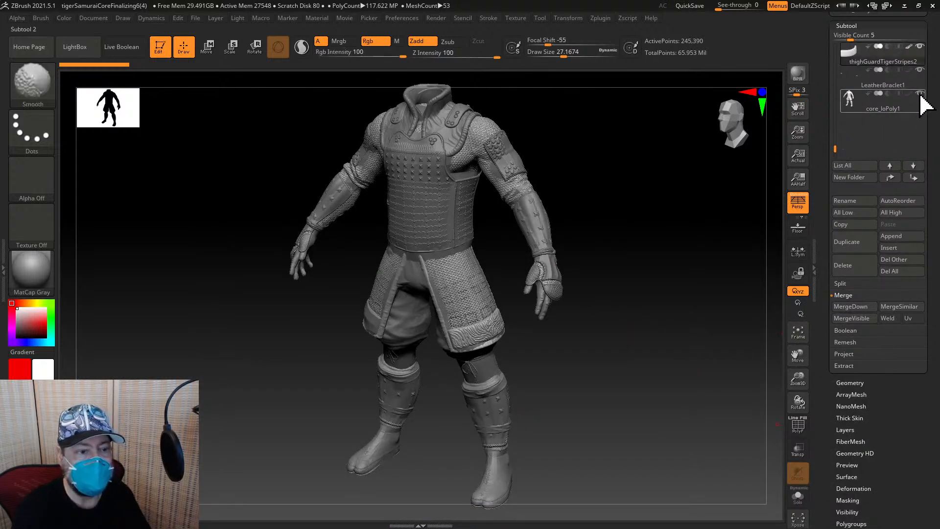
{"action": "left_click", "coordinate": [920, 93], "text": "shift"}
{"action": "left_click", "coordinate": [922, 101]}
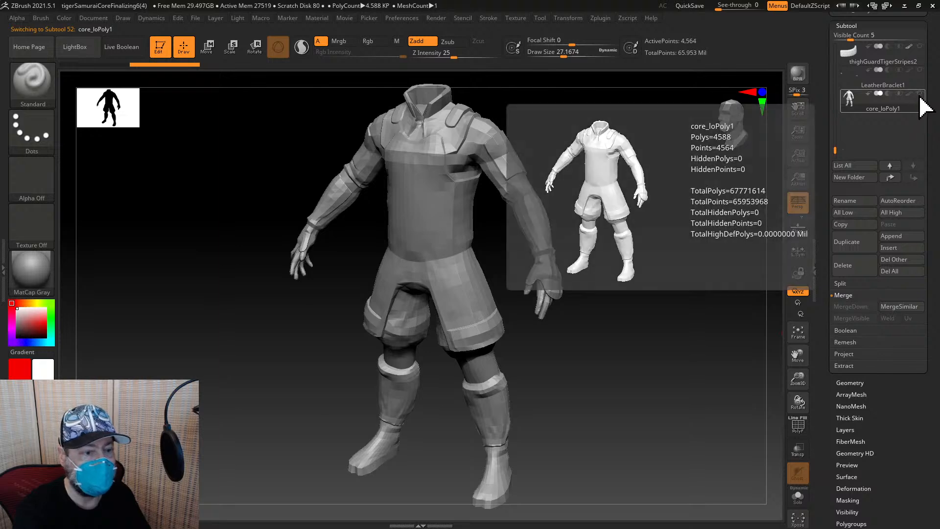
{"action": "left_click", "coordinate": [920, 94], "text": "shift"}
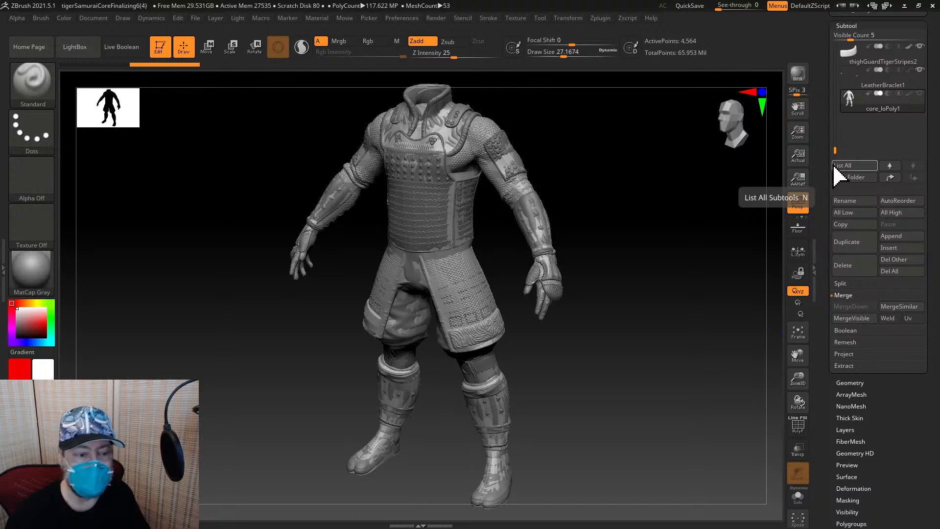
{"action": "mouse_move", "coordinate": [921, 96]}
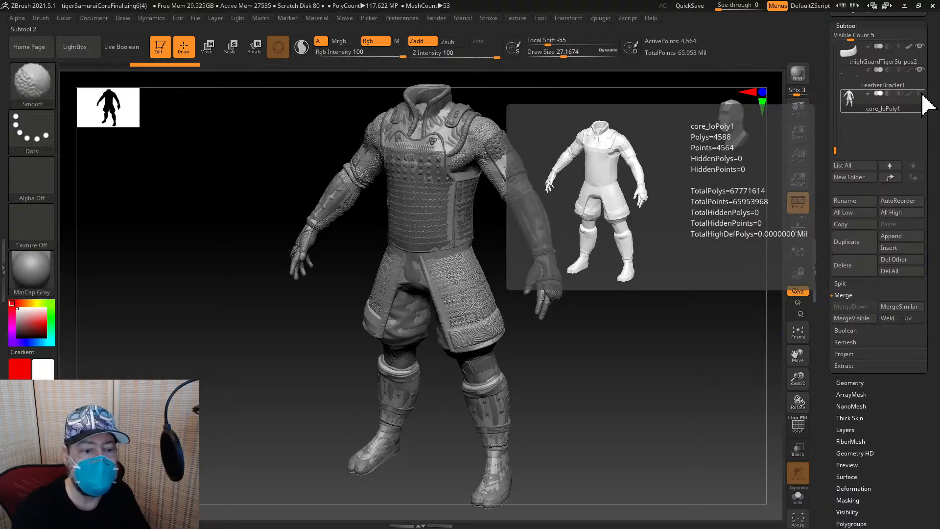
{"action": "left_click", "coordinate": [919, 93], "text": "shift"}
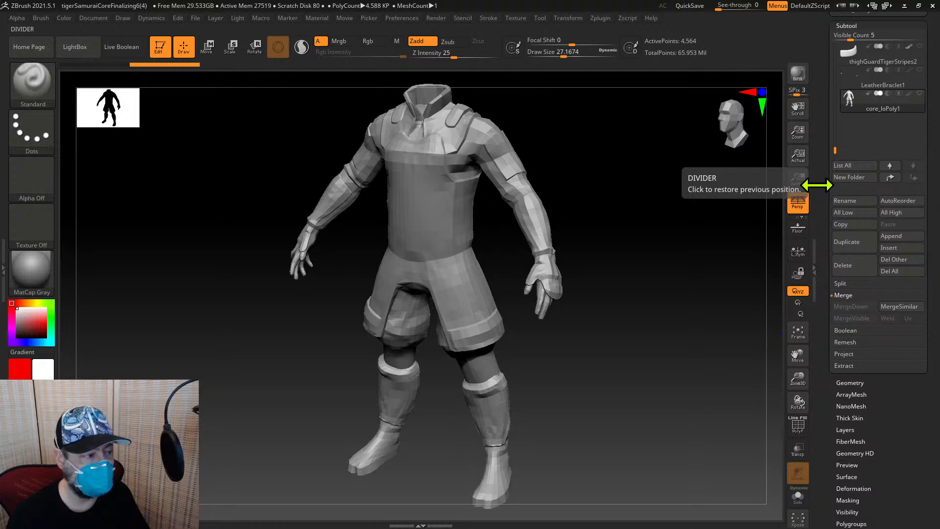
Flatten the core_loPoly1 subtool with UV Master to examine its UV layout, and unflatten it again
{"action": "left_click", "coordinate": [600, 18]}
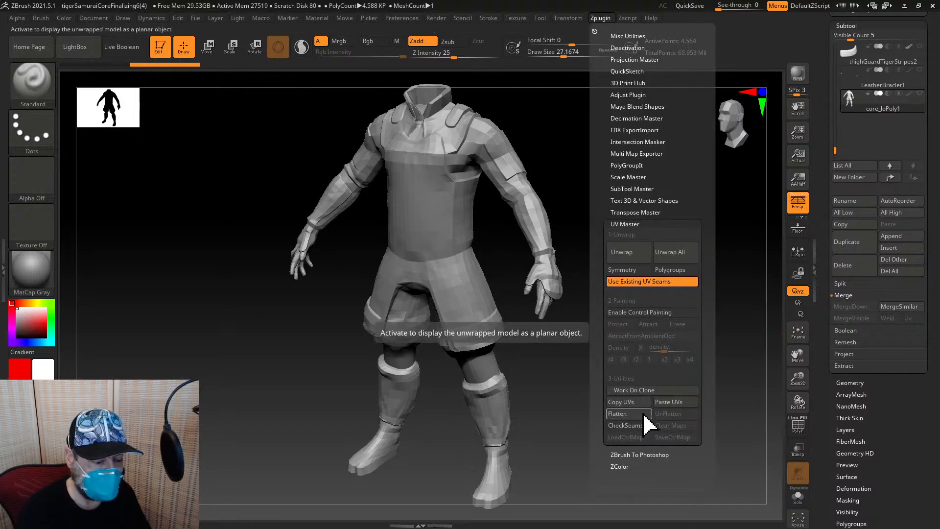
{"action": "left_click", "coordinate": [618, 414]}
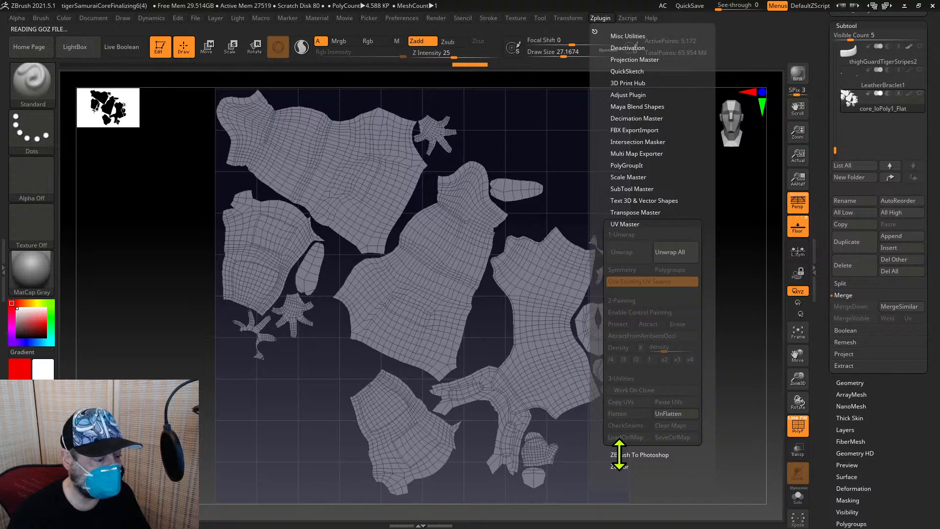
{"action": "right_click", "coordinate": [656, 421]}
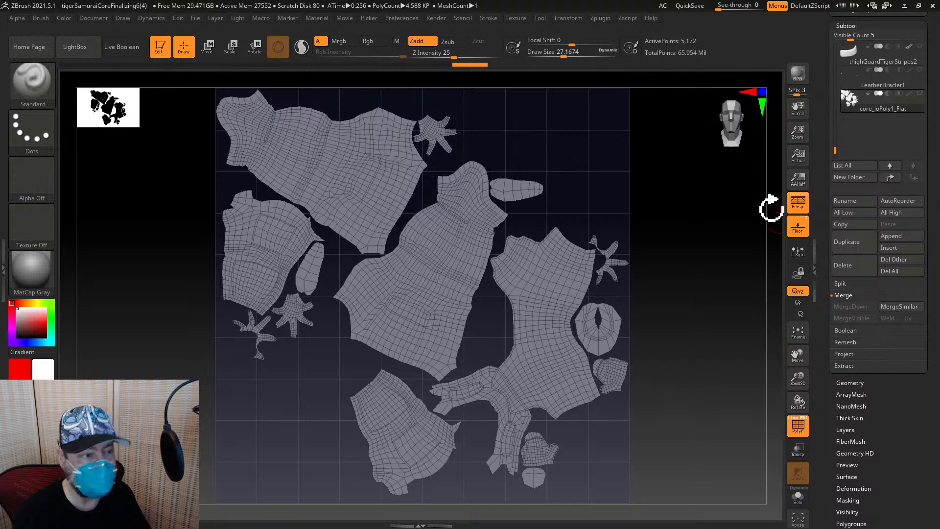
{"action": "left_click", "coordinate": [600, 18]}
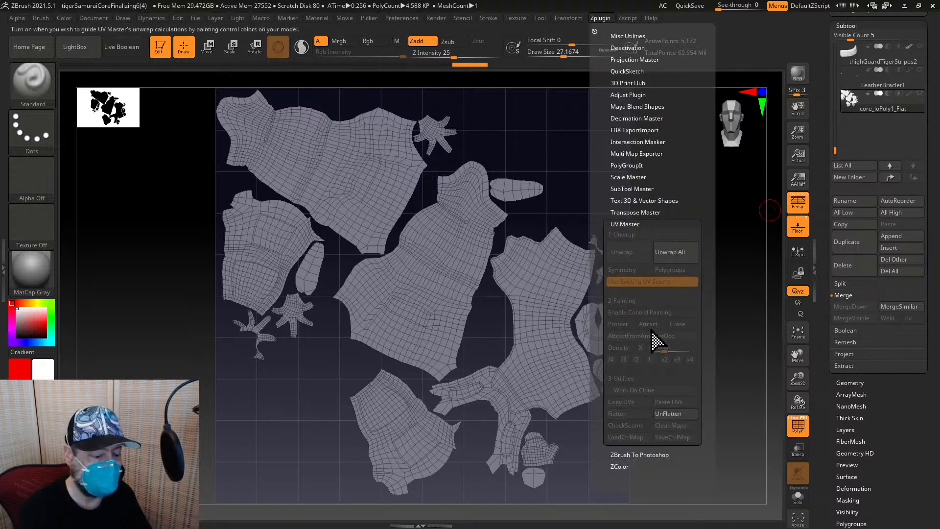
{"action": "left_click", "coordinate": [675, 413]}
Select the FrontTorsoArmourThreads subtool near the top of the subtool list and show FrontTorsoArmourSqKnots with it
{"action": "left_click_drag", "start_coordinate": [936, 287], "coordinate": [936, 375]}
{"action": "left_click_drag", "start_coordinate": [833, 350], "coordinate": [834, 255]}
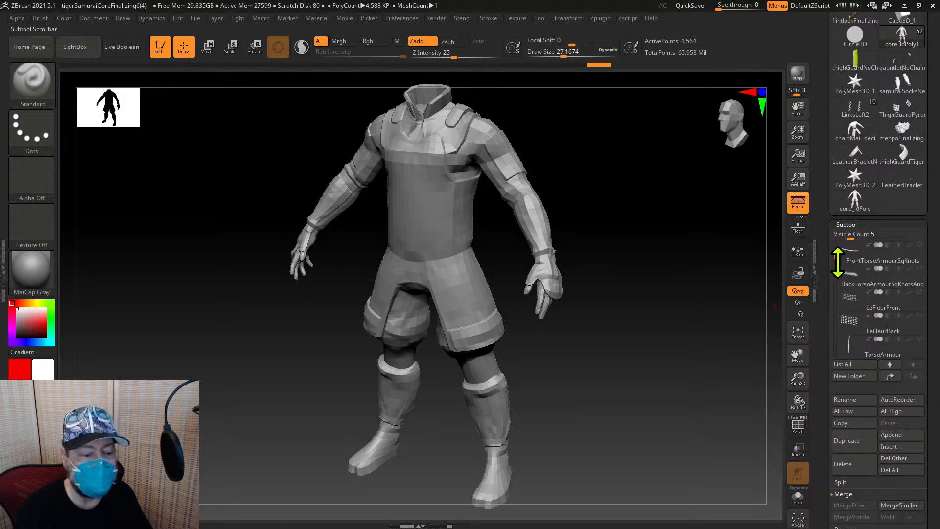
{"action": "mouse_move", "coordinate": [863, 268]}
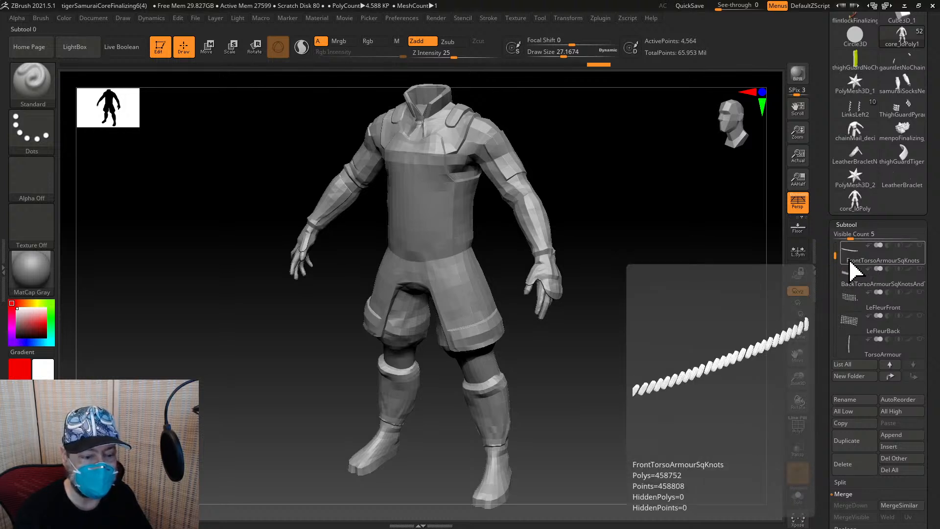
{"action": "left_click_drag", "start_coordinate": [835, 255], "coordinate": [834, 248]}
{"action": "left_click", "coordinate": [888, 301]}
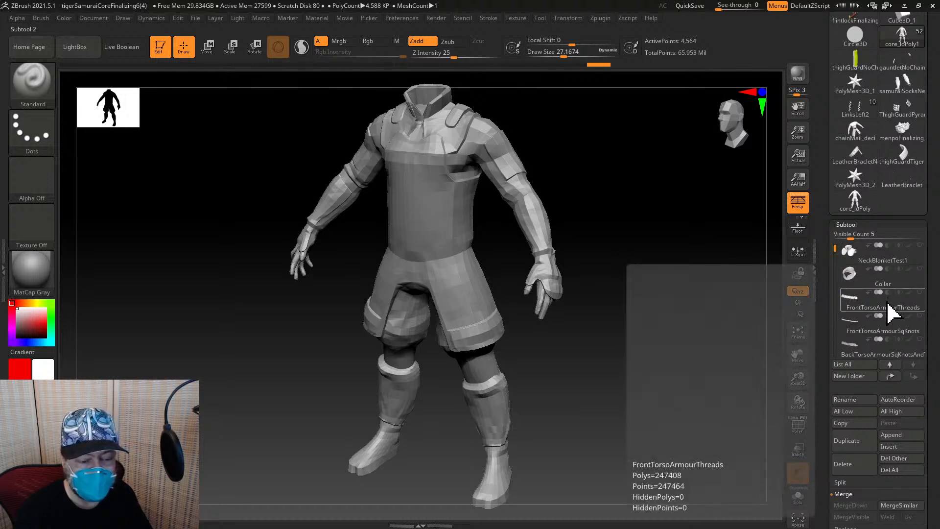
{"action": "mouse_move", "coordinate": [871, 335]}
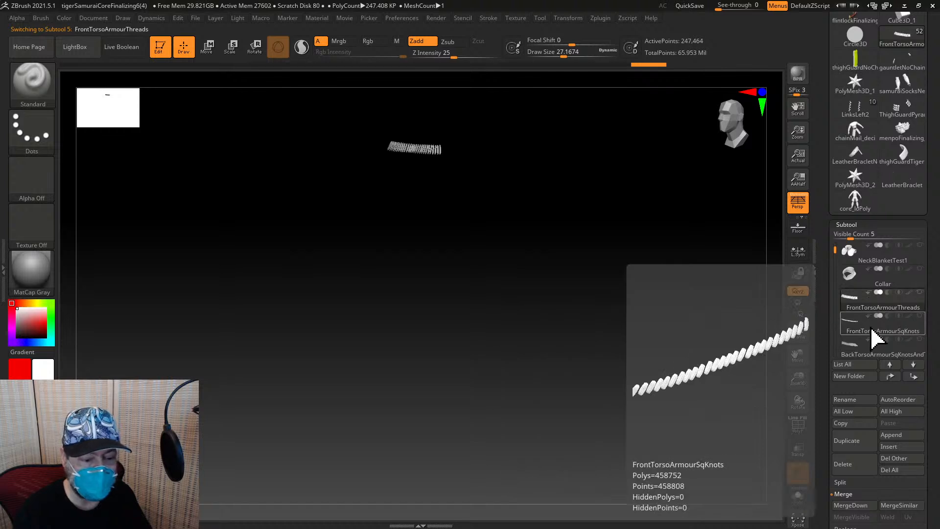
{"action": "left_click", "coordinate": [920, 316]}
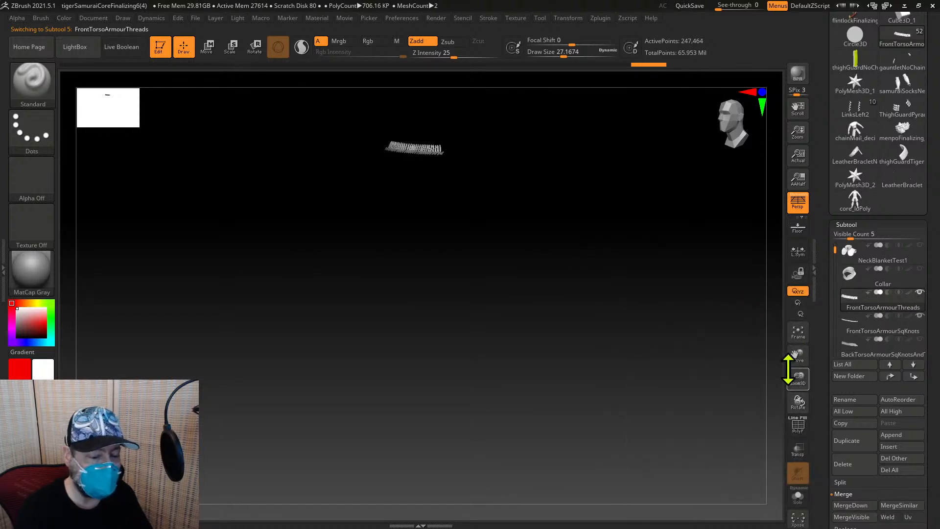
Show the BackTorsoArmourSqKnotsAndThreads subtool and examine the front and back stitching together
{"action": "left_click_drag", "start_coordinate": [789, 369], "coordinate": [859, 397]}
{"action": "mouse_move", "coordinate": [714, 391]}
{"action": "left_mouse_down"}
{"action": "mouse_move", "coordinate": [735, 403]}
{"action": "mouse_move", "coordinate": [743, 395]}
{"action": "mouse_move", "coordinate": [728, 390]}
{"action": "left_mouse_up"}
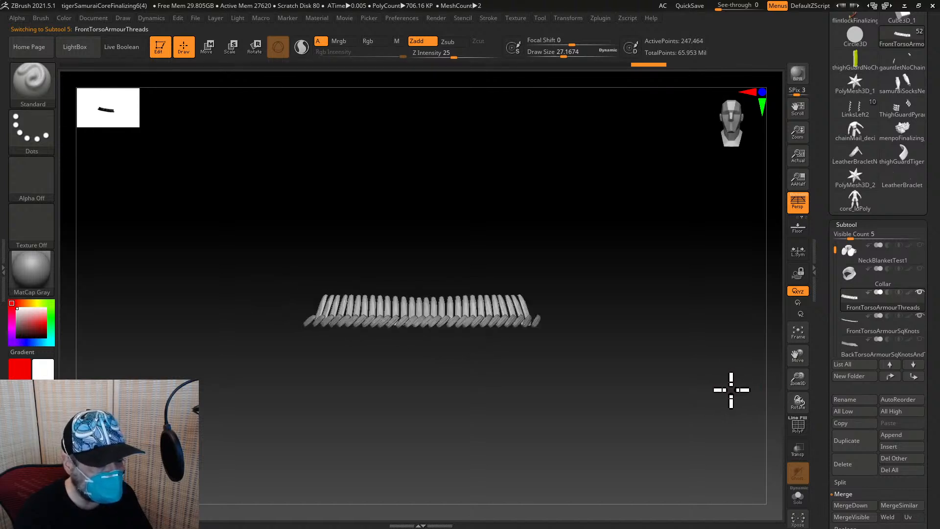
{"action": "mouse_move", "coordinate": [873, 356]}
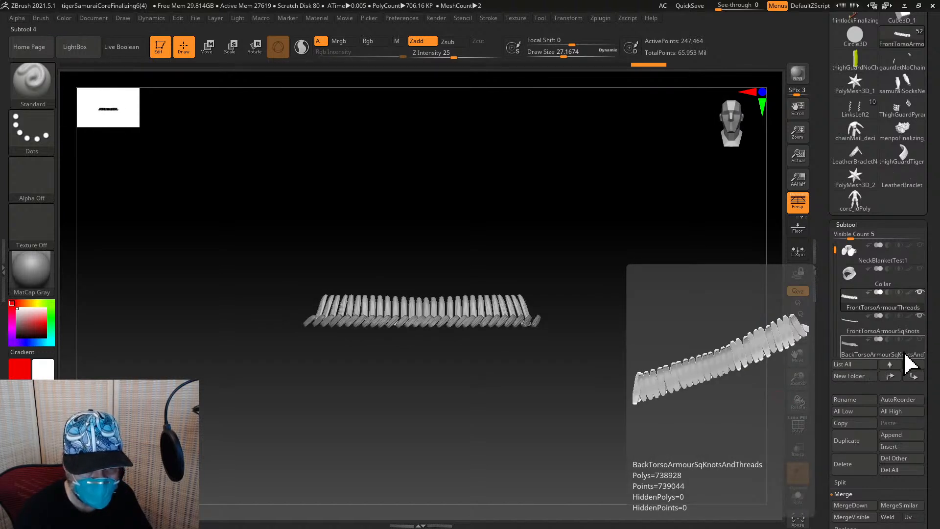
{"action": "left_click_drag", "start_coordinate": [734, 392], "coordinate": [617, 411]}
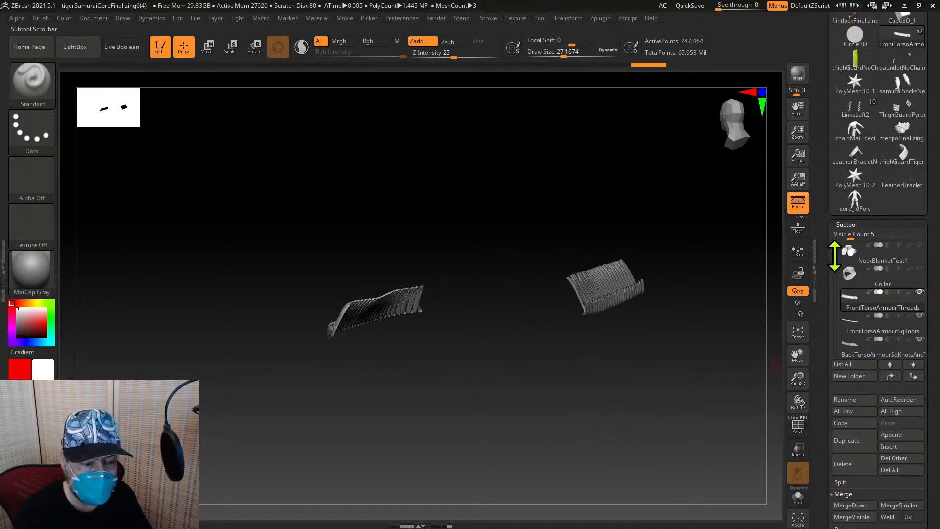
Merge FrontTorsoArmourThreads down with FrontTorsoArmourSqKnots and BackTorsoArmourSqKnotsAndThreads into one subtool
{"action": "mouse_move", "coordinate": [835, 248]}
{"action": "left_mouse_down"}
{"action": "mouse_move", "coordinate": [832, 262]}
{"action": "mouse_move", "coordinate": [834, 245]}
{"action": "left_mouse_up"}
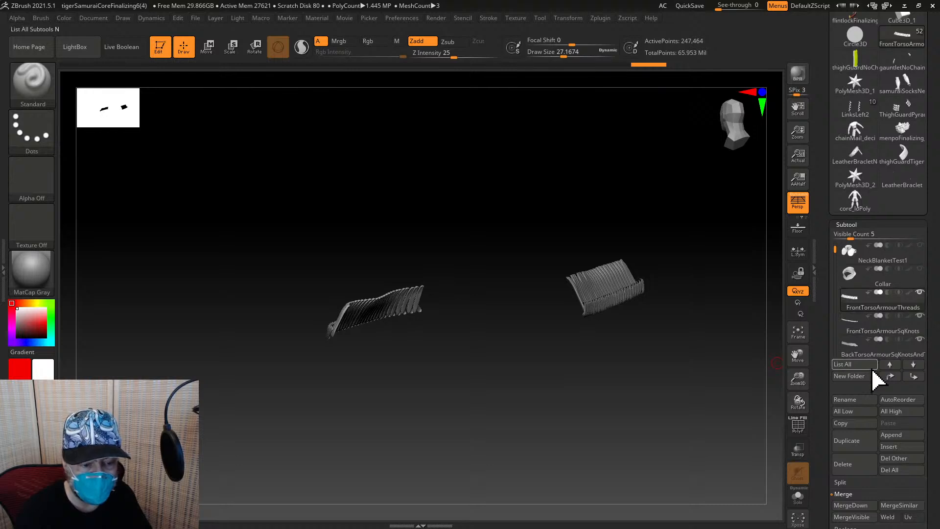
{"action": "left_click", "coordinate": [852, 505]}
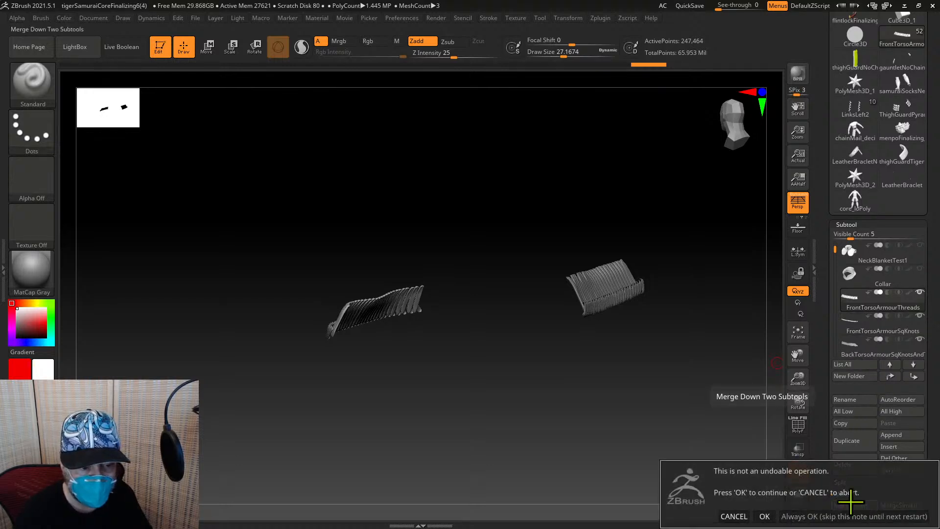
{"action": "left_click", "coordinate": [764, 516]}
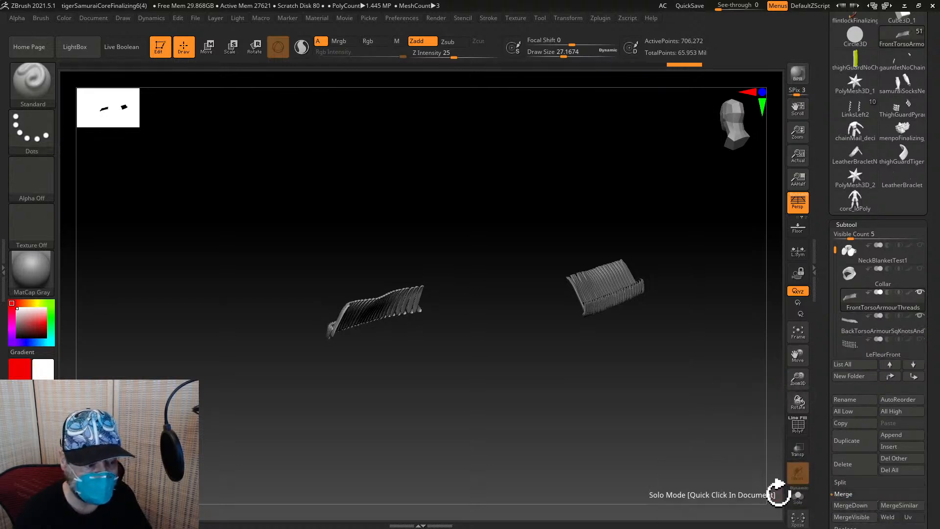
{"action": "left_click", "coordinate": [867, 508]}
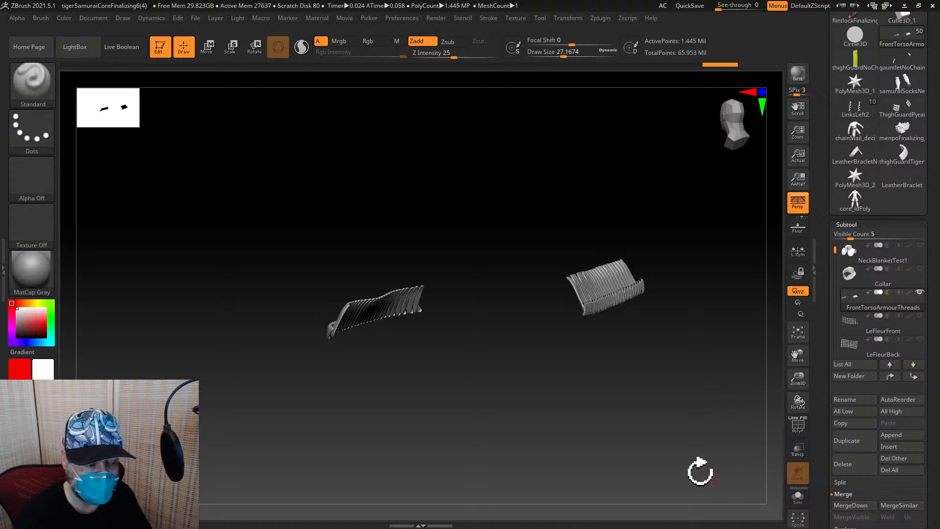
Show the LeFleurFront subtool to examine its studs beside the merged threads, and hide it again
{"action": "left_click_drag", "start_coordinate": [702, 467], "coordinate": [657, 445]}
{"action": "left_click", "coordinate": [919, 316]}
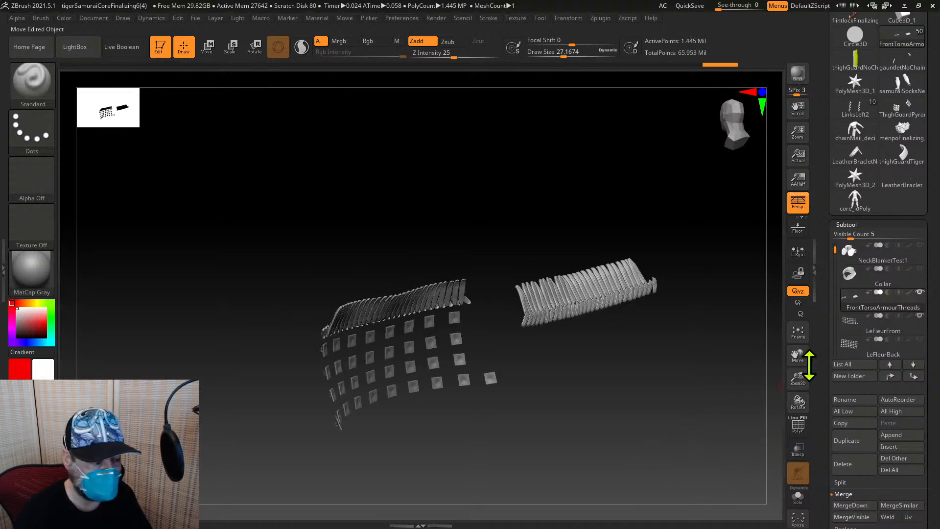
{"action": "mouse_move", "coordinate": [744, 401]}
{"action": "left_mouse_down"}
{"action": "mouse_move", "coordinate": [713, 420]}
{"action": "mouse_move", "coordinate": [734, 413]}
{"action": "left_mouse_up"}
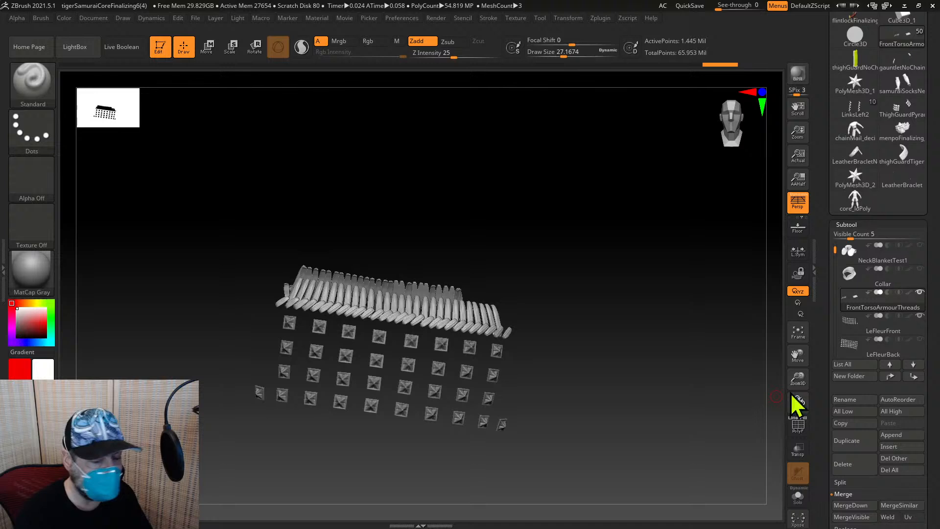
{"action": "left_click", "coordinate": [919, 316]}
Move FrontTorsoArmourThreads below LeFleurFront in the subtool order and show LeFleurBack to examine its studs
{"action": "left_click", "coordinate": [912, 377]}
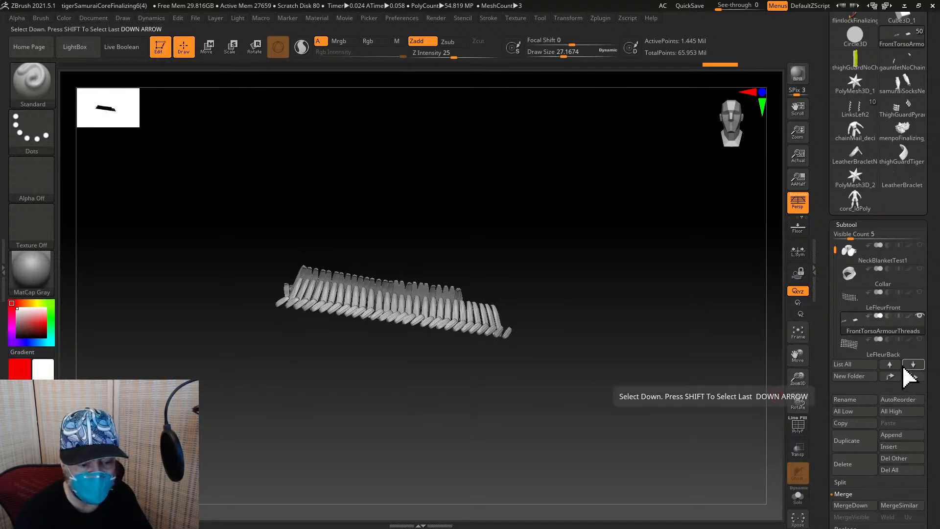
{"action": "left_click", "coordinate": [919, 340]}
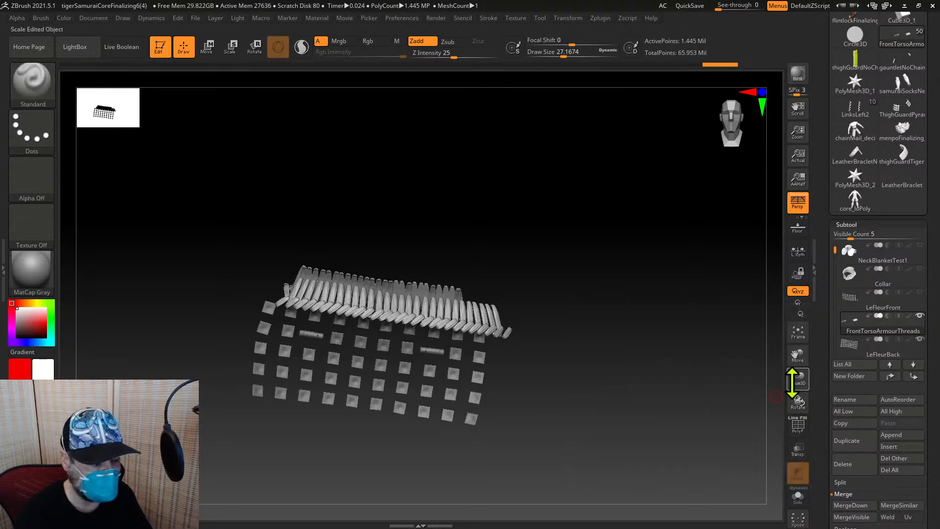
{"action": "left_click_drag", "start_coordinate": [792, 384], "coordinate": [765, 377]}
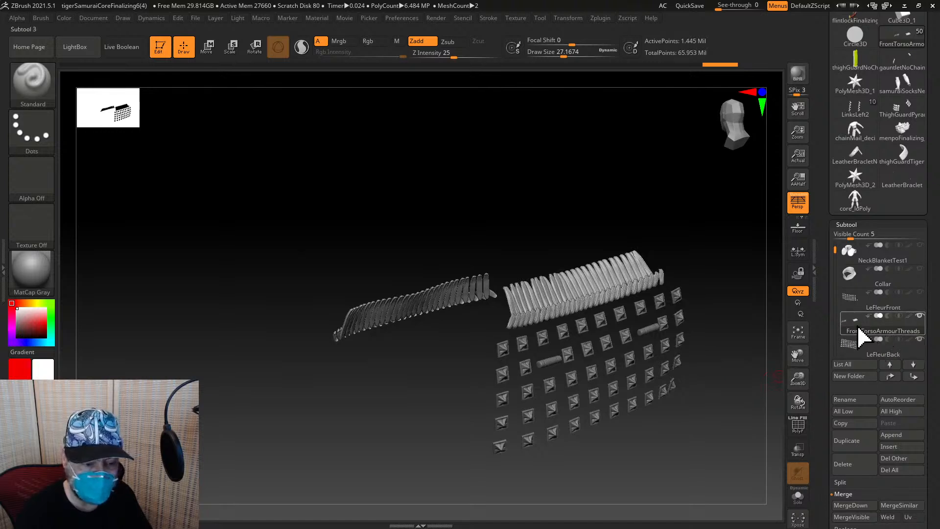
Select the LeFleurFront subtool and hide FrontTorsoArmourThreads and LeFleurBack
{"action": "scroll", "coordinate": [834, 252], "scroll_direction": "down", "scroll_amount": 1}
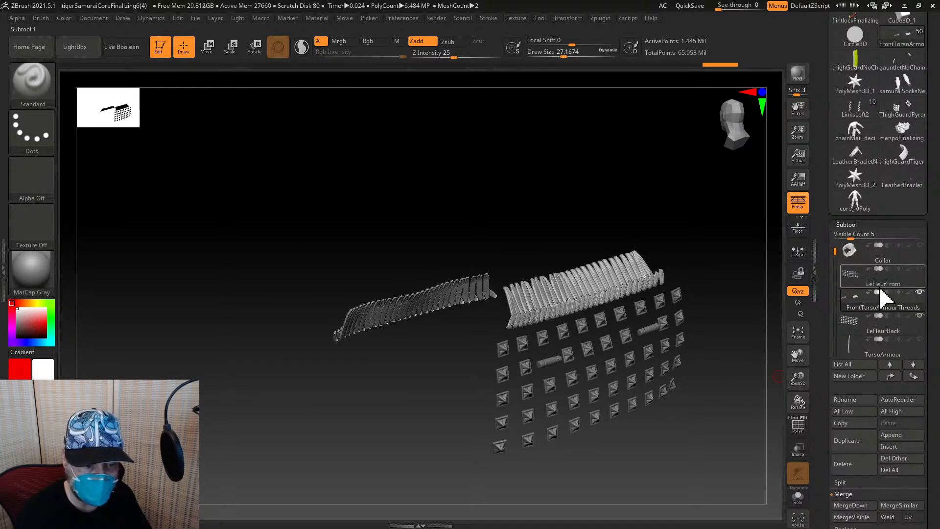
{"action": "left_click", "coordinate": [880, 283]}
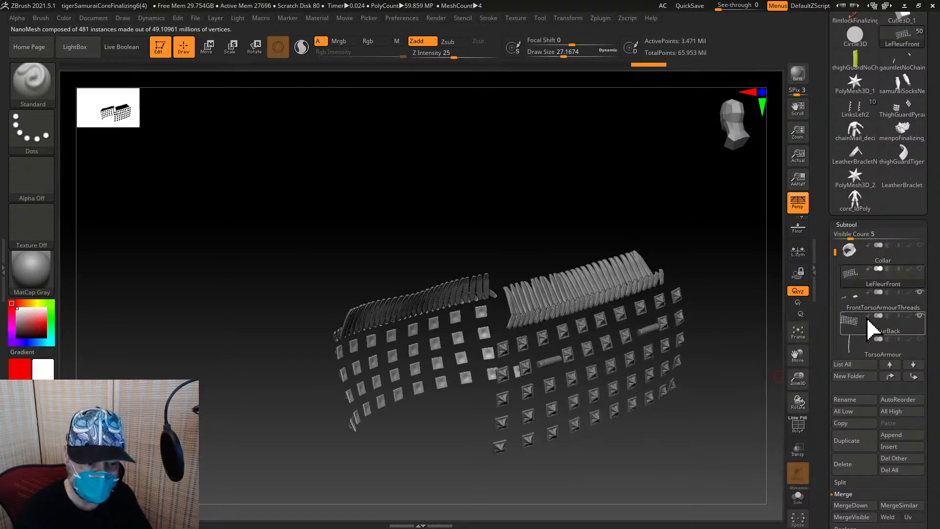
{"action": "scroll", "coordinate": [835, 246], "scroll_direction": "up", "scroll_amount": 3}
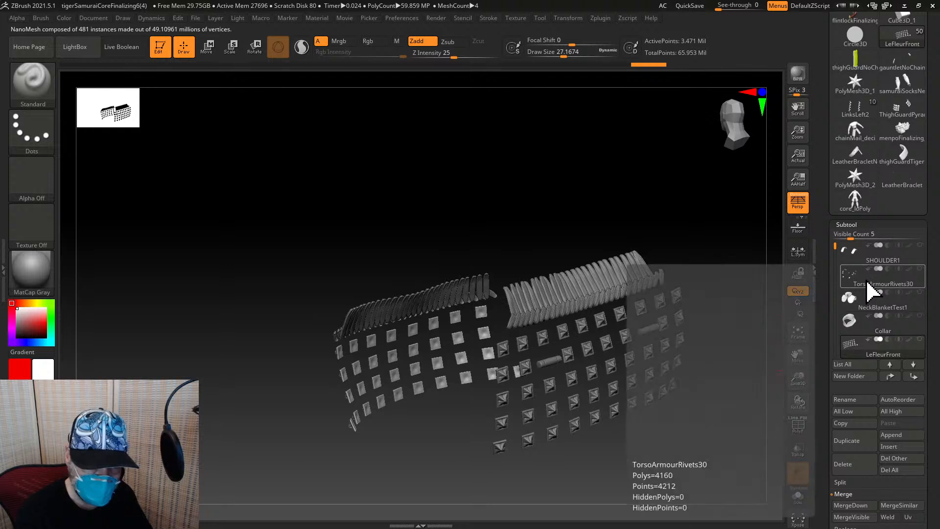
{"action": "scroll", "coordinate": [835, 250], "scroll_direction": "down", "scroll_amount": 4}
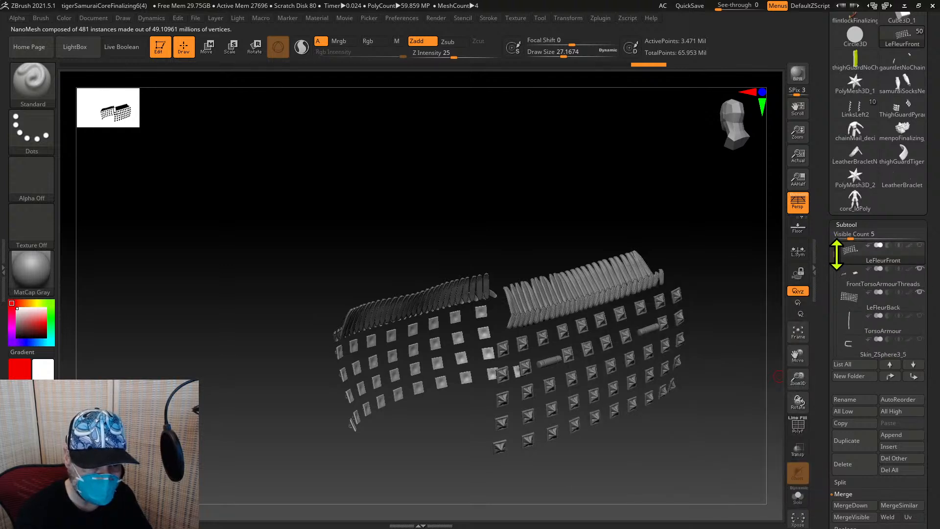
{"action": "left_click", "coordinate": [922, 286]}
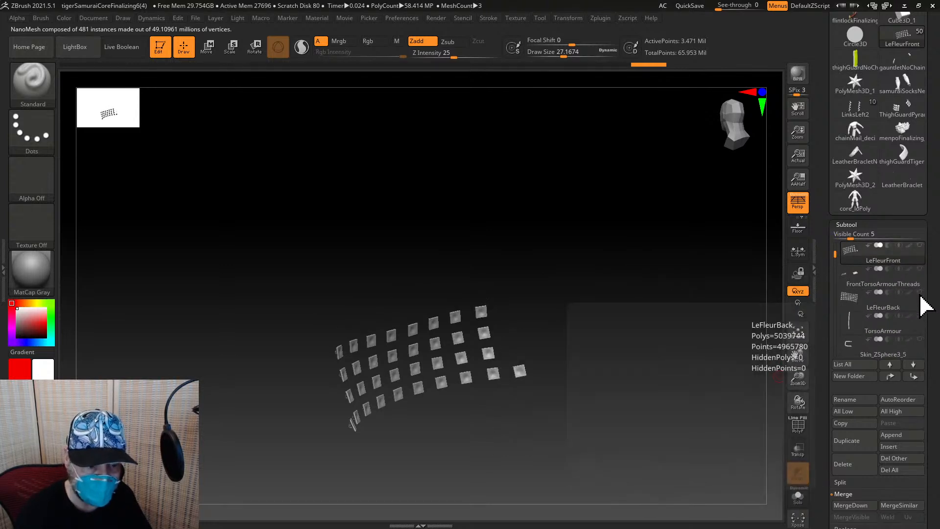
Move the FrontTorsoArmourThreads subtool down the subtool order to directly below TorsoArmour3
{"action": "left_click", "coordinate": [913, 376]}
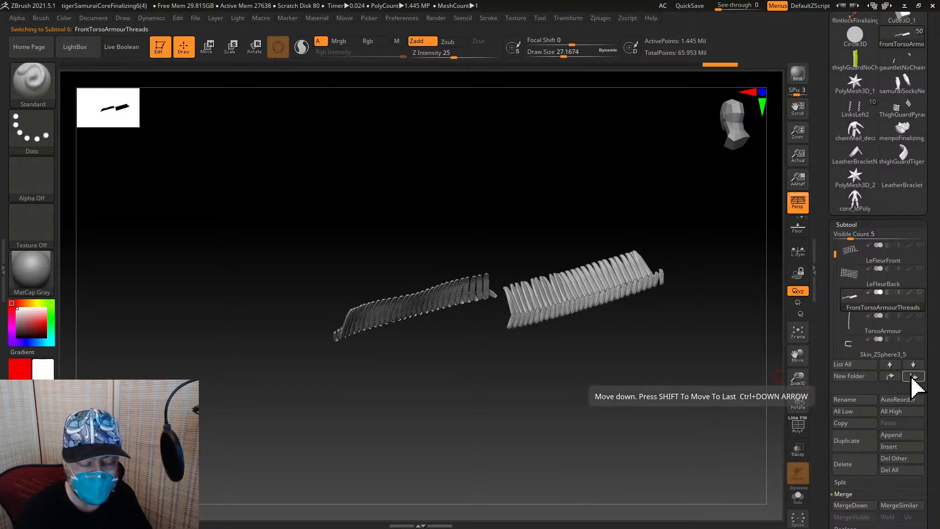
{"action": "left_click", "coordinate": [913, 376]}
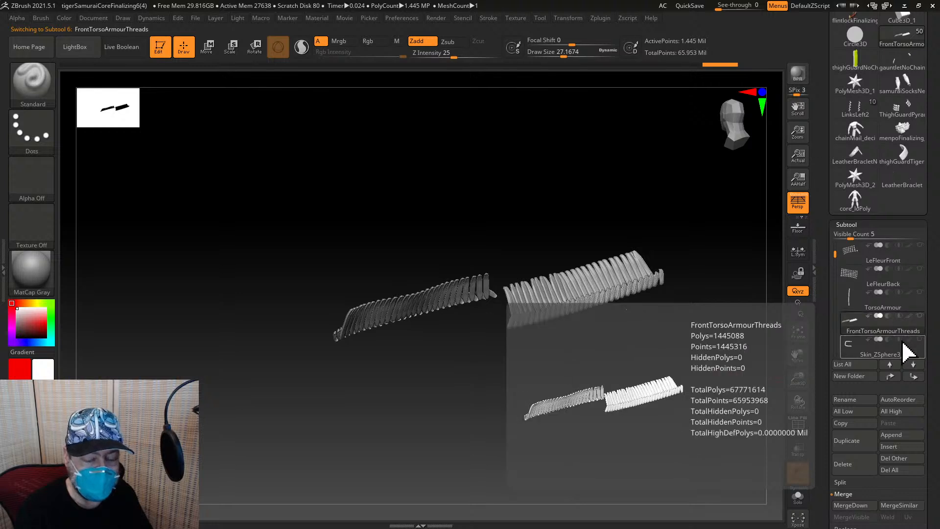
{"action": "scroll", "coordinate": [837, 259], "scroll_direction": "down", "scroll_amount": 3}
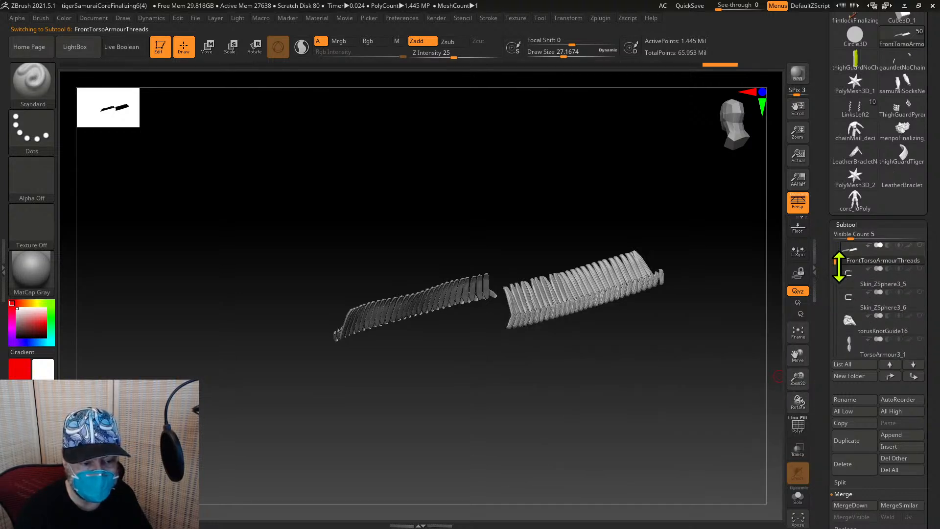
{"action": "mouse_move", "coordinate": [852, 282]}
{"action": "scroll", "coordinate": [834, 267], "scroll_direction": "down", "scroll_amount": 3}
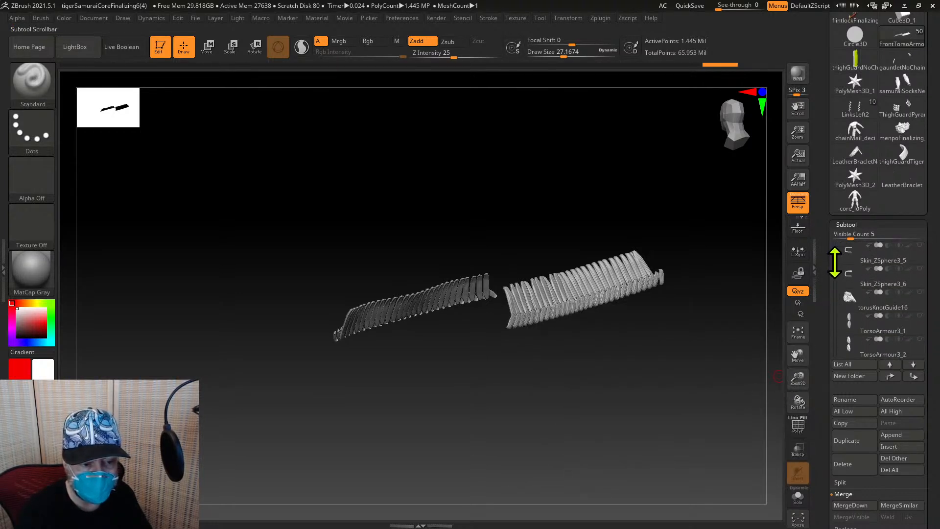
{"action": "left_click", "coordinate": [913, 377]}
{"action": "left_click", "coordinate": [913, 377]}
{"action": "left_click", "coordinate": [912, 377]}
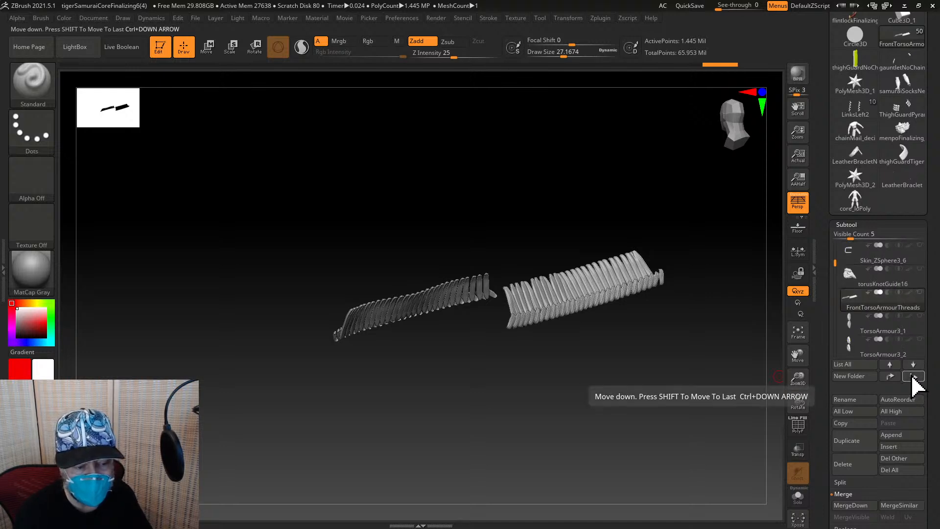
{"action": "left_click", "coordinate": [914, 377]}
{"action": "left_click", "coordinate": [913, 376]}
{"action": "left_click", "coordinate": [914, 377]}
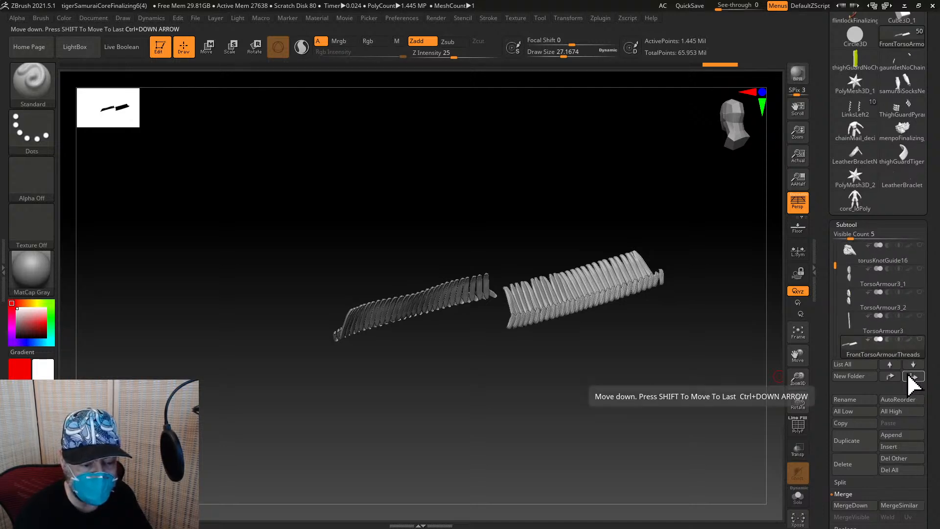
{"action": "scroll", "coordinate": [836, 268], "scroll_direction": "down", "scroll_amount": 3}
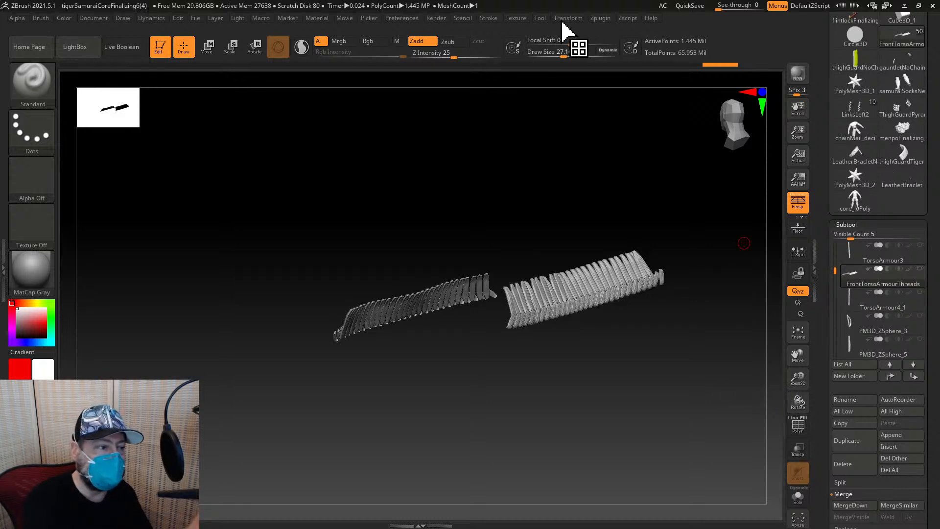
{"action": "left_click", "coordinate": [603, 19]}
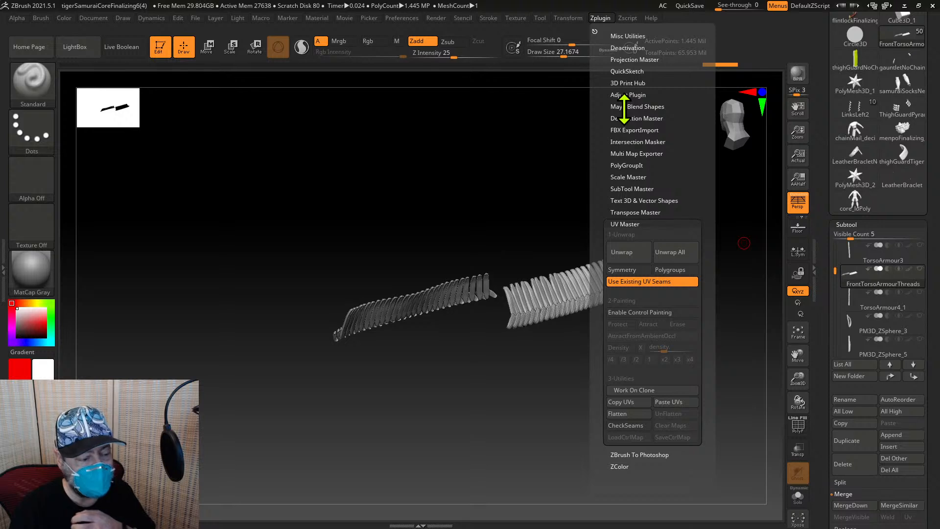
{"action": "left_click", "coordinate": [663, 312]}
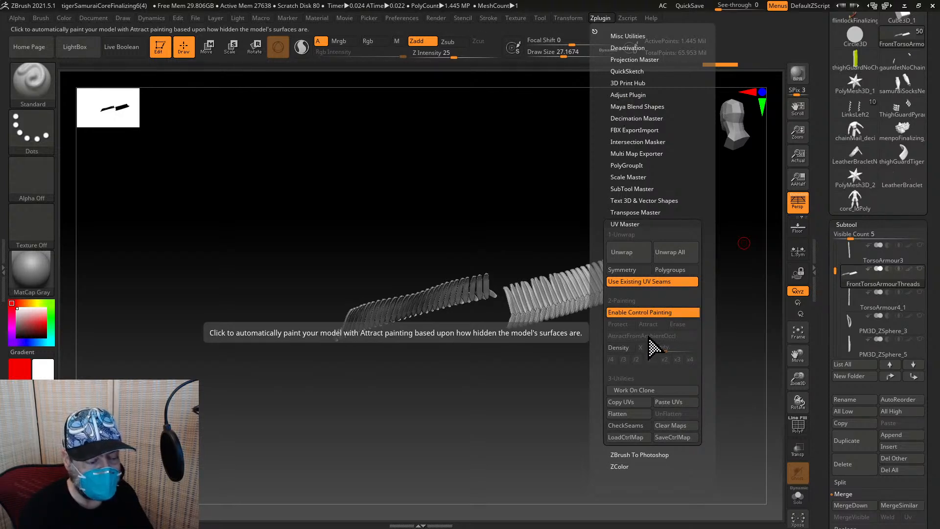
{"action": "left_click", "coordinate": [661, 313]}
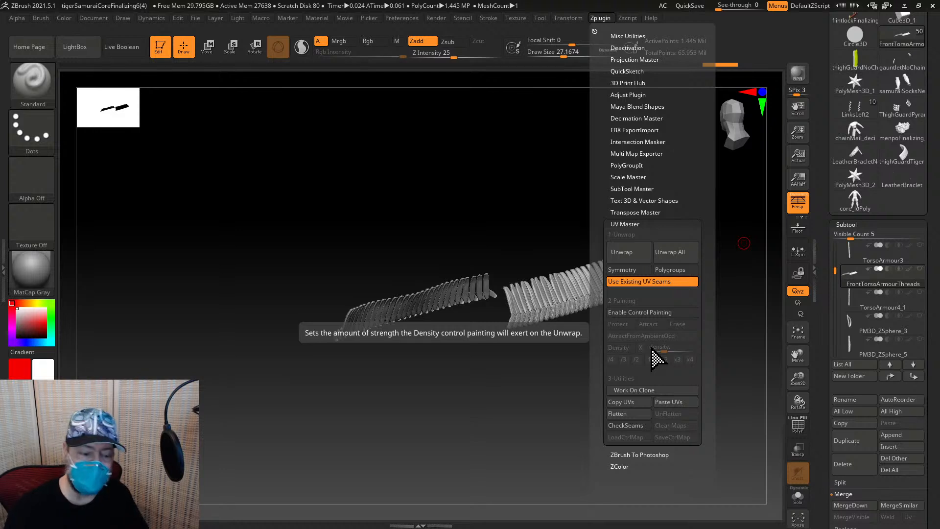
Move FrontTorsoArmourThreads further down the subtool order to directly below TorsoArmour5
{"action": "left_click", "coordinate": [913, 376]}
{"action": "left_click", "coordinate": [913, 376]}
{"action": "left_click", "coordinate": [913, 376]}
{"action": "left_click", "coordinate": [913, 375]}
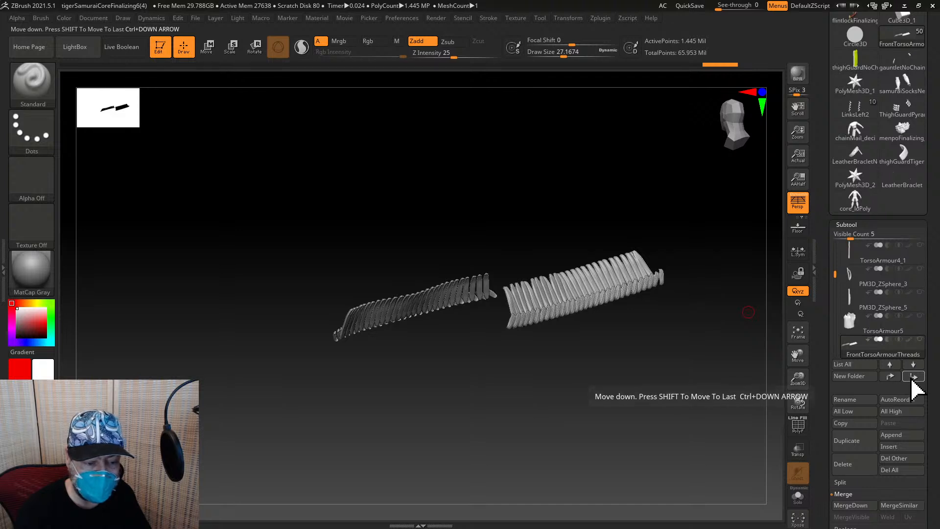
{"action": "left_click", "coordinate": [913, 376]}
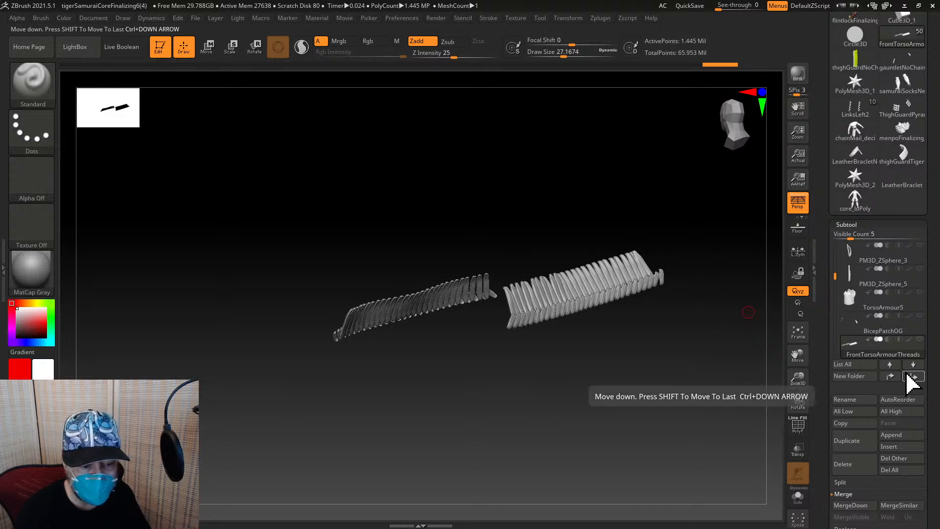
{"action": "left_click", "coordinate": [890, 376]}
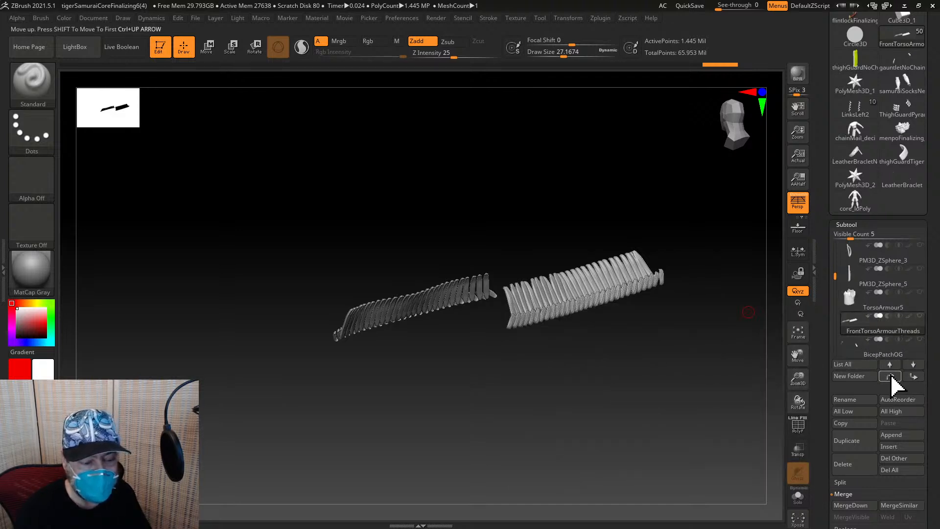
Select the TorsoArmour5 subtool and frame it from the front to examine its rows of plates and knots
{"action": "mouse_move", "coordinate": [835, 277]}
{"action": "left_mouse_down"}
{"action": "mouse_move", "coordinate": [835, 288]}
{"action": "mouse_move", "coordinate": [835, 267]}
{"action": "left_mouse_up"}
{"action": "mouse_move", "coordinate": [877, 323]}
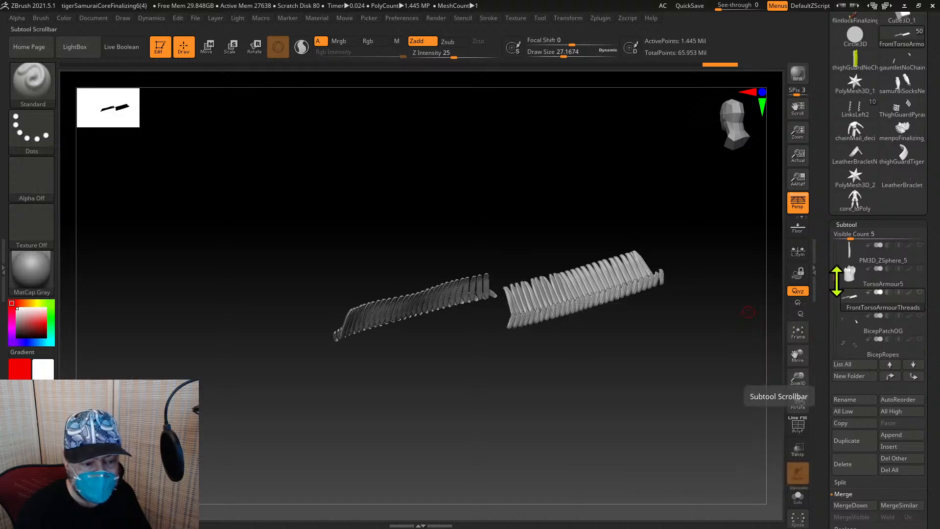
{"action": "left_click_drag", "start_coordinate": [836, 281], "coordinate": [834, 275]}
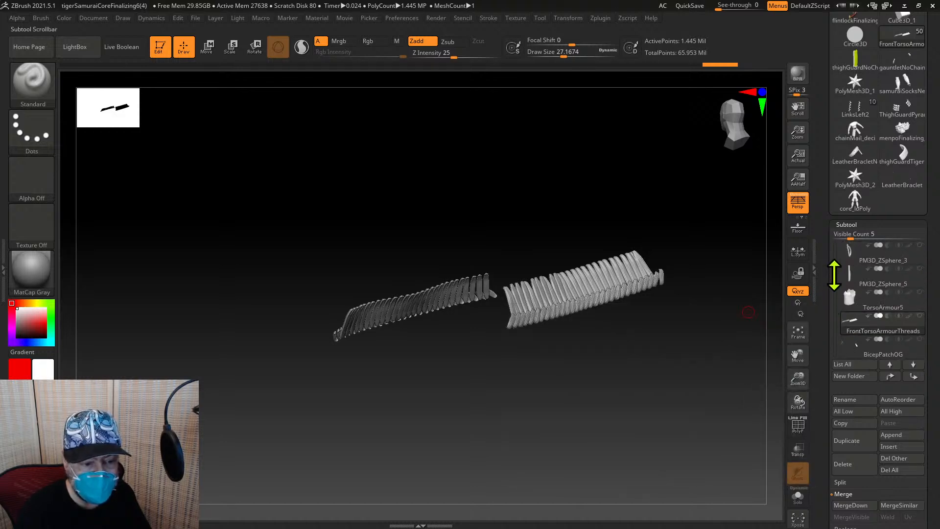
{"action": "left_click", "coordinate": [869, 306]}
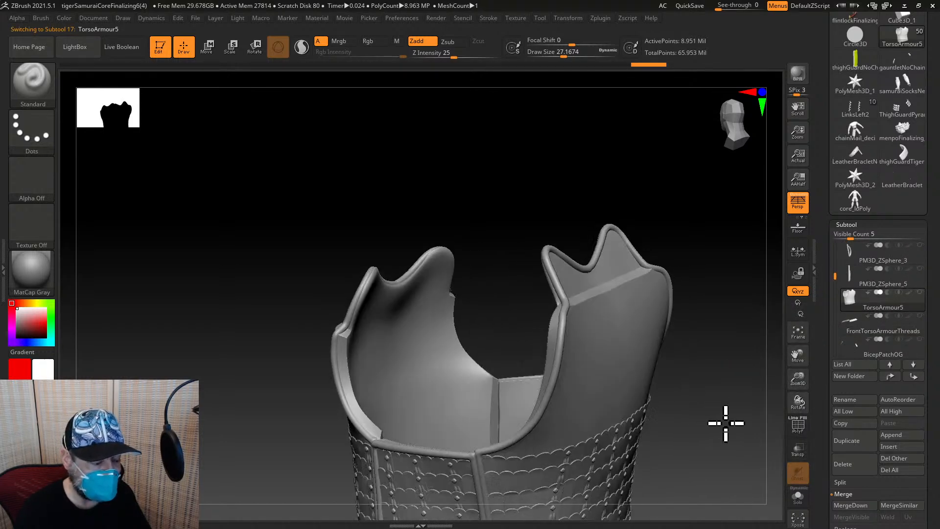
{"action": "mouse_move", "coordinate": [726, 423]}
{"action": "left_mouse_down"}
{"action": "mouse_move", "coordinate": [777, 411]}
{"action": "mouse_move", "coordinate": [731, 441]}
{"action": "left_mouse_up"}
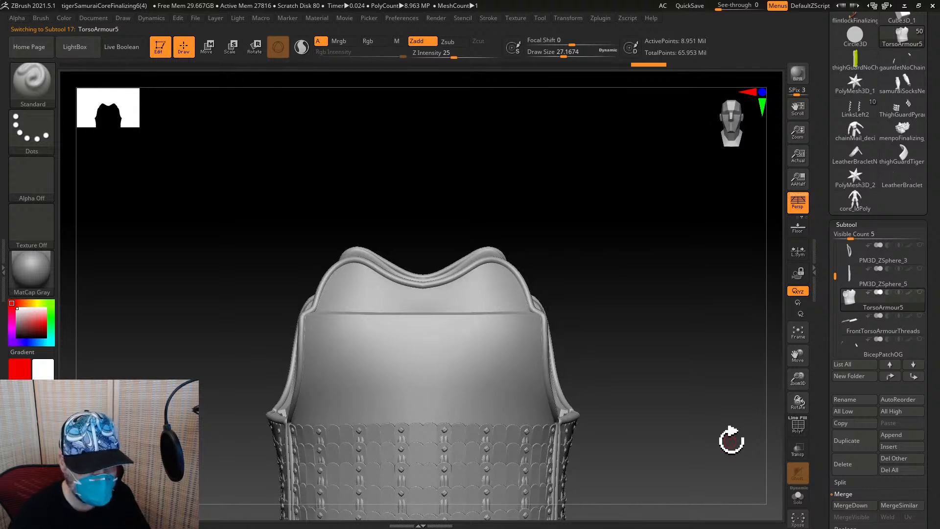
{"action": "left_click", "coordinate": [798, 332]}
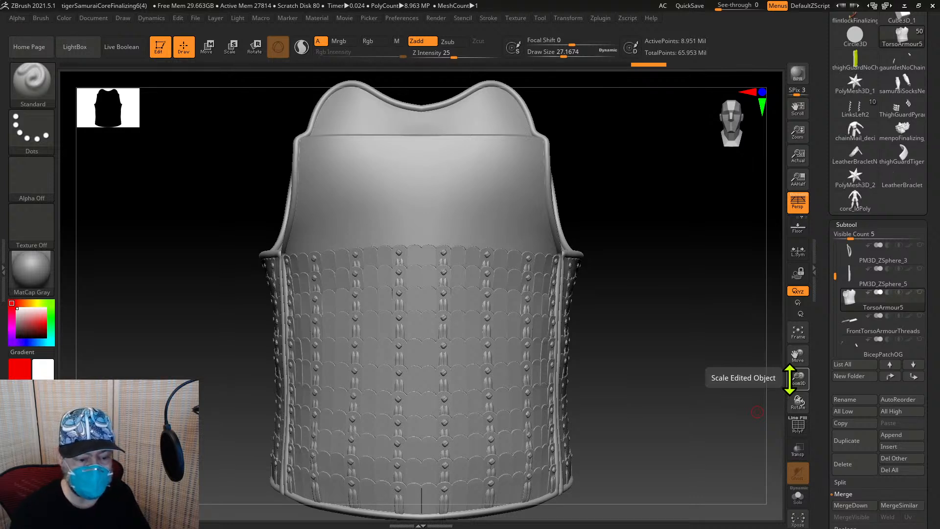
{"action": "mouse_move", "coordinate": [871, 335]}
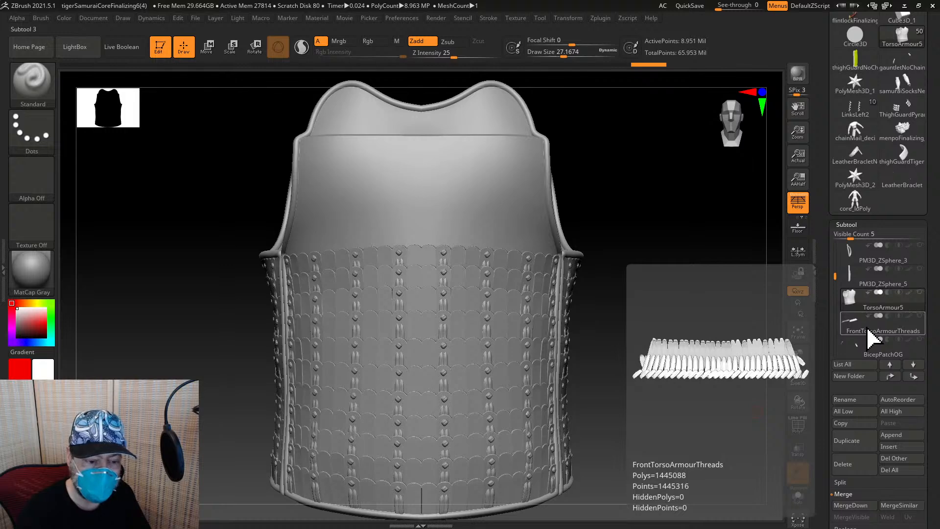
Select FrontTorsoArmourThreads and move it directly above TorsoArmour5 in the subtool order
{"action": "left_click", "coordinate": [874, 329]}
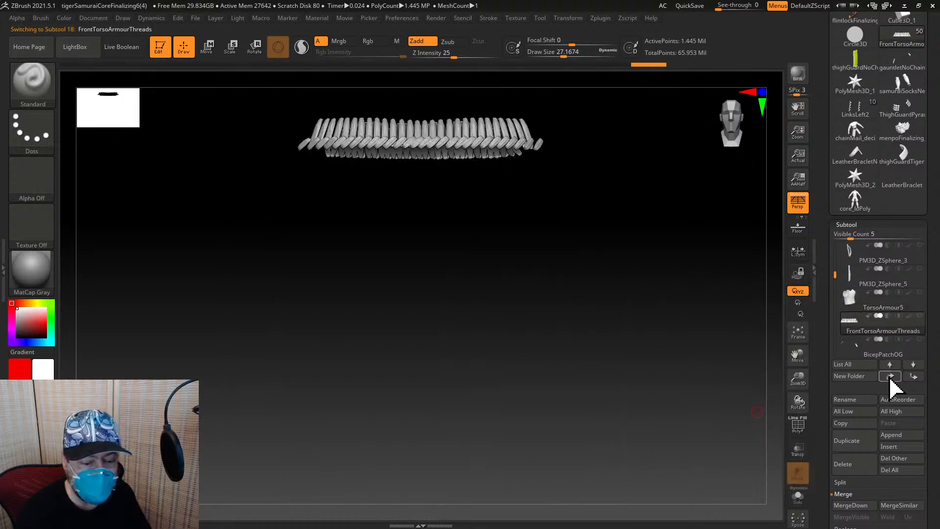
{"action": "left_click", "coordinate": [890, 376]}
{"action": "mouse_move", "coordinate": [866, 327]}
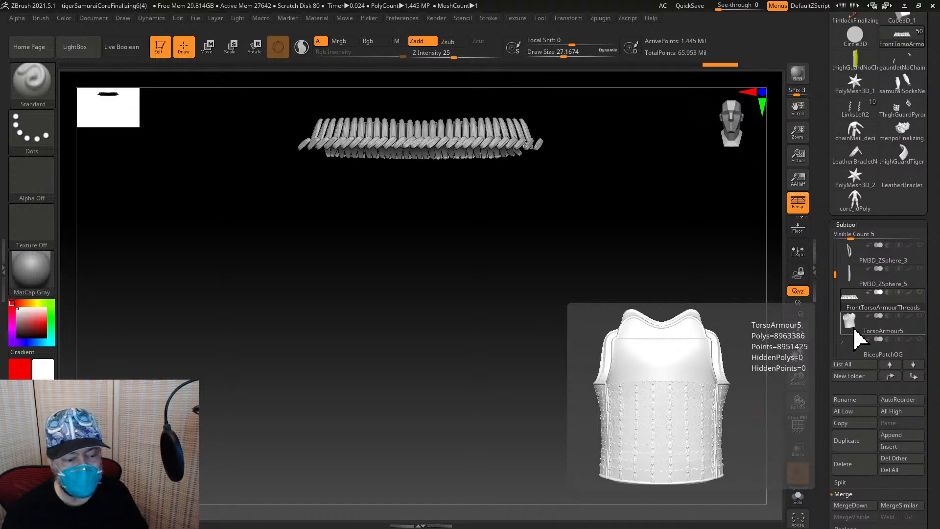
Delete the subtools SHOULDER1, TorsoArmourRivets30, NeckBlanketTest1, Collar and LeFleurFront
{"action": "left_click_drag", "start_coordinate": [835, 273], "coordinate": [839, 238]}
{"action": "mouse_move", "coordinate": [851, 266]}
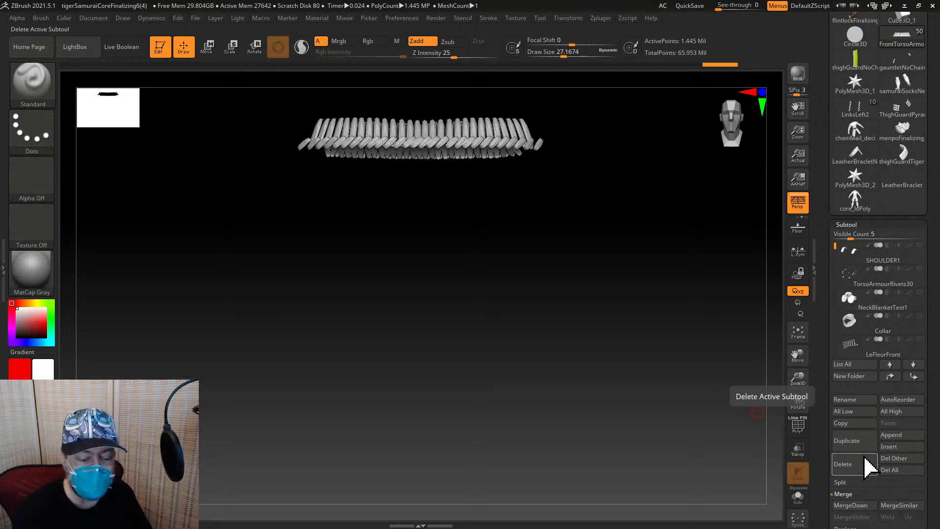
{"action": "left_click", "coordinate": [857, 465]}
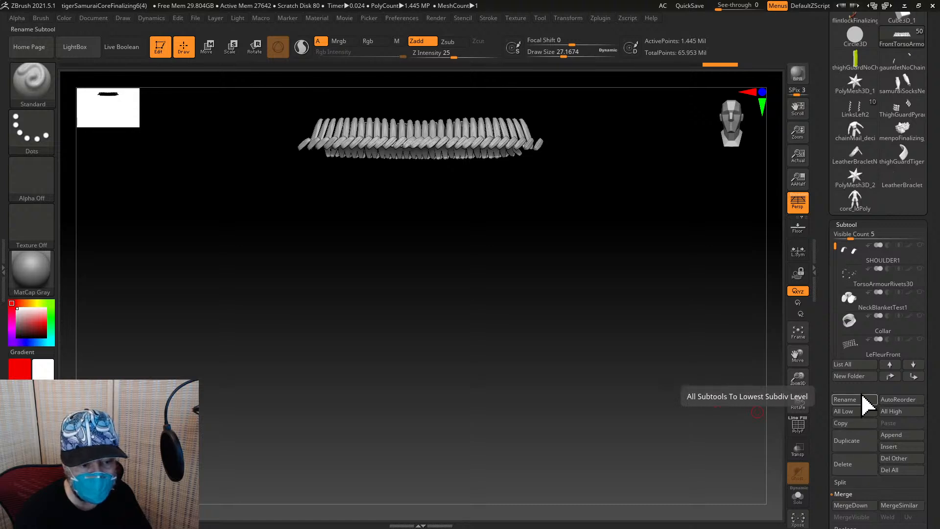
{"action": "left_click", "coordinate": [857, 462]}
{"action": "key", "text": "Return"}
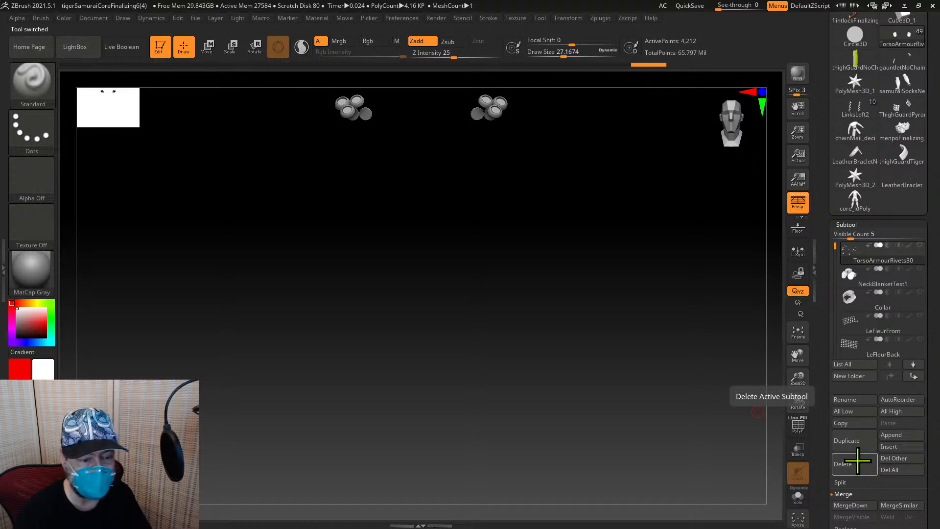
{"action": "left_click", "coordinate": [857, 463]}
{"action": "key", "text": "Return"}
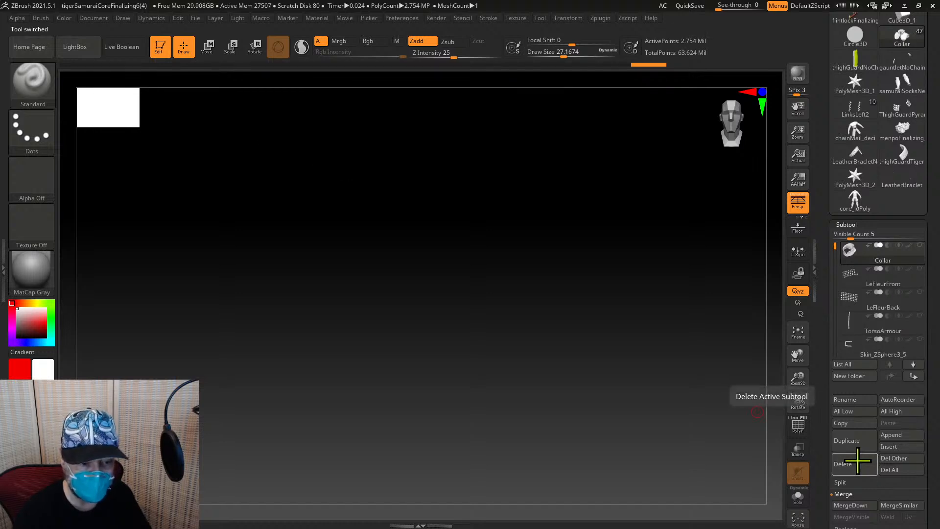
{"action": "left_click", "coordinate": [855, 461]}
{"action": "key", "text": "Return"}
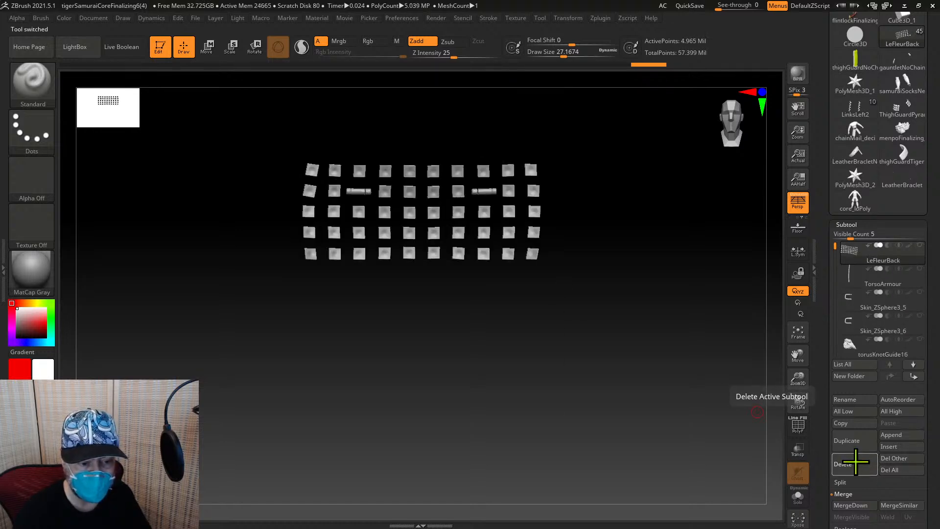
Delete the subtools LeFleurBack, TorsoArmour, Skin_ZSphere3_5 and Skin_ZSphere3_6
{"action": "left_click", "coordinate": [855, 461]}
{"action": "key", "text": "Return"}
{"action": "left_click", "coordinate": [855, 461]}
{"action": "key", "text": "Return"}
{"action": "left_click", "coordinate": [855, 461]}
{"action": "key", "text": "Return"}
{"action": "left_click", "coordinate": [855, 461]}
{"action": "key", "text": "Return"}
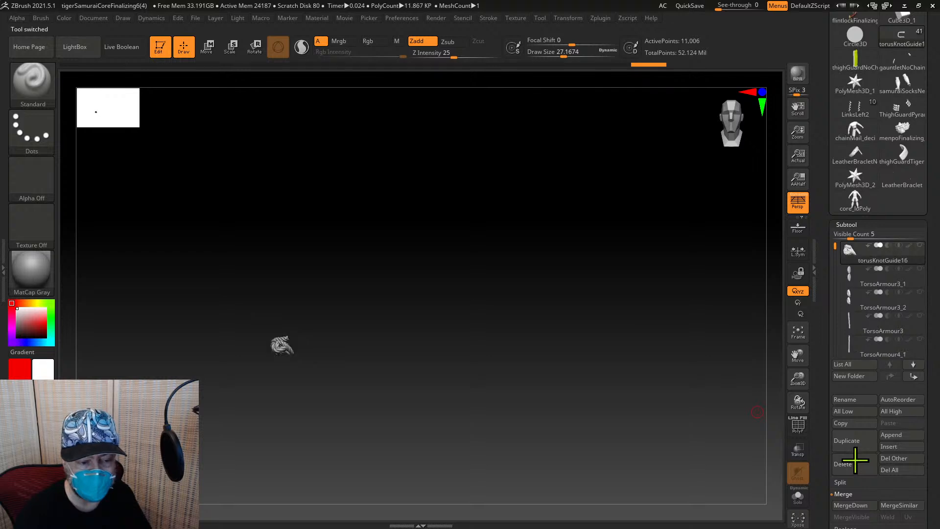
Delete the subtools torusKnotGuide16, TorsoArmour3_1 and TorsoArmour3_2
{"action": "left_click", "coordinate": [855, 461]}
{"action": "key", "text": "Return"}
{"action": "left_click", "coordinate": [855, 459]}
{"action": "key", "text": "Return"}
{"action": "left_click", "coordinate": [856, 458]}
{"action": "key", "text": "Return"}
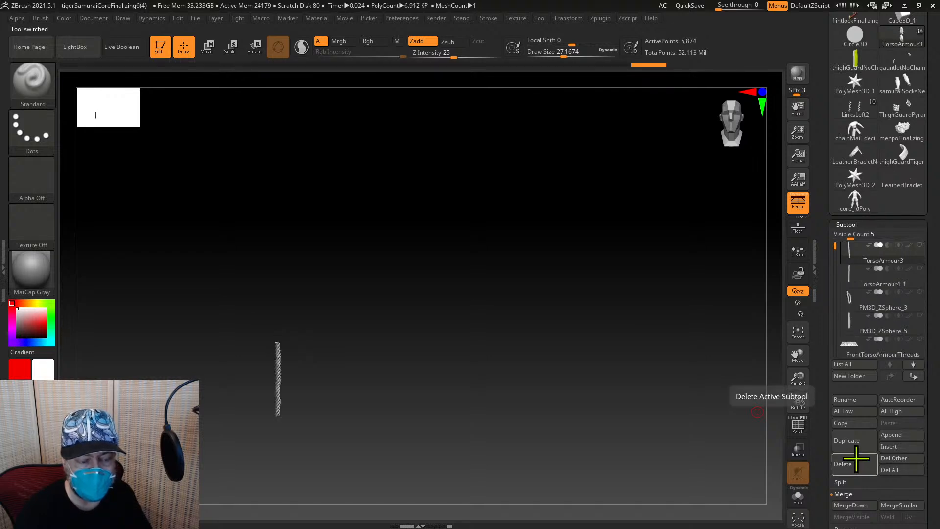
Delete the subtools TorsoArmour3, TorsoArmour4_1, PM3D_ZSphere_3 and PM3D_ZSphere_5, keeping FrontTorsoArmourThreads
{"action": "left_click", "coordinate": [855, 458]}
{"action": "key", "text": "Return"}
{"action": "left_click", "coordinate": [855, 459]}
{"action": "key", "text": "Return"}
{"action": "left_click", "coordinate": [853, 459]}
{"action": "key", "text": "Return"}
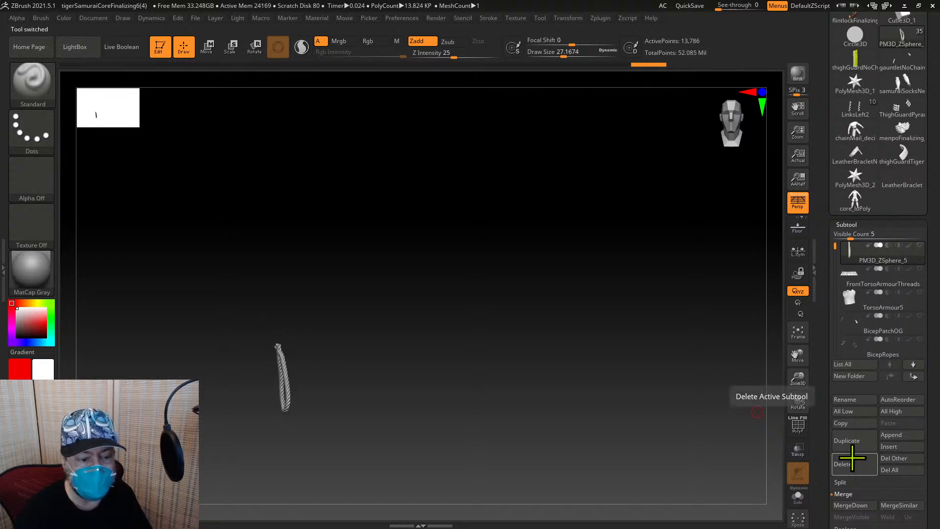
{"action": "left_click", "coordinate": [852, 460]}
{"action": "key", "text": "Return"}
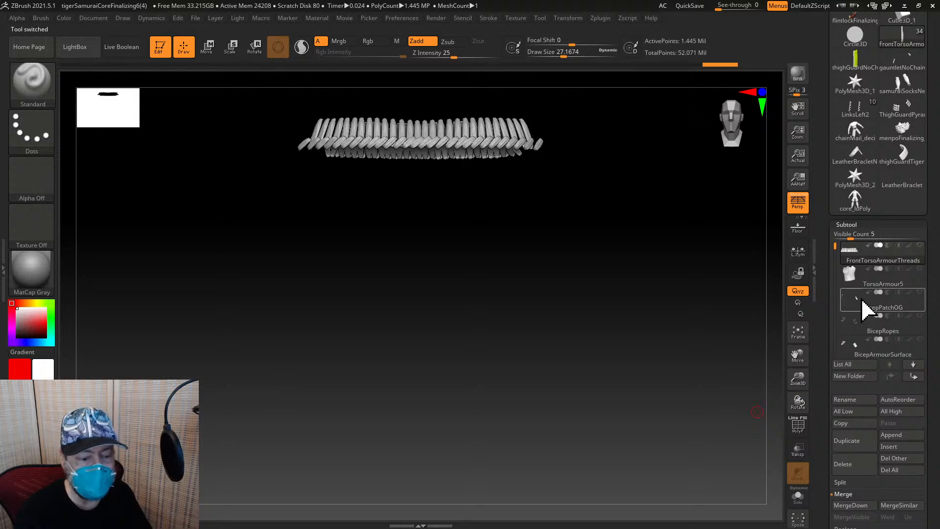
Select the BicepPatchOG subtool and raise the subtool list's visible count to 9
{"action": "left_click", "coordinate": [877, 279]}
{"action": "left_click", "coordinate": [867, 301]}
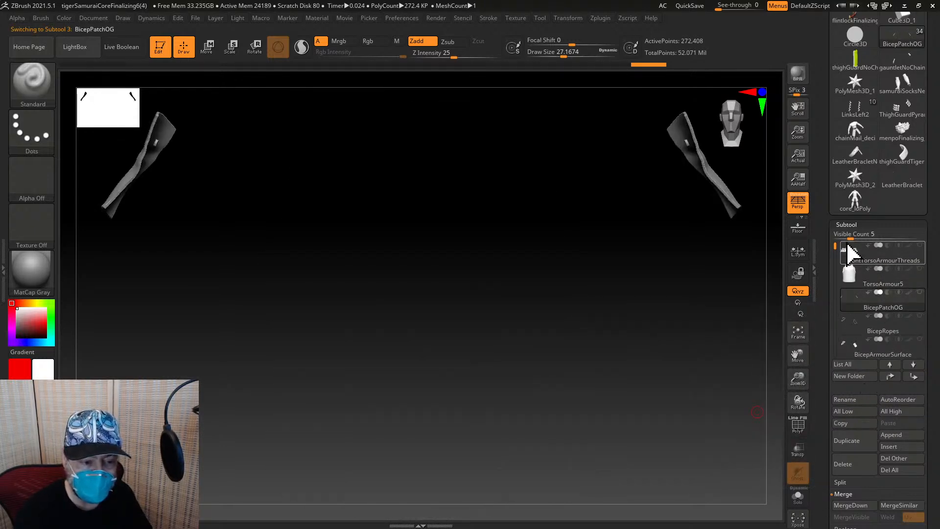
{"action": "left_click_drag", "start_coordinate": [851, 237], "coordinate": [860, 241]}
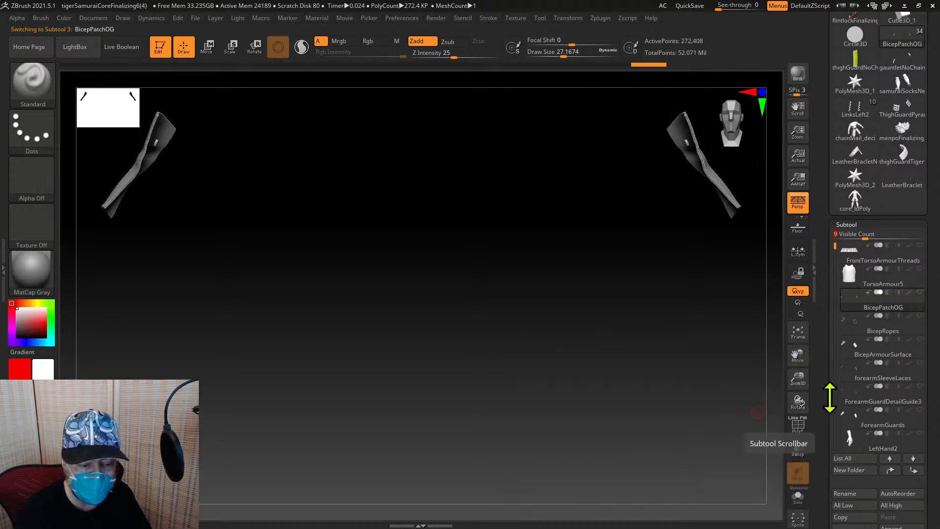
{"action": "left_click_drag", "start_coordinate": [828, 395], "coordinate": [824, 363]}
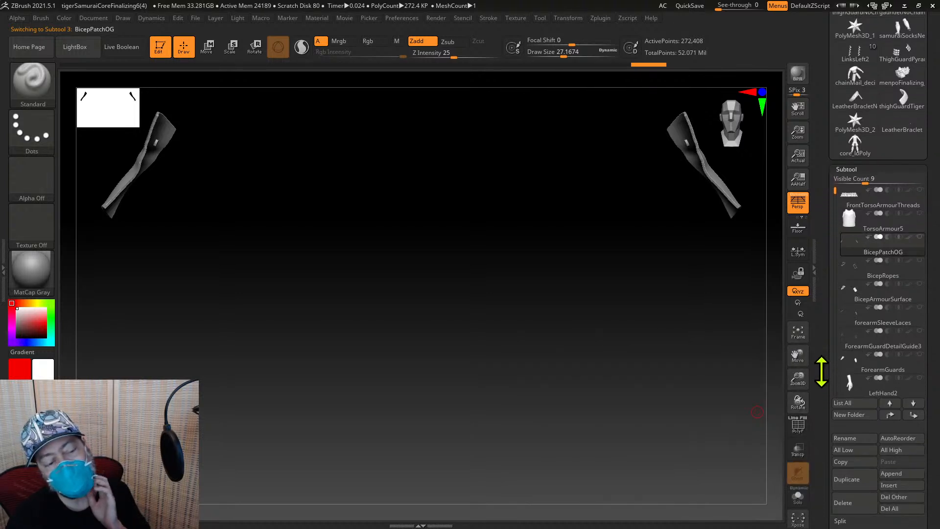
Delete the BicepPatchOG and BicepRopes subtools
{"action": "left_click", "coordinate": [905, 486]}
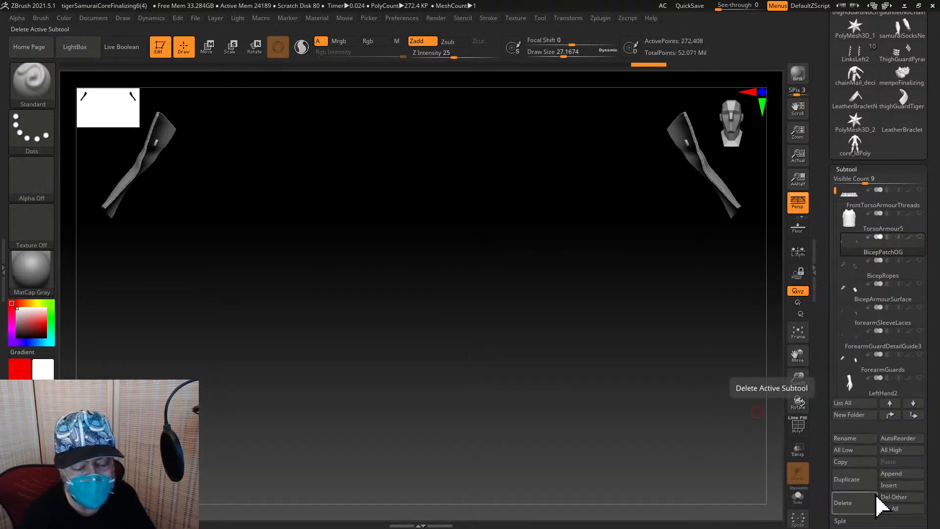
{"action": "left_click", "coordinate": [865, 511]}
{"action": "left_click", "coordinate": [864, 511]}
{"action": "left_click", "coordinate": [864, 511]}
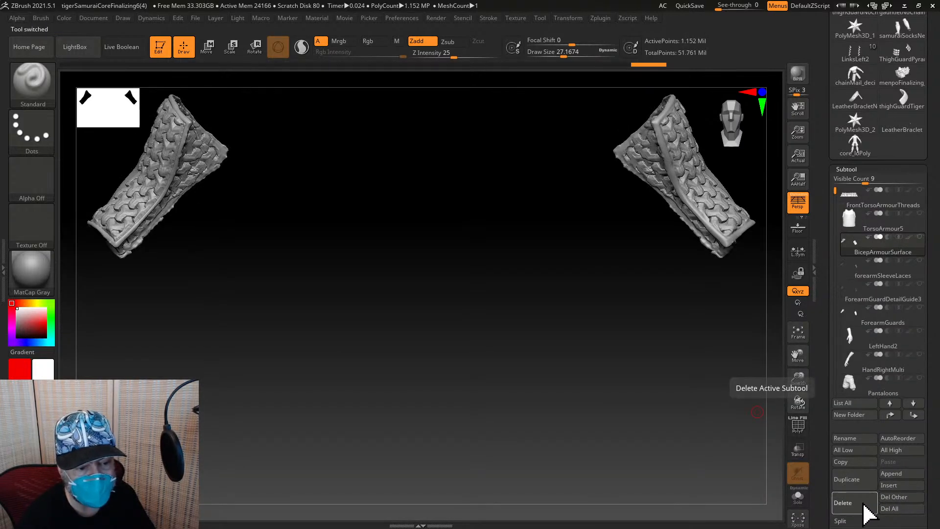
Delete the BicepArmourSurface, forearmSleeveLaces, ForearmGuardDetailGuide3, ForearmGuards, LeftHand2, HandRightMulti and Pantaloons subtools
{"action": "left_click", "coordinate": [864, 511]}
{"action": "left_click", "coordinate": [862, 506]}
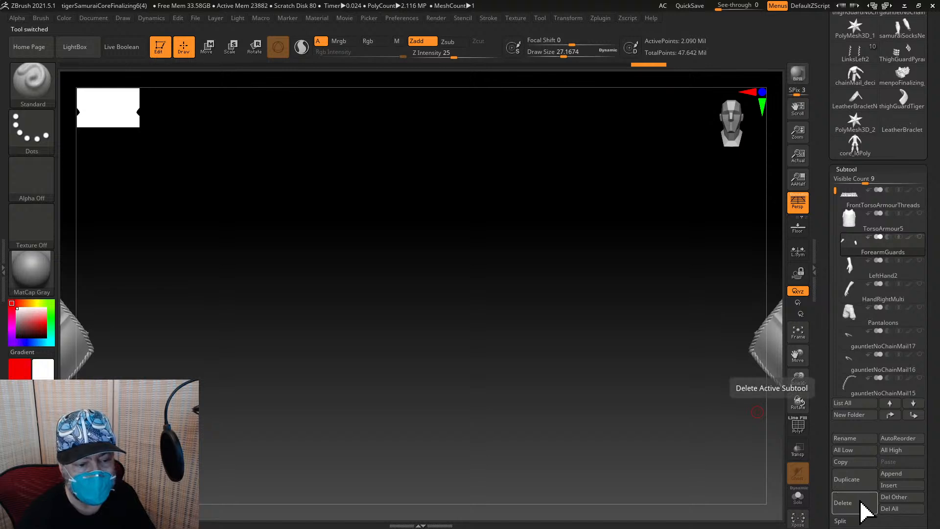
{"action": "left_click", "coordinate": [864, 508]}
{"action": "left_click", "coordinate": [862, 507]}
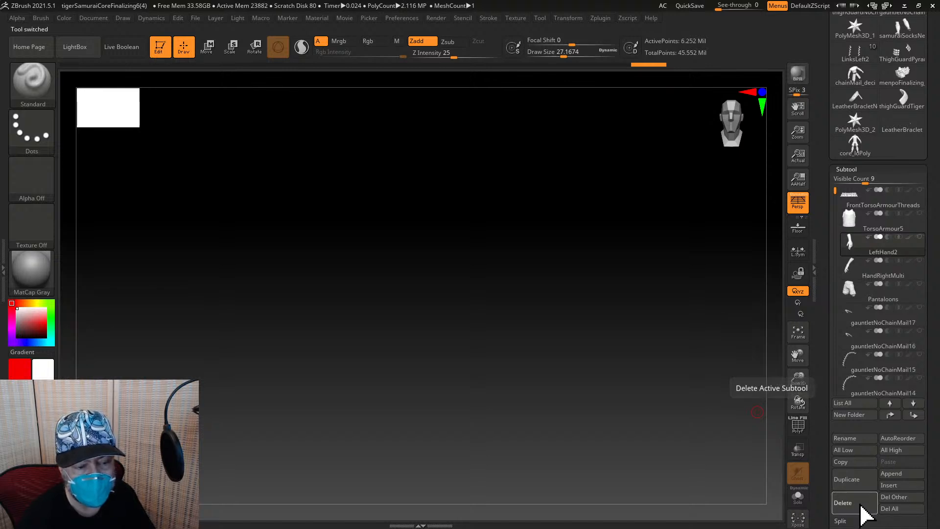
{"action": "left_click", "coordinate": [862, 507]}
{"action": "left_click", "coordinate": [863, 507]}
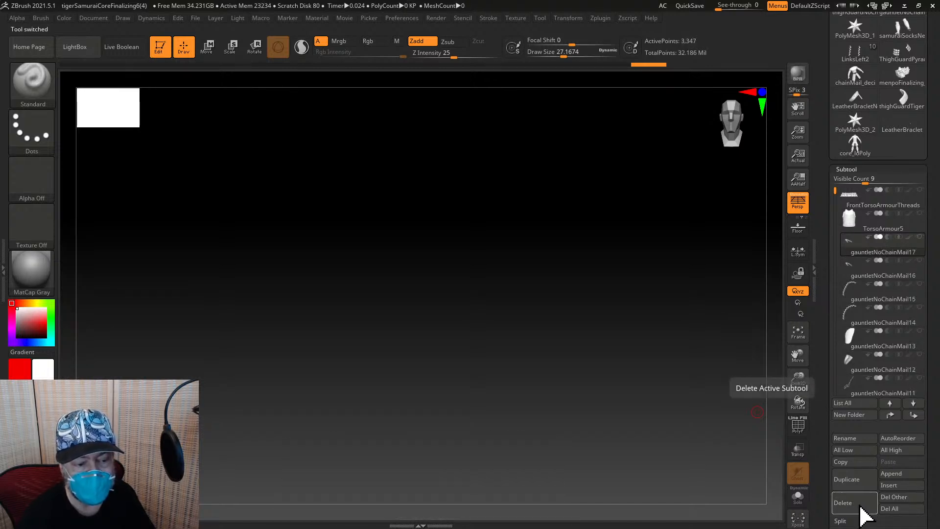
Delete the gauntlet subtools from gauntletNoChainMail17 down through gauntletNoChainMail12
{"action": "left_click", "coordinate": [803, 335]}
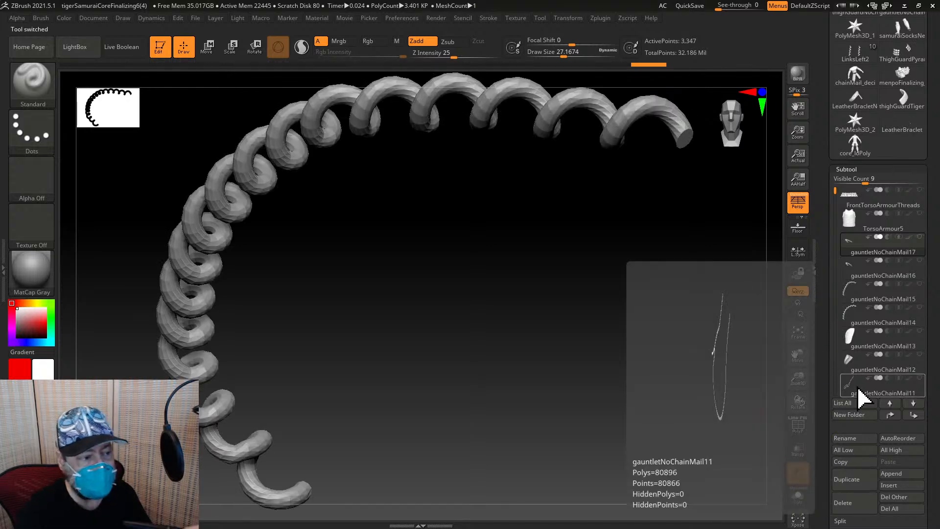
{"action": "left_click", "coordinate": [854, 504]}
{"action": "left_click", "coordinate": [855, 504]}
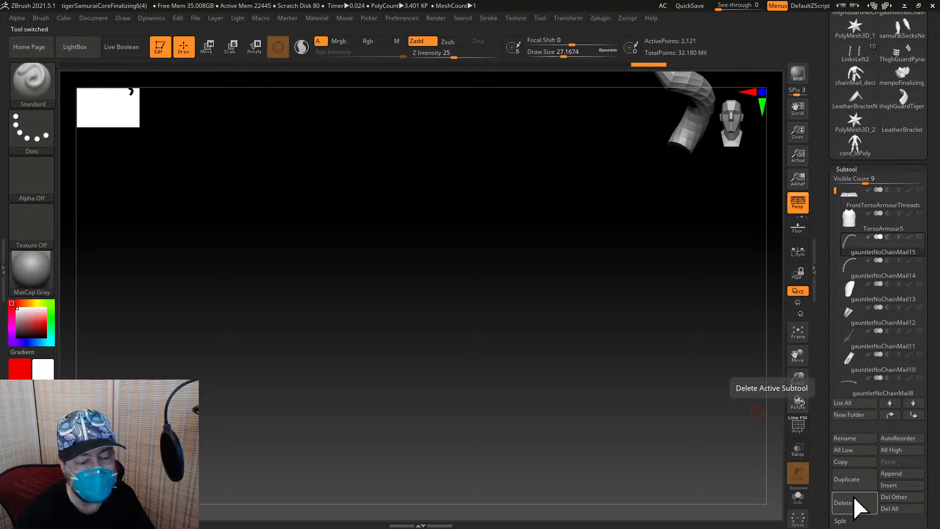
{"action": "left_click", "coordinate": [856, 505]}
{"action": "left_click", "coordinate": [857, 505]}
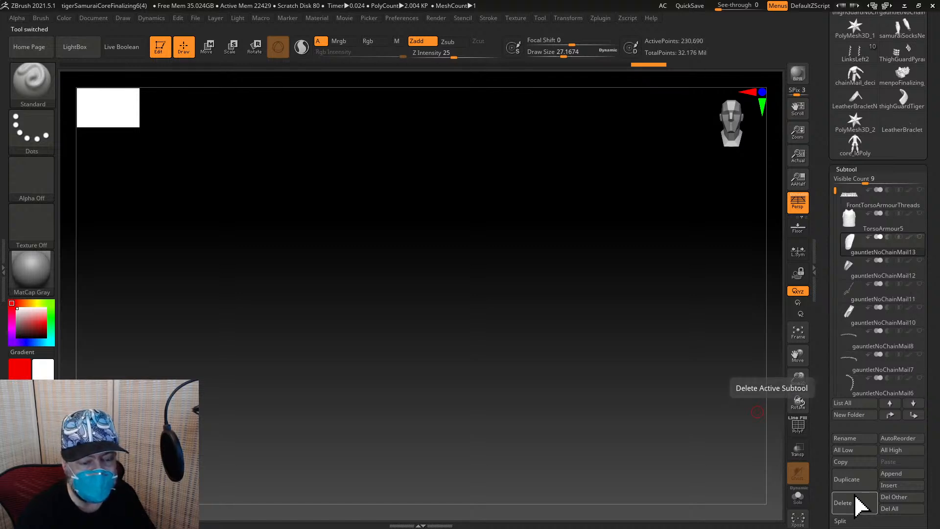
{"action": "left_click", "coordinate": [856, 496]}
{"action": "left_click", "coordinate": [855, 498]}
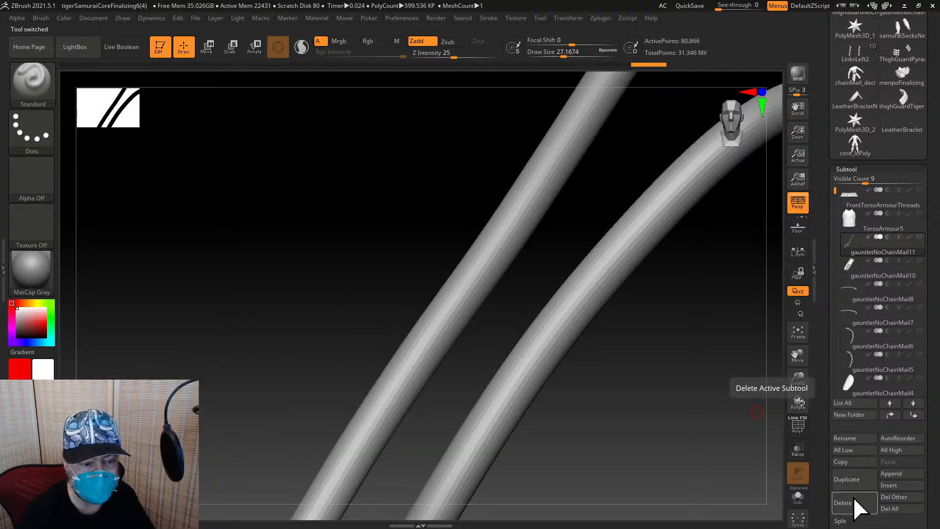
Delete the remaining gauntlet subtools from gauntletNoChainMail11 down through gauntletNoChainMail2
{"action": "left_click", "coordinate": [854, 500]}
{"action": "left_click", "coordinate": [854, 499]}
{"action": "left_click", "coordinate": [853, 499]}
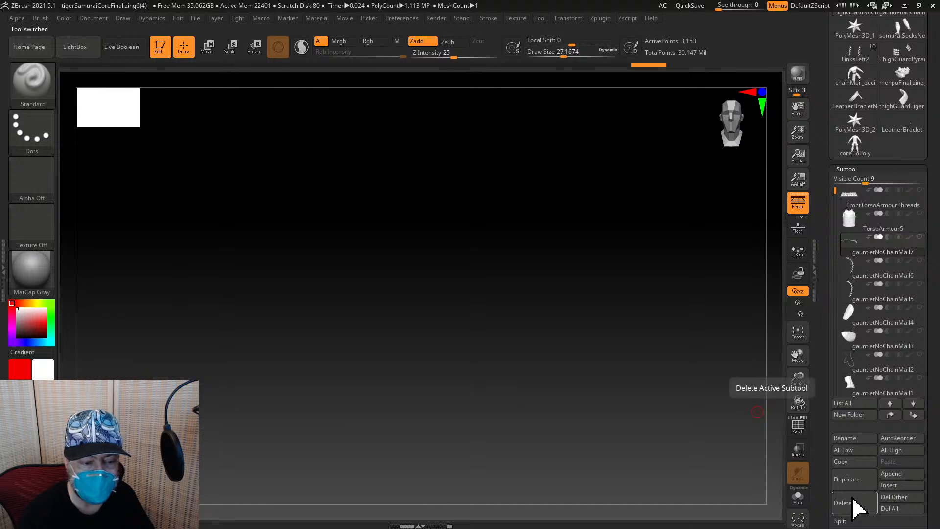
{"action": "left_click", "coordinate": [852, 498]}
{"action": "left_click", "coordinate": [852, 499]}
{"action": "left_click", "coordinate": [852, 499]}
{"action": "left_click", "coordinate": [851, 498]}
{"action": "left_click", "coordinate": [851, 499]}
{"action": "left_click", "coordinate": [851, 499]}
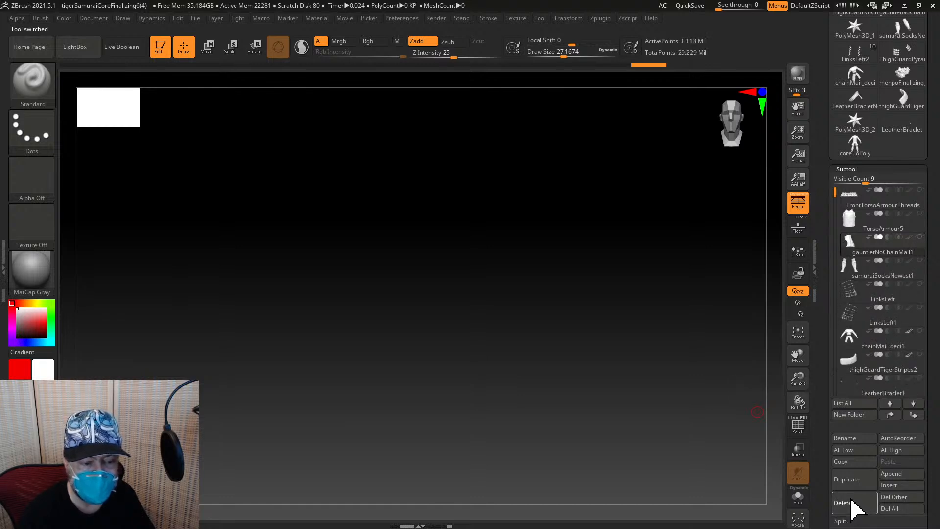
Delete gauntletNoChainMail1, samuraiSocksNewest1, LinksLeft, LinksLeft1, chainMail_deci1, thighGuardTigerStripes2 and LeatherBraclet1, keeping FrontTorsoArmourThreads, TorsoArmour5 and core_loPoly1
{"action": "left_click", "coordinate": [851, 500]}
{"action": "left_click", "coordinate": [851, 499]}
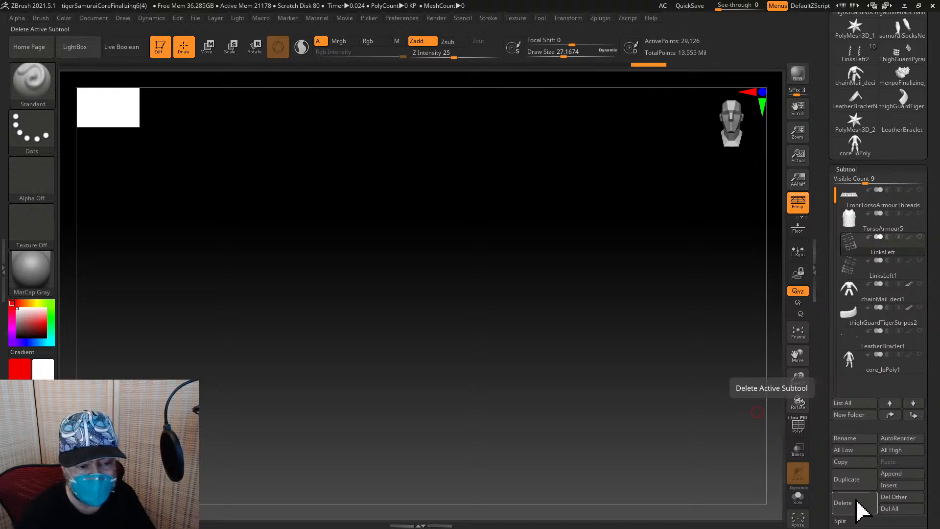
{"action": "left_click", "coordinate": [857, 504]}
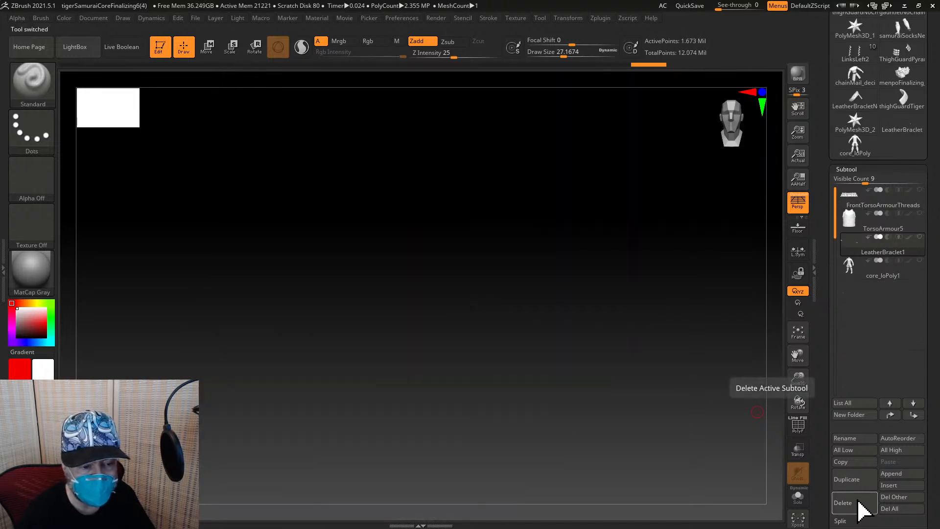
{"action": "left_click", "coordinate": [857, 504]}
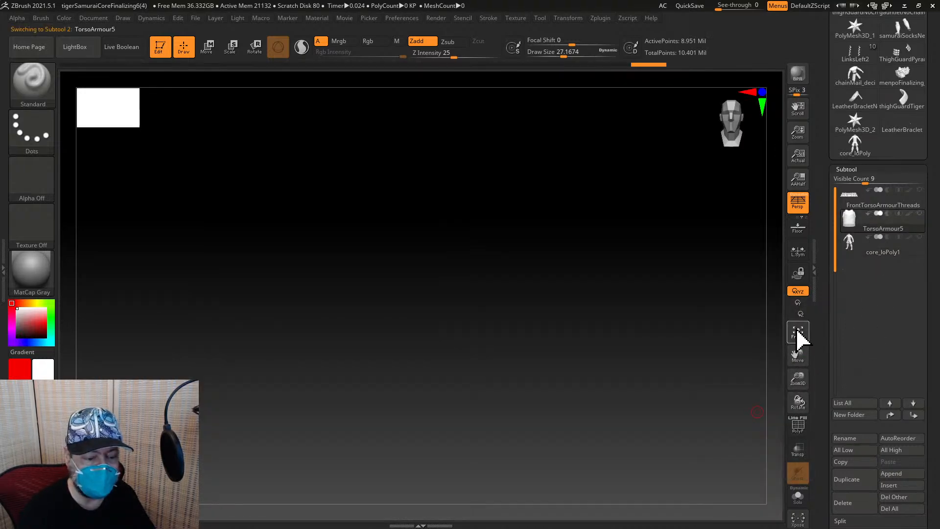
Split the TorsoArmour5 subtool into similar parts, choosing to always accept the non-undoable operation until the next restart
{"action": "left_click", "coordinate": [797, 330]}
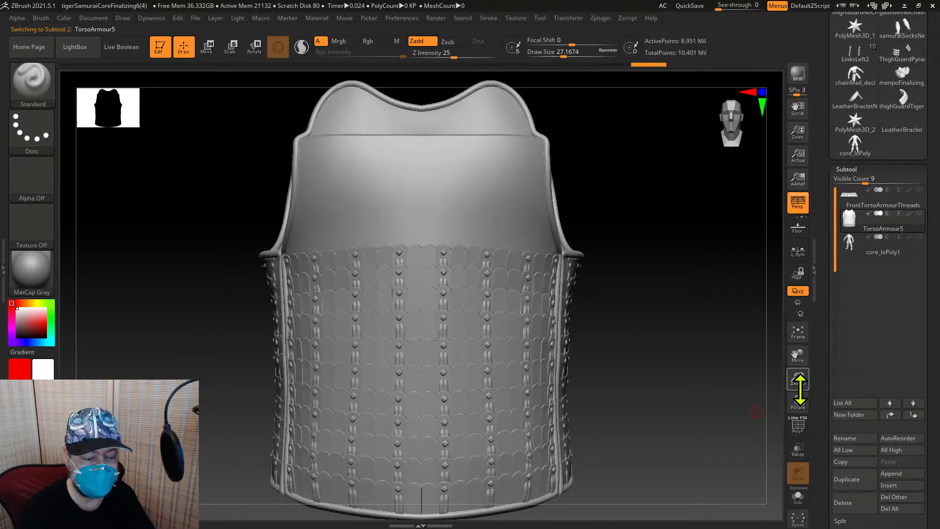
{"action": "left_click_drag", "start_coordinate": [798, 384], "coordinate": [790, 372]}
{"action": "left_click_drag", "start_coordinate": [715, 377], "coordinate": [667, 390]}
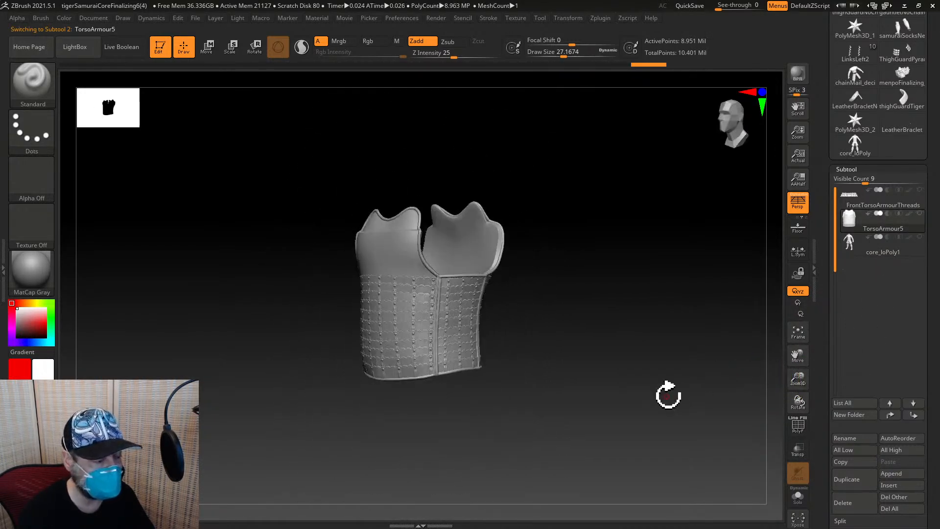
{"action": "scroll", "coordinate": [933, 441], "scroll_direction": "down", "scroll_amount": 5}
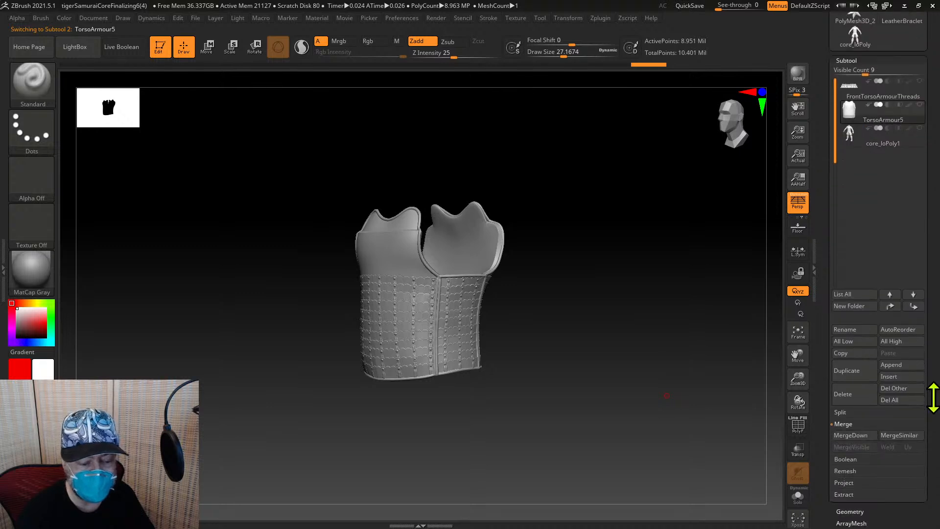
{"action": "left_click", "coordinate": [862, 401]}
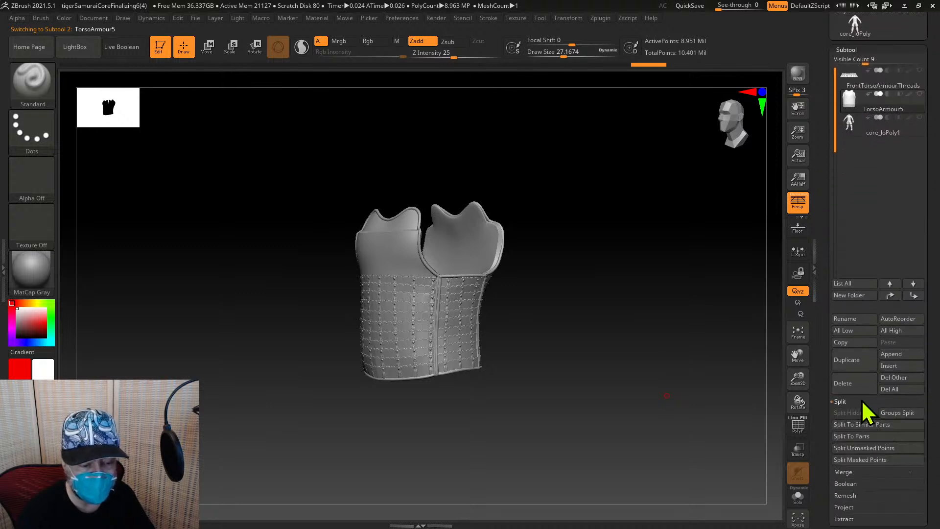
{"action": "left_click", "coordinate": [880, 424]}
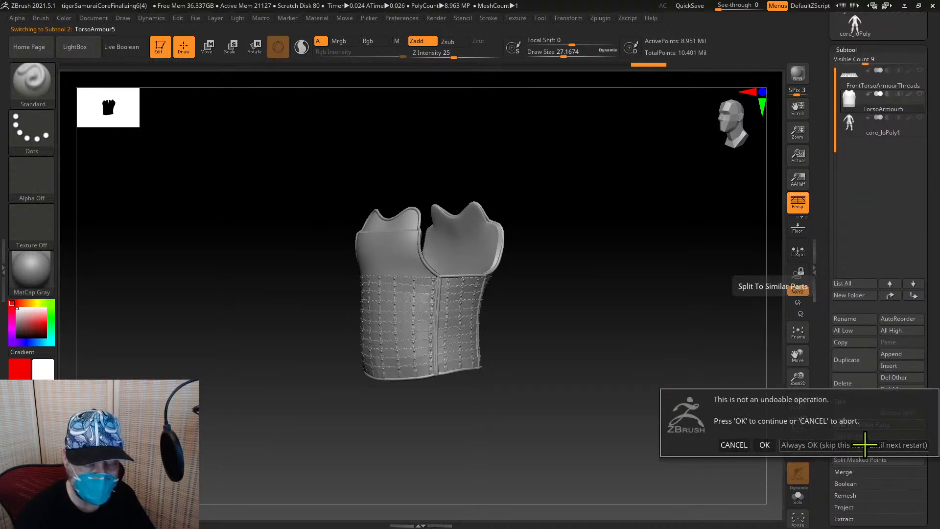
{"action": "left_click", "coordinate": [864, 444]}
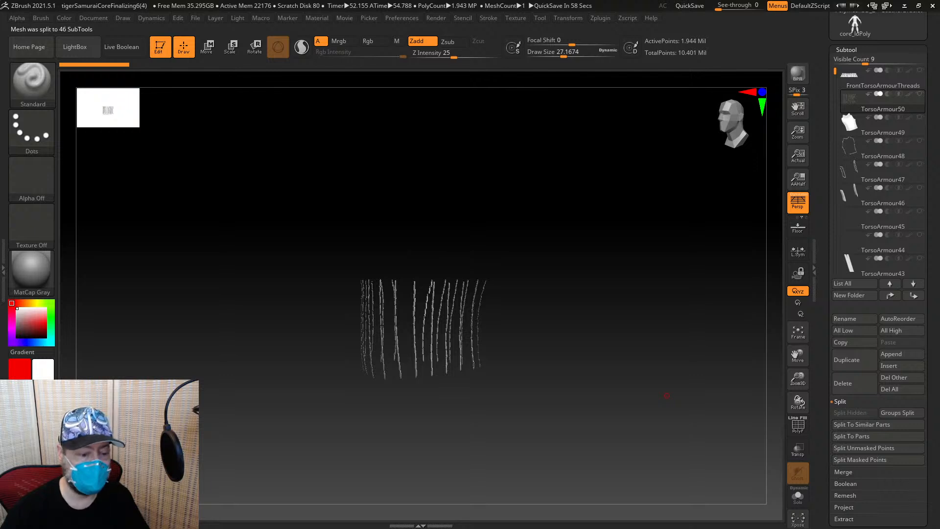
Examine the split torso armor parts from TorsoArmour50 through TorsoArmour5 to identify what each one contains
{"action": "mouse_move", "coordinate": [876, 142]}
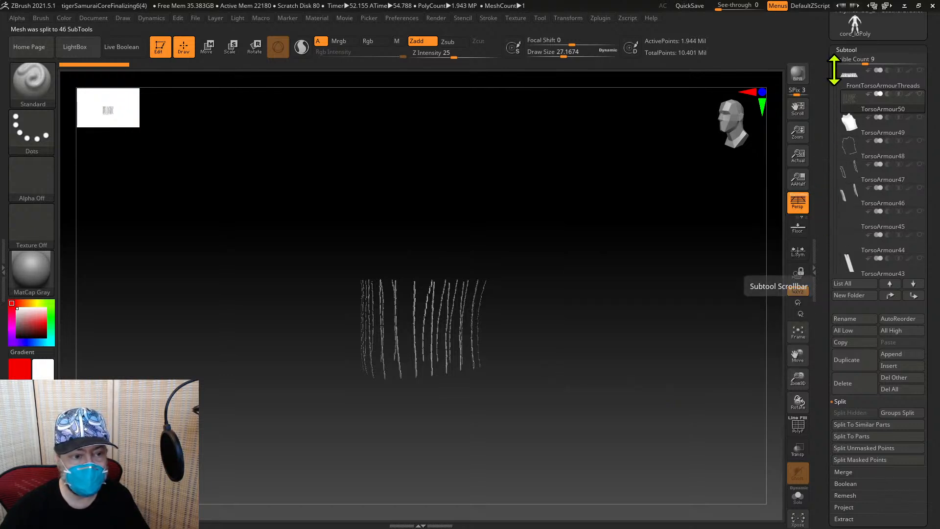
{"action": "mouse_move", "coordinate": [917, 101]}
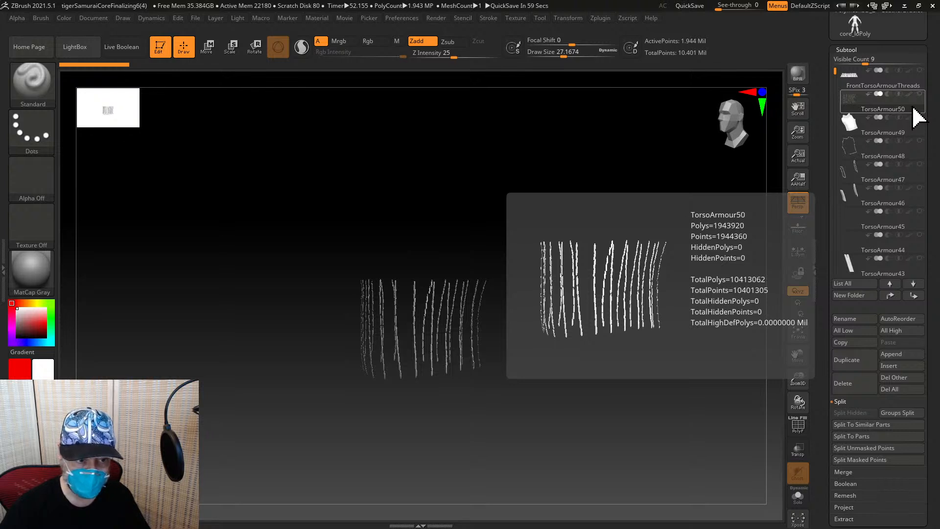
{"action": "mouse_move", "coordinate": [881, 162]}
{"action": "left_click", "coordinate": [880, 137]}
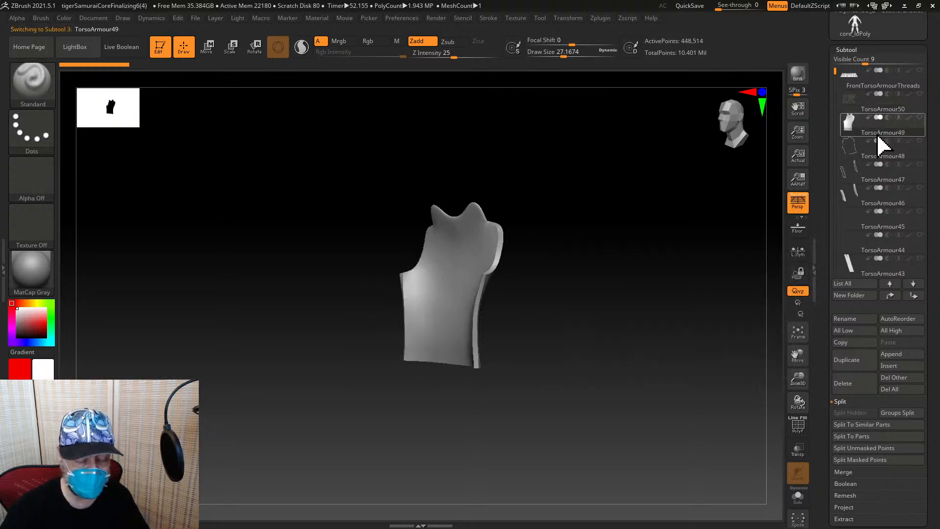
{"action": "mouse_move", "coordinate": [855, 183]}
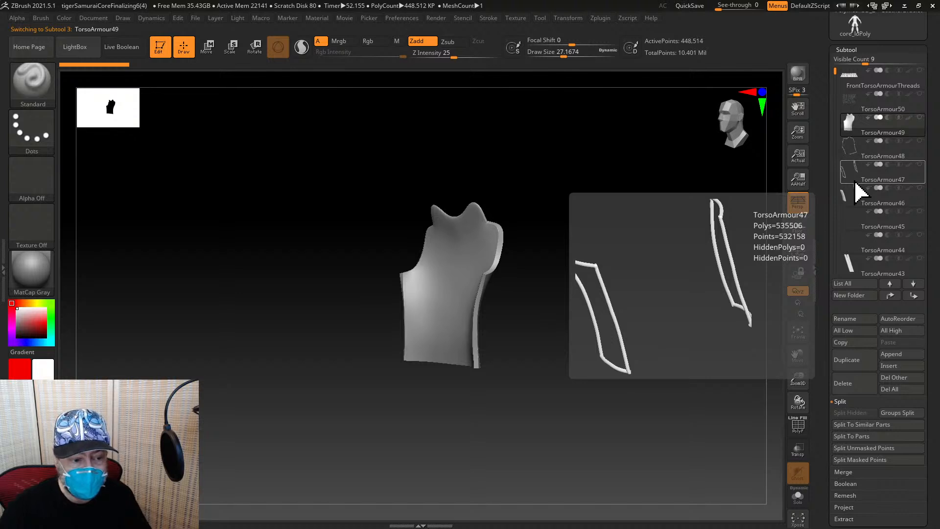
{"action": "mouse_move", "coordinate": [834, 276]}
{"action": "left_mouse_down"}
{"action": "mouse_move", "coordinate": [819, 141]}
{"action": "mouse_move", "coordinate": [821, 213]}
{"action": "left_mouse_up"}
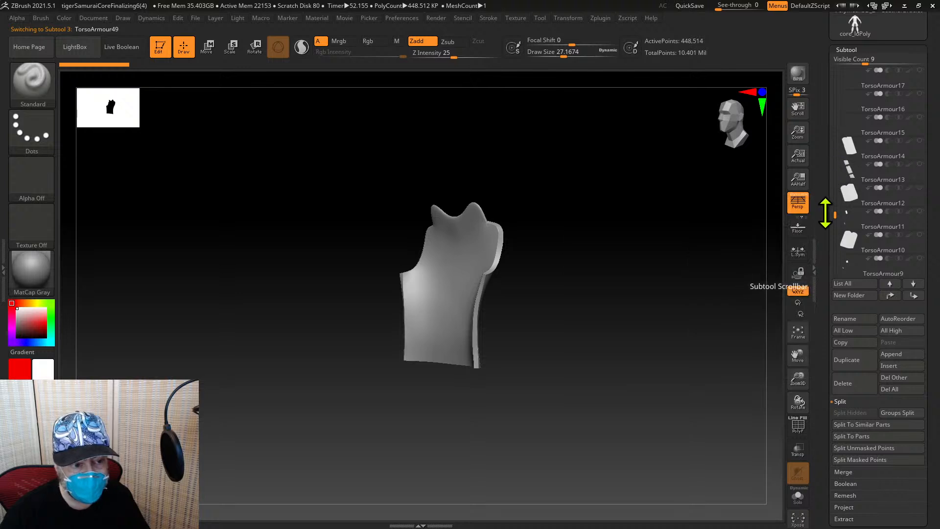
{"action": "left_click_drag", "start_coordinate": [834, 214], "coordinate": [835, 243]}
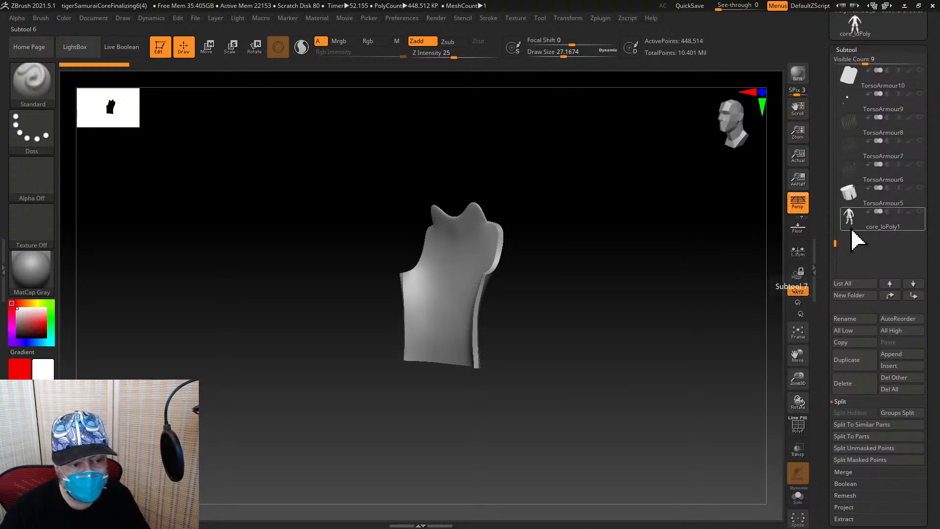
{"action": "mouse_move", "coordinate": [876, 211]}
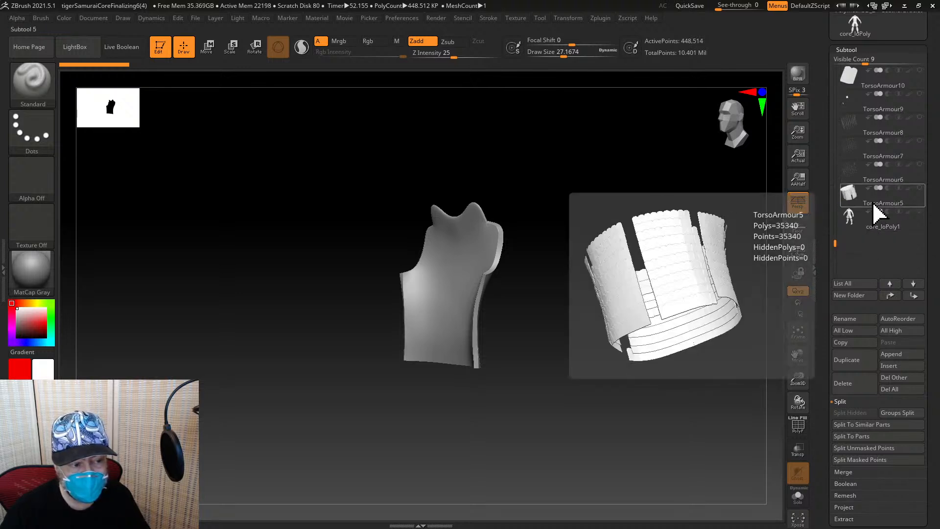
Select the TorsoArmour6 knots subtool and show TorsoArmour7 and TorsoArmour8 together with it
{"action": "left_click", "coordinate": [867, 176]}
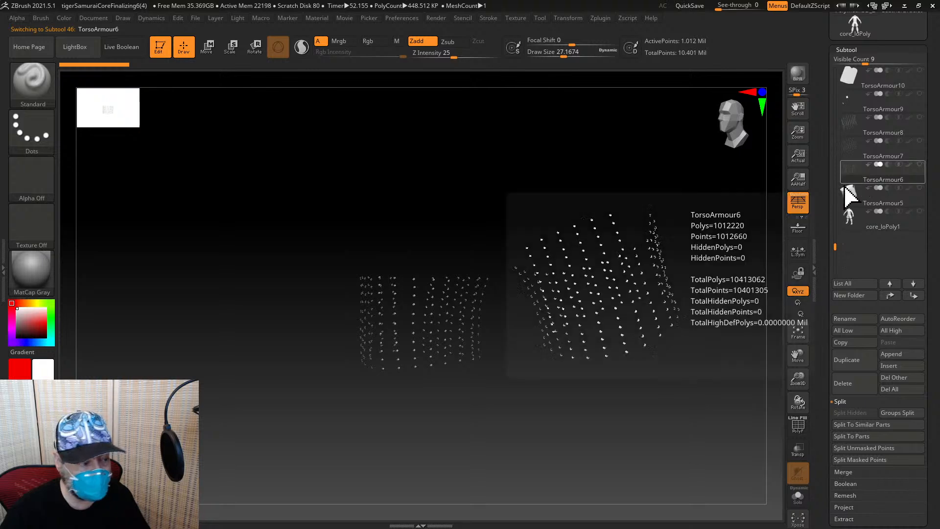
{"action": "left_click", "coordinate": [798, 333]}
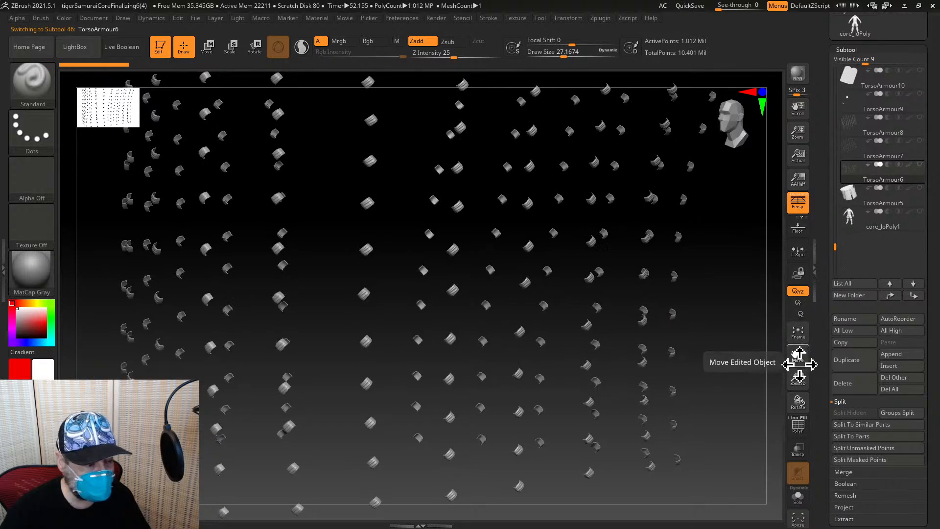
{"action": "left_click_drag", "start_coordinate": [799, 360], "coordinate": [788, 376]}
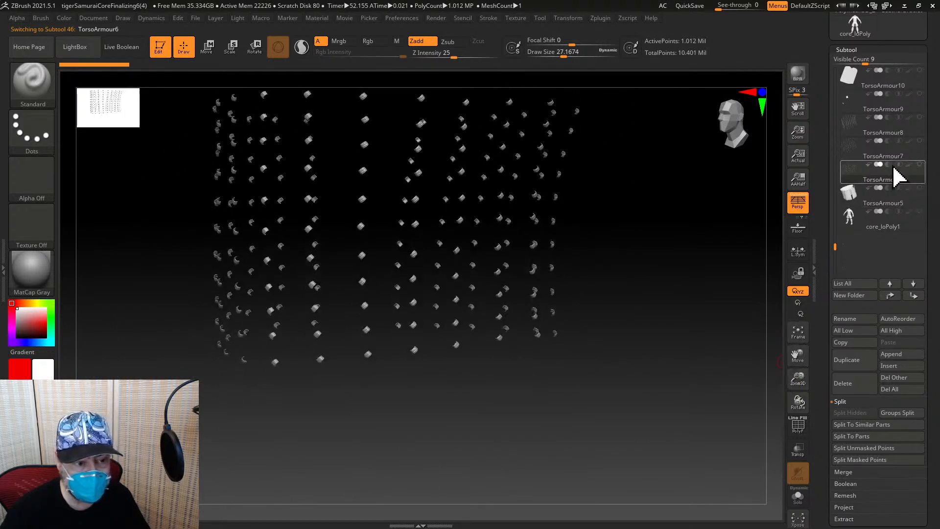
{"action": "mouse_move", "coordinate": [922, 142]}
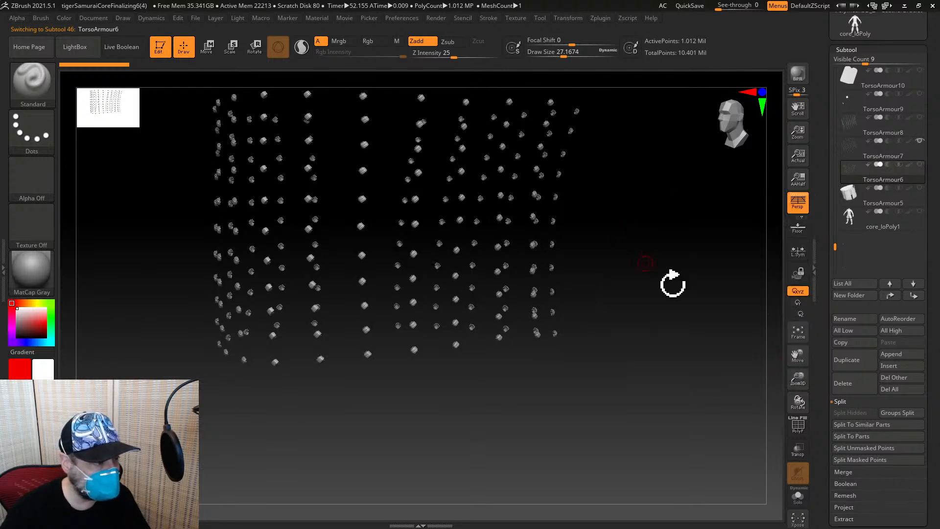
{"action": "left_click_drag", "start_coordinate": [797, 377], "coordinate": [825, 374]}
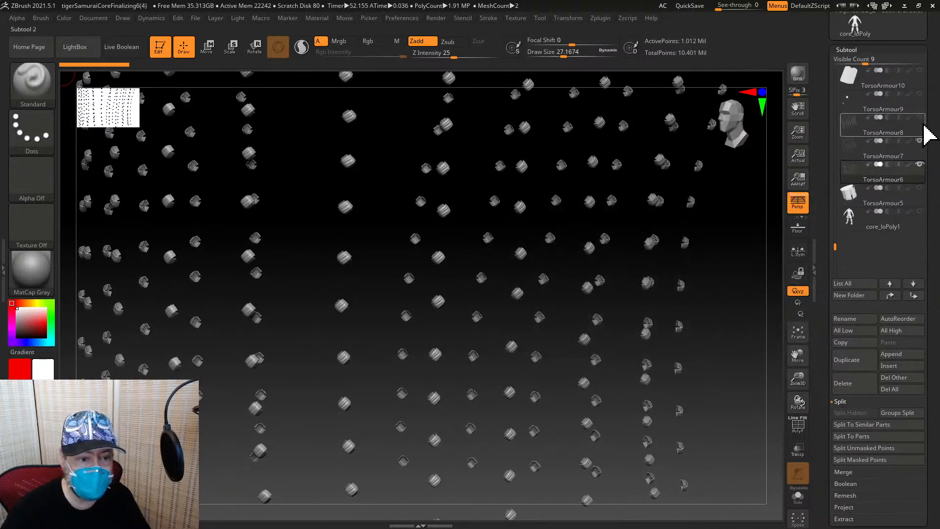
{"action": "left_click", "coordinate": [919, 118]}
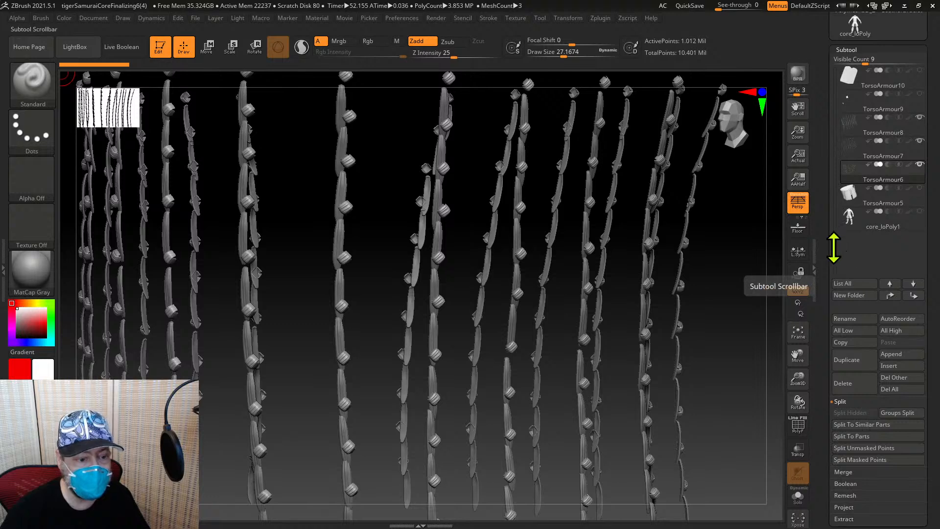
Move the TorsoArmour50 threads subtool down the list to directly above TorsoArmour8
{"action": "left_click_drag", "start_coordinate": [833, 247], "coordinate": [831, 70]}
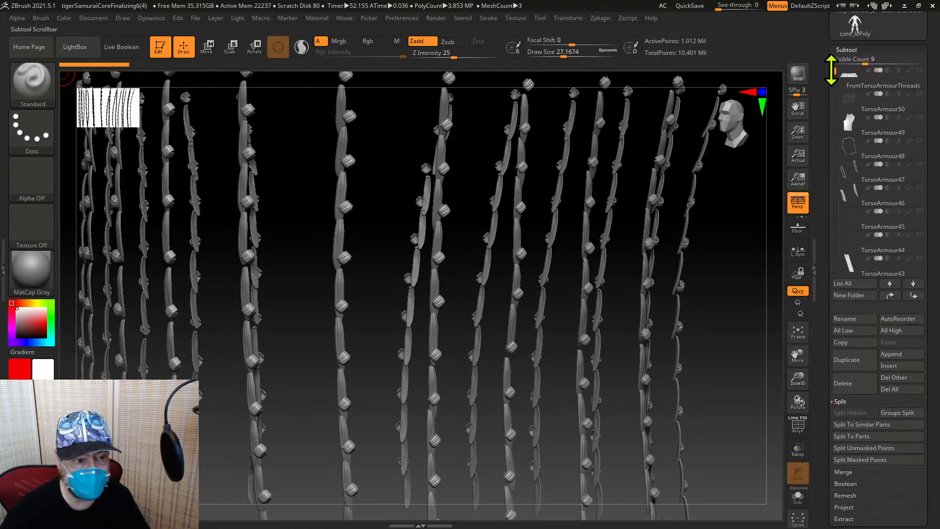
{"action": "left_click", "coordinate": [862, 116]}
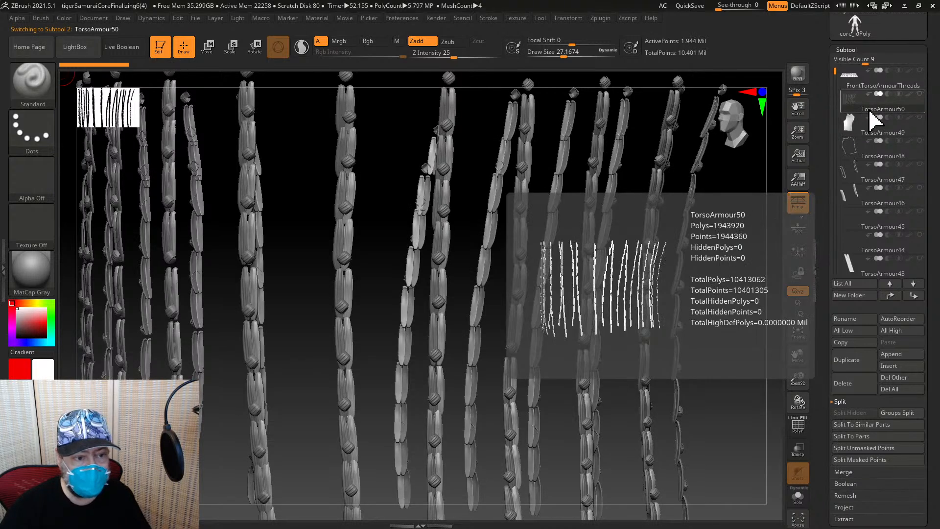
{"action": "left_click", "coordinate": [916, 299]}
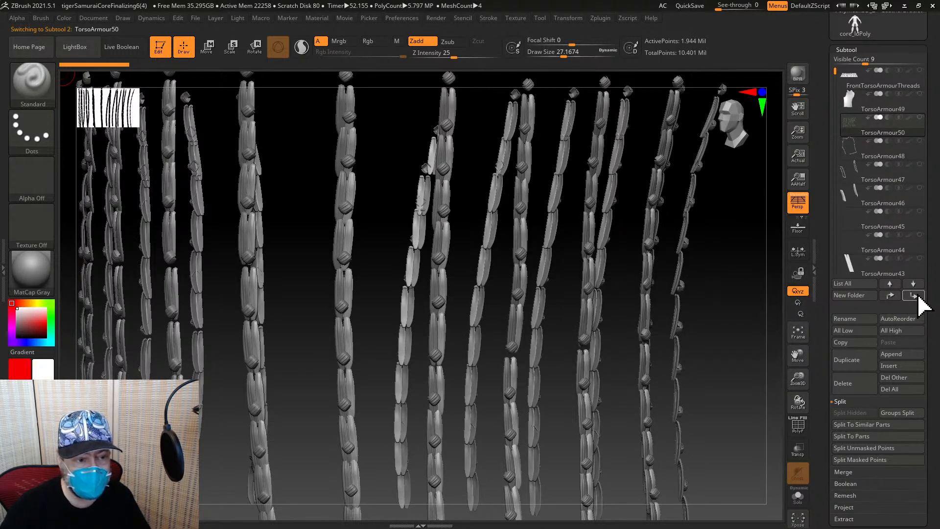
{"action": "left_click", "coordinate": [916, 298]}
{"action": "left_click", "coordinate": [916, 298]}
{"action": "left_click", "coordinate": [916, 298]}
{"action": "left_click", "coordinate": [916, 298]}
{"action": "left_click", "coordinate": [916, 299]}
{"action": "left_click", "coordinate": [916, 298]}
{"action": "left_click", "coordinate": [916, 299]}
{"action": "left_click", "coordinate": [916, 298]}
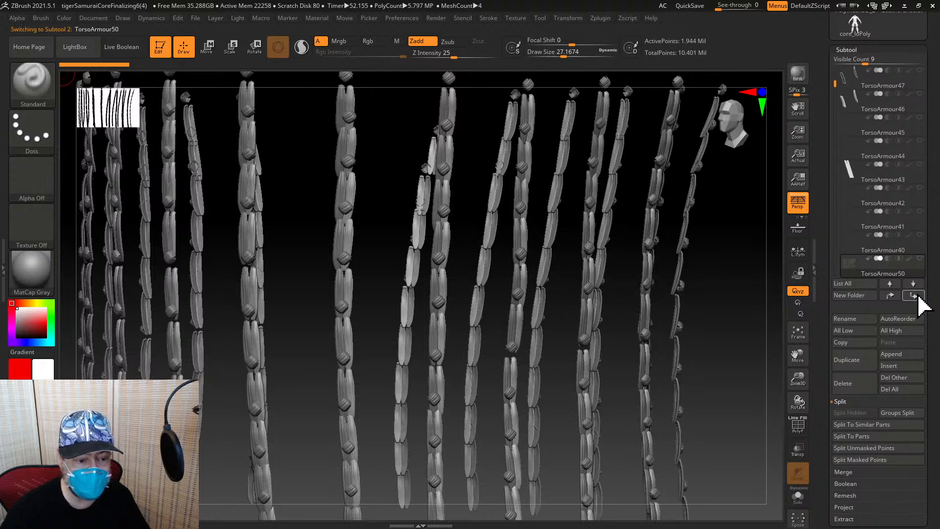
{"action": "left_click", "coordinate": [916, 298]}
{"action": "left_click", "coordinate": [917, 298]}
{"action": "left_click", "coordinate": [916, 299]}
{"action": "left_click", "coordinate": [916, 299]}
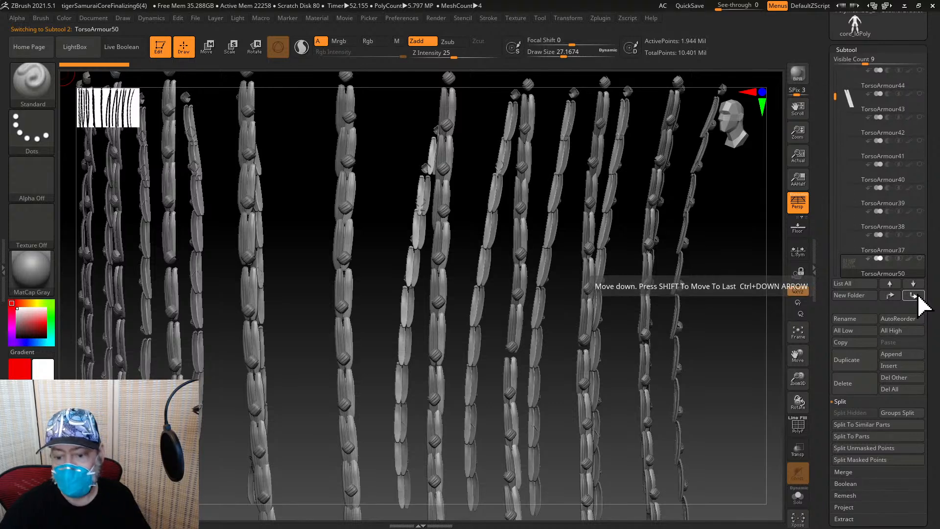
{"action": "left_click", "coordinate": [917, 299]}
{"action": "left_click", "coordinate": [916, 299]}
{"action": "left_click", "coordinate": [916, 298]}
{"action": "left_click", "coordinate": [913, 295]}
{"action": "left_click", "coordinate": [913, 296]}
{"action": "left_click", "coordinate": [913, 296]}
{"action": "left_click", "coordinate": [913, 296]}
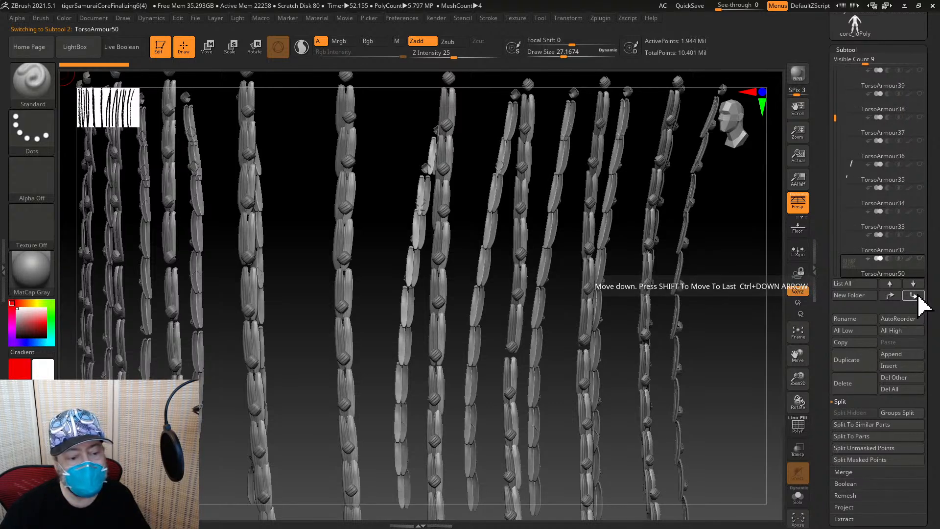
{"action": "left_click", "coordinate": [914, 295]}
{"action": "left_click", "coordinate": [913, 295]}
{"action": "left_click", "coordinate": [913, 296]}
{"action": "left_click", "coordinate": [913, 296]}
{"action": "left_click", "coordinate": [913, 295]}
{"action": "left_click", "coordinate": [913, 296]}
{"action": "left_click", "coordinate": [913, 296]}
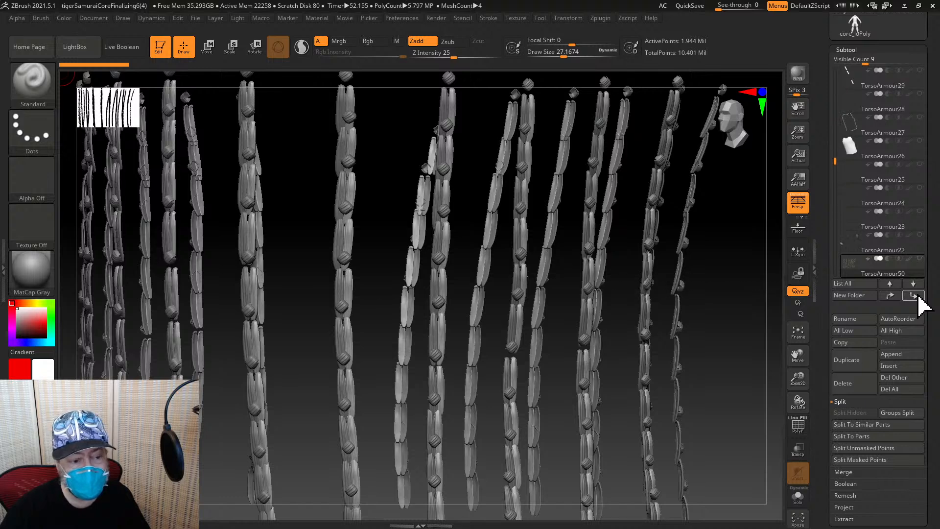
{"action": "left_click", "coordinate": [913, 296]}
{"action": "left_click", "coordinate": [914, 296]}
{"action": "left_click", "coordinate": [913, 296]}
{"action": "left_click", "coordinate": [913, 295]}
{"action": "left_click", "coordinate": [914, 295]}
{"action": "left_click", "coordinate": [913, 295]}
{"action": "left_click", "coordinate": [913, 296]}
{"action": "left_click", "coordinate": [913, 296]}
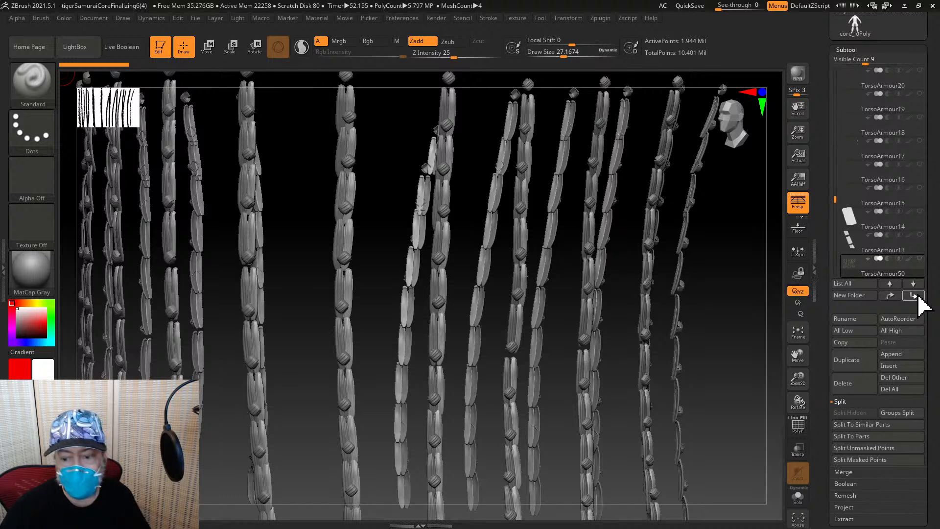
{"action": "left_click", "coordinate": [913, 295]}
{"action": "left_click", "coordinate": [913, 295]}
{"action": "left_click", "coordinate": [913, 296]}
{"action": "left_click", "coordinate": [913, 296]}
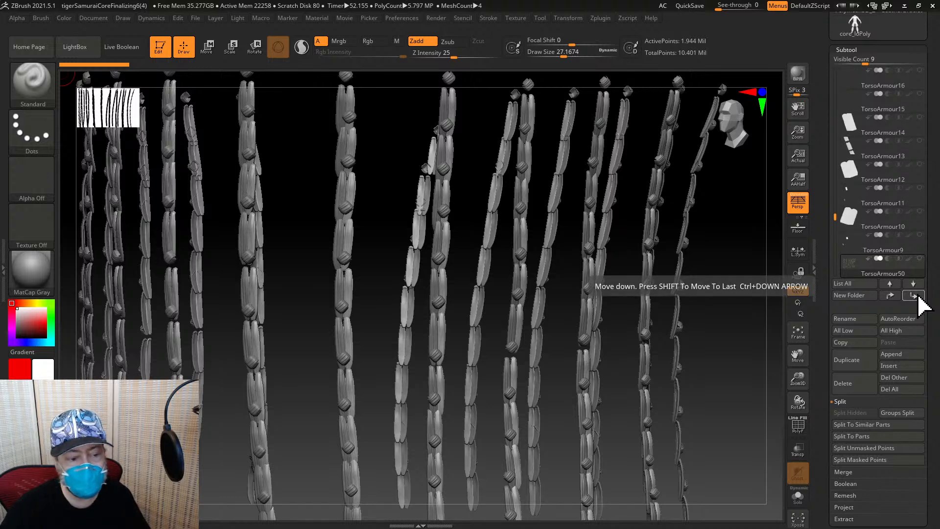
{"action": "left_click", "coordinate": [913, 295]}
{"action": "left_click", "coordinate": [913, 296]}
{"action": "left_click", "coordinate": [914, 296]}
{"action": "left_click", "coordinate": [914, 295]}
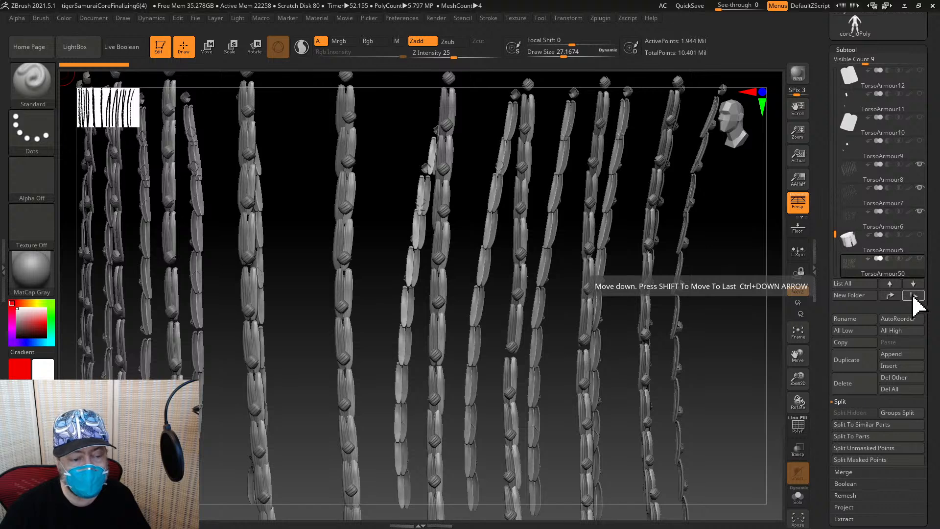
{"action": "left_click", "coordinate": [914, 295]}
{"action": "left_click", "coordinate": [891, 296]}
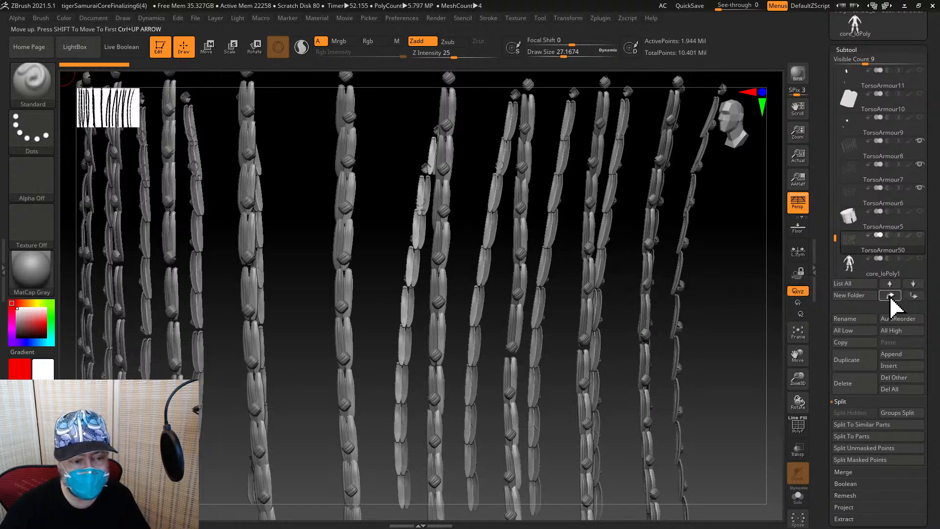
{"action": "left_click", "coordinate": [890, 296]}
{"action": "left_click", "coordinate": [891, 297]}
{"action": "left_click", "coordinate": [888, 296]}
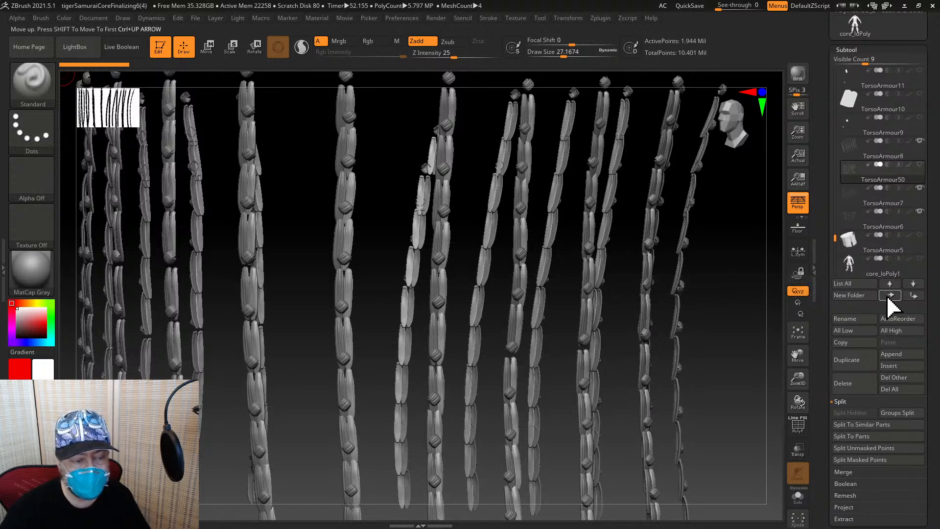
{"action": "left_click", "coordinate": [889, 296]}
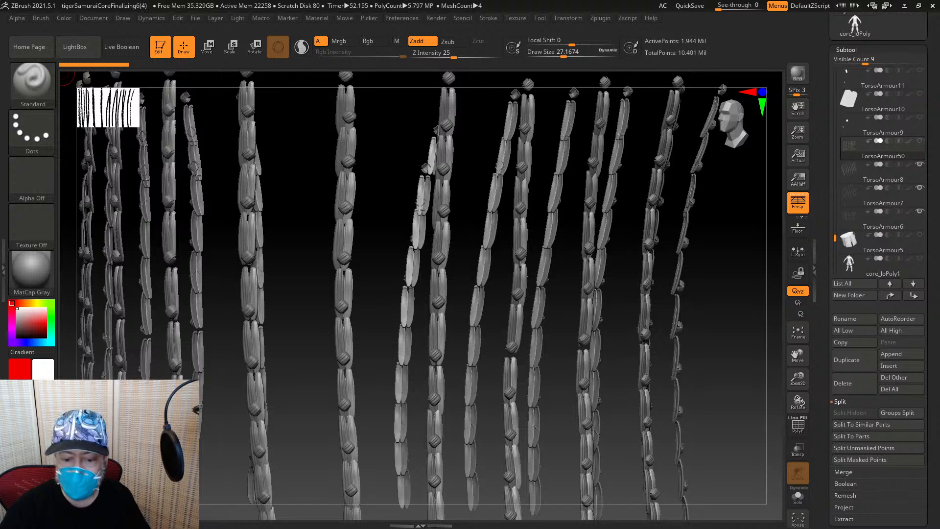
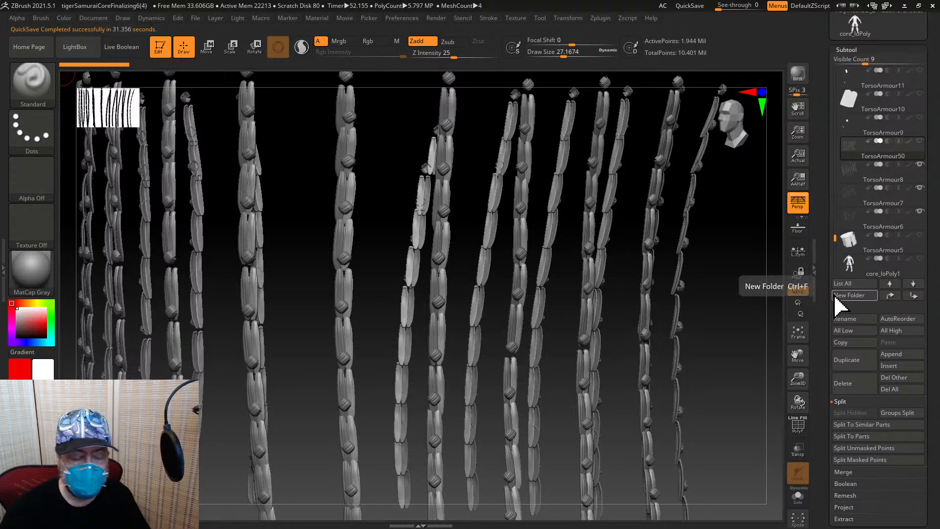
Merge TorsoArmour50 down with TorsoArmour8, TorsoArmour7 and TorsoArmour6
{"action": "left_click", "coordinate": [856, 472]}
{"action": "left_click", "coordinate": [864, 424]}
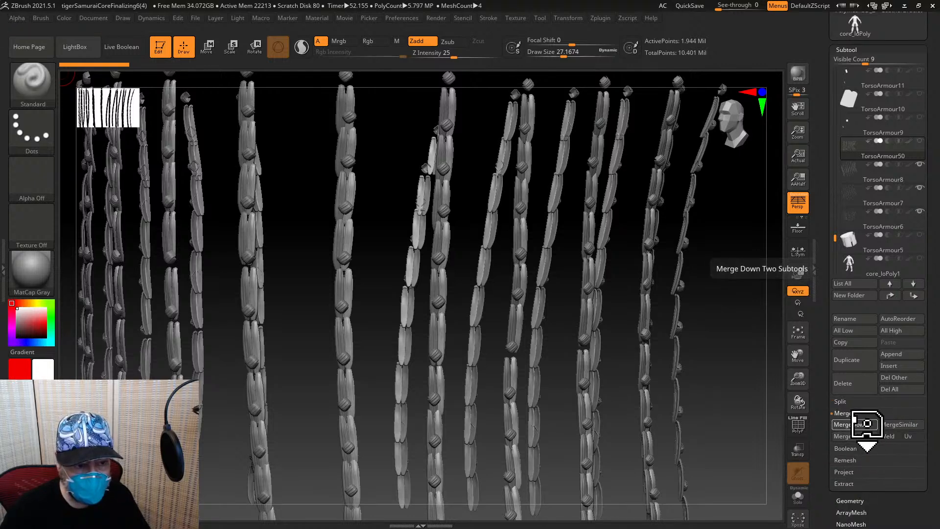
{"action": "left_click", "coordinate": [865, 424]}
{"action": "left_click", "coordinate": [864, 424]}
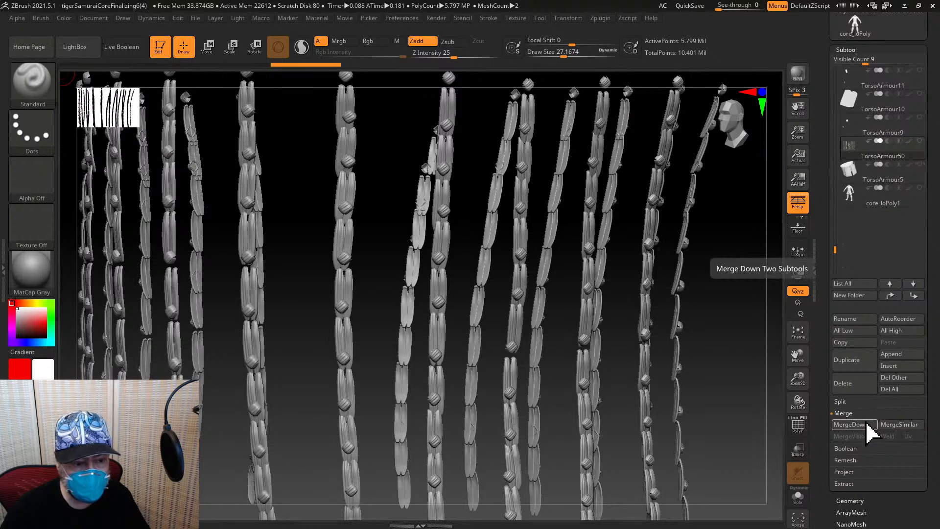
Move the merged TorsoArmour50 to the start of the subtool list, and place core_loPoly1 above it
{"action": "left_click", "coordinate": [913, 284]}
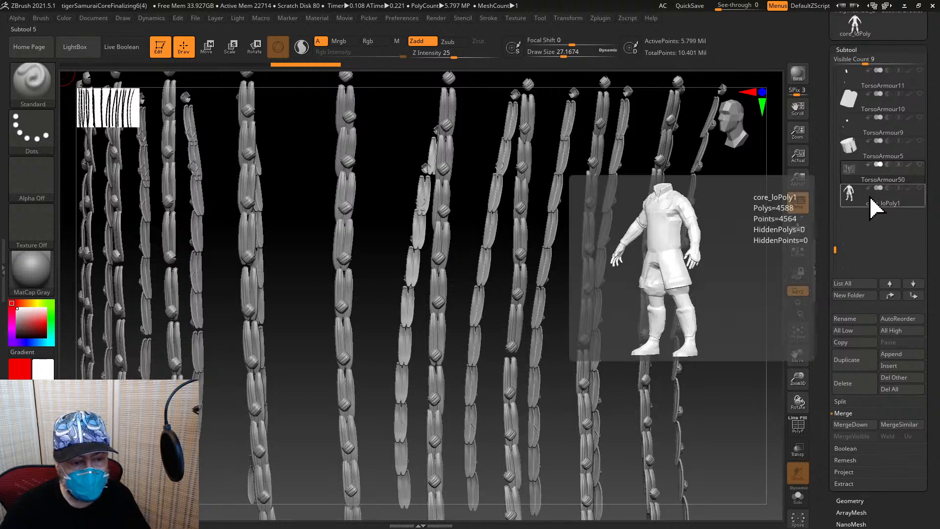
{"action": "left_click", "coordinate": [913, 284]}
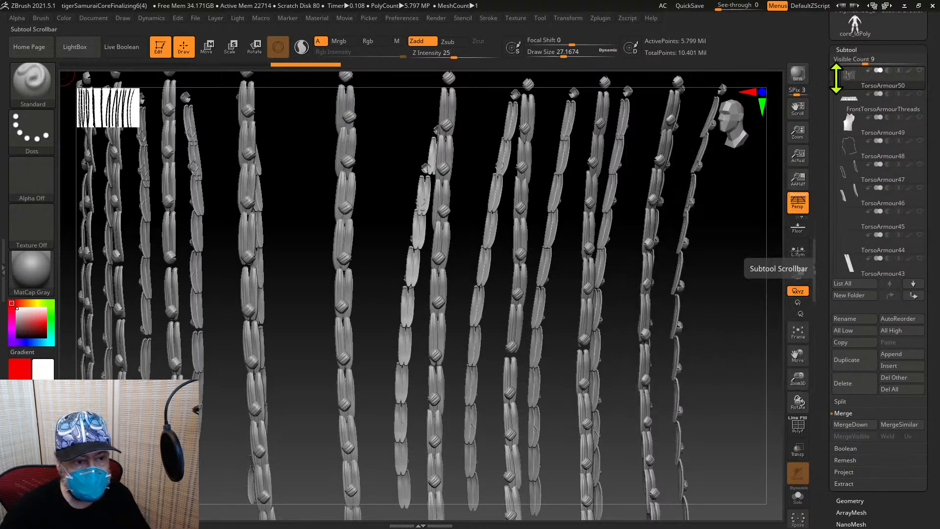
{"action": "left_click_drag", "start_coordinate": [834, 80], "coordinate": [833, 255]}
{"action": "left_click", "coordinate": [895, 158]}
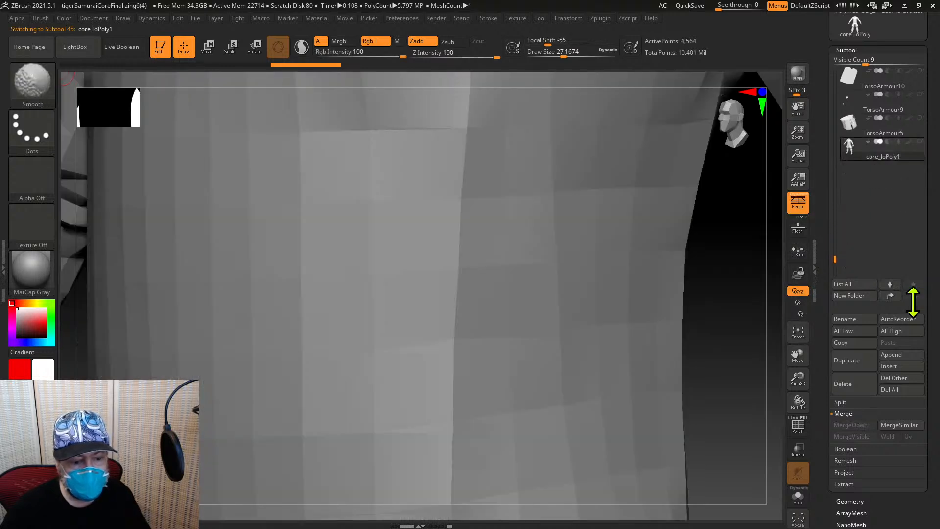
{"action": "left_click", "coordinate": [899, 297], "text": "shift"}
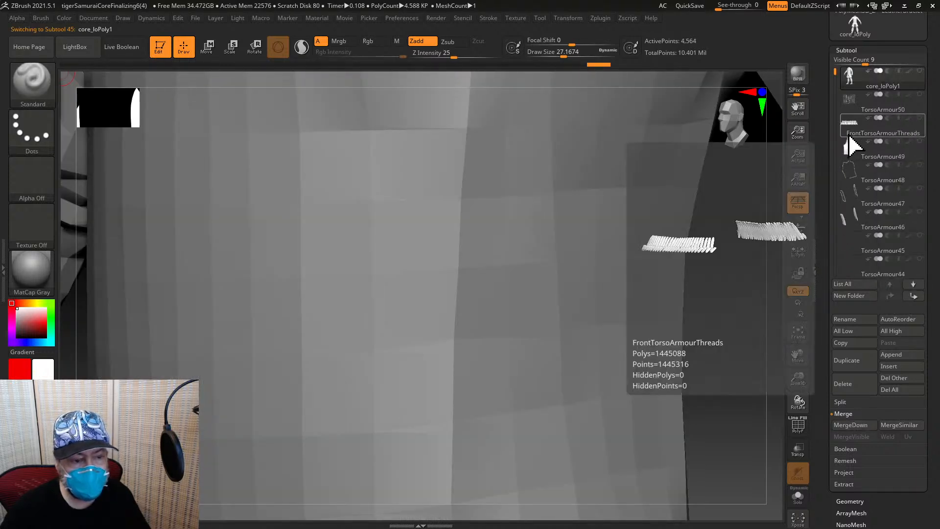
Show TorsoArmour50 together with FrontTorsoArmourThreads and merge it down into one threads subtool
{"action": "left_click", "coordinate": [859, 140]}
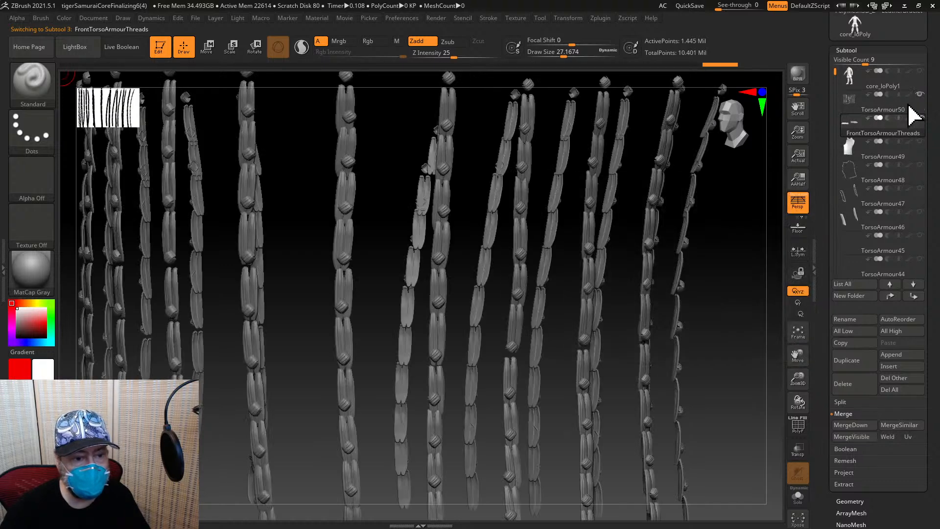
{"action": "mouse_move", "coordinate": [911, 117]}
{"action": "left_click_drag", "start_coordinate": [803, 383], "coordinate": [798, 433]}
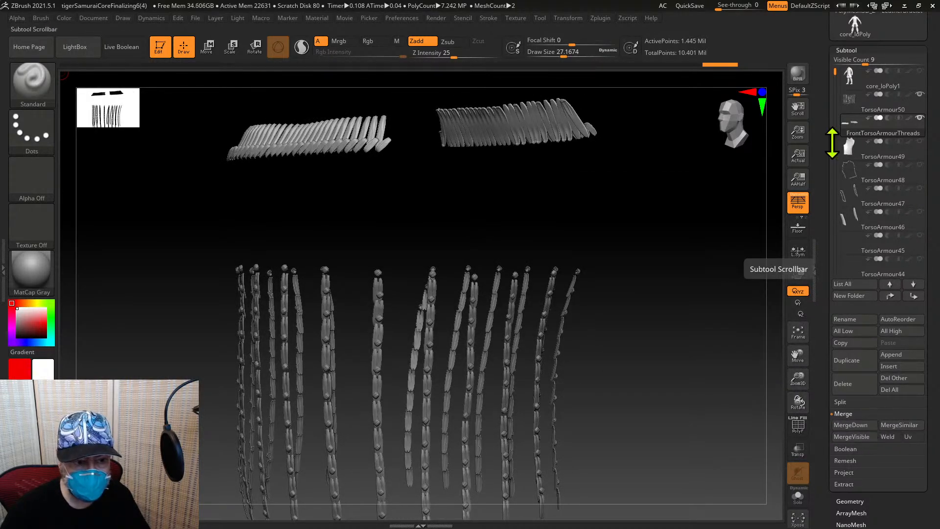
{"action": "mouse_move", "coordinate": [867, 122]}
{"action": "left_click", "coordinate": [867, 106]}
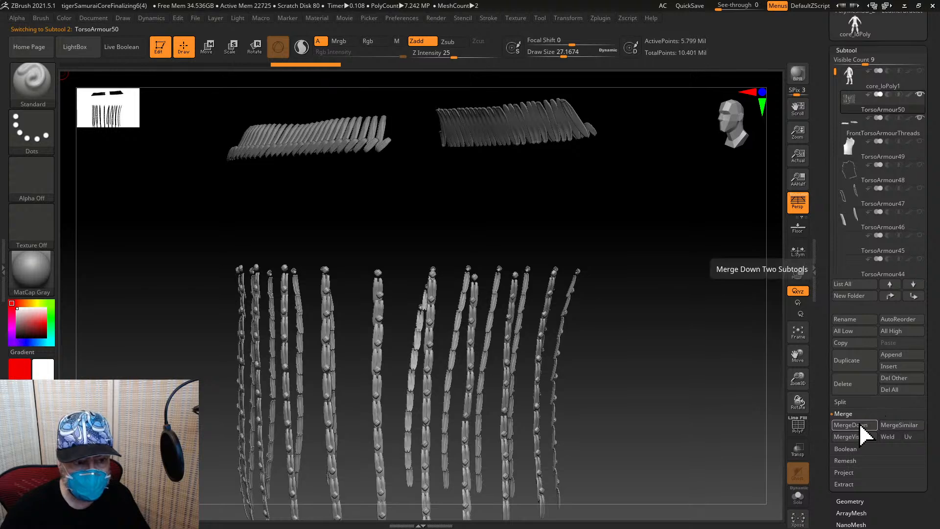
{"action": "left_click", "coordinate": [860, 425]}
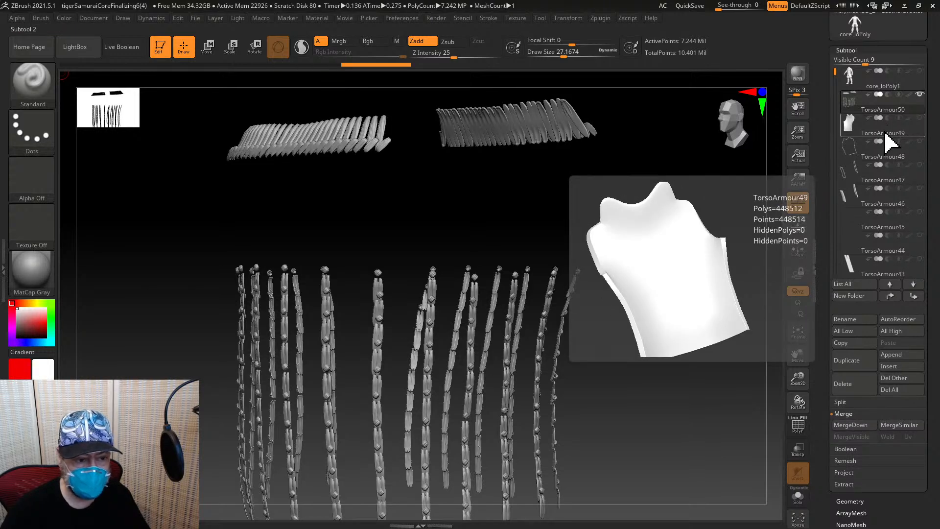
Examine how the merged threads sit on the TorsoArmour49 plate and the core_loPoly1 body from several angles
{"action": "left_click", "coordinate": [887, 138]}
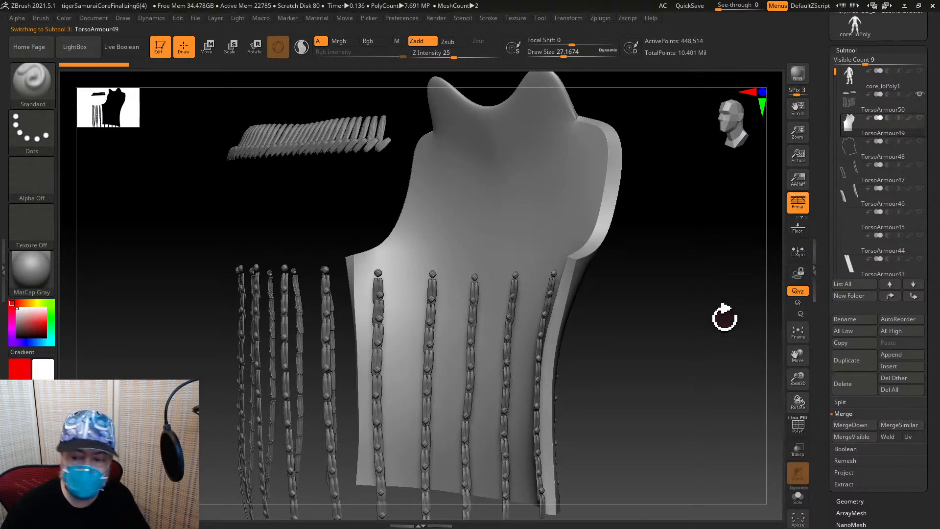
{"action": "left_click_drag", "start_coordinate": [725, 318], "coordinate": [656, 320]}
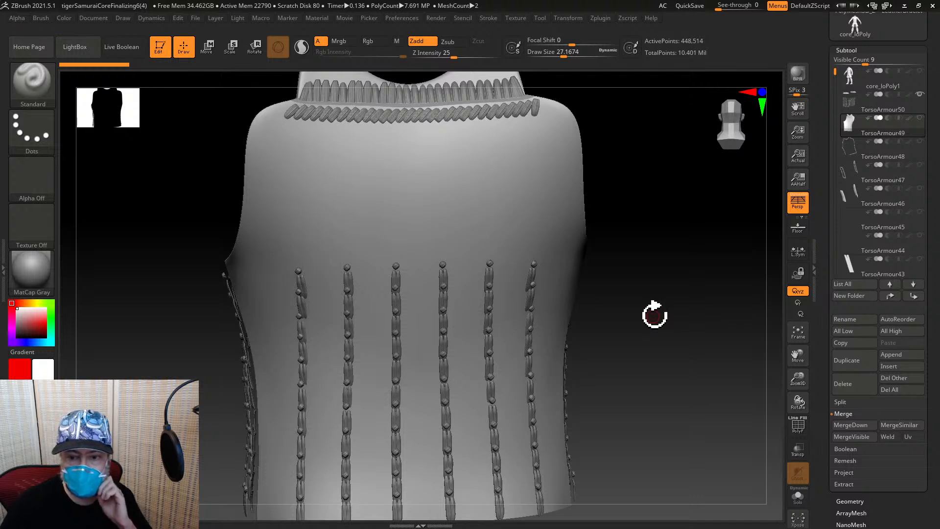
{"action": "left_click", "coordinate": [873, 80]}
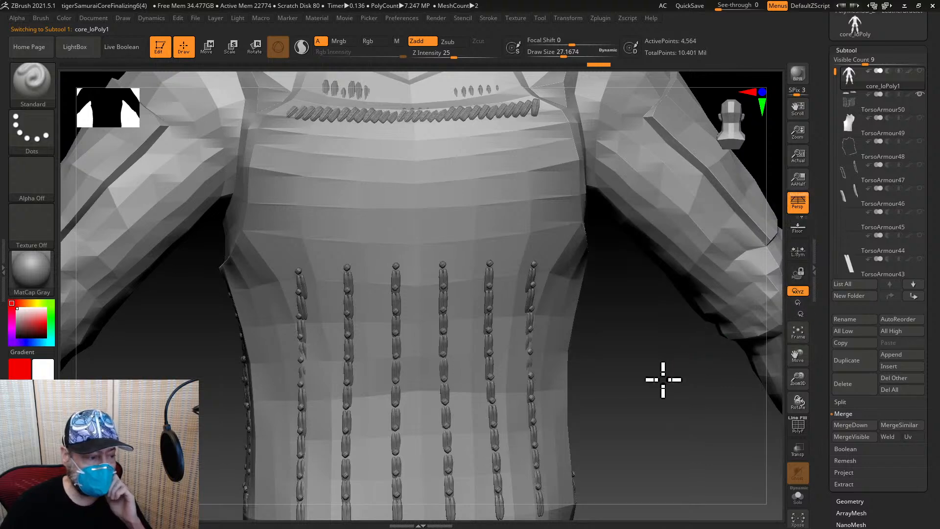
{"action": "left_click_drag", "start_coordinate": [663, 377], "coordinate": [747, 380]}
{"action": "mouse_move", "coordinate": [672, 410]}
{"action": "left_mouse_down"}
{"action": "mouse_move", "coordinate": [717, 411]}
{"action": "mouse_move", "coordinate": [673, 412]}
{"action": "left_mouse_up"}
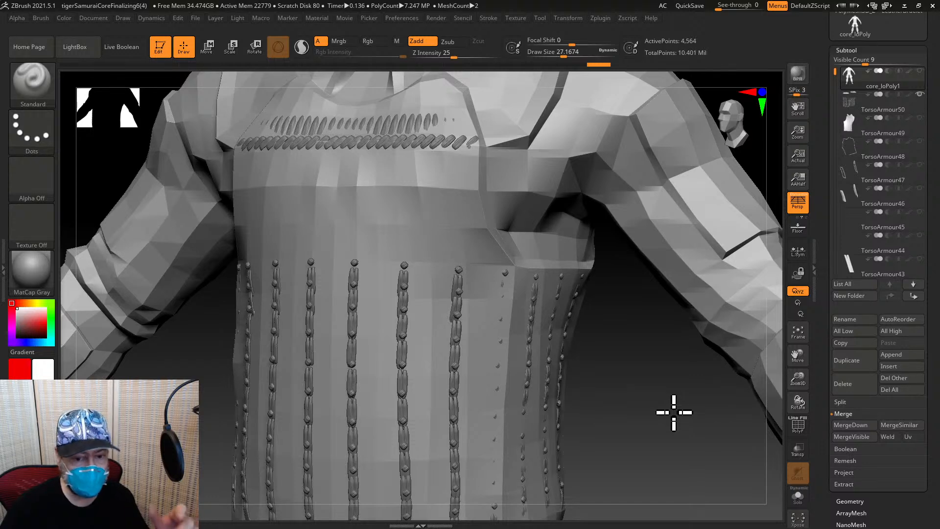
Merge TorsoArmour49 down with every armour piece below it, from TorsoArmour48 through TorsoArmour5, into one subtool
{"action": "left_click", "coordinate": [876, 139]}
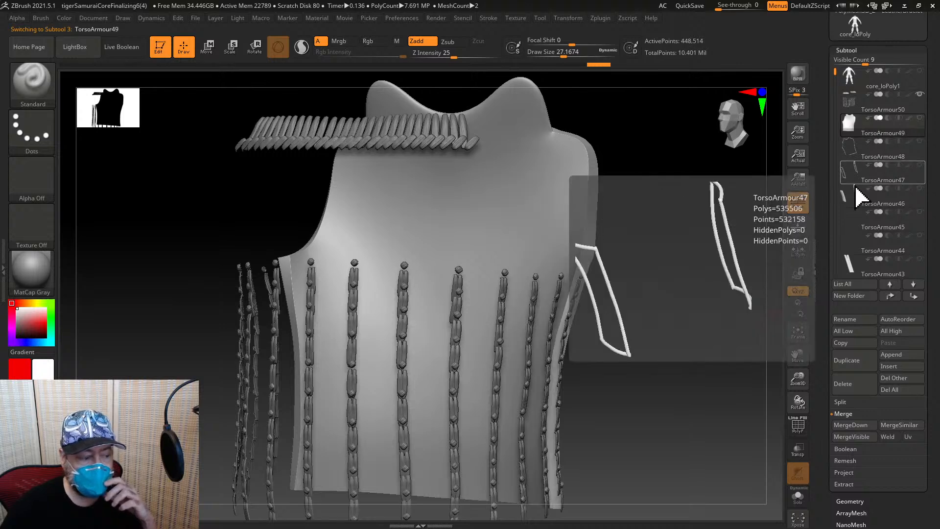
{"action": "mouse_move", "coordinate": [868, 174]}
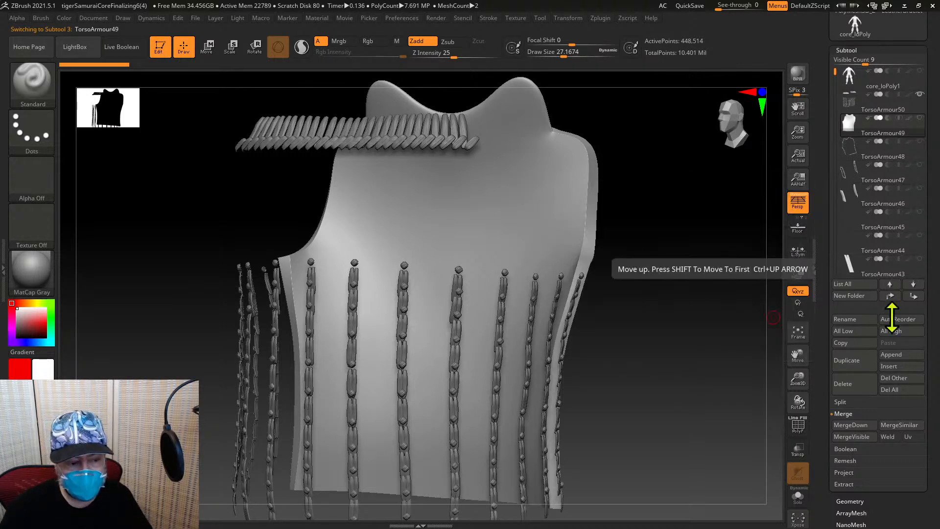
{"action": "left_click", "coordinate": [869, 426]}
{"action": "left_click", "coordinate": [870, 425]}
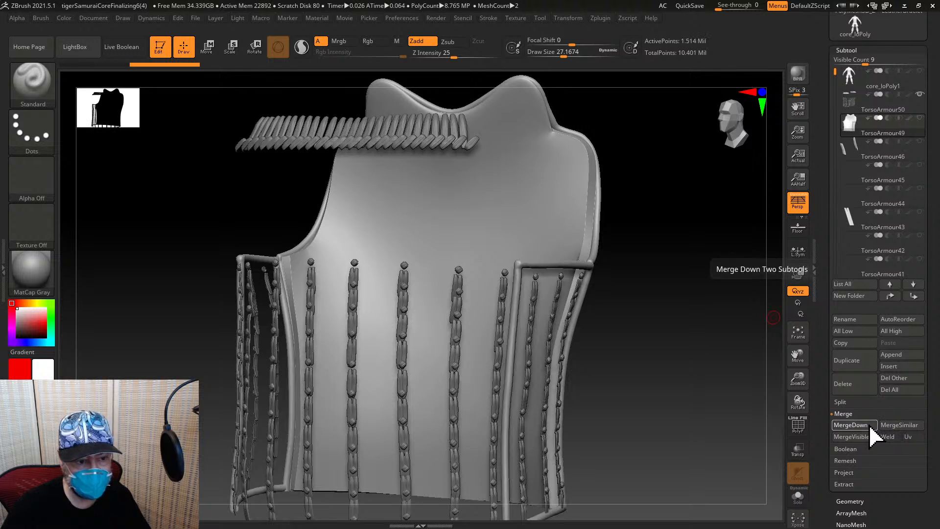
{"action": "left_click", "coordinate": [869, 425]}
{"action": "left_click", "coordinate": [870, 426]}
{"action": "left_click", "coordinate": [870, 426]}
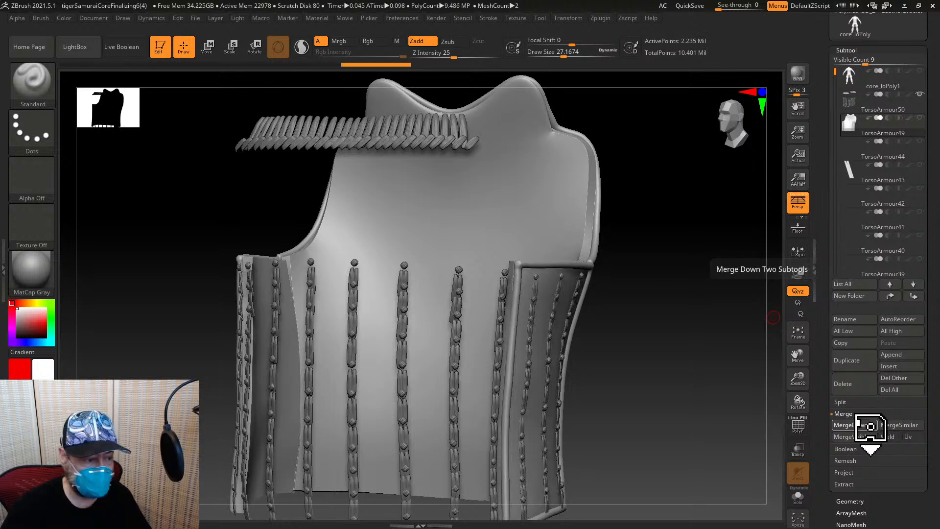
{"action": "left_click", "coordinate": [869, 426]}
{"action": "left_click", "coordinate": [870, 426]}
{"action": "left_click", "coordinate": [870, 426]}
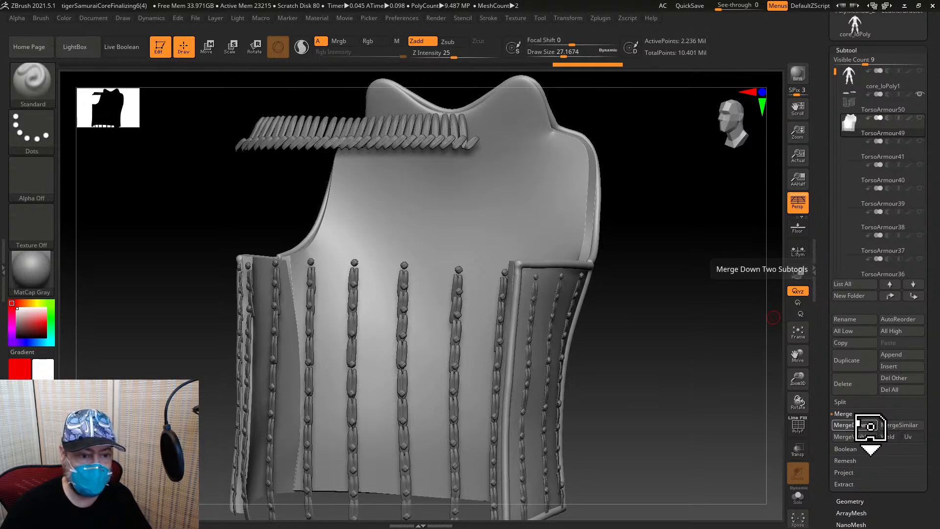
{"action": "left_click", "coordinate": [870, 426]}
{"action": "left_click", "coordinate": [870, 426]}
{"action": "left_click", "coordinate": [870, 425]}
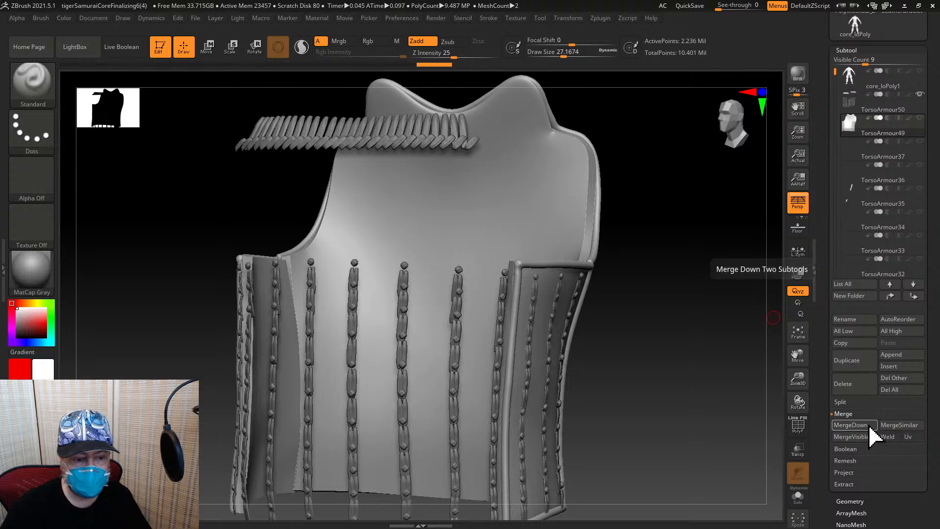
{"action": "left_click", "coordinate": [870, 425]}
{"action": "left_click", "coordinate": [870, 425]}
{"action": "left_click", "coordinate": [870, 426]}
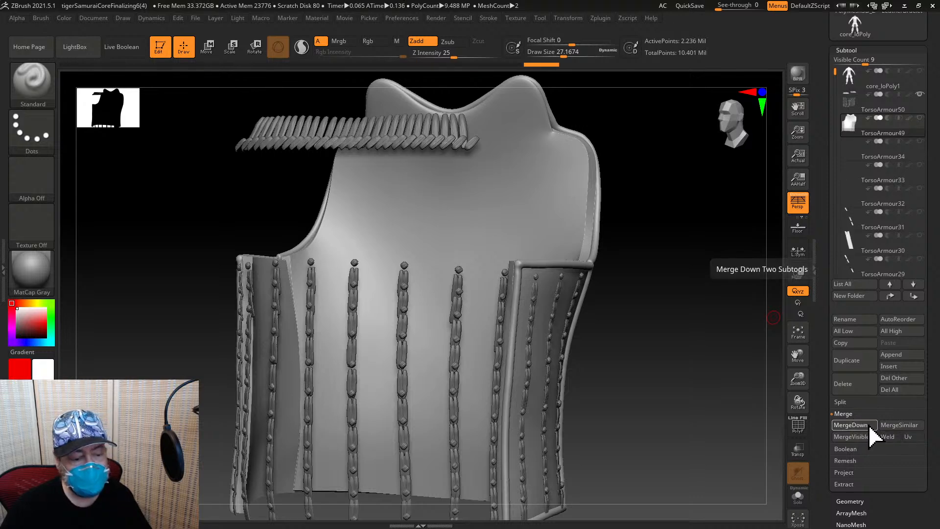
{"action": "left_click", "coordinate": [870, 425]}
{"action": "left_click", "coordinate": [869, 426]}
{"action": "left_click", "coordinate": [869, 426]}
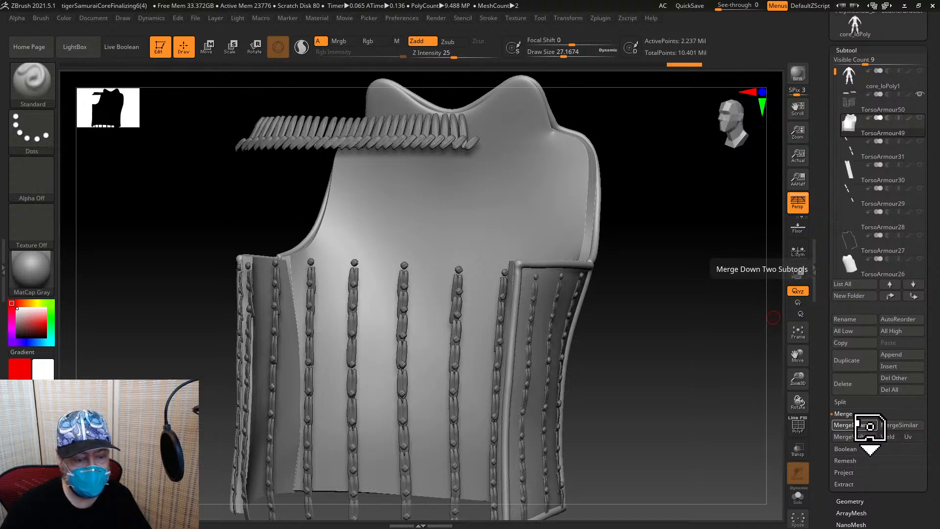
{"action": "left_click", "coordinate": [869, 426]}
{"action": "left_click", "coordinate": [870, 425]}
{"action": "left_click", "coordinate": [869, 425]}
{"action": "left_click", "coordinate": [870, 426]}
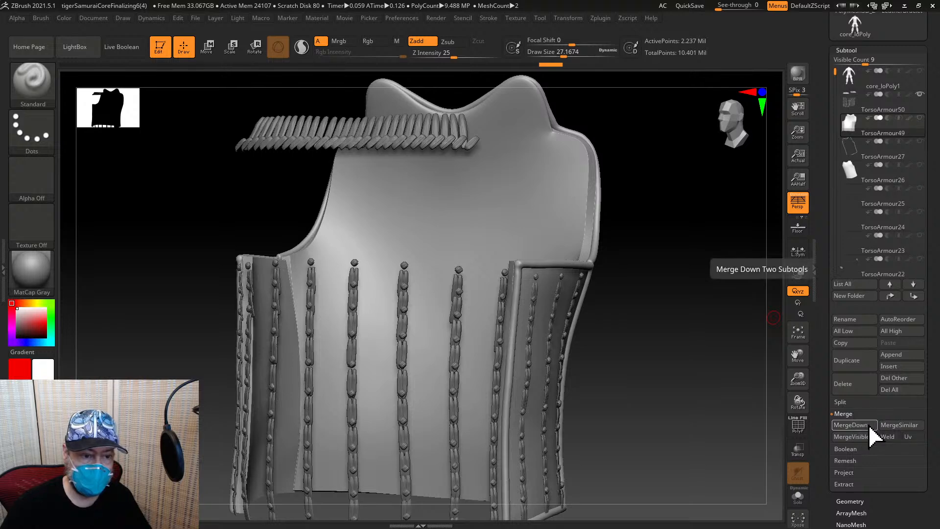
{"action": "left_click", "coordinate": [870, 426]}
{"action": "left_click", "coordinate": [869, 426]}
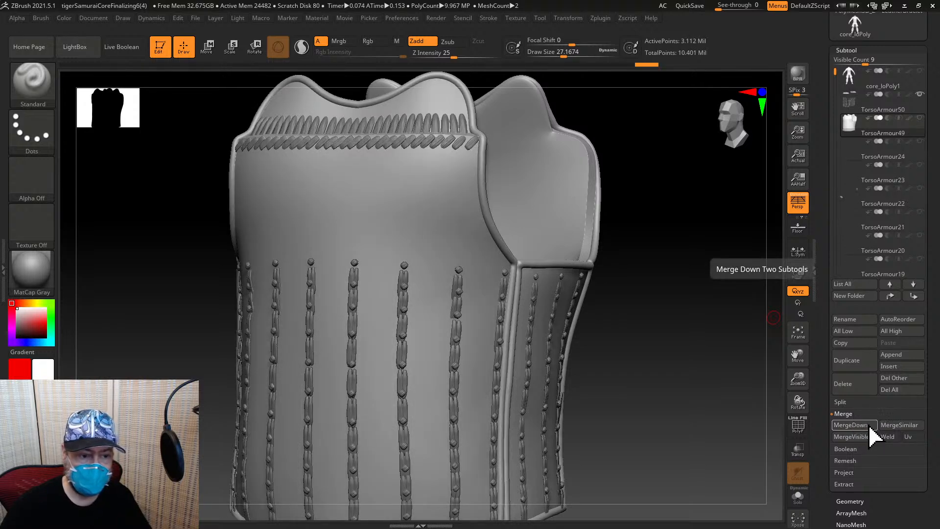
{"action": "left_click", "coordinate": [870, 426]}
{"action": "left_click", "coordinate": [870, 426]}
{"action": "left_click", "coordinate": [870, 426]}
{"action": "left_click", "coordinate": [869, 425]}
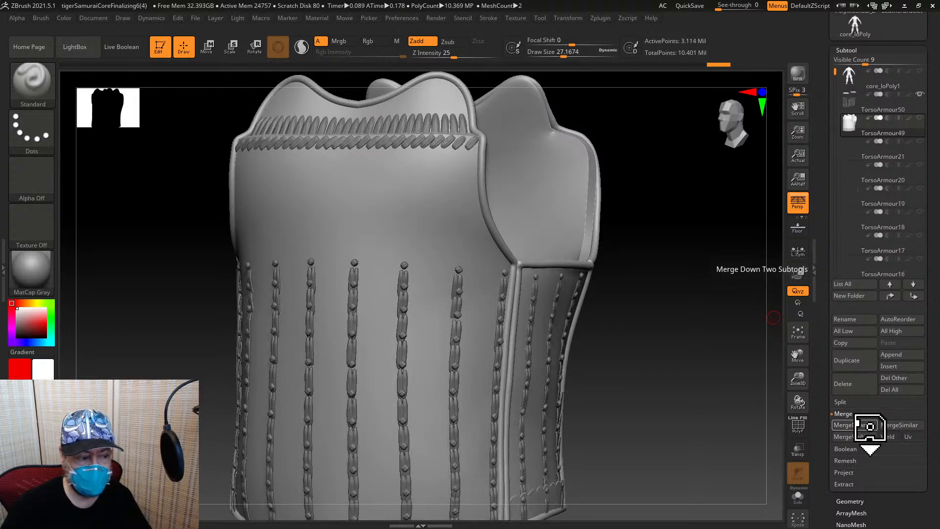
{"action": "left_click", "coordinate": [870, 425]}
{"action": "left_click", "coordinate": [870, 426]}
{"action": "left_click", "coordinate": [870, 426]}
{"action": "left_click", "coordinate": [869, 426]}
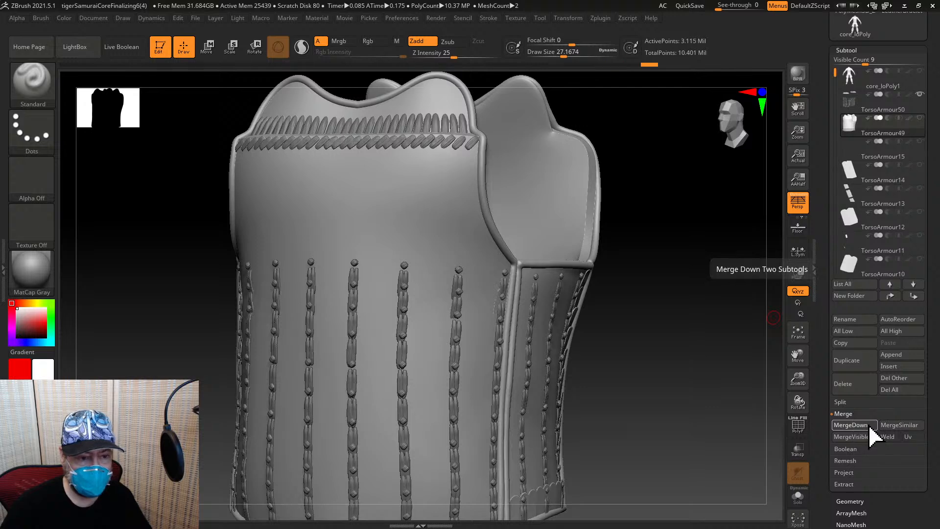
{"action": "left_click", "coordinate": [870, 426]}
{"action": "left_click", "coordinate": [870, 426]}
{"action": "left_click", "coordinate": [869, 425]}
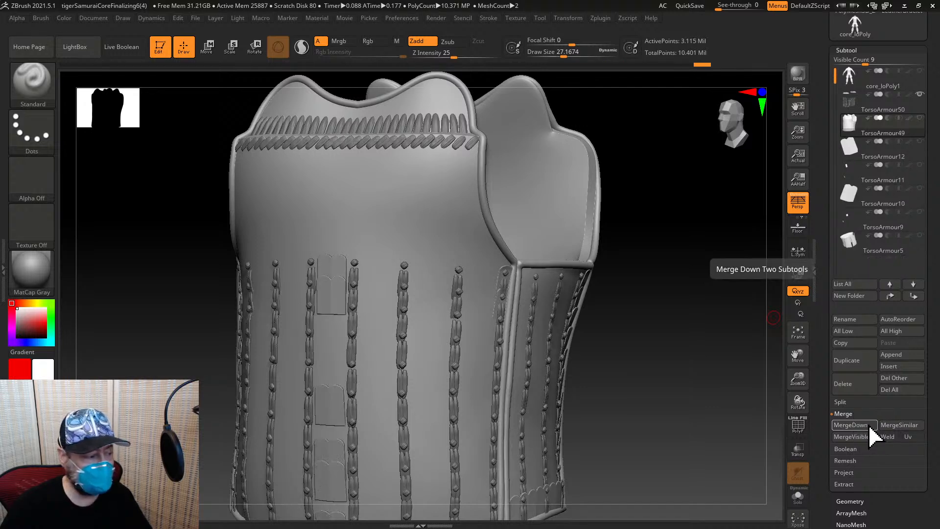
{"action": "left_click", "coordinate": [870, 426]}
{"action": "left_click", "coordinate": [869, 426]}
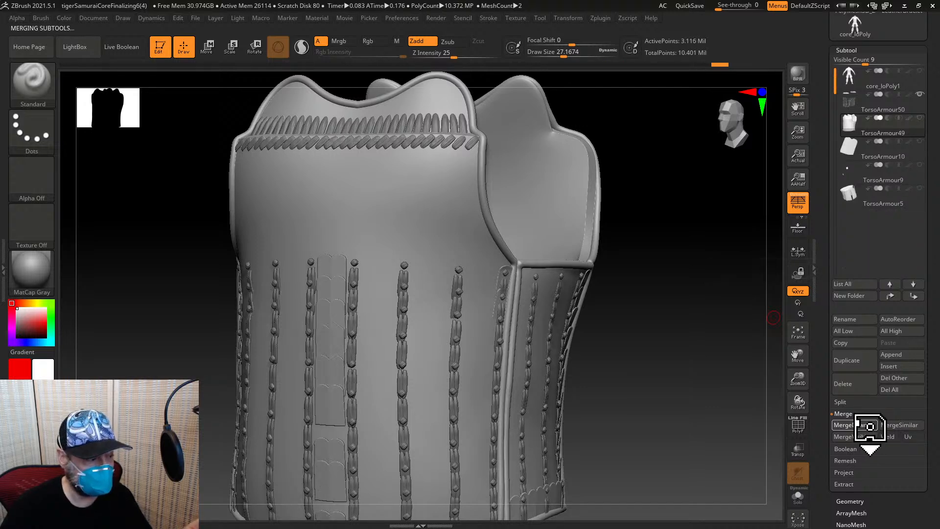
{"action": "left_click", "coordinate": [870, 426]}
{"action": "left_click", "coordinate": [869, 426]}
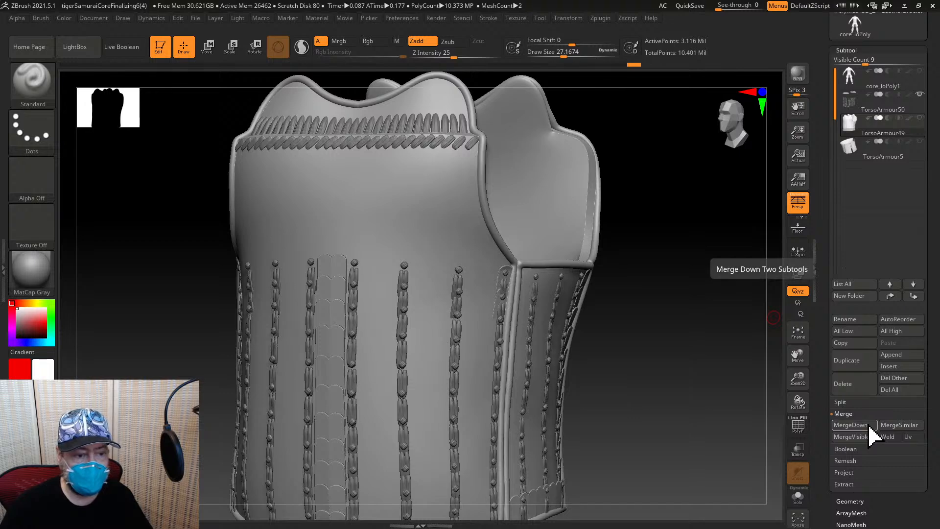
{"action": "left_click", "coordinate": [870, 426]}
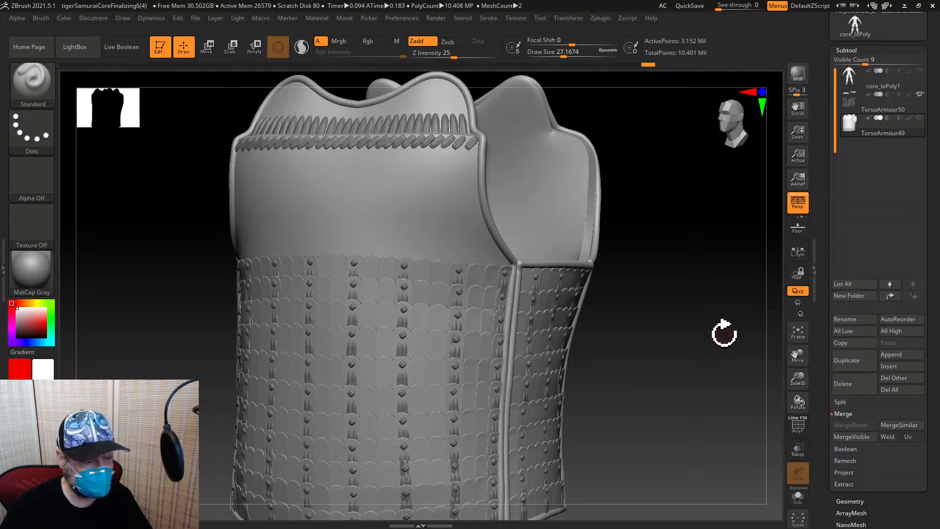
Move core_loPoly1 to the end of the subtool list, below TorsoArmour49
{"action": "left_click_drag", "start_coordinate": [721, 340], "coordinate": [770, 308]}
{"action": "left_click", "coordinate": [872, 85]}
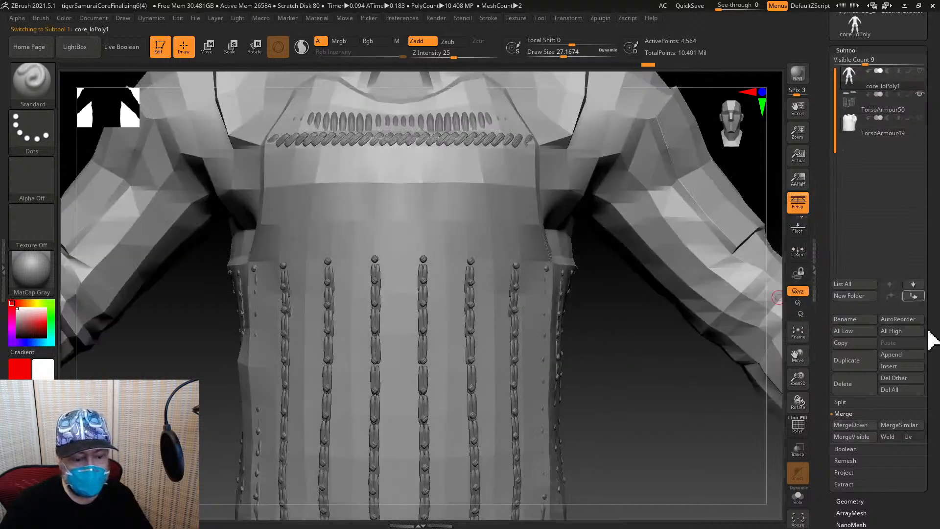
{"action": "left_click", "coordinate": [914, 298]}
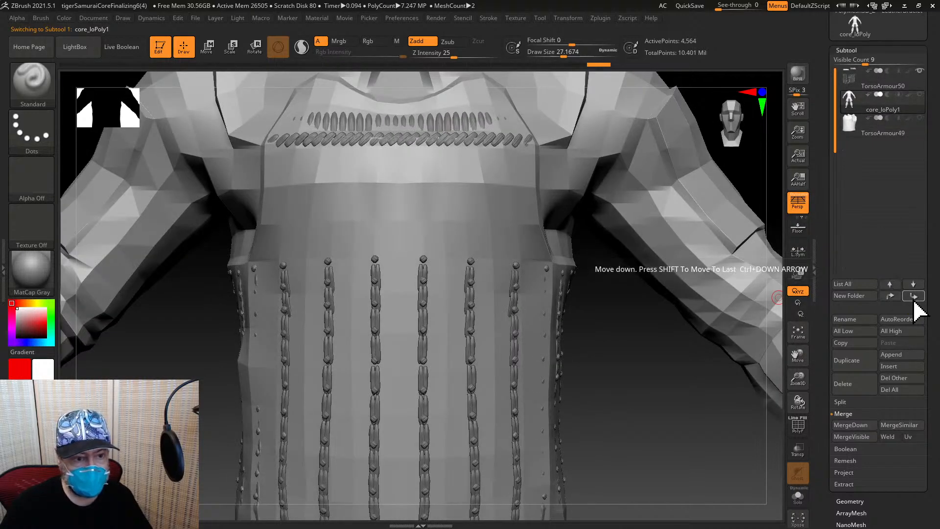
{"action": "left_click", "coordinate": [913, 297]}
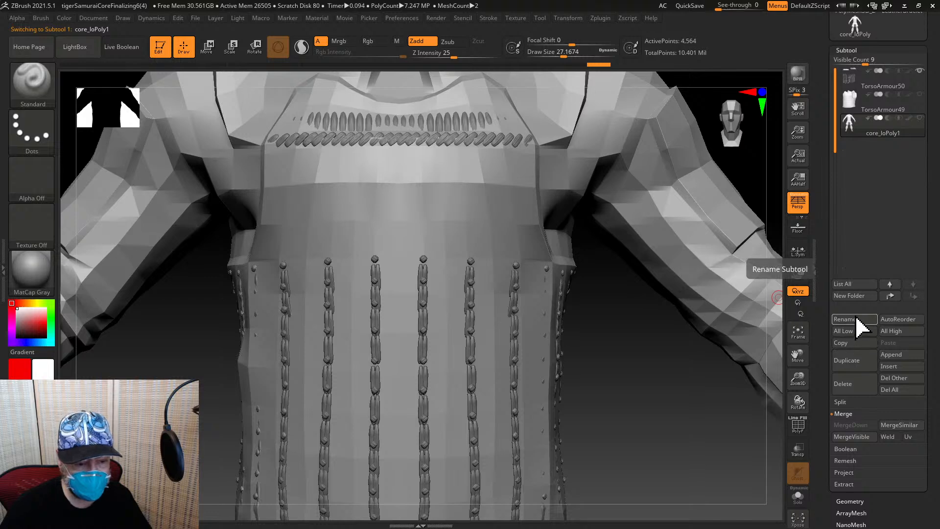
Rename the core_loPoly1 subtool as core_loPoly
{"action": "left_click", "coordinate": [856, 319]}
{"action": "type", "text": "c"}
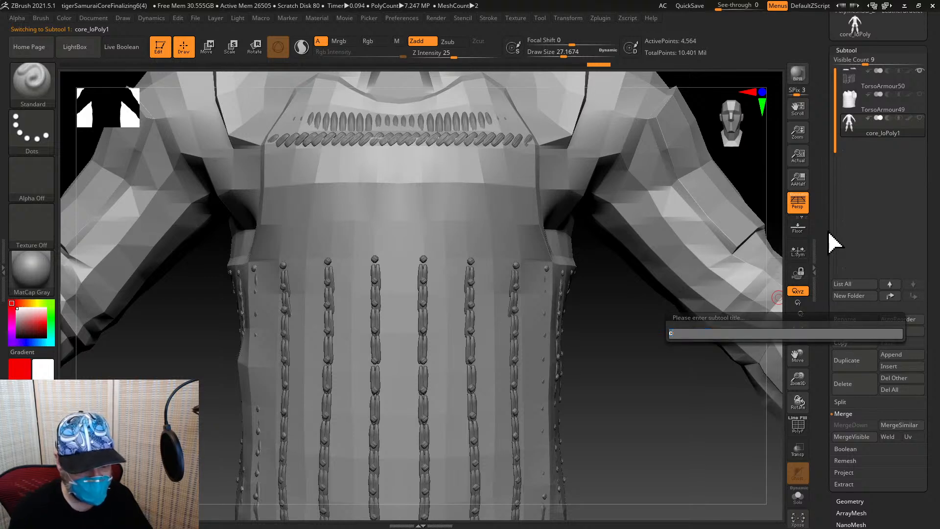
{"action": "type", "text": "ore_loPoly"}
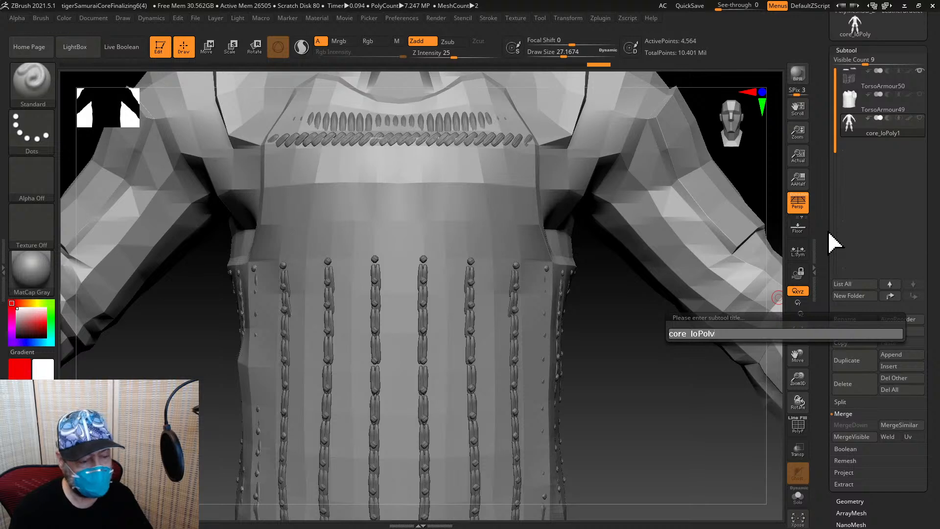
{"action": "key", "text": "Return"}
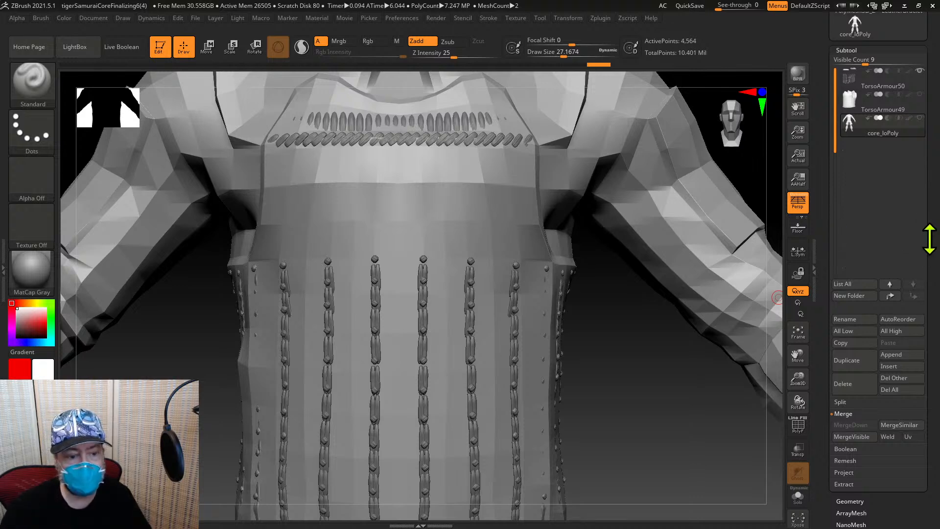
Enable polypaint on TorsoArmour50, TorsoArmour49 and core_loPoly, and make all three subtools visible together
{"action": "left_click_drag", "start_coordinate": [930, 203], "coordinate": [929, 319]}
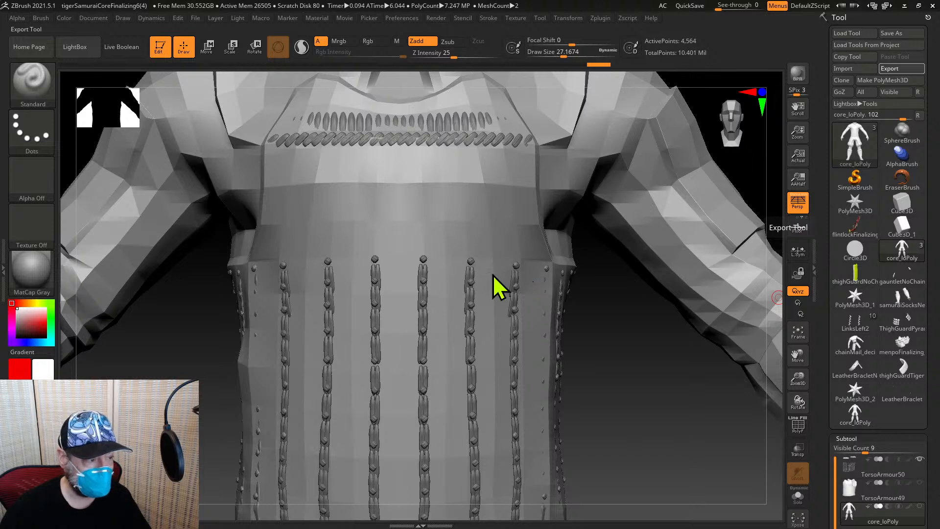
{"action": "mouse_move", "coordinate": [798, 378]}
{"action": "left_mouse_down"}
{"action": "mouse_move", "coordinate": [753, 373]}
{"action": "mouse_move", "coordinate": [798, 376]}
{"action": "left_mouse_up"}
{"action": "left_click_drag", "start_coordinate": [618, 390], "coordinate": [629, 406]}
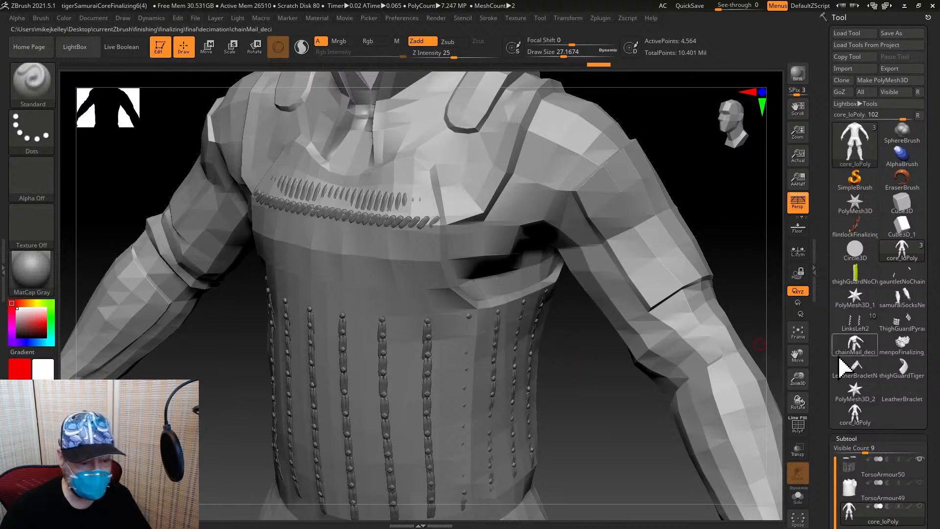
{"action": "left_click_drag", "start_coordinate": [800, 380], "coordinate": [685, 342]}
{"action": "left_click_drag", "start_coordinate": [929, 439], "coordinate": [916, 353]}
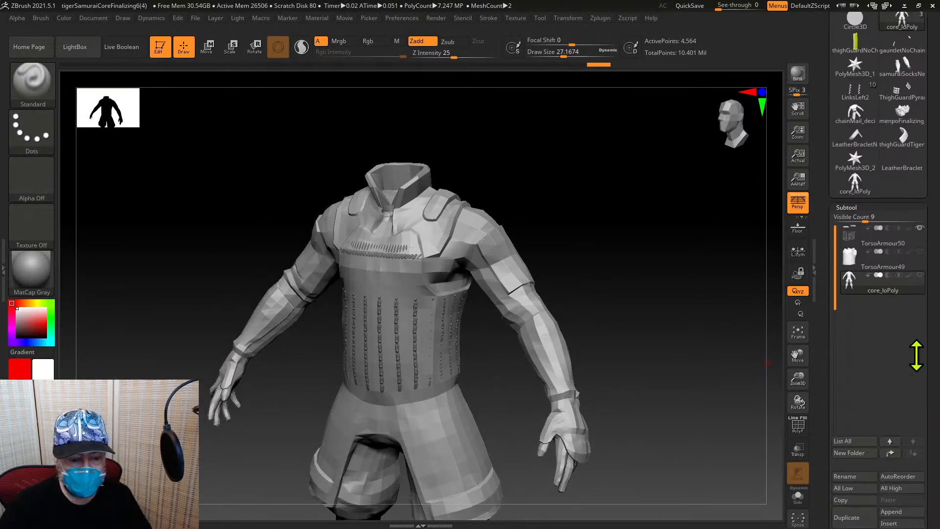
{"action": "left_click", "coordinate": [908, 260]}
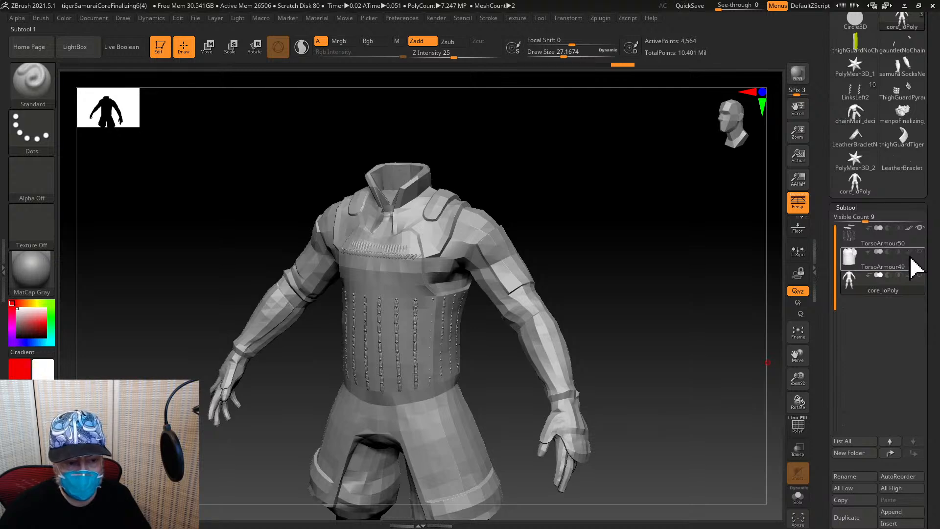
{"action": "mouse_move", "coordinate": [911, 291]}
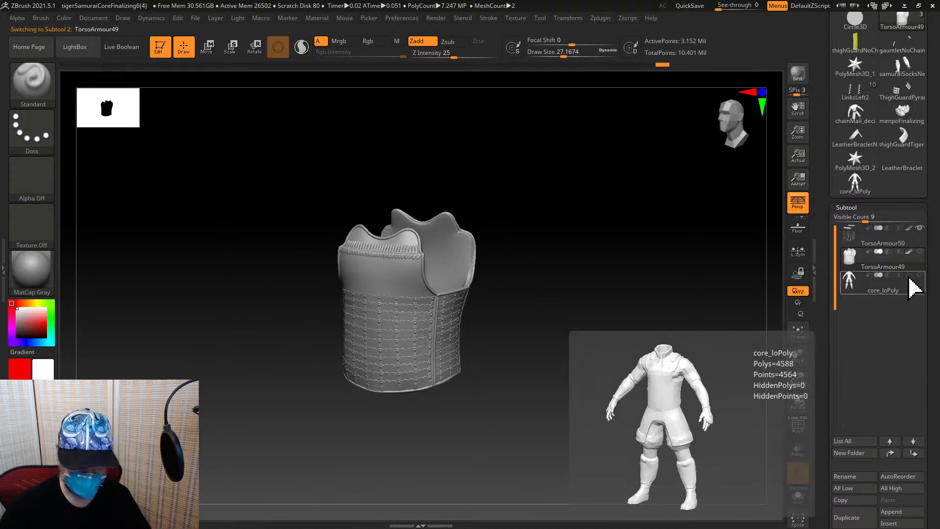
{"action": "left_click", "coordinate": [901, 246]}
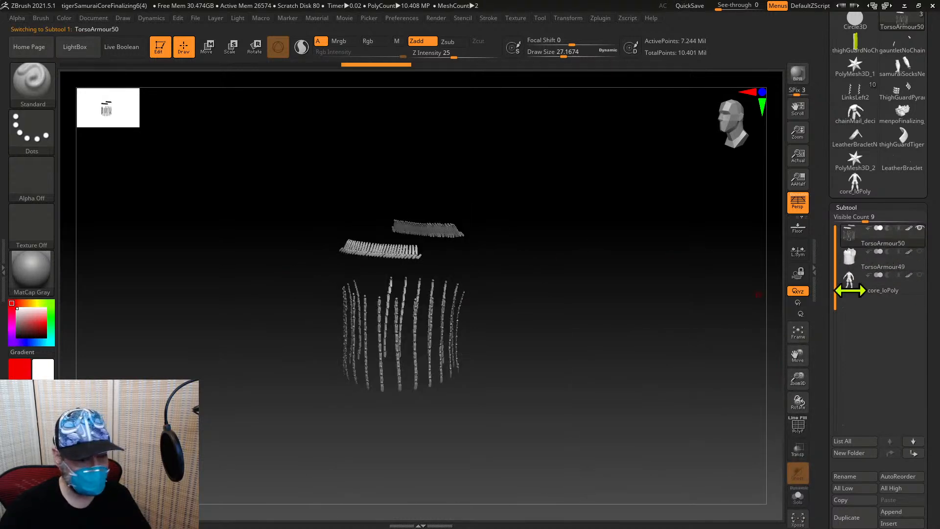
{"action": "left_click", "coordinate": [920, 252]}
{"action": "left_click", "coordinate": [920, 275]}
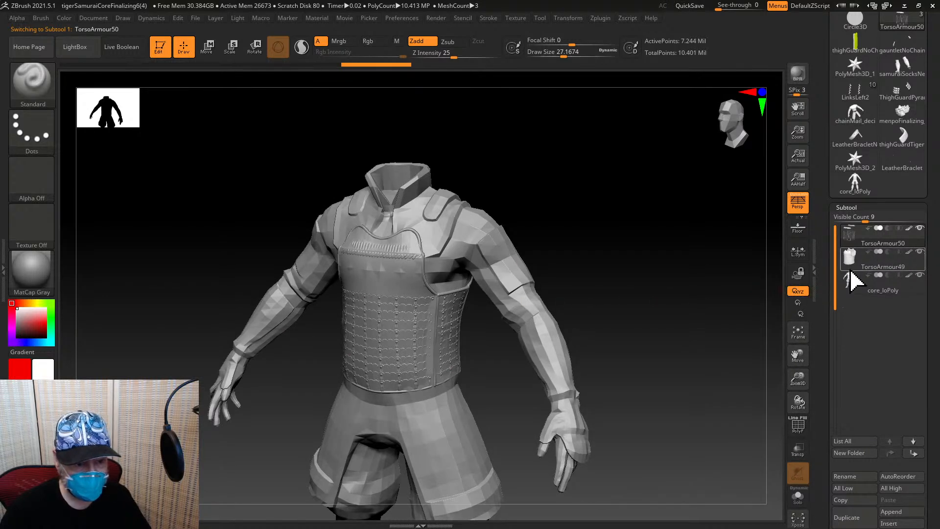
Fill TorsoArmour49 and core_loPoly with white polypaint
{"action": "left_click", "coordinate": [853, 268]}
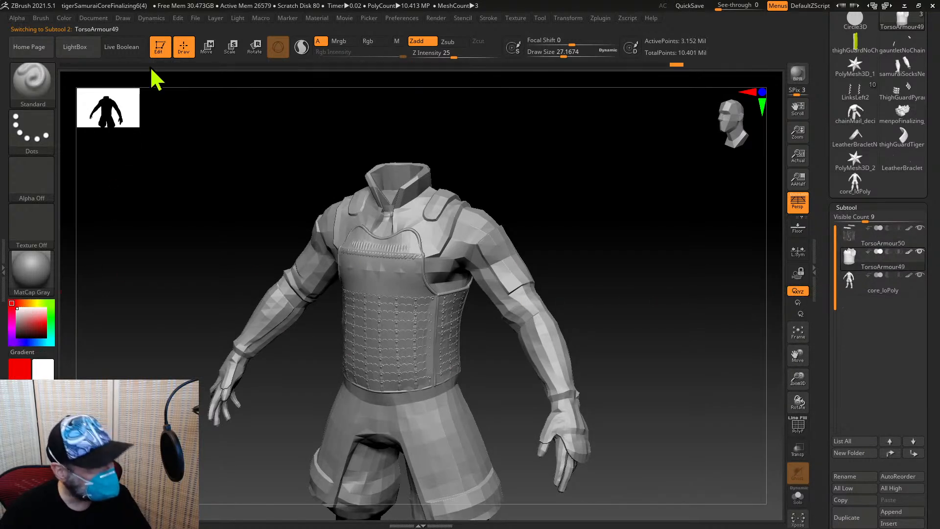
{"action": "left_click", "coordinate": [64, 17]}
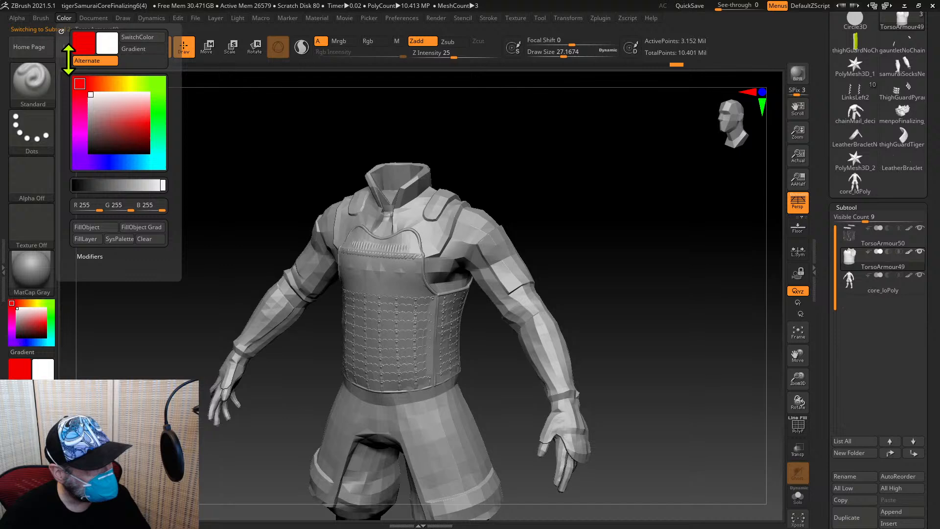
{"action": "left_click", "coordinate": [90, 227]}
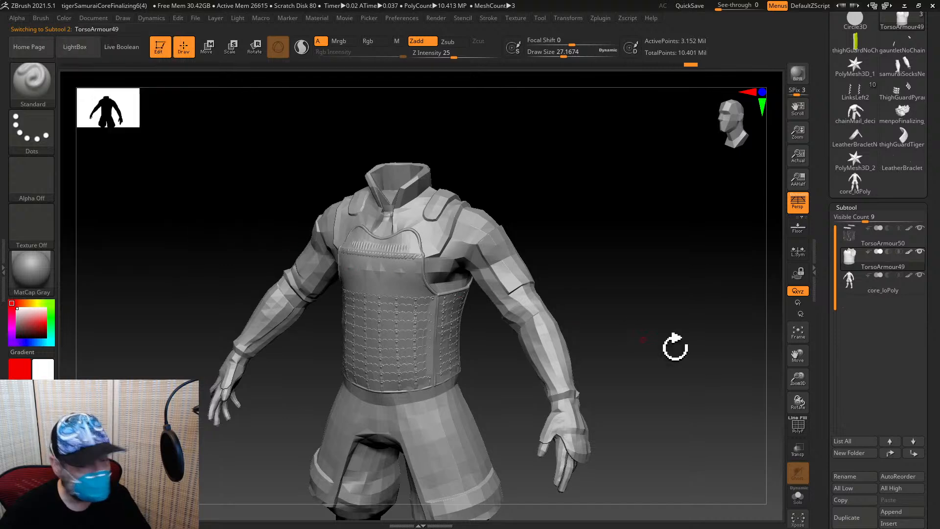
{"action": "left_click", "coordinate": [915, 289]}
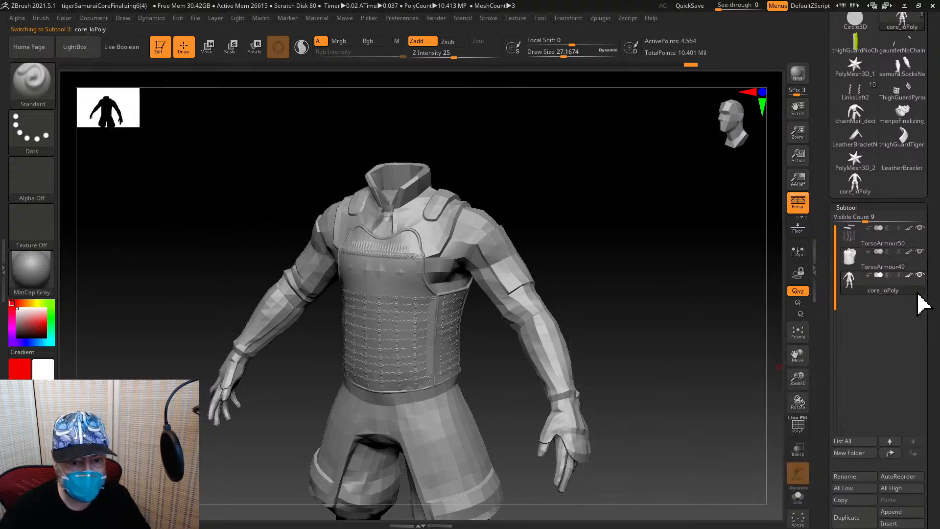
{"action": "left_click", "coordinate": [65, 18]}
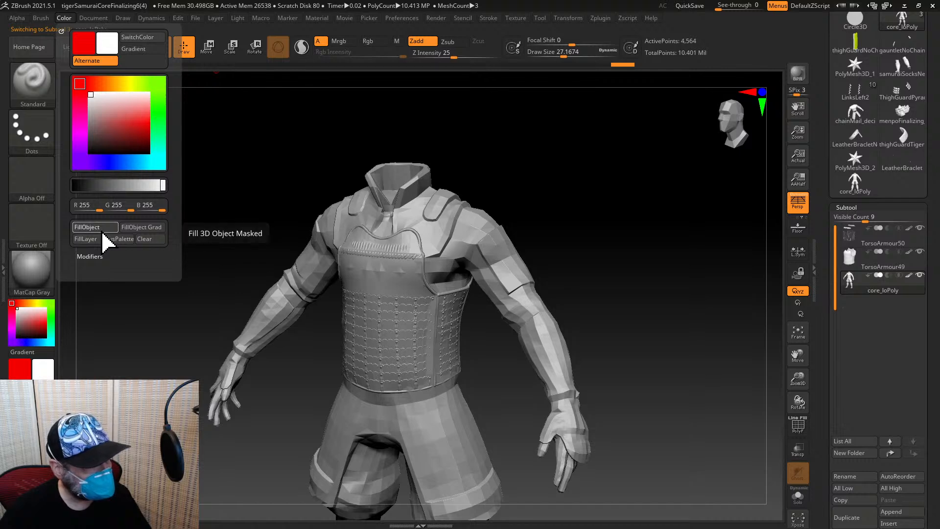
Fill the TorsoArmour50 threads with bright yellow polypaint, R 241, G 255, B 0
{"action": "left_click", "coordinate": [915, 250]}
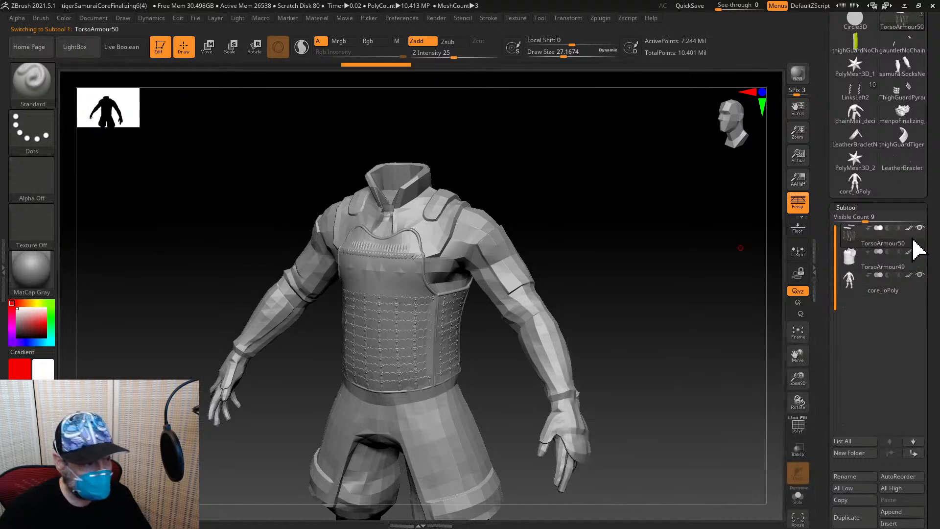
{"action": "left_click", "coordinate": [37, 303]}
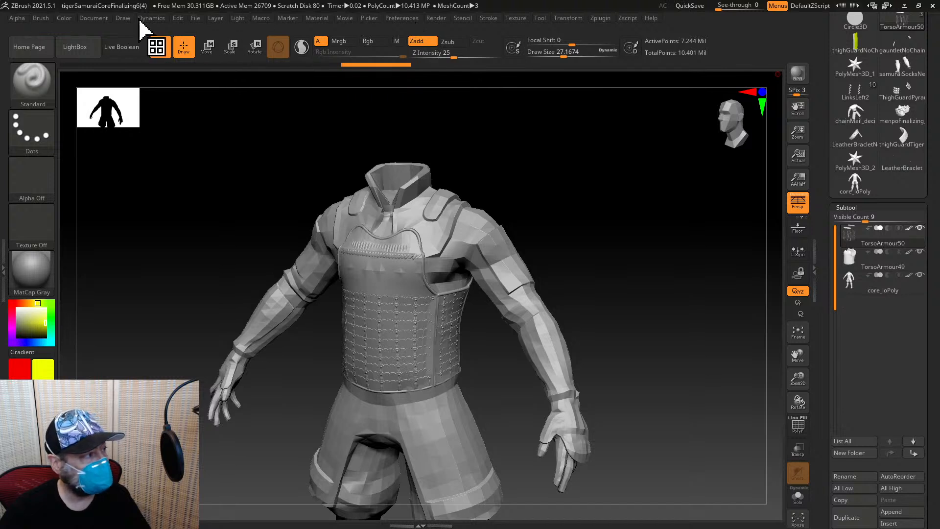
{"action": "left_click", "coordinate": [62, 19]}
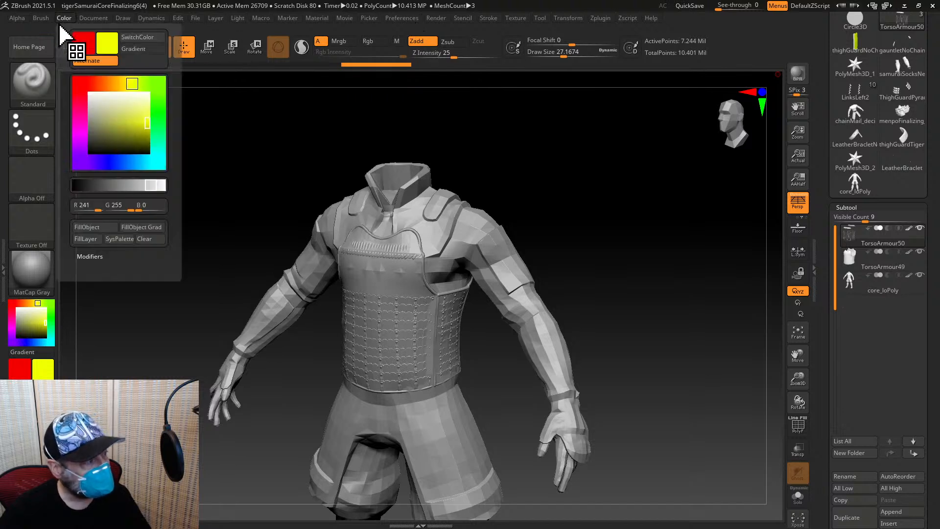
{"action": "left_click", "coordinate": [87, 227]}
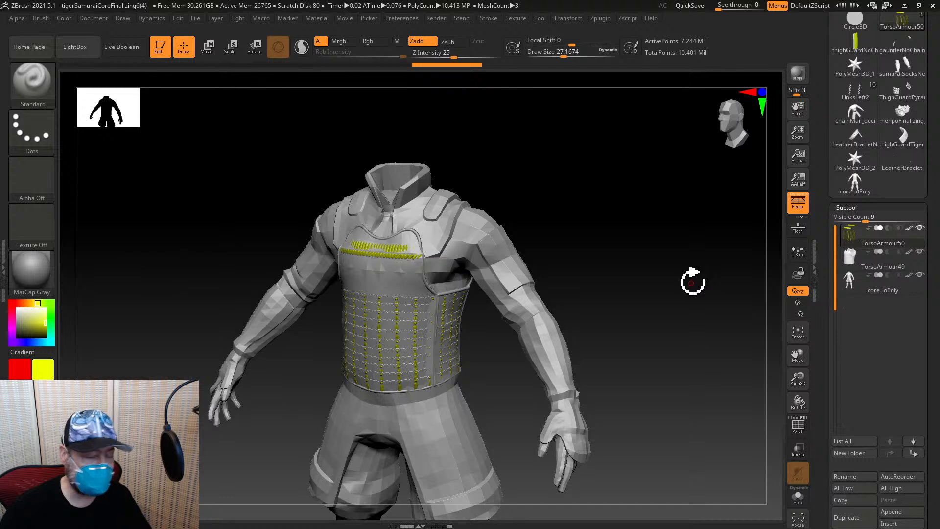
Merge the yellow TorsoArmour50 threads down with the TorsoArmour49 armour plates into one subtool
{"action": "left_click", "coordinate": [869, 293]}
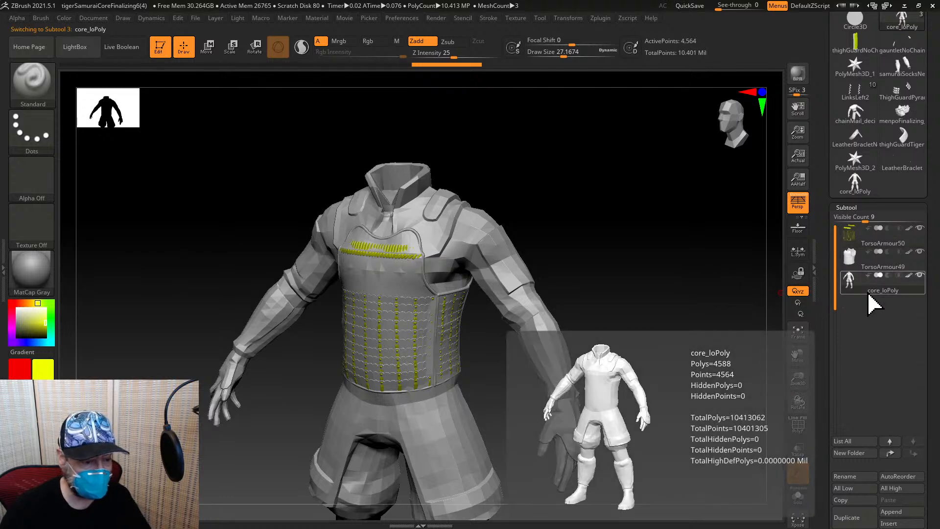
{"action": "left_click_drag", "start_coordinate": [916, 281], "coordinate": [928, 226]}
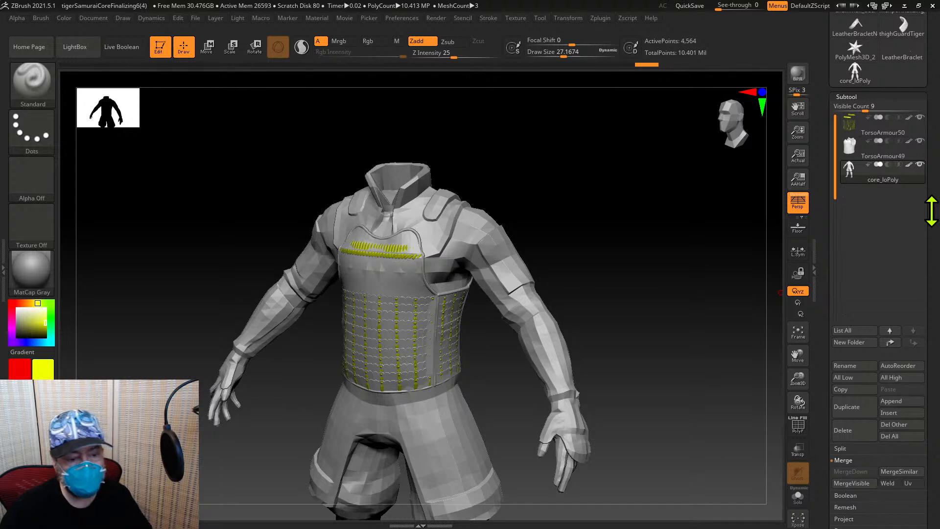
{"action": "left_click_drag", "start_coordinate": [932, 209], "coordinate": [925, 234]}
{"action": "mouse_move", "coordinate": [886, 191]}
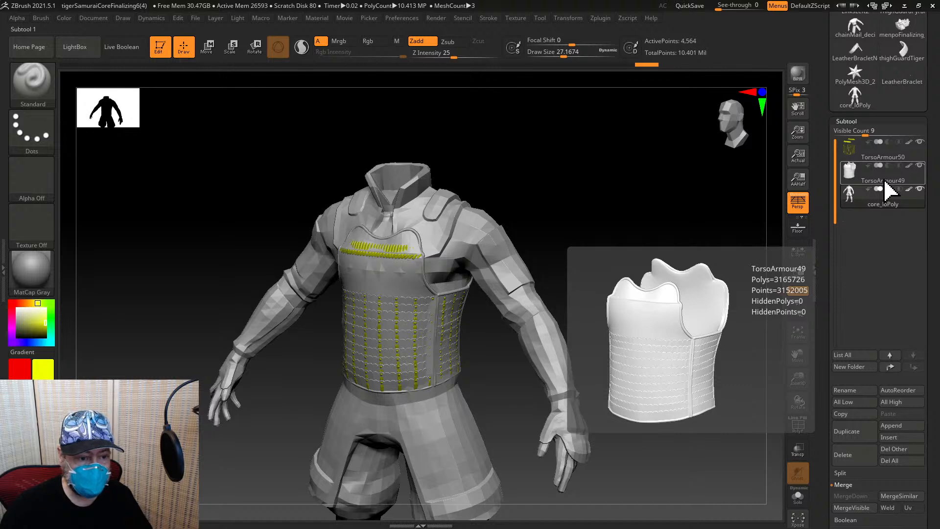
{"action": "left_click", "coordinate": [881, 150]}
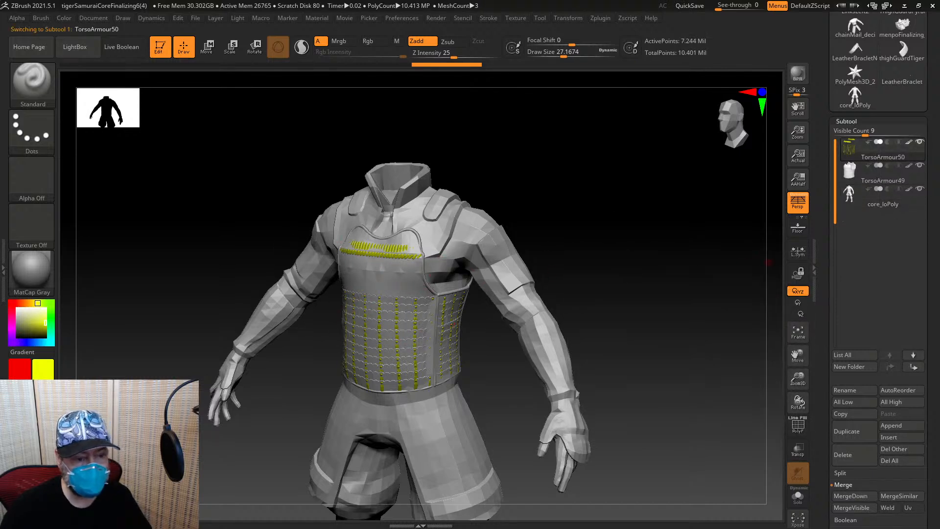
{"action": "left_click", "coordinate": [858, 496]}
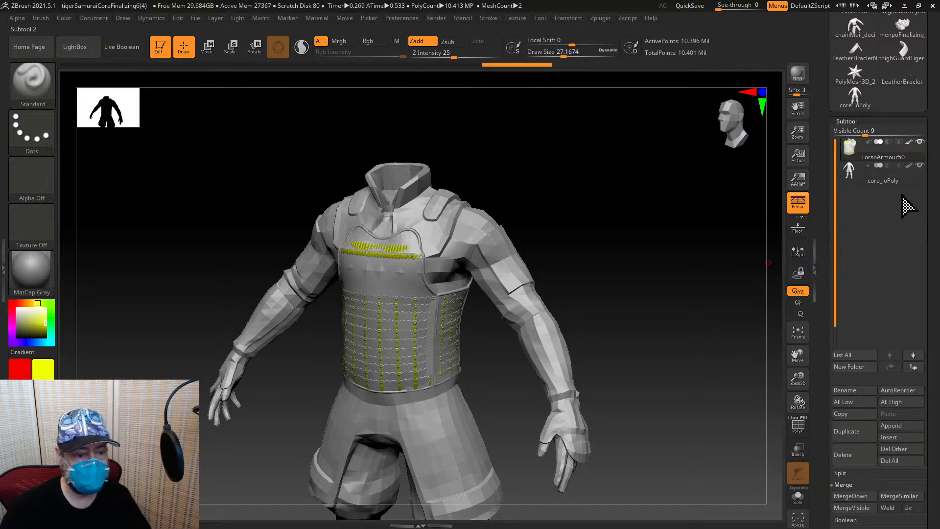
Subdivide core_loPoly with smoothing up to subdivision level 6 and try to divide it once more
{"action": "left_click", "coordinate": [883, 175]}
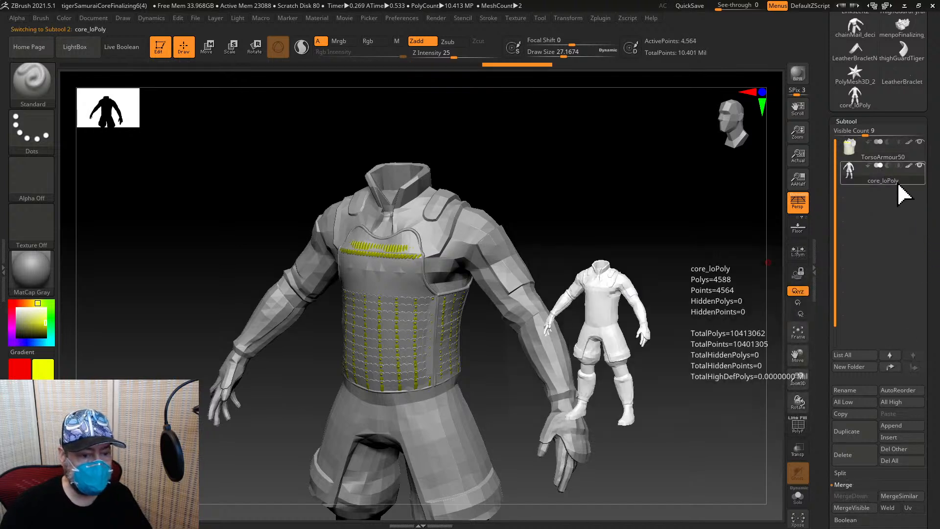
{"action": "left_click_drag", "start_coordinate": [933, 345], "coordinate": [912, 254]}
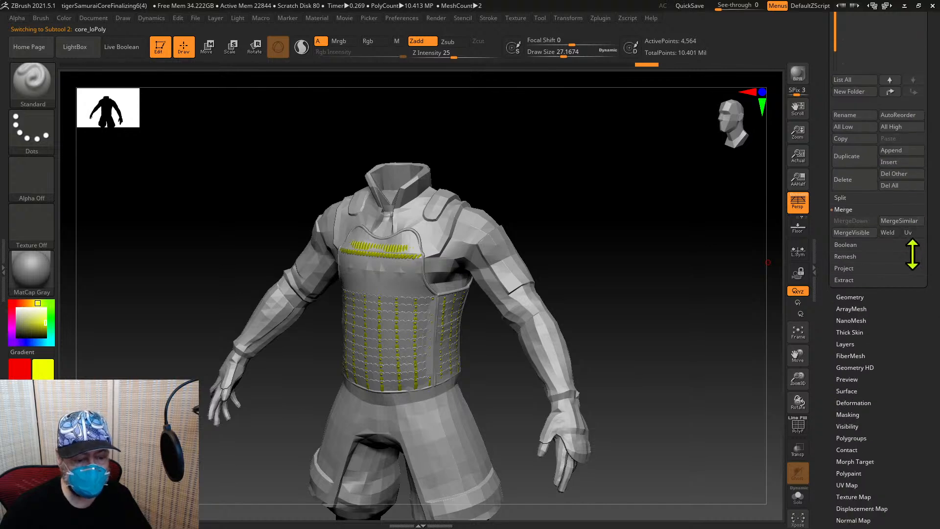
{"action": "left_click", "coordinate": [854, 297]}
{"action": "left_click_drag", "start_coordinate": [910, 311], "coordinate": [912, 392]}
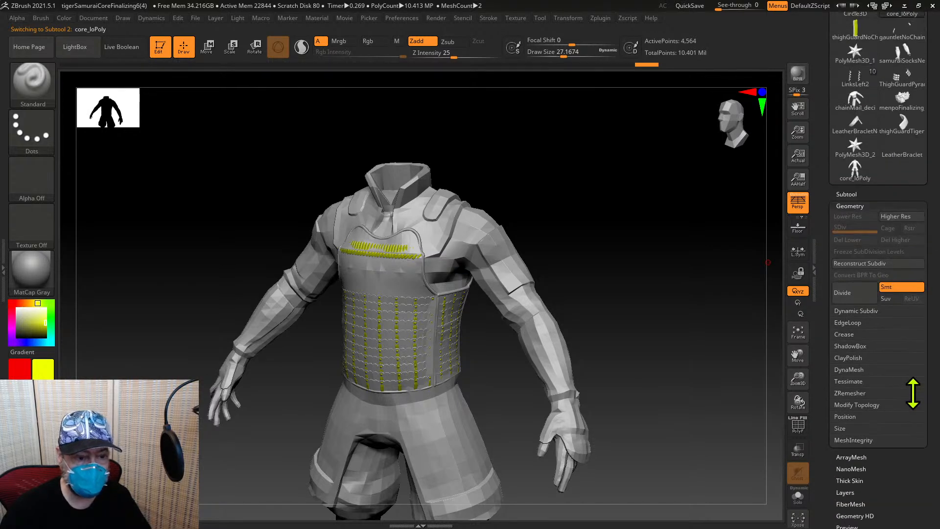
{"action": "left_click", "coordinate": [856, 295]}
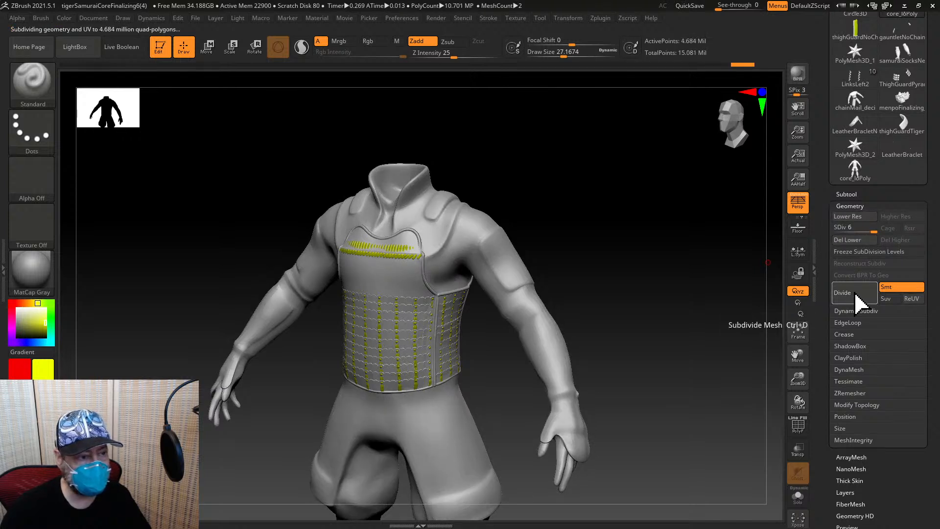
{"action": "left_click", "coordinate": [855, 294]}
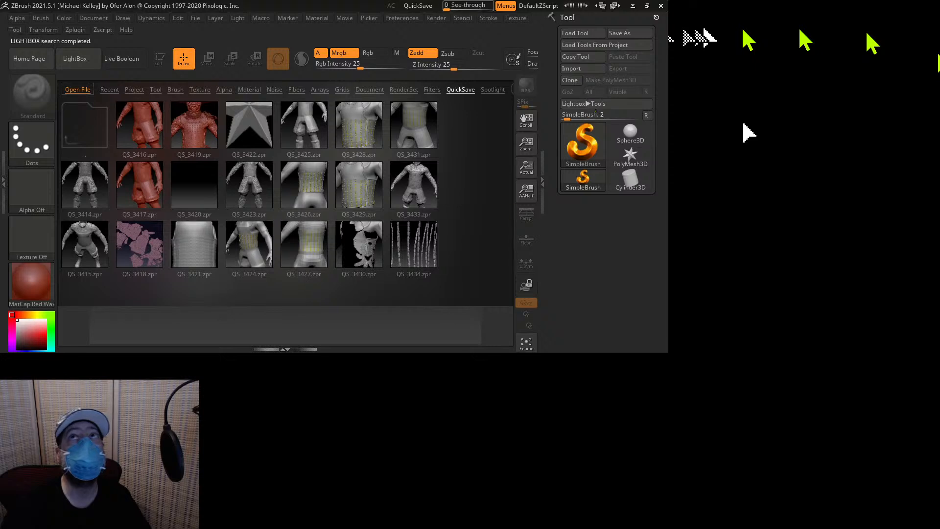
Reposition the restarted ZBrush window on the display and maximize it
{"action": "left_click", "coordinate": [646, 6]}
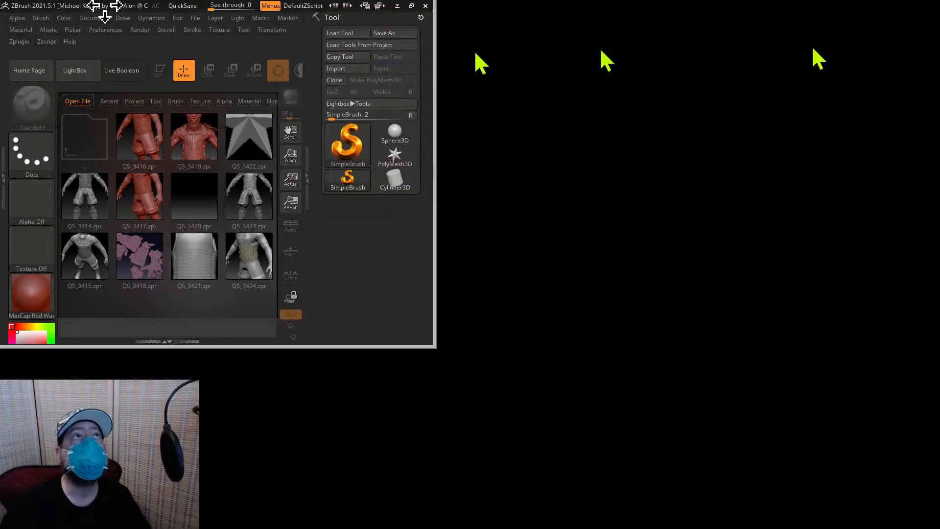
{"action": "left_click_drag", "start_coordinate": [105, 12], "coordinate": [35, 6]}
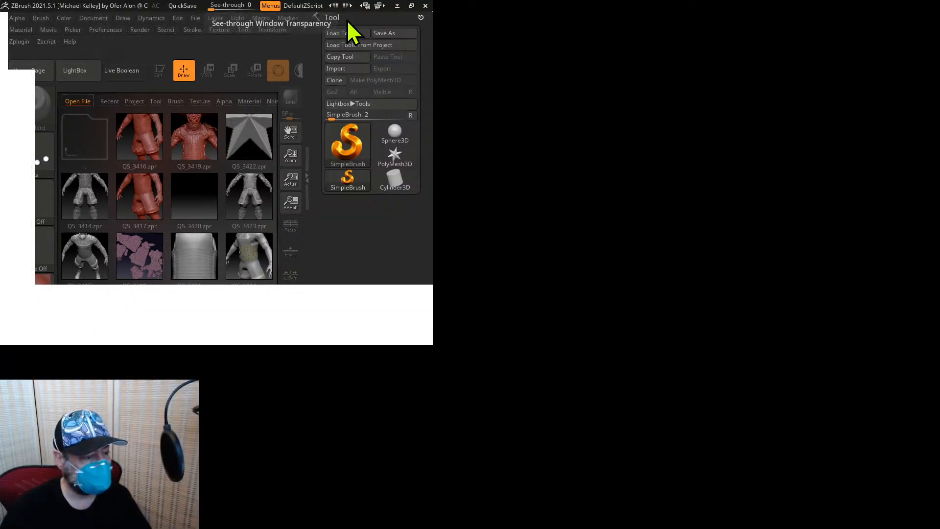
{"action": "left_click", "coordinate": [411, 6]}
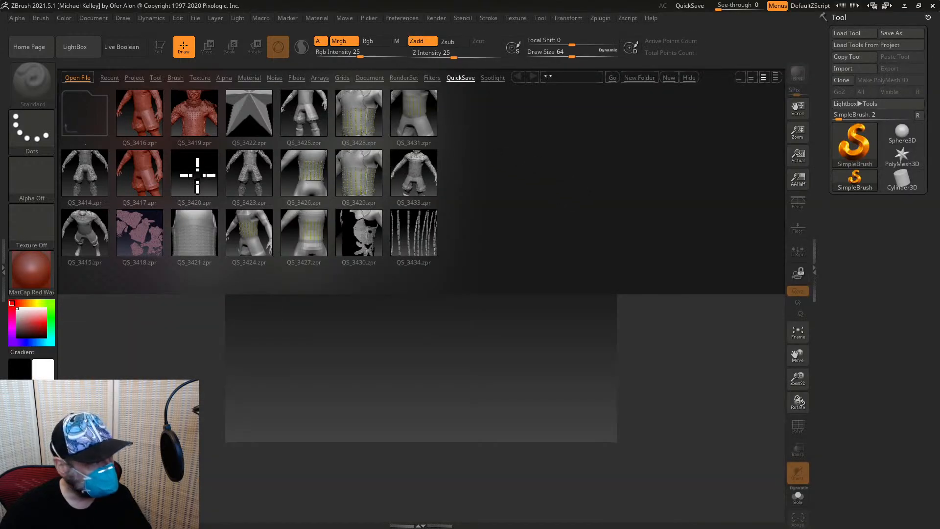
Look through the QuickSave projects and open QS_3434.zpr
{"action": "left_click", "coordinate": [101, 184]}
{"action": "double_click", "coordinate": [91, 214]}
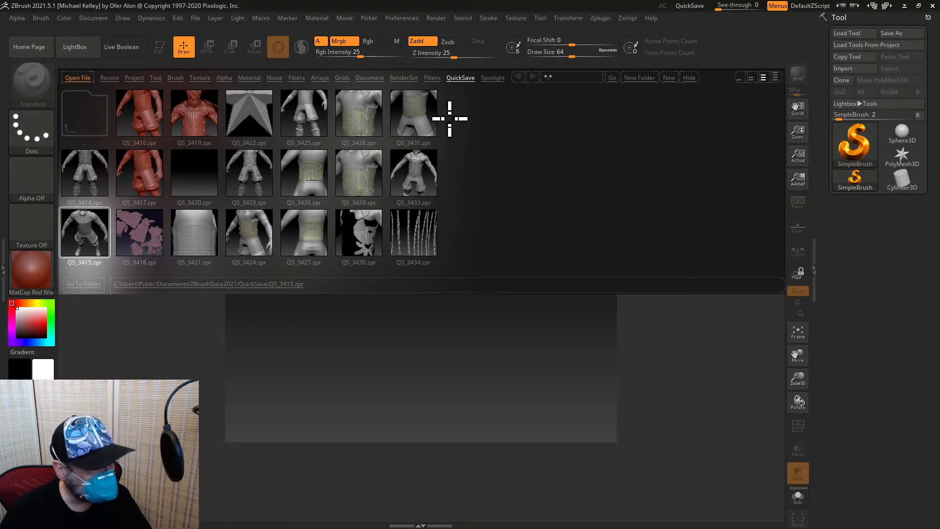
{"action": "left_click", "coordinate": [363, 176]}
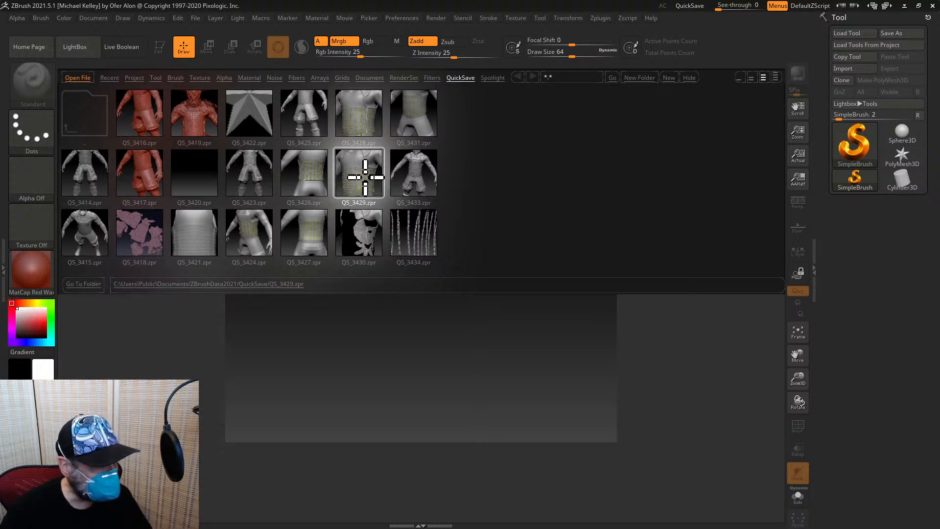
{"action": "left_click", "coordinate": [417, 129]}
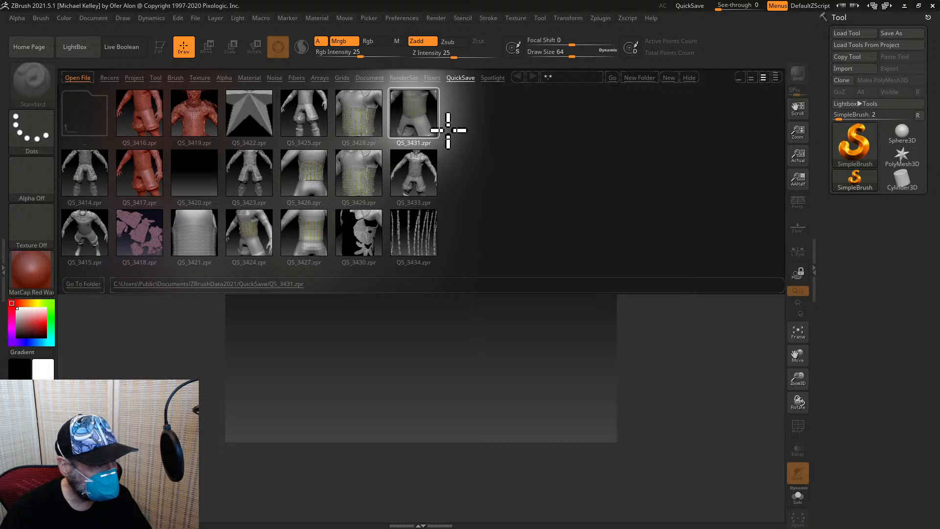
{"action": "left_click", "coordinate": [425, 179]}
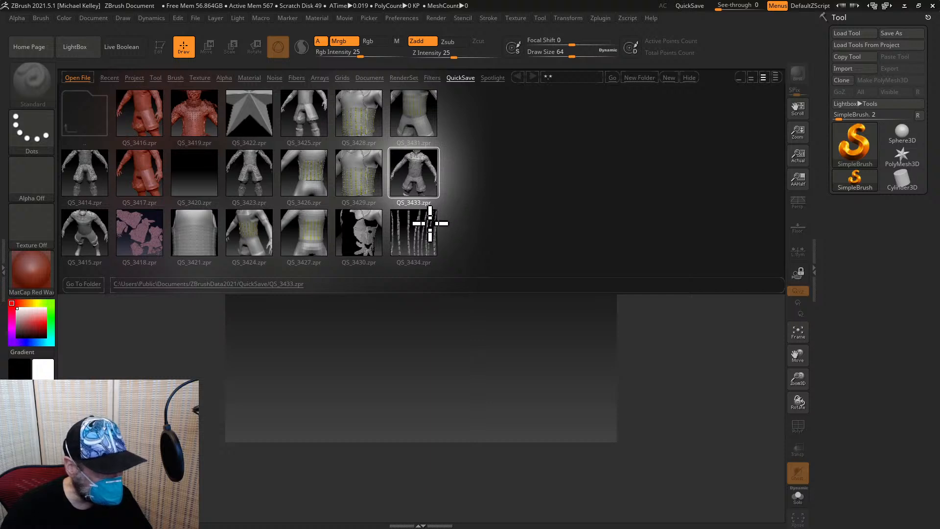
{"action": "double_click", "coordinate": [432, 230]}
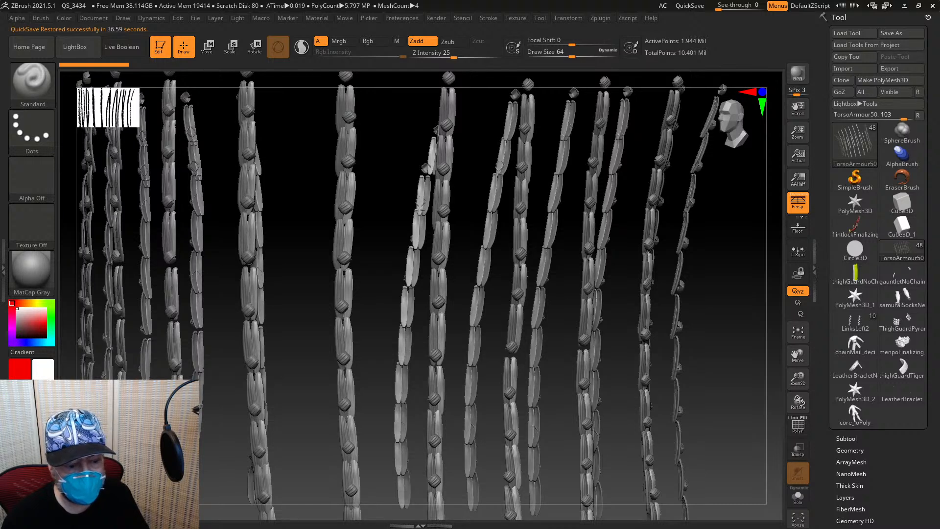
Merge TorsoArmour50 down with the thread subtools TorsoArmour8, TorsoArmour7 and TorsoArmour6, and move it below TorsoArmour5 in the subtool list
{"action": "left_click", "coordinate": [802, 334]}
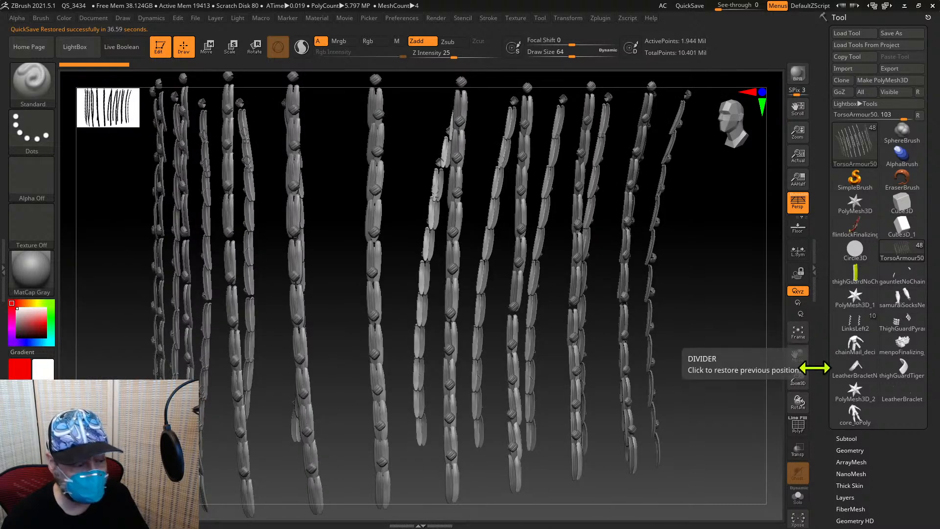
{"action": "left_click", "coordinate": [847, 438]}
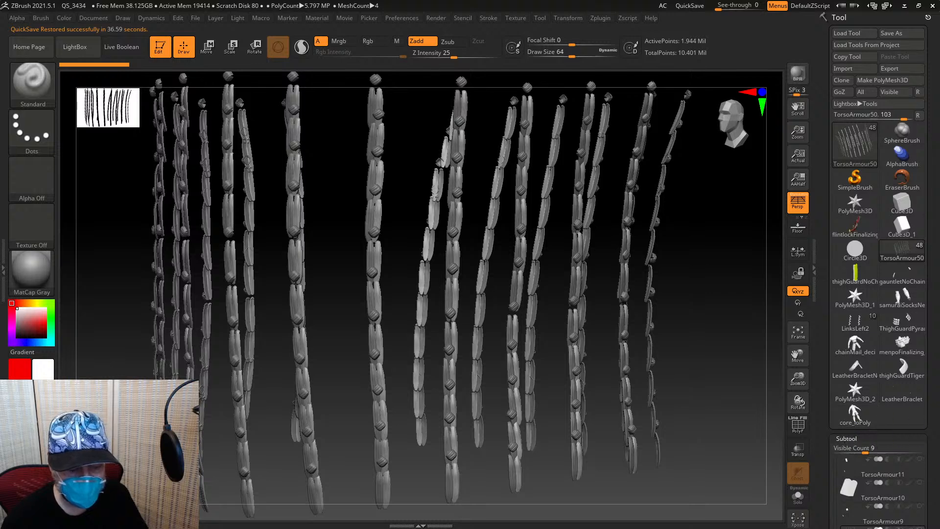
{"action": "scroll", "coordinate": [911, 329], "scroll_direction": "down", "scroll_amount": 10}
{"action": "mouse_move", "coordinate": [848, 283]}
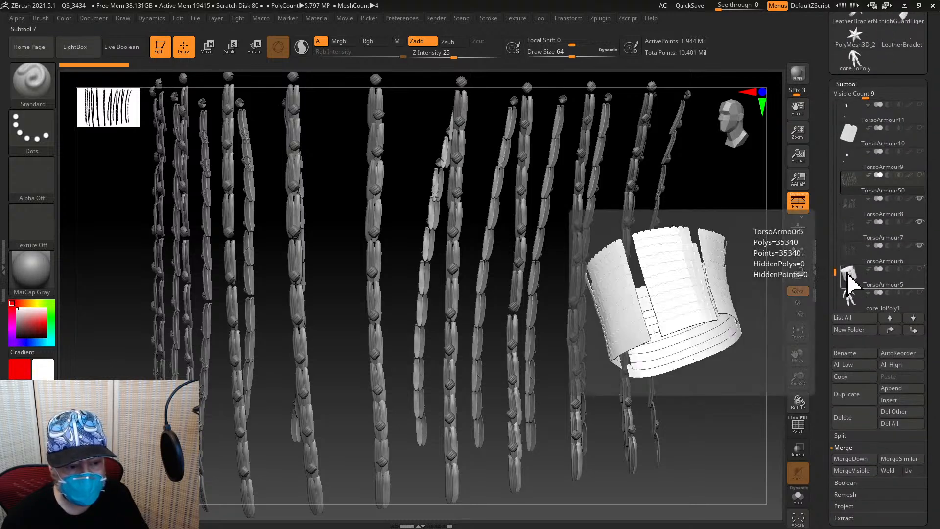
{"action": "left_click_drag", "start_coordinate": [835, 266], "coordinate": [828, 91]}
{"action": "mouse_move", "coordinate": [873, 123]}
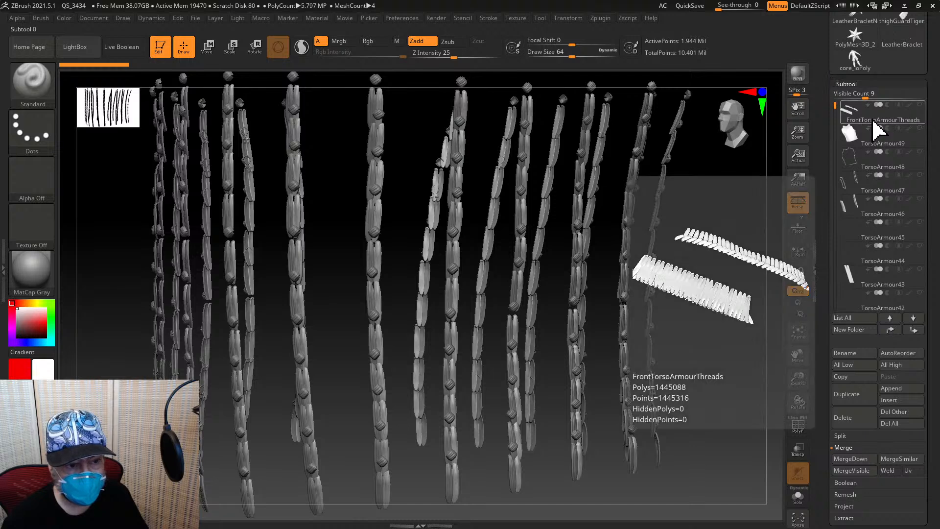
{"action": "left_click_drag", "start_coordinate": [837, 101], "coordinate": [810, 260]}
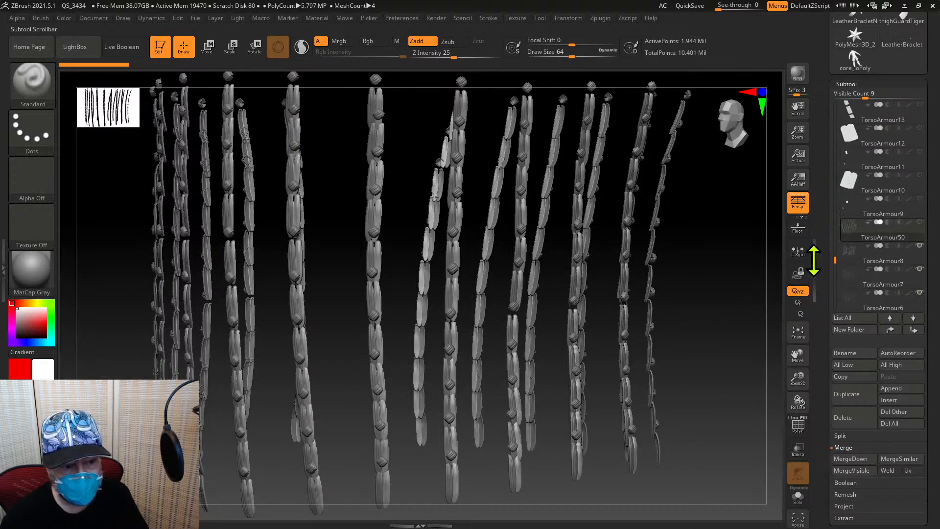
{"action": "left_click", "coordinate": [868, 459]}
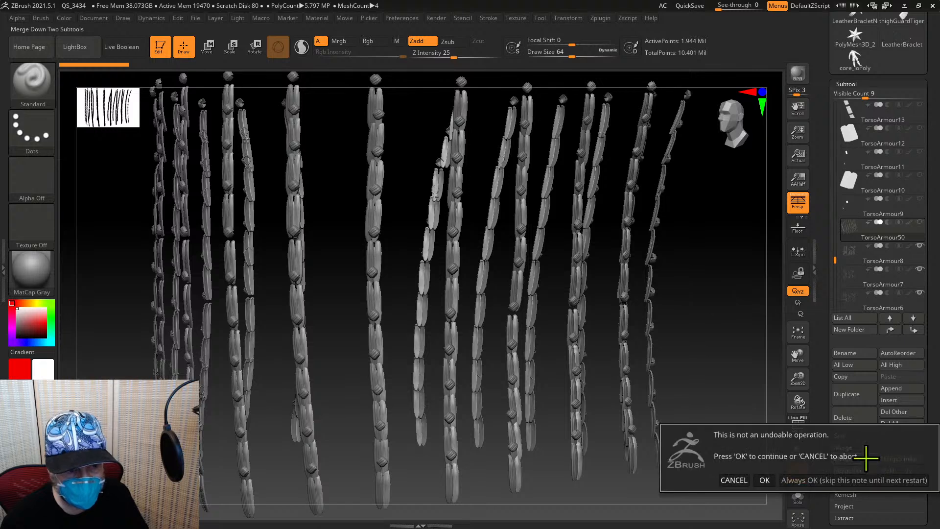
{"action": "left_click", "coordinate": [861, 479]}
{"action": "left_click", "coordinate": [872, 457]}
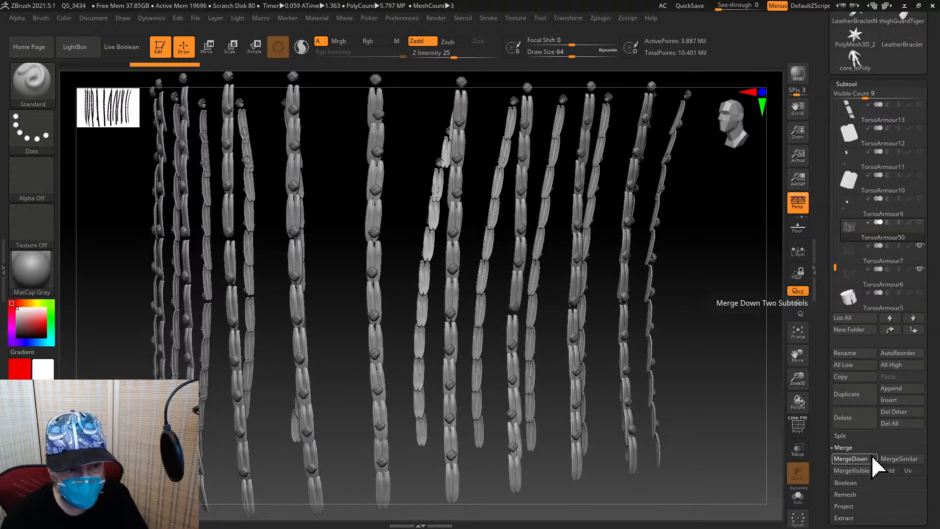
{"action": "left_click", "coordinate": [913, 328]}
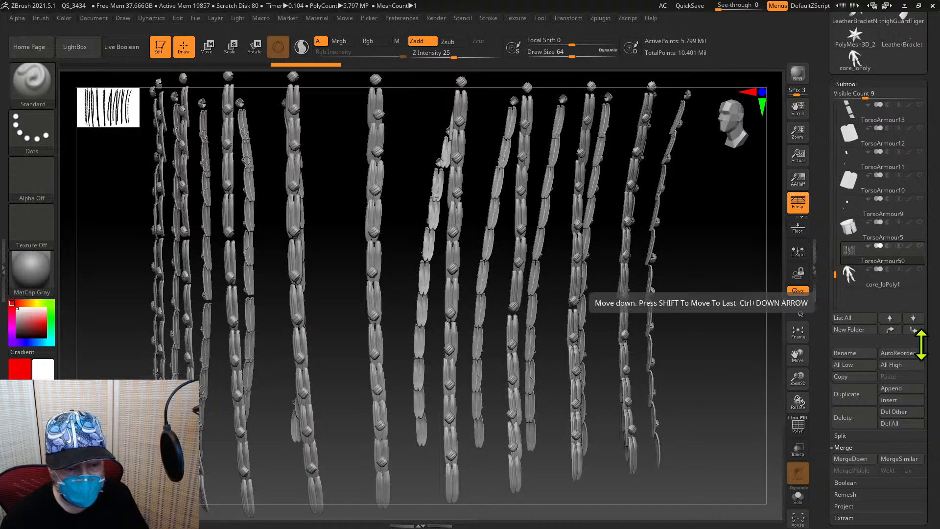
Move TorsoArmour50 to the start of the subtool list and merge it down with FrontTorsoArmourThreads
{"action": "key", "text": "shift"}
{"action": "left_click", "coordinate": [889, 329], "text": "shift"}
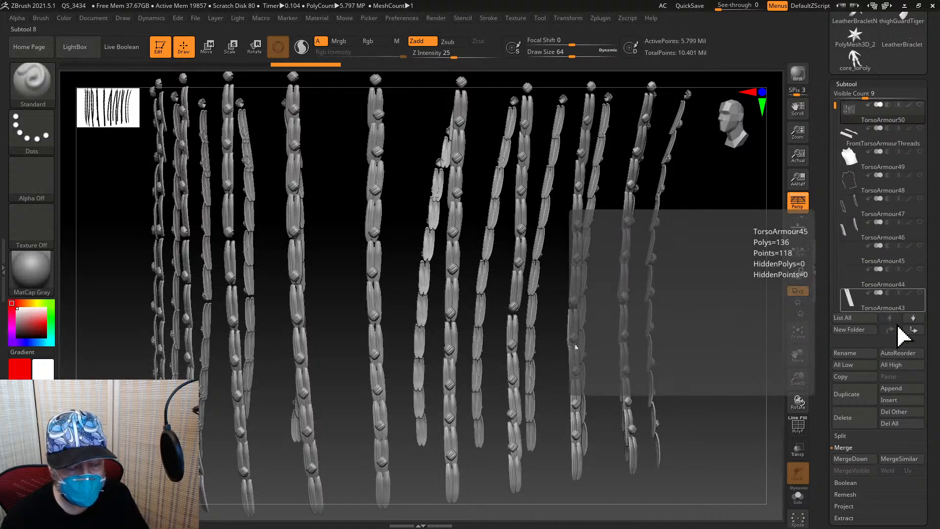
{"action": "left_click", "coordinate": [860, 463]}
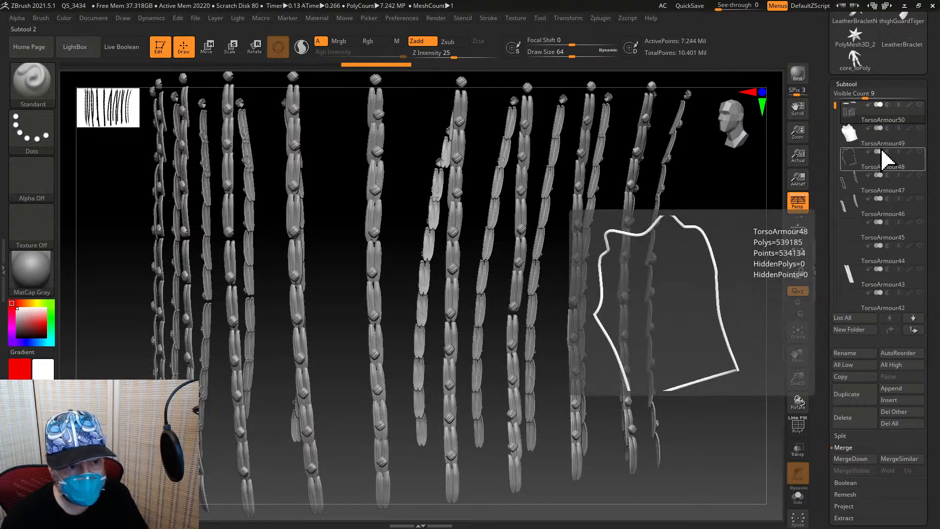
Move the core_loPoly1 subtool from the end of the list to its start, above TorsoArmour50
{"action": "left_click", "coordinate": [834, 300]}
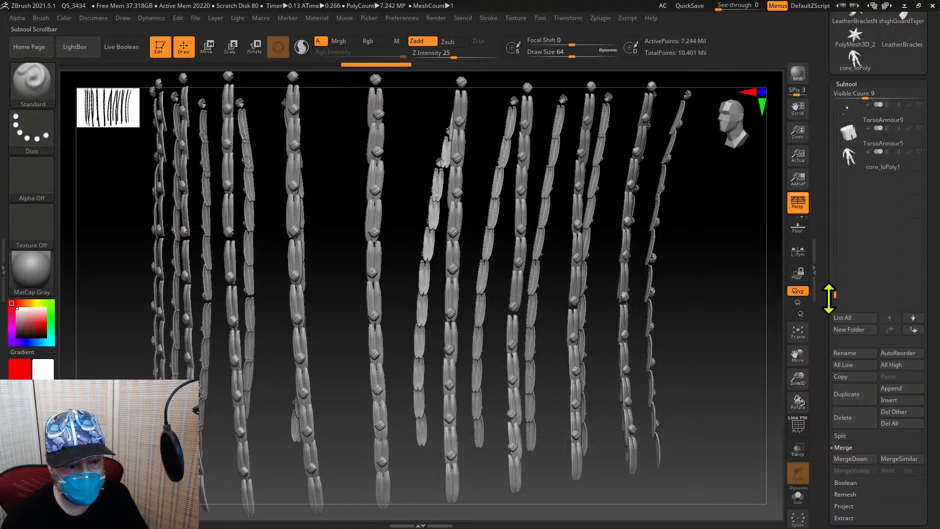
{"action": "left_click", "coordinate": [854, 138]}
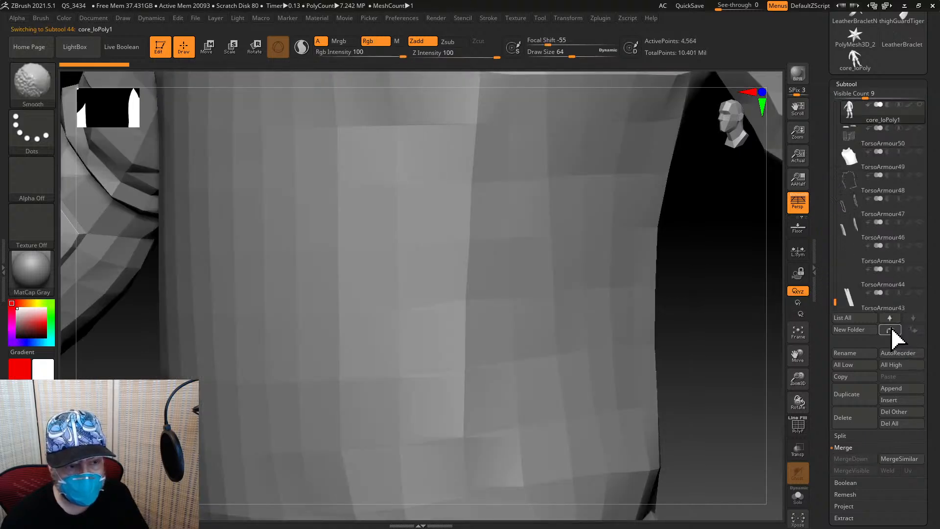
Merge TorsoArmour49 down repeatedly with every subtool below it, from TorsoArmour48 through TorsoArmour5
{"action": "left_click", "coordinate": [863, 157]}
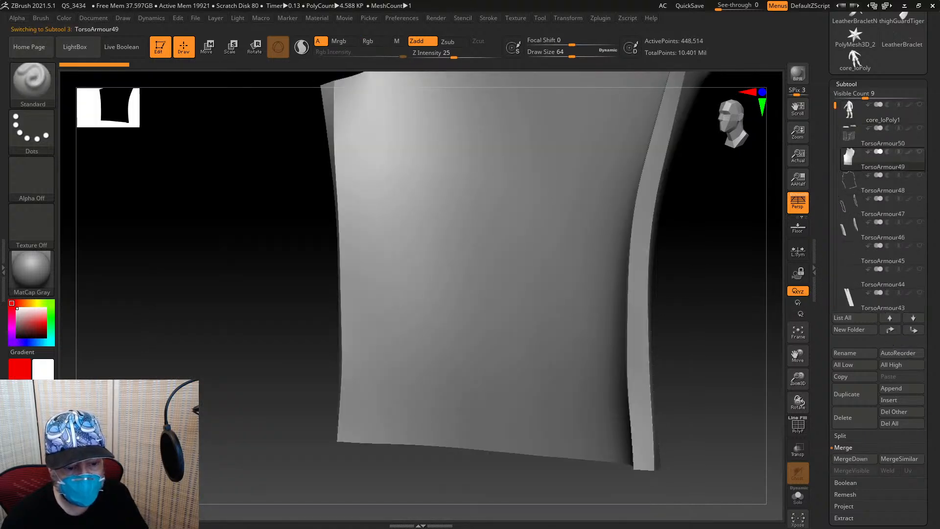
{"action": "left_click", "coordinate": [852, 458]}
{"action": "left_click", "coordinate": [863, 460]}
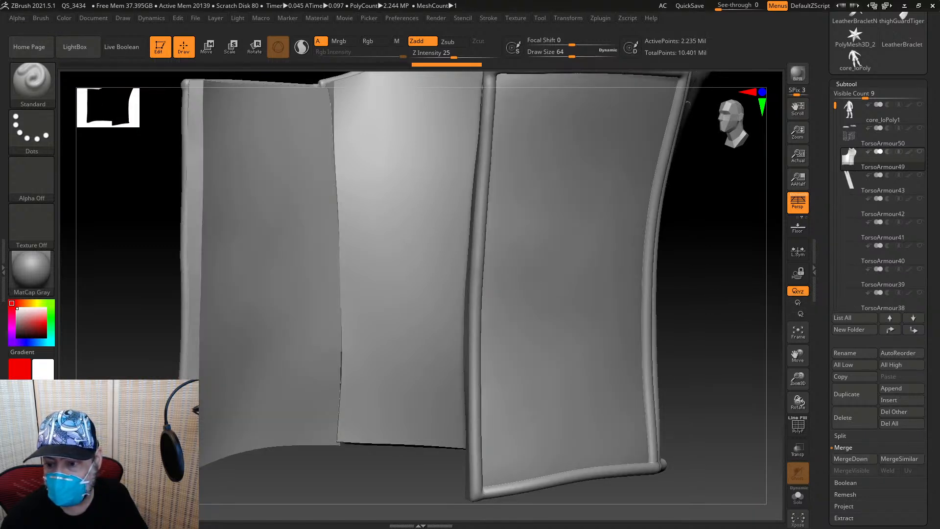
{"action": "left_click", "coordinate": [860, 460]}
{"action": "left_click", "coordinate": [861, 459]}
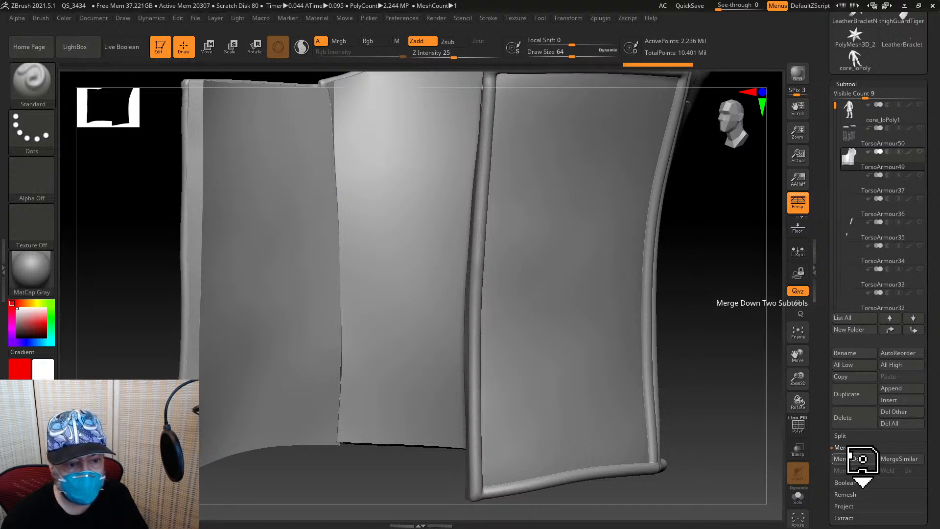
{"action": "left_click", "coordinate": [862, 459]}
{"action": "left_click", "coordinate": [861, 459]}
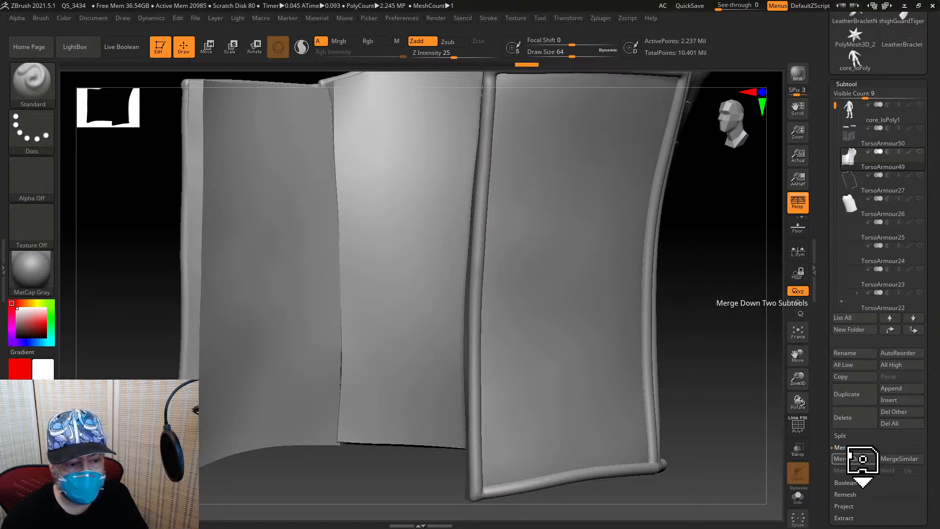
{"action": "left_click", "coordinate": [861, 459]}
{"action": "left_click", "coordinate": [861, 459]}
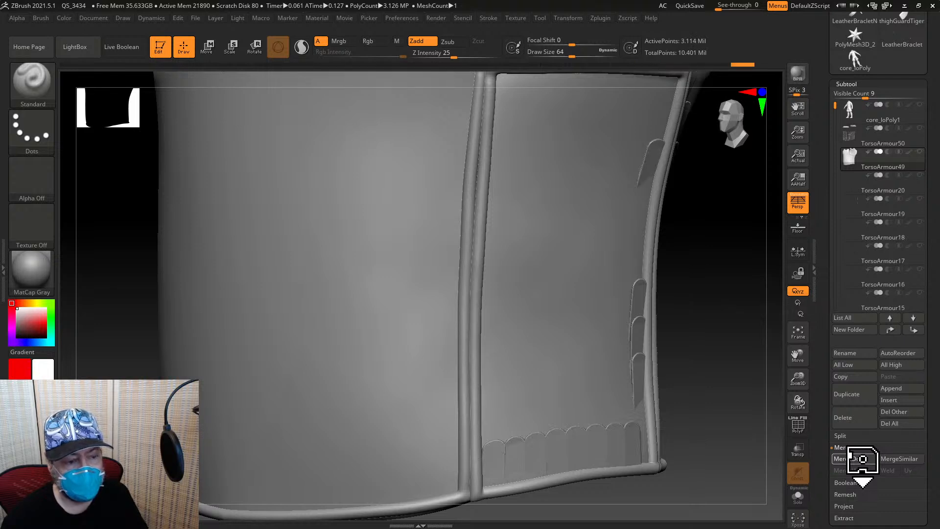
{"action": "left_click", "coordinate": [861, 459]}
{"action": "left_click", "coordinate": [861, 459]}
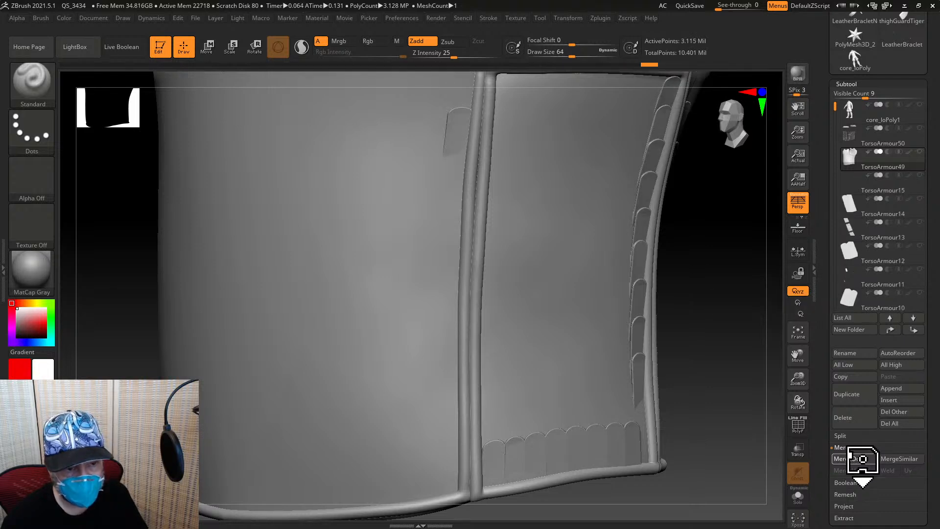
{"action": "left_click", "coordinate": [861, 459]}
{"action": "left_click", "coordinate": [861, 459]}
{"action": "left_click", "coordinate": [862, 459]}
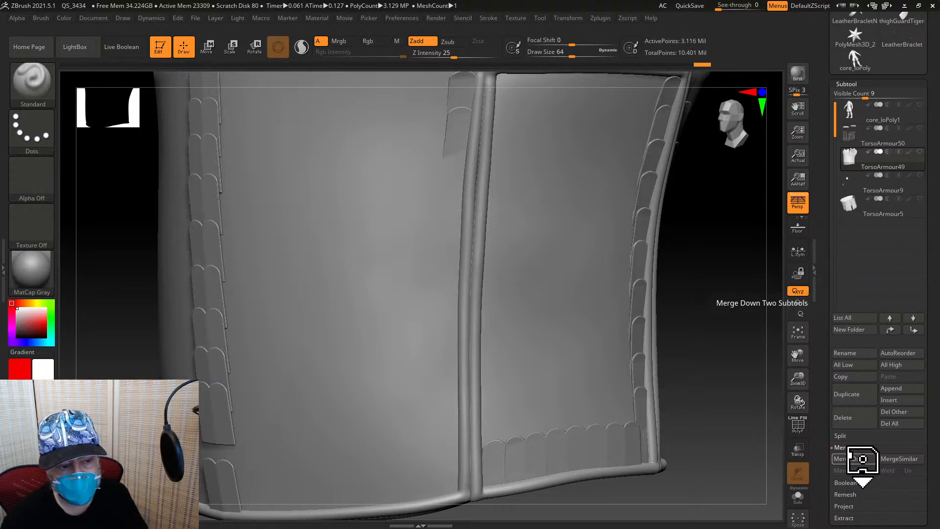
{"action": "left_click", "coordinate": [861, 460]}
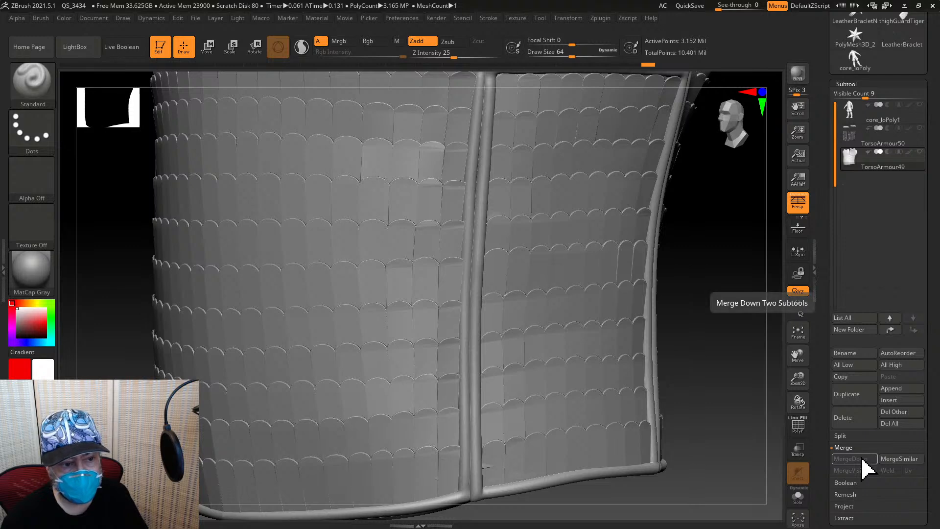
Select core_loPoly1, enable polypaint display on all three subtools and frame the whole body
{"action": "mouse_move", "coordinate": [861, 147]}
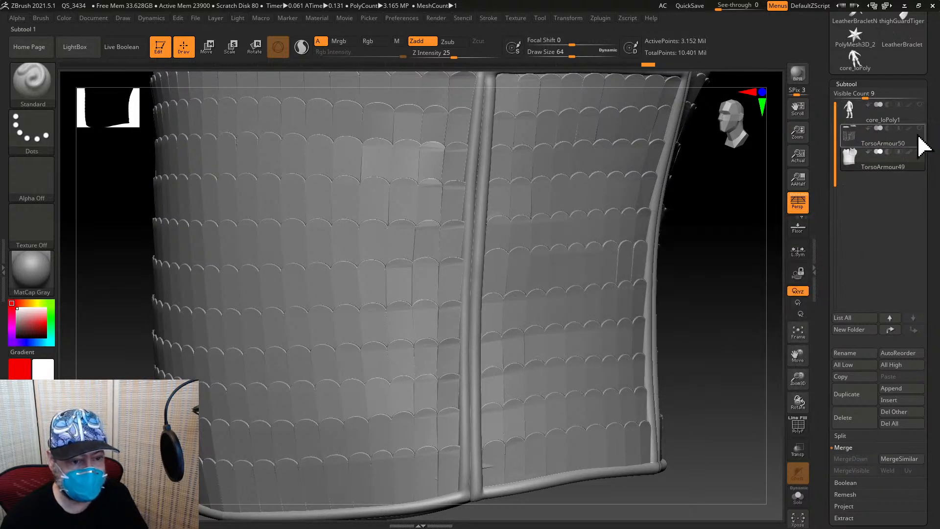
{"action": "left_click", "coordinate": [904, 125]}
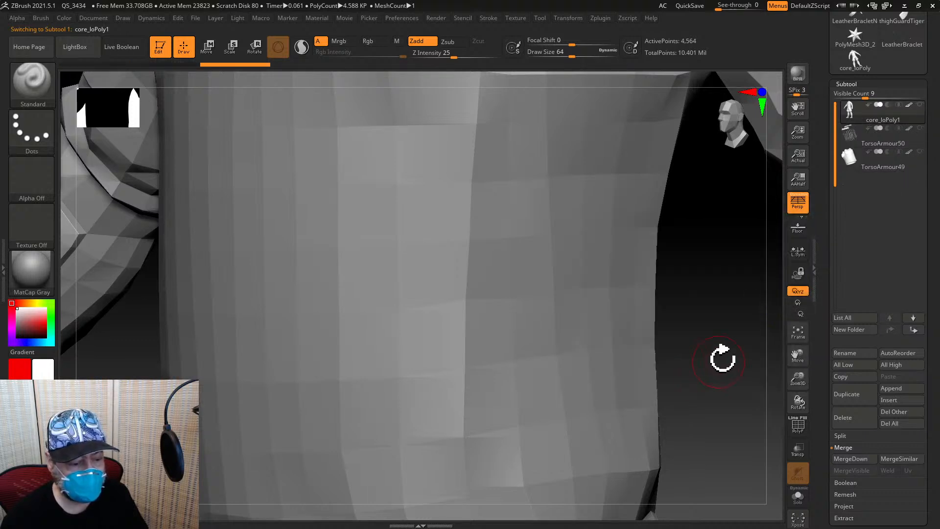
{"action": "left_click", "coordinate": [796, 333]}
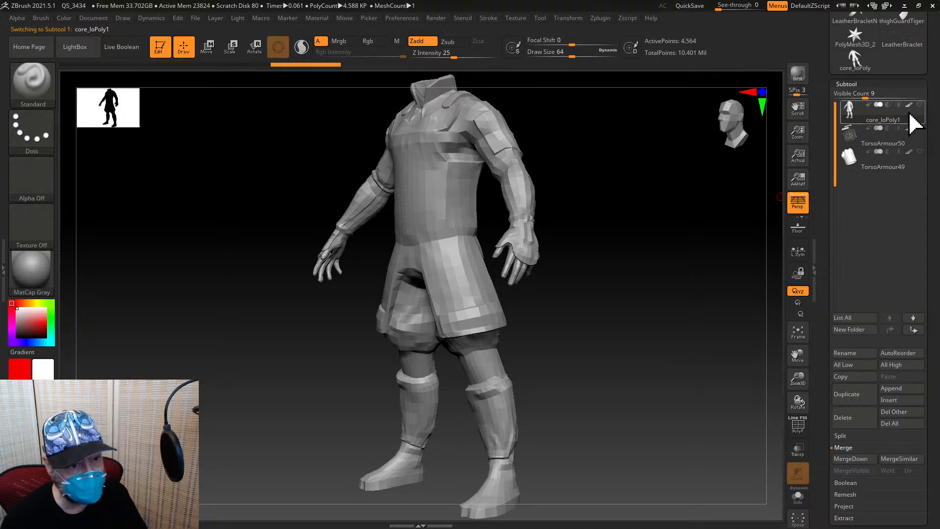
{"action": "mouse_move", "coordinate": [912, 110]}
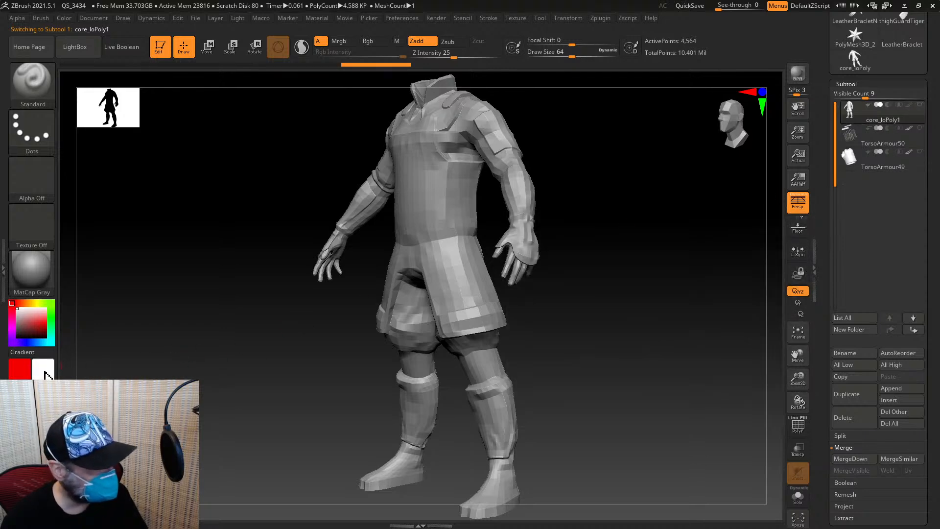
Try the Green Metallic material and swapped main and secondary colours on the body, and return to MatCap Gray with white active
{"action": "left_click", "coordinate": [44, 275]}
{"action": "left_click", "coordinate": [507, 292]}
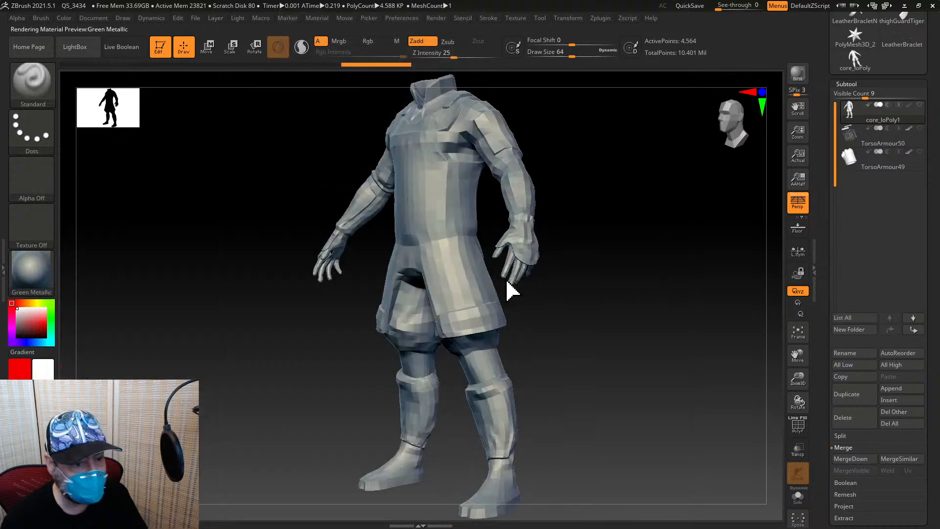
{"action": "mouse_move", "coordinate": [909, 116]}
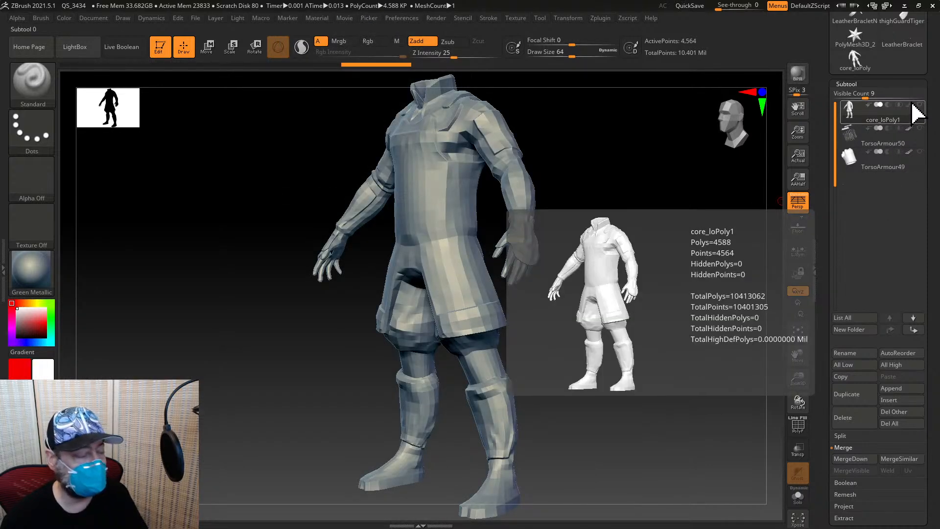
{"action": "mouse_move", "coordinate": [22, 284]}
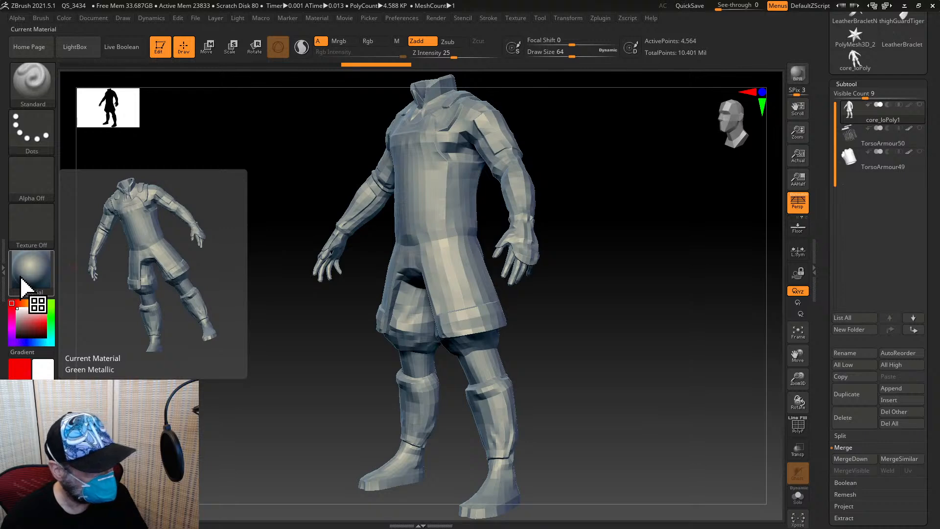
{"action": "key", "text": "v"}
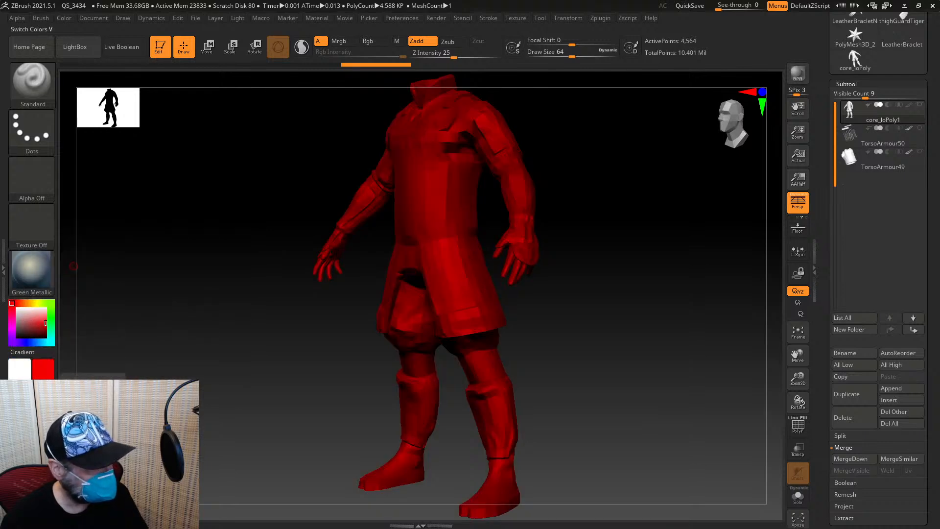
{"action": "key", "text": "v"}
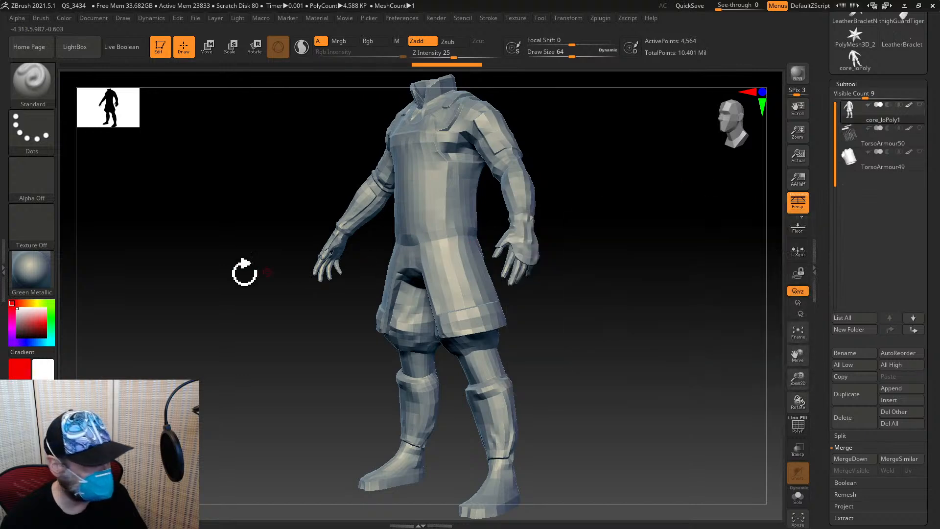
{"action": "left_click", "coordinate": [39, 281]}
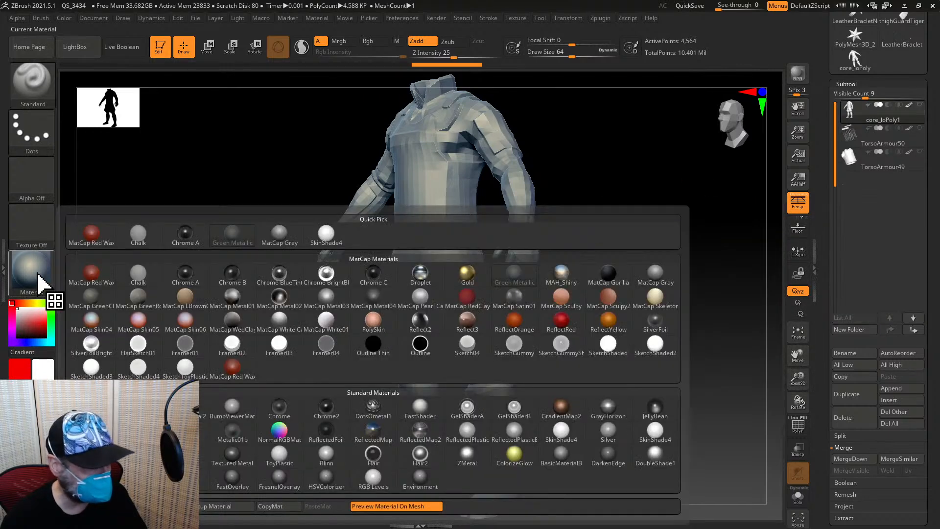
{"action": "left_click", "coordinate": [279, 244]}
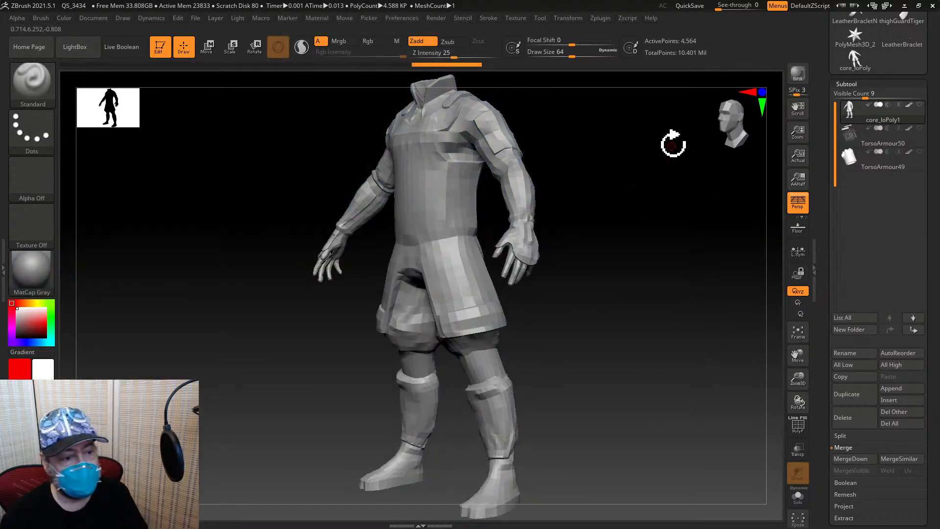
Fill core_loPoly1 and the merged armour plates in TorsoArmour49 with white polypaint
{"action": "left_click", "coordinate": [64, 18]}
{"action": "left_click", "coordinate": [100, 236]}
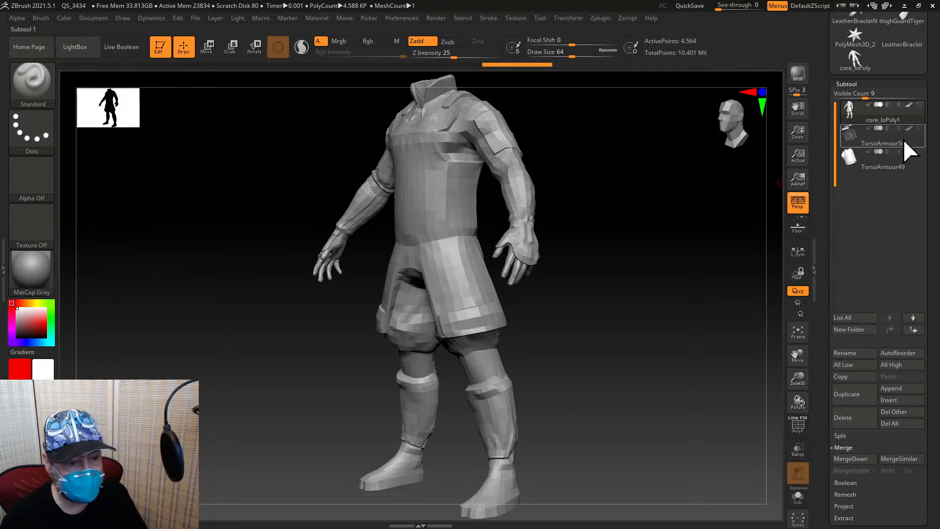
{"action": "left_click", "coordinate": [886, 162]}
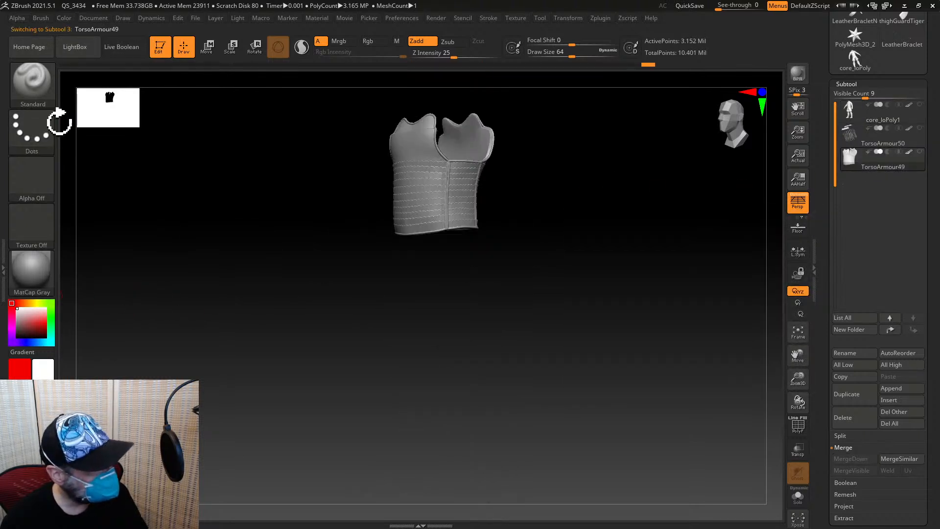
{"action": "left_click", "coordinate": [64, 18]}
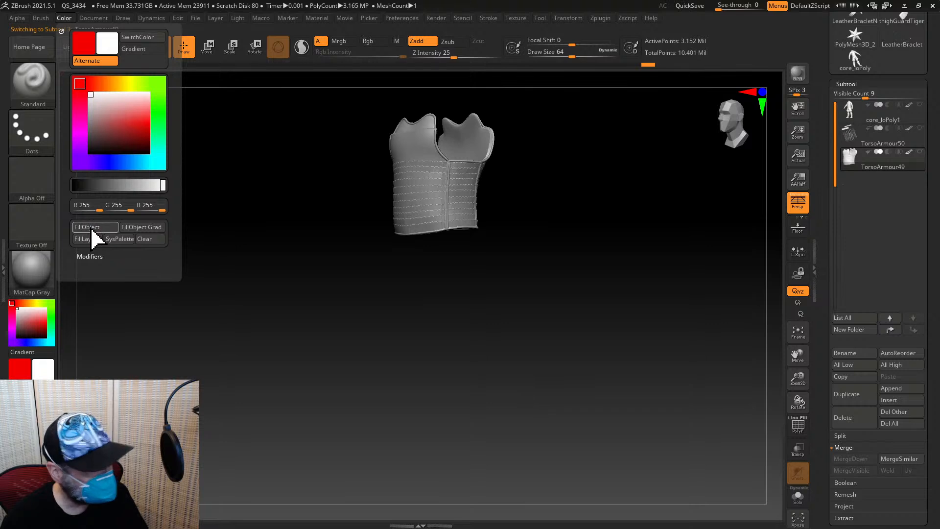
{"action": "left_click", "coordinate": [94, 236]}
Fill the TorsoArmour50 threads with yellow polypaint, RGB 255, 245, 0
{"action": "left_click", "coordinate": [860, 147]}
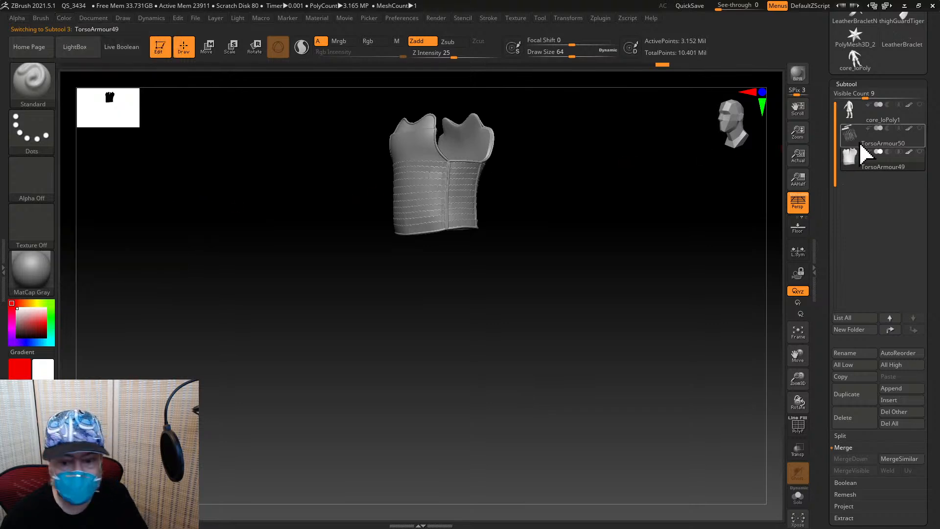
{"action": "left_click", "coordinate": [36, 304]}
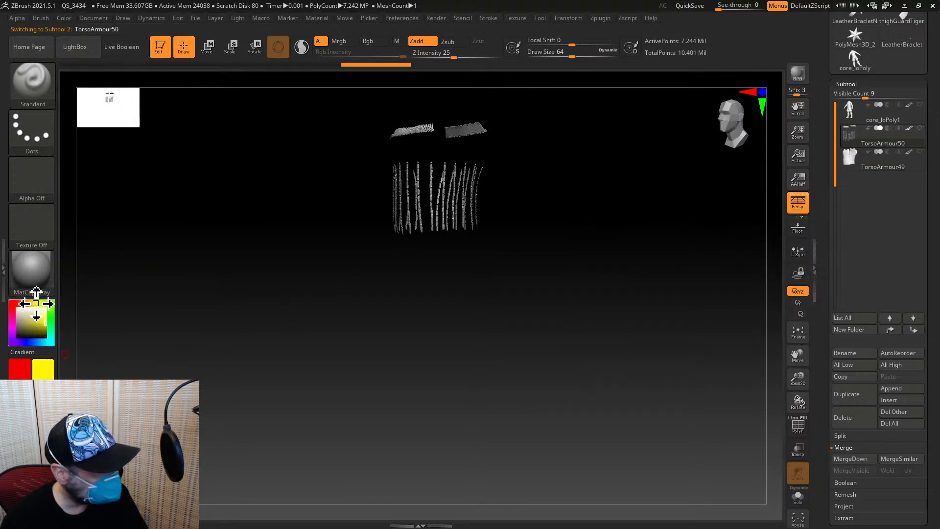
{"action": "left_click", "coordinate": [64, 18]}
{"action": "left_click", "coordinate": [101, 227]}
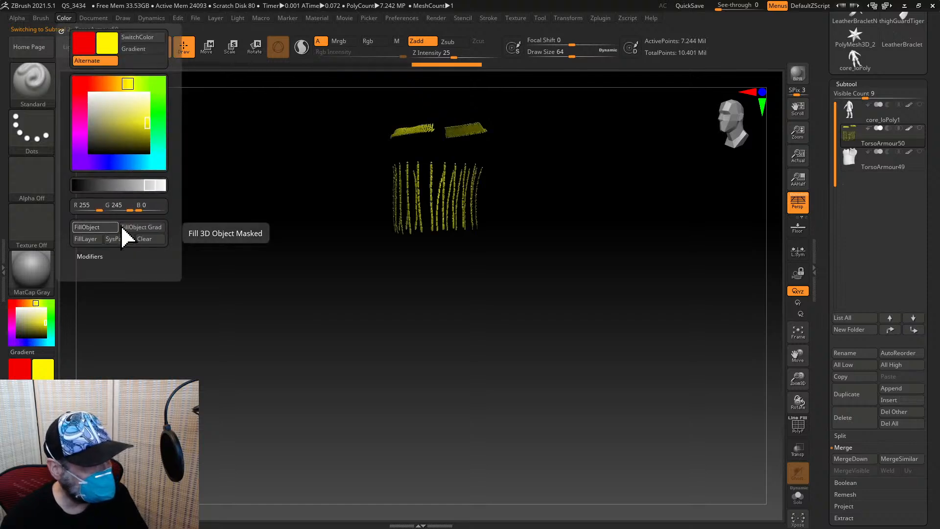
Merge the yellow TorsoArmour50 threads down with TorsoArmour49 and move core_loPoly1 below the merged armour
{"action": "mouse_move", "coordinate": [928, 116]}
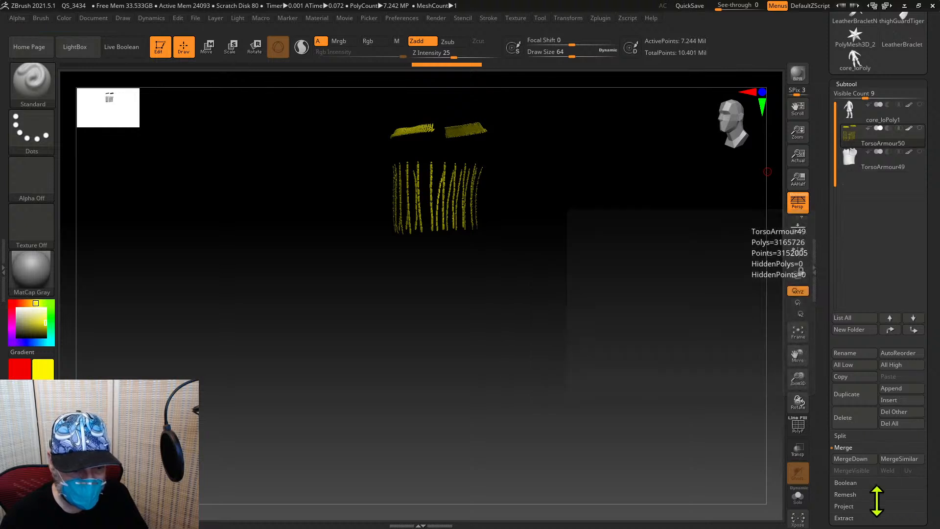
{"action": "left_click", "coordinate": [858, 463]}
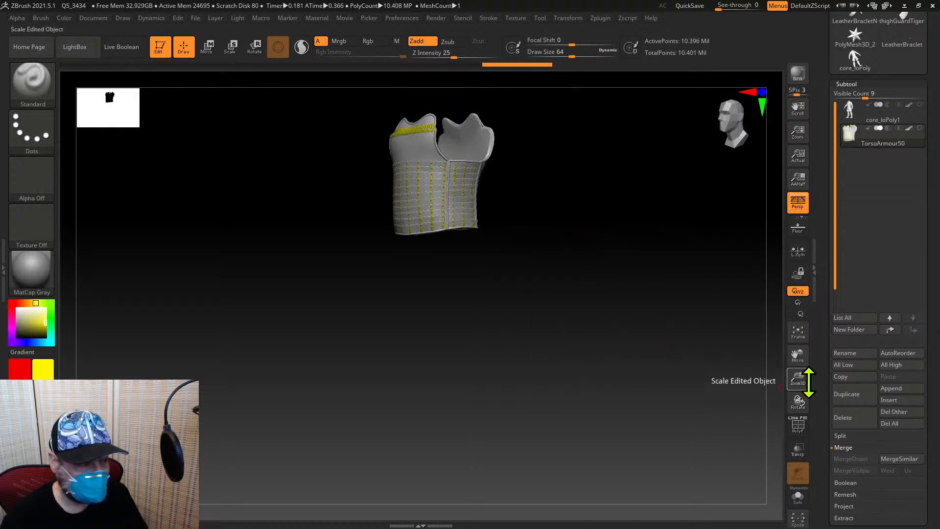
{"action": "left_click_drag", "start_coordinate": [806, 380], "coordinate": [879, 392]}
{"action": "left_click_drag", "start_coordinate": [799, 361], "coordinate": [799, 500]}
{"action": "left_click", "coordinate": [876, 113]}
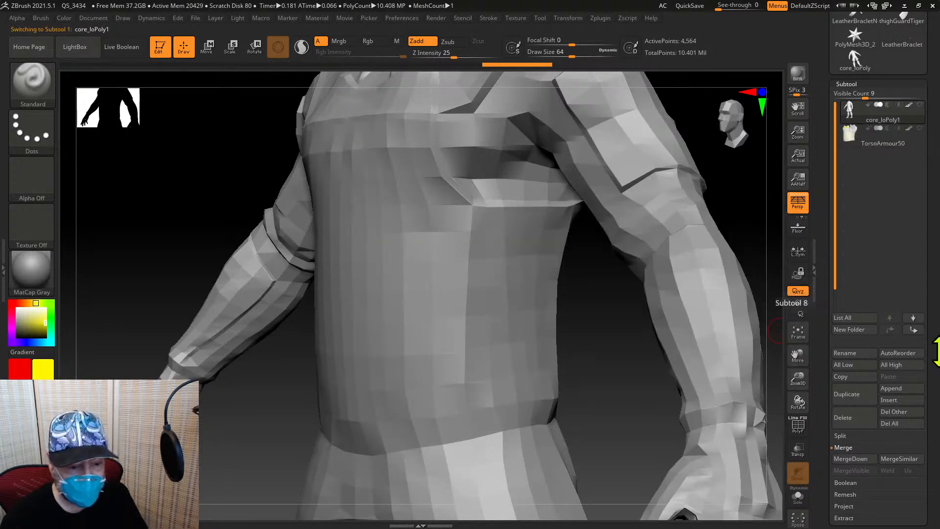
{"action": "left_click", "coordinate": [923, 336]}
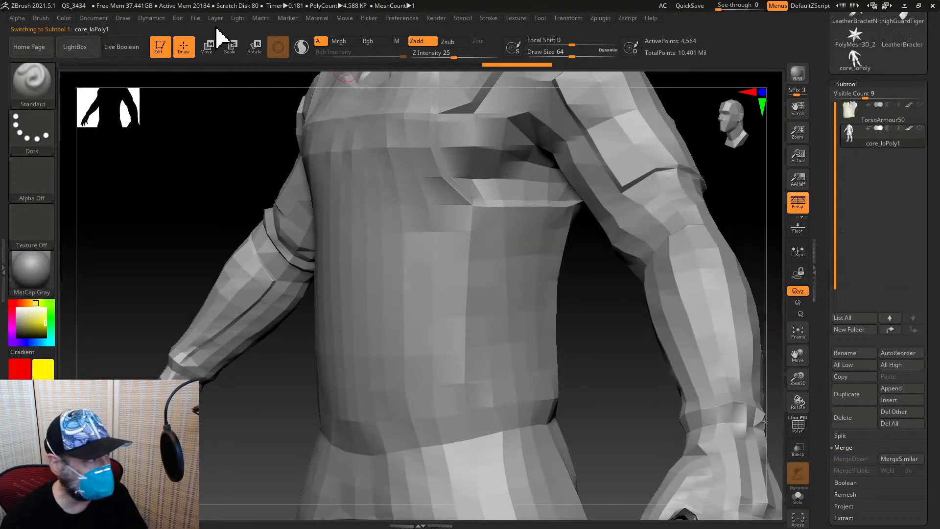
Save the project under the name torsoArmourThreadIDMaps
{"action": "left_click", "coordinate": [197, 19]}
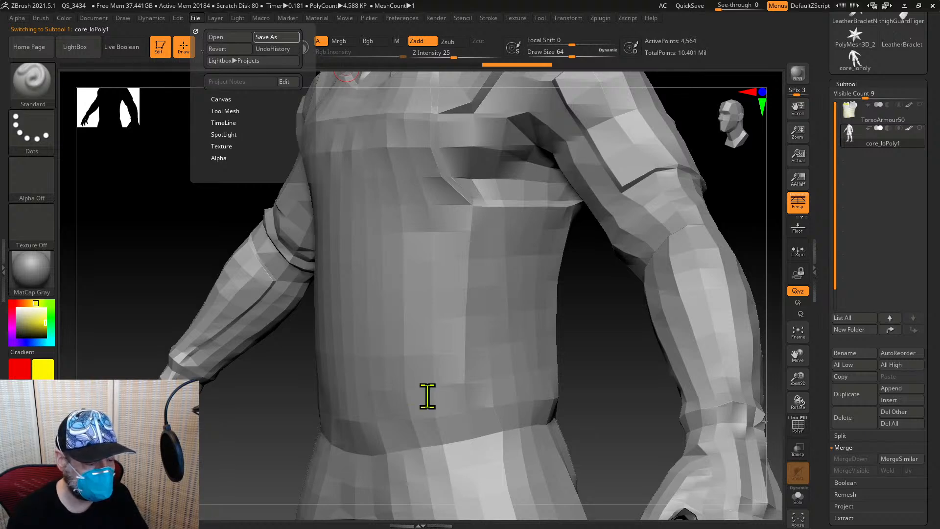
{"action": "key", "text": "Return"}
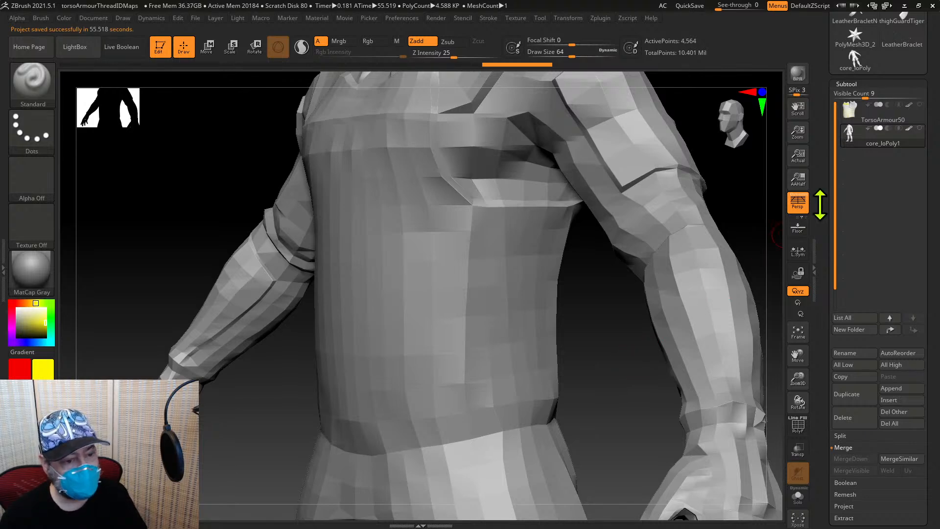
Show the TorsoArmour50 subtool and subdivide core_loPoly1 up to subdivision level 7
{"action": "left_click", "coordinate": [919, 105]}
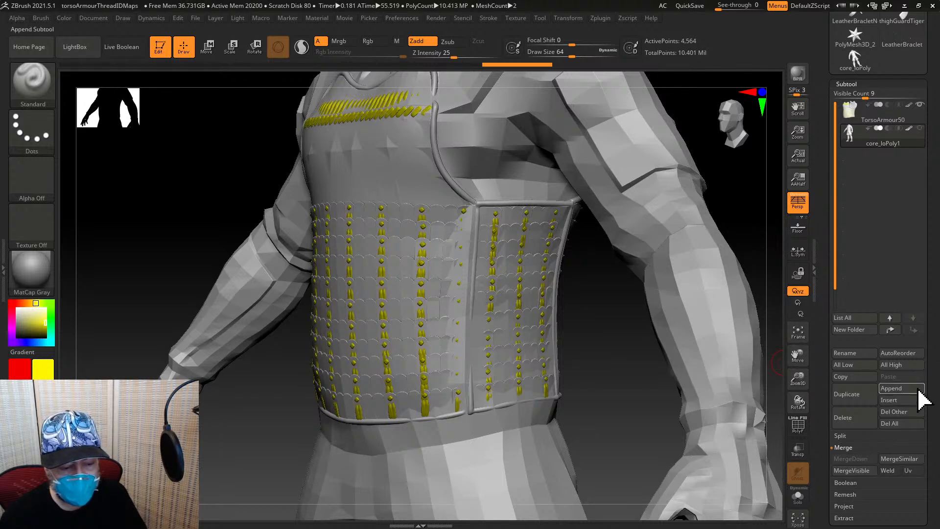
{"action": "left_click_drag", "start_coordinate": [931, 369], "coordinate": [925, 299]}
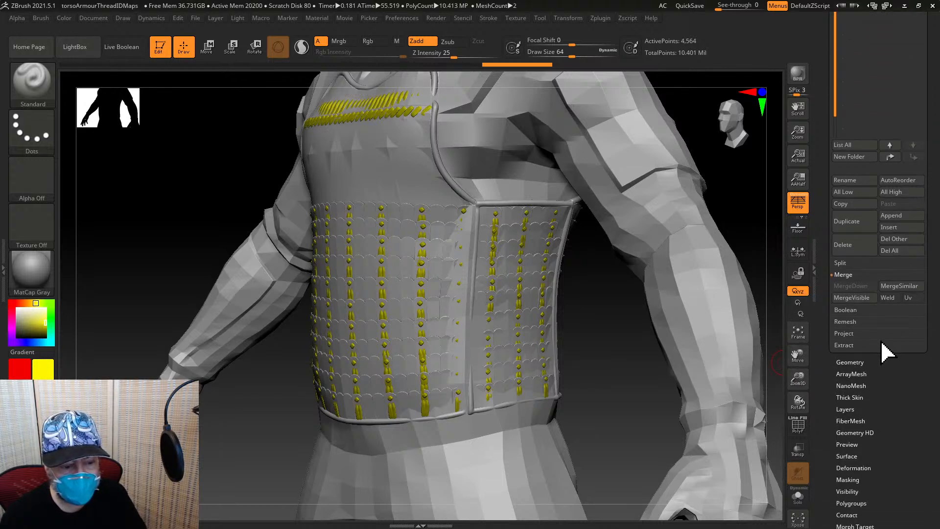
{"action": "left_click", "coordinate": [851, 361]}
{"action": "left_click_drag", "start_coordinate": [912, 367], "coordinate": [919, 464]}
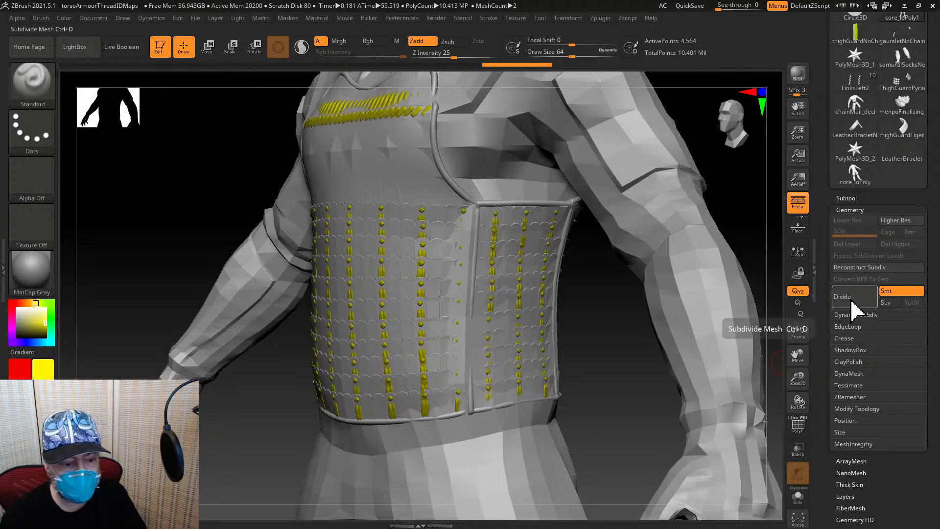
{"action": "left_click", "coordinate": [852, 300]}
{"action": "left_click", "coordinate": [851, 299]}
{"action": "left_click", "coordinate": [851, 300]}
{"action": "left_click", "coordinate": [852, 300]}
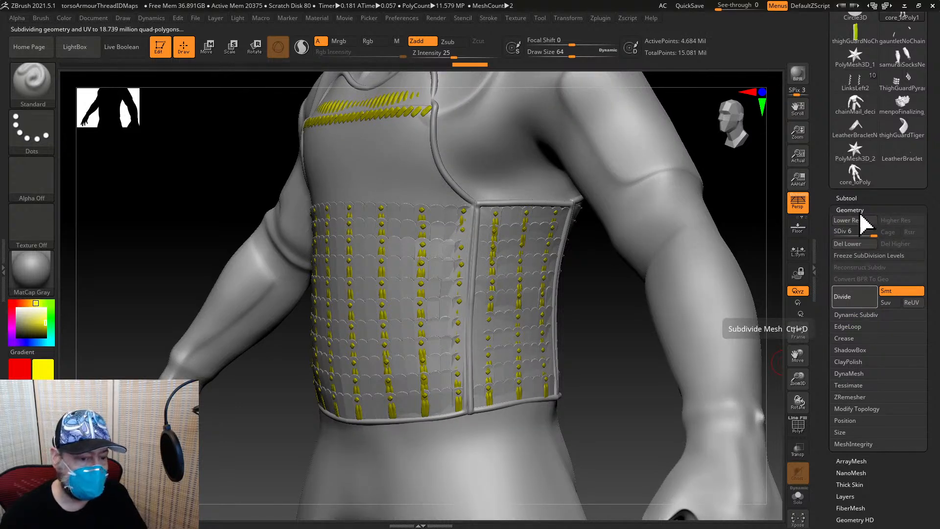
Configure the projection settings for core_loPoly1 with a ProjectionShell of 0.0174, Inner enabled and a Mean of 60
{"action": "left_click", "coordinate": [851, 198]}
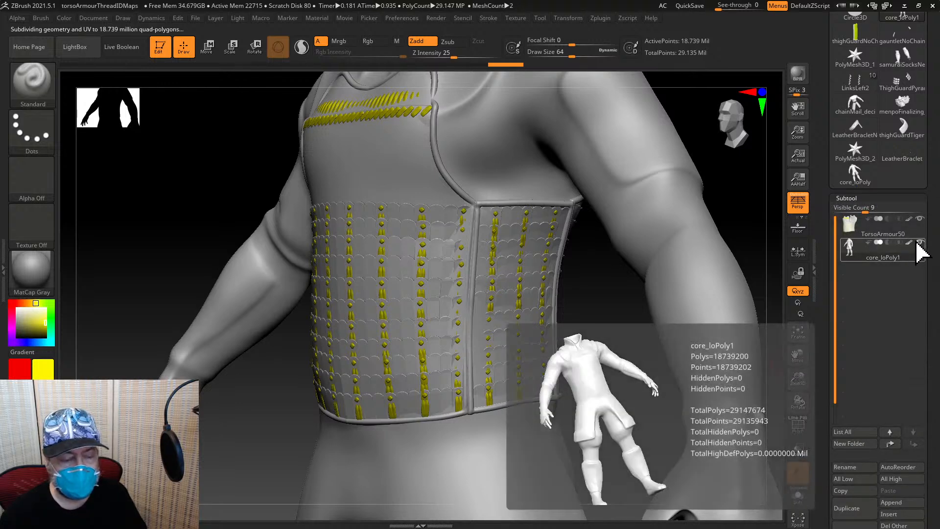
{"action": "mouse_move", "coordinate": [898, 260]}
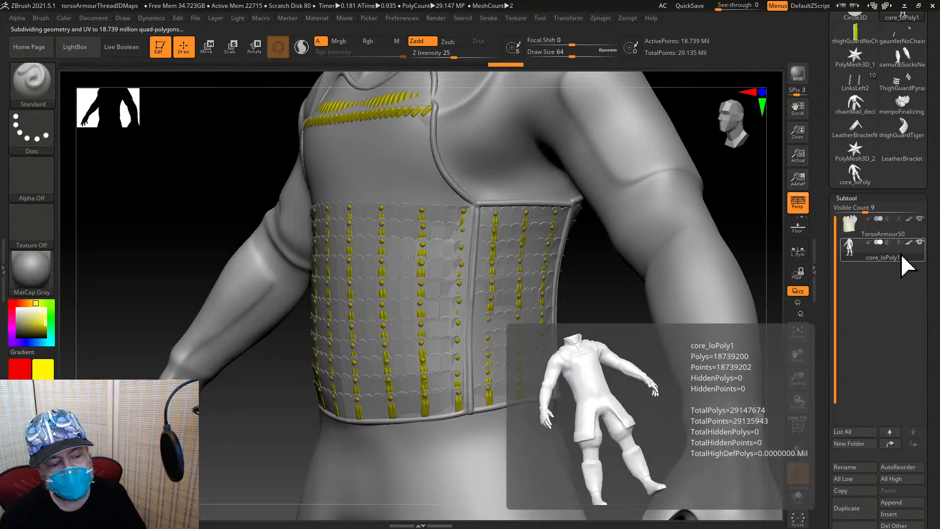
{"action": "scroll", "coordinate": [821, 276], "scroll_direction": "down", "scroll_amount": 1}
{"action": "scroll", "coordinate": [822, 259], "scroll_direction": "down", "scroll_amount": 3}
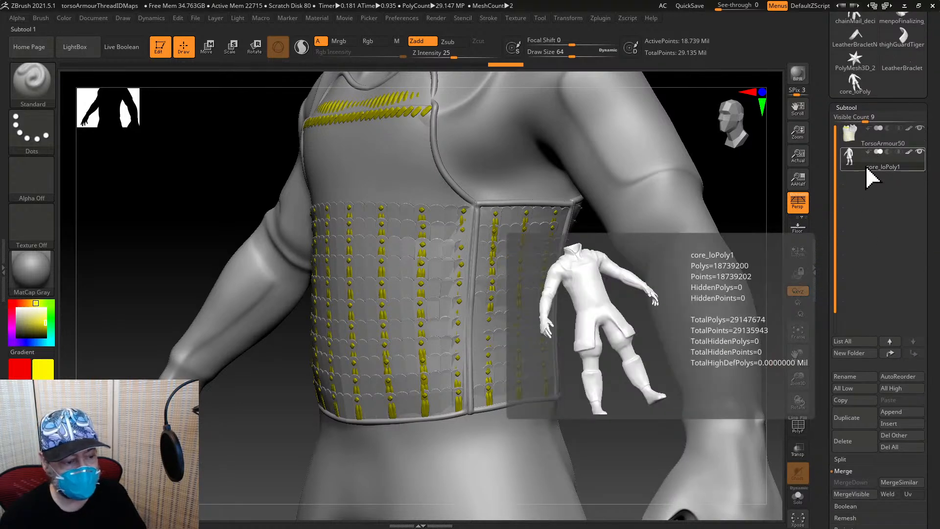
{"action": "scroll", "coordinate": [818, 204], "scroll_direction": "down", "scroll_amount": 9}
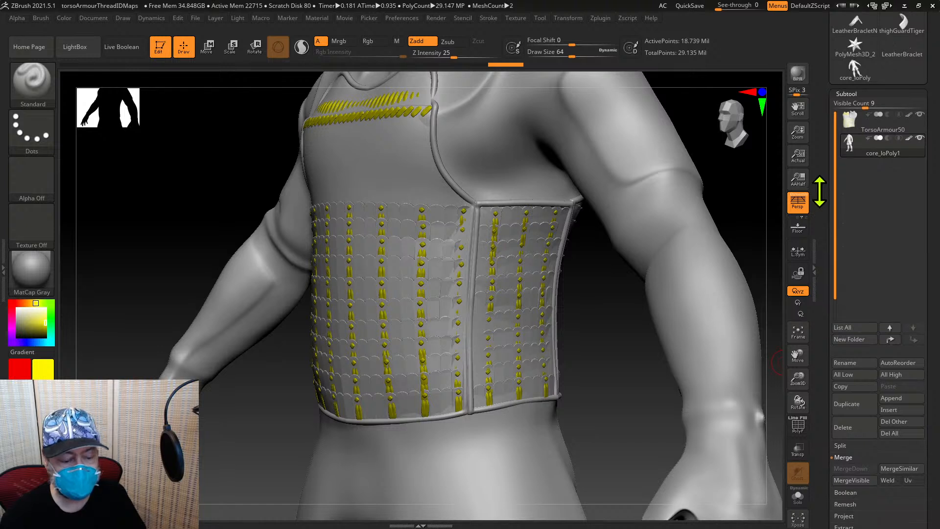
{"action": "left_click", "coordinate": [841, 277]}
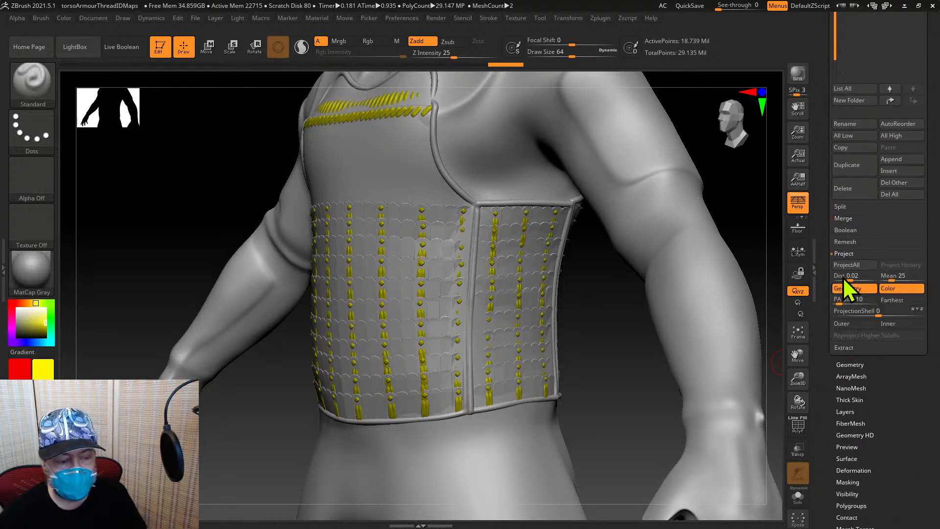
{"action": "scroll", "coordinate": [820, 274], "scroll_direction": "up", "scroll_amount": 2}
{"action": "scroll", "coordinate": [817, 293], "scroll_direction": "up", "scroll_amount": 1}
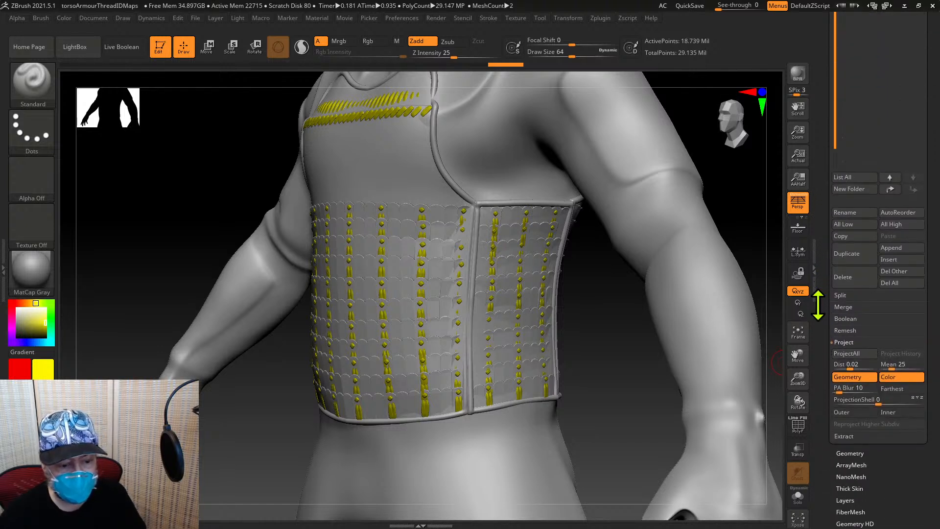
{"action": "scroll", "coordinate": [818, 313], "scroll_direction": "up", "scroll_amount": 2}
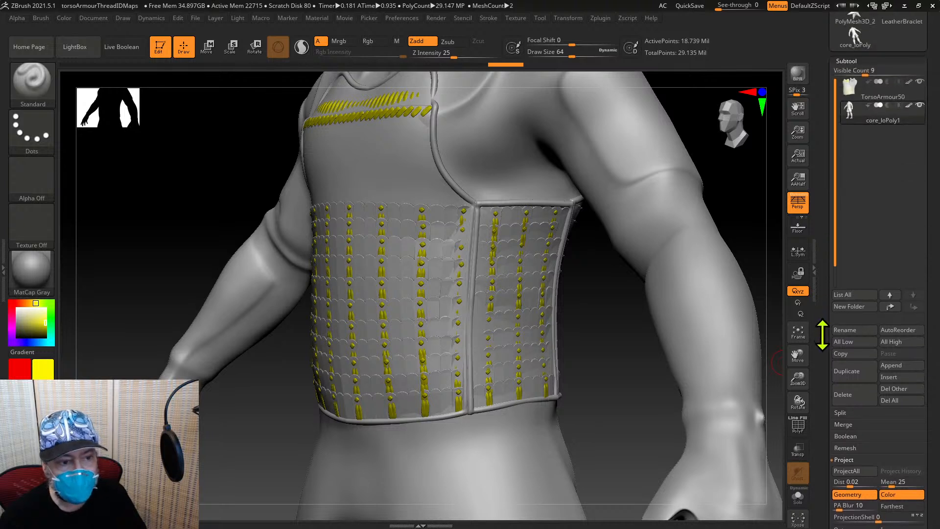
{"action": "scroll", "coordinate": [820, 321], "scroll_direction": "down", "scroll_amount": 4}
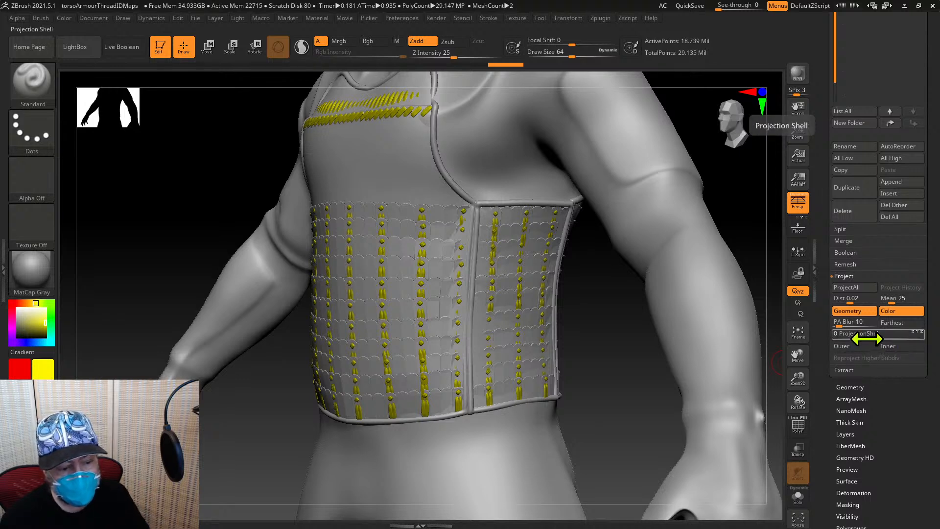
{"action": "left_click_drag", "start_coordinate": [797, 375], "coordinate": [806, 342]}
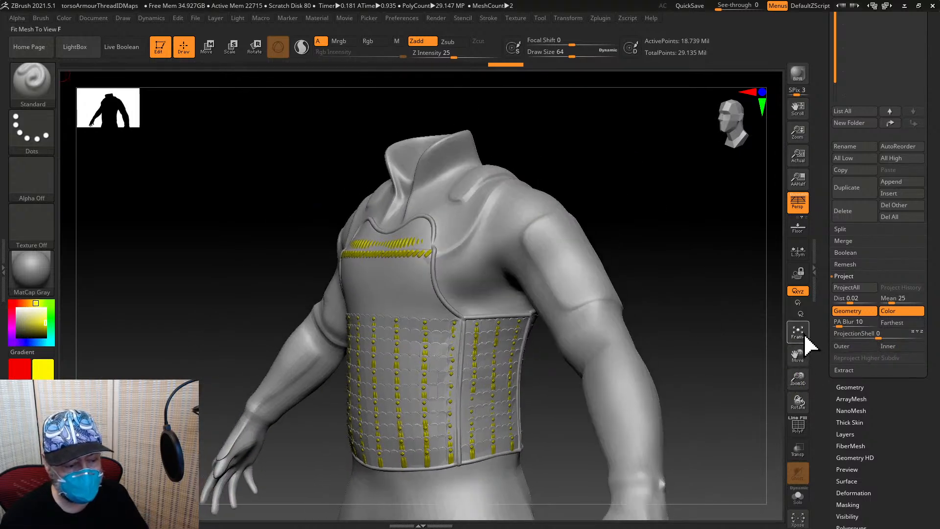
{"action": "left_click", "coordinate": [806, 338]}
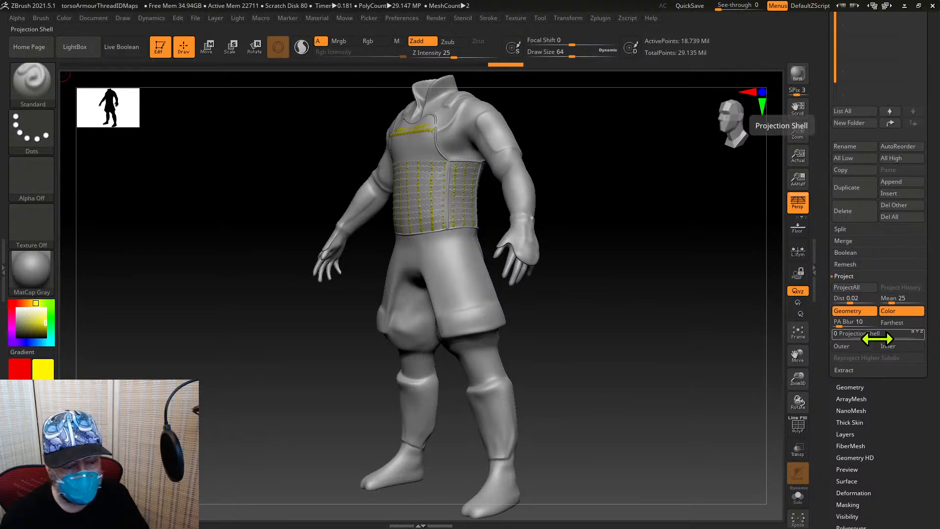
{"action": "left_click_drag", "start_coordinate": [877, 337], "coordinate": [897, 336]}
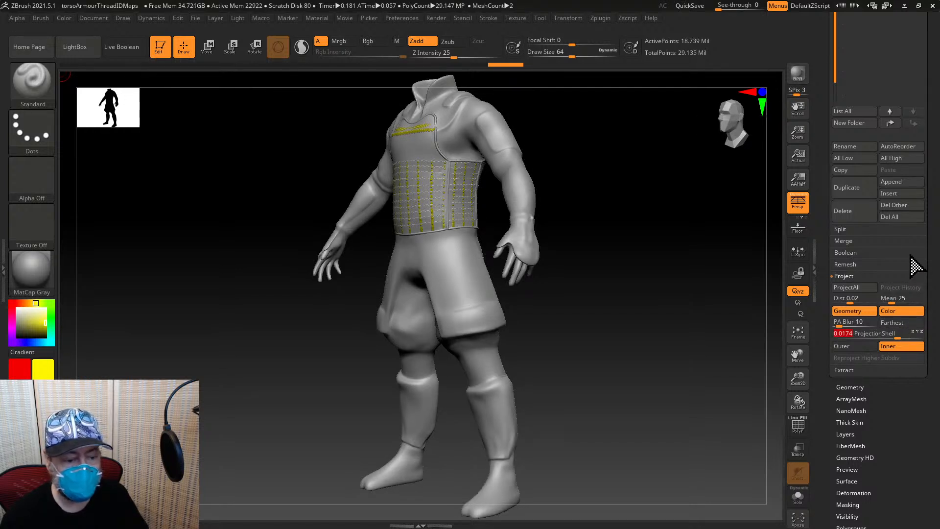
{"action": "left_click", "coordinate": [903, 296]}
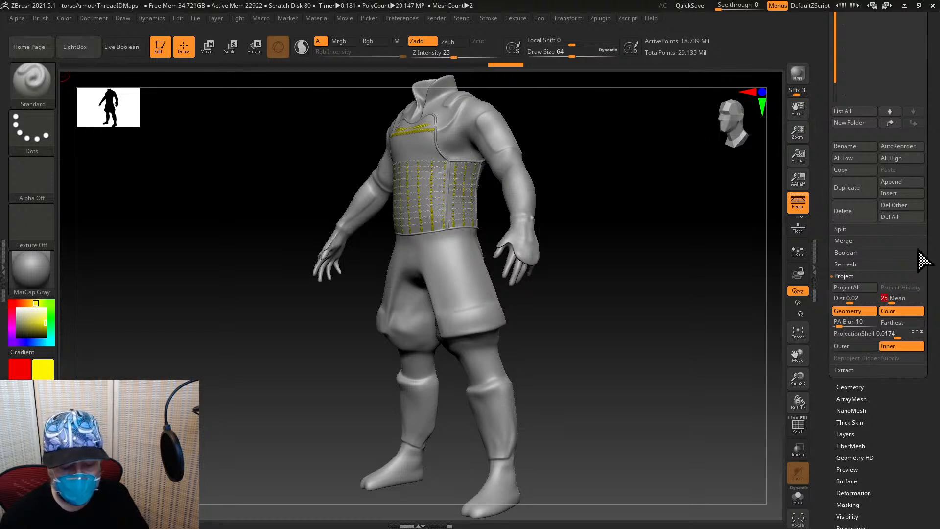
{"action": "type", "text": "60"}
{"action": "key", "text": "Return"}
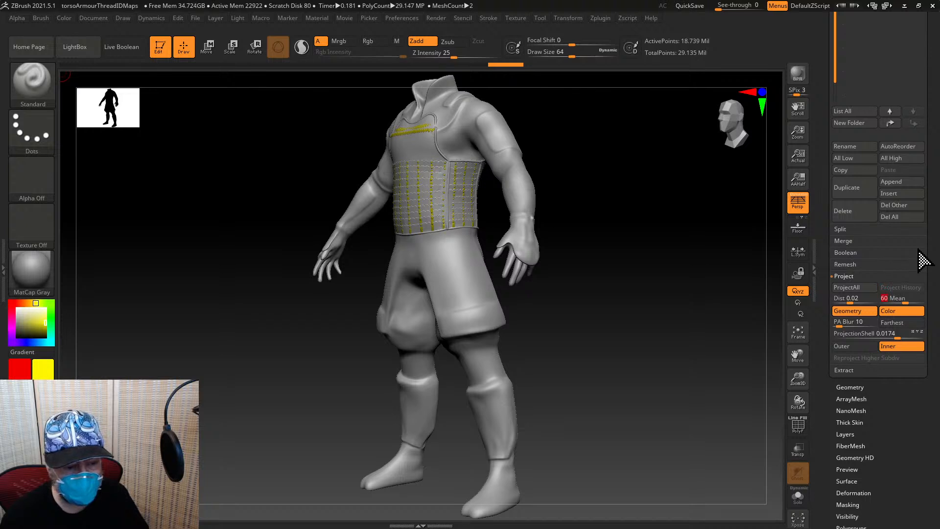
Project the TorsoArmour50 geometry and colour onto core_loPoly1 with ProjectAll, and hide TorsoArmour50
{"action": "left_click", "coordinate": [850, 287]}
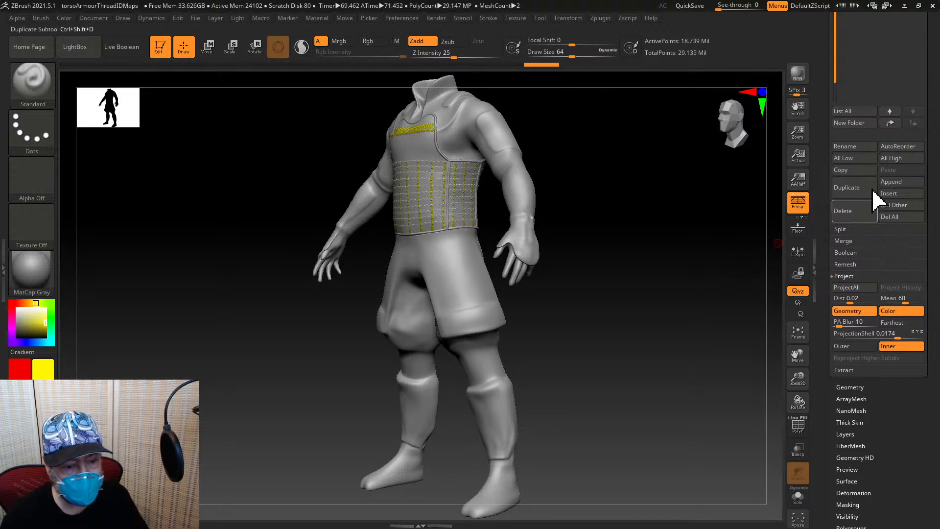
{"action": "left_click_drag", "start_coordinate": [933, 147], "coordinate": [928, 252]}
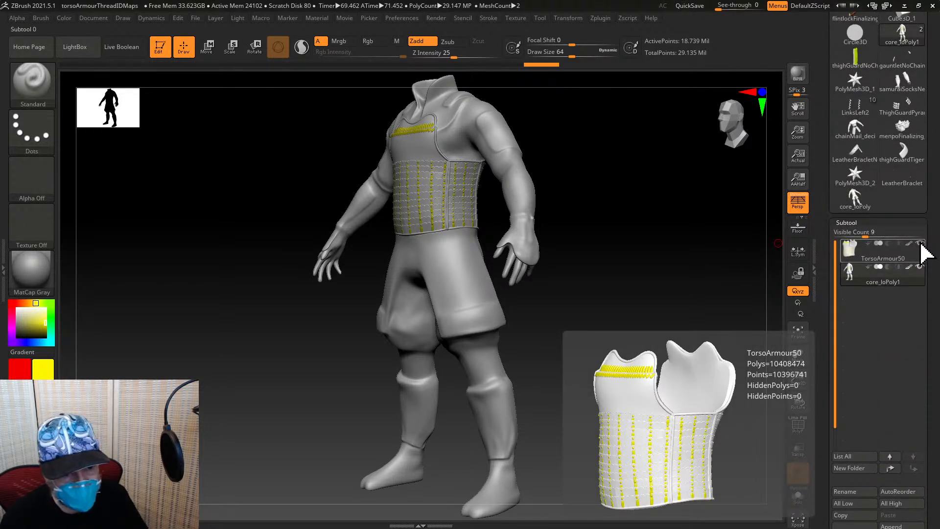
{"action": "left_click", "coordinate": [919, 244]}
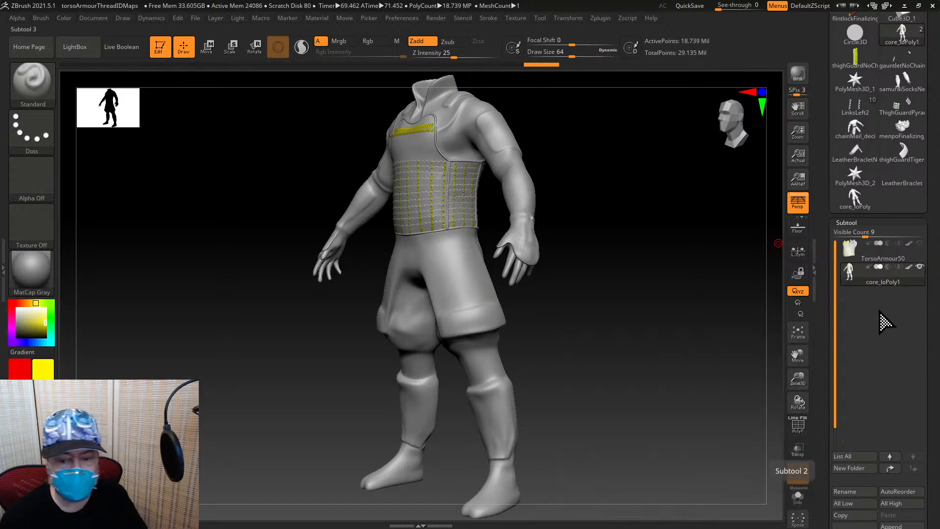
Try to create a new texture map for core_loPoly1
{"action": "left_click_drag", "start_coordinate": [932, 294], "coordinate": [923, 268]}
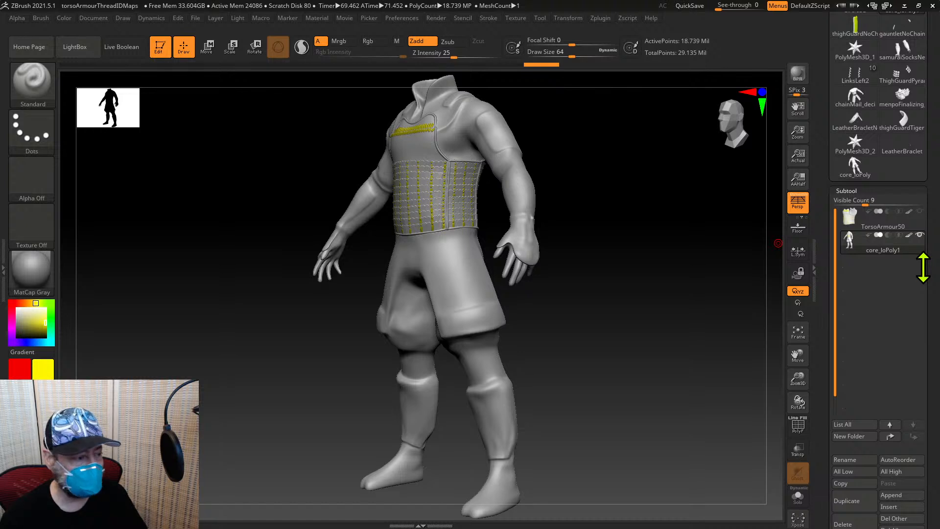
{"action": "left_click_drag", "start_coordinate": [932, 384], "coordinate": [908, 281]}
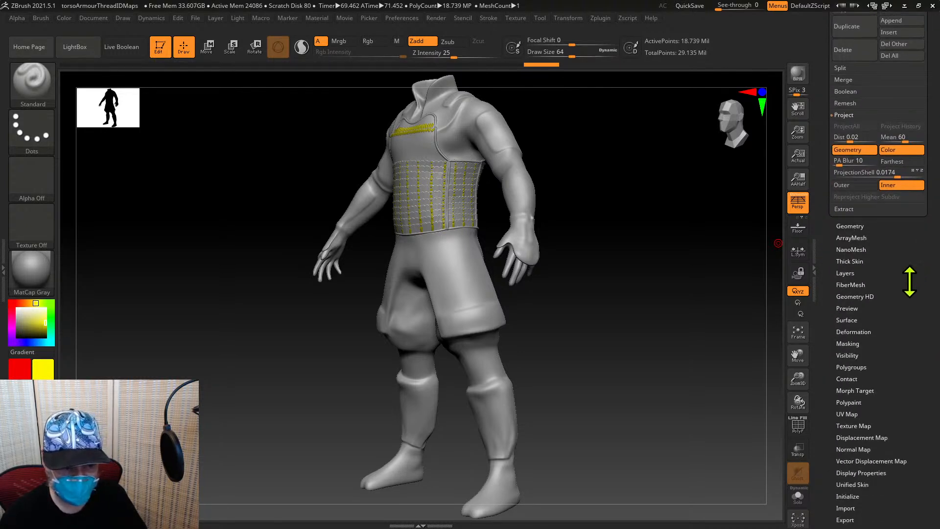
{"action": "left_click", "coordinate": [852, 425]}
{"action": "left_click_drag", "start_coordinate": [904, 363], "coordinate": [900, 454]}
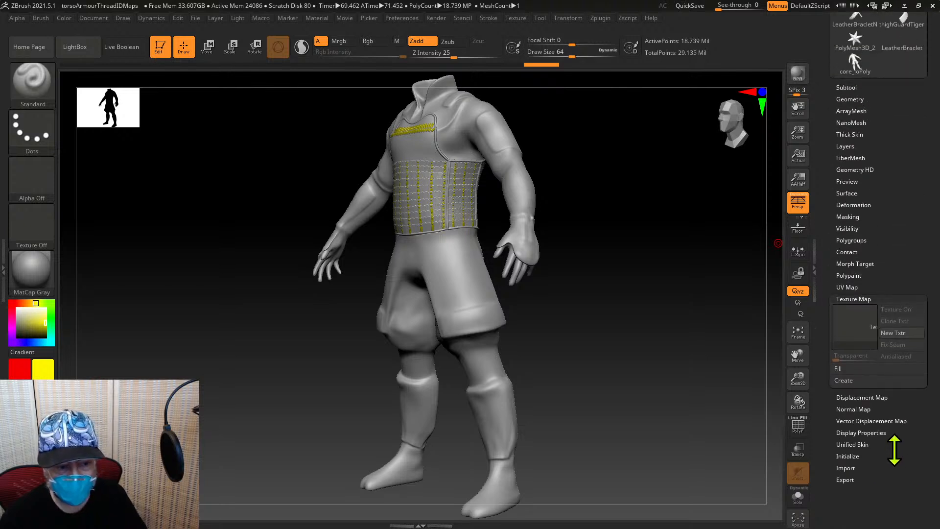
{"action": "left_click", "coordinate": [900, 335]}
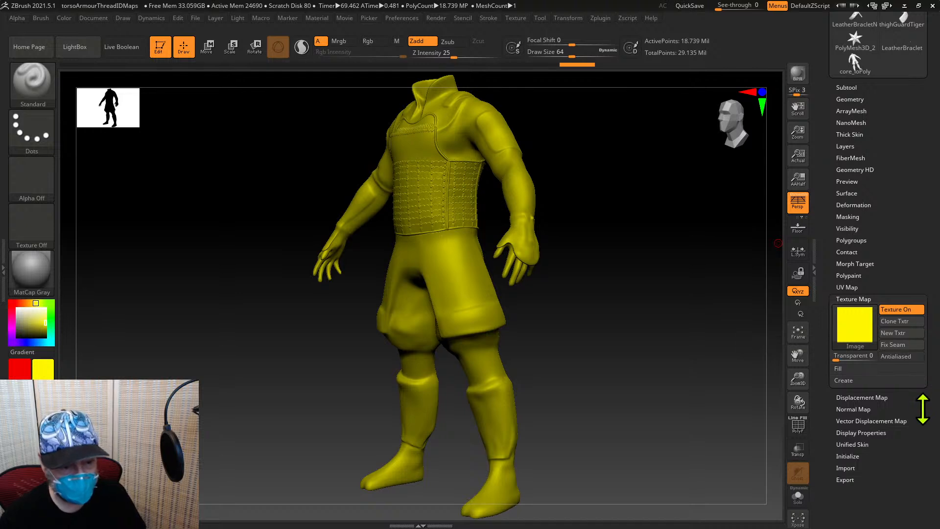
{"action": "key", "text": "ctrl"}
{"action": "key", "text": "ctrl+z"}
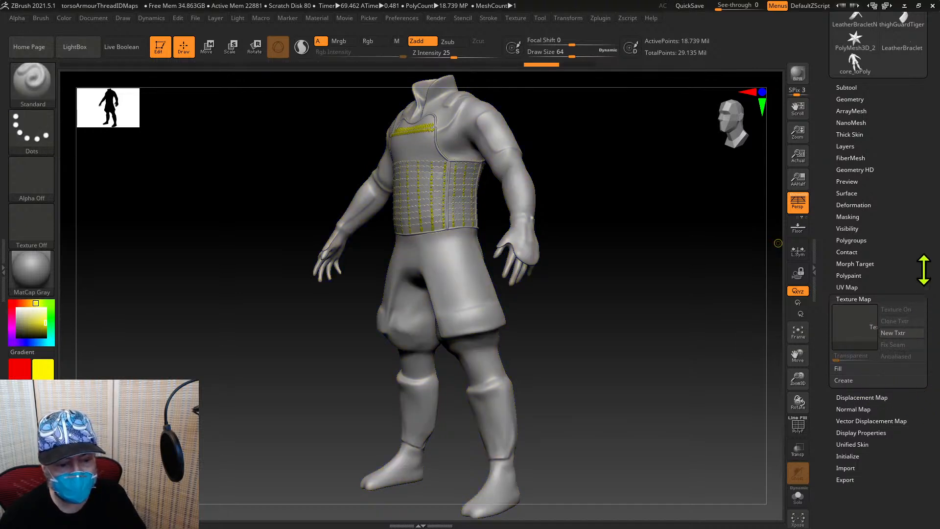
Lower core_loPoly1 to subdivision level 1
{"action": "left_click_drag", "start_coordinate": [921, 274], "coordinate": [934, 316]}
{"action": "left_click", "coordinate": [851, 177]}
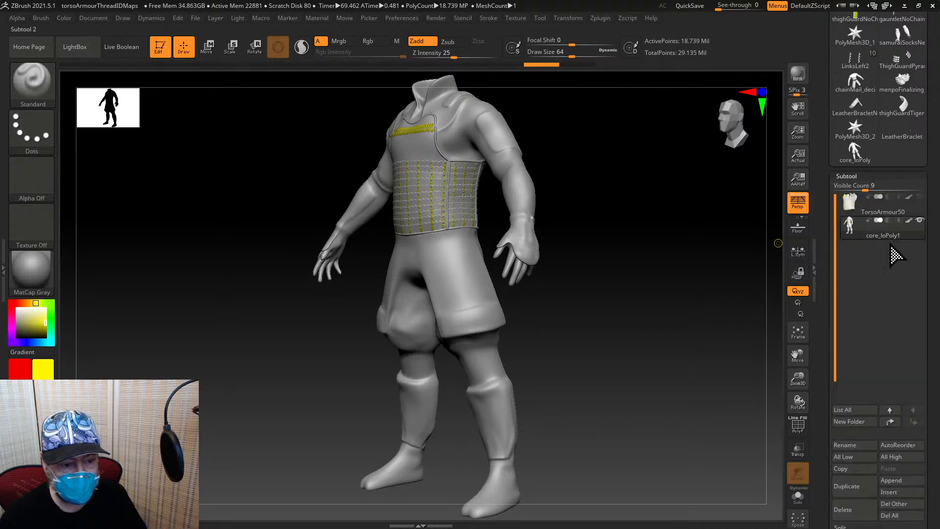
{"action": "left_click_drag", "start_coordinate": [918, 381], "coordinate": [908, 245]}
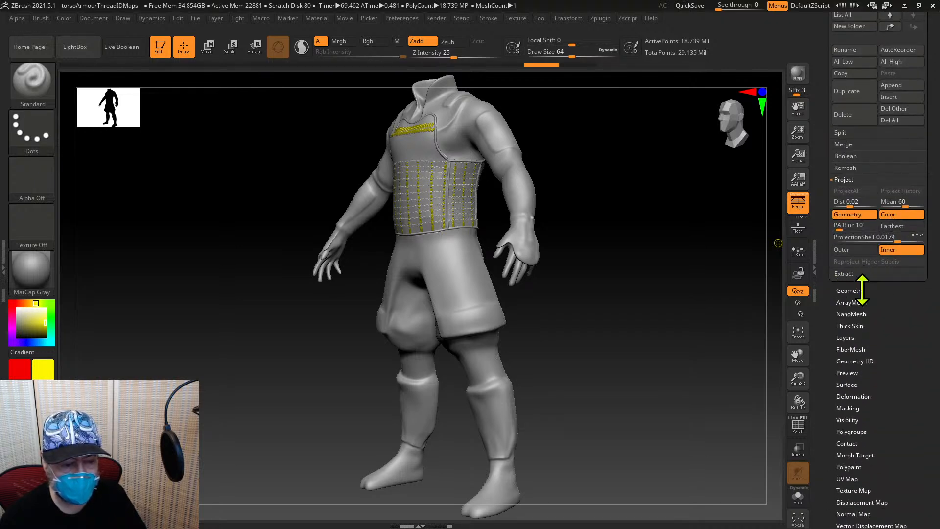
{"action": "left_click", "coordinate": [862, 290]}
{"action": "left_click_drag", "start_coordinate": [877, 263], "coordinate": [931, 331]}
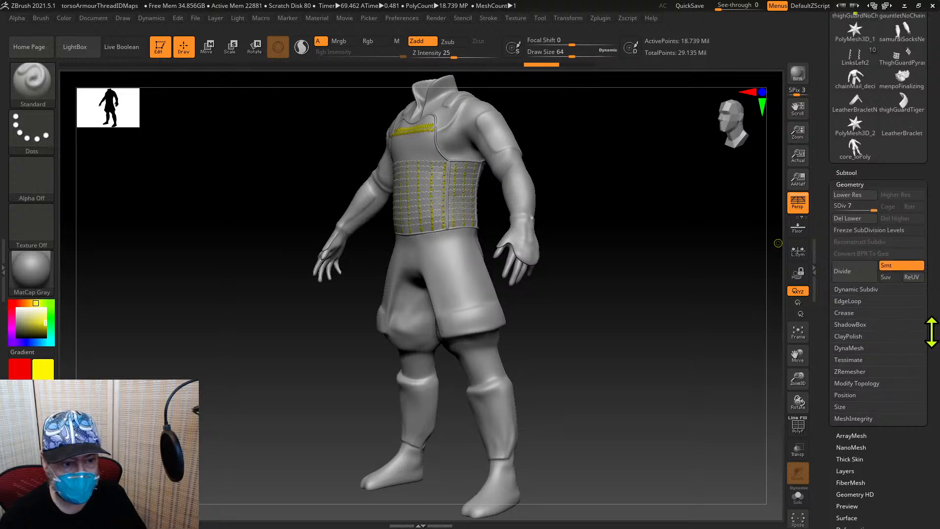
{"action": "left_click", "coordinate": [846, 174]}
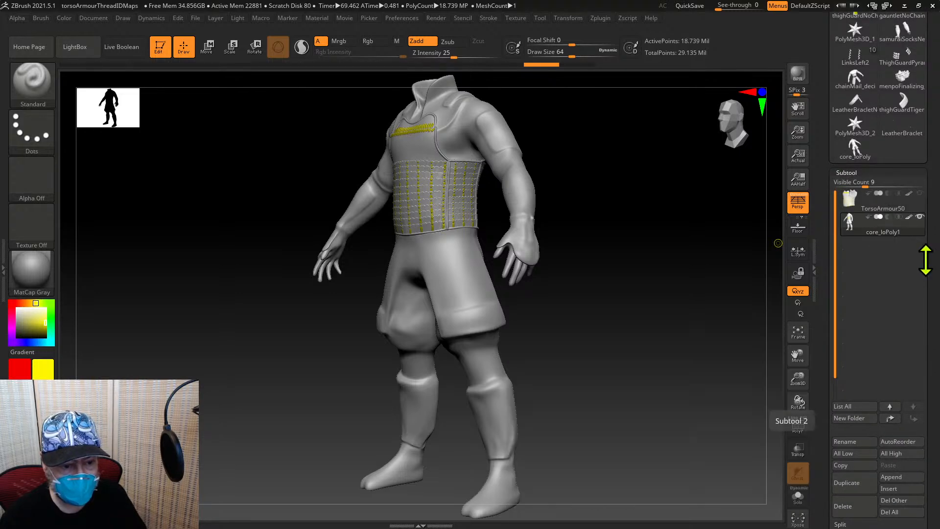
{"action": "left_click_drag", "start_coordinate": [923, 263], "coordinate": [911, 142]}
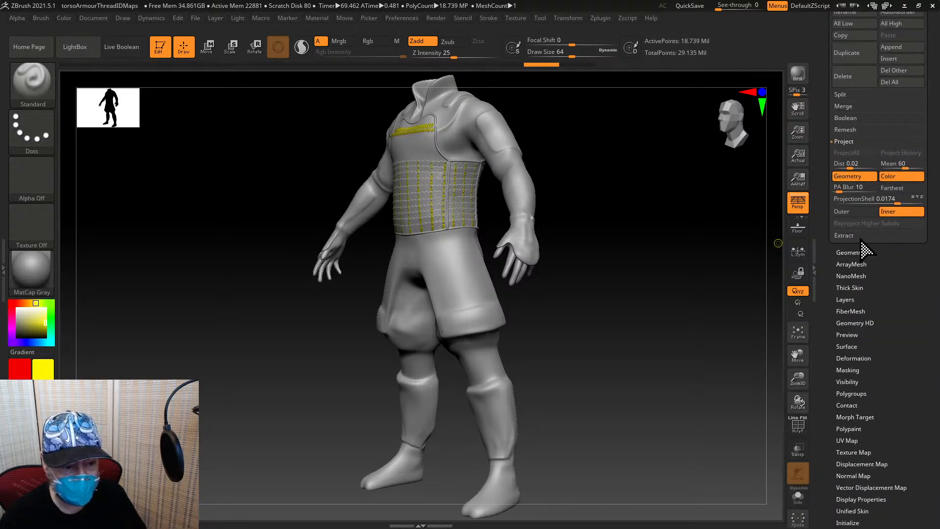
{"action": "left_click_drag", "start_coordinate": [851, 255], "coordinate": [907, 236]}
{"action": "left_click_drag", "start_coordinate": [909, 193], "coordinate": [917, 295]}
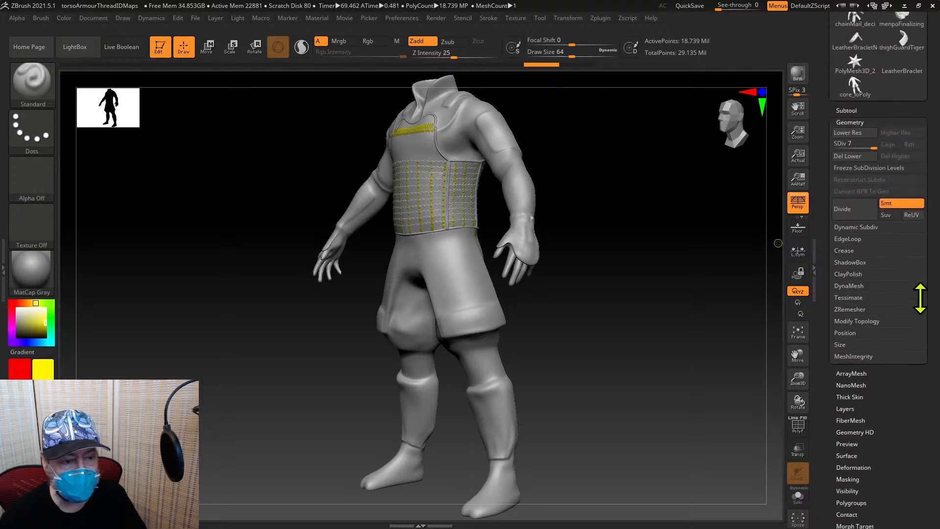
{"action": "left_click", "coordinate": [834, 148]}
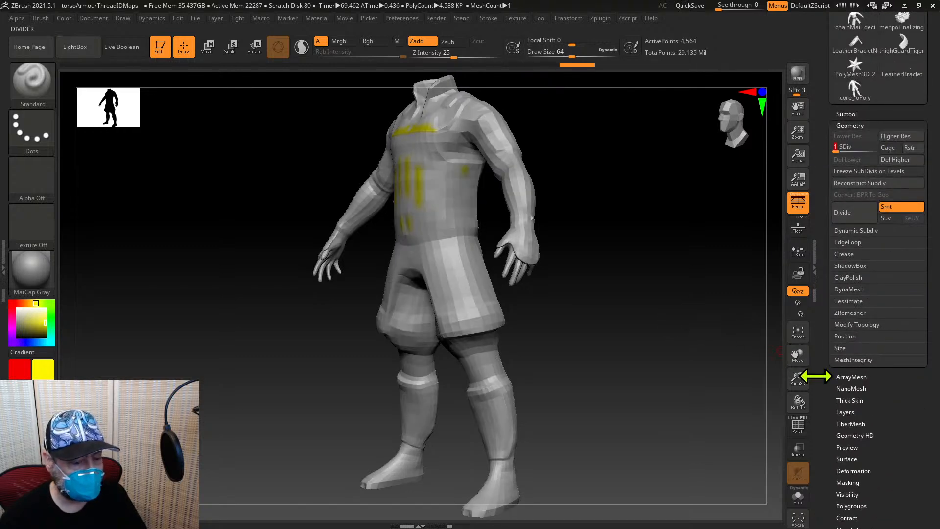
{"action": "left_click_drag", "start_coordinate": [799, 382], "coordinate": [742, 380]}
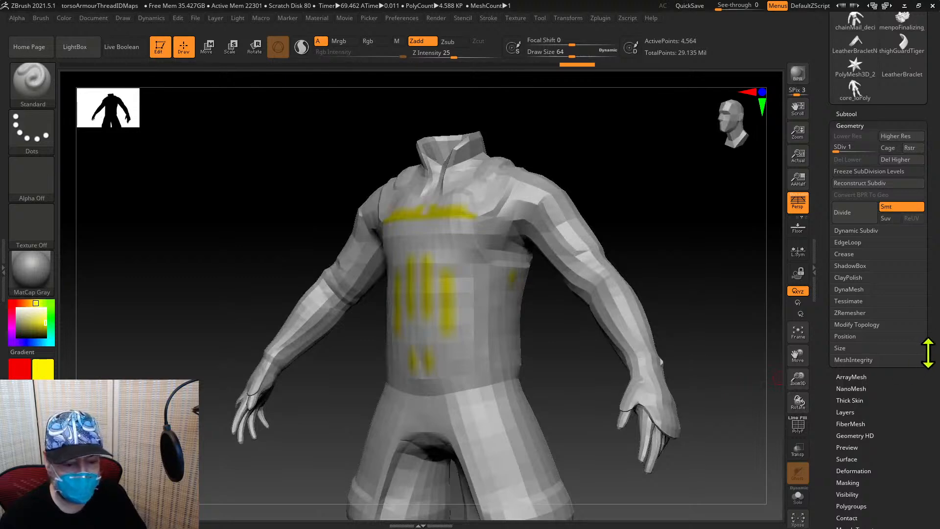
Return core_loPoly1 to subdivision level 7
{"action": "left_click_drag", "start_coordinate": [925, 353], "coordinate": [916, 331]}
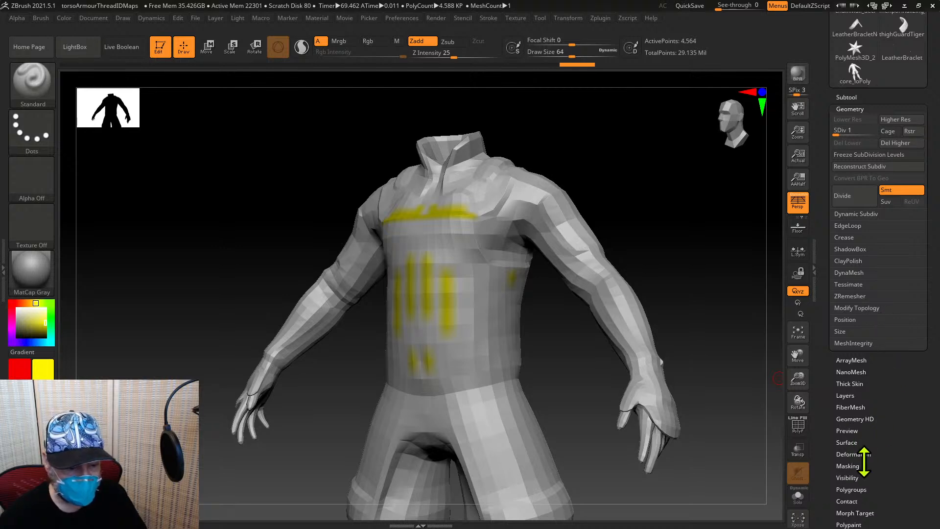
{"action": "left_click_drag", "start_coordinate": [897, 438], "coordinate": [892, 384]}
{"action": "left_click_drag", "start_coordinate": [884, 333], "coordinate": [898, 402]}
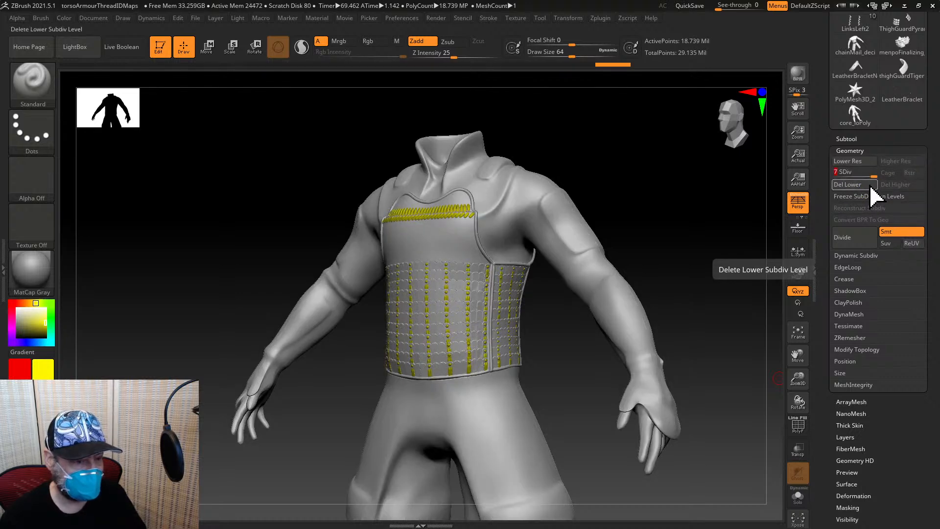
Lower core_loPoly1 to subdivision level 1, try creating a new texture map for it, and undo the attempt
{"action": "left_click_drag", "start_coordinate": [872, 177], "coordinate": [833, 178]}
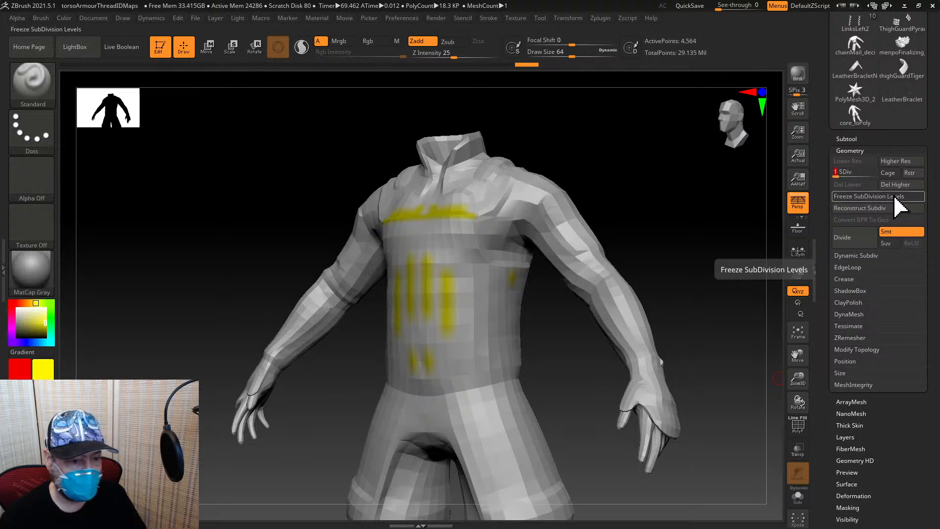
{"action": "left_click_drag", "start_coordinate": [927, 203], "coordinate": [931, 142]}
{"action": "scroll", "coordinate": [927, 144], "scroll_direction": "down", "scroll_amount": 4}
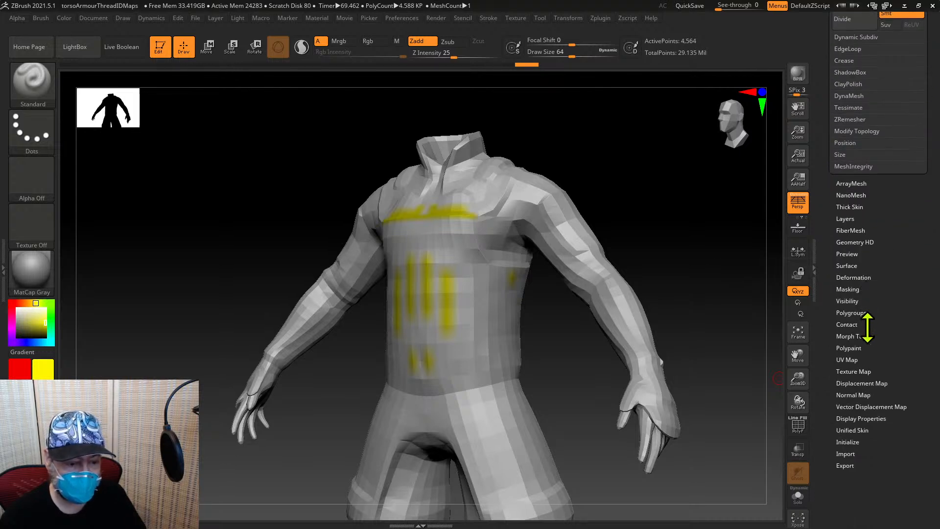
{"action": "left_click", "coordinate": [856, 371]}
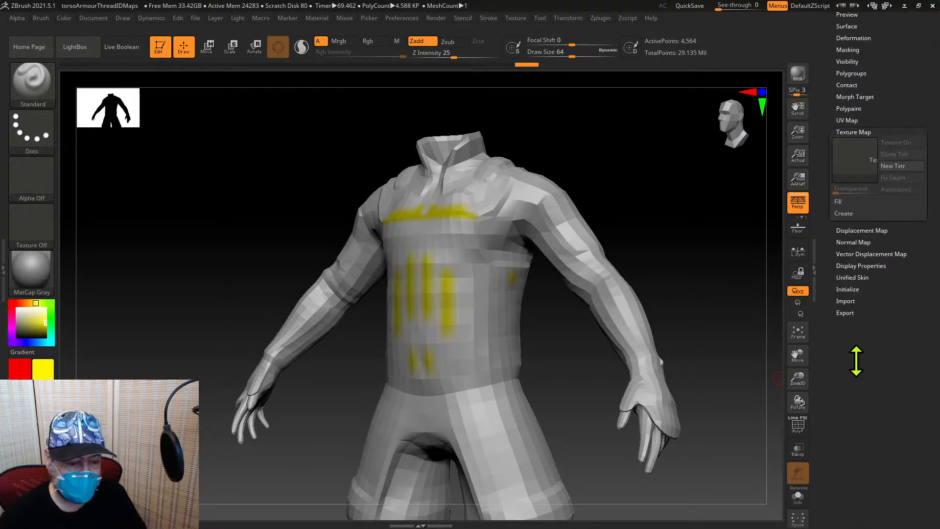
{"action": "scroll", "coordinate": [863, 405], "scroll_direction": "up", "scroll_amount": 5}
{"action": "left_click", "coordinate": [843, 329]}
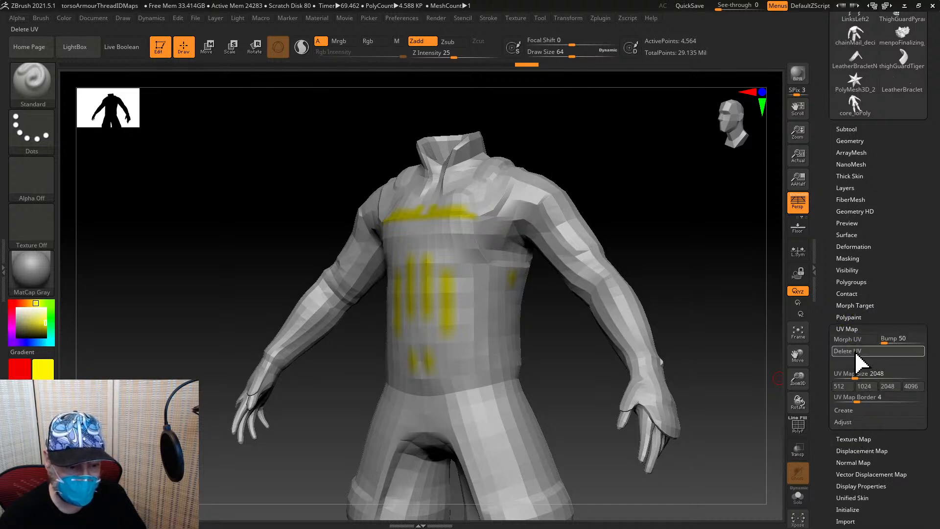
{"action": "left_click", "coordinate": [846, 400]}
{"action": "left_click", "coordinate": [848, 438]}
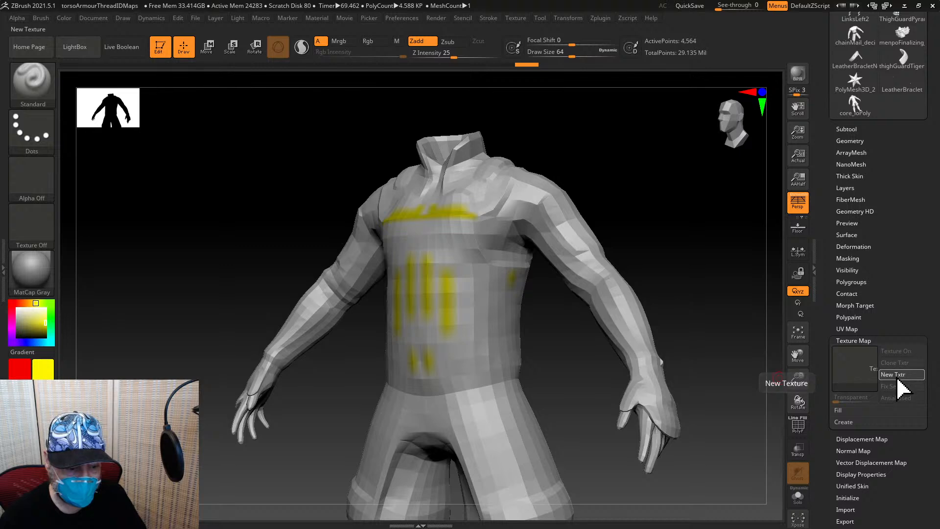
{"action": "left_click", "coordinate": [898, 377]}
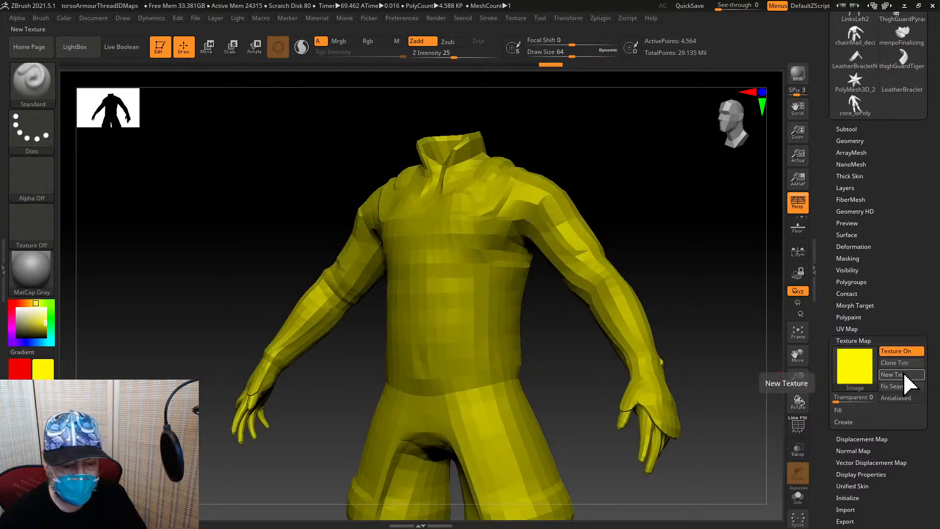
{"action": "key", "text": "ctrl+z"}
Examine core_loPoly1's subtool entry, projection options and geometry settings
{"action": "mouse_move", "coordinate": [898, 289]}
{"action": "left_mouse_down"}
{"action": "mouse_move", "coordinate": [893, 343]}
{"action": "mouse_move", "coordinate": [919, 293]}
{"action": "mouse_move", "coordinate": [914, 267]}
{"action": "left_mouse_up"}
{"action": "left_click", "coordinate": [857, 247]}
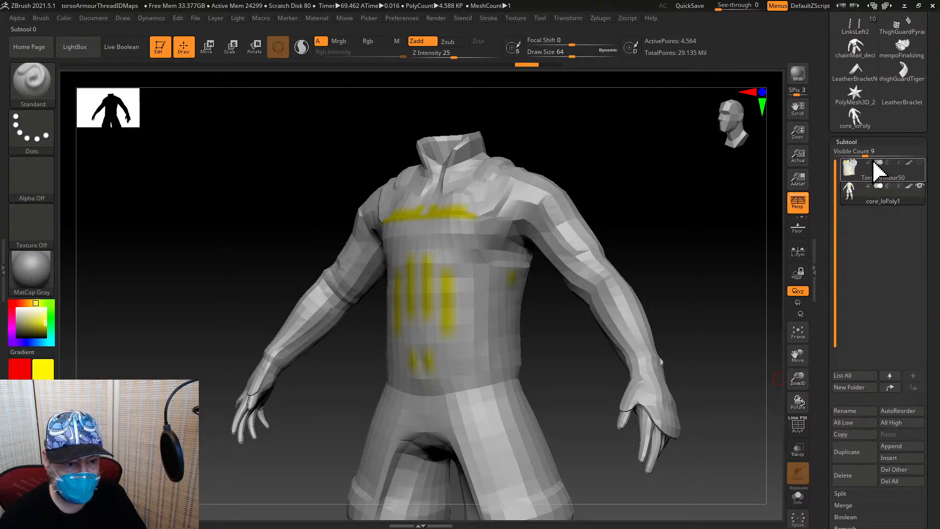
{"action": "left_click_drag", "start_coordinate": [935, 477], "coordinate": [932, 379]}
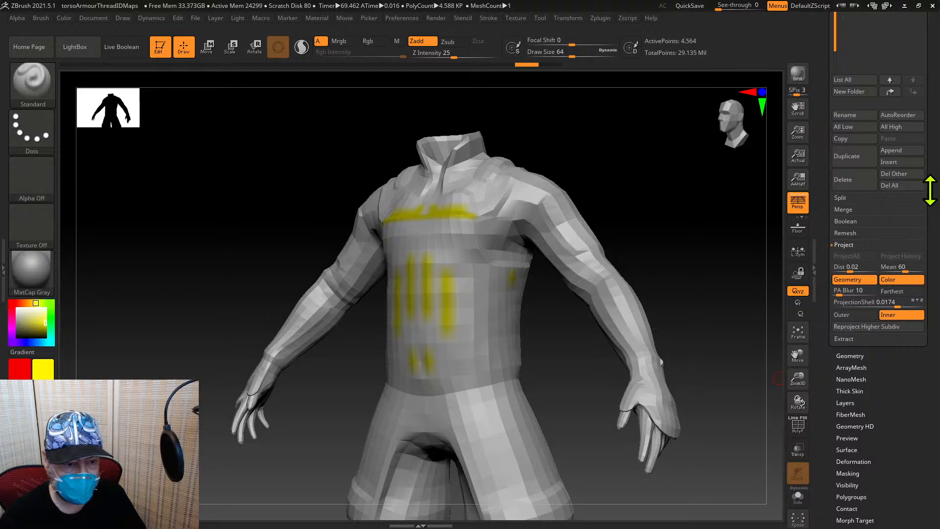
{"action": "scroll", "coordinate": [928, 245], "scroll_direction": "up", "scroll_amount": 3}
{"action": "scroll", "coordinate": [927, 245], "scroll_direction": "up", "scroll_amount": 1}
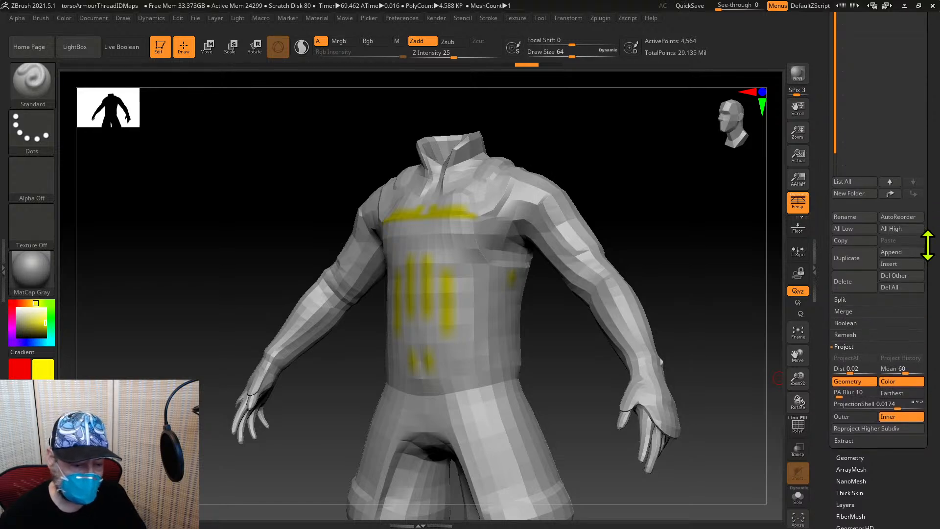
{"action": "scroll", "coordinate": [927, 244], "scroll_direction": "up", "scroll_amount": 5}
{"action": "scroll", "coordinate": [924, 262], "scroll_direction": "down", "scroll_amount": 12}
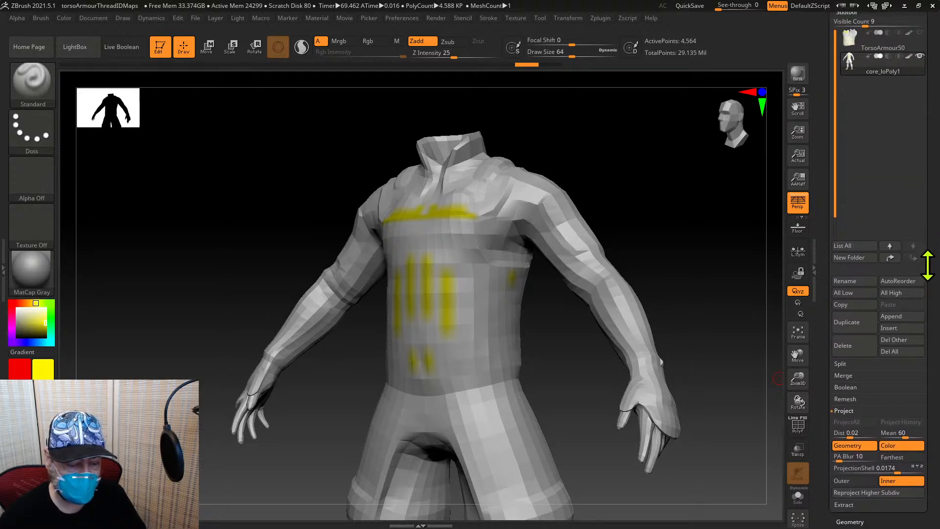
{"action": "scroll", "coordinate": [856, 337], "scroll_direction": "down", "scroll_amount": 16}
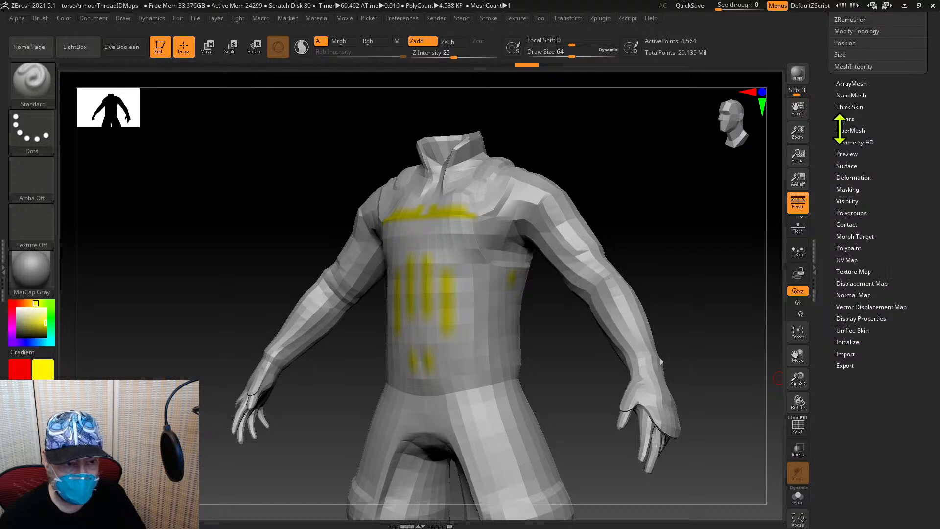
{"action": "scroll", "coordinate": [922, 169], "scroll_direction": "up", "scroll_amount": 17}
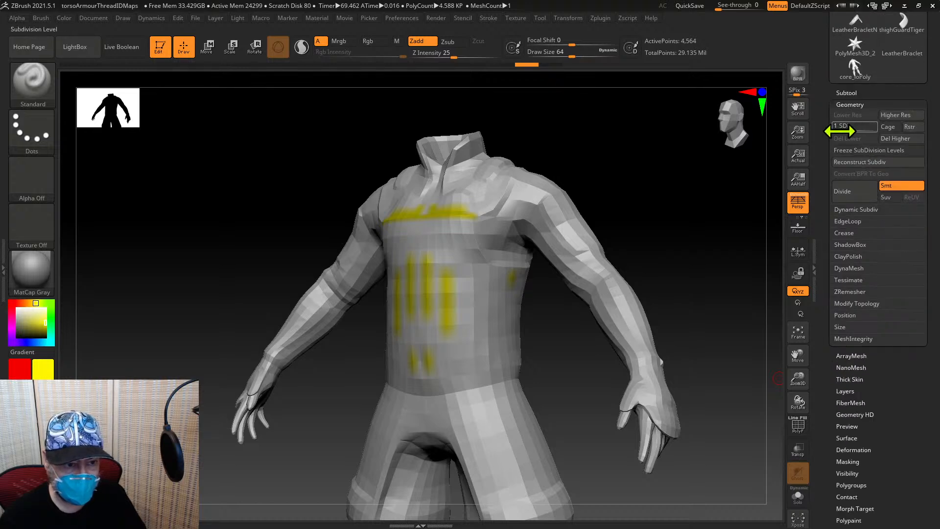
Raise core_loPoly1 back to subdivision level 7 and open its texture map settings
{"action": "left_click_drag", "start_coordinate": [884, 138], "coordinate": [917, 214]}
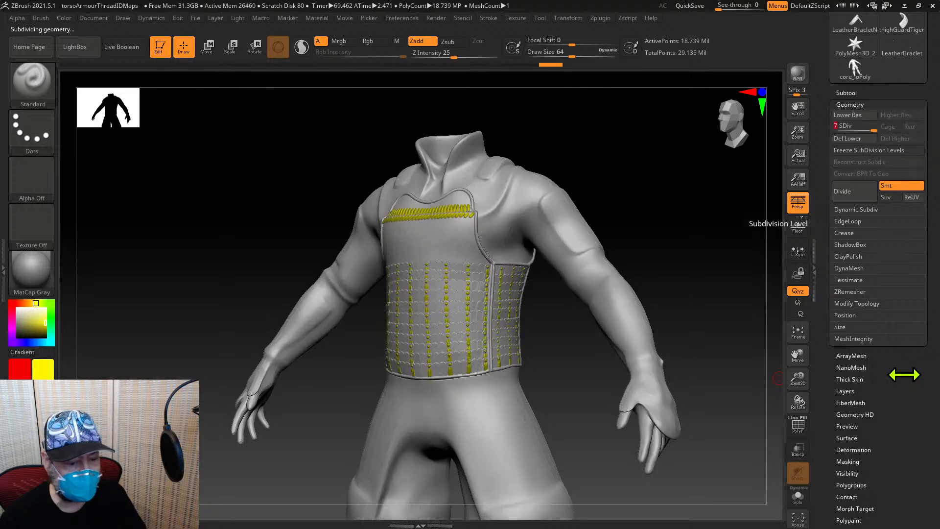
{"action": "left_click_drag", "start_coordinate": [904, 373], "coordinate": [898, 312]}
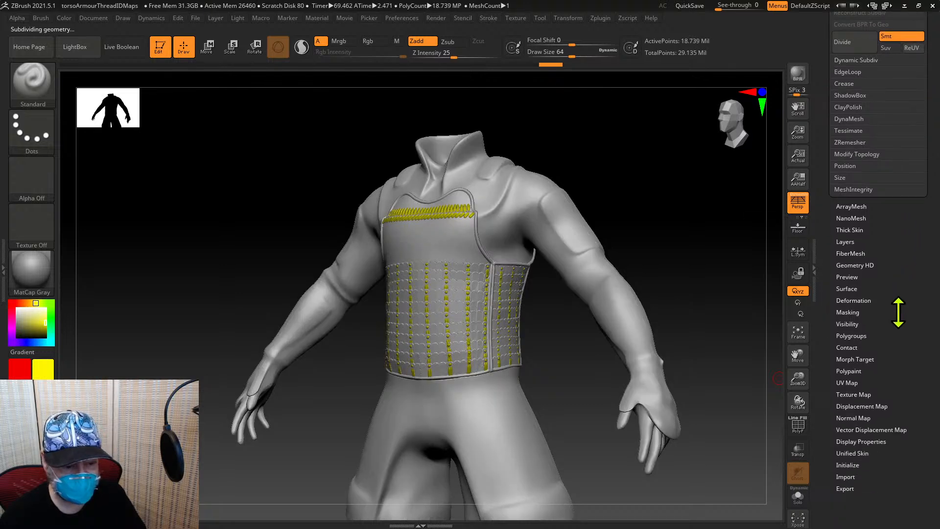
{"action": "left_click", "coordinate": [853, 394]}
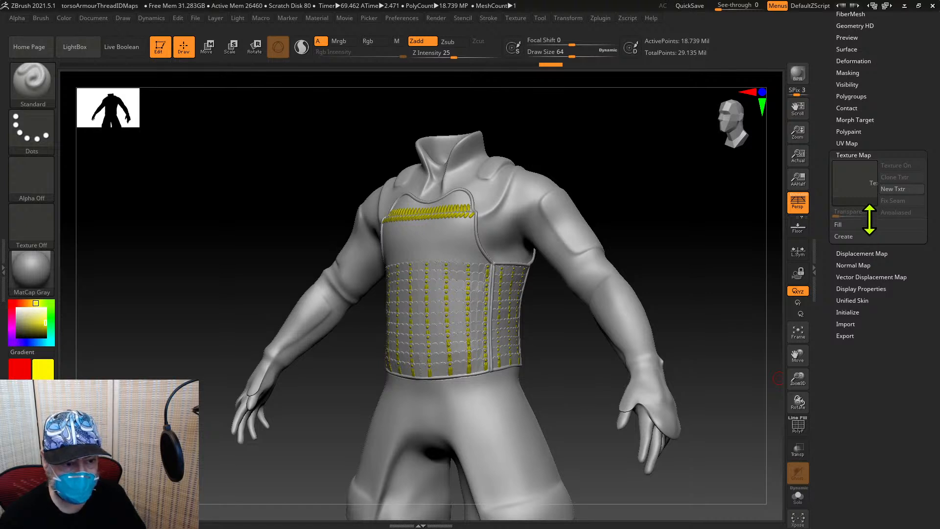
Enable Use Existing UV Seams and disable Symmetry in UV Master, and try to flatten core_loPoly1's UVs
{"action": "left_click", "coordinate": [600, 20]}
{"action": "left_click", "coordinate": [638, 224]}
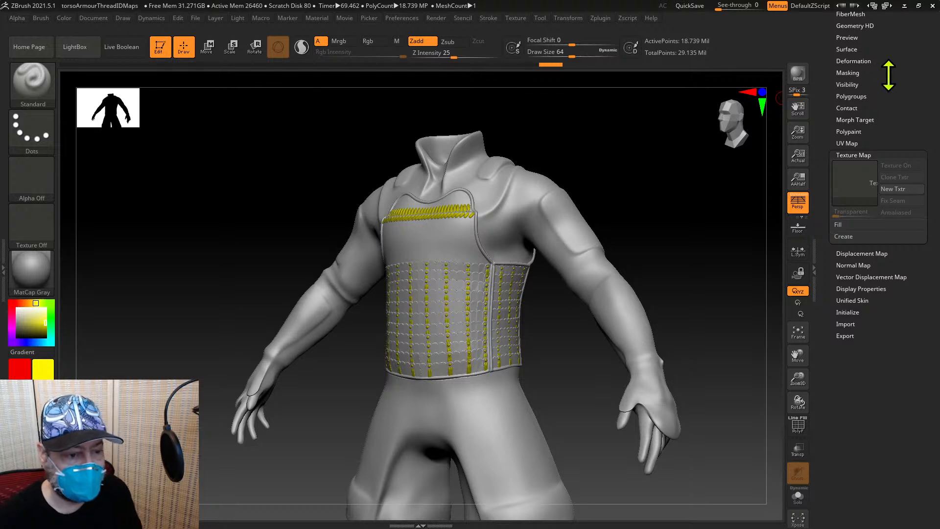
{"action": "scroll", "coordinate": [889, 75], "scroll_direction": "up", "scroll_amount": 7}
{"action": "left_click", "coordinate": [601, 18]}
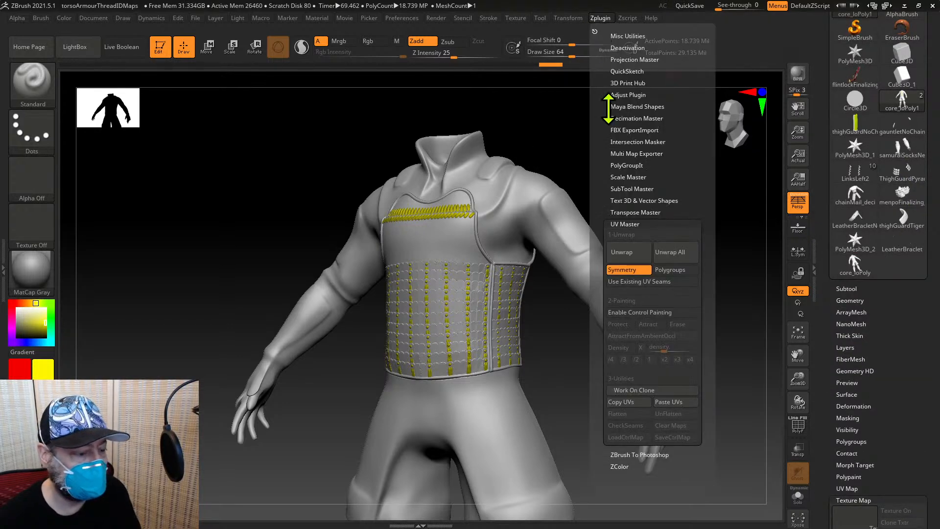
{"action": "left_click", "coordinate": [655, 283]}
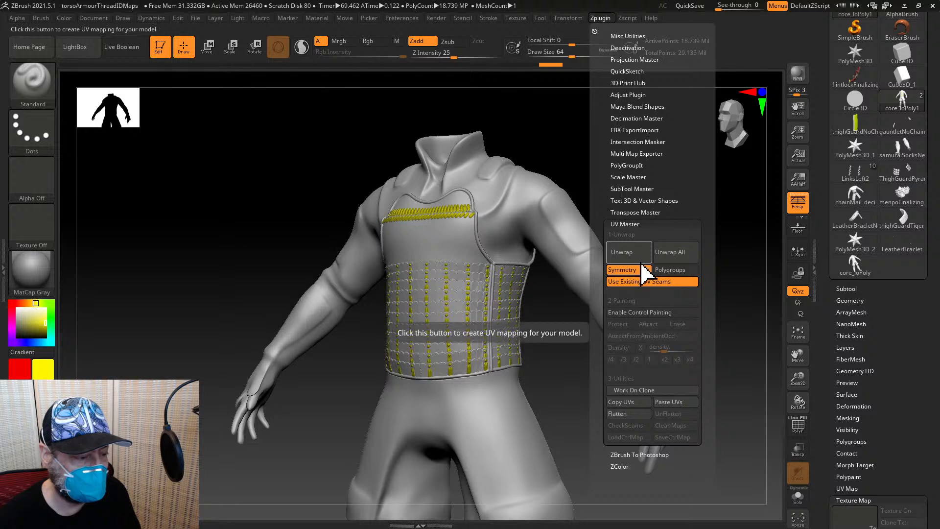
{"action": "left_click", "coordinate": [638, 270]}
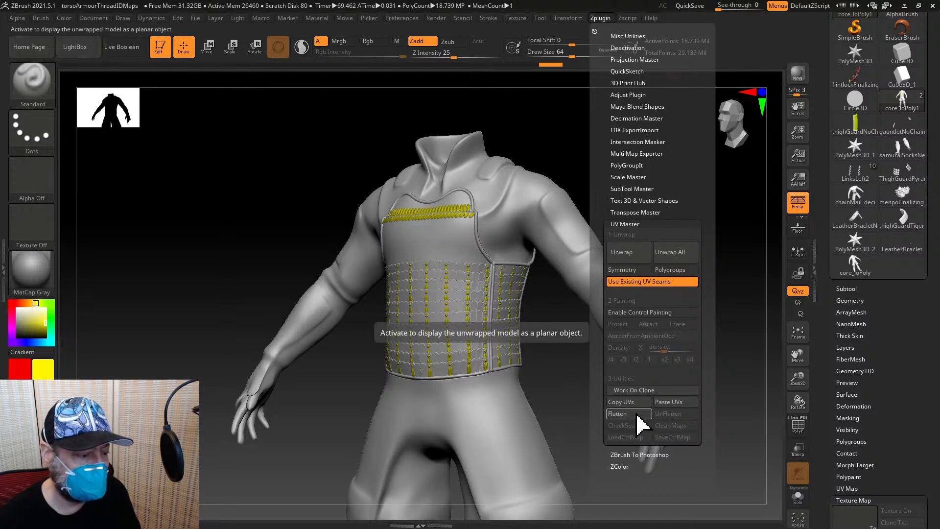
{"action": "left_click", "coordinate": [628, 414]}
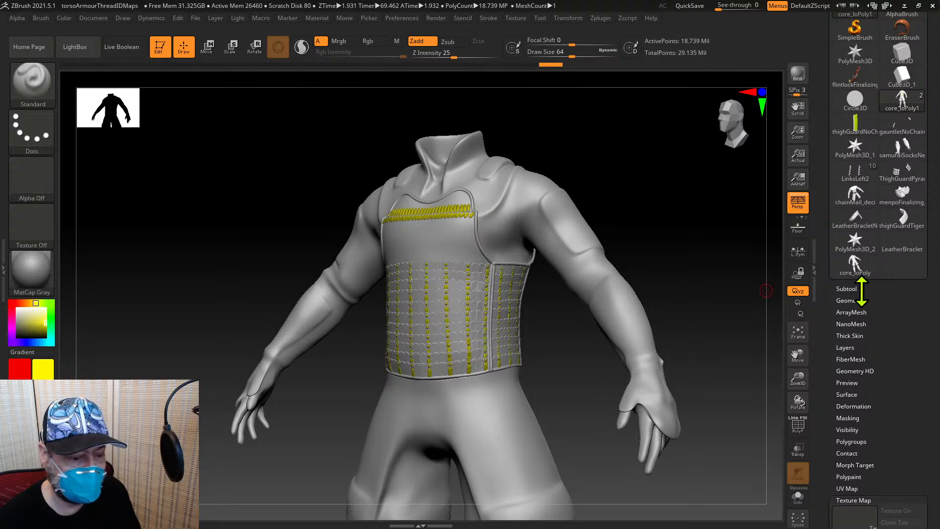
Check the subtool projection options and the UV map settings of core_loPoly1
{"action": "left_click", "coordinate": [847, 288]}
{"action": "left_click_drag", "start_coordinate": [933, 340], "coordinate": [924, 220]}
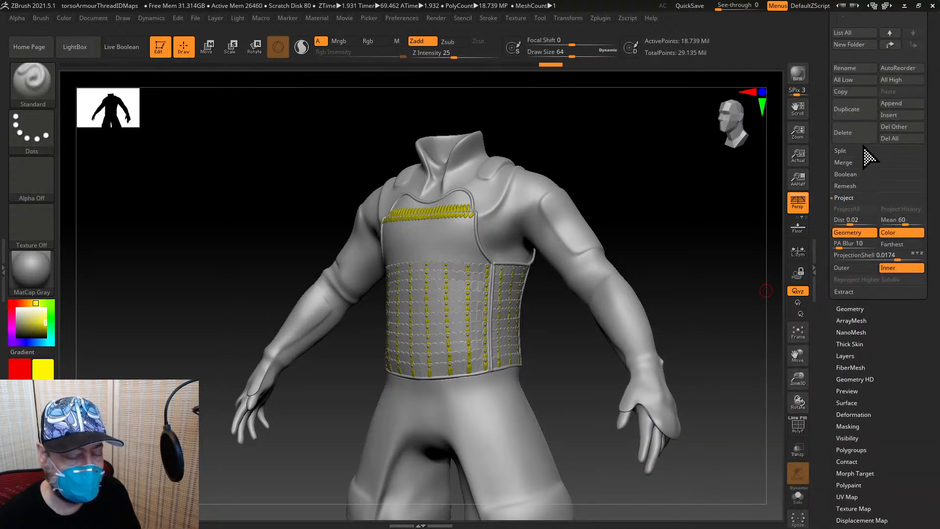
{"action": "left_click_drag", "start_coordinate": [879, 312], "coordinate": [878, 241]}
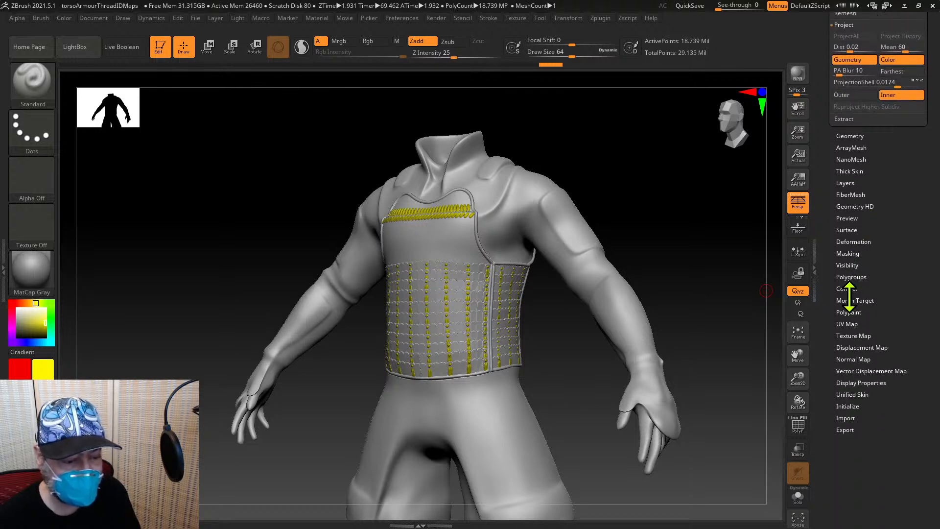
{"action": "left_click", "coordinate": [846, 326]}
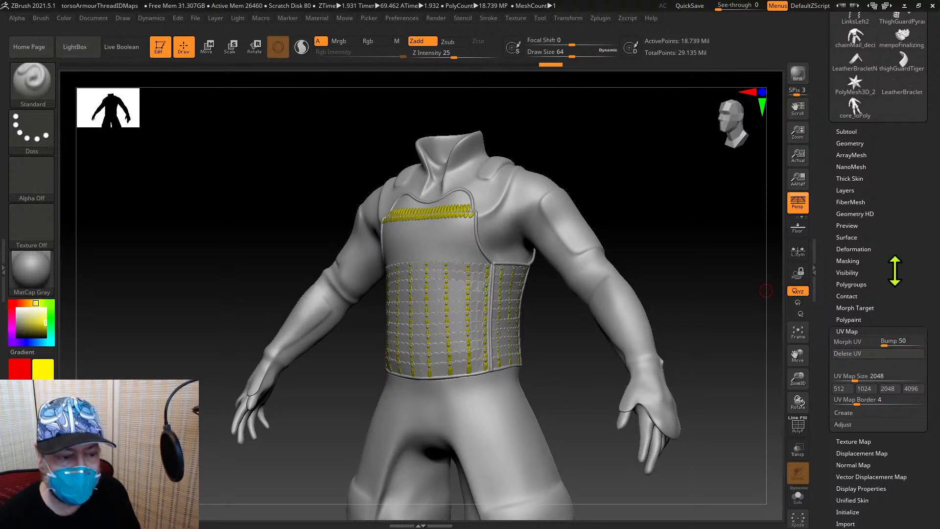
{"action": "left_click_drag", "start_coordinate": [893, 256], "coordinate": [888, 311]}
{"action": "left_click_drag", "start_coordinate": [887, 200], "coordinate": [887, 452]}
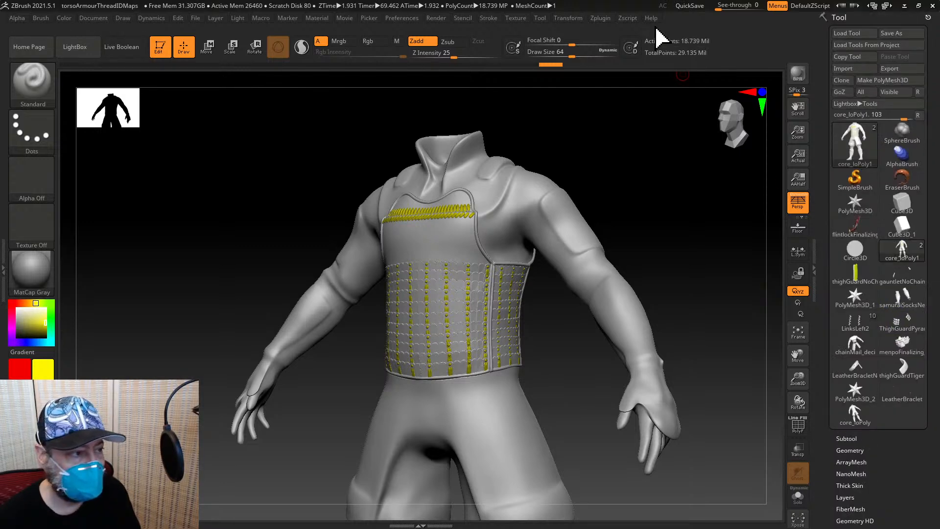
{"action": "left_click", "coordinate": [596, 19]}
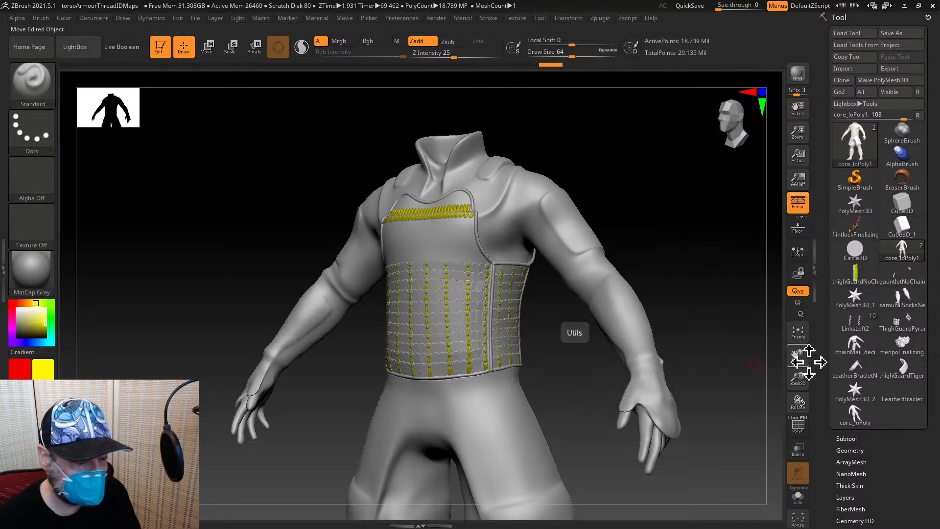
Set core_loPoly1 to subdivision level 1 and try to flatten its UVs with UV Master
{"action": "left_click", "coordinate": [850, 438]}
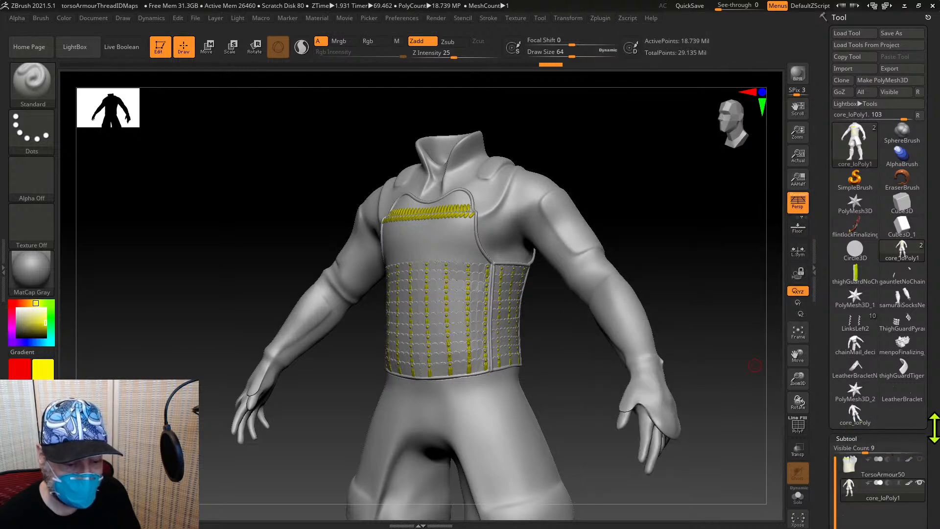
{"action": "left_click_drag", "start_coordinate": [936, 430], "coordinate": [921, 291]}
{"action": "left_click", "coordinate": [845, 350]}
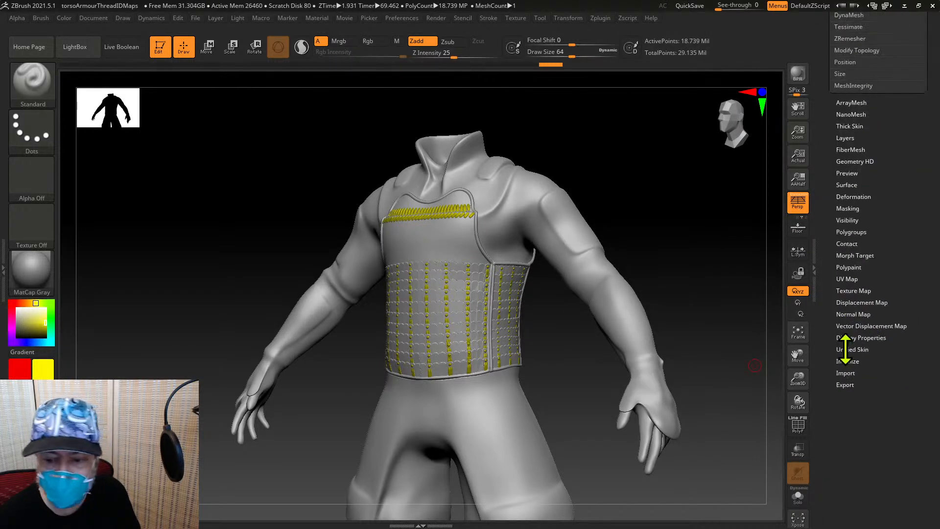
{"action": "left_click_drag", "start_coordinate": [887, 151], "coordinate": [890, 212]}
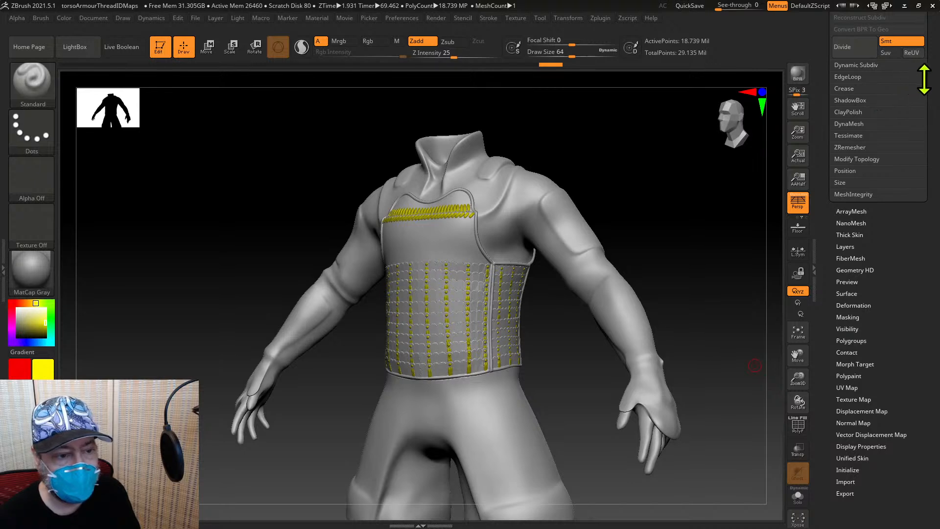
{"action": "left_click_drag", "start_coordinate": [931, 77], "coordinate": [764, 137]}
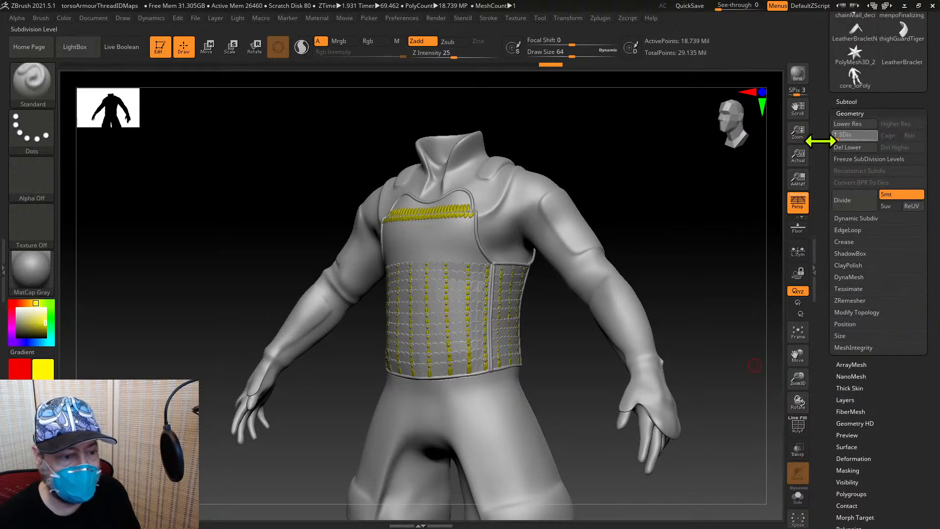
{"action": "left_click", "coordinate": [600, 18]}
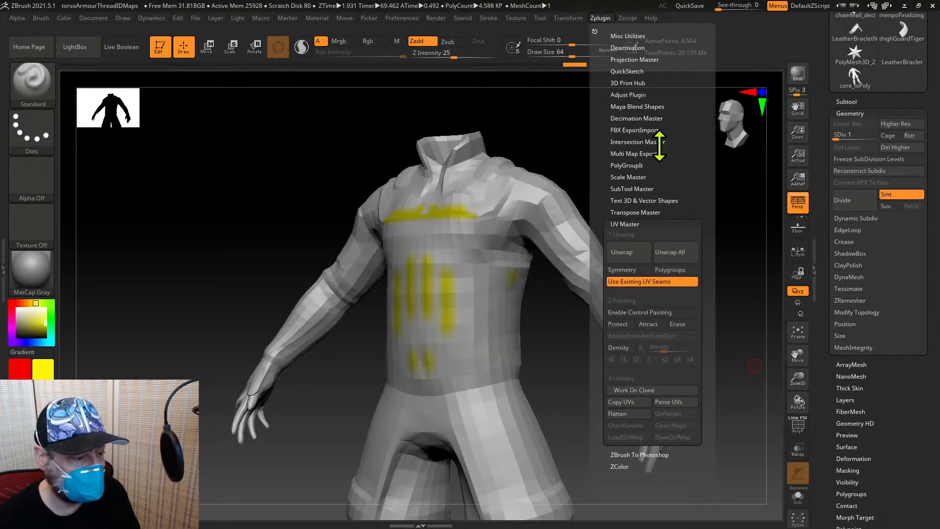
{"action": "left_click", "coordinate": [628, 414]}
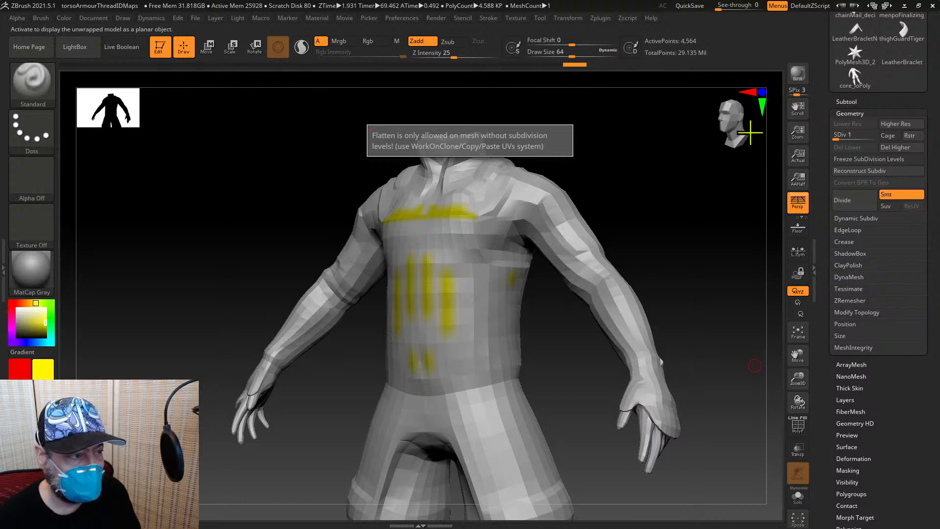
Create a working clone of core_loPoly1 with UV Master's Work On Clone and flatten the clone's UVs
{"action": "left_click", "coordinate": [604, 18]}
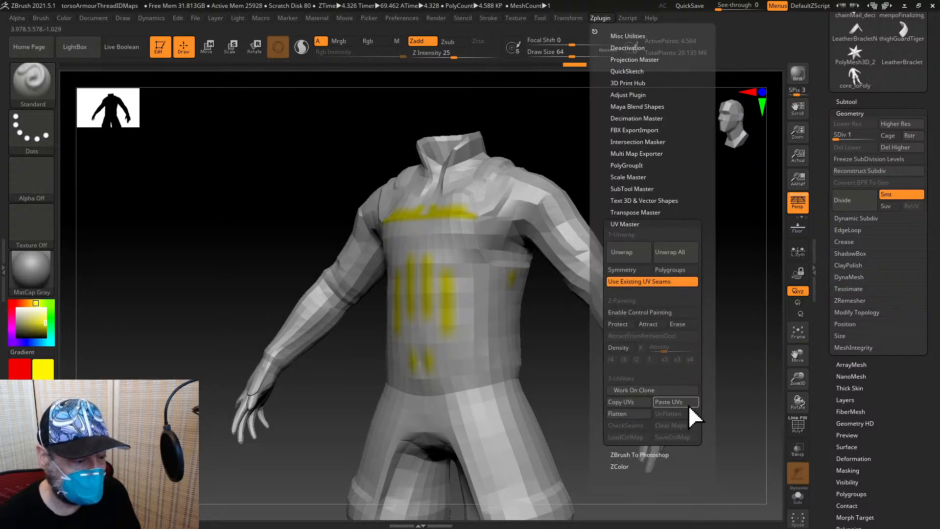
{"action": "left_click", "coordinate": [639, 390]}
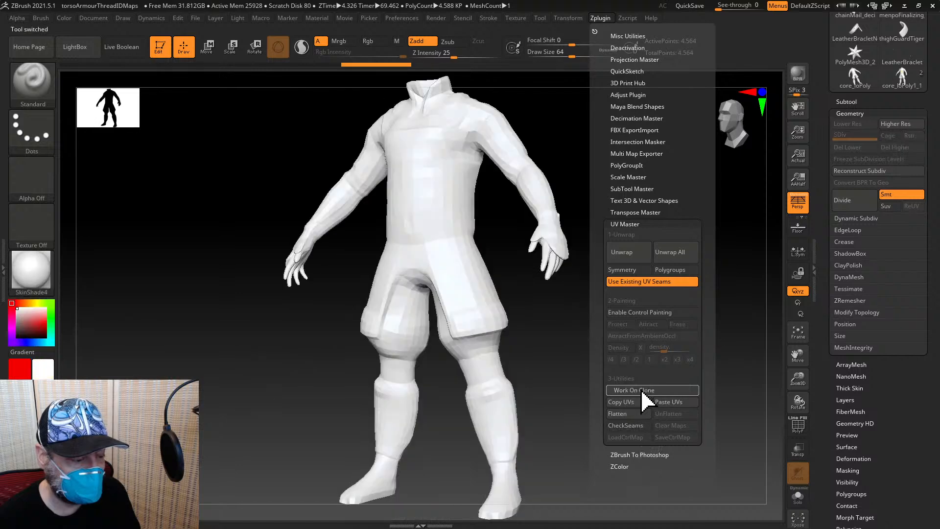
{"action": "left_click", "coordinate": [600, 18]}
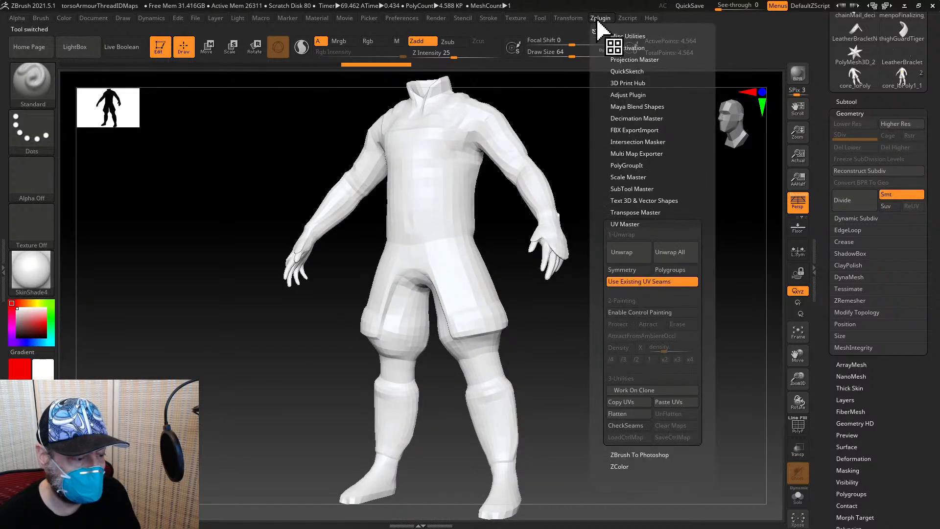
{"action": "left_click", "coordinate": [617, 413]}
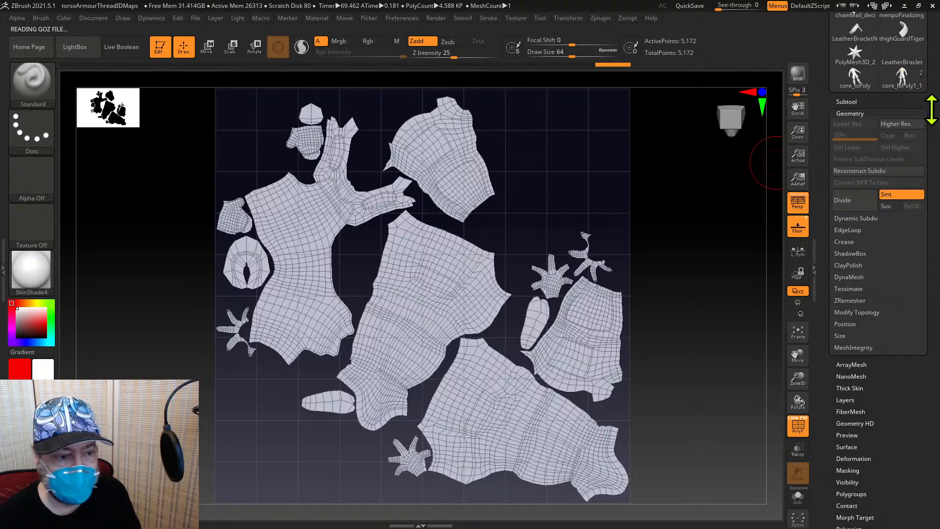
Switch to the core_loPoly mesh, turn it upright and flatten its UVs with UV Master
{"action": "left_click", "coordinate": [852, 83]}
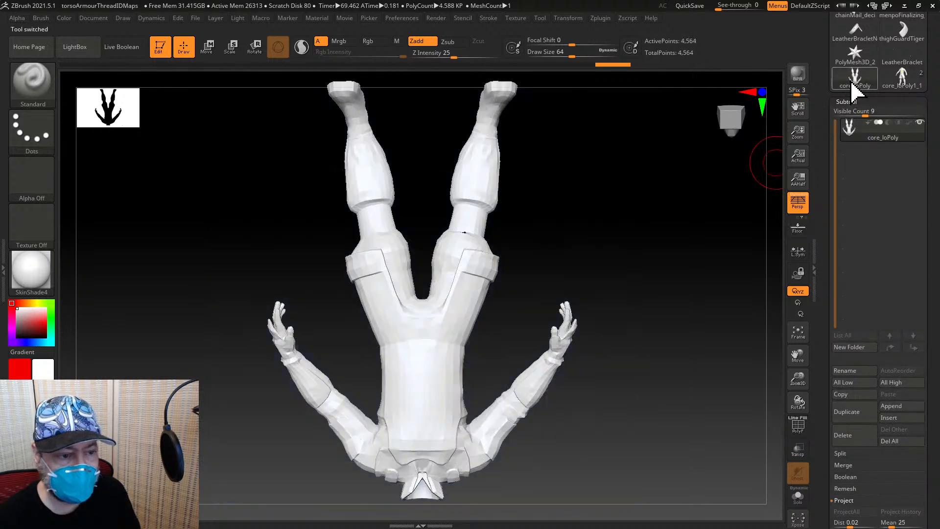
{"action": "left_click_drag", "start_coordinate": [753, 367], "coordinate": [726, 242]}
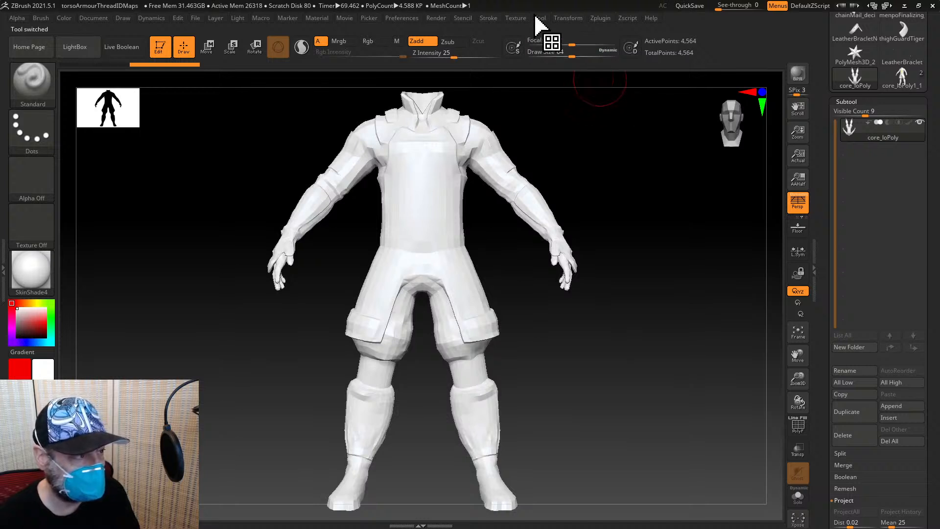
{"action": "left_click", "coordinate": [568, 19]}
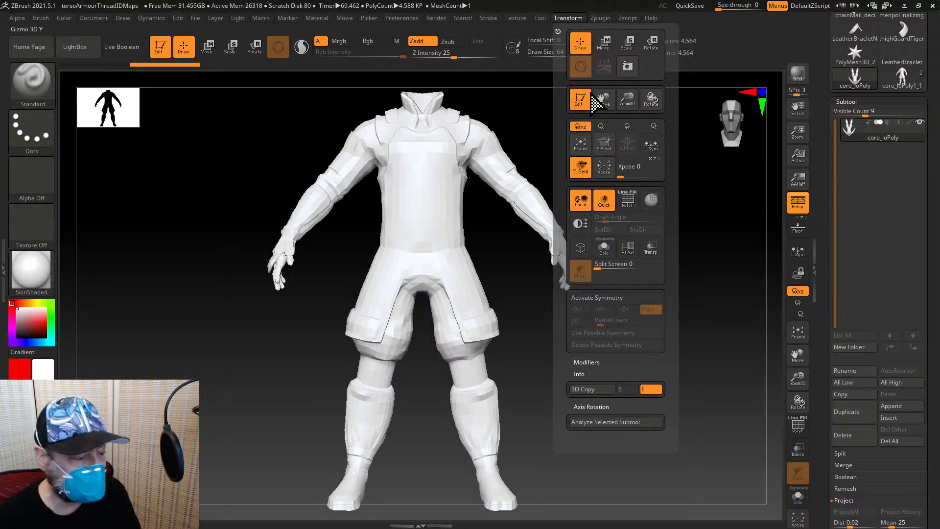
{"action": "left_click", "coordinate": [600, 18]}
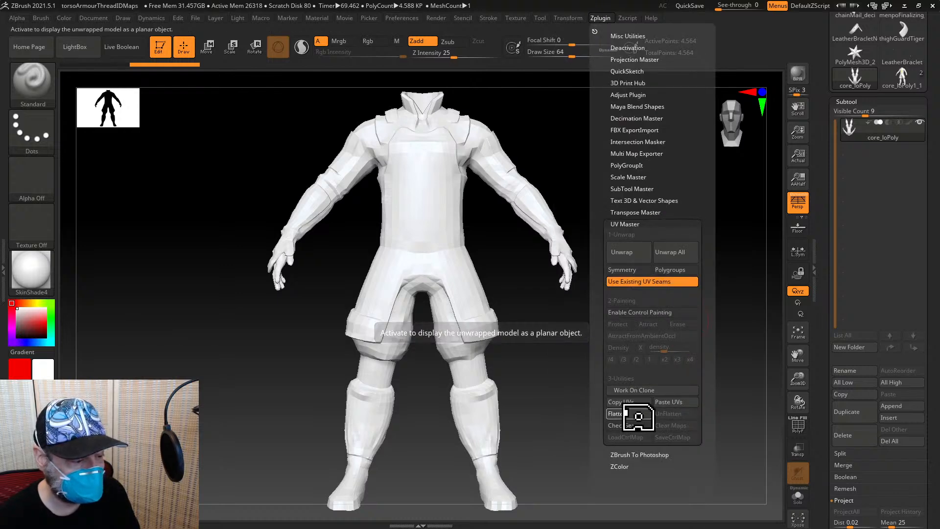
{"action": "left_click", "coordinate": [637, 416]}
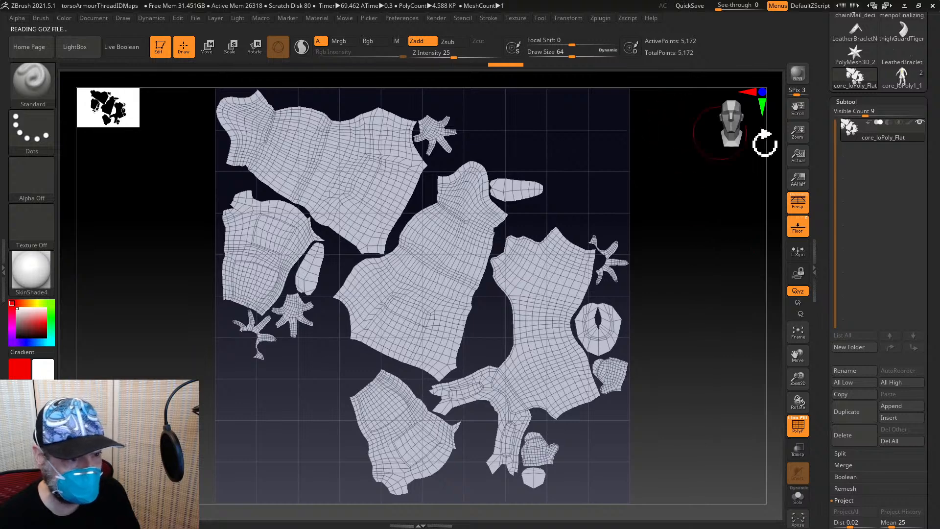
Switch back to the torso armour tool and delete its core_loPoly1_1 subtool
{"action": "left_click", "coordinate": [899, 91]}
{"action": "left_click_drag", "start_coordinate": [929, 204], "coordinate": [932, 154]}
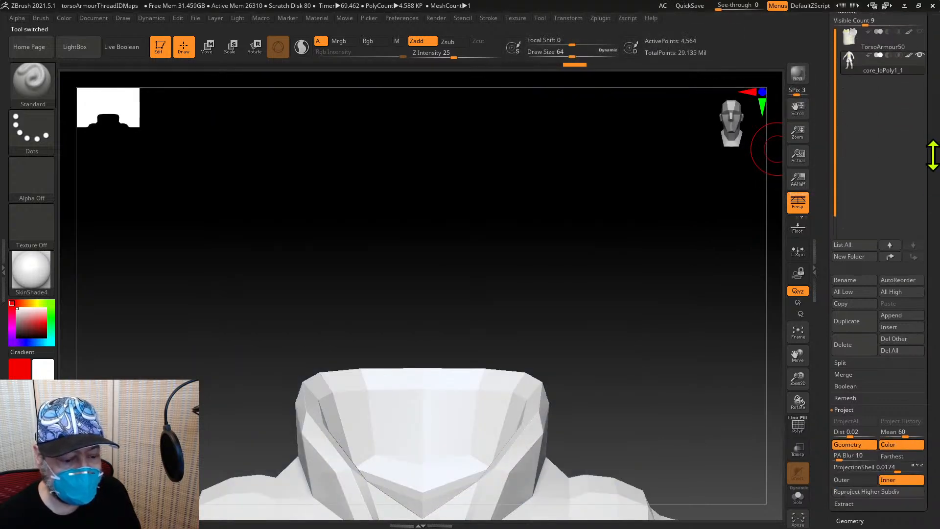
{"action": "left_click", "coordinate": [847, 360]}
{"action": "key", "text": "Escape"}
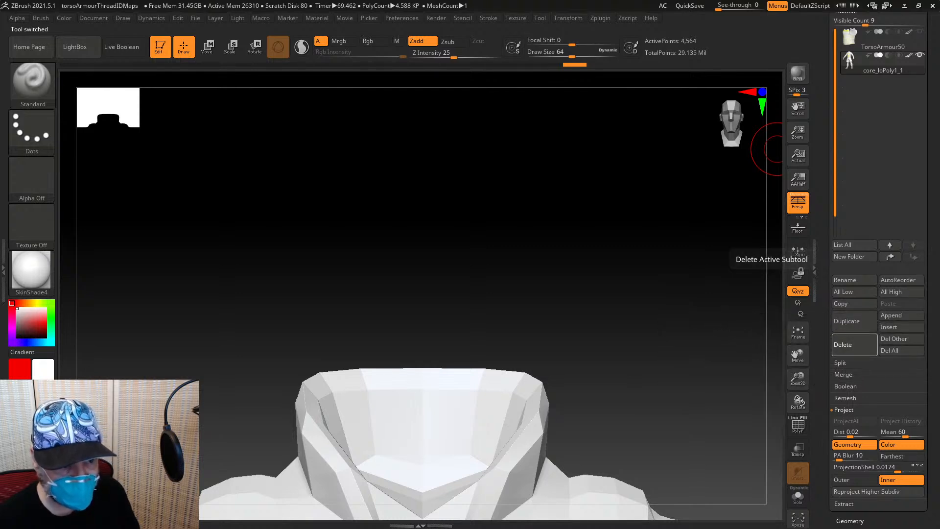
{"action": "left_click_drag", "start_coordinate": [933, 230], "coordinate": [934, 171]}
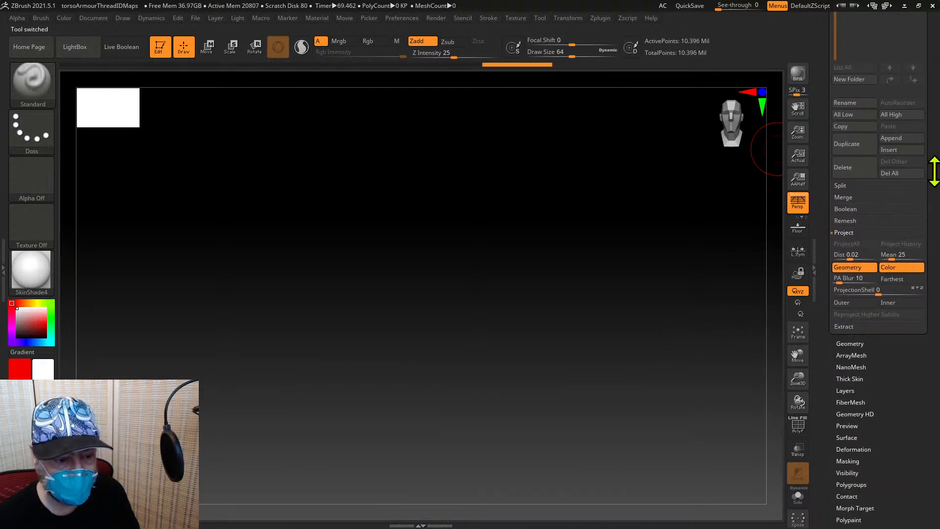
{"action": "left_click", "coordinate": [895, 139]}
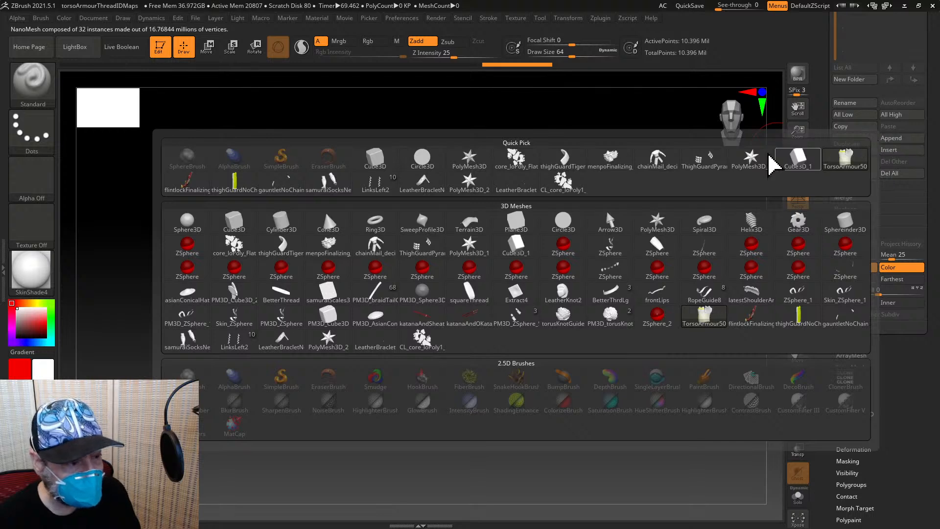
{"action": "mouse_move", "coordinate": [497, 191]}
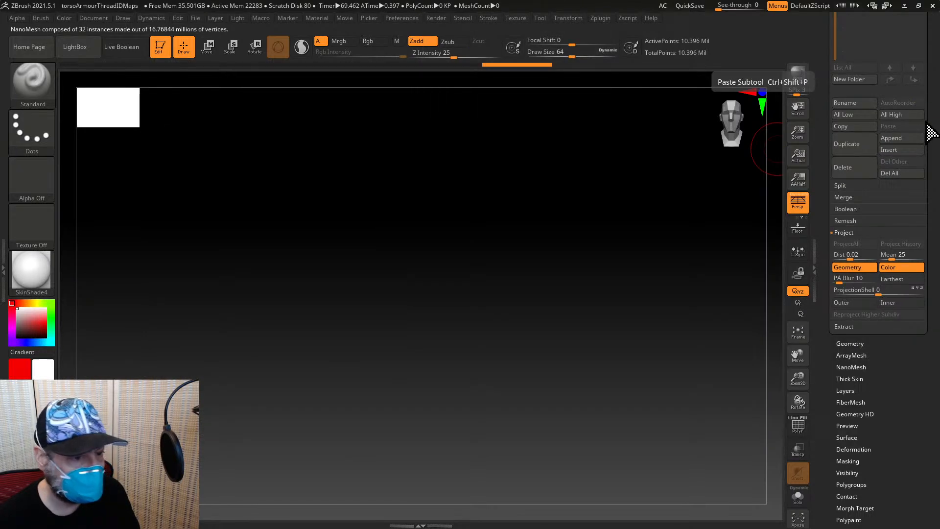
{"action": "left_click_drag", "start_coordinate": [912, 109], "coordinate": [912, 161]}
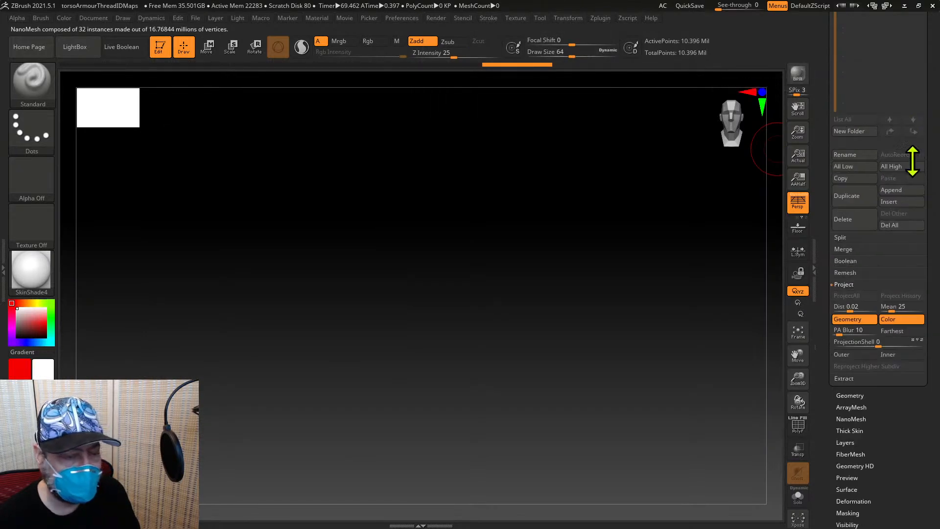
Select the flattened core_loPoly_Flat tool and delete it
{"action": "scroll", "coordinate": [912, 161], "scroll_direction": "up", "scroll_amount": 5}
{"action": "left_click", "coordinate": [855, 203]}
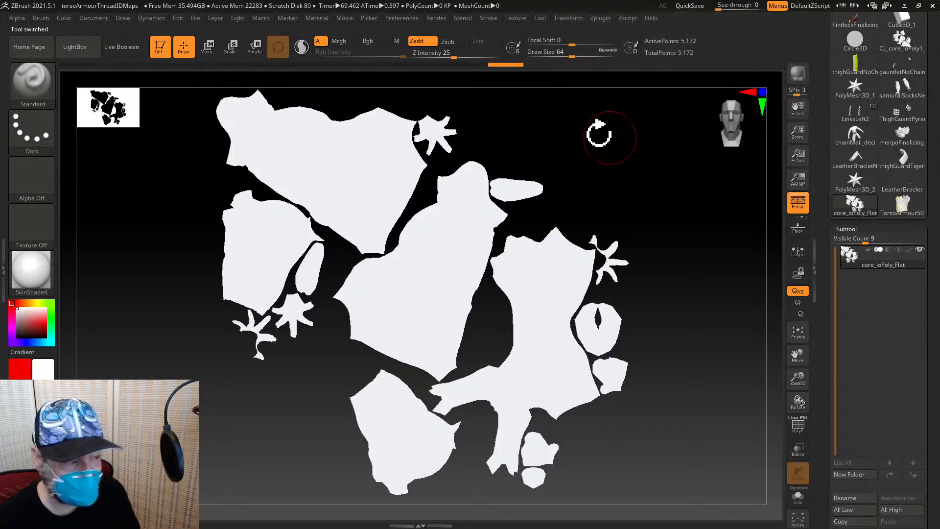
{"action": "left_click", "coordinate": [600, 18]}
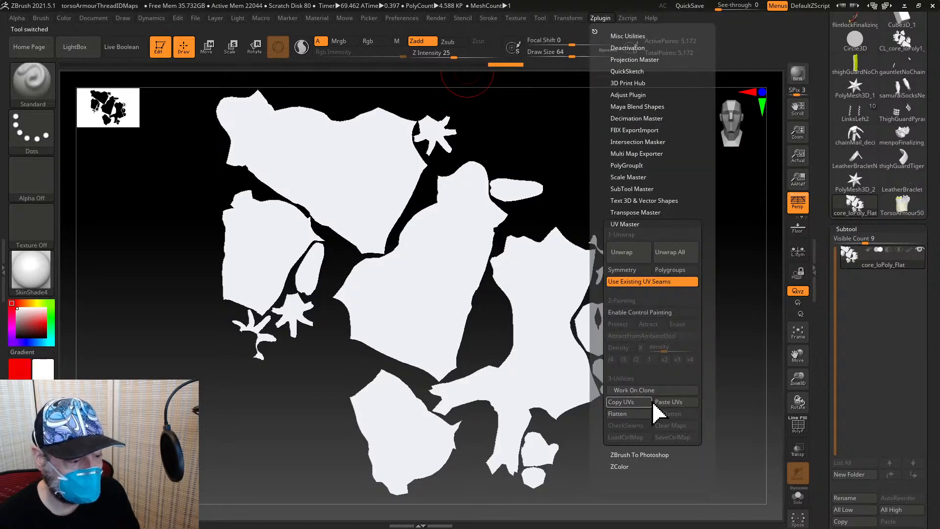
{"action": "mouse_move", "coordinate": [910, 212]}
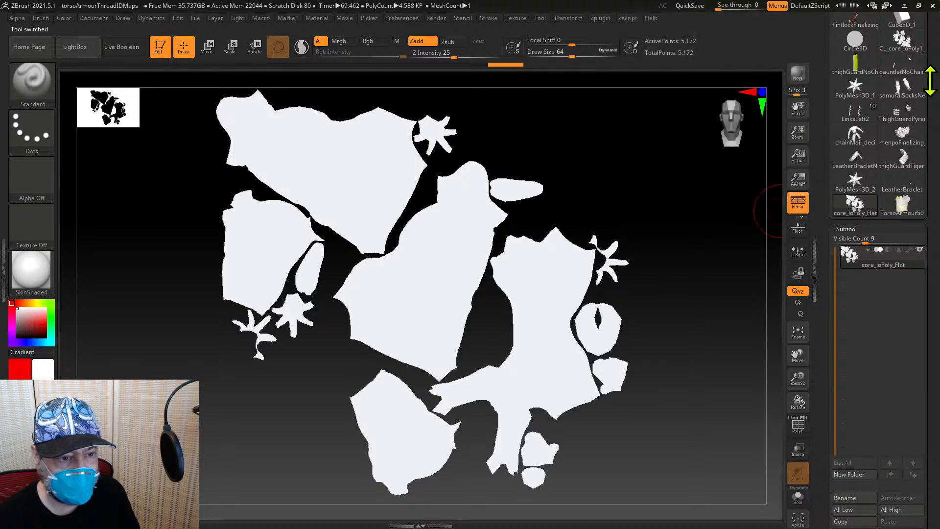
{"action": "left_click_drag", "start_coordinate": [930, 81], "coordinate": [935, 12]}
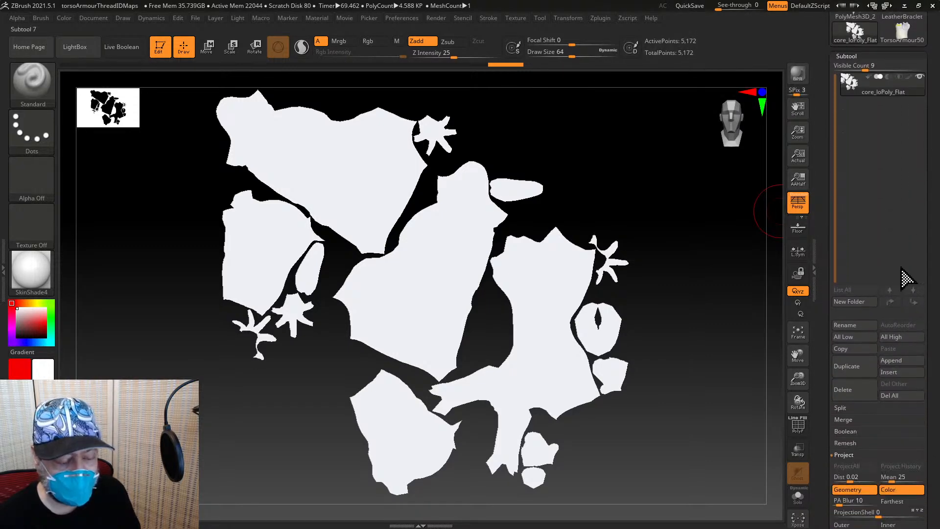
{"action": "left_click", "coordinate": [870, 387]}
Delete the flattened working clone CL_core_loPoly1_Flat and import the core_loPoly mesh again
{"action": "left_click_drag", "start_coordinate": [928, 147], "coordinate": [929, 222]}
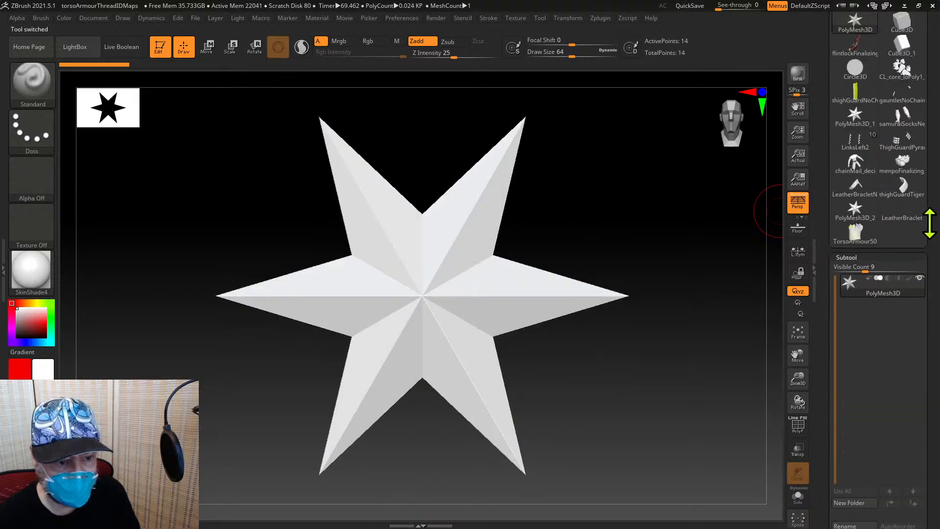
{"action": "left_click", "coordinate": [904, 78]}
{"action": "left_click_drag", "start_coordinate": [929, 204], "coordinate": [929, 127]}
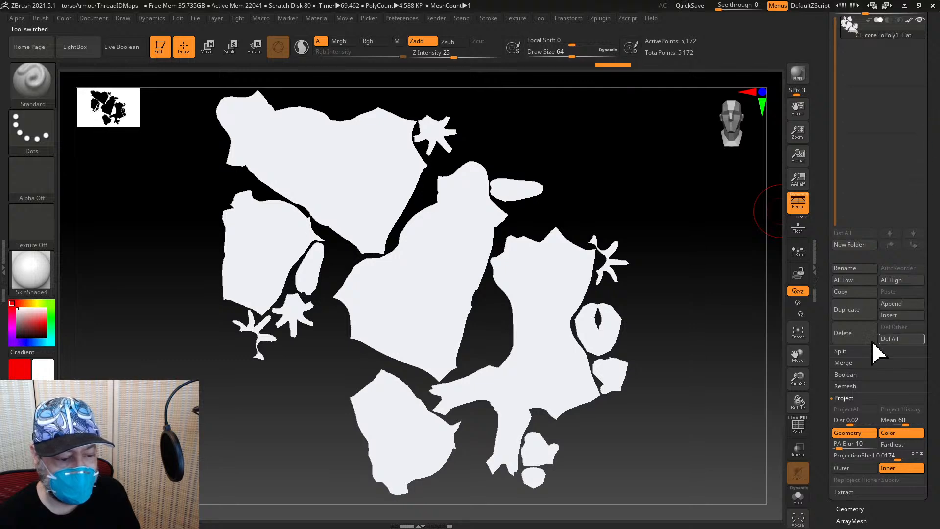
{"action": "left_click", "coordinate": [856, 337]}
{"action": "left_click_drag", "start_coordinate": [932, 195], "coordinate": [931, 230]}
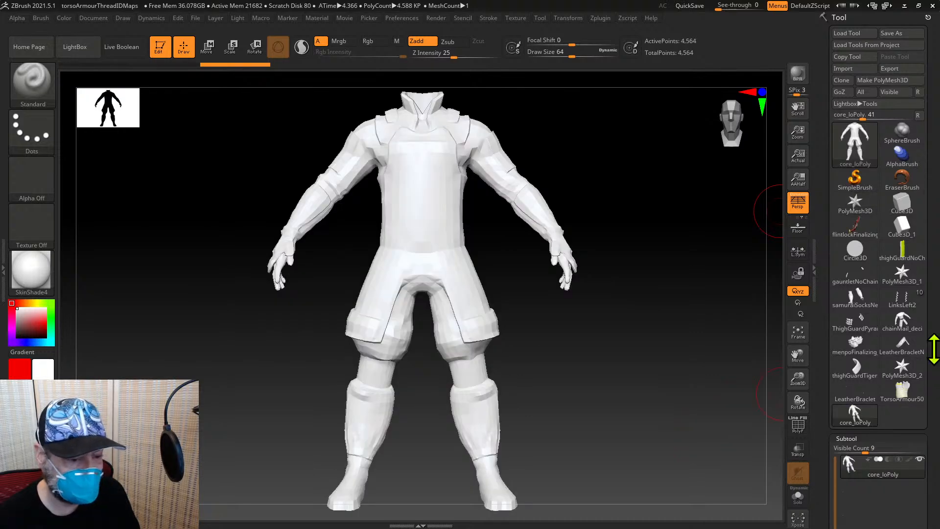
Append the core_loPoly mesh as a subtool of TorsoArmour50 and frame the model in view
{"action": "left_click_drag", "start_coordinate": [929, 323], "coordinate": [925, 260]}
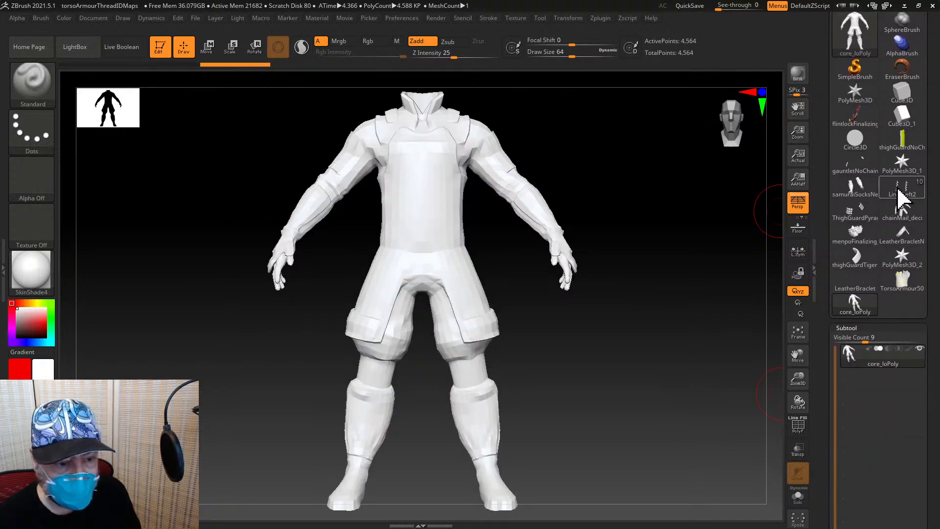
{"action": "left_click", "coordinate": [899, 281]}
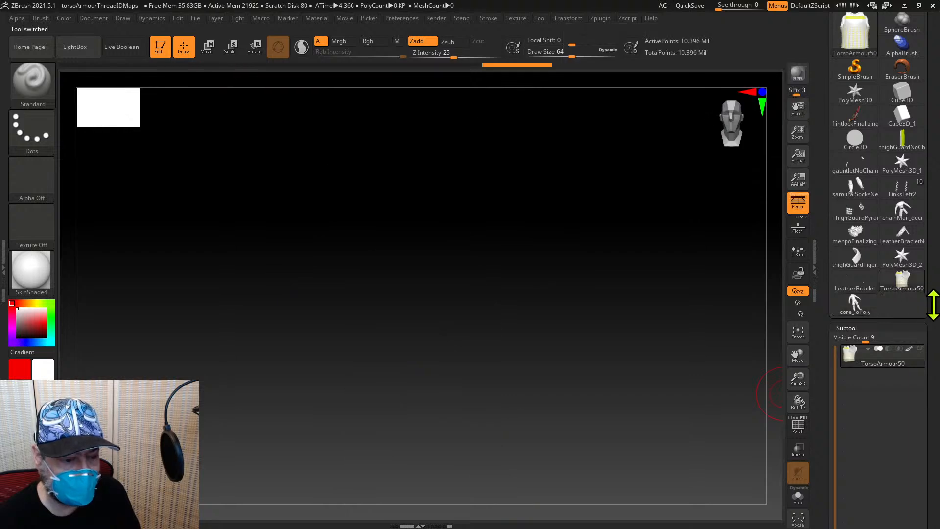
{"action": "left_click_drag", "start_coordinate": [929, 300], "coordinate": [935, 196]}
{"action": "left_click", "coordinate": [897, 235]}
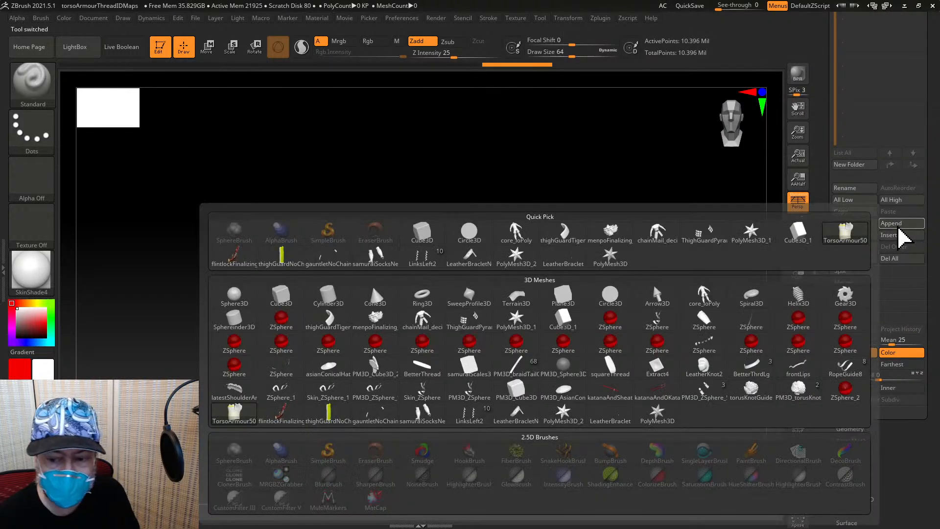
{"action": "left_click", "coordinate": [905, 234]}
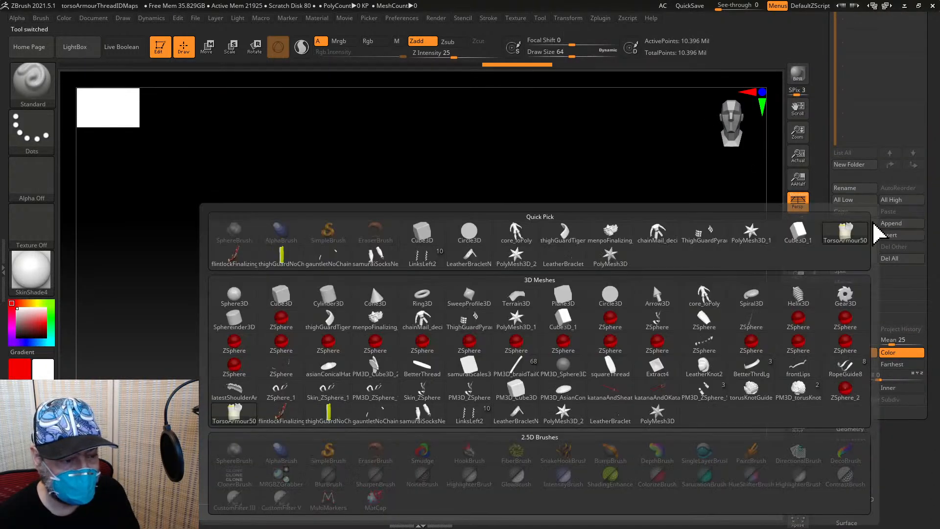
{"action": "mouse_move", "coordinate": [514, 234]}
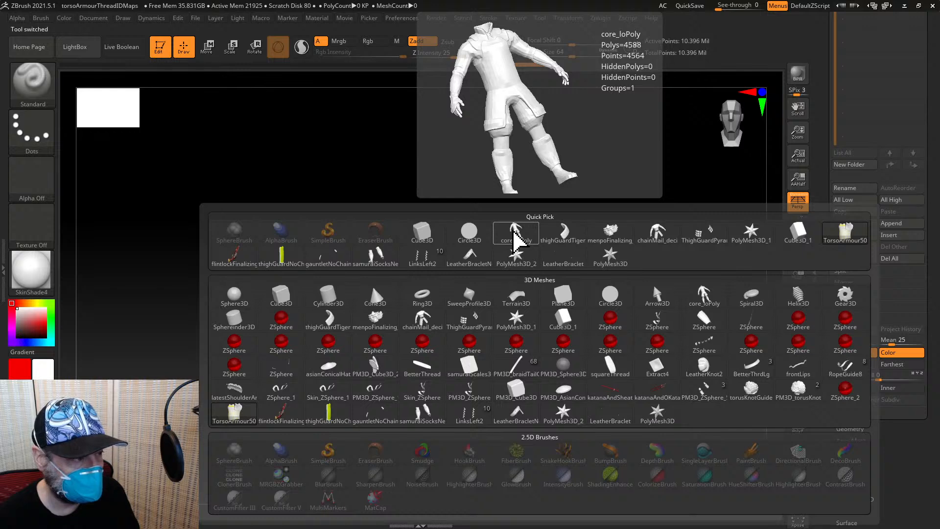
{"action": "left_click", "coordinate": [513, 235]}
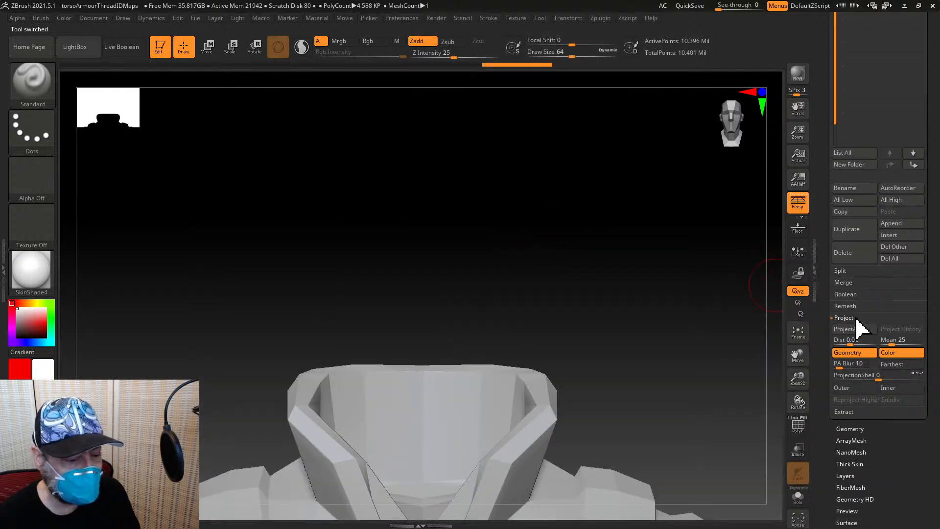
{"action": "left_click", "coordinate": [805, 334]}
Rename the appended core body subtool to core_loPoly
{"action": "scroll", "coordinate": [866, 243], "scroll_direction": "up", "scroll_amount": 5}
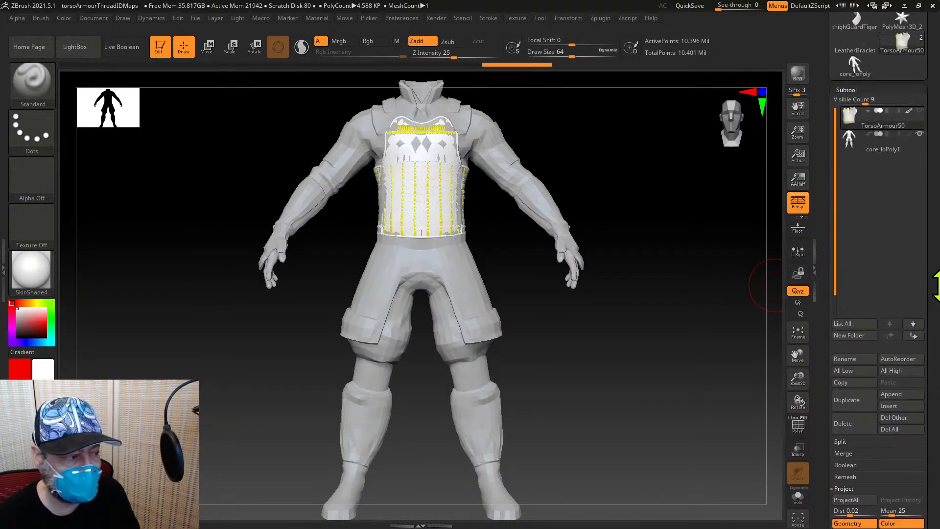
{"action": "scroll", "coordinate": [876, 245], "scroll_direction": "down", "scroll_amount": 5}
{"action": "left_click", "coordinate": [878, 111]}
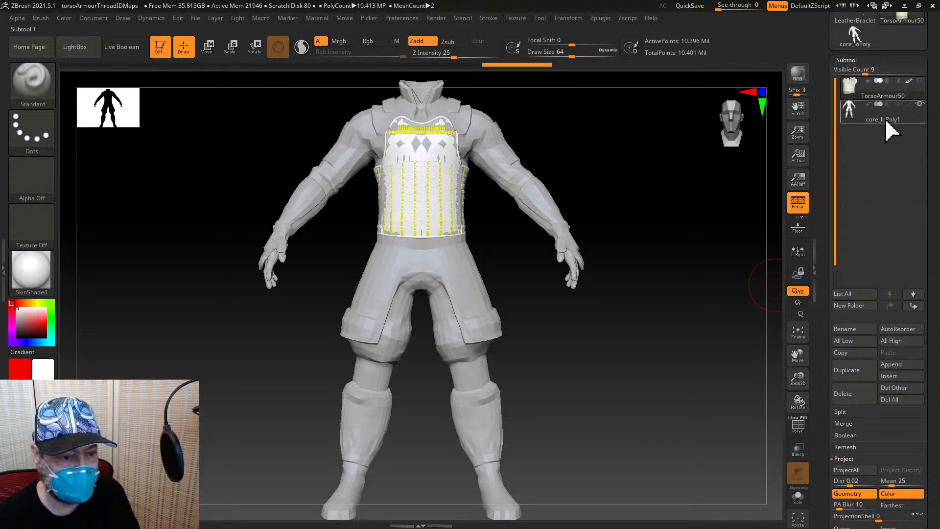
{"action": "scroll", "coordinate": [932, 294], "scroll_direction": "down", "scroll_amount": 2}
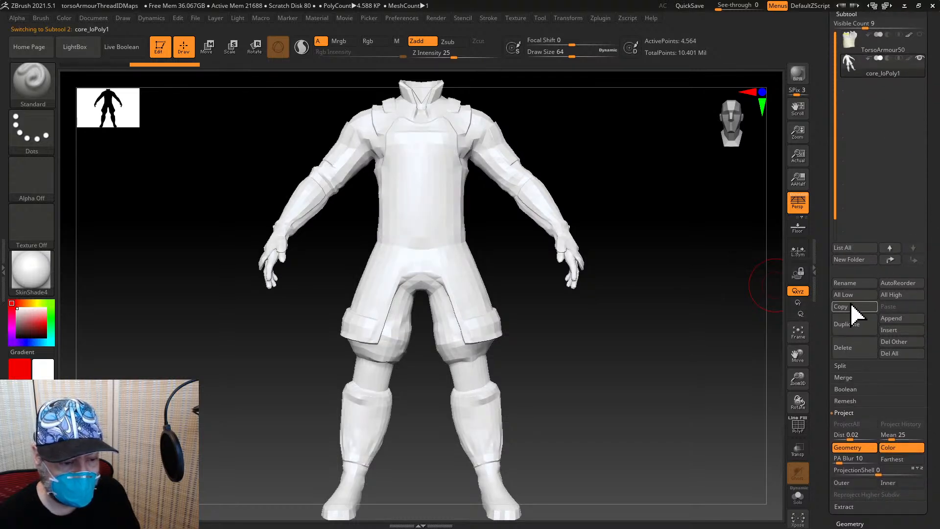
{"action": "left_click", "coordinate": [851, 286]}
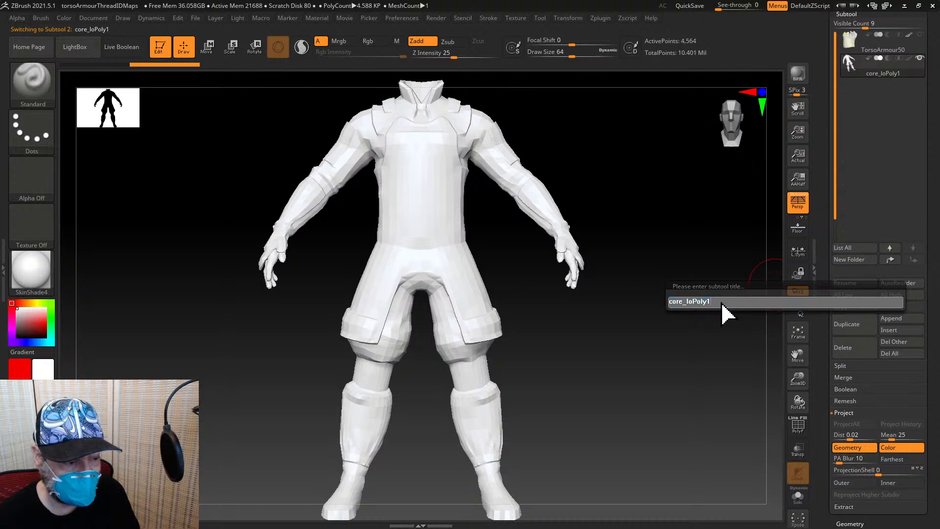
{"action": "key", "text": "BackSpace"}
{"action": "key", "text": "Return"}
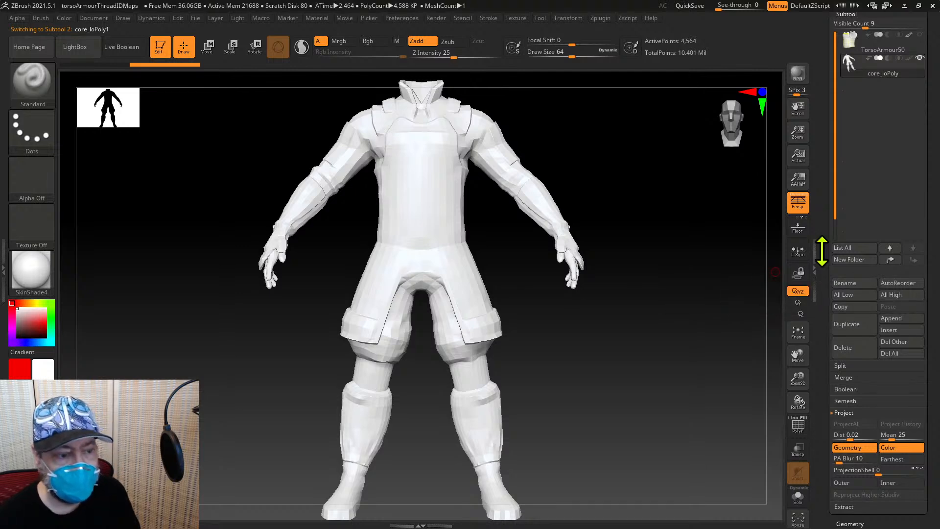
Subdivide the core_loPoly subtool up to subdivision level 7
{"action": "left_click_drag", "start_coordinate": [929, 244], "coordinate": [913, 436]}
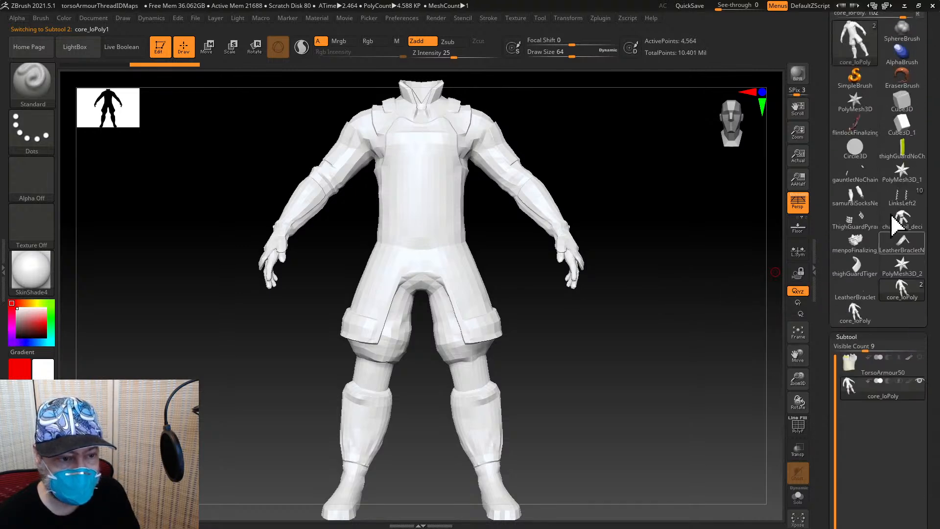
{"action": "left_click_drag", "start_coordinate": [934, 120], "coordinate": [917, 103]}
{"action": "left_click_drag", "start_coordinate": [921, 439], "coordinate": [909, 304]}
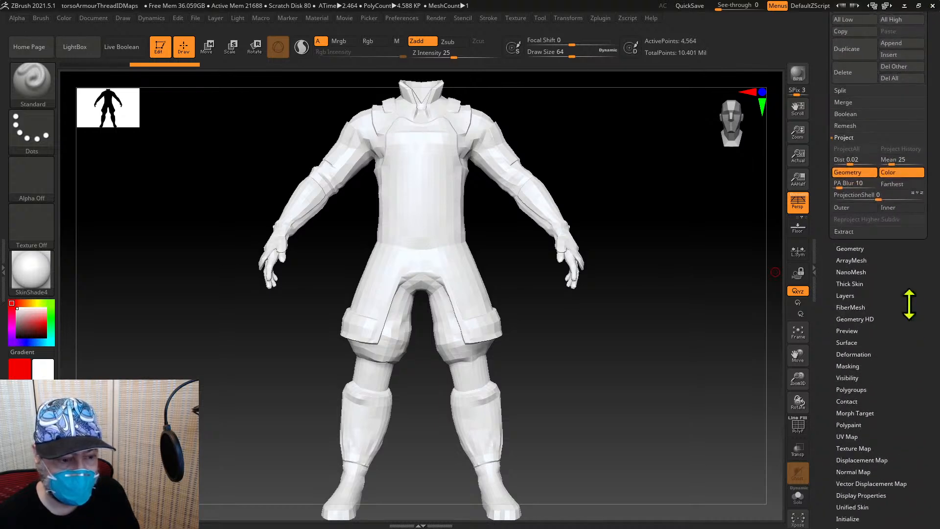
{"action": "left_click", "coordinate": [843, 250]}
{"action": "left_click_drag", "start_coordinate": [839, 253], "coordinate": [862, 388]}
{"action": "left_click", "coordinate": [871, 352]}
{"action": "left_click", "coordinate": [872, 352]}
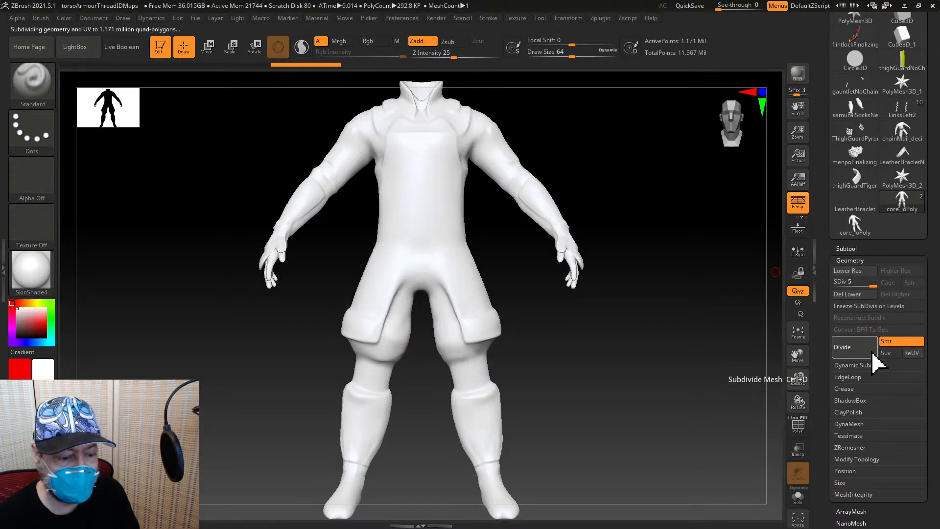
{"action": "left_click", "coordinate": [871, 353]}
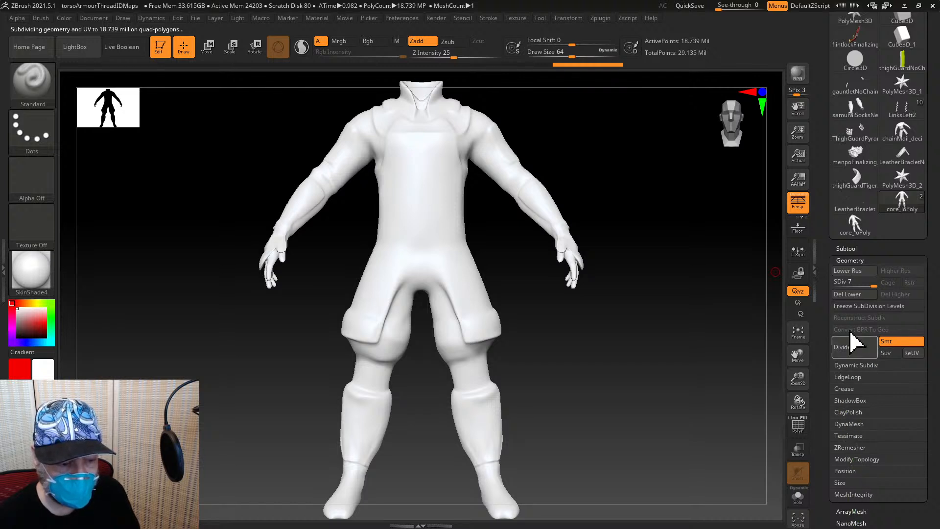
Make the TorsoArmour50 subtool visible together with core_loPoly
{"action": "left_click", "coordinate": [836, 249]}
{"action": "left_click_drag", "start_coordinate": [830, 300], "coordinate": [831, 233]}
{"action": "left_click", "coordinate": [920, 125]}
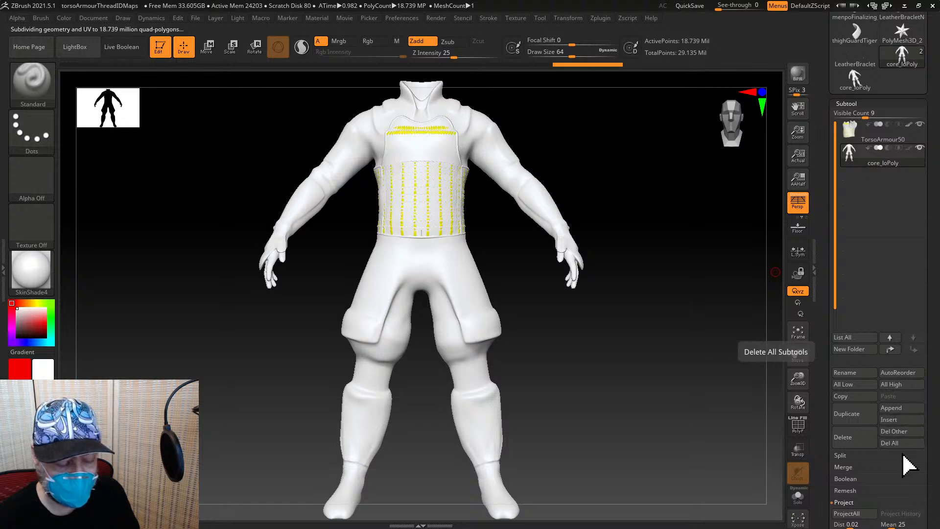
Set the subtool projection options to a ProjectionShell of 0.0174, Inner enabled and a Mean of 60
{"action": "left_click_drag", "start_coordinate": [929, 453], "coordinate": [928, 373]}
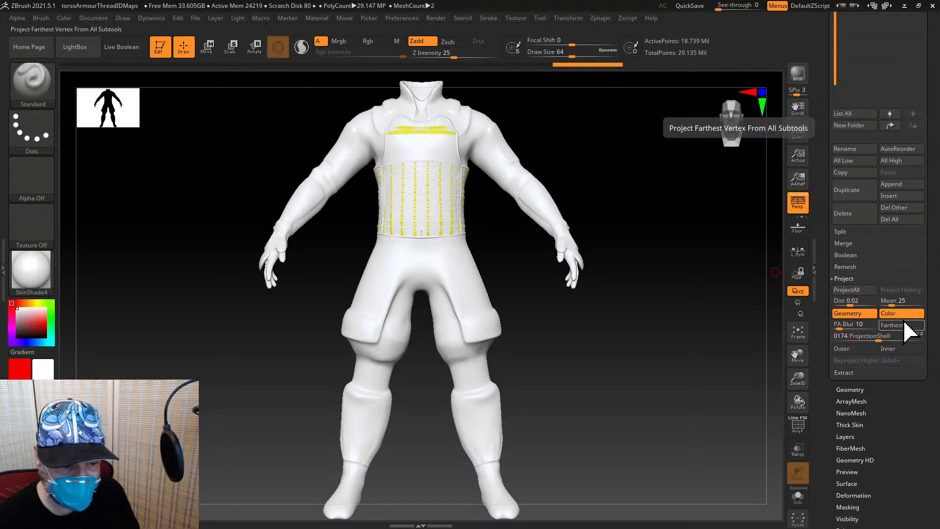
{"action": "key", "text": "BackSpace"}
{"action": "key", "text": "BackSpace"}
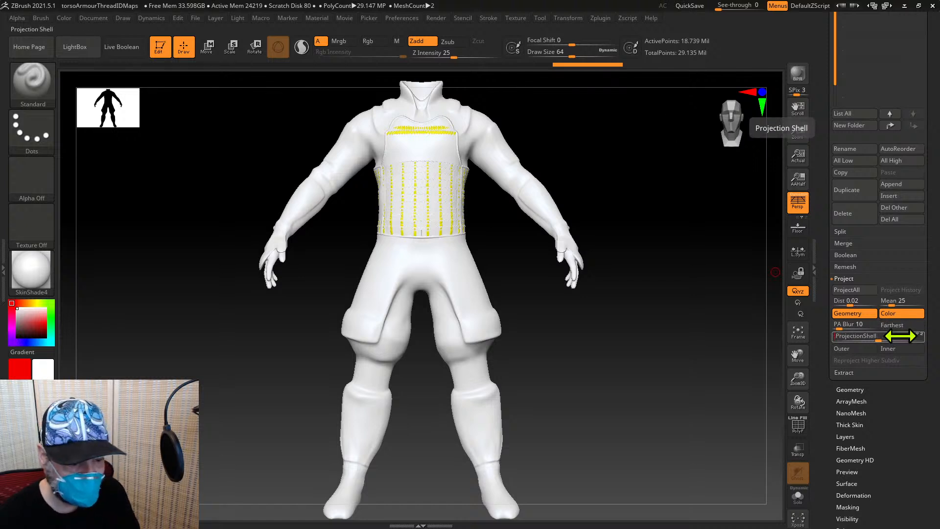
{"action": "type", "text": "0"}
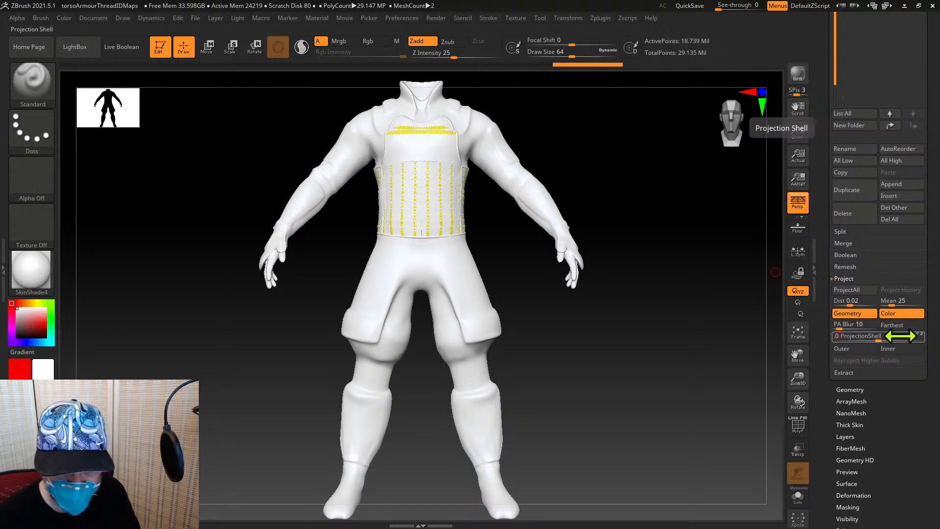
{"action": "type", "text": "174"}
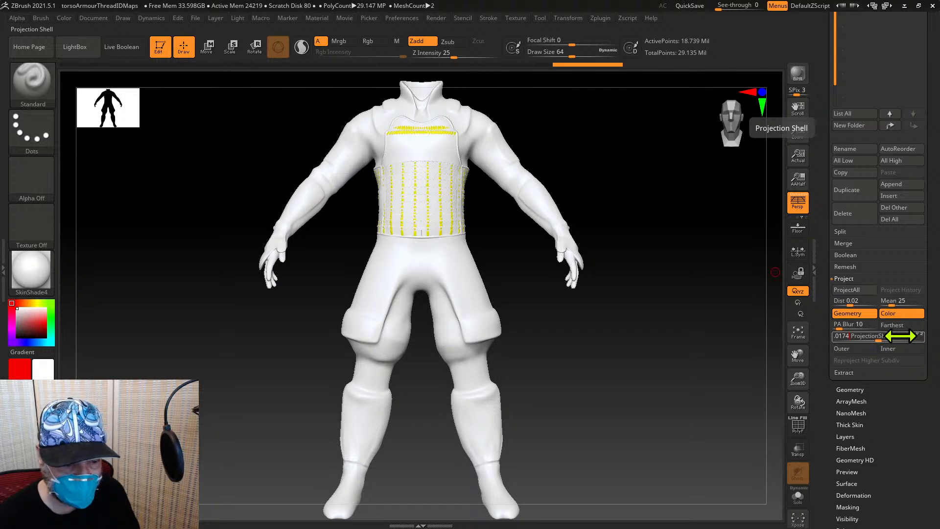
{"action": "key", "text": "Return"}
{"action": "left_click", "coordinate": [914, 302]}
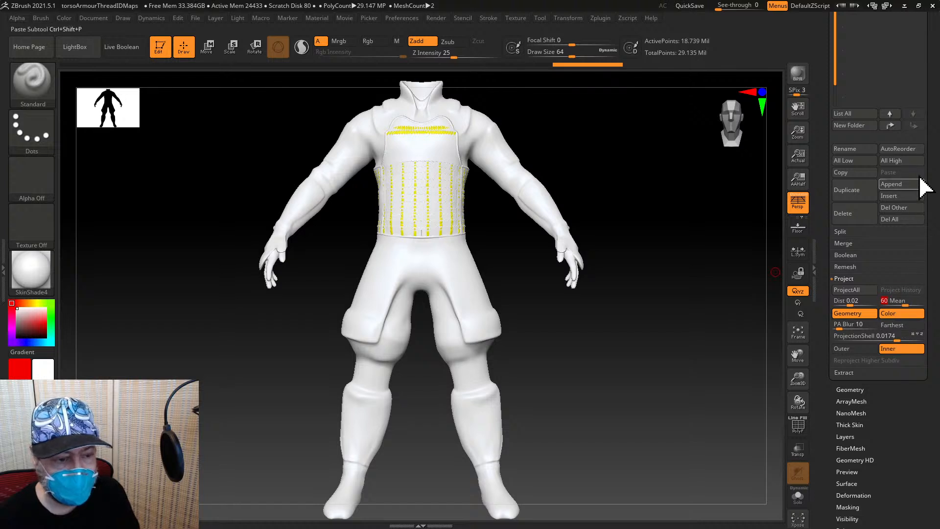
Project the visible armour's geometry and PolyPaint onto core_loPoly, always accepting PolyPaint projection until the next restart
{"action": "scroll", "coordinate": [914, 189], "scroll_direction": "up", "scroll_amount": 1}
{"action": "left_click", "coordinate": [854, 299]}
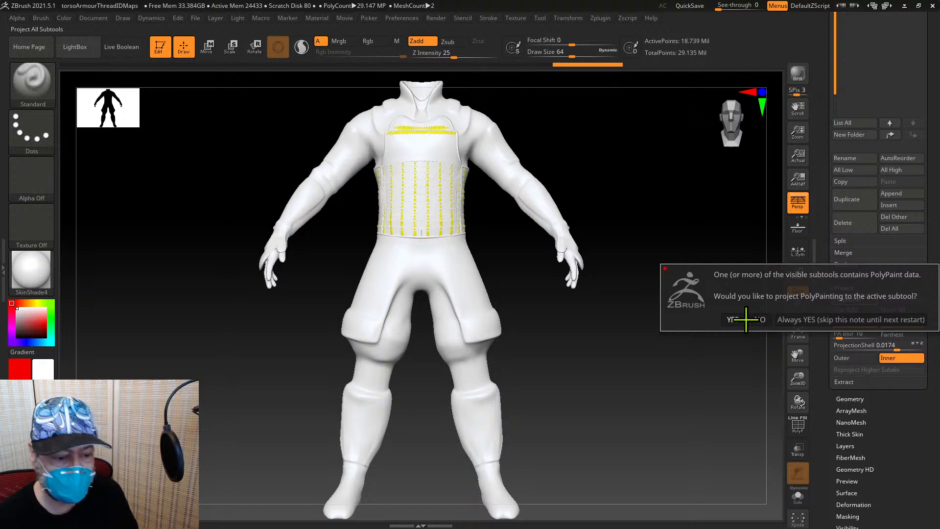
{"action": "left_click", "coordinate": [804, 319]}
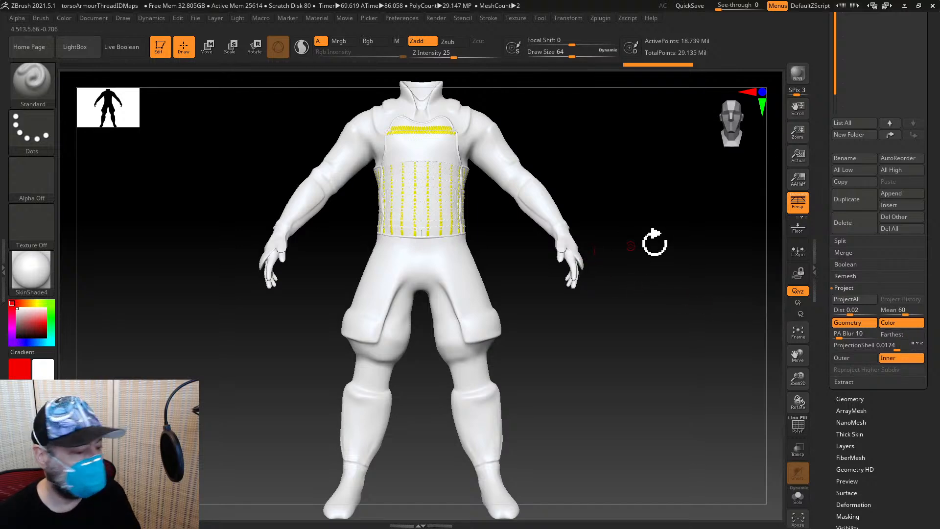
Change the display material to MatCap Gray to check the projected armour from an angle
{"action": "left_click_drag", "start_coordinate": [931, 126], "coordinate": [931, 199]}
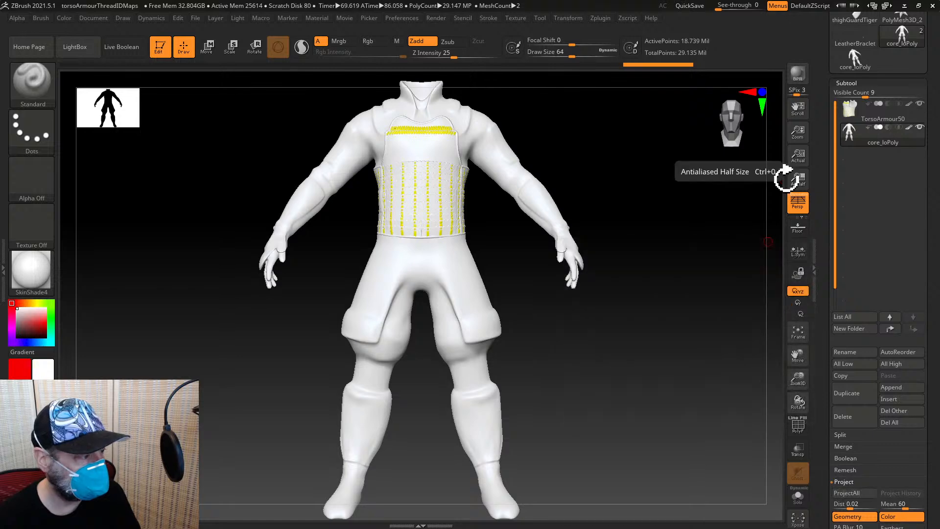
{"action": "left_click_drag", "start_coordinate": [698, 258], "coordinate": [669, 272]}
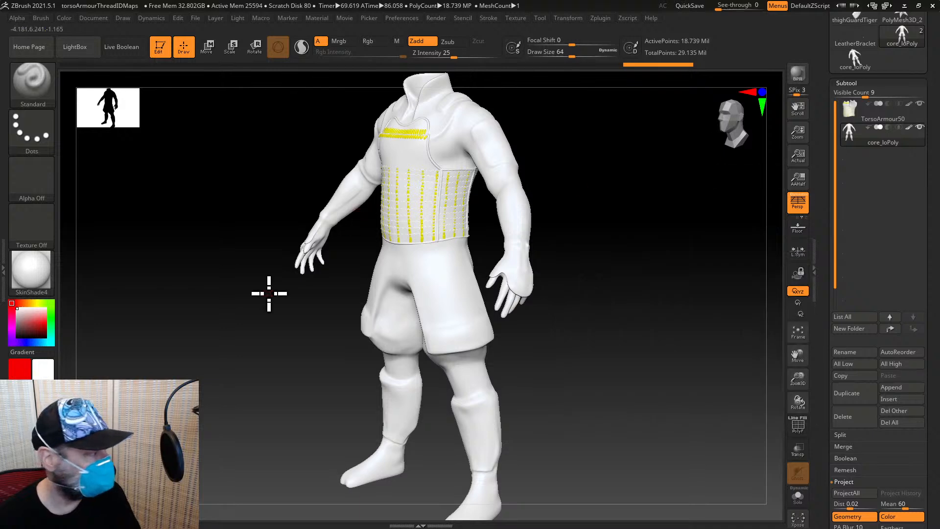
{"action": "left_click", "coordinate": [46, 278]}
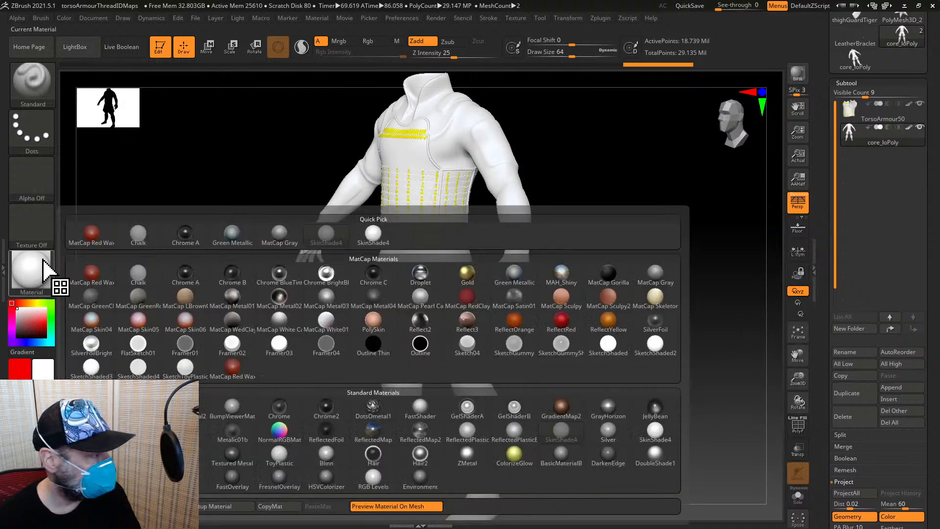
{"action": "left_click", "coordinate": [281, 242]}
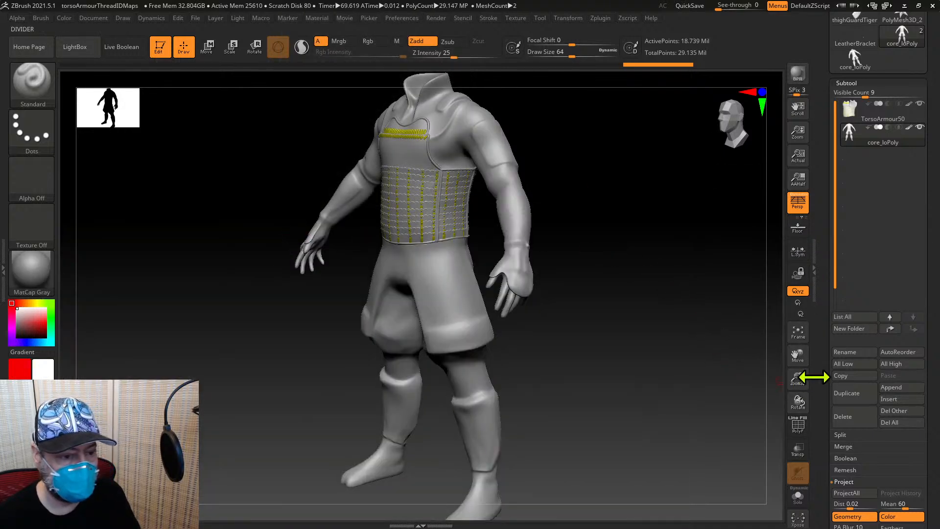
Inspect the projected armour and thread colours on core_loPoly up close, comparing with TorsoArmour50 shown and hidden
{"action": "left_click_drag", "start_coordinate": [798, 380], "coordinate": [800, 394]}
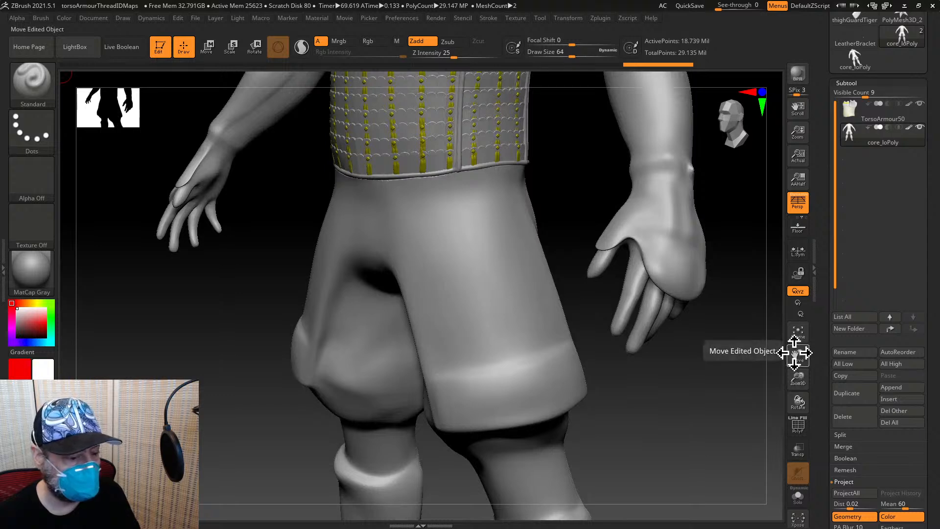
{"action": "left_click", "coordinate": [798, 332]}
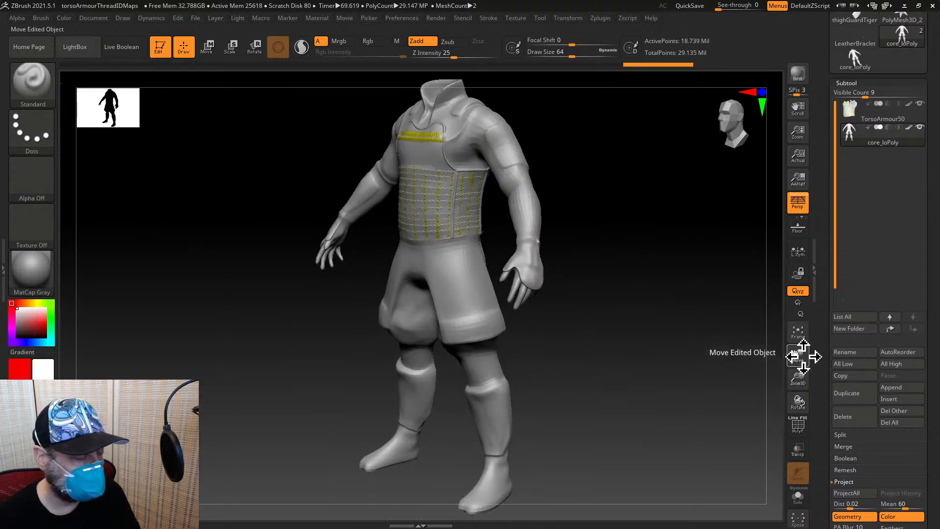
{"action": "left_click_drag", "start_coordinate": [803, 356], "coordinate": [850, 373]}
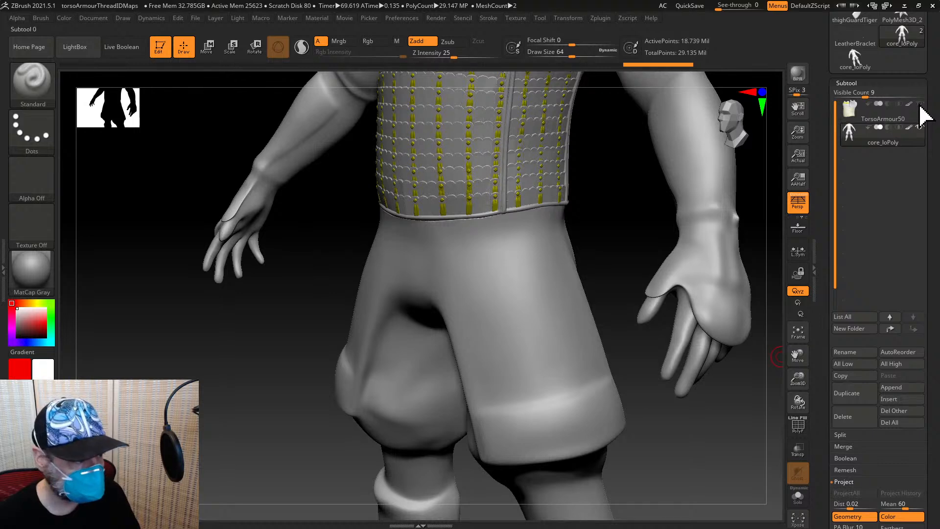
{"action": "mouse_move", "coordinate": [921, 115]}
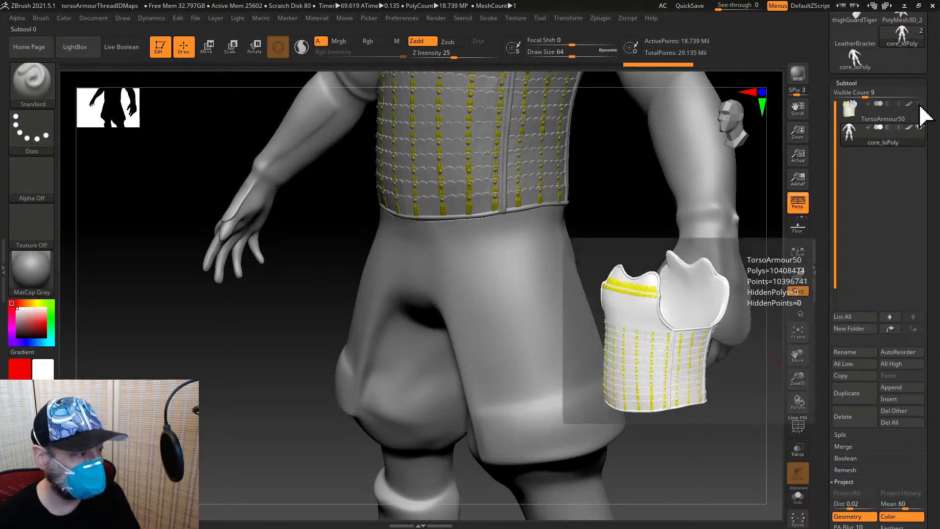
Open the Texture Map settings for the core_loPoly subtool
{"action": "left_click_drag", "start_coordinate": [932, 272], "coordinate": [932, 147]}
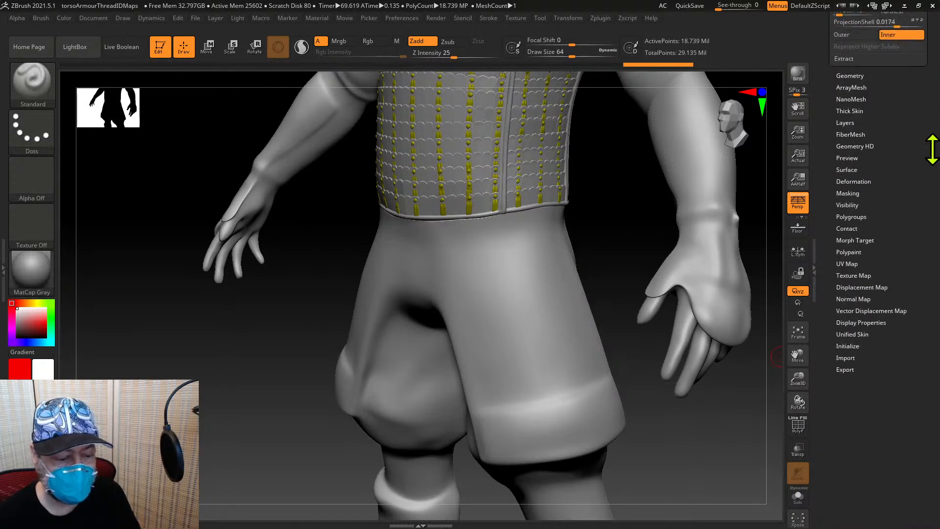
{"action": "left_click", "coordinate": [847, 274]}
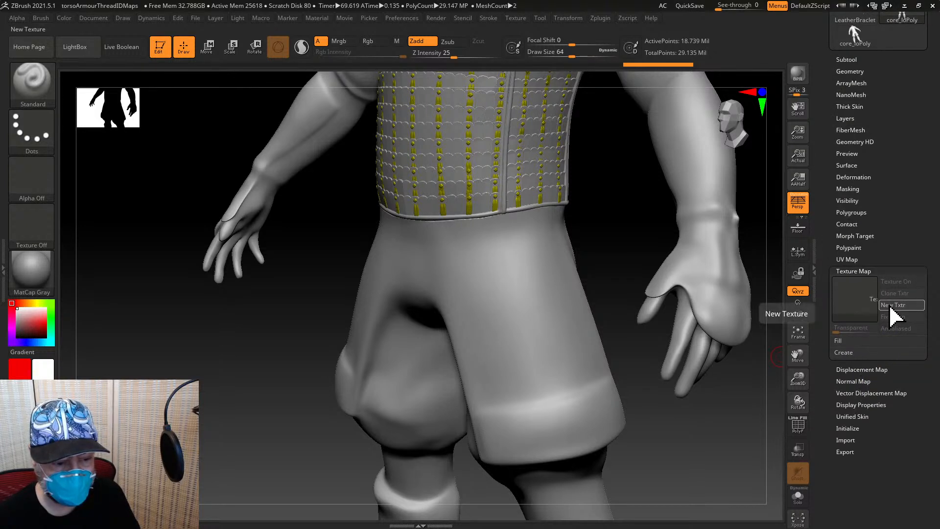
Create a texture map from the core_loPoly model's polypaint and clone it into the texture library
{"action": "left_click", "coordinate": [842, 354]}
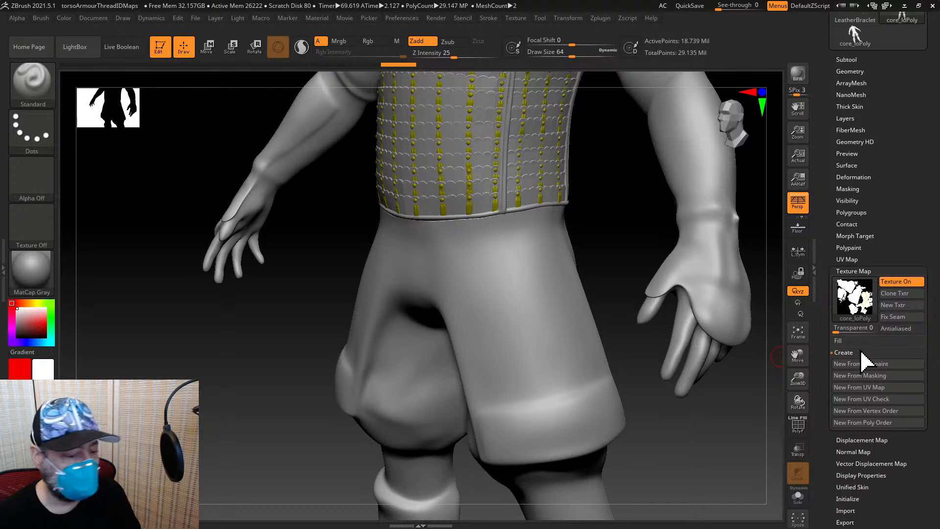
{"action": "mouse_move", "coordinate": [865, 308]}
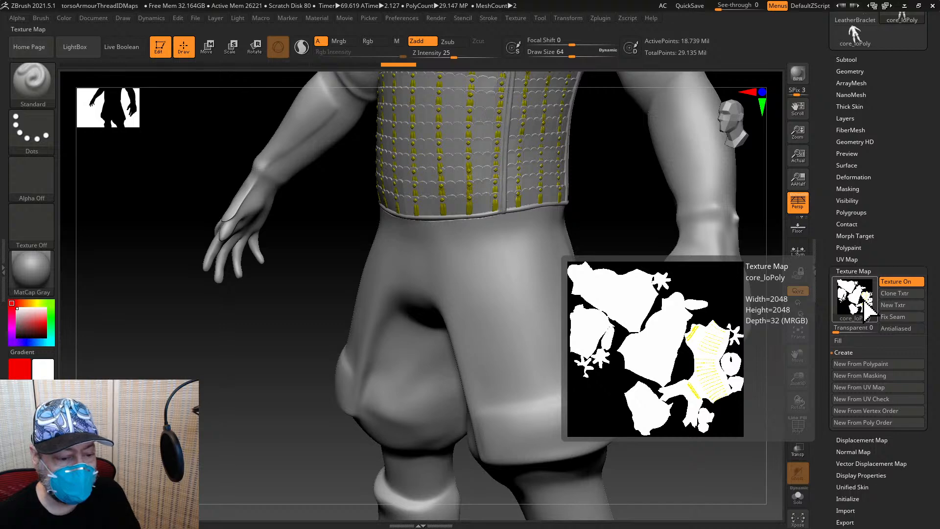
{"action": "left_click", "coordinate": [892, 295]}
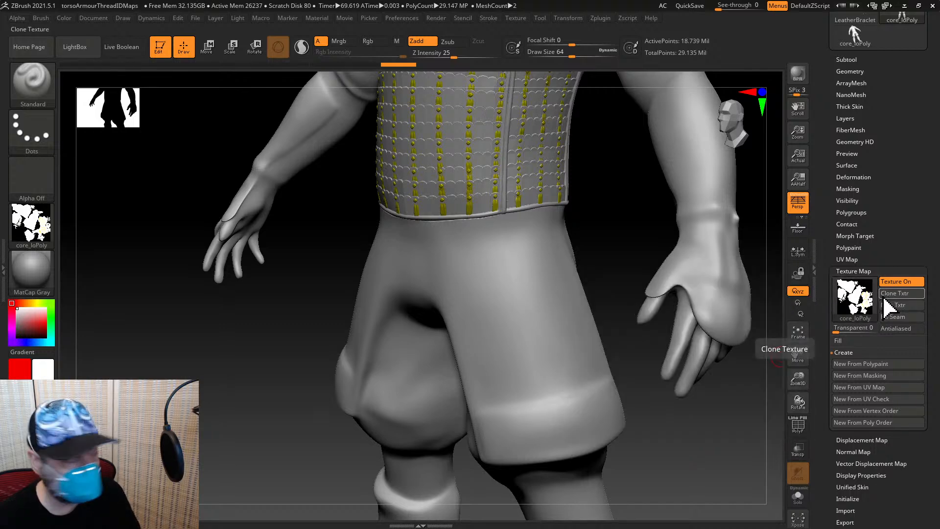
Export the cloned core_loPoly texture from the texture library
{"action": "left_click", "coordinate": [39, 238]}
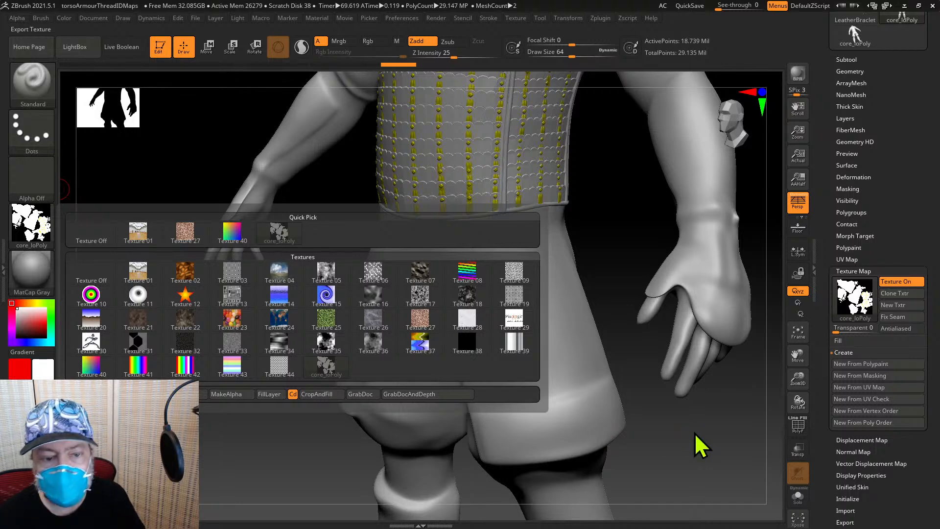
{"action": "key", "text": "space"}
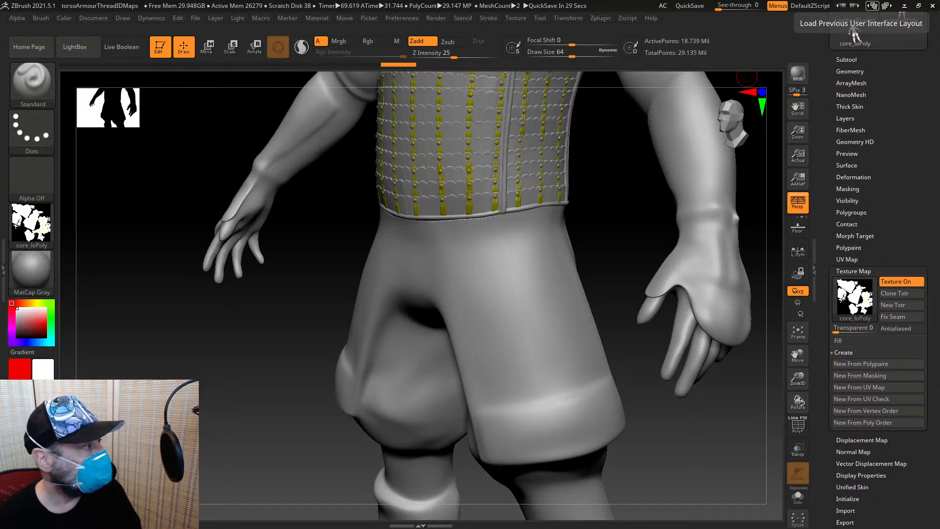
{"action": "left_click", "coordinate": [854, 34]}
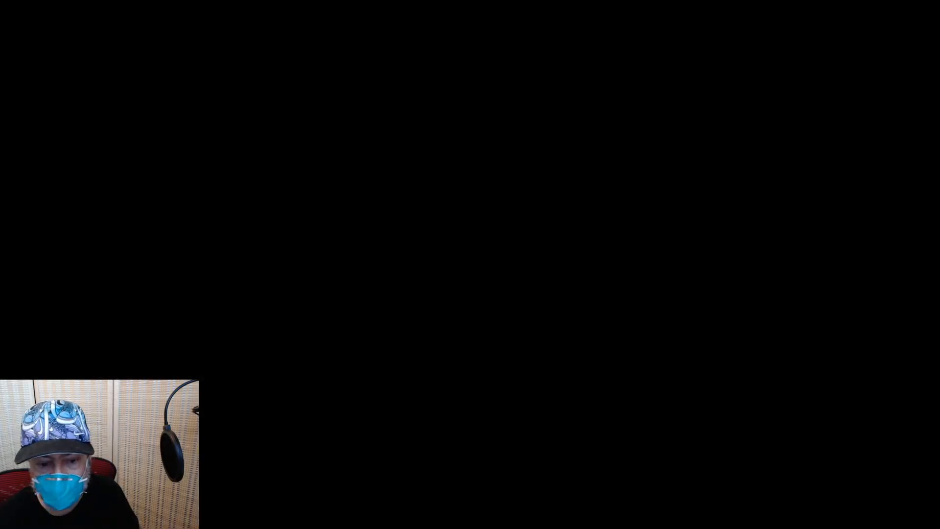
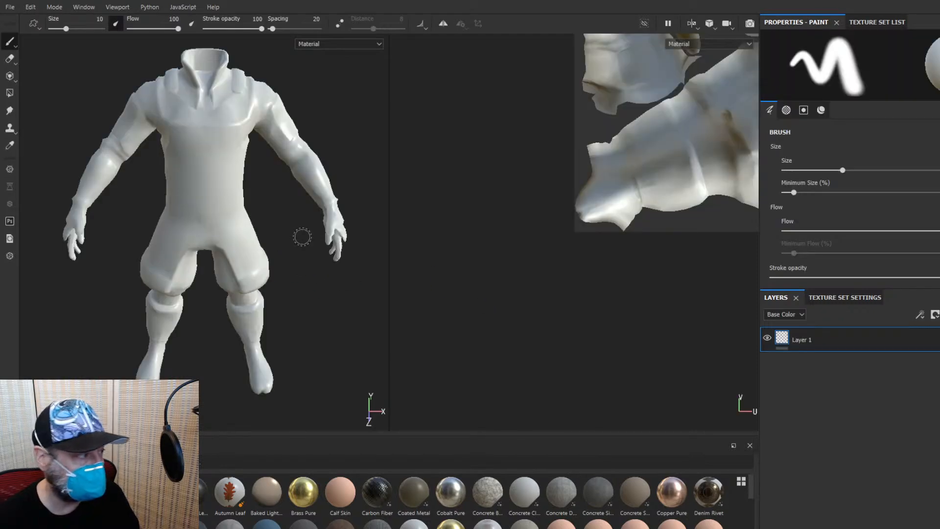
In Substance Painter, show the mesh wireframe, examine the low-poly character's topology, and widen the 3D view against the UV view
{"action": "left_click_drag", "start_coordinate": [332, 294], "coordinate": [294, 294], "text": "alt"}
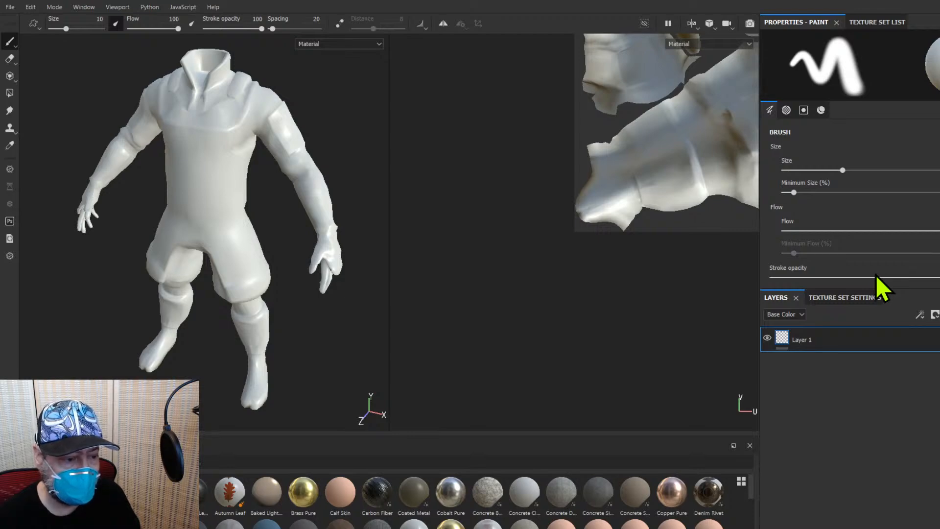
{"action": "key", "text": "shift+w"}
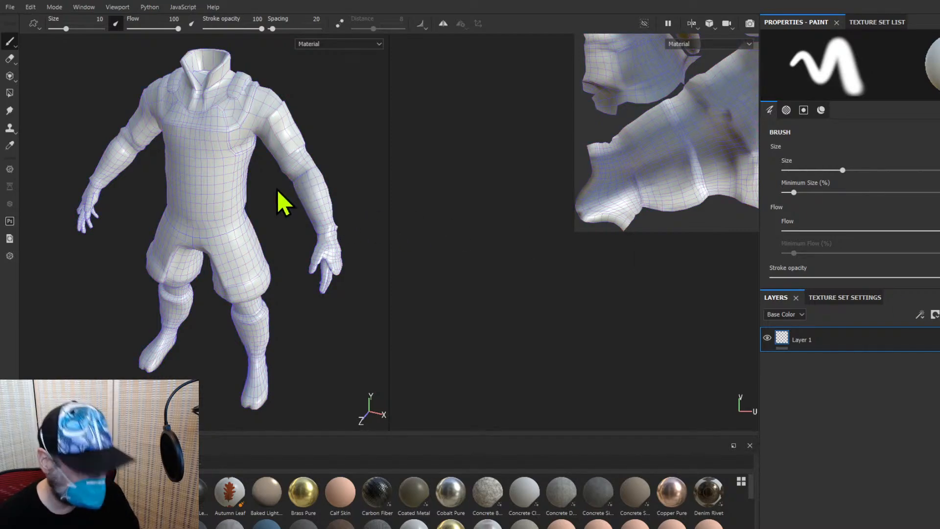
{"action": "scroll", "coordinate": [249, 183], "scroll_direction": "down", "scroll_amount": 3}
{"action": "scroll", "coordinate": [260, 185], "scroll_direction": "up", "scroll_amount": 7}
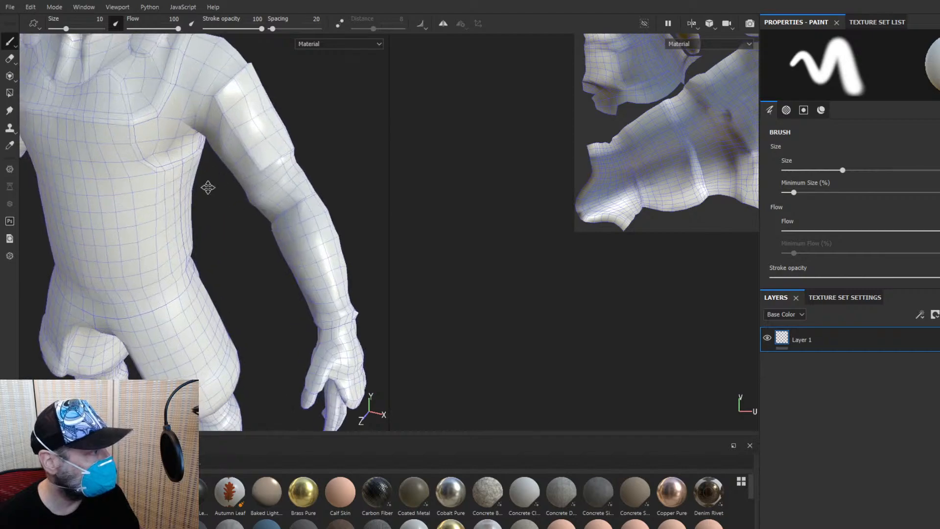
{"action": "mouse_move", "coordinate": [207, 187]}
{"action": "middle_mouse_down", "text": "alt"}
{"action": "mouse_move", "coordinate": [427, 241]}
{"action": "mouse_move", "coordinate": [294, 286]}
{"action": "mouse_move", "coordinate": [308, 310]}
{"action": "middle_mouse_up", "text": "alt"}
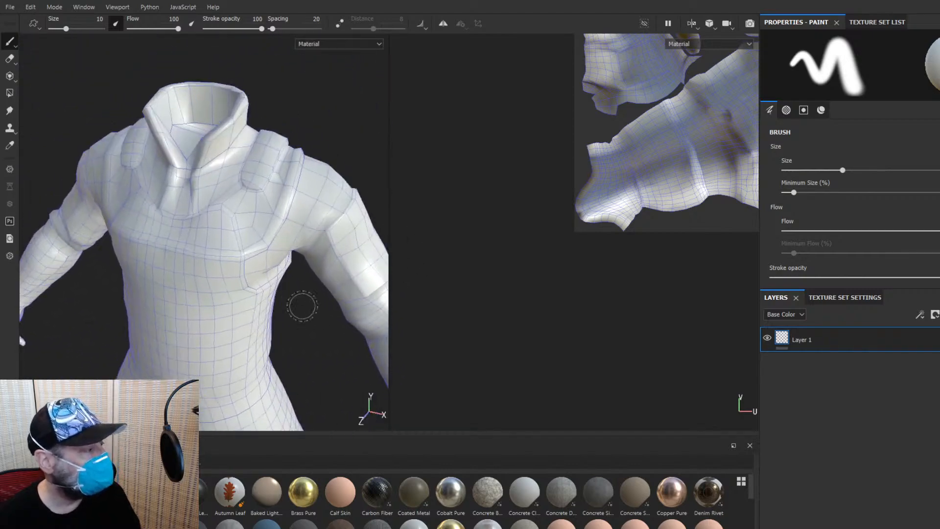
{"action": "scroll", "coordinate": [302, 306], "scroll_direction": "up", "scroll_amount": 1}
{"action": "left_click_drag", "start_coordinate": [289, 293], "coordinate": [352, 377], "text": "alt"}
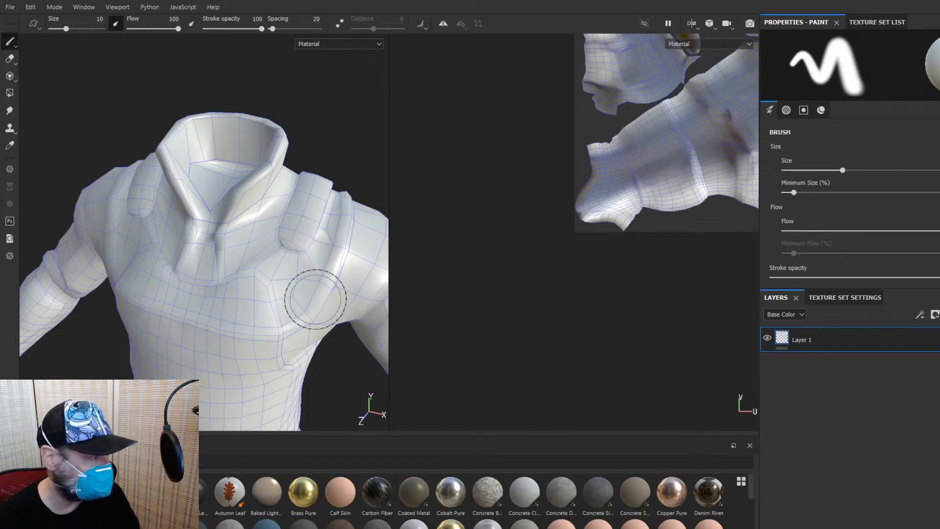
{"action": "middle_click_drag", "start_coordinate": [346, 388], "coordinate": [329, 229], "text": "alt"}
{"action": "scroll", "coordinate": [330, 229], "scroll_direction": "down", "scroll_amount": 10}
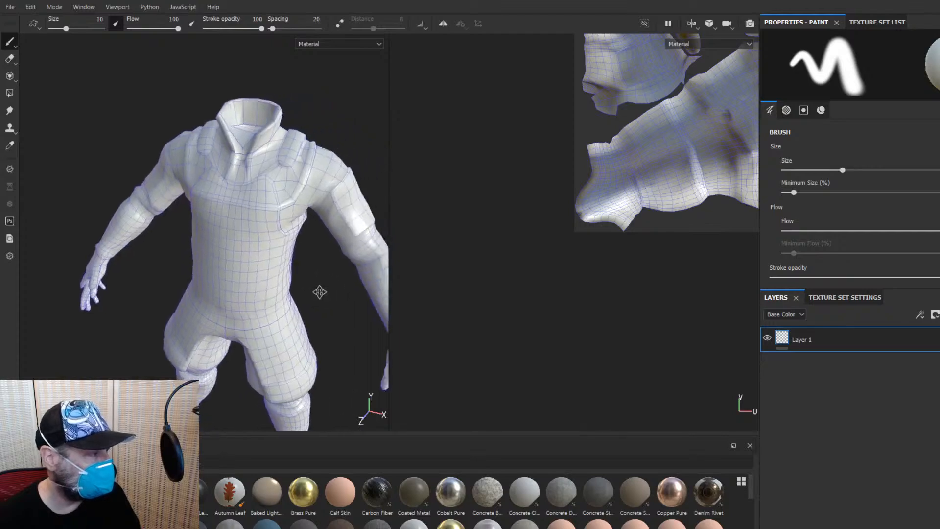
{"action": "scroll", "coordinate": [288, 310], "scroll_direction": "down", "scroll_amount": 3}
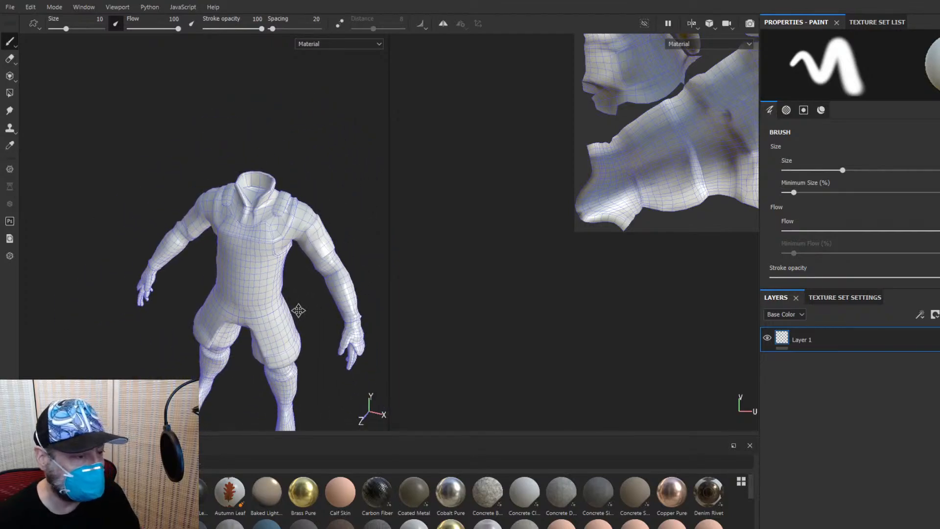
{"action": "middle_click_drag", "start_coordinate": [300, 310], "coordinate": [273, 224], "text": "alt"}
{"action": "scroll", "coordinate": [273, 224], "scroll_direction": "up", "scroll_amount": 3}
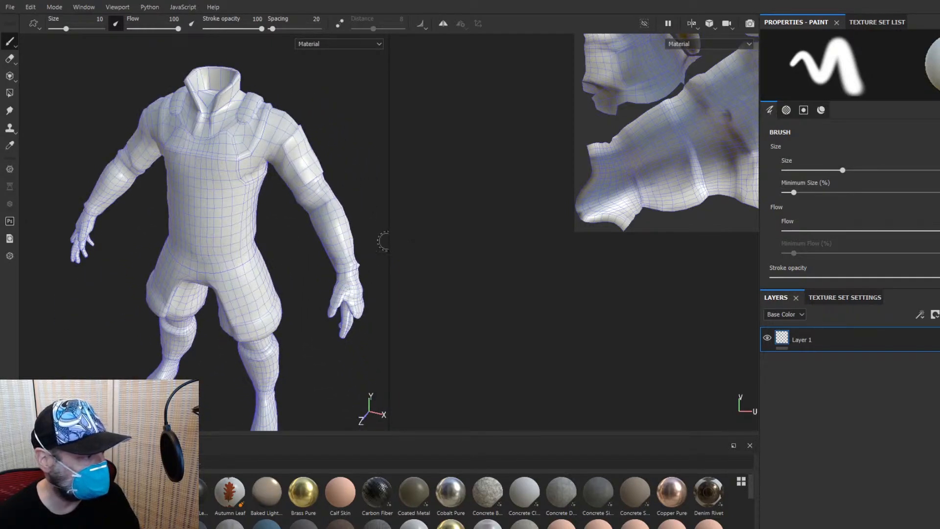
{"action": "left_click_drag", "start_coordinate": [393, 241], "coordinate": [658, 245]}
{"action": "middle_click_drag", "start_coordinate": [544, 233], "coordinate": [441, 215], "text": "alt"}
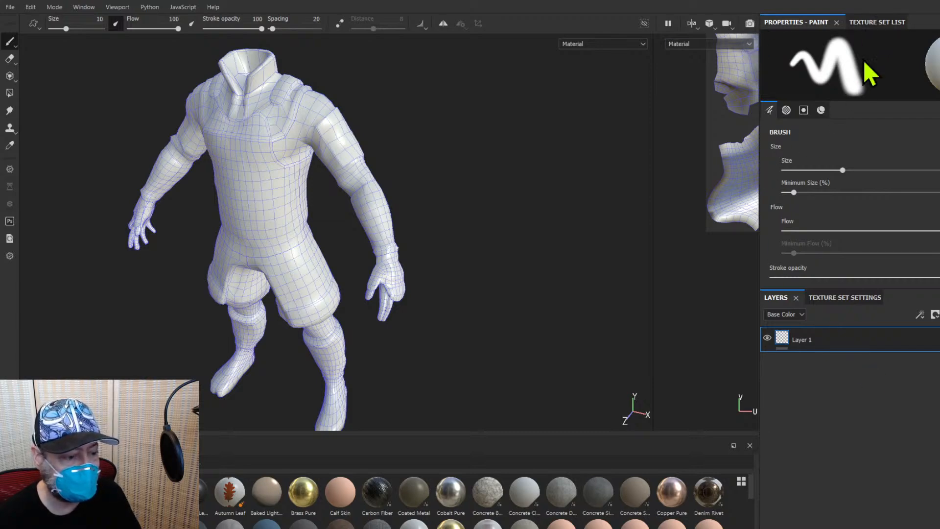
Open mesh map baking from the texture set settings, set the output size to 4096 and exclude the thickness map
{"action": "left_click", "coordinate": [857, 298]}
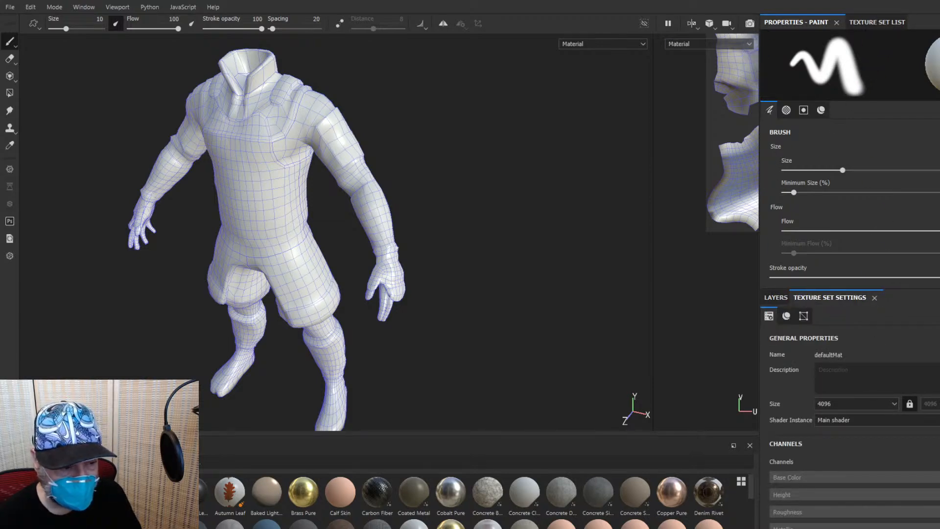
{"action": "scroll", "coordinate": [854, 426], "scroll_direction": "down", "scroll_amount": 5}
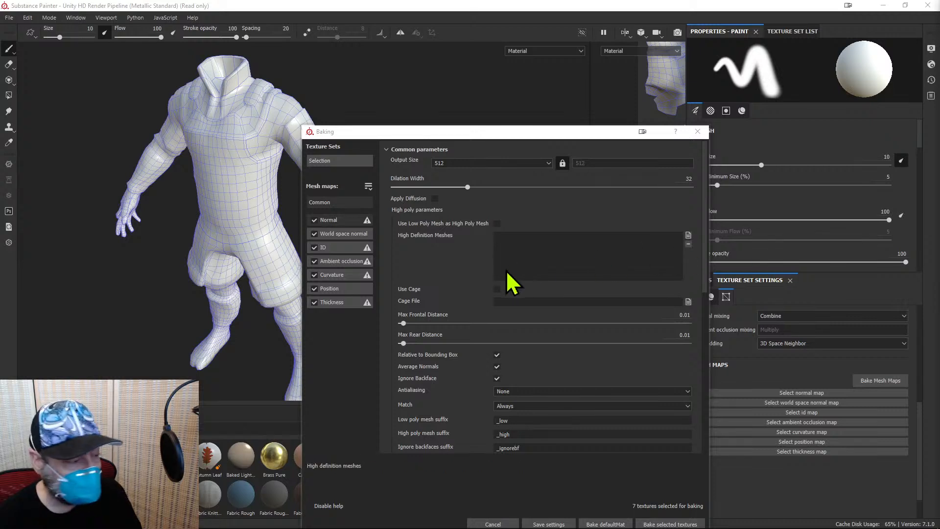
{"action": "left_click", "coordinate": [455, 164]}
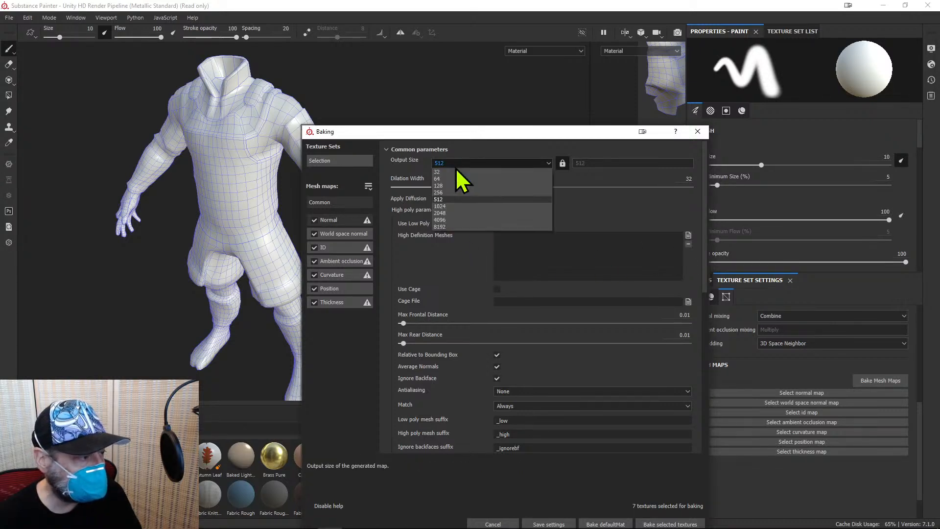
{"action": "left_click", "coordinate": [465, 220]}
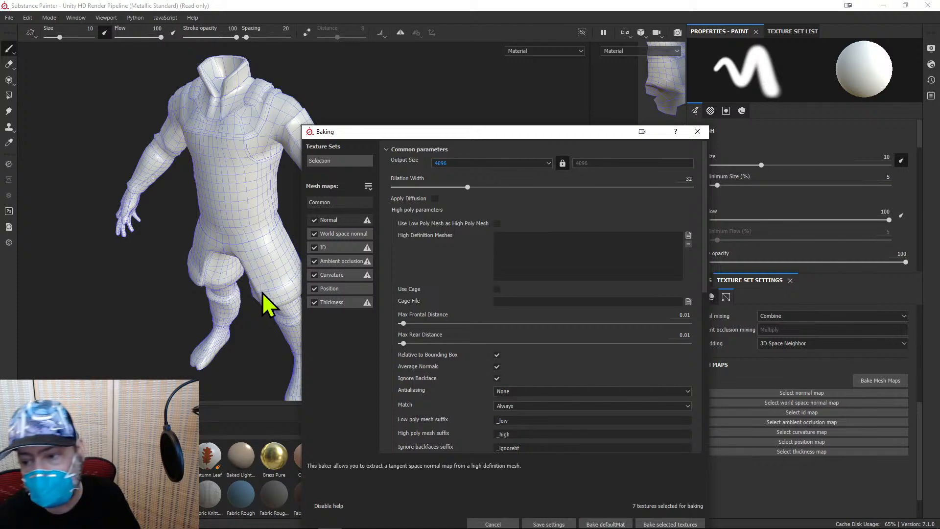
{"action": "left_click", "coordinate": [314, 302]}
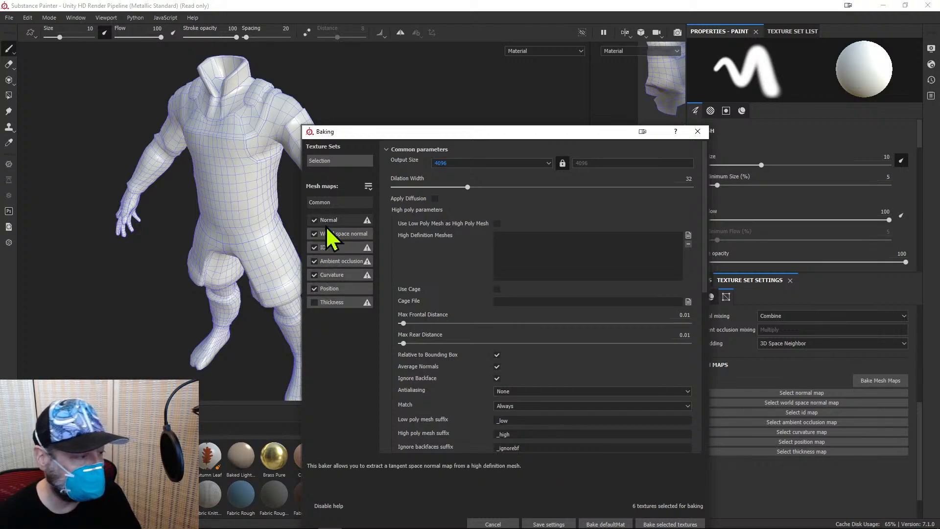
Load core_deci.fbx from the finishing/finalizing/final/decimation folder inside currentZbrush as the high definition mesh
{"action": "left_click", "coordinate": [687, 236]}
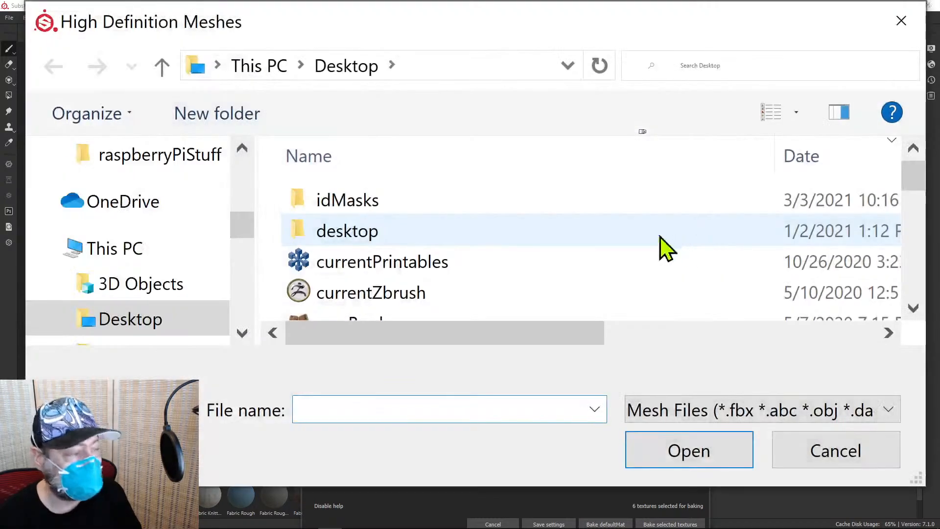
{"action": "double_click", "coordinate": [377, 294]}
{"action": "double_click", "coordinate": [371, 203]}
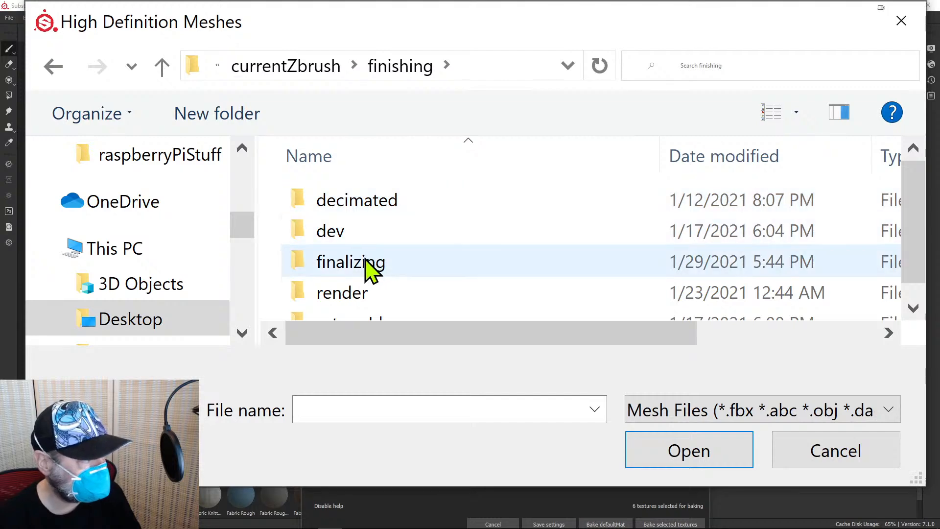
{"action": "double_click", "coordinate": [371, 203]}
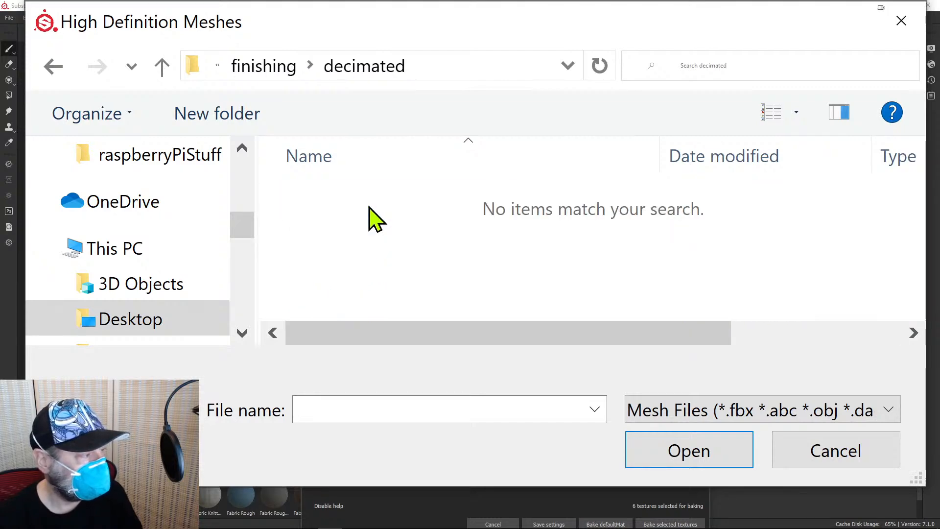
{"action": "key", "text": "alt+Left"}
{"action": "left_click", "coordinate": [370, 264]}
{"action": "double_click", "coordinate": [370, 267]}
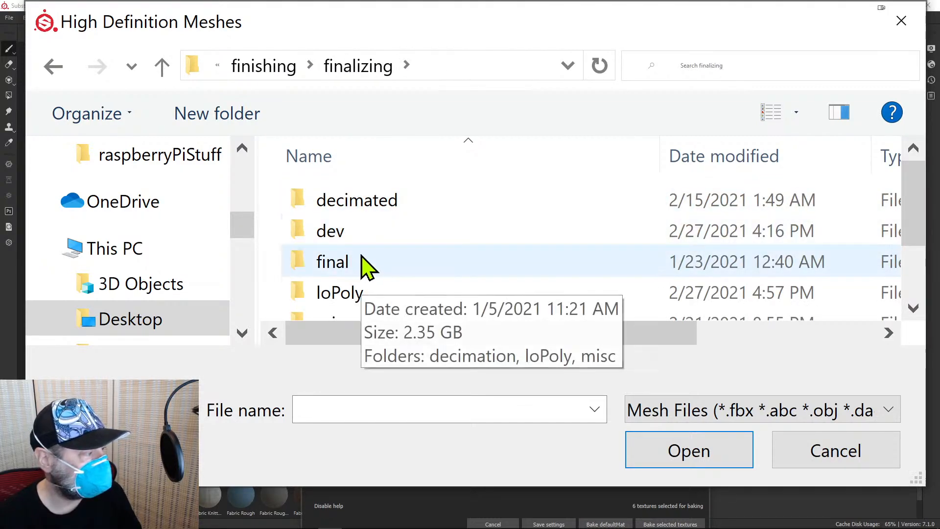
{"action": "double_click", "coordinate": [364, 259]}
{"action": "double_click", "coordinate": [378, 210]}
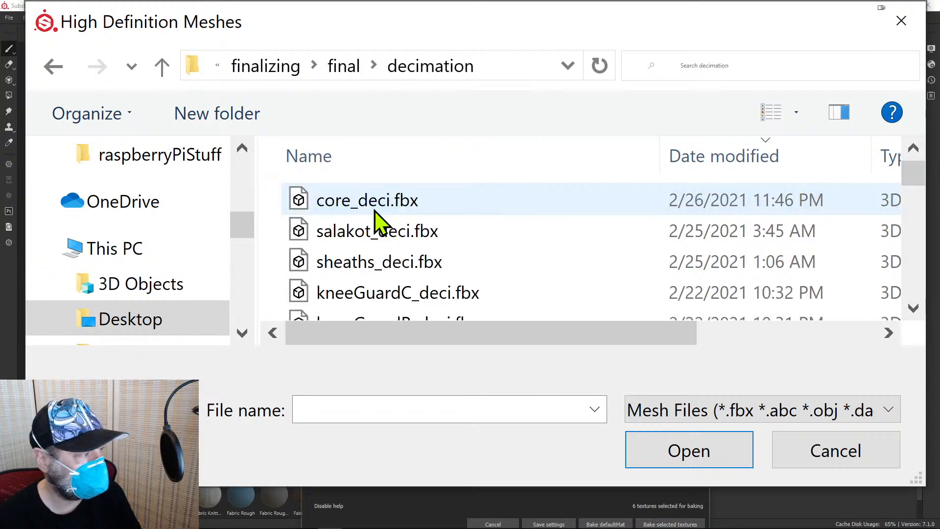
{"action": "left_click", "coordinate": [378, 209]}
{"action": "left_click", "coordinate": [682, 453]}
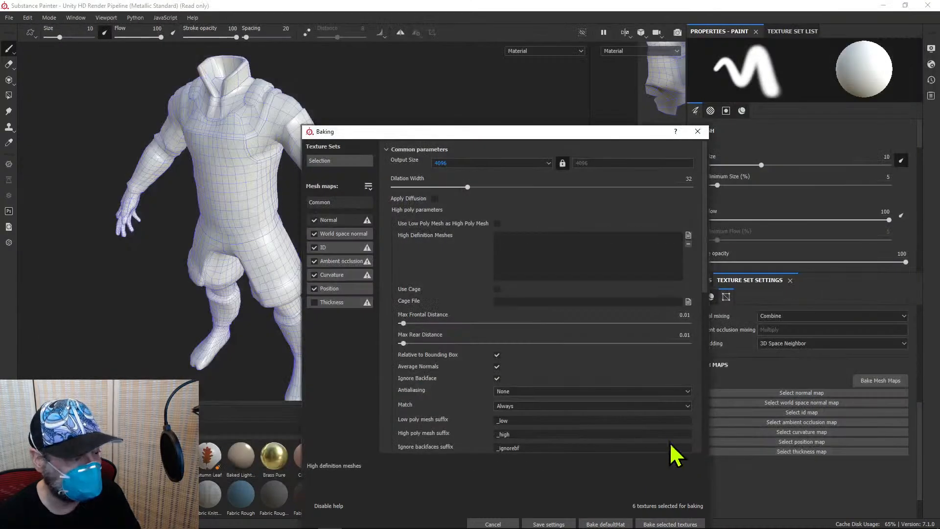
Review the high-poly baking parameters, including the low and high poly mesh suffixes, keeping Match set to Always
{"action": "scroll", "coordinate": [521, 362], "scroll_direction": "down", "scroll_amount": 2}
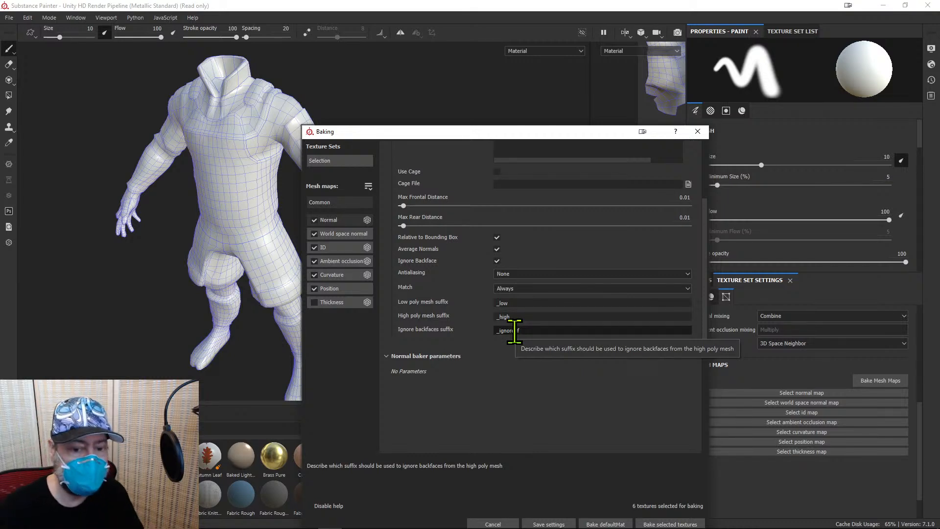
{"action": "double_click", "coordinate": [525, 305]}
{"action": "double_click", "coordinate": [524, 317]}
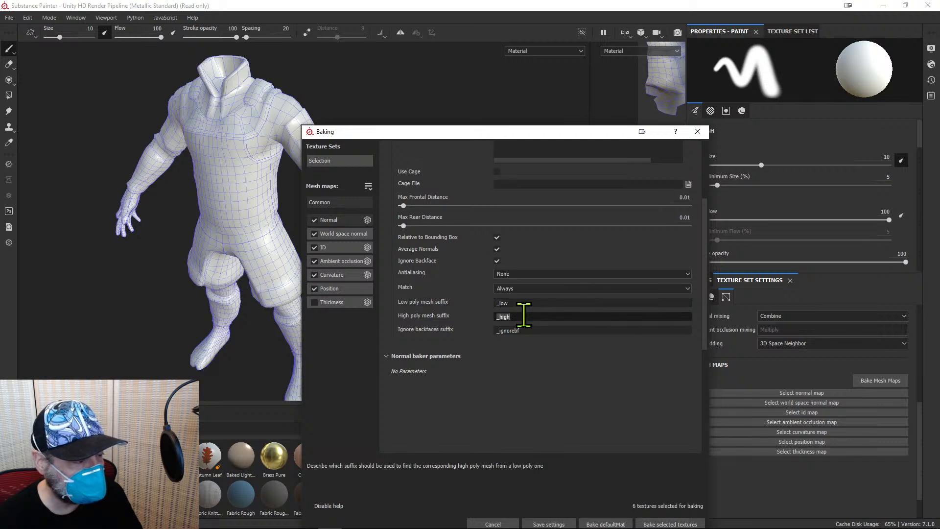
{"action": "left_click", "coordinate": [521, 289]}
{"action": "left_click", "coordinate": [558, 407]}
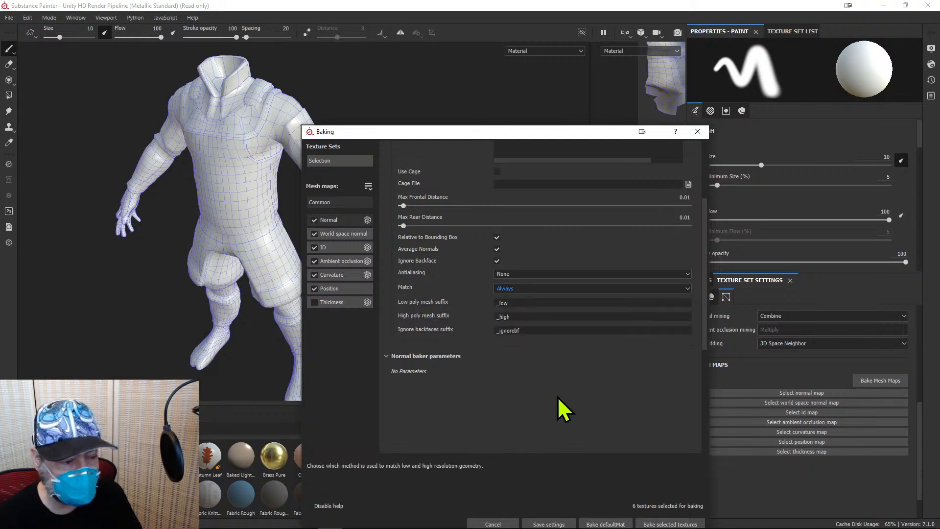
{"action": "scroll", "coordinate": [562, 396], "scroll_direction": "up", "scroll_amount": 4}
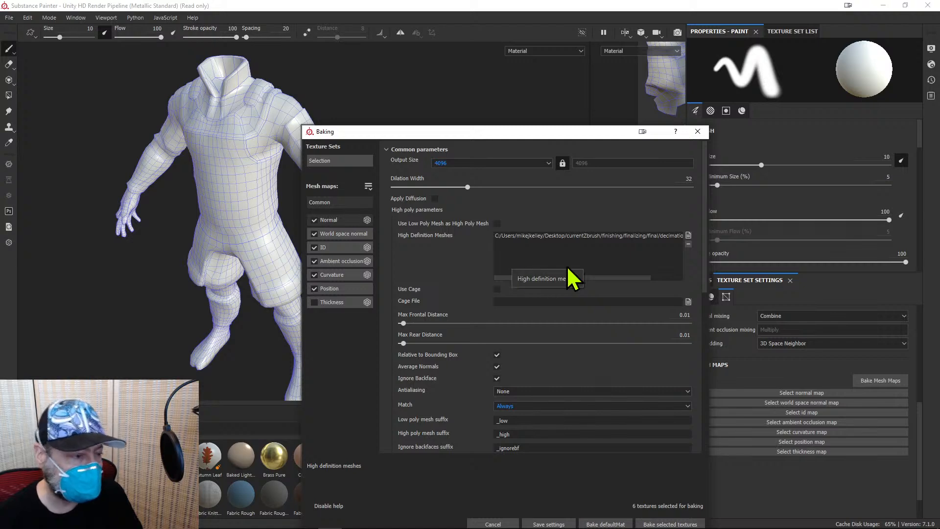
{"action": "scroll", "coordinate": [570, 278], "scroll_direction": "down", "scroll_amount": 2}
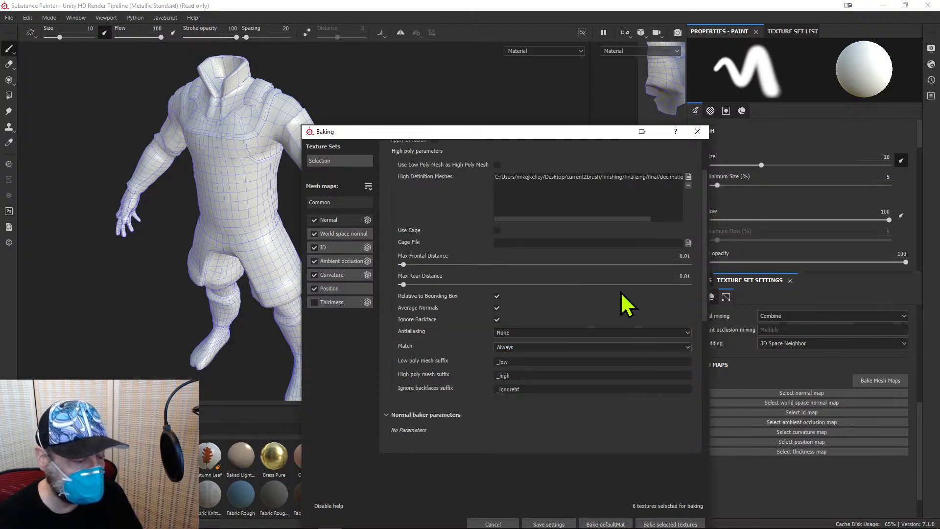
Bake the selected normal, world space normal, ID, ambient occlusion, curvature and position maps
{"action": "left_click_drag", "start_coordinate": [547, 130], "coordinate": [571, 37]}
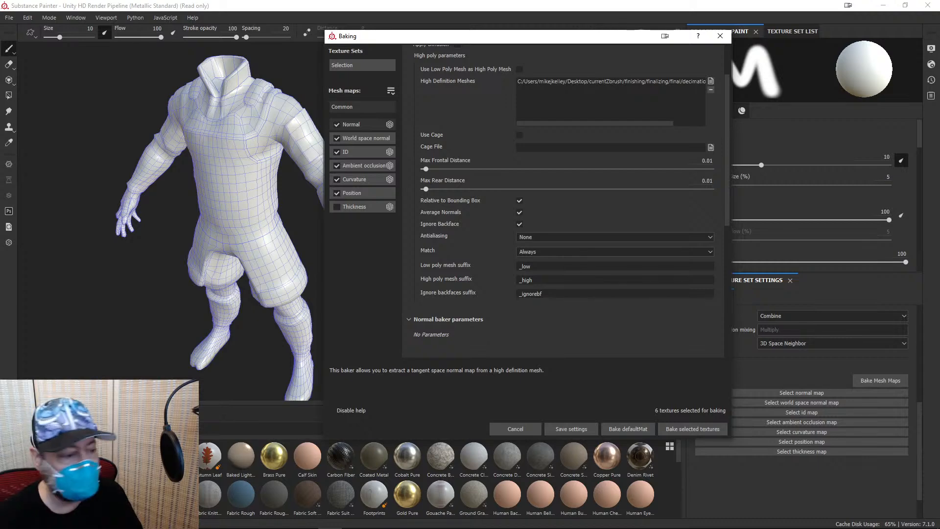
{"action": "left_click", "coordinate": [668, 430]}
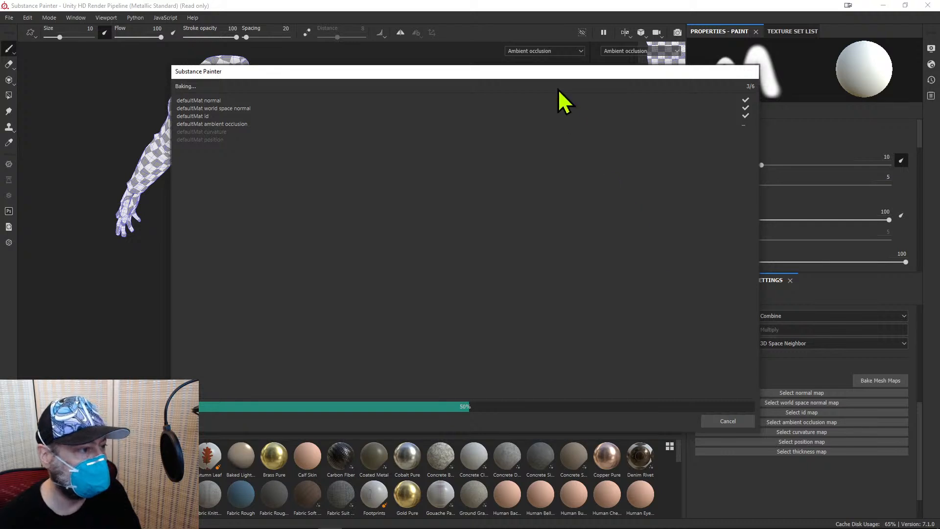
{"action": "left_click_drag", "start_coordinate": [559, 73], "coordinate": [769, 84]}
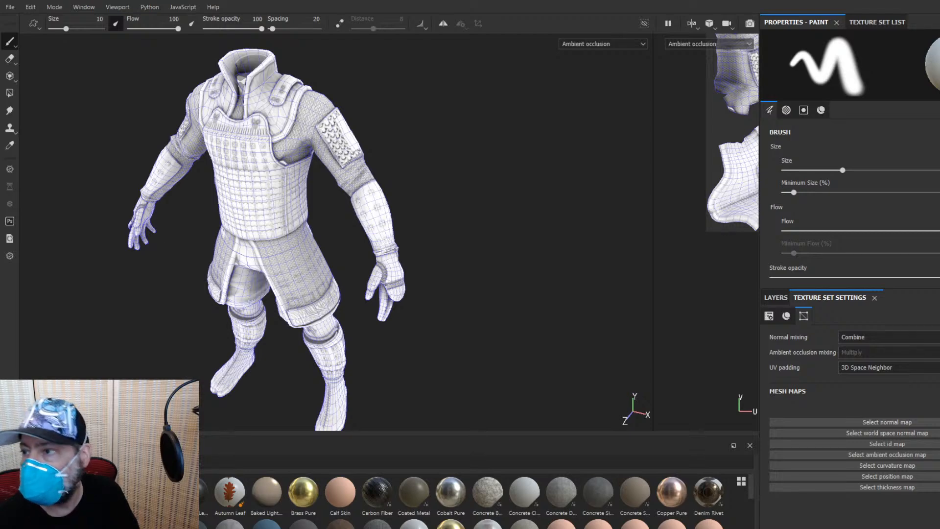
Examine the baked detail across the character's torso armour and sleeves in the material view
{"action": "key", "text": "b"}
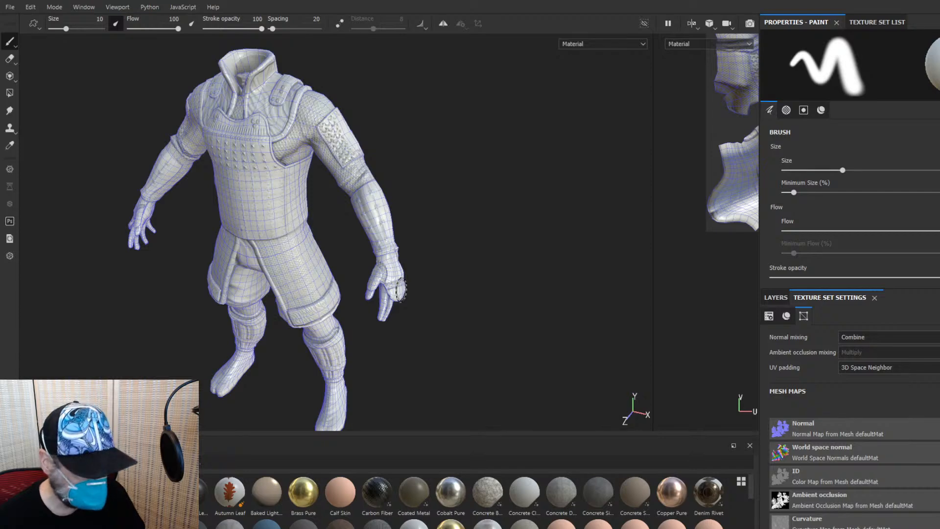
{"action": "left_click_drag", "start_coordinate": [400, 290], "coordinate": [470, 286], "text": "alt"}
{"action": "middle_click_drag", "start_coordinate": [470, 286], "coordinate": [406, 312], "text": "alt"}
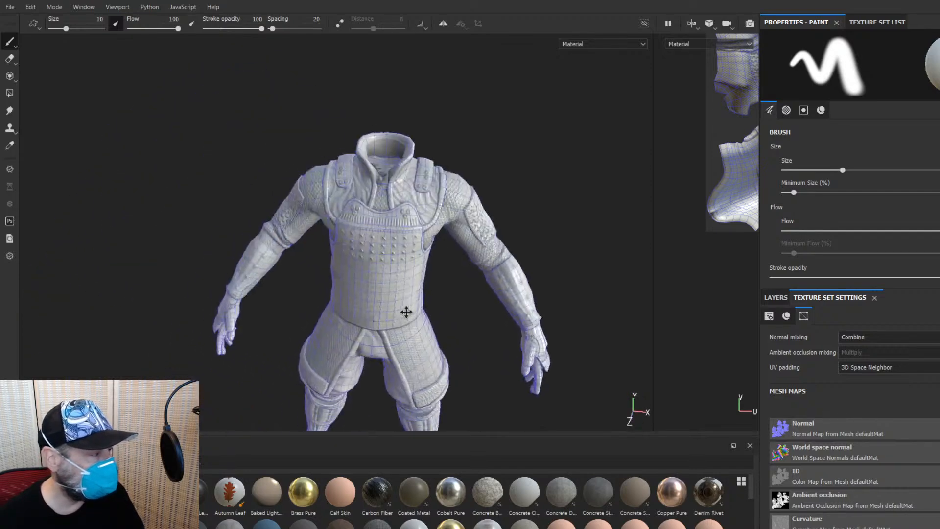
{"action": "scroll", "coordinate": [455, 373], "scroll_direction": "down", "scroll_amount": 2}
{"action": "scroll", "coordinate": [455, 373], "scroll_direction": "up", "scroll_amount": 6}
{"action": "mouse_move", "coordinate": [464, 367]}
{"action": "left_mouse_down", "text": "alt"}
{"action": "mouse_move", "coordinate": [463, 333]}
{"action": "mouse_move", "coordinate": [267, 328]}
{"action": "left_mouse_up", "text": "alt"}
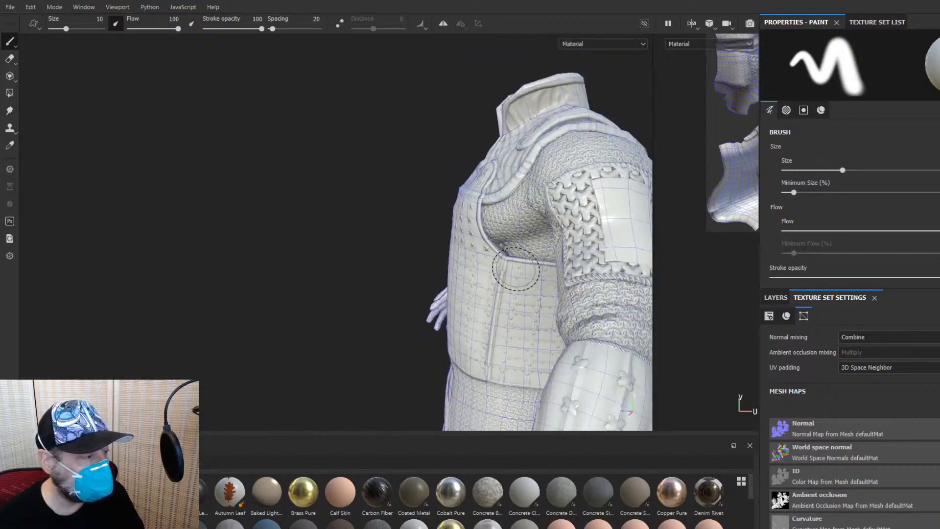
{"action": "scroll", "coordinate": [515, 268], "scroll_direction": "up", "scroll_amount": 5}
{"action": "left_click_drag", "start_coordinate": [329, 264], "coordinate": [550, 256], "text": "alt"}
{"action": "middle_click_drag", "start_coordinate": [550, 256], "coordinate": [494, 287], "text": "alt"}
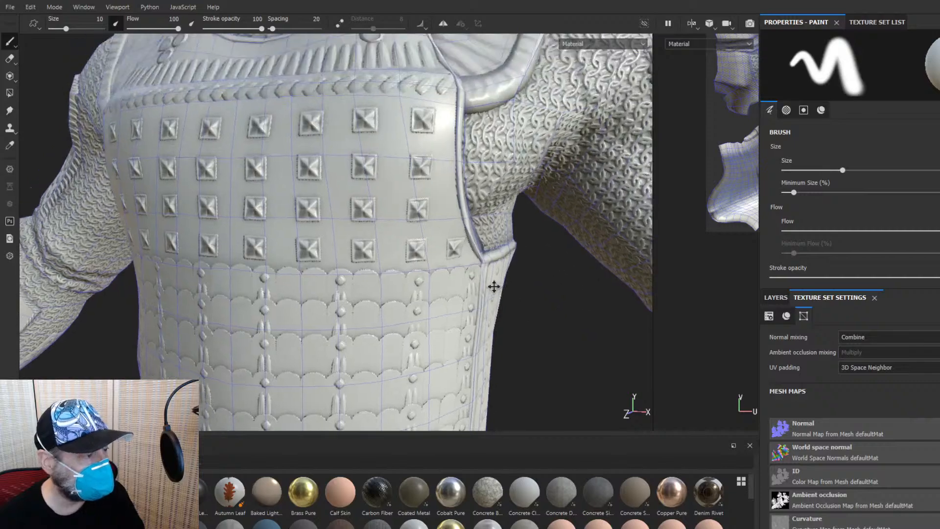
{"action": "left_click_drag", "start_coordinate": [493, 286], "coordinate": [574, 215], "text": "alt"}
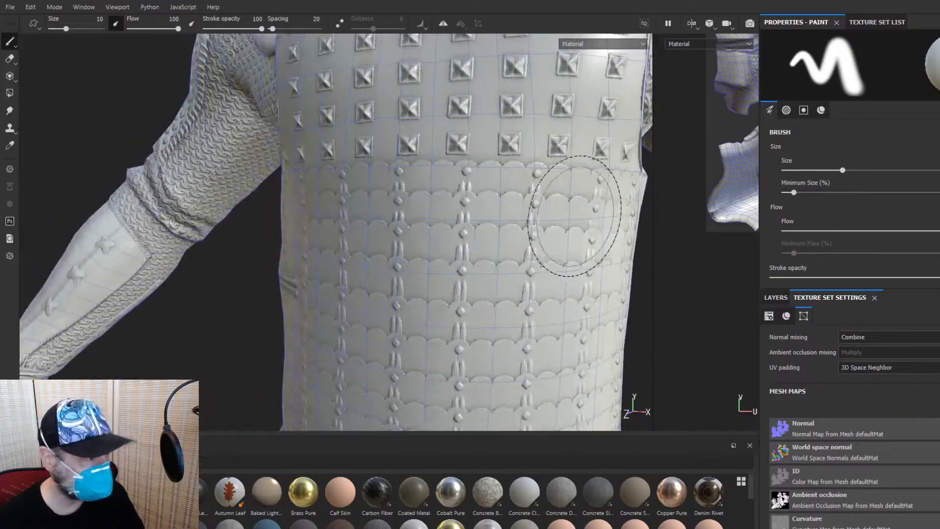
{"action": "scroll", "coordinate": [574, 216], "scroll_direction": "down", "scroll_amount": 8}
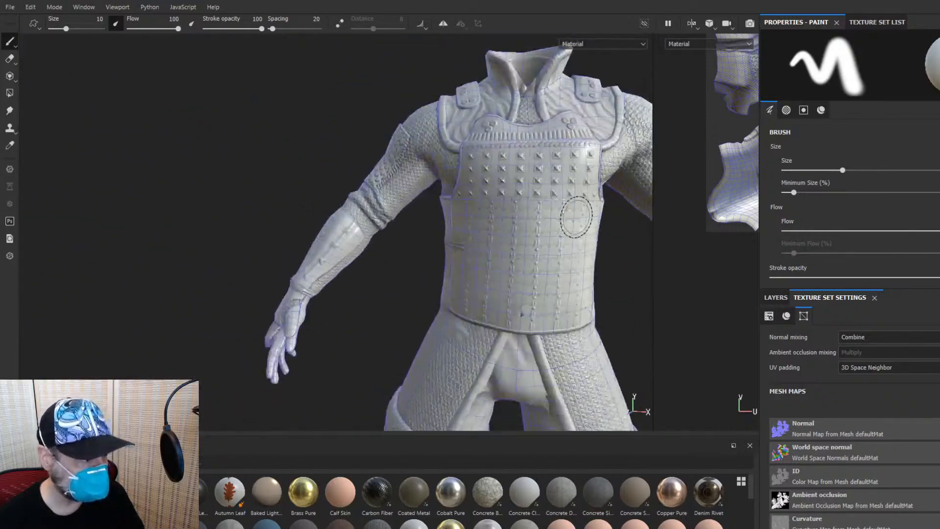
{"action": "scroll", "coordinate": [545, 242], "scroll_direction": "down", "scroll_amount": 8}
{"action": "scroll", "coordinate": [545, 244], "scroll_direction": "up", "scroll_amount": 10}
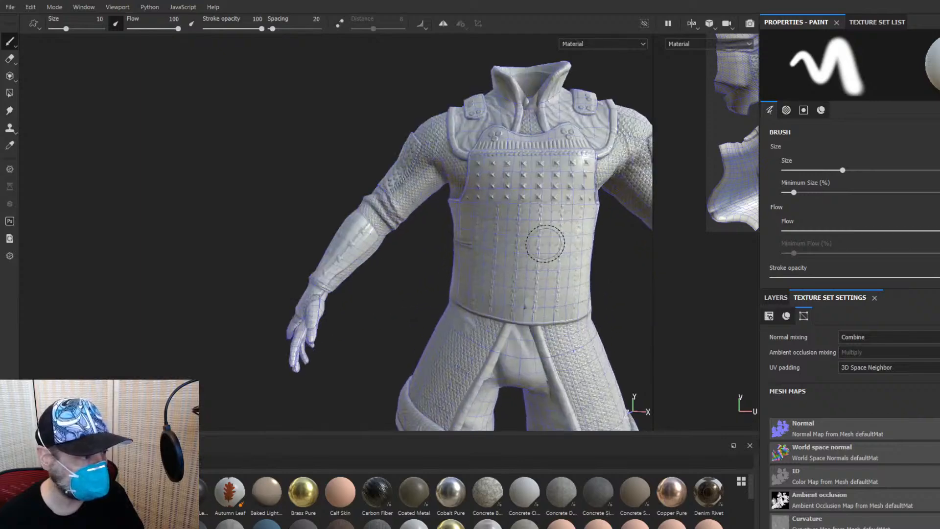
{"action": "scroll", "coordinate": [545, 244], "scroll_direction": "up", "scroll_amount": 5}
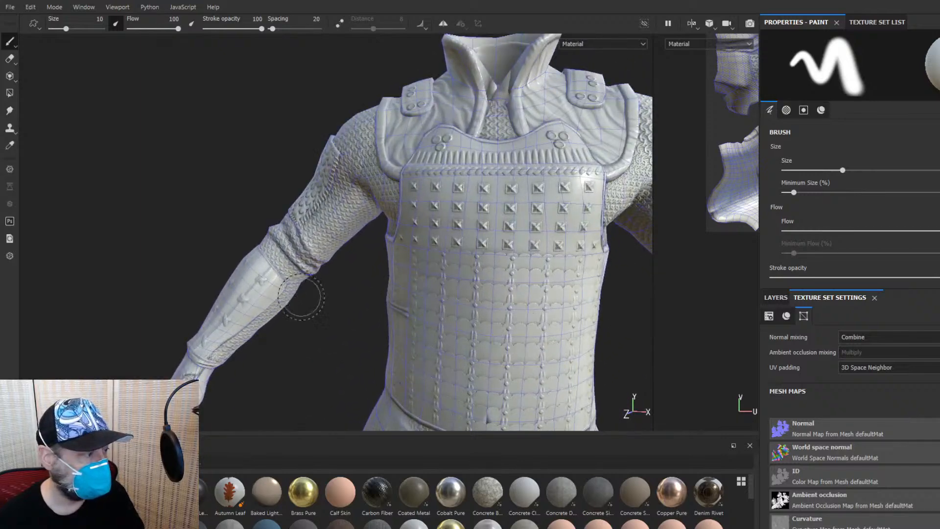
Examine the baked chain mail, shoulder panel and armour trim around the armhole up close
{"action": "mouse_move", "coordinate": [301, 296]}
{"action": "left_mouse_down", "text": "alt"}
{"action": "mouse_move", "coordinate": [367, 304]}
{"action": "mouse_move", "coordinate": [535, 289]}
{"action": "mouse_move", "coordinate": [541, 330]}
{"action": "mouse_move", "coordinate": [404, 302]}
{"action": "mouse_move", "coordinate": [210, 297]}
{"action": "mouse_move", "coordinate": [309, 277]}
{"action": "left_mouse_up", "text": "alt"}
{"action": "scroll", "coordinate": [392, 196], "scroll_direction": "up", "scroll_amount": 5}
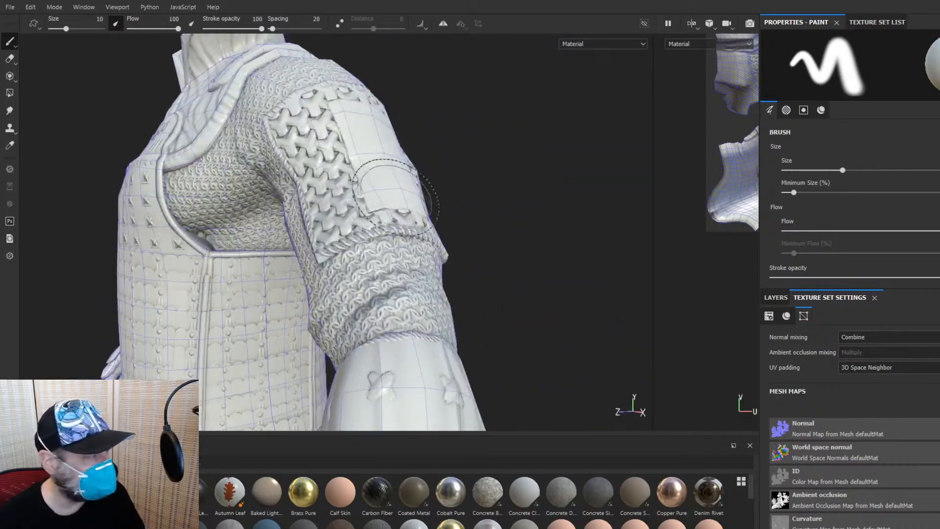
{"action": "scroll", "coordinate": [387, 192], "scroll_direction": "down", "scroll_amount": 3}
{"action": "left_click_drag", "start_coordinate": [476, 193], "coordinate": [430, 218], "text": "alt"}
{"action": "scroll", "coordinate": [431, 219], "scroll_direction": "up", "scroll_amount": 5}
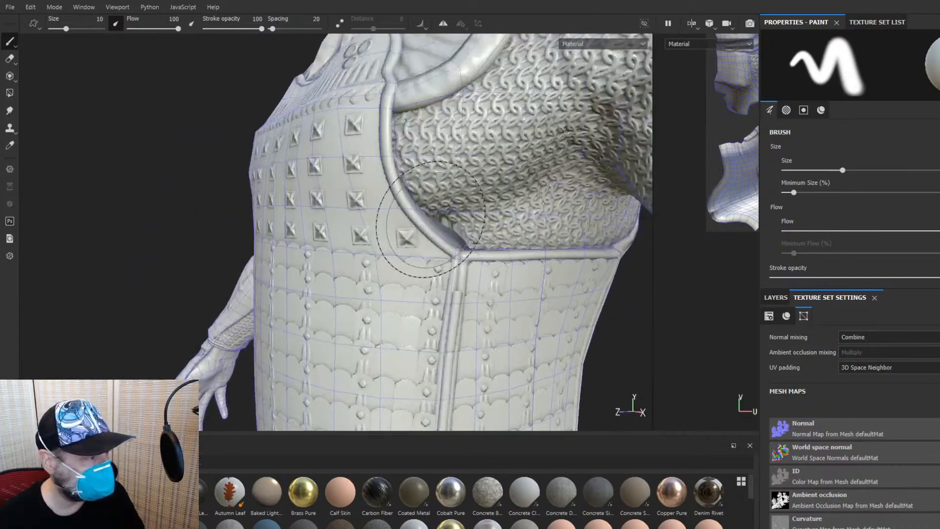
{"action": "scroll", "coordinate": [431, 218], "scroll_direction": "up", "scroll_amount": 8}
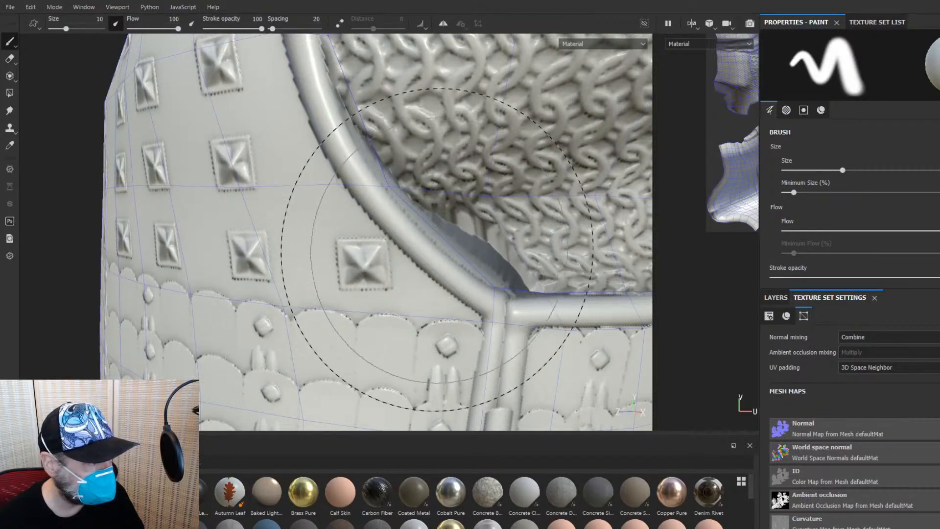
{"action": "scroll", "coordinate": [438, 252], "scroll_direction": "down", "scroll_amount": 2}
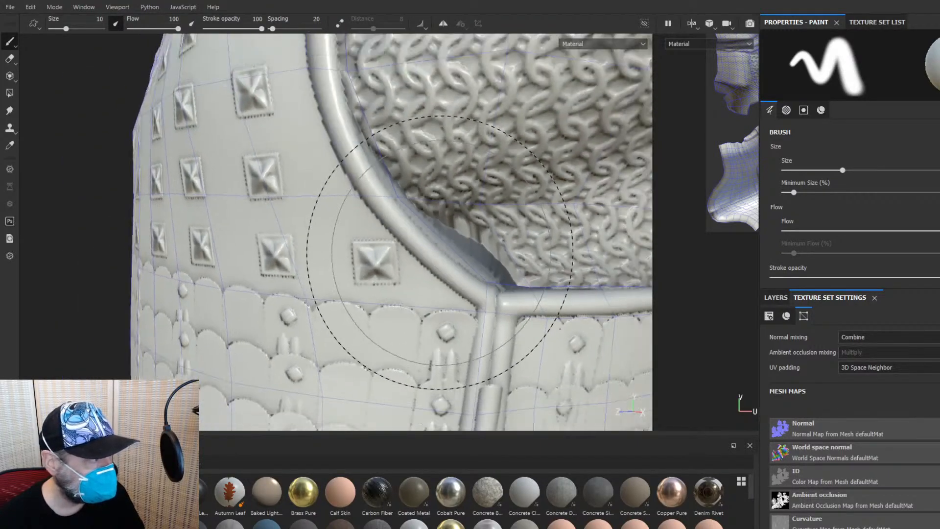
{"action": "left_click_drag", "start_coordinate": [440, 252], "coordinate": [440, 337], "text": "alt"}
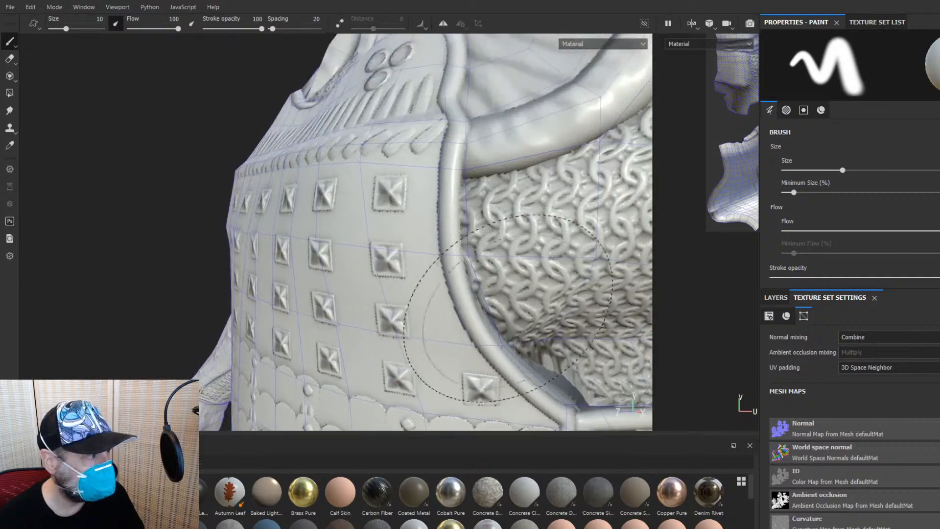
{"action": "mouse_move", "coordinate": [475, 227]}
{"action": "left_mouse_down", "text": "alt"}
{"action": "mouse_move", "coordinate": [440, 294]}
{"action": "mouse_move", "coordinate": [479, 244]}
{"action": "left_mouse_up", "text": "alt"}
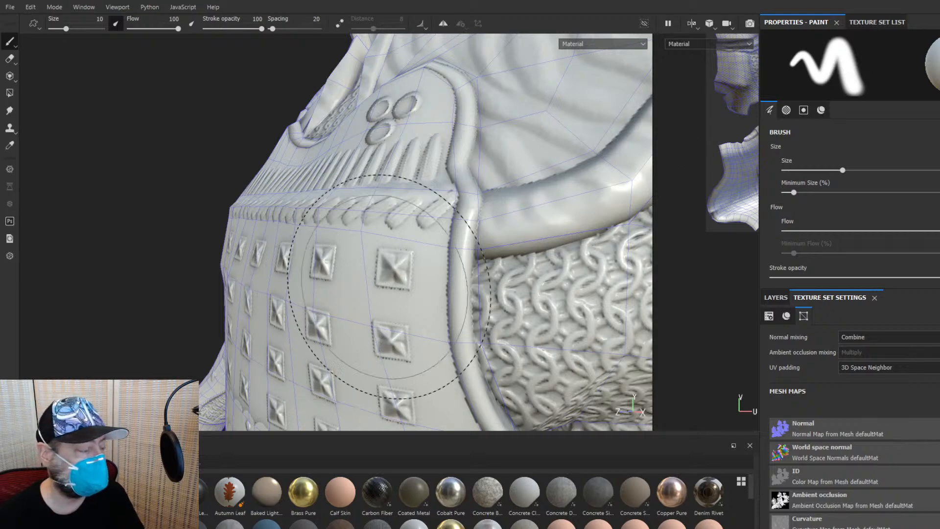
{"action": "scroll", "coordinate": [390, 283], "scroll_direction": "up", "scroll_amount": 3}
{"action": "scroll", "coordinate": [384, 282], "scroll_direction": "down", "scroll_amount": 7}
{"action": "scroll", "coordinate": [382, 282], "scroll_direction": "down", "scroll_amount": 5}
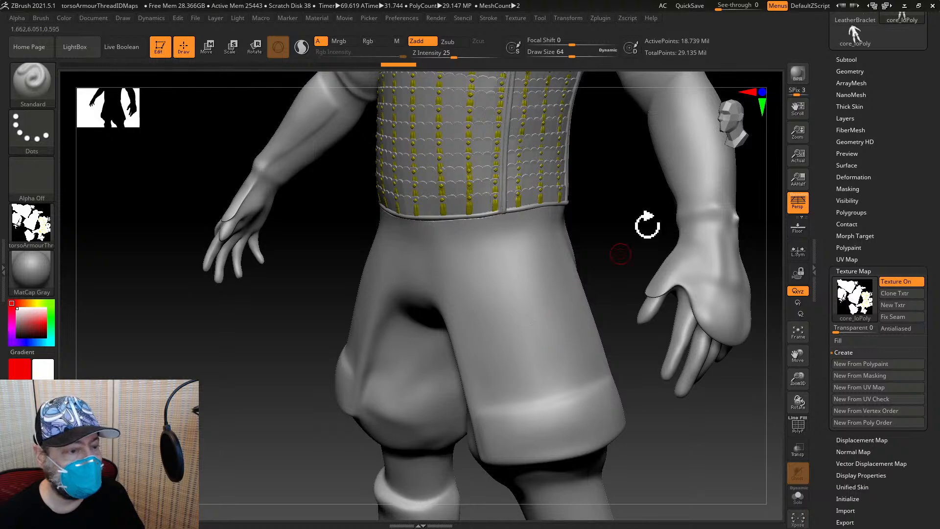
Switch to ZBrush, select the core_loPoly subtool and open its geometry settings
{"action": "left_click", "coordinate": [845, 60]}
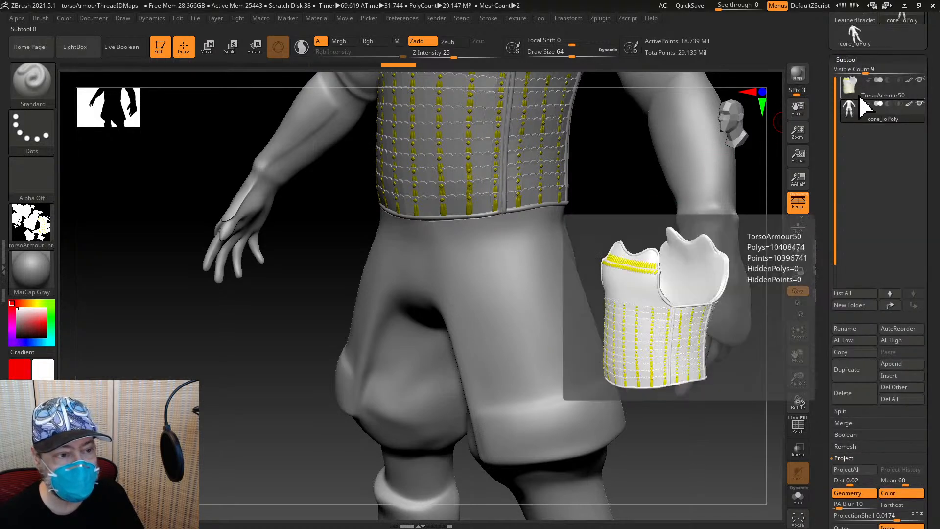
{"action": "left_click", "coordinate": [859, 93]}
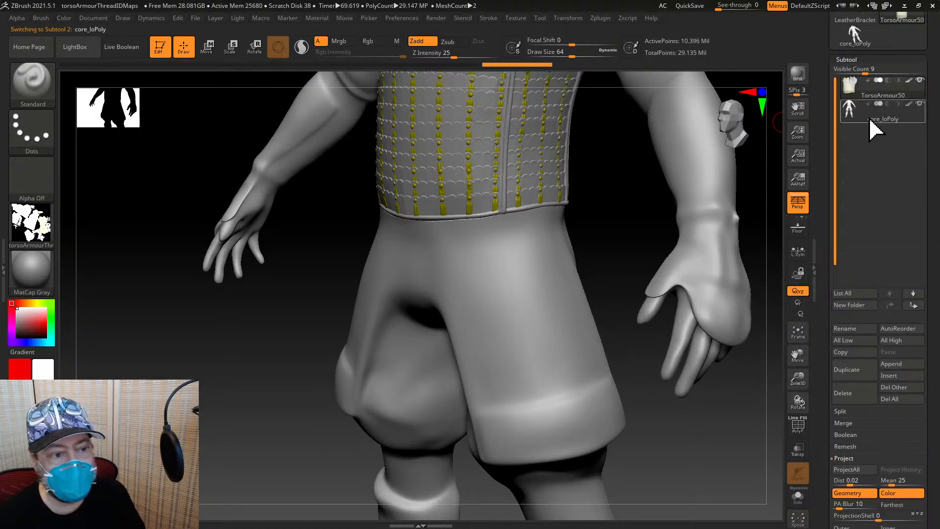
{"action": "left_click", "coordinate": [868, 117]}
{"action": "scroll", "coordinate": [920, 262], "scroll_direction": "down", "scroll_amount": 6}
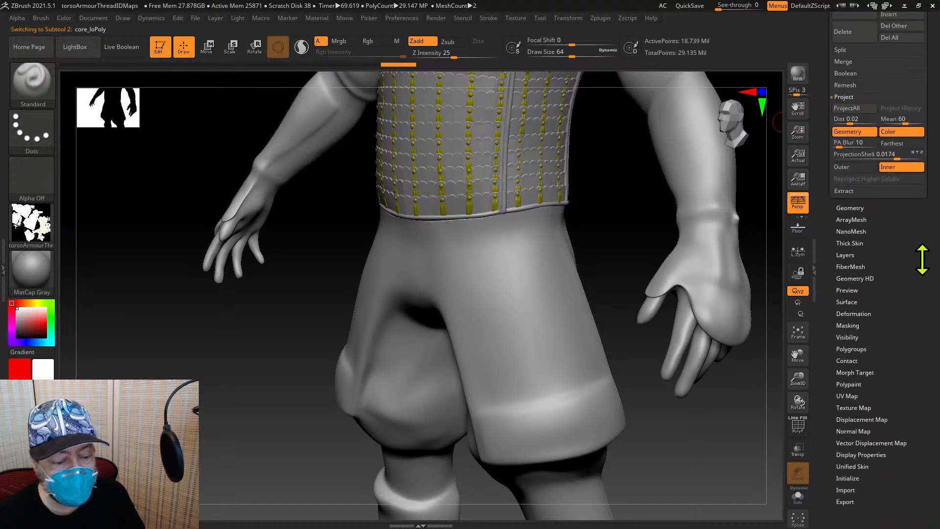
{"action": "left_click", "coordinate": [840, 251]}
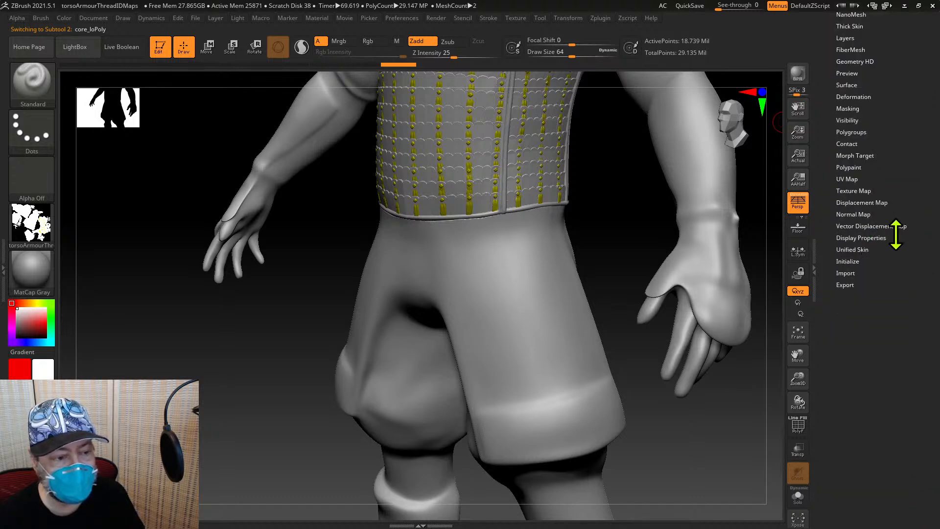
{"action": "left_click_drag", "start_coordinate": [917, 207], "coordinate": [929, 348]}
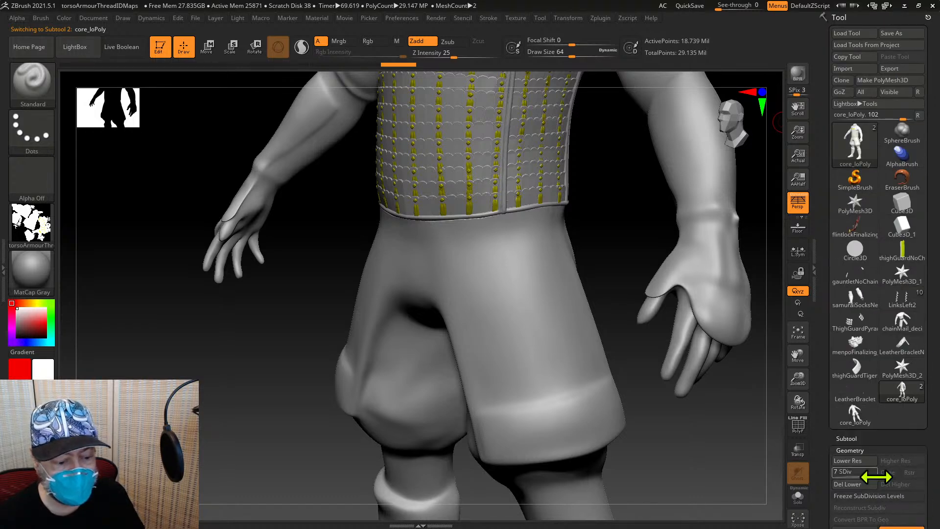
Inspect core_loPoly at subdivision level 1 with its wireframe shown, and return it to level 7
{"action": "left_click_drag", "start_coordinate": [864, 473], "coordinate": [809, 476]}
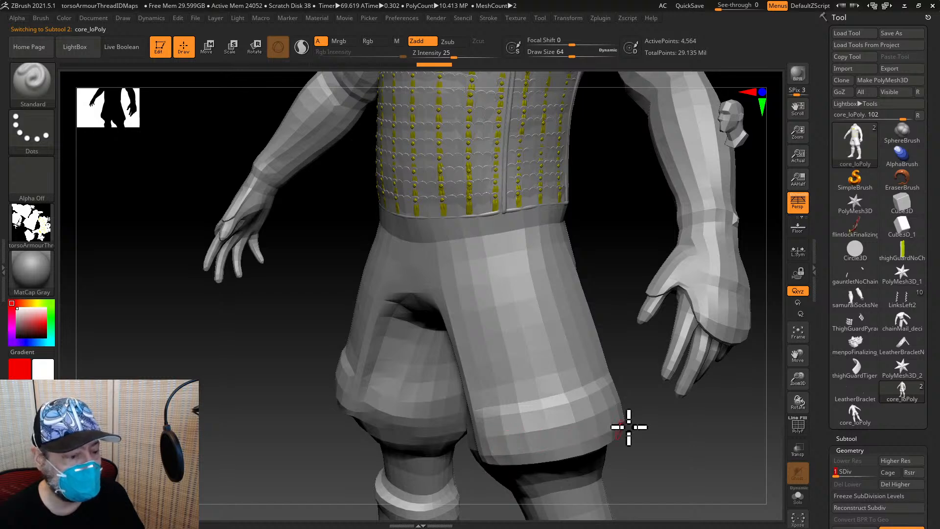
{"action": "left_click", "coordinate": [794, 428]}
{"action": "left_click_drag", "start_coordinate": [797, 401], "coordinate": [793, 377]}
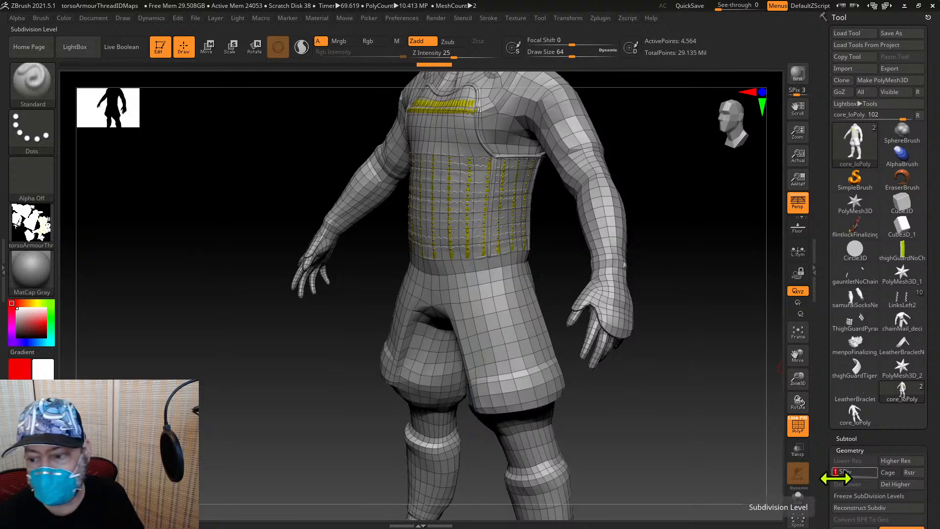
{"action": "left_click_drag", "start_coordinate": [836, 479], "coordinate": [873, 476]}
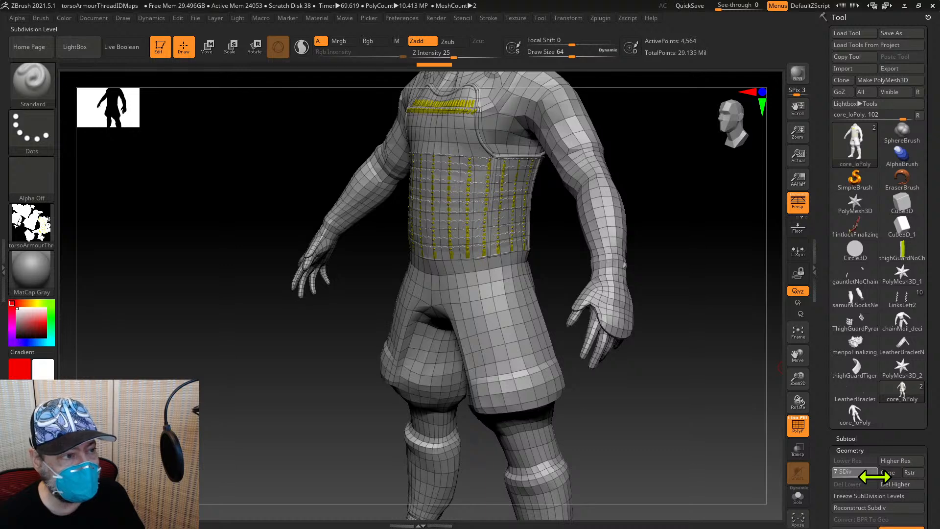
Make TorsoArmour50 the active subtool, hide core_loPoly and turn off the wireframe to view the armour alone
{"action": "left_click", "coordinate": [858, 437]}
{"action": "left_click_drag", "start_coordinate": [928, 441], "coordinate": [920, 341]}
{"action": "left_click", "coordinate": [898, 321]}
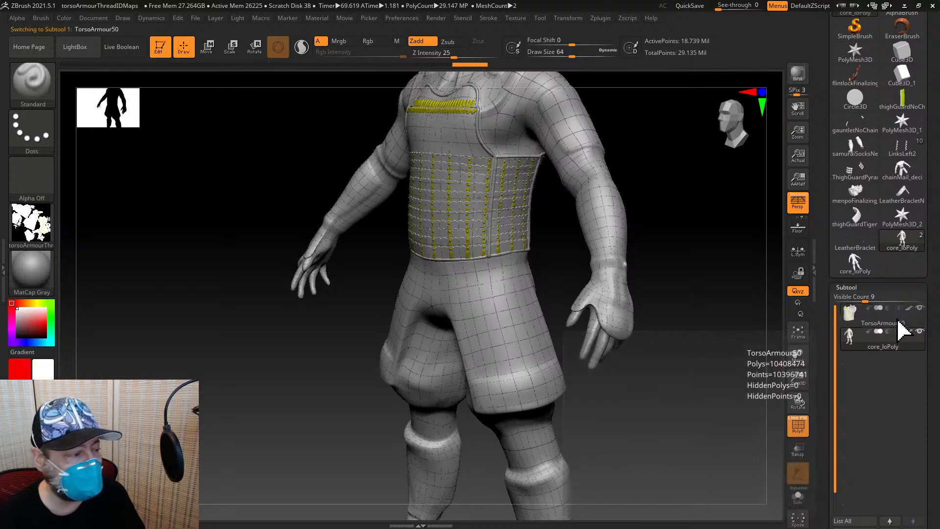
{"action": "left_click", "coordinate": [919, 331]}
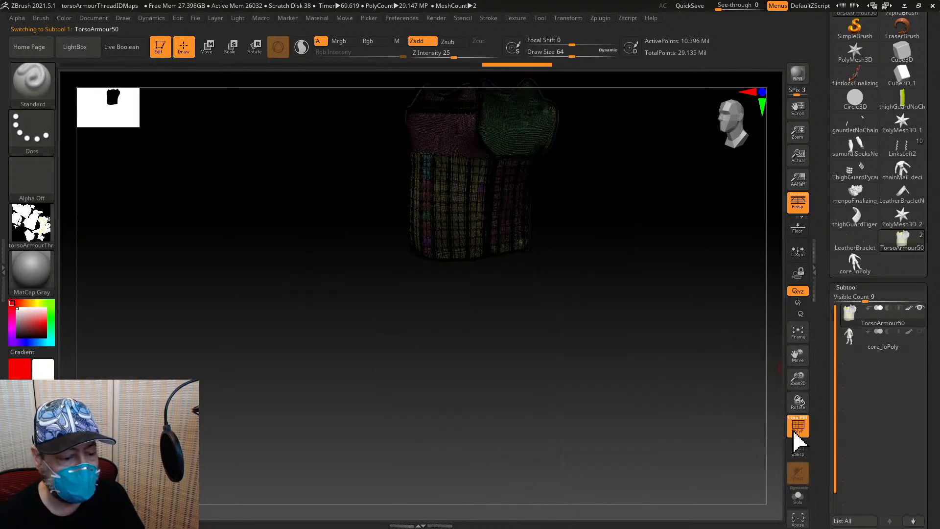
{"action": "left_click", "coordinate": [795, 437]}
{"action": "left_click_drag", "start_coordinate": [798, 383], "coordinate": [811, 461]}
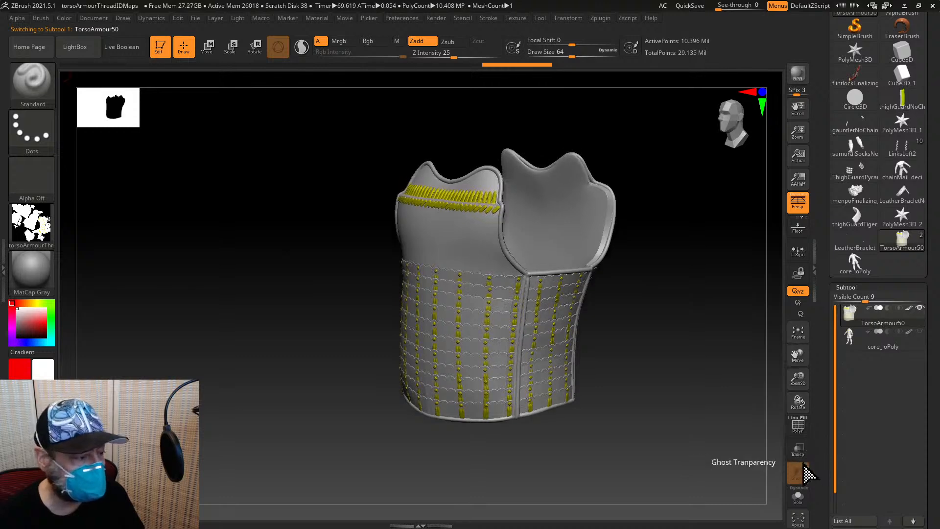
{"action": "left_click_drag", "start_coordinate": [690, 434], "coordinate": [699, 424]}
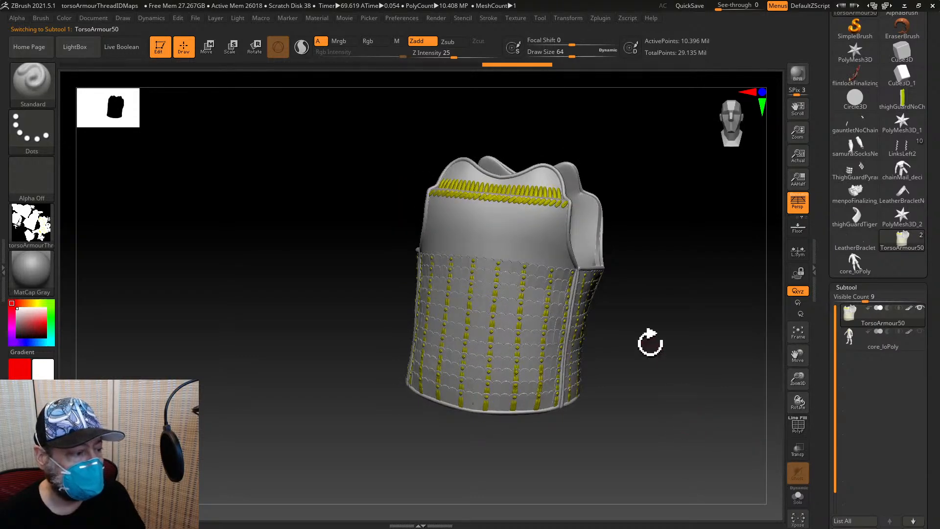
{"action": "left_click_drag", "start_coordinate": [649, 343], "coordinate": [634, 344]}
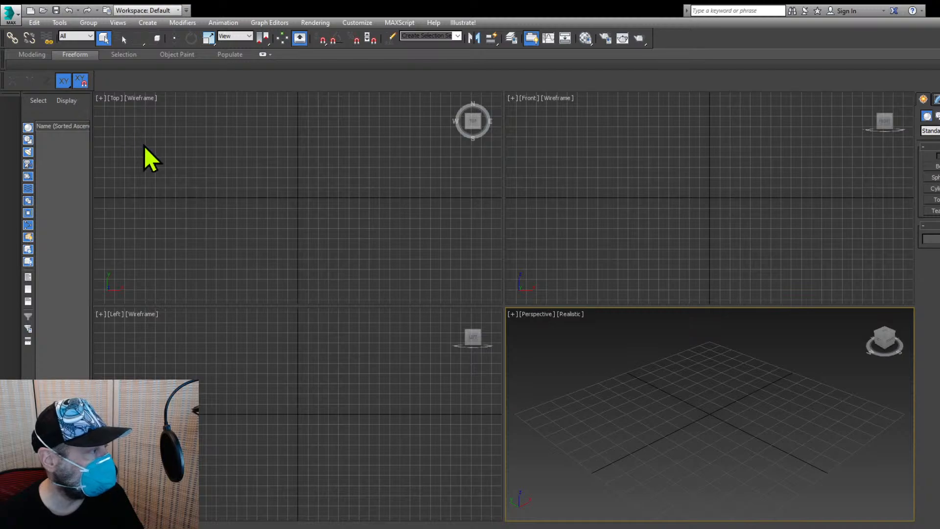
Switch to 3ds Max, show the full character in a single maximized viewport and select the core body mesh
{"action": "key", "text": "alt+w"}
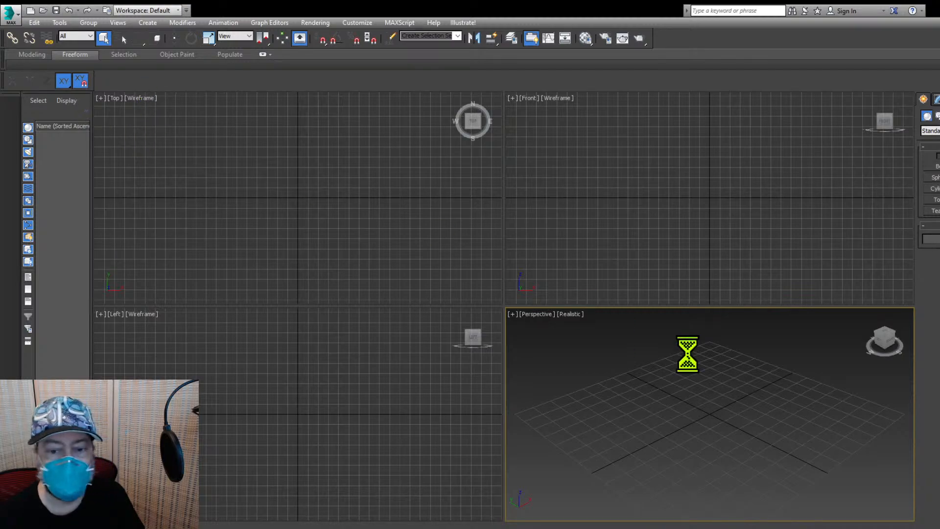
{"action": "scroll", "coordinate": [490, 365], "scroll_direction": "up", "scroll_amount": 5}
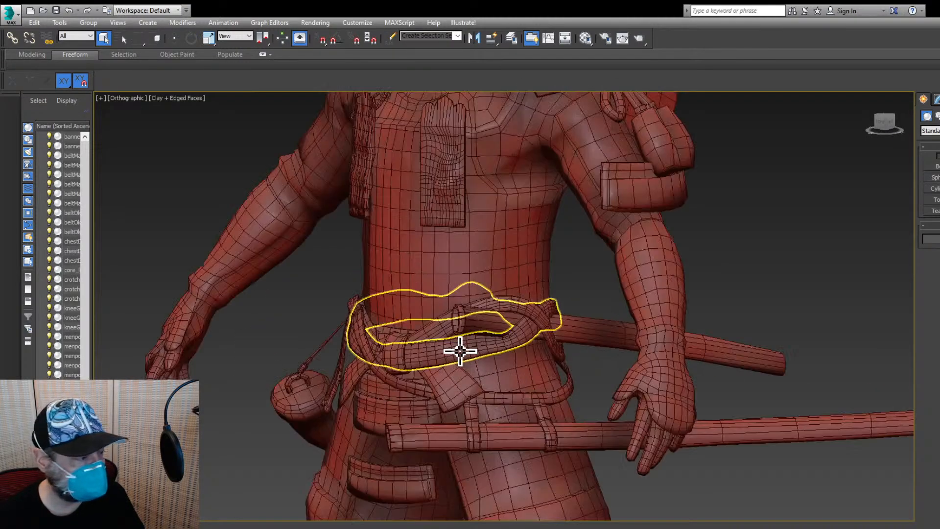
{"action": "middle_click_drag", "start_coordinate": [459, 351], "coordinate": [503, 385]}
{"action": "scroll", "coordinate": [518, 304], "scroll_direction": "up", "scroll_amount": 2}
{"action": "left_click", "coordinate": [518, 304]}
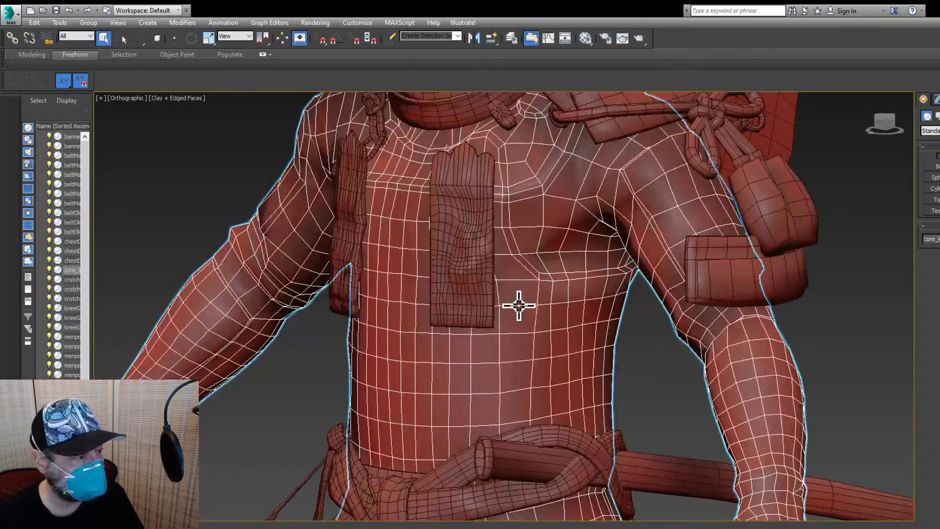
Hide all objects except the core body mesh and view its chest and collar topology
{"action": "key", "text": "e"}
{"action": "scroll", "coordinate": [528, 300], "scroll_direction": "up", "scroll_amount": 4}
{"action": "middle_click_drag", "start_coordinate": [533, 291], "coordinate": [513, 301], "text": "alt"}
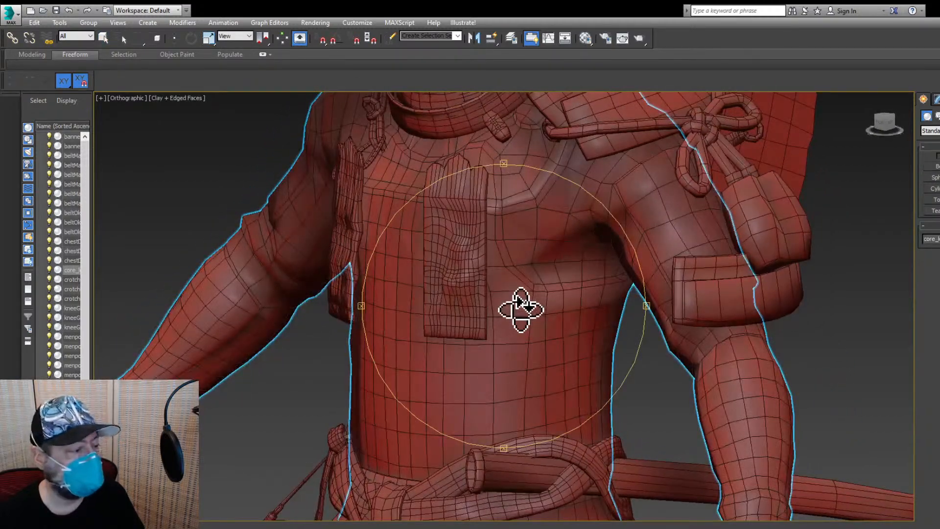
{"action": "key", "text": "q"}
{"action": "key", "text": "alt+q"}
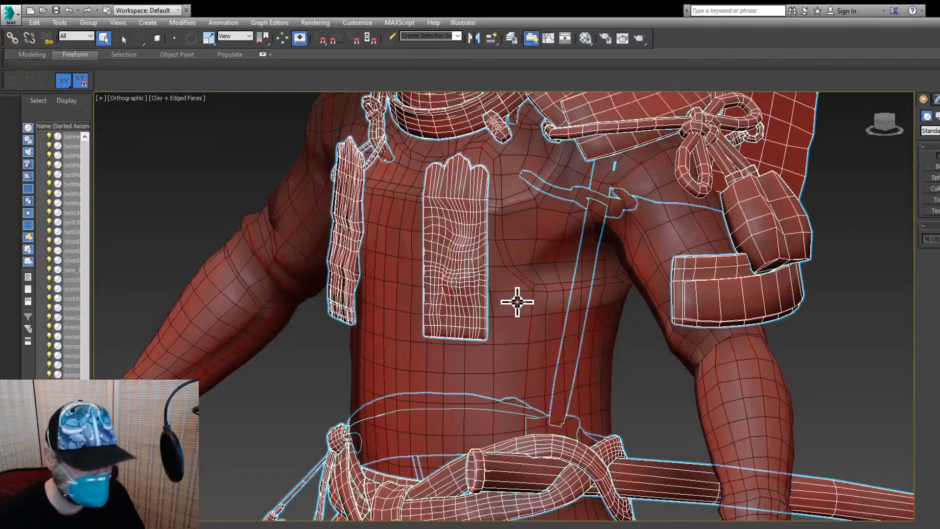
{"action": "middle_click_drag", "start_coordinate": [517, 301], "coordinate": [495, 390], "text": "alt"}
{"action": "key", "text": "q"}
{"action": "scroll", "coordinate": [518, 282], "scroll_direction": "up", "scroll_amount": 3}
{"action": "scroll", "coordinate": [520, 381], "scroll_direction": "down", "scroll_amount": 3}
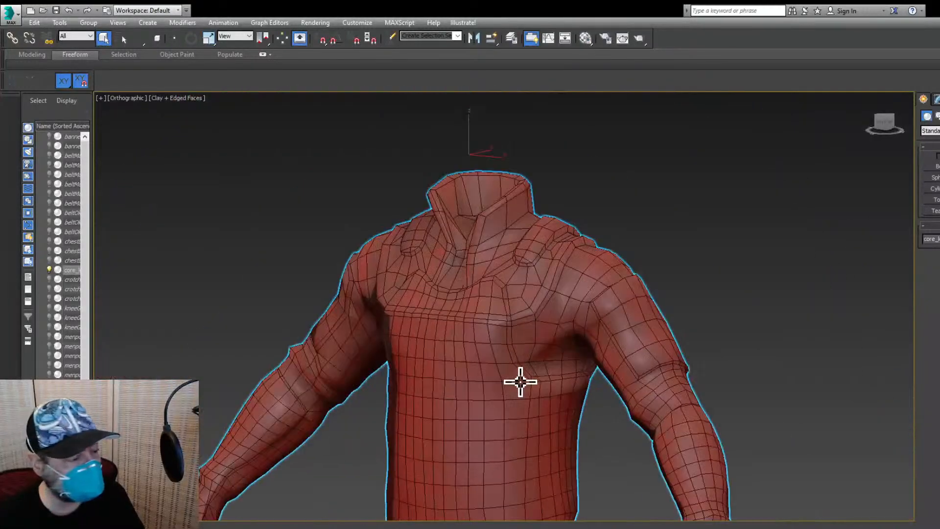
{"action": "scroll", "coordinate": [519, 381], "scroll_direction": "up", "scroll_amount": 2}
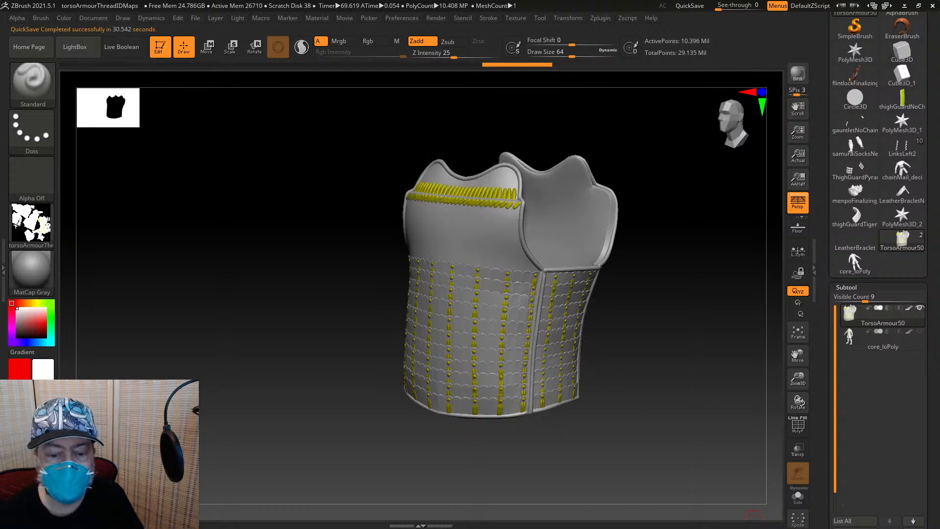
Show core_loPoly together with the torso armour, turn on the wireframe and make core_loPoly the active subtool
{"action": "left_click", "coordinate": [920, 332]}
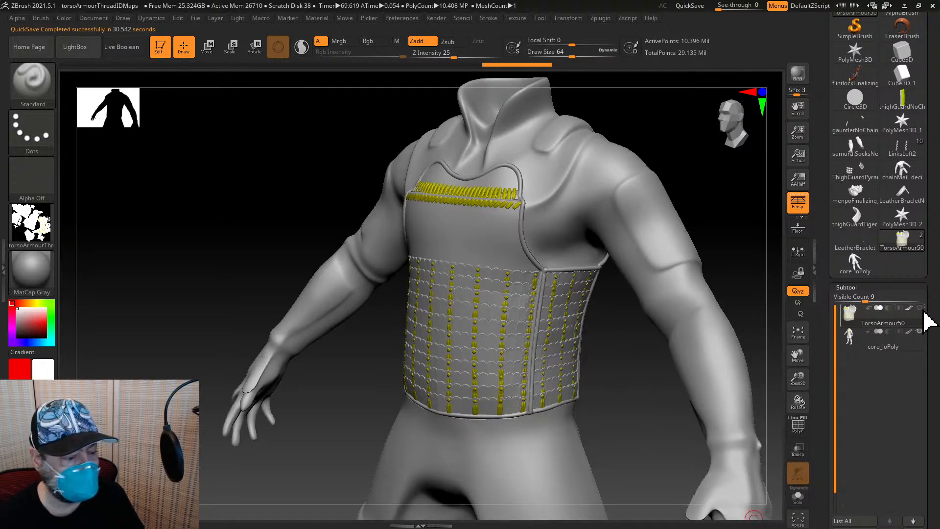
{"action": "left_click_drag", "start_coordinate": [923, 394], "coordinate": [933, 246]}
{"action": "left_click", "coordinate": [861, 324]}
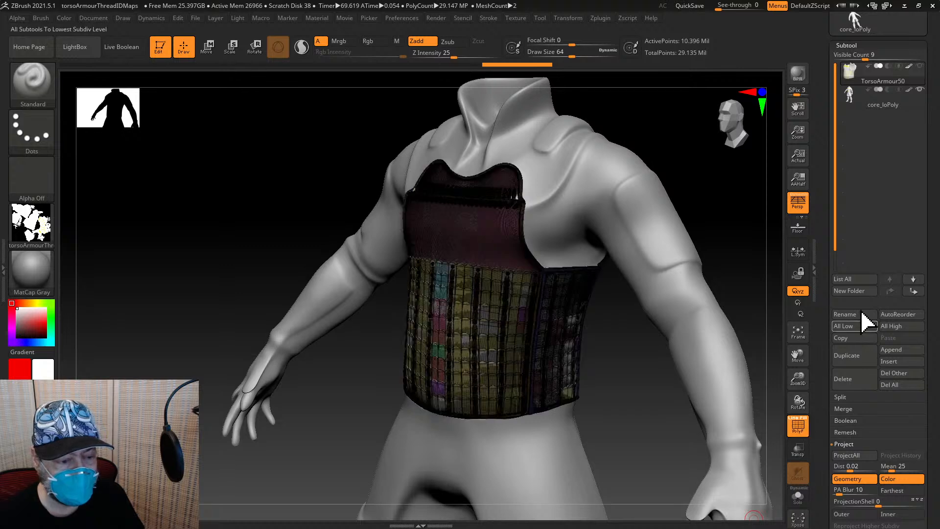
{"action": "left_click", "coordinate": [875, 102]}
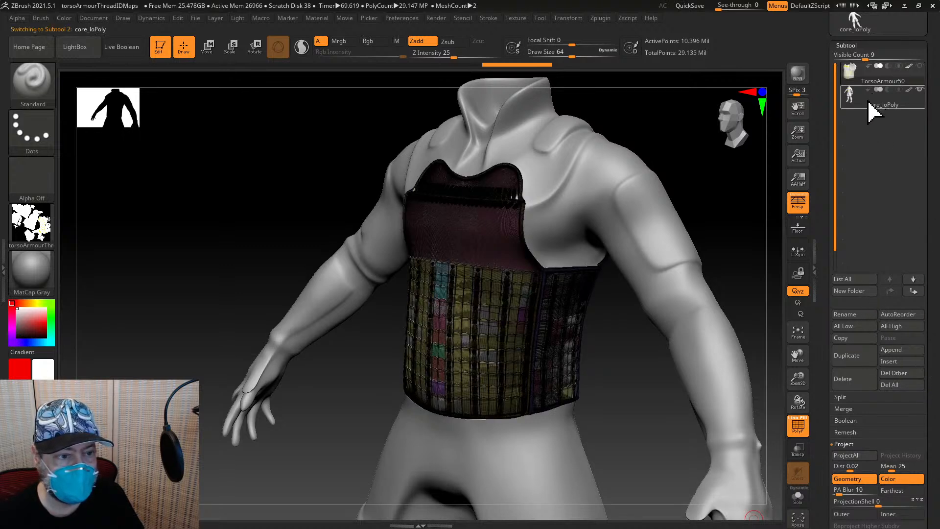
Lower core_loPoly to subdivision level 1 and inspect its torso and arm topology from several angles
{"action": "scroll", "coordinate": [932, 161], "scroll_direction": "down", "scroll_amount": 3}
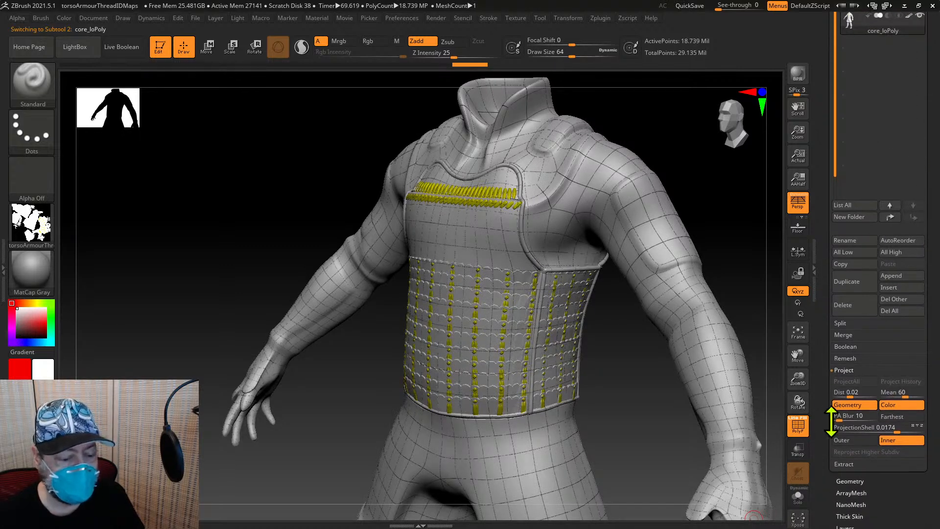
{"action": "left_click", "coordinate": [849, 481]}
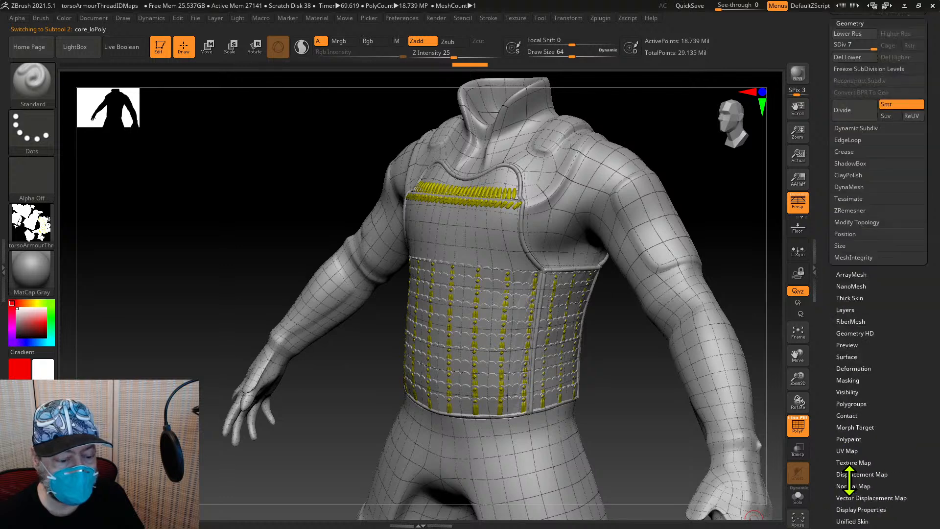
{"action": "left_click_drag", "start_coordinate": [873, 228], "coordinate": [838, 230]}
{"action": "left_click", "coordinate": [851, 192]}
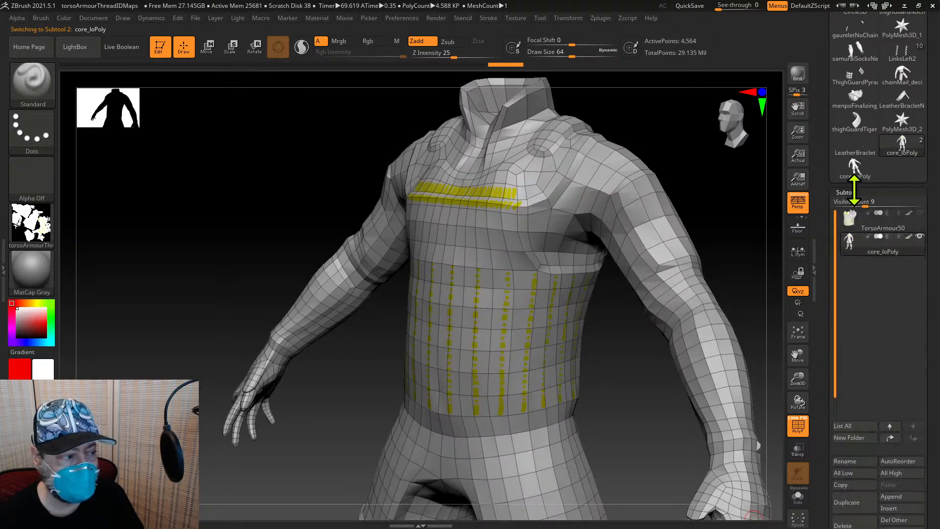
{"action": "right_click_drag", "start_coordinate": [667, 308], "coordinate": [625, 325]}
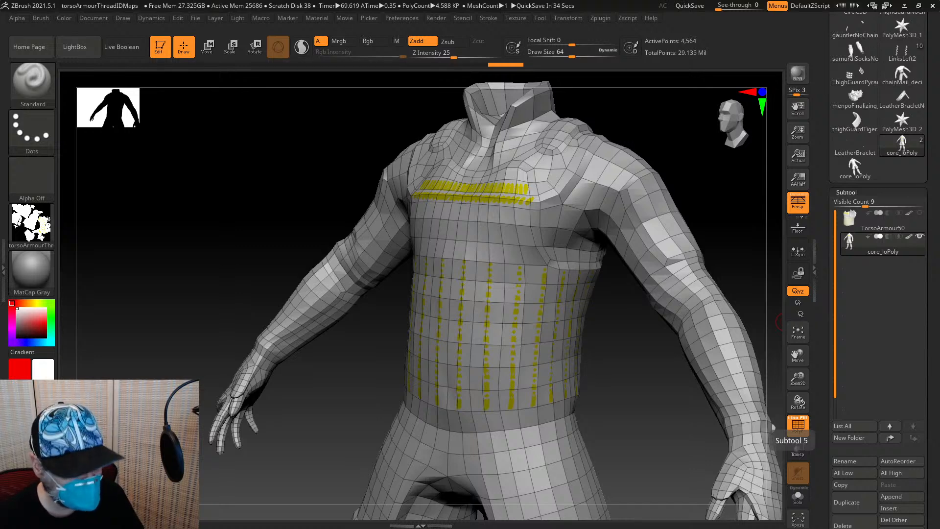
{"action": "left_click_drag", "start_coordinate": [772, 426], "coordinate": [644, 313]}
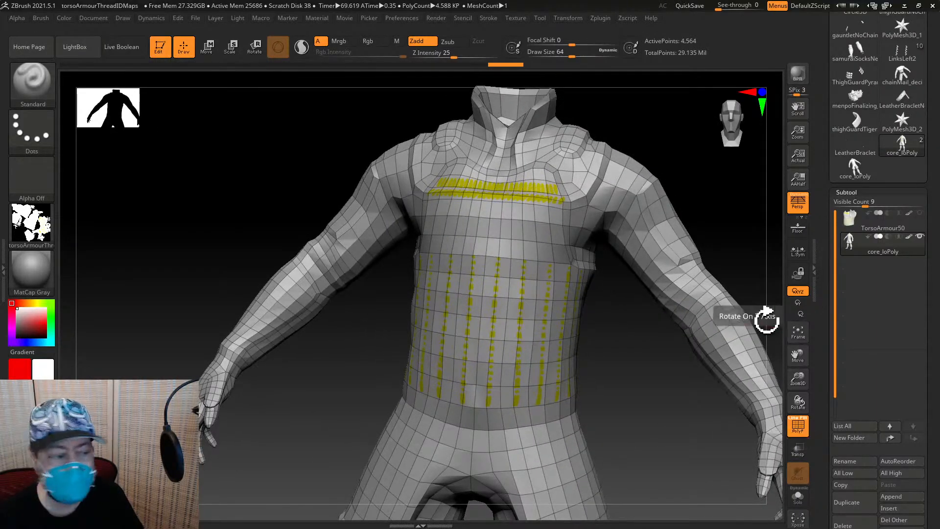
{"action": "left_click_drag", "start_coordinate": [687, 366], "coordinate": [656, 367]}
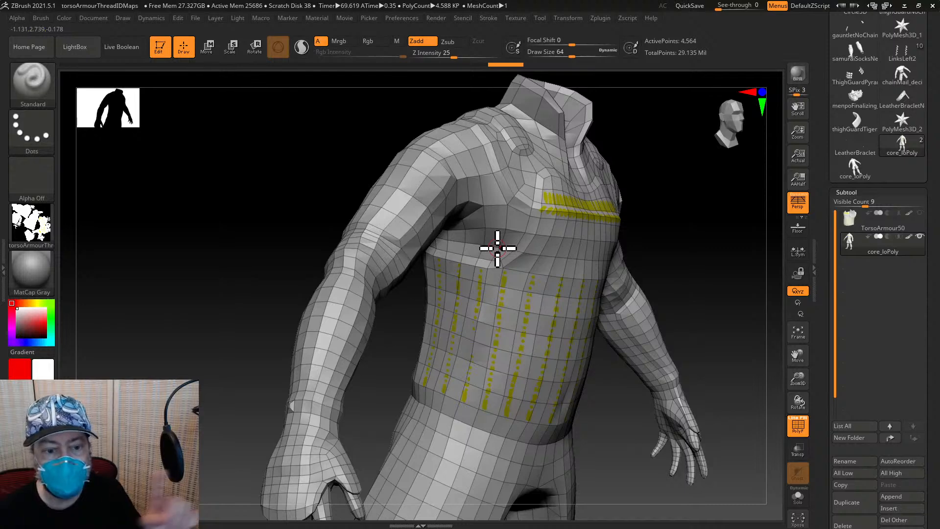
Switch to Substance Painter and examine the baked chest armour, chain mail and arm details close up and across the whole body
{"action": "left_click", "coordinate": [905, 7]}
{"action": "scroll", "coordinate": [395, 354], "scroll_direction": "down", "scroll_amount": 4}
{"action": "scroll", "coordinate": [395, 354], "scroll_direction": "up", "scroll_amount": 5}
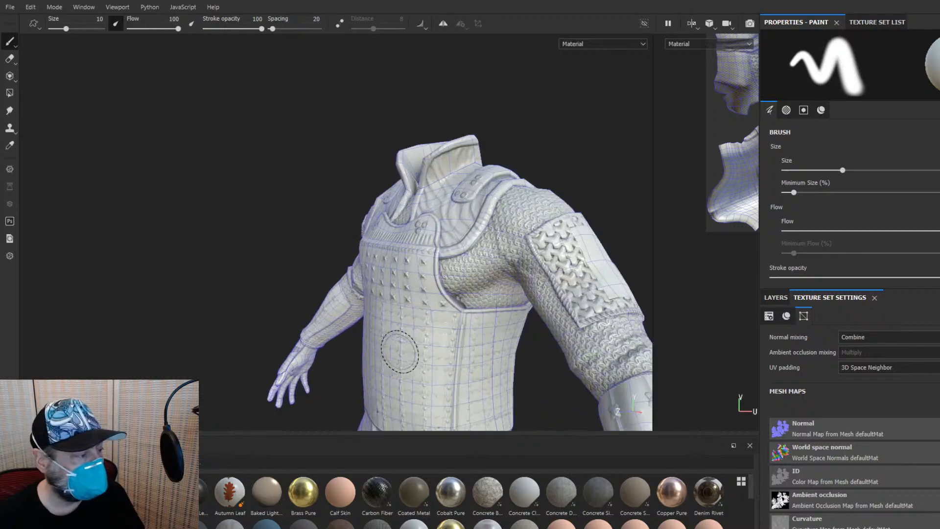
{"action": "scroll", "coordinate": [400, 351], "scroll_direction": "up", "scroll_amount": 3}
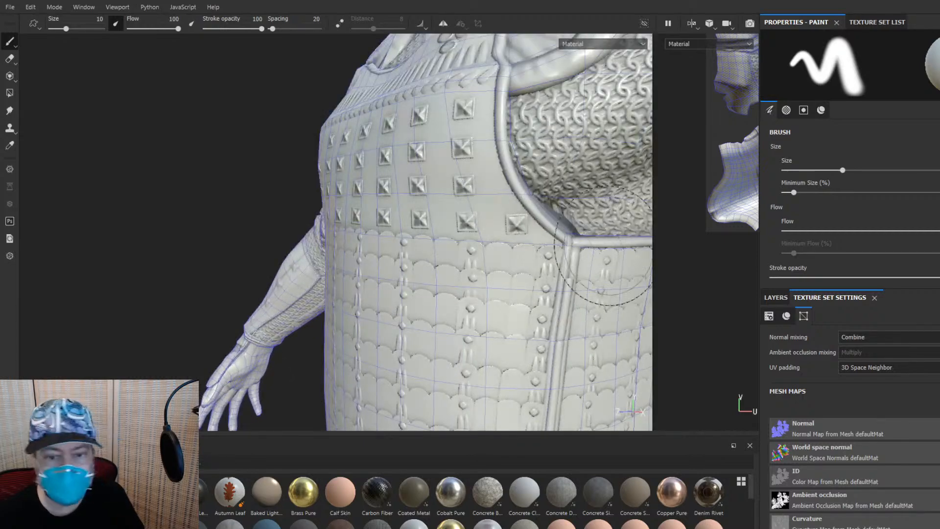
{"action": "scroll", "coordinate": [233, 235], "scroll_direction": "up", "scroll_amount": 3}
{"action": "scroll", "coordinate": [232, 233], "scroll_direction": "down", "scroll_amount": 3}
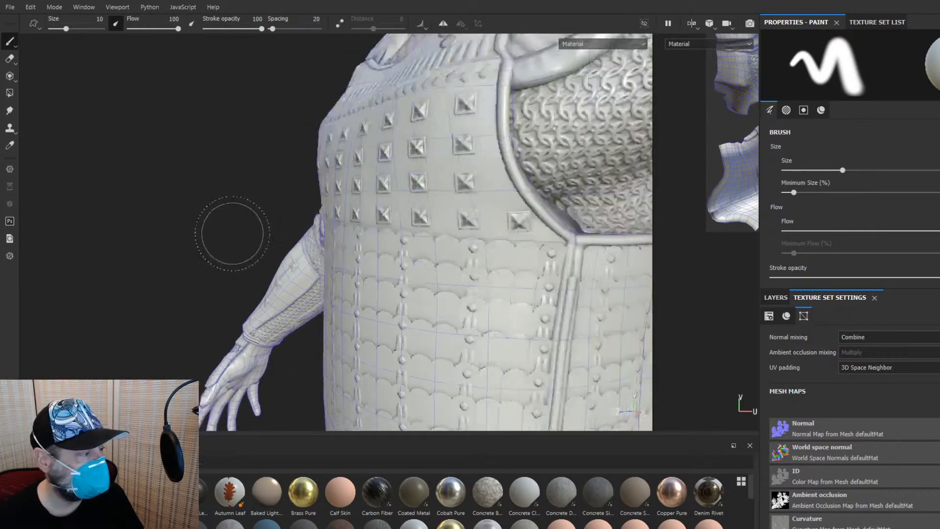
{"action": "scroll", "coordinate": [232, 233], "scroll_direction": "down", "scroll_amount": 5}
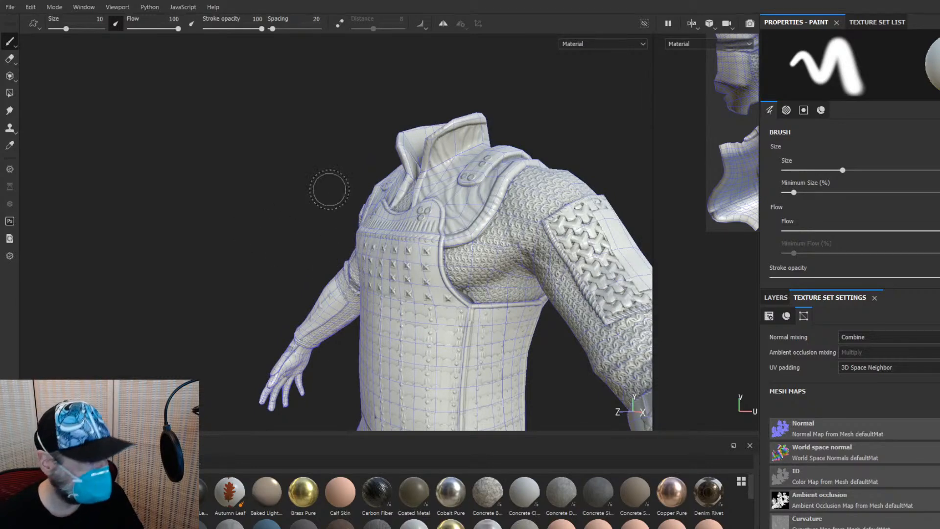
{"action": "scroll", "coordinate": [222, 141], "scroll_direction": "up", "scroll_amount": 2}
{"action": "scroll", "coordinate": [256, 181], "scroll_direction": "down", "scroll_amount": 2}
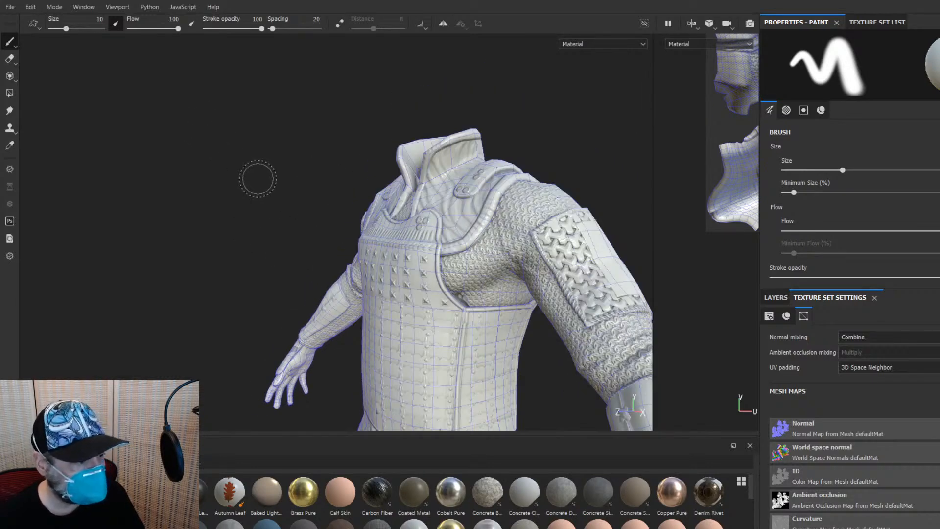
{"action": "scroll", "coordinate": [258, 179], "scroll_direction": "up", "scroll_amount": 1}
{"action": "middle_click_drag", "start_coordinate": [288, 193], "coordinate": [168, 64], "text": "alt"}
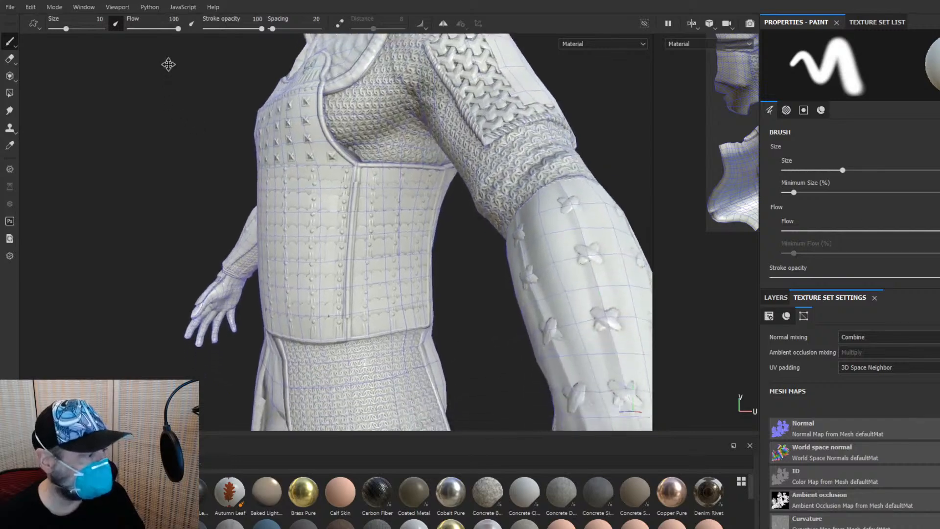
{"action": "scroll", "coordinate": [192, 198], "scroll_direction": "down", "scroll_amount": 6}
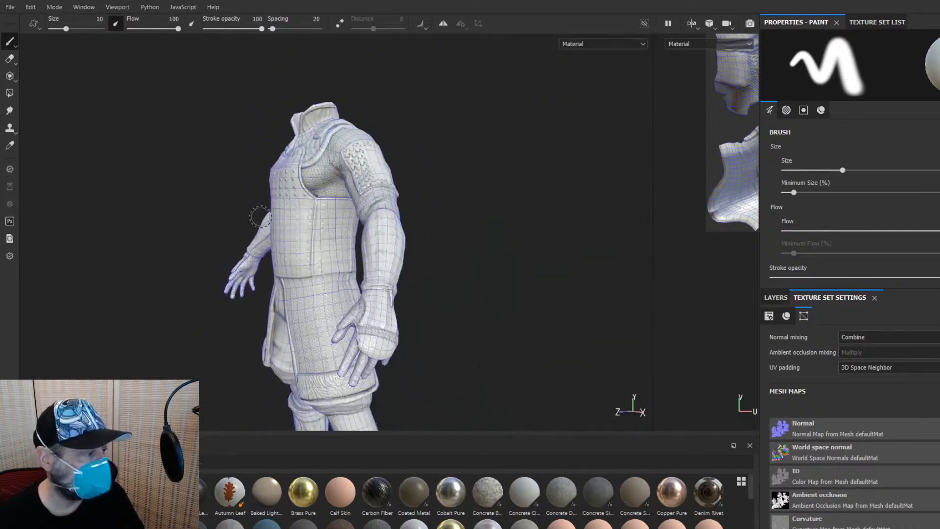
{"action": "left_click_drag", "start_coordinate": [514, 275], "coordinate": [547, 274], "text": "alt"}
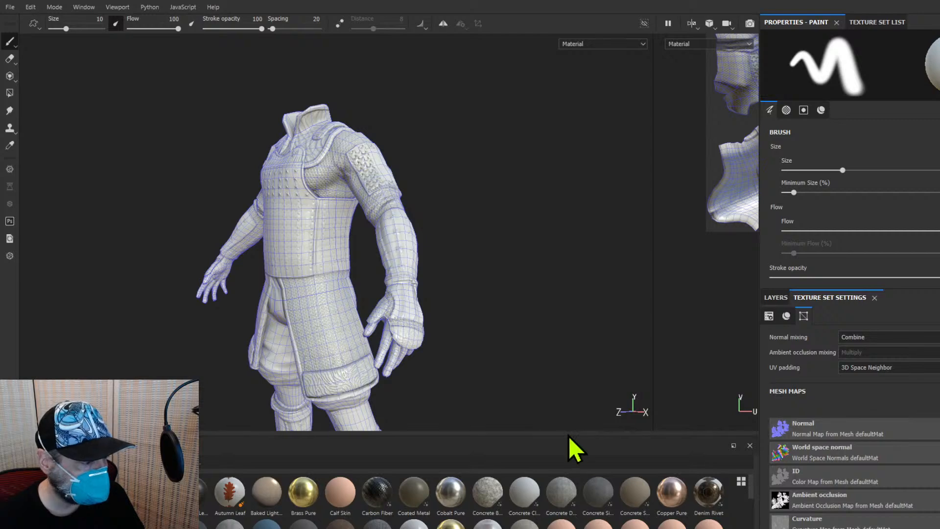
Enlarge the shelf, list the smart materials and apply the first Steel Dark material to the character
{"action": "left_click_drag", "start_coordinate": [569, 437], "coordinate": [560, 323]}
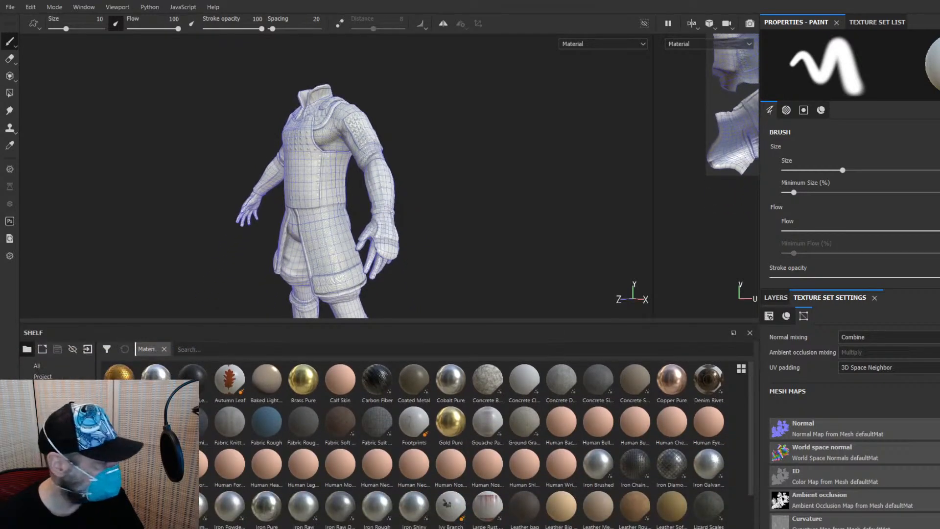
{"action": "left_click", "coordinate": [52, 505]}
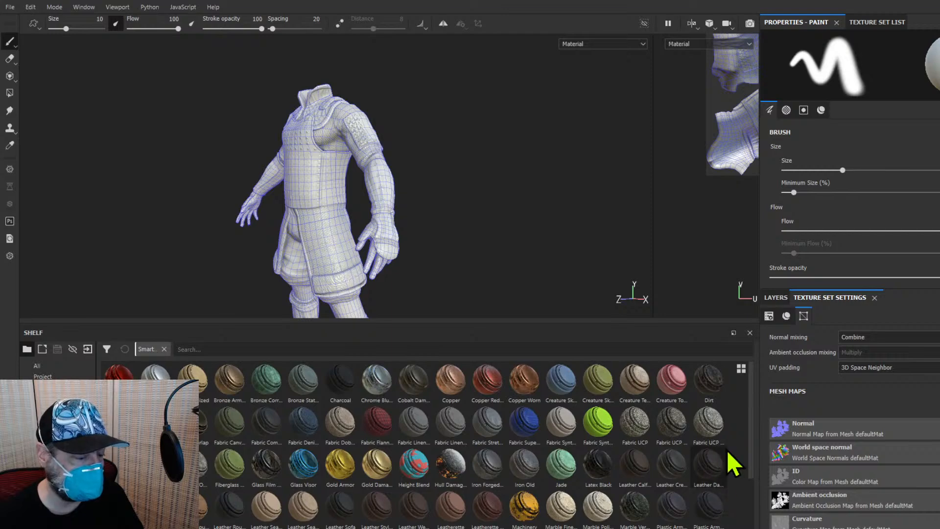
{"action": "scroll", "coordinate": [747, 444], "scroll_direction": "down", "scroll_amount": 3}
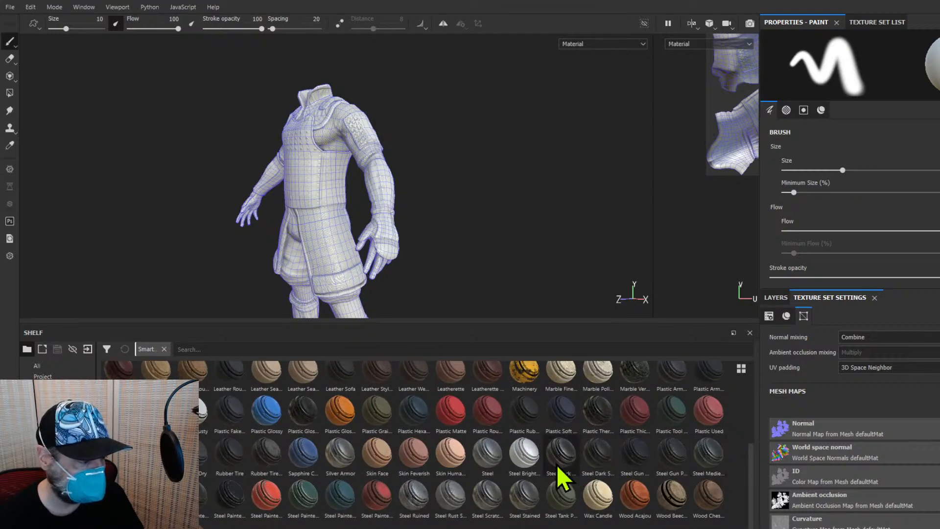
{"action": "left_click_drag", "start_coordinate": [553, 459], "coordinate": [310, 226]}
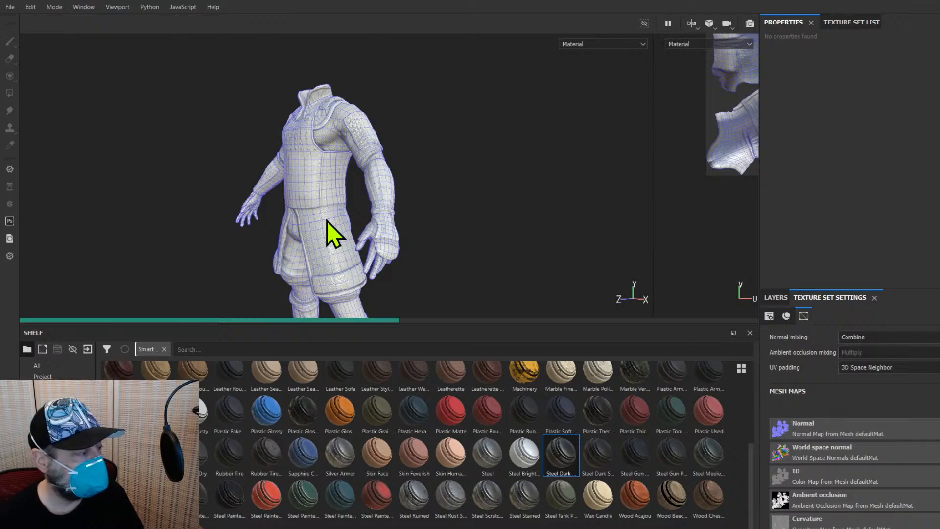
Hide the mesh wireframe and inspect the dark steel material over the baked armour, chain mail and gauntlets
{"action": "scroll", "coordinate": [327, 221], "scroll_direction": "down", "scroll_amount": 2}
{"action": "scroll", "coordinate": [327, 221], "scroll_direction": "up", "scroll_amount": 5}
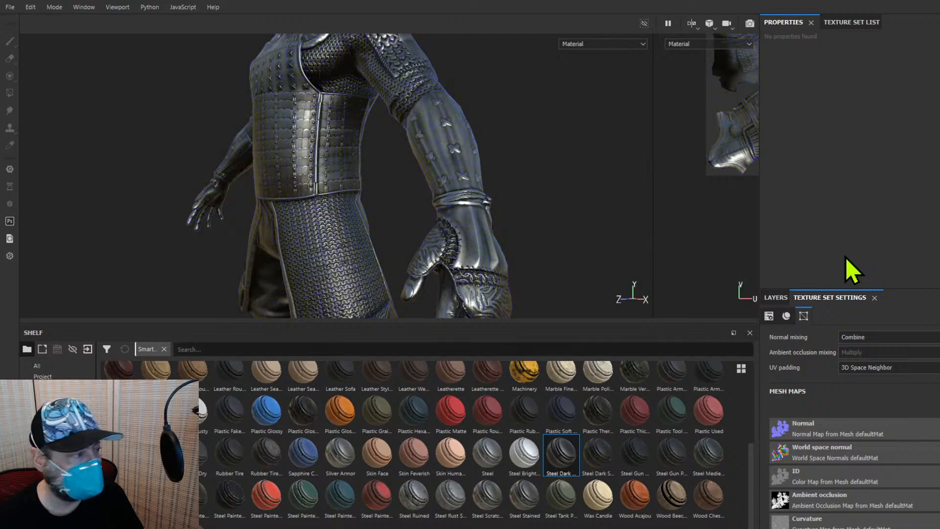
{"action": "scroll", "coordinate": [436, 213], "scroll_direction": "down", "scroll_amount": 2}
{"action": "scroll", "coordinate": [437, 212], "scroll_direction": "up", "scroll_amount": 2}
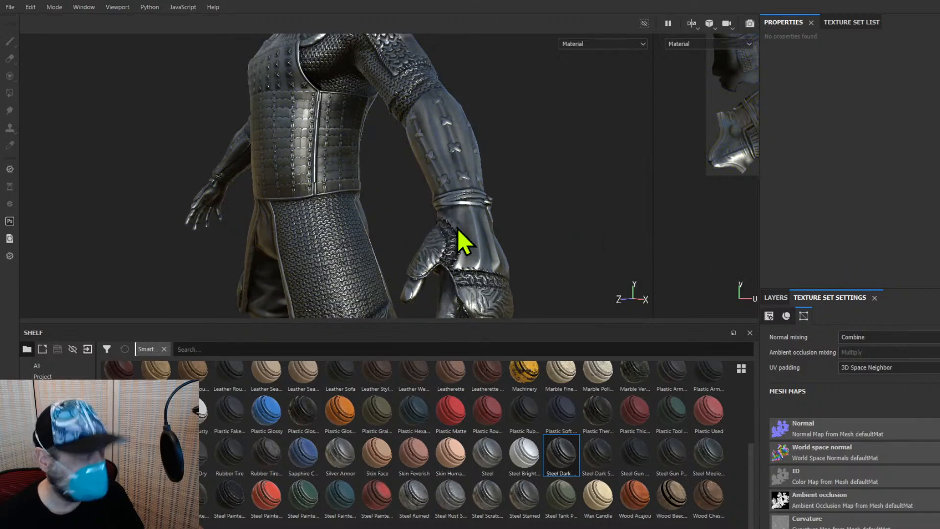
{"action": "left_click_drag", "start_coordinate": [392, 183], "coordinate": [284, 184], "text": "alt"}
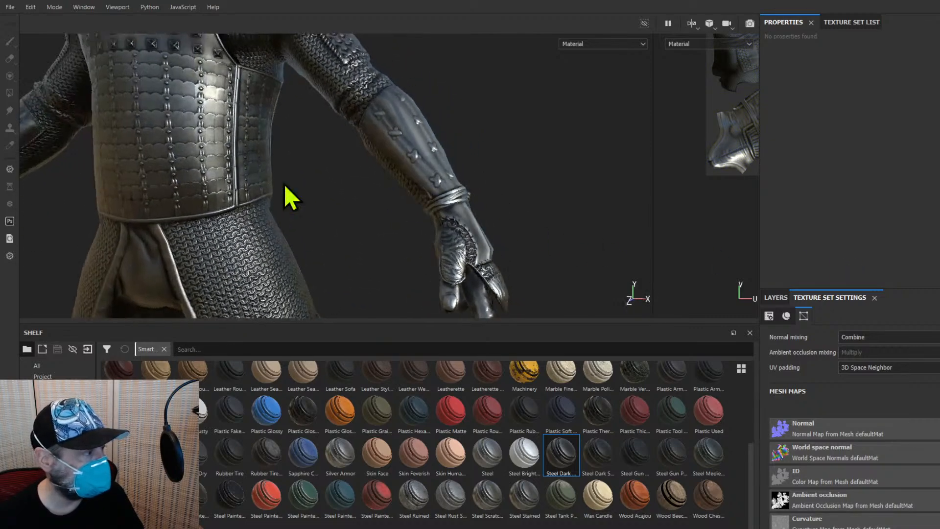
{"action": "middle_click_drag", "start_coordinate": [284, 184], "coordinate": [426, 239], "text": "alt"}
{"action": "scroll", "coordinate": [424, 236], "scroll_direction": "down", "scroll_amount": 2}
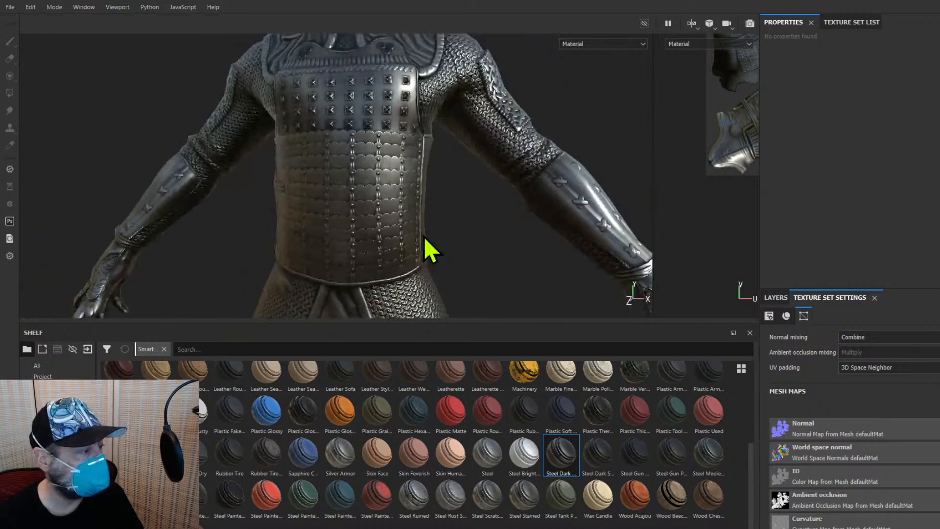
{"action": "left_click_drag", "start_coordinate": [424, 236], "coordinate": [352, 242], "text": "alt"}
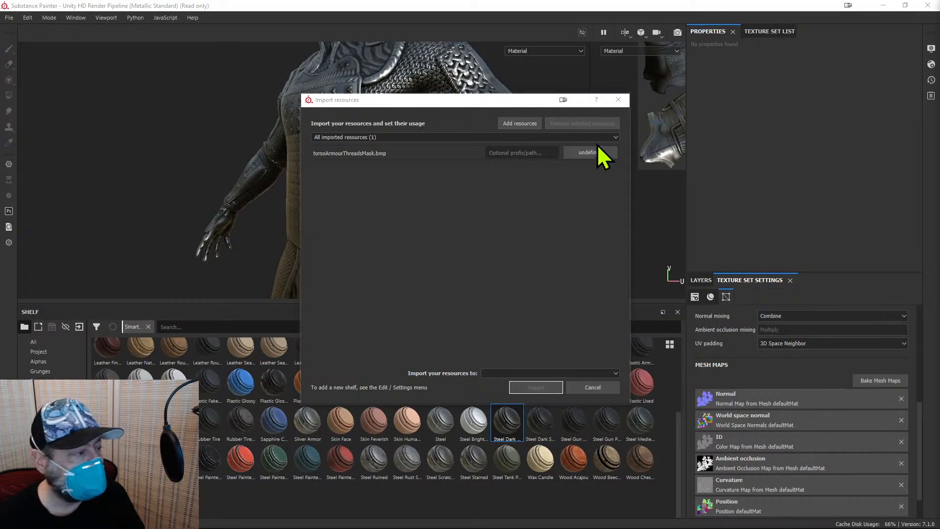
Import torsoArmourThreadsMask.bmp as a texture into the project 'Unity HD Render Pipeline (Metallic Standard)'
{"action": "left_click", "coordinate": [599, 140]}
{"action": "left_click", "coordinate": [600, 142]}
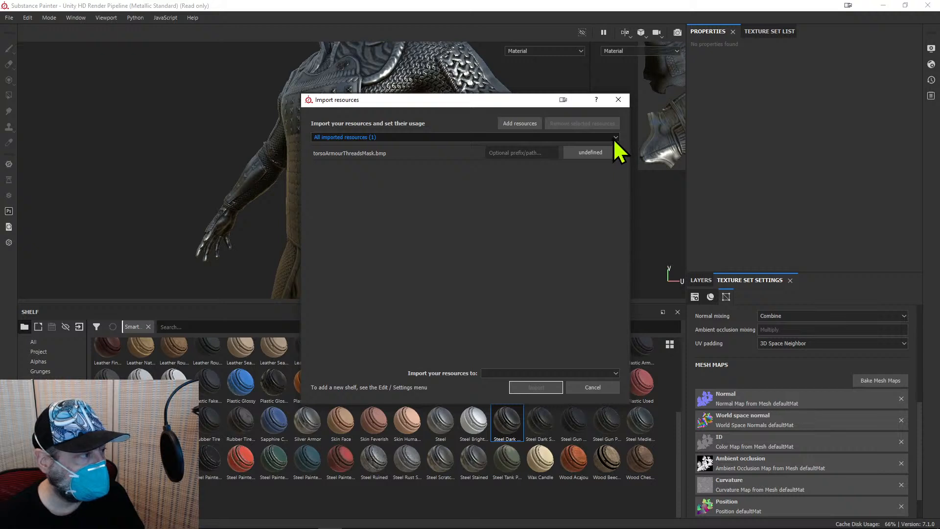
{"action": "left_click", "coordinate": [598, 155]}
{"action": "left_click", "coordinate": [619, 196]}
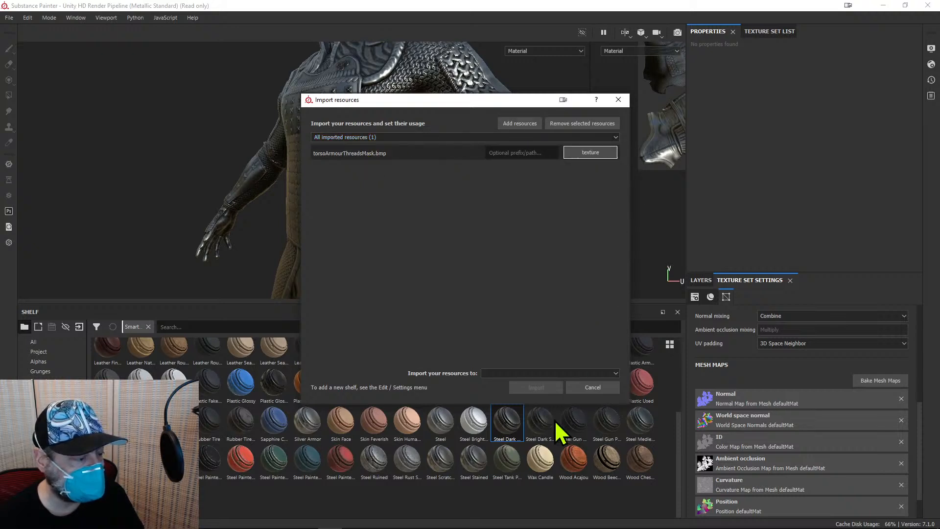
{"action": "left_click", "coordinate": [530, 373]}
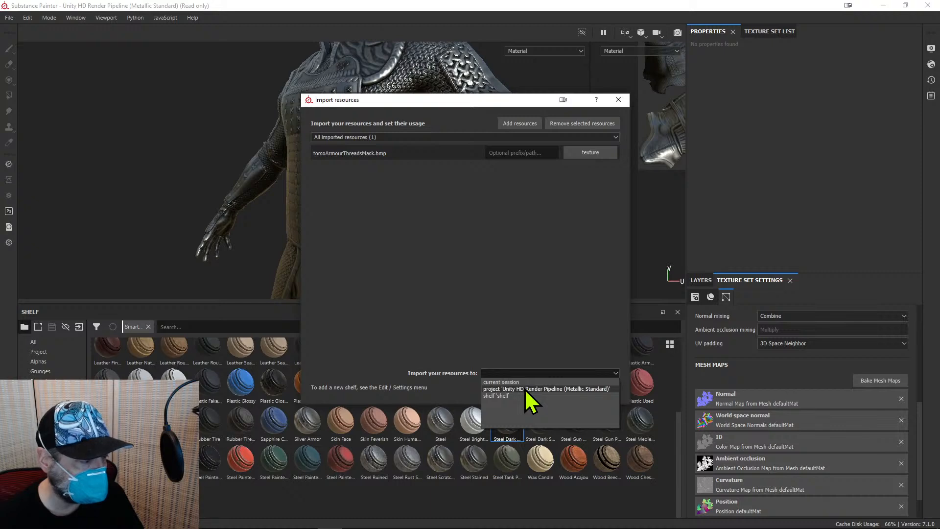
{"action": "left_click", "coordinate": [526, 389]}
{"action": "left_click", "coordinate": [535, 387]}
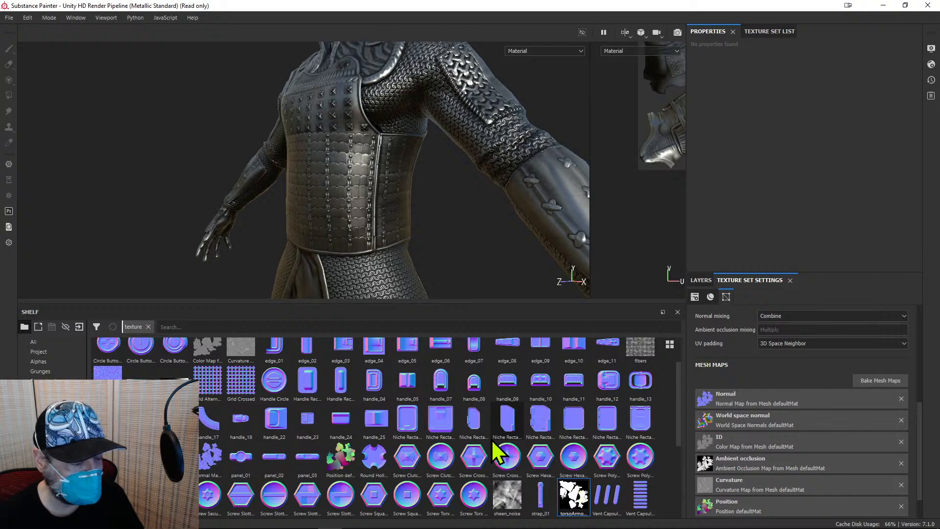
Switch to ZBrush with the torsoArmourThreadIDMaps project and enlarge its window to full screen
{"action": "mouse_move", "coordinate": [493, 441]}
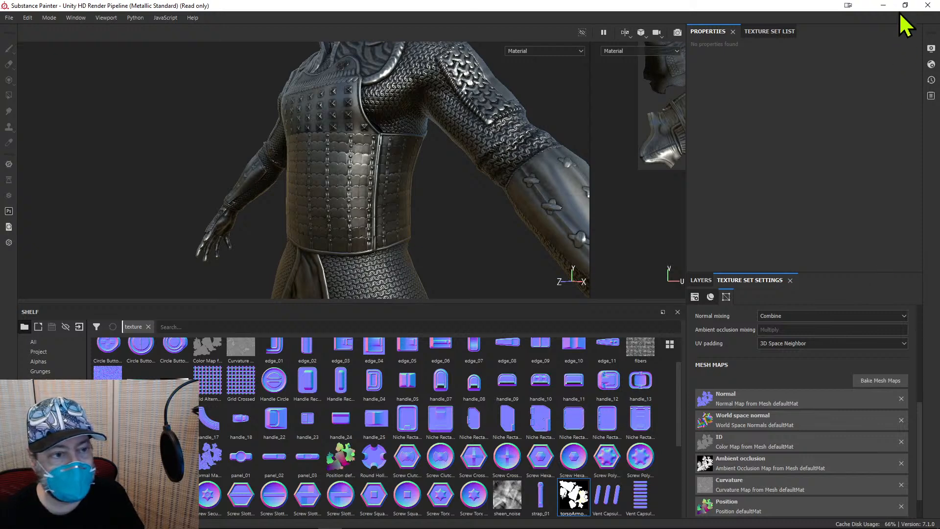
{"action": "left_click", "coordinate": [882, 6]}
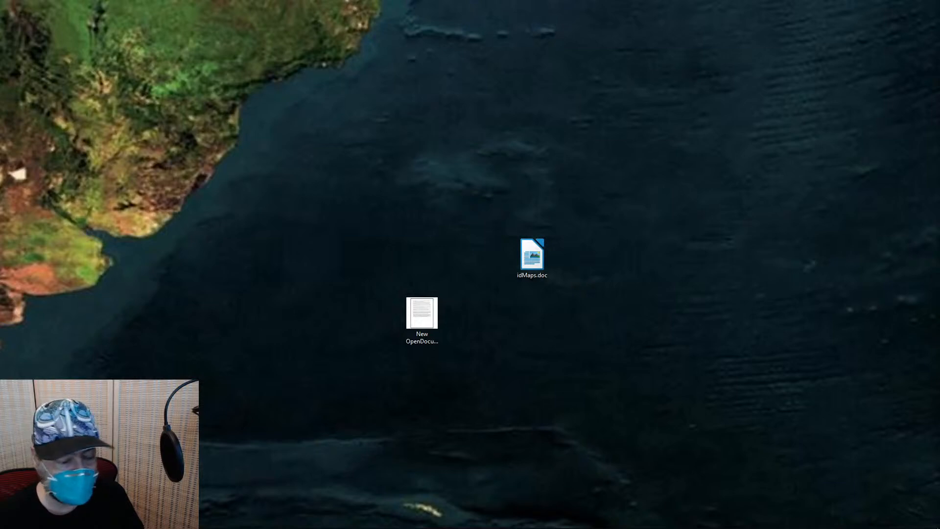
{"action": "mouse_move", "coordinate": [98, 527]}
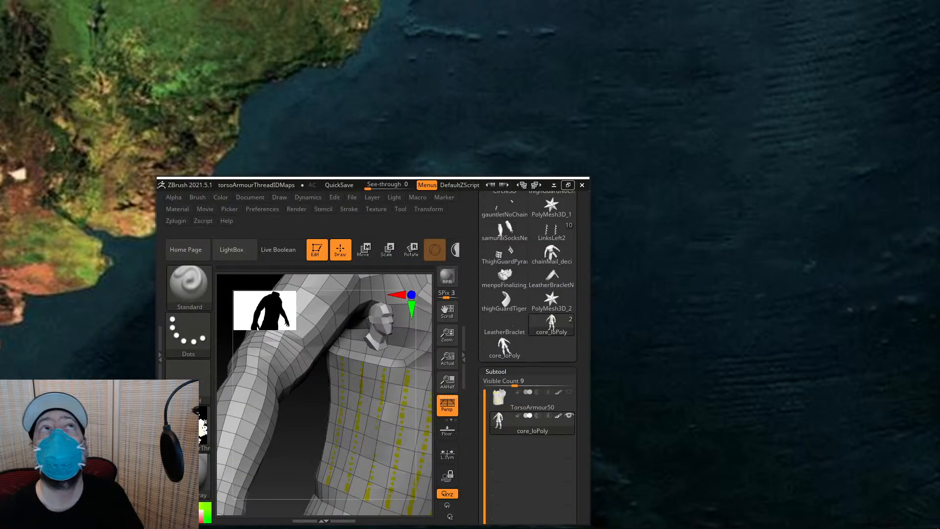
{"action": "left_click", "coordinate": [568, 185]}
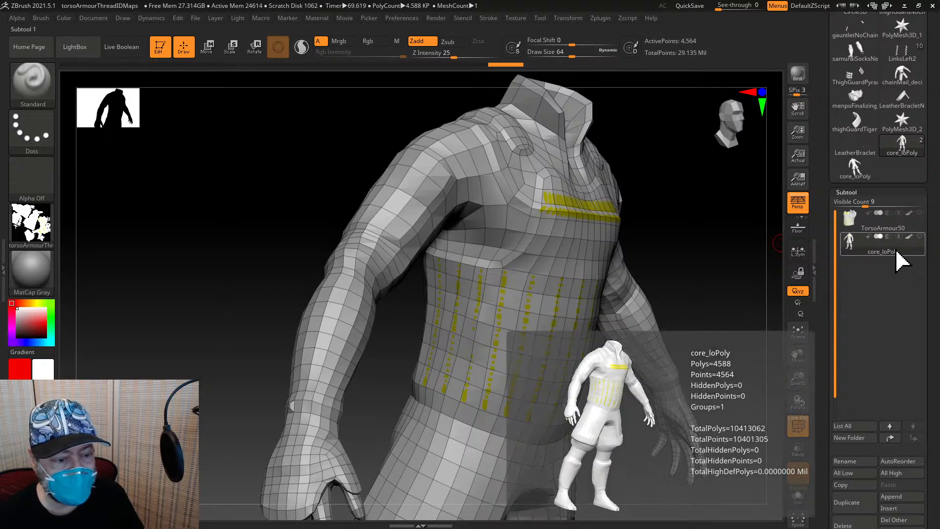
Set the core_loPoly subtool's subdivision level to 7 in its geometry settings
{"action": "left_click_drag", "start_coordinate": [923, 273], "coordinate": [929, 186]}
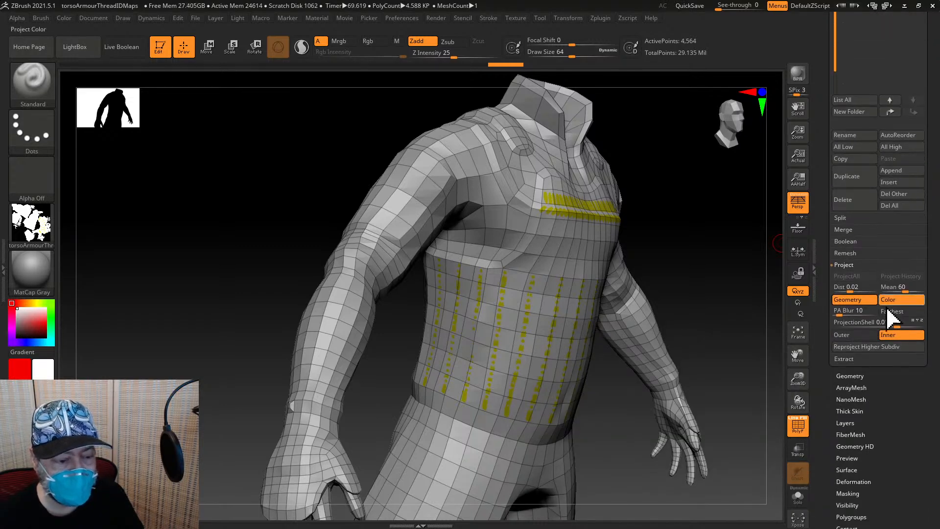
{"action": "left_click", "coordinate": [861, 368]}
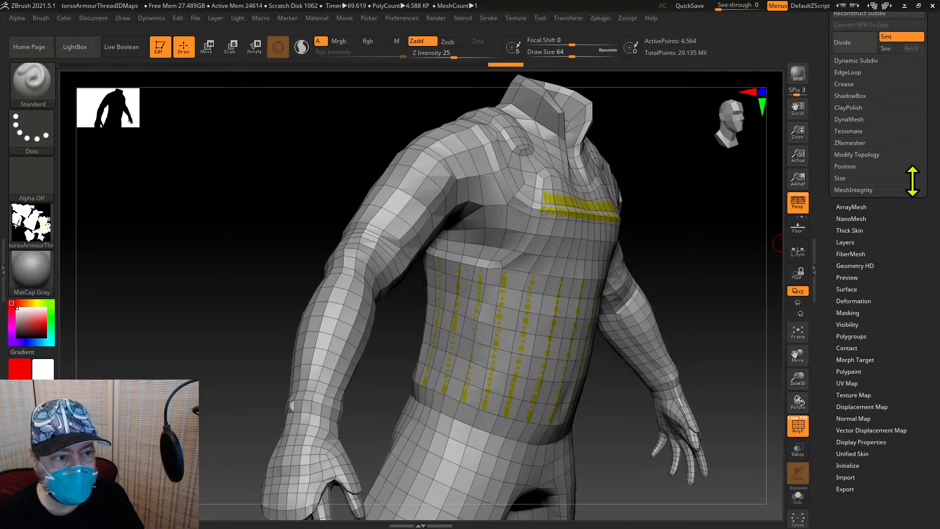
{"action": "left_click_drag", "start_coordinate": [929, 165], "coordinate": [874, 310]}
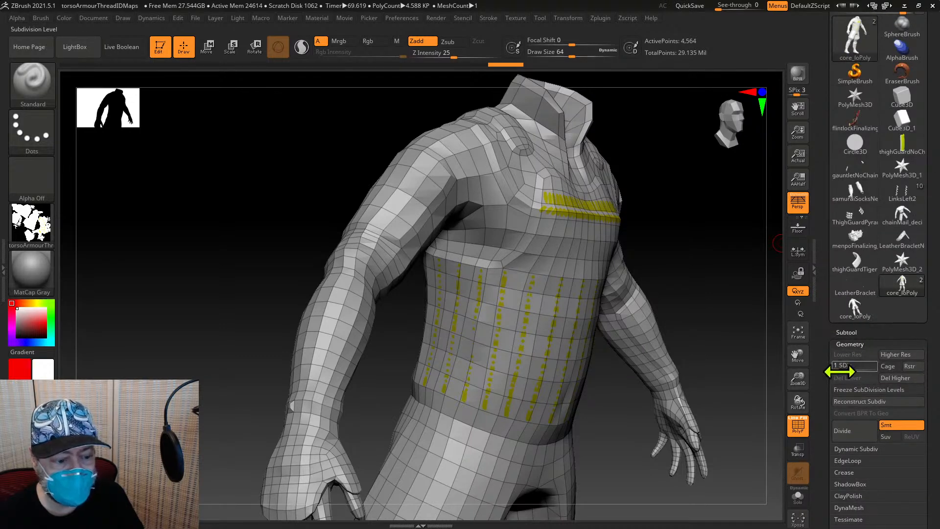
{"action": "left_click_drag", "start_coordinate": [865, 369], "coordinate": [886, 369]}
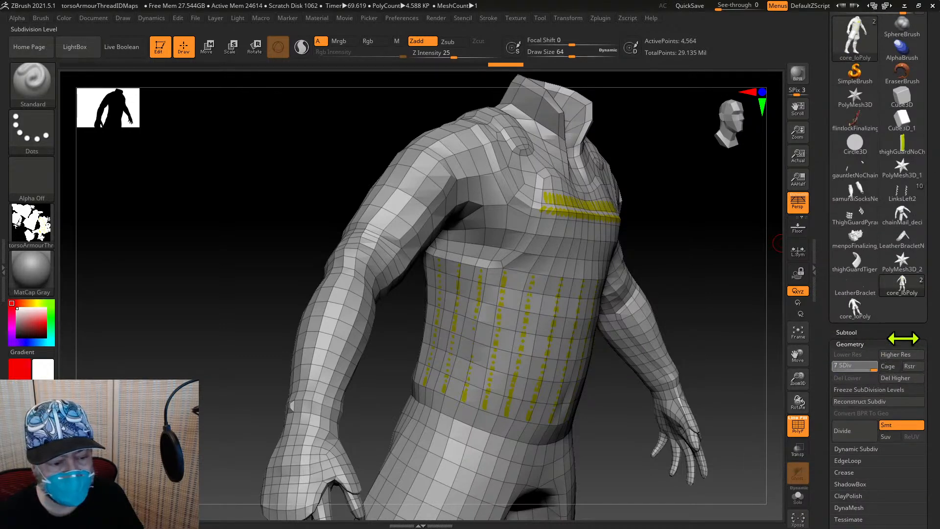
Select and show the TorsoArmour50 subtool, turn off its polyframe display and view the armour from the front
{"action": "left_click", "coordinate": [877, 335]}
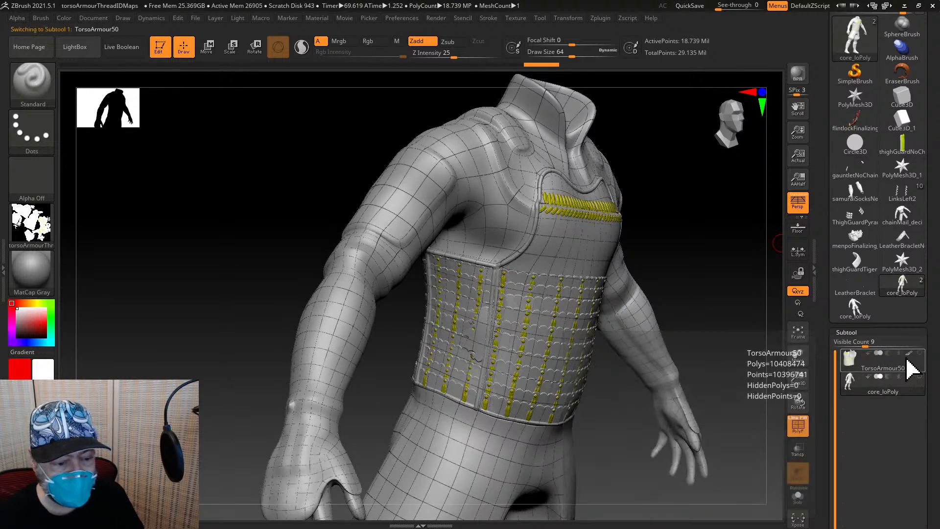
{"action": "left_click", "coordinate": [876, 362]}
{"action": "left_click", "coordinate": [919, 353]}
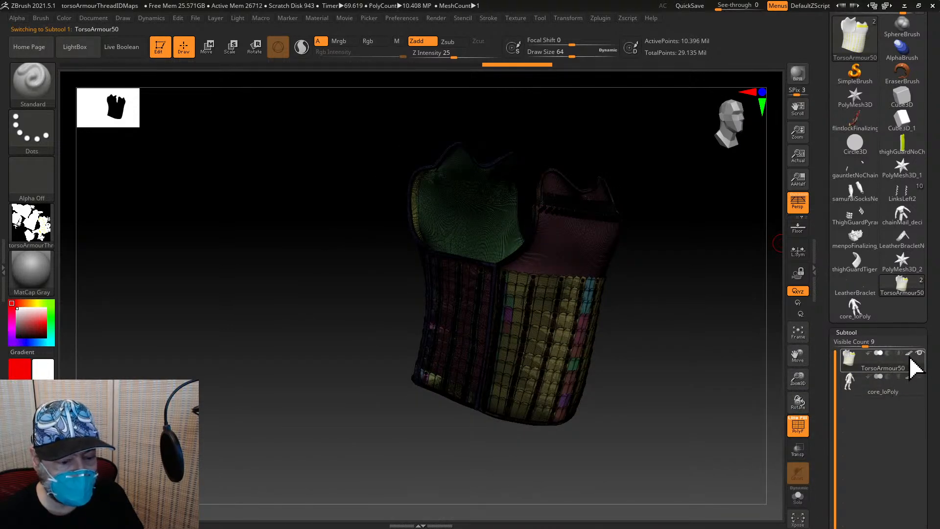
{"action": "left_click", "coordinate": [794, 430]}
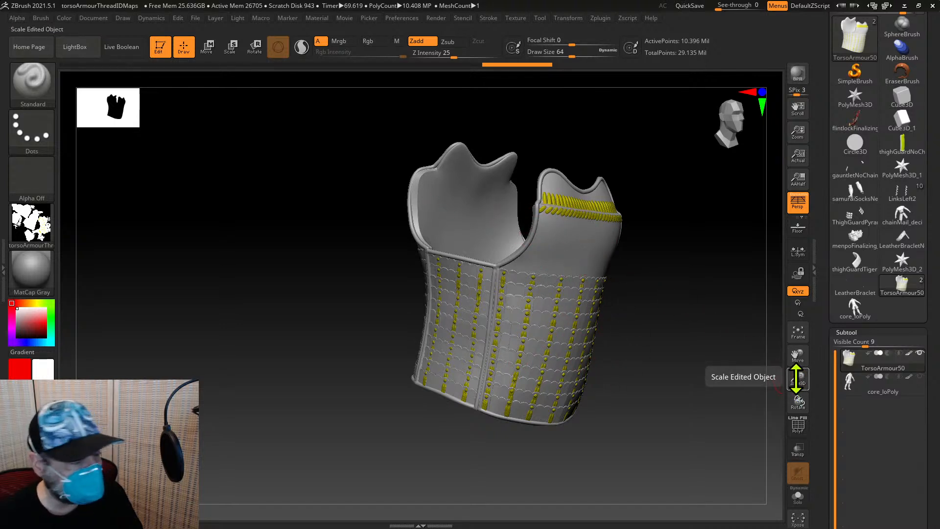
{"action": "left_click_drag", "start_coordinate": [796, 379], "coordinate": [796, 387]}
{"action": "left_click_drag", "start_coordinate": [732, 365], "coordinate": [692, 360], "text": "shift"}
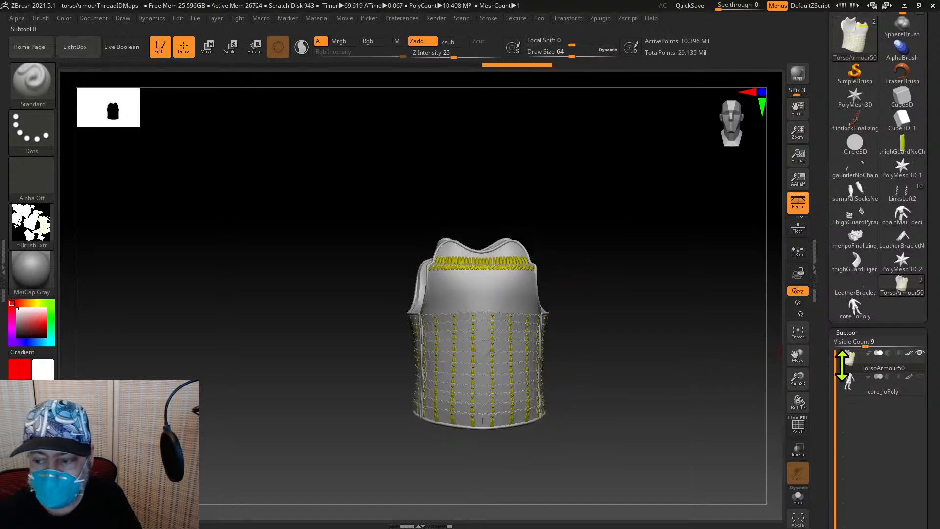
Select the core_loPoly subtool and hide TorsoArmour50
{"action": "left_click_drag", "start_coordinate": [924, 360], "coordinate": [930, 216]}
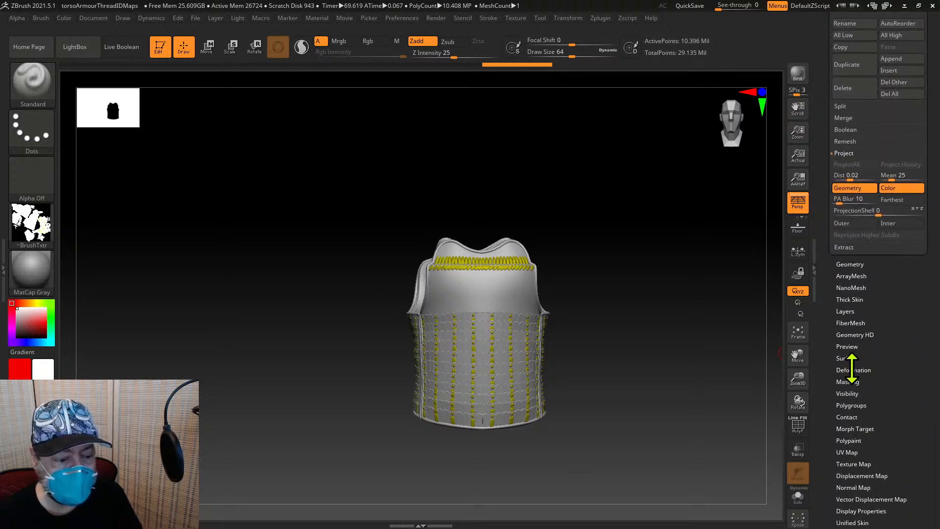
{"action": "left_click_drag", "start_coordinate": [890, 339], "coordinate": [896, 406]}
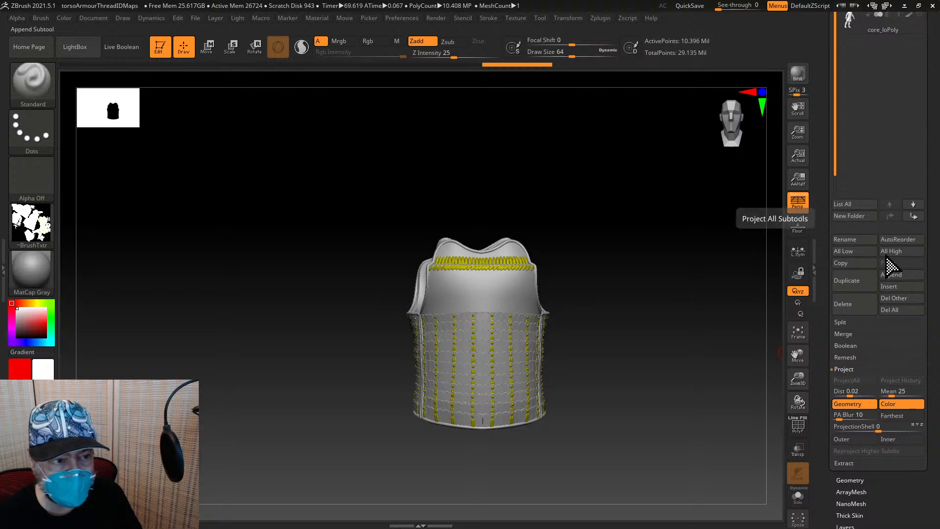
{"action": "left_click", "coordinate": [872, 30]}
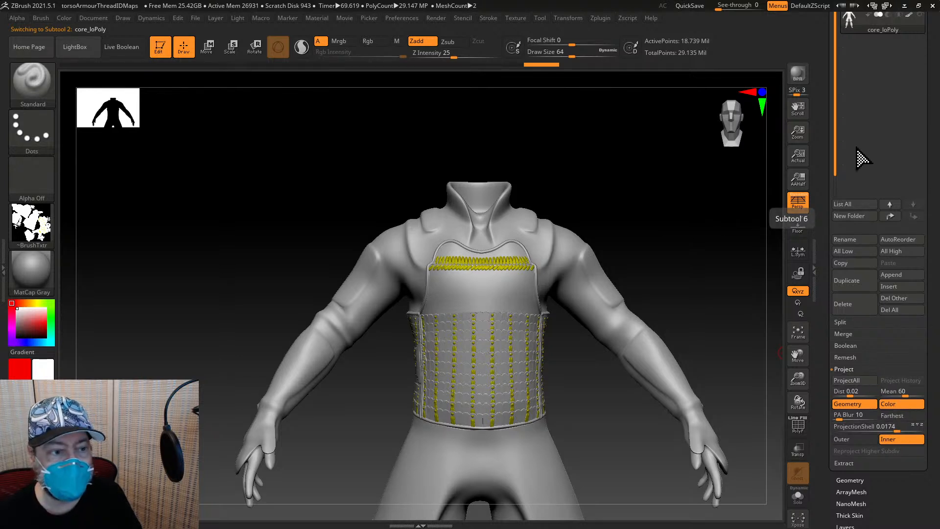
{"action": "scroll", "coordinate": [931, 96], "scroll_direction": "up", "scroll_amount": 2}
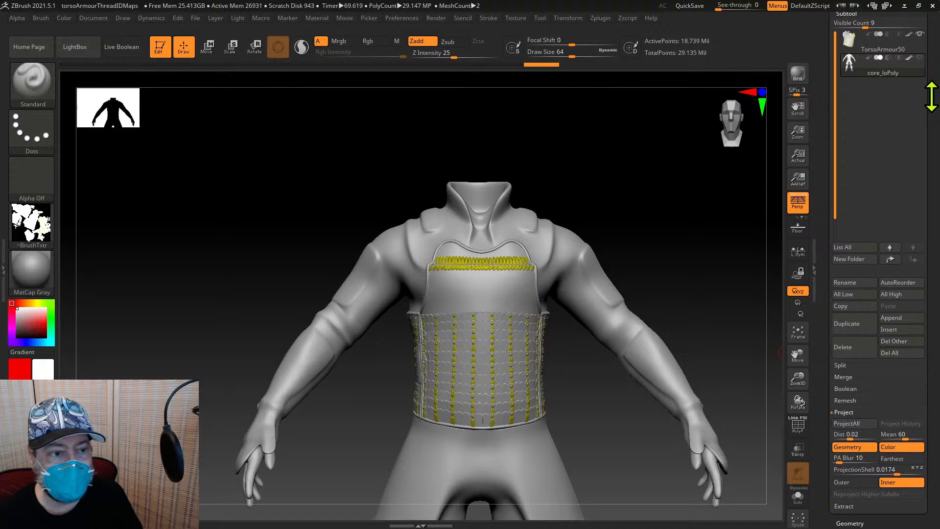
{"action": "left_click", "coordinate": [920, 33]}
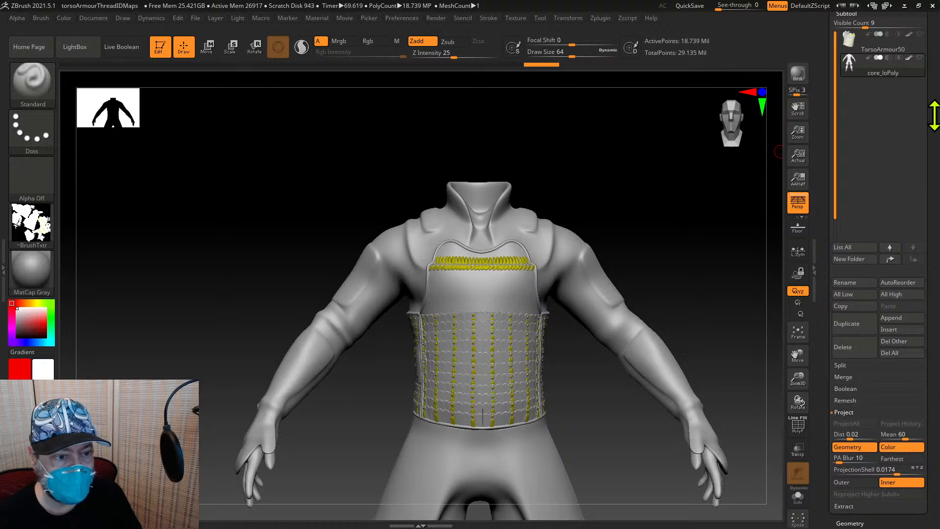
Open the Texture Map creation options for core_loPoly
{"action": "left_click_drag", "start_coordinate": [923, 115], "coordinate": [936, 39]}
{"action": "scroll", "coordinate": [927, 467], "scroll_direction": "down", "scroll_amount": 1}
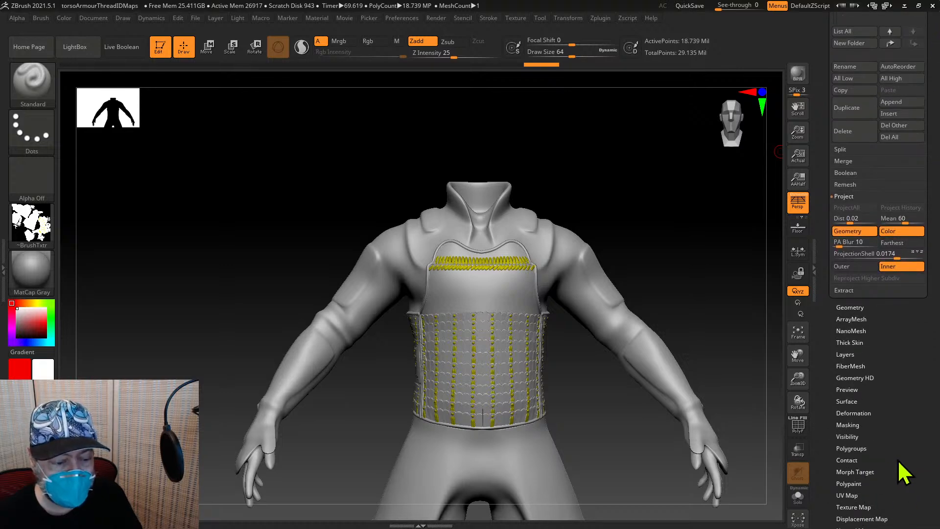
{"action": "scroll", "coordinate": [905, 430], "scroll_direction": "down", "scroll_amount": 3}
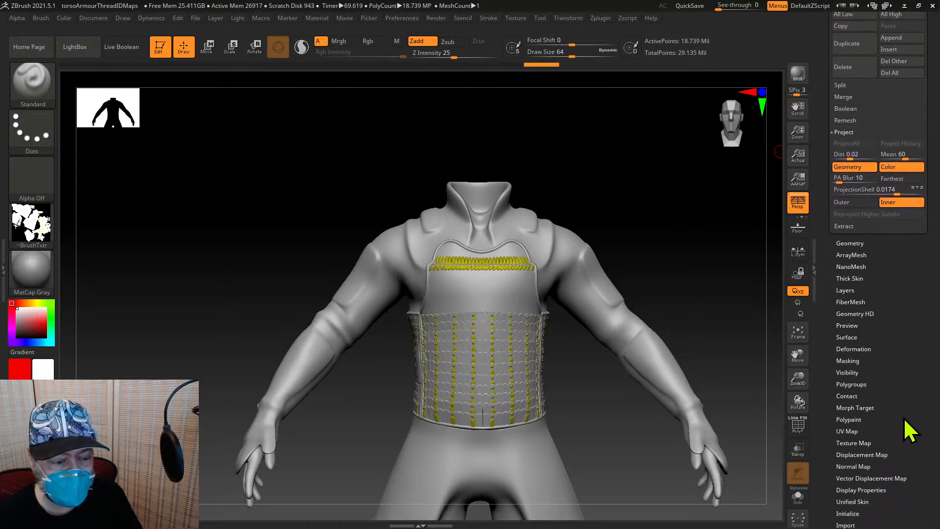
{"action": "left_click", "coordinate": [855, 441]}
{"action": "scroll", "coordinate": [911, 443], "scroll_direction": "up", "scroll_amount": 5}
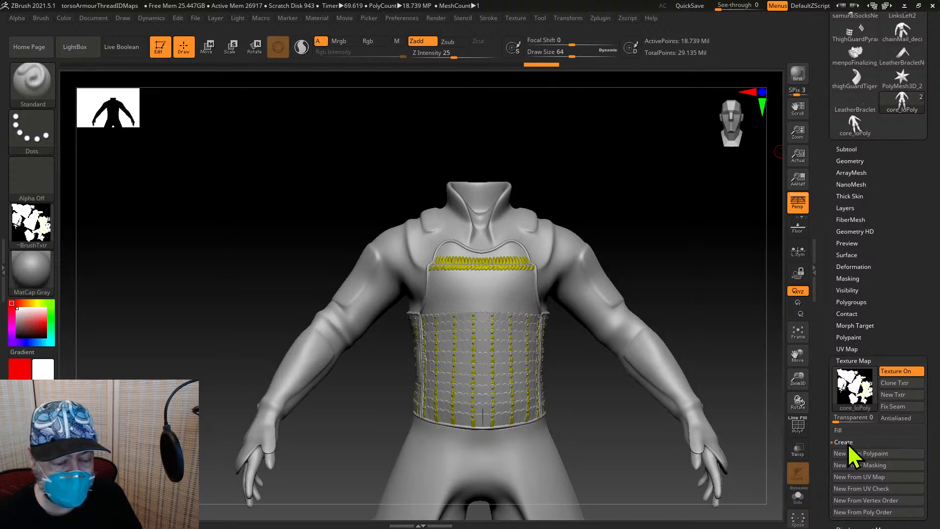
Return to Substance Painter, frame the character's upper body and show the layer stack
{"action": "mouse_move", "coordinate": [860, 392]}
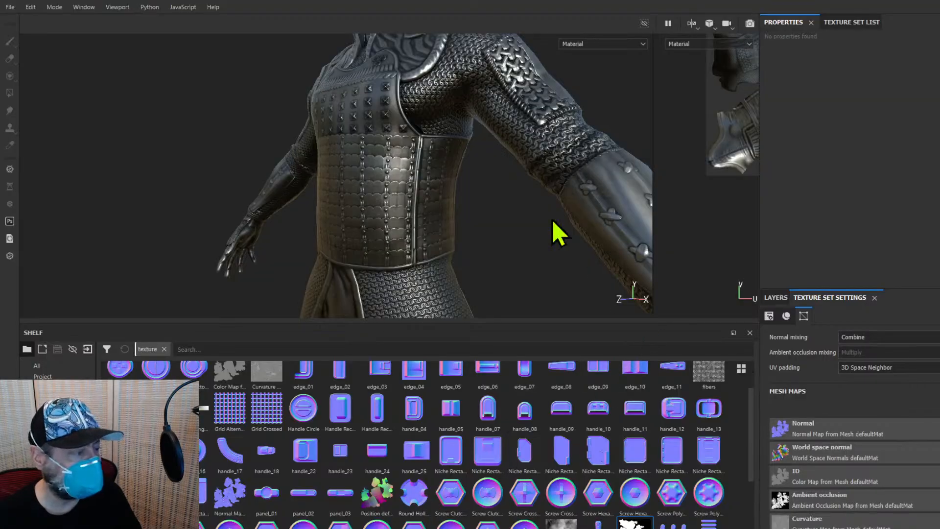
{"action": "left_click_drag", "start_coordinate": [551, 219], "coordinate": [497, 211], "text": "alt"}
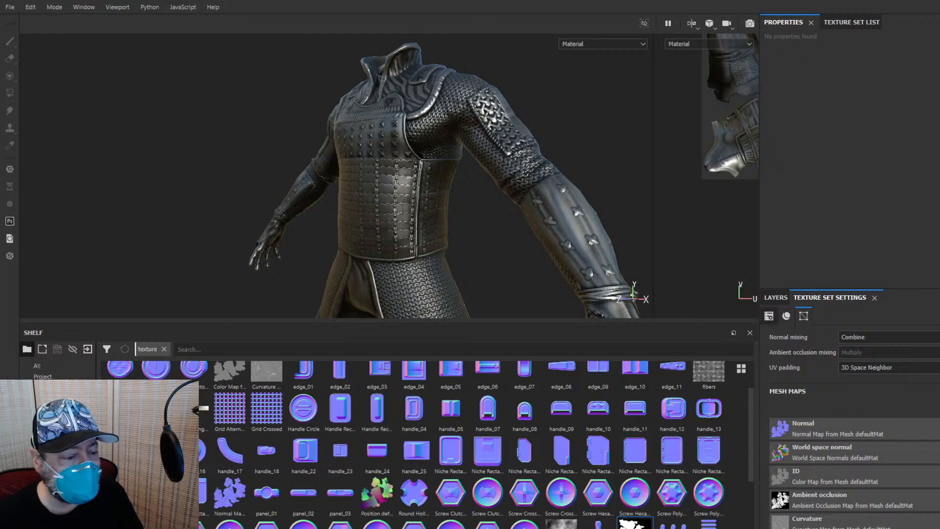
{"action": "left_click", "coordinate": [770, 317]}
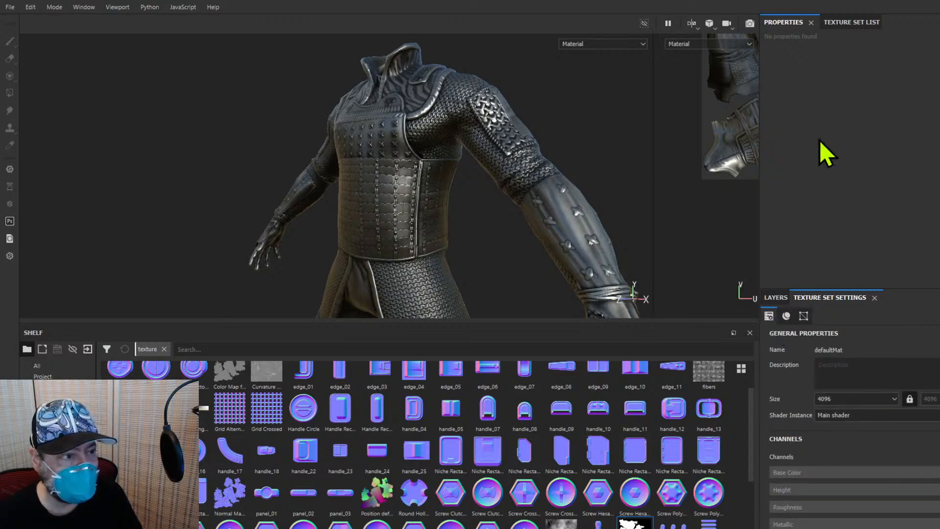
{"action": "left_click", "coordinate": [775, 298]}
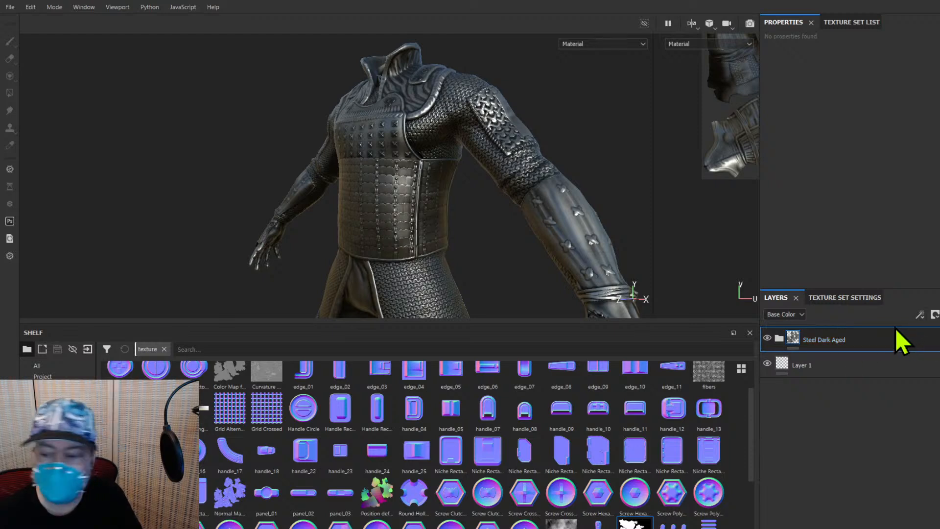
Add a fill layer above Steel Dark Aged and set its base color to red
{"action": "left_click", "coordinate": [935, 314]}
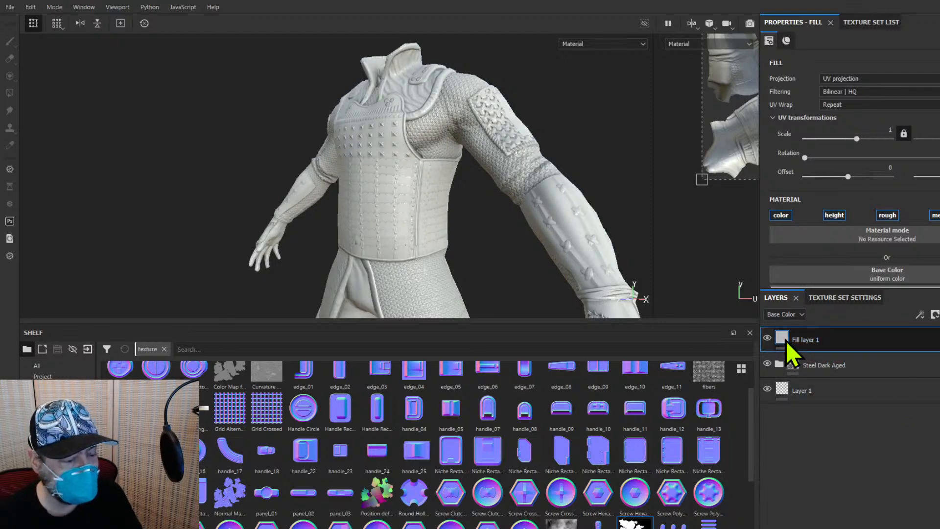
{"action": "scroll", "coordinate": [833, 224], "scroll_direction": "down", "scroll_amount": 2}
{"action": "left_click", "coordinate": [832, 224]}
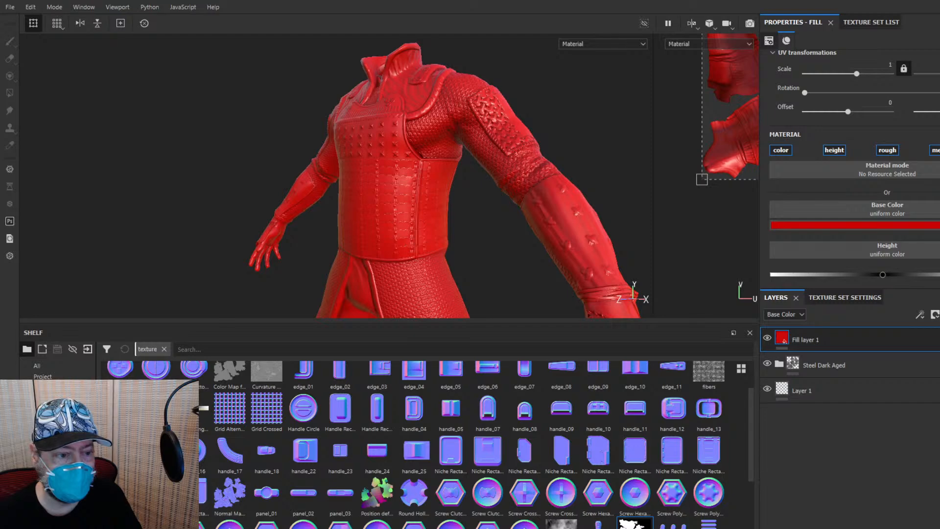
Try different roughness levels on the red fill layer, ending at the minimum, and rotate the environment lighting
{"action": "scroll", "coordinate": [853, 166], "scroll_direction": "up", "scroll_amount": 1}
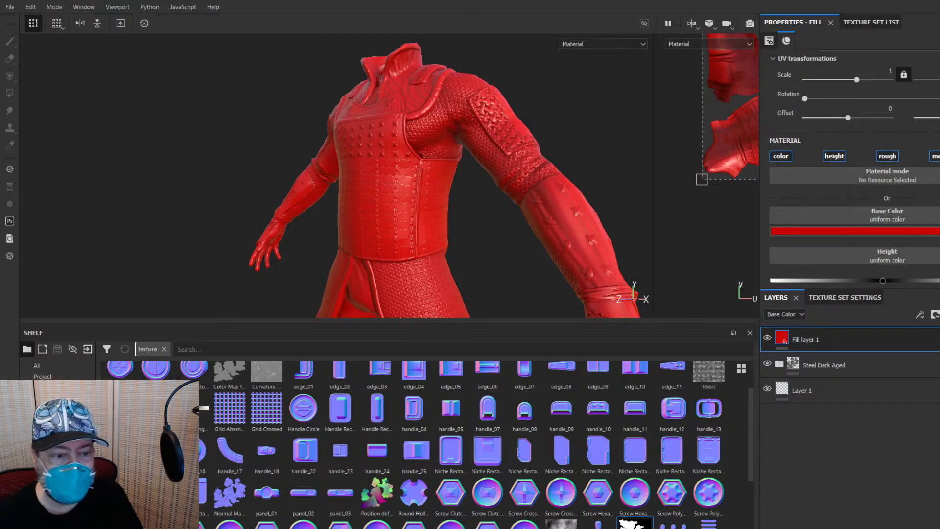
{"action": "scroll", "coordinate": [907, 213], "scroll_direction": "down", "scroll_amount": 5}
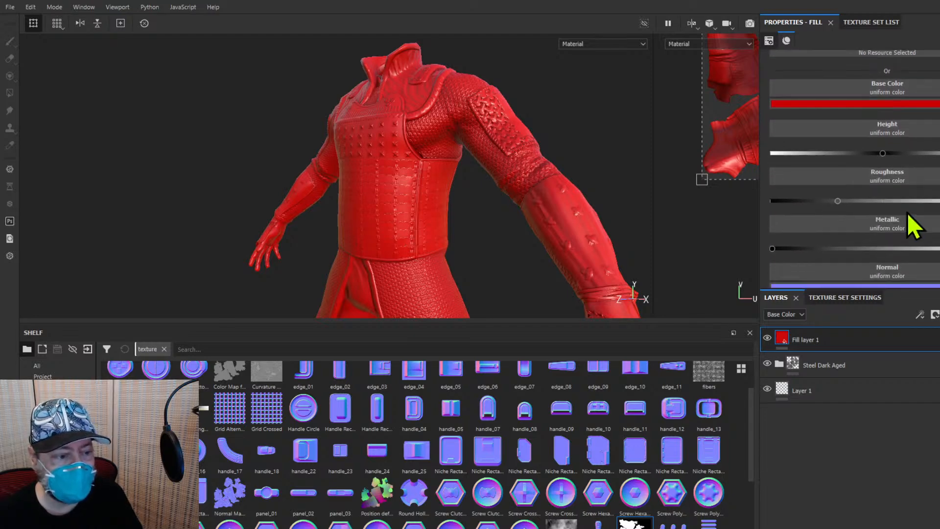
{"action": "left_click", "coordinate": [884, 200]}
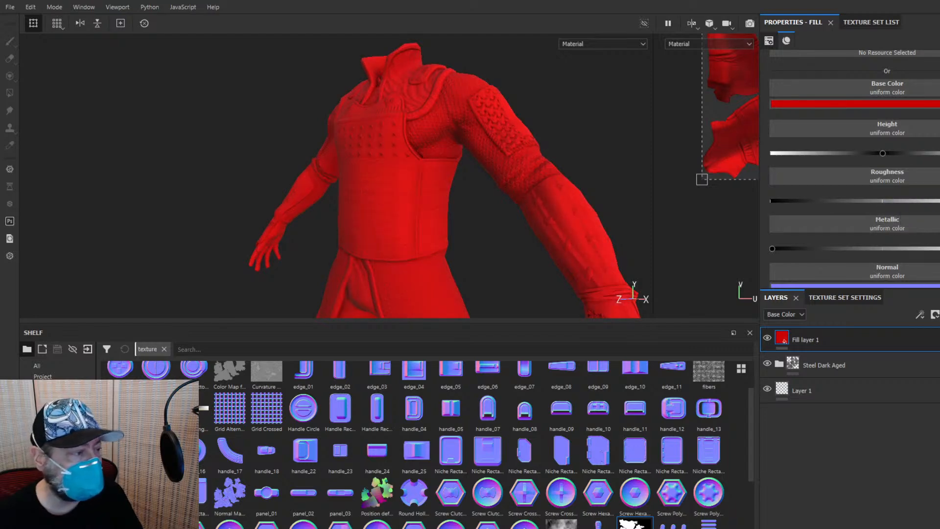
{"action": "left_click", "coordinate": [900, 200]}
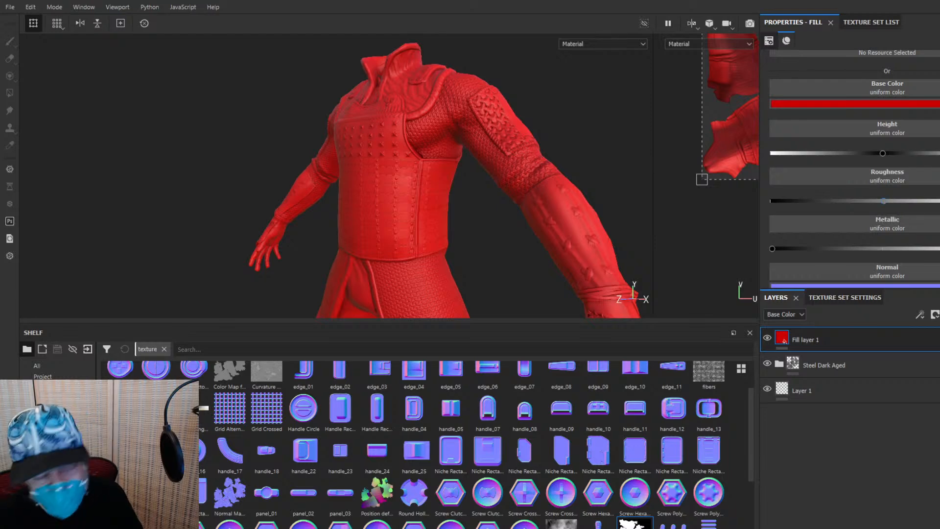
{"action": "left_click", "coordinate": [772, 200]}
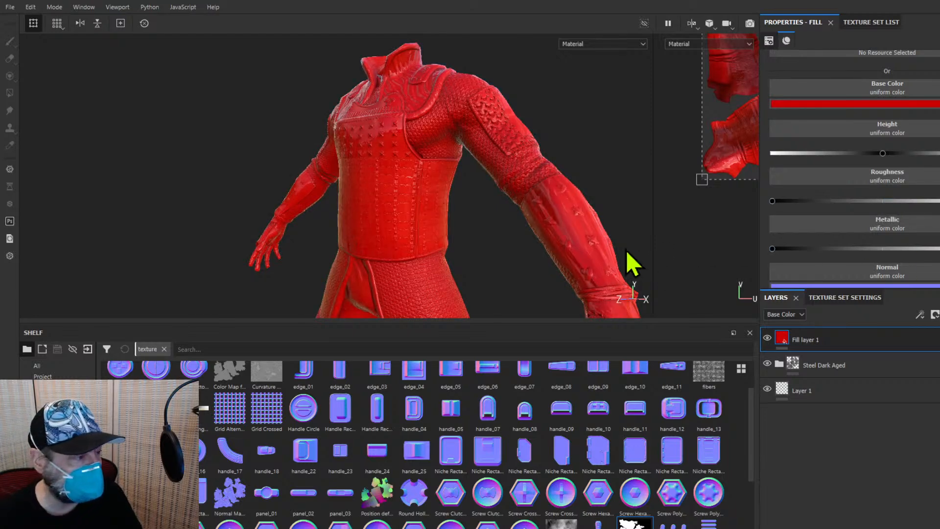
{"action": "mouse_move", "coordinate": [568, 160]}
{"action": "right_mouse_down", "text": "shift"}
{"action": "mouse_move", "coordinate": [583, 160]}
{"action": "mouse_move", "coordinate": [558, 160]}
{"action": "mouse_move", "coordinate": [574, 166]}
{"action": "right_mouse_up", "text": "shift"}
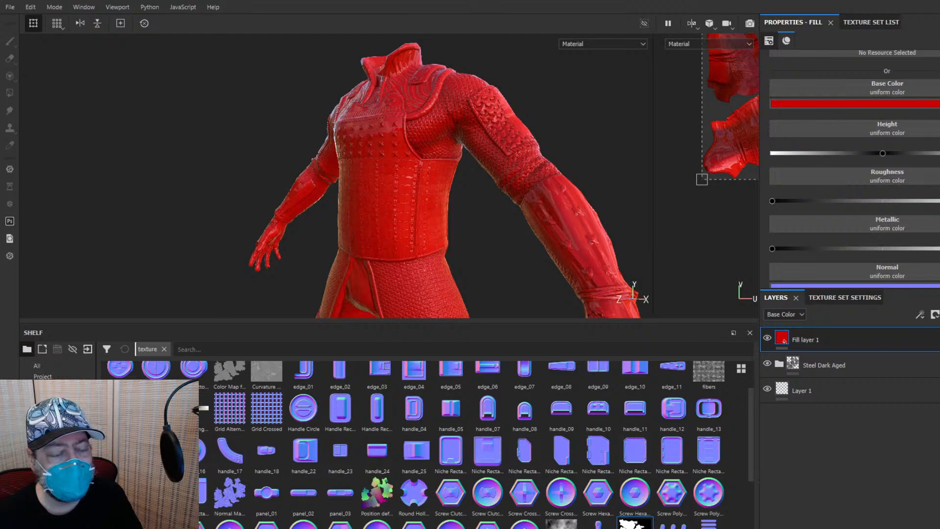
Delete the masked red fill layer and add a new fill layer above Steel Dark Aged
{"action": "key", "text": "ctrl+z"}
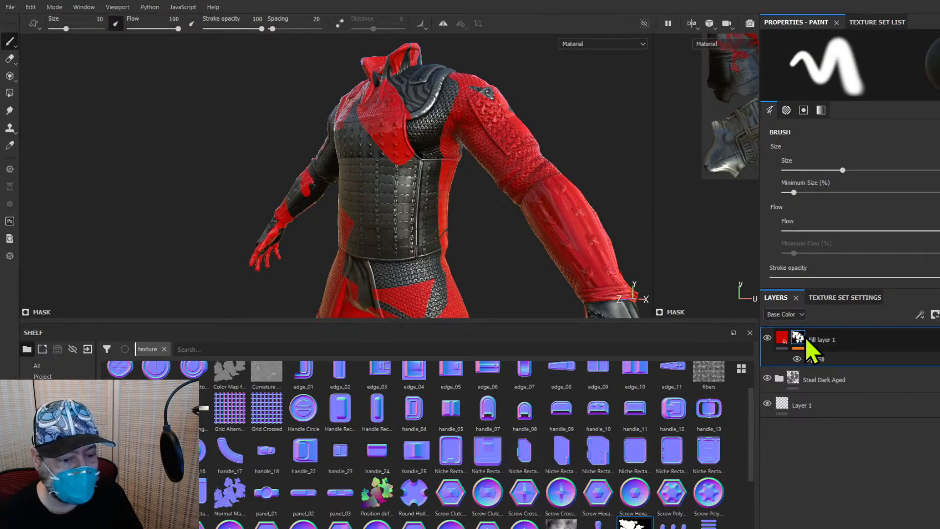
{"action": "key", "text": "Delete"}
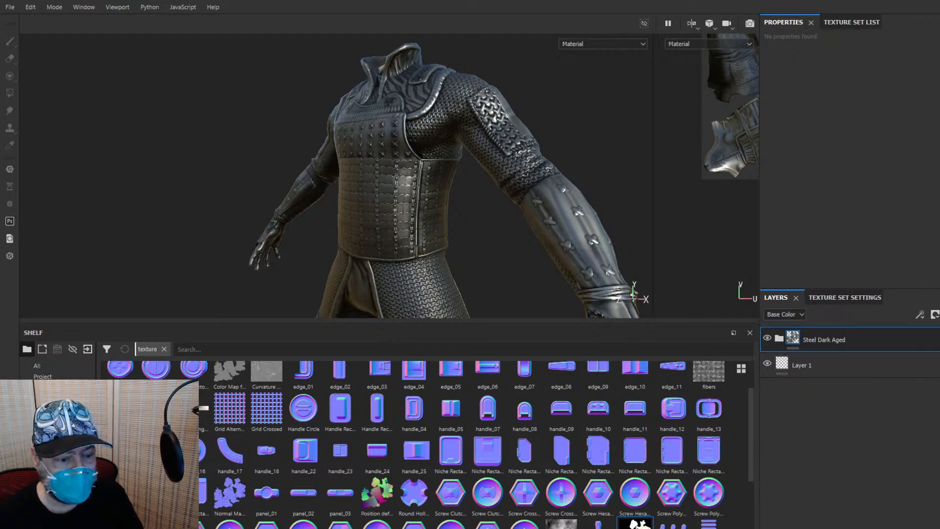
{"action": "left_click", "coordinate": [939, 314]}
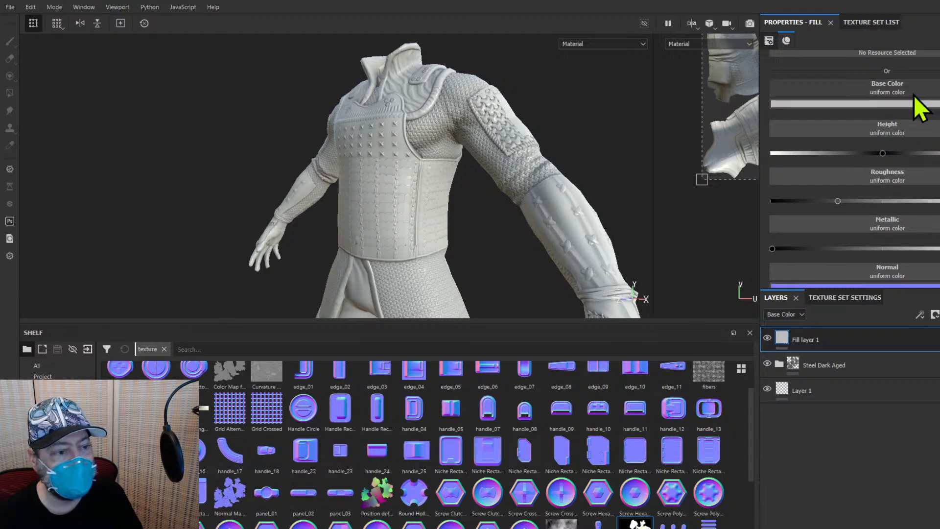
Move the red fill layer beneath Steel Dark Aged and mask Steel Dark Aged with the torso armour thread mask instead
{"action": "left_click", "coordinate": [939, 104]}
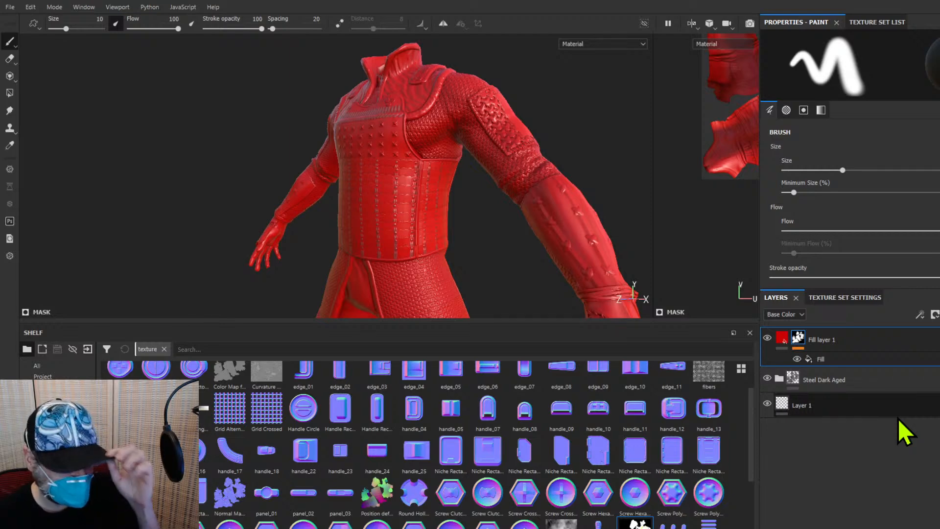
{"action": "left_click_drag", "start_coordinate": [838, 341], "coordinate": [833, 393]}
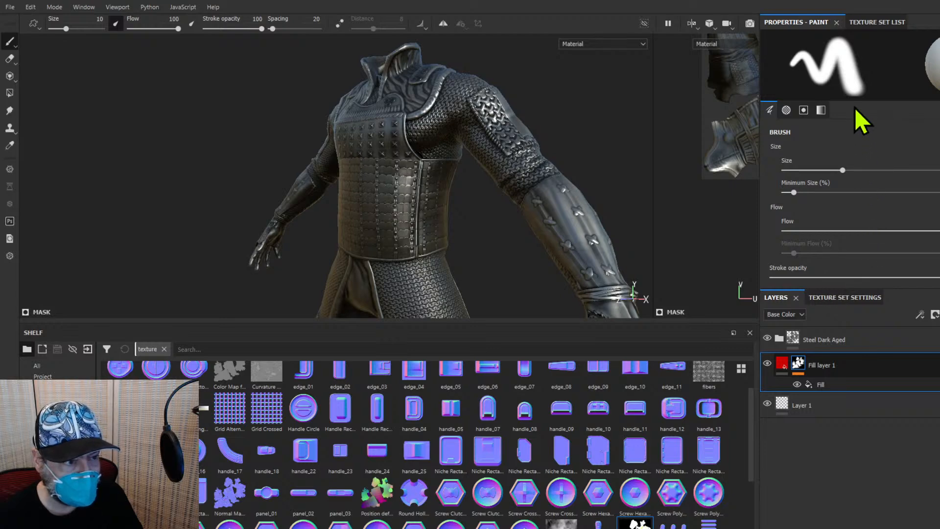
{"action": "left_click", "coordinate": [842, 340]}
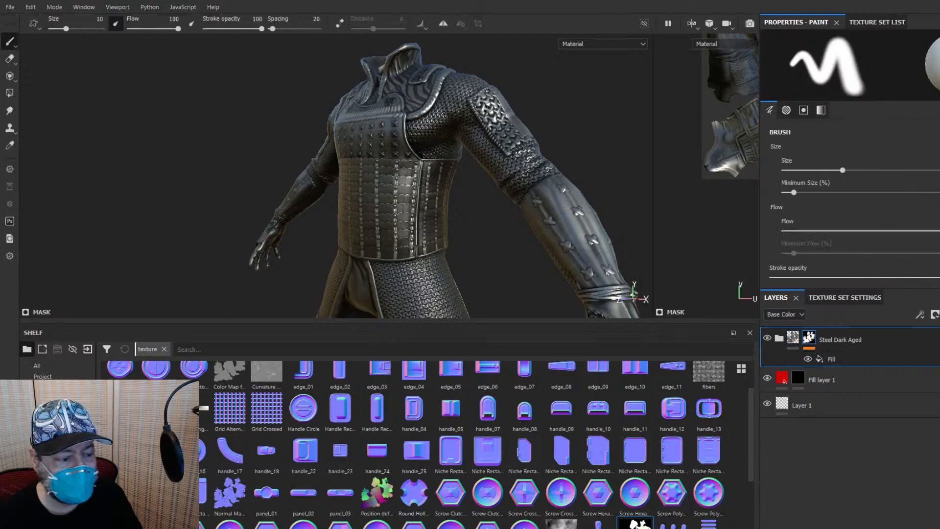
Examine the scales and threads on the torso armour up close and from several angles
{"action": "scroll", "coordinate": [429, 229], "scroll_direction": "down", "scroll_amount": 2}
{"action": "scroll", "coordinate": [428, 229], "scroll_direction": "up", "scroll_amount": 5}
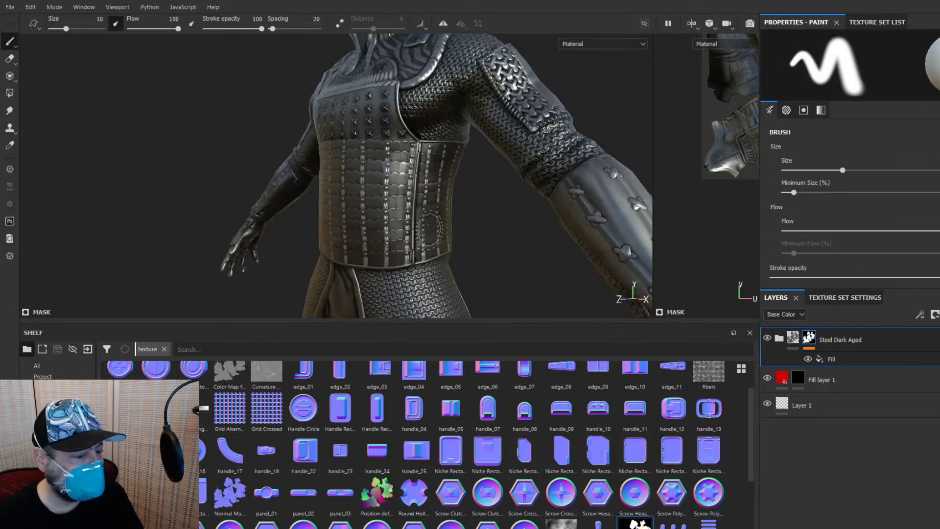
{"action": "mouse_move", "coordinate": [501, 206]}
{"action": "left_mouse_down", "text": "alt"}
{"action": "mouse_move", "coordinate": [440, 176]}
{"action": "mouse_move", "coordinate": [436, 189]}
{"action": "left_mouse_up", "text": "alt"}
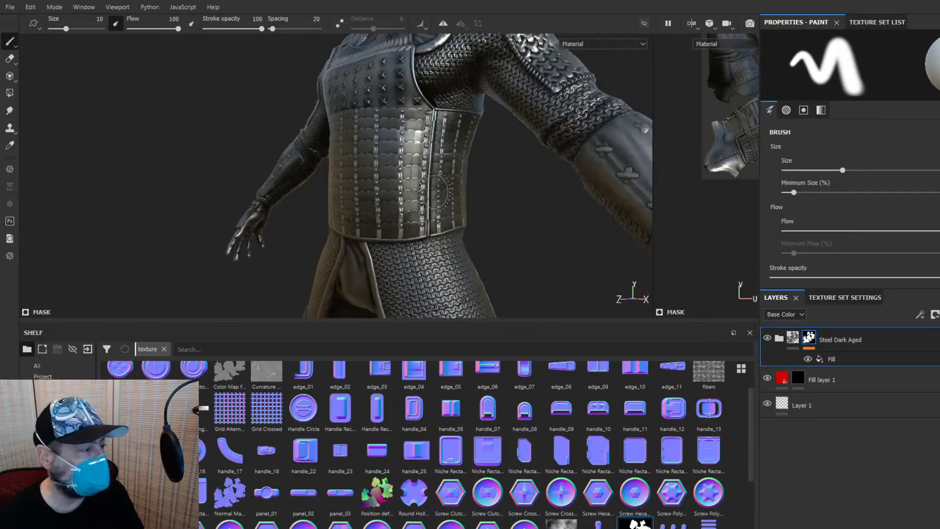
{"action": "left_click_drag", "start_coordinate": [505, 199], "coordinate": [619, 225], "text": "alt"}
{"action": "scroll", "coordinate": [493, 203], "scroll_direction": "down", "scroll_amount": 3}
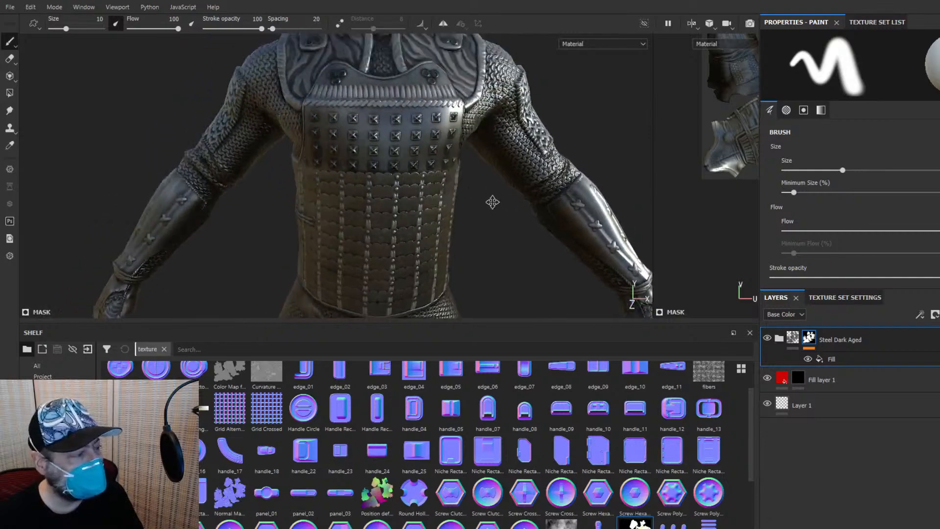
{"action": "left_click_drag", "start_coordinate": [493, 204], "coordinate": [603, 248], "text": "alt"}
{"action": "scroll", "coordinate": [594, 248], "scroll_direction": "up", "scroll_amount": 8}
{"action": "scroll", "coordinate": [589, 246], "scroll_direction": "down", "scroll_amount": 6}
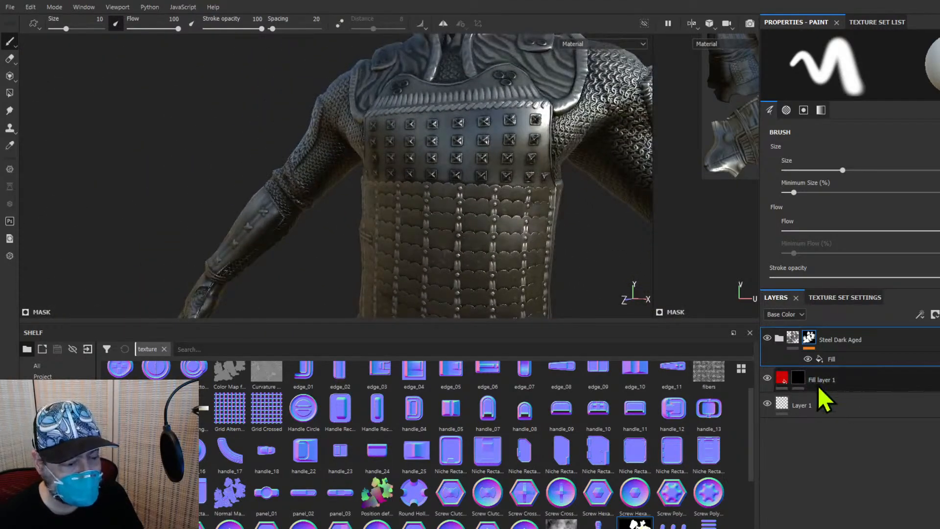
Delete the black-masked red fill layer and the empty Layer 1 beneath Steel Dark Aged
{"action": "left_click", "coordinate": [801, 380]}
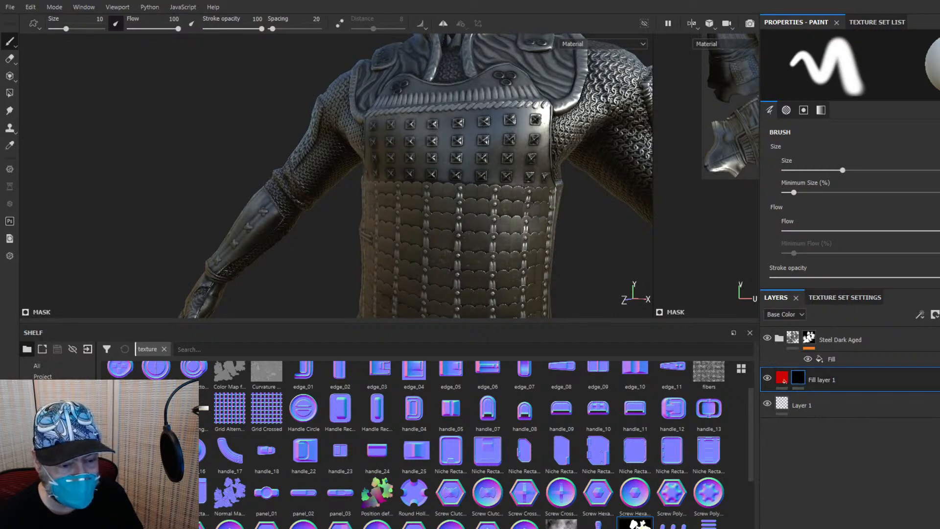
{"action": "key", "text": "Delete"}
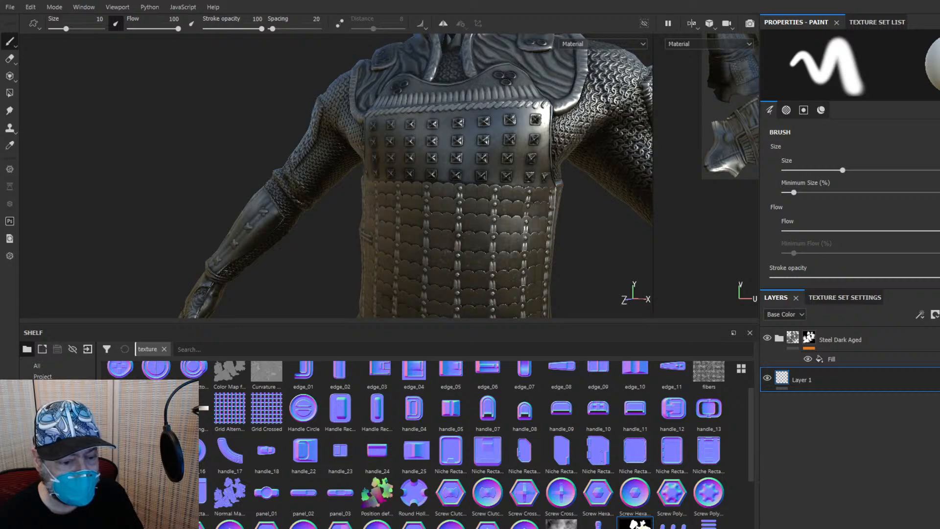
{"action": "key", "text": "Delete"}
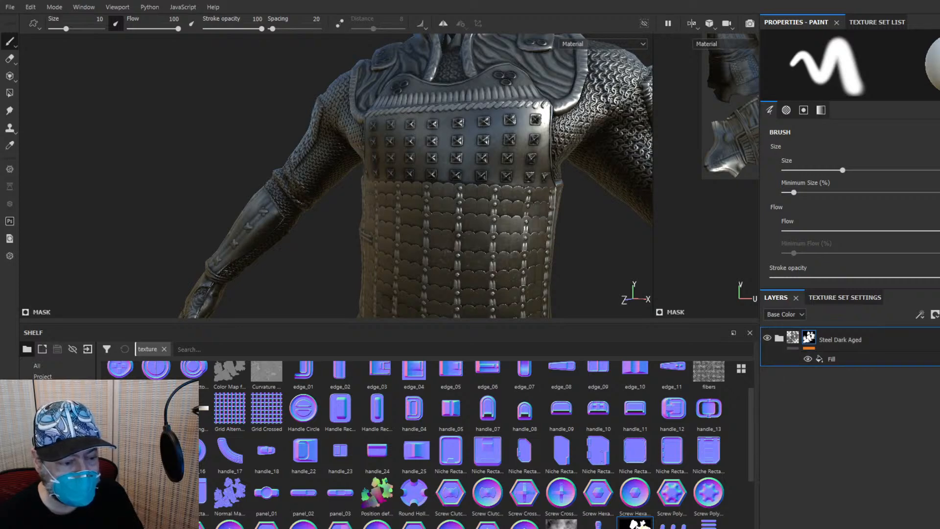
Add a fill layer with a red base color and place it beneath the Steel Dark Aged folder, outside the group
{"action": "left_click", "coordinate": [936, 314]}
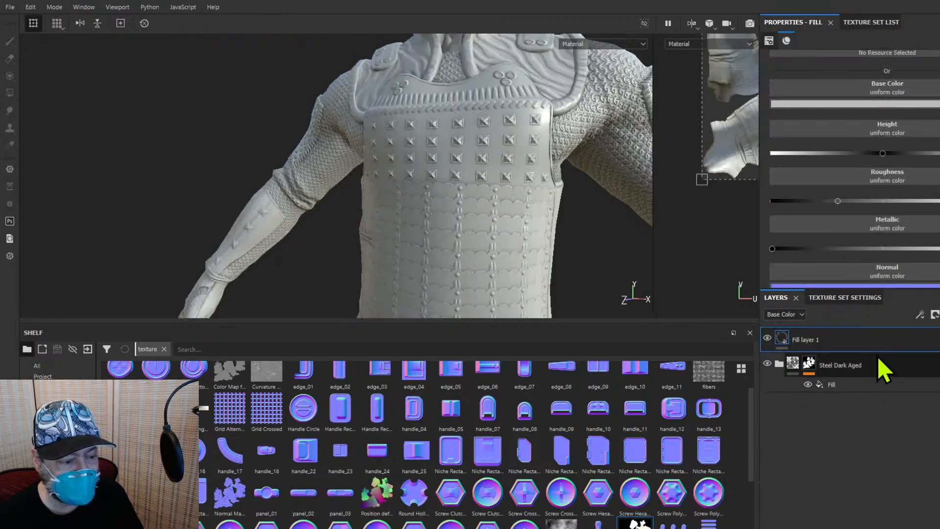
{"action": "left_click", "coordinate": [841, 106]}
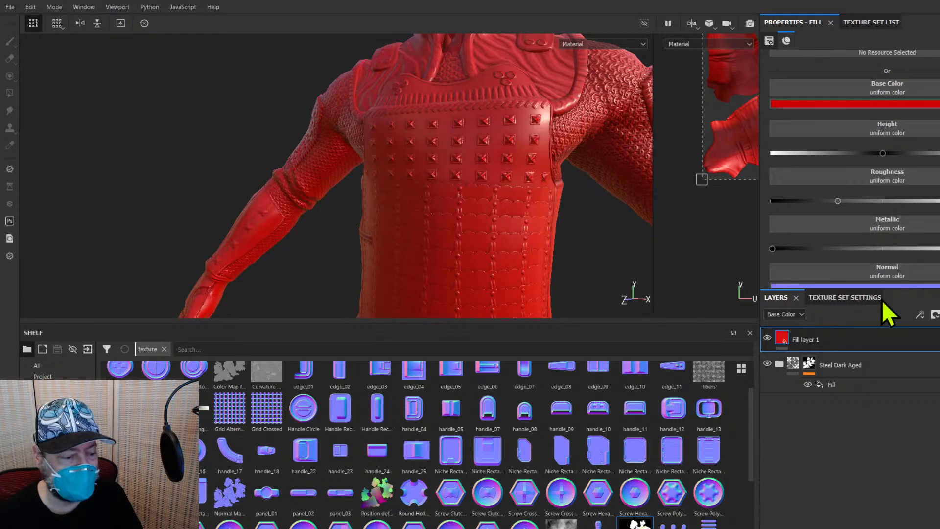
{"action": "left_click_drag", "start_coordinate": [845, 342], "coordinate": [833, 374]}
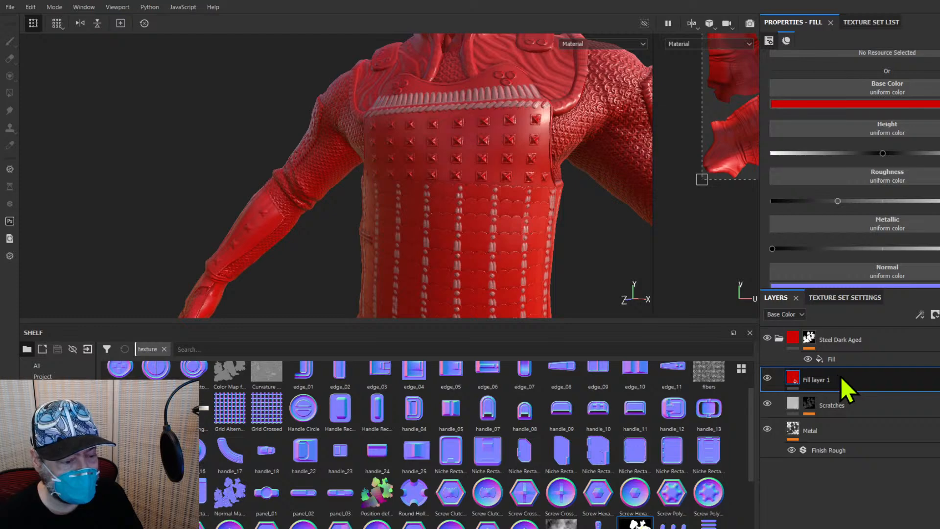
{"action": "key", "text": "ctrl+z"}
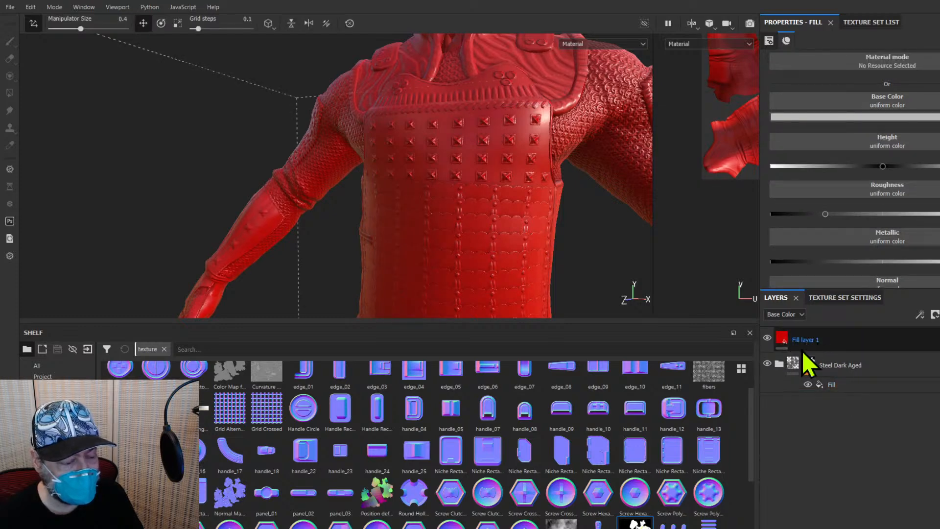
{"action": "left_click_drag", "start_coordinate": [802, 351], "coordinate": [800, 398]}
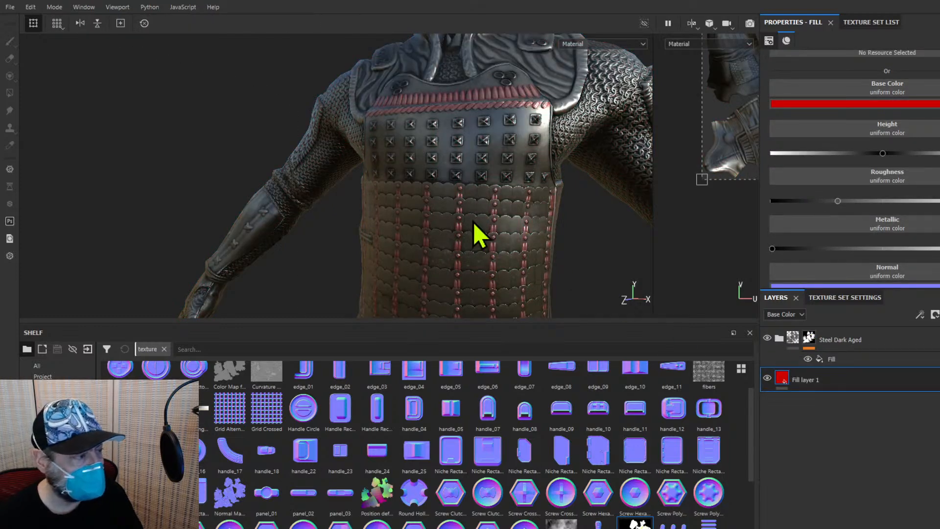
Examine the red threads on the chest and side of the torso armour at different distances
{"action": "right_click_drag", "start_coordinate": [472, 221], "coordinate": [474, 249], "text": "alt"}
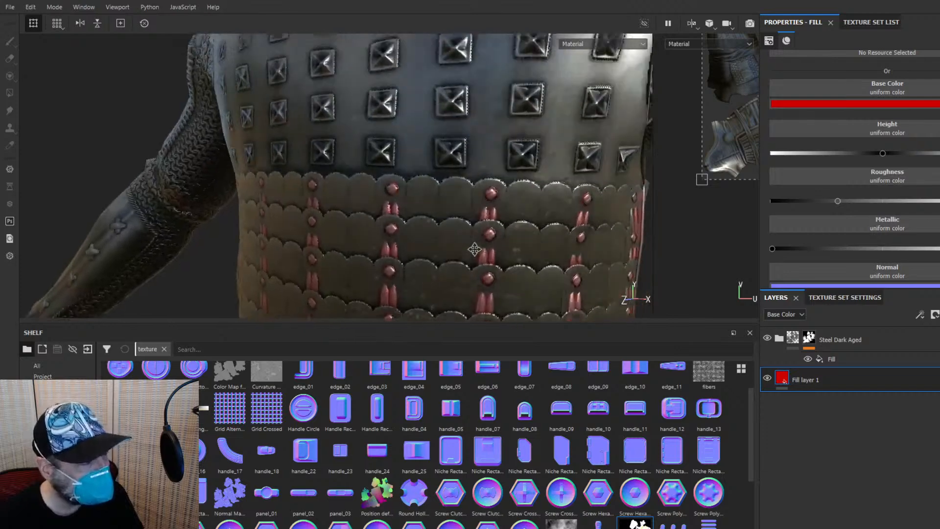
{"action": "scroll", "coordinate": [466, 289], "scroll_direction": "down", "scroll_amount": 10}
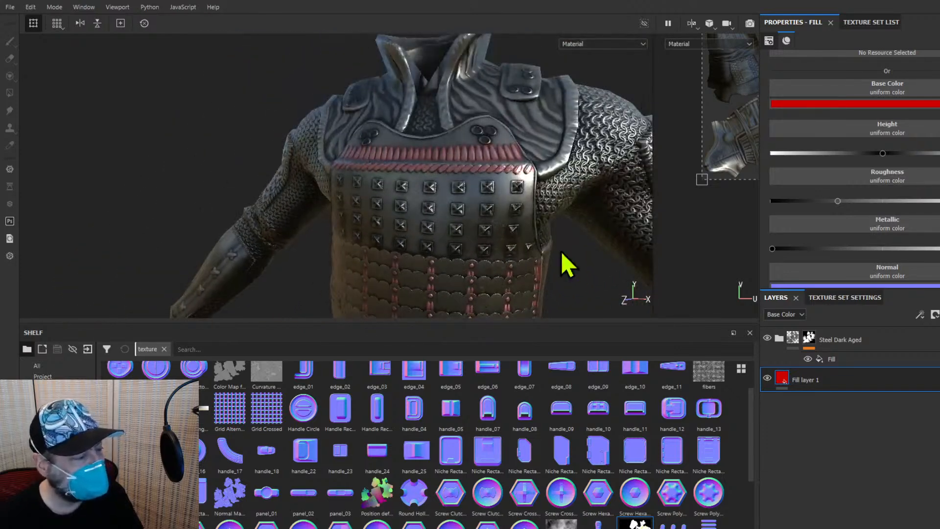
{"action": "left_click_drag", "start_coordinate": [561, 253], "coordinate": [544, 267], "text": "alt"}
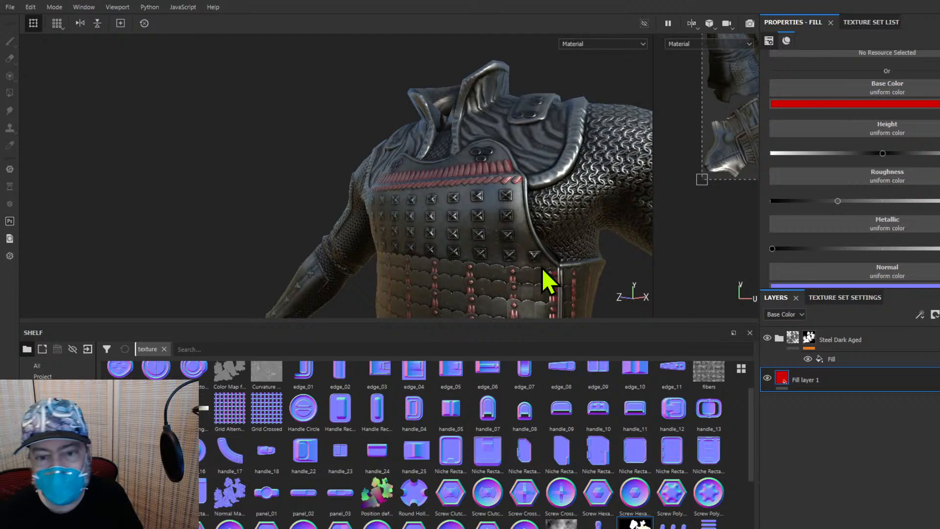
{"action": "middle_click_drag", "start_coordinate": [543, 269], "coordinate": [566, 180], "text": "alt"}
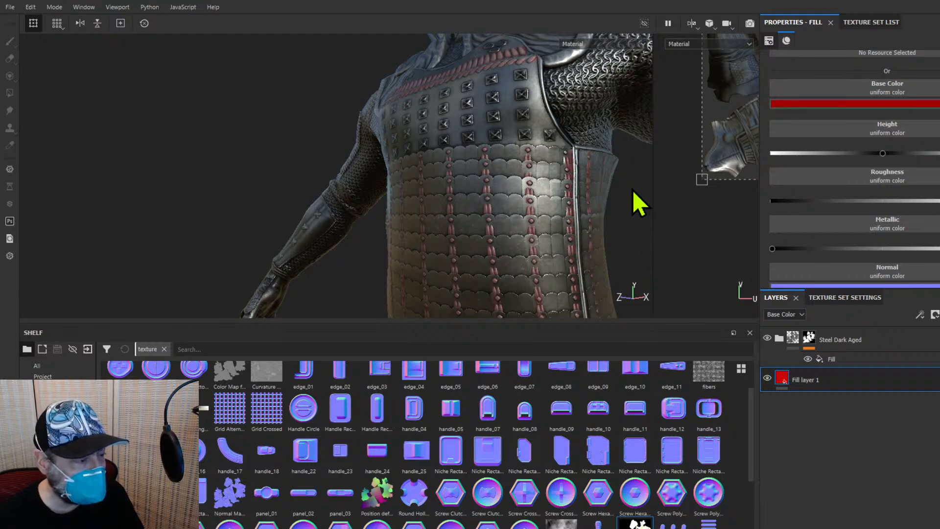
{"action": "left_click", "coordinate": [812, 335]}
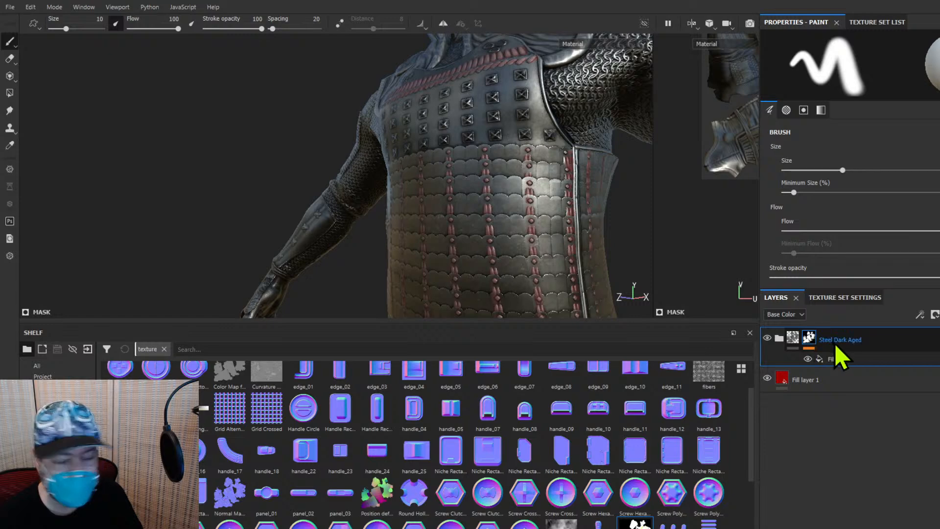
{"action": "left_click_drag", "start_coordinate": [489, 195], "coordinate": [453, 202], "text": "alt"}
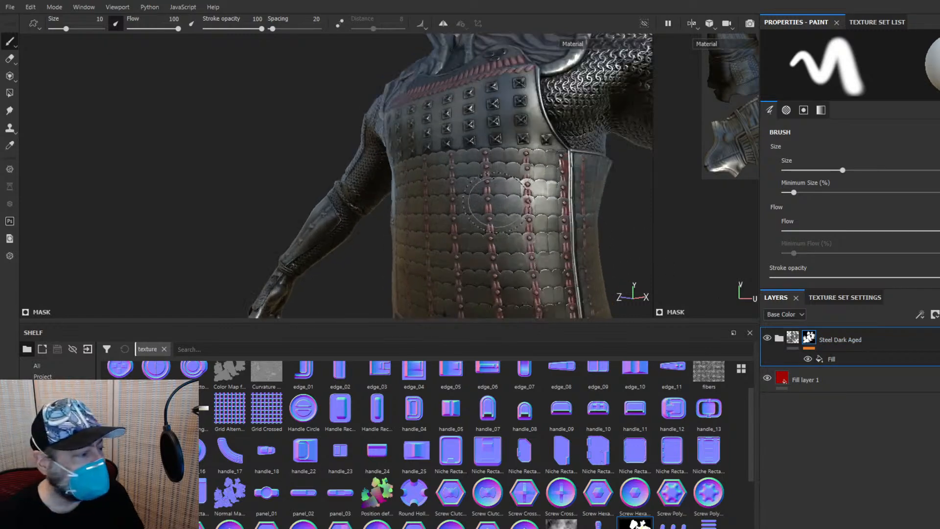
{"action": "scroll", "coordinate": [450, 202], "scroll_direction": "up", "scroll_amount": 3}
{"action": "scroll", "coordinate": [426, 201], "scroll_direction": "up", "scroll_amount": 5}
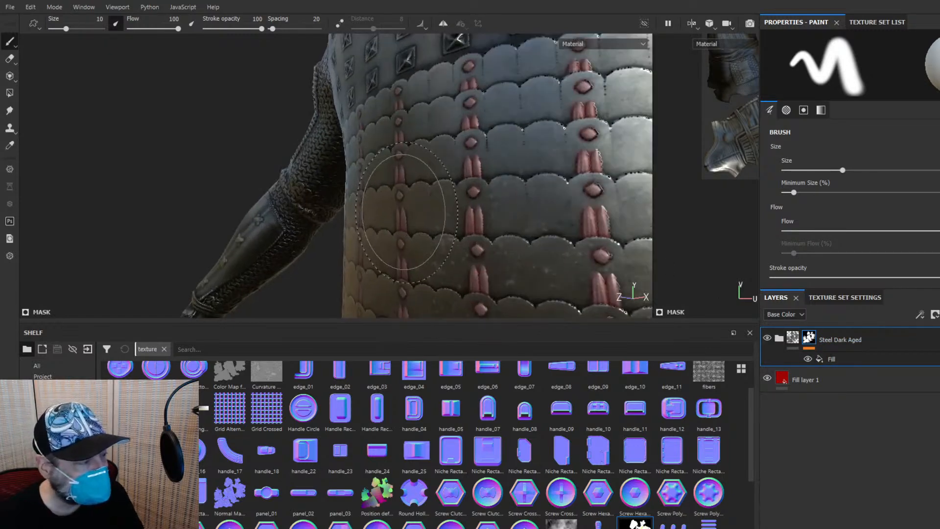
{"action": "scroll", "coordinate": [326, 190], "scroll_direction": "down", "scroll_amount": 6}
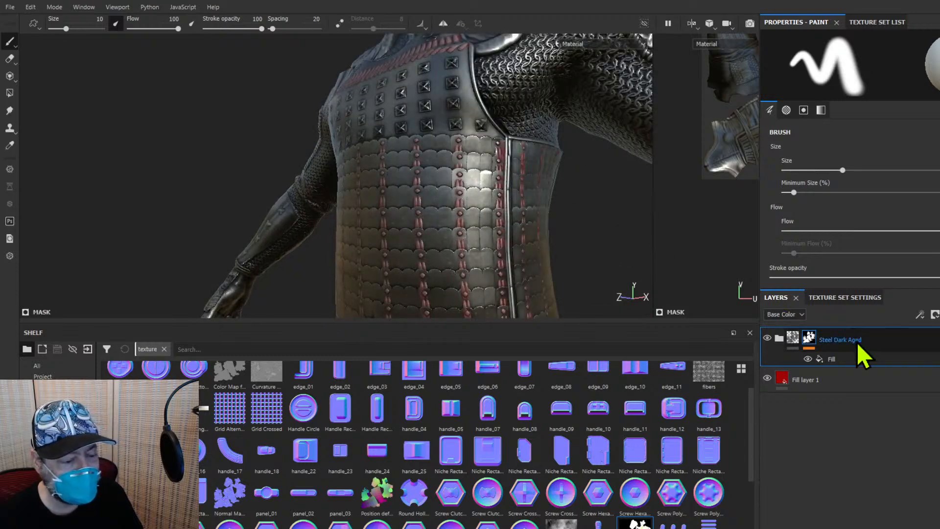
Move the red fill layer above Steel Dark Aged and delete the masked Steel Dark Aged folder
{"action": "left_click", "coordinate": [808, 381]}
{"action": "left_click_drag", "start_coordinate": [808, 382], "coordinate": [802, 334]}
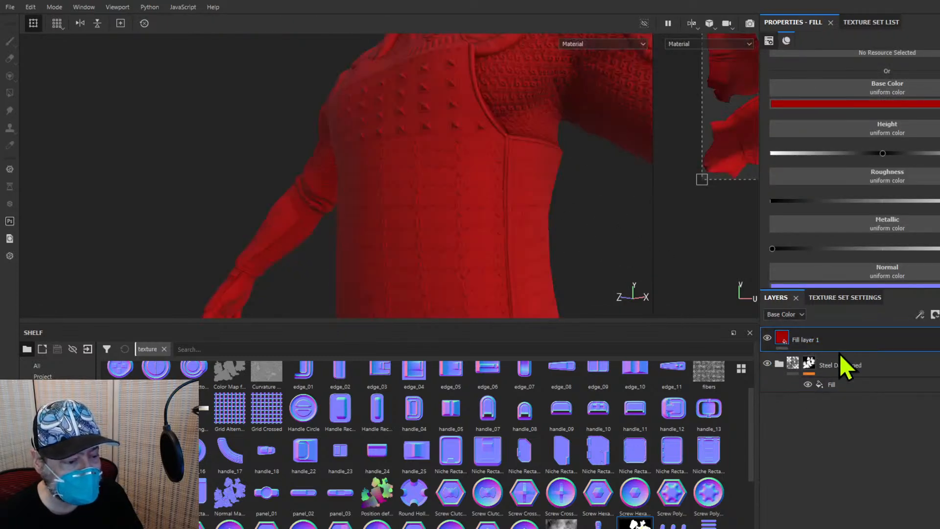
{"action": "left_click", "coordinate": [815, 364]}
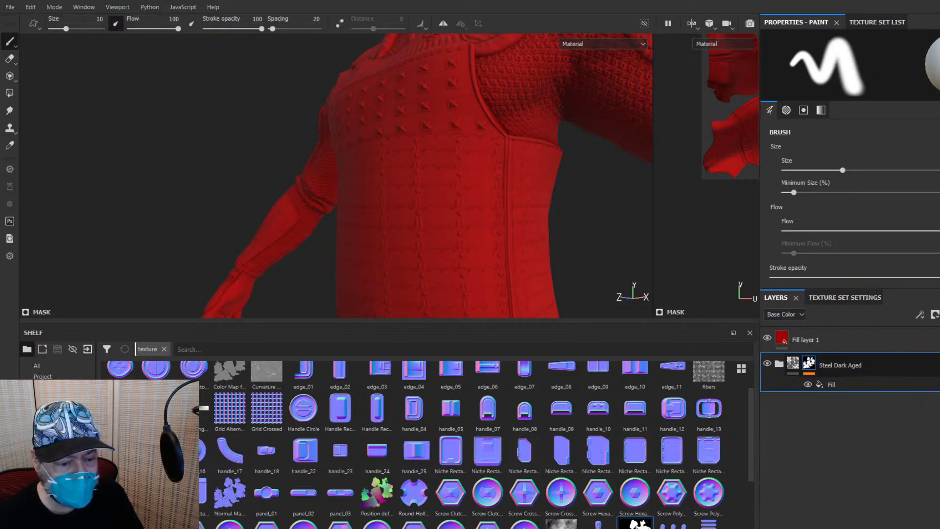
{"action": "key", "text": "Delete"}
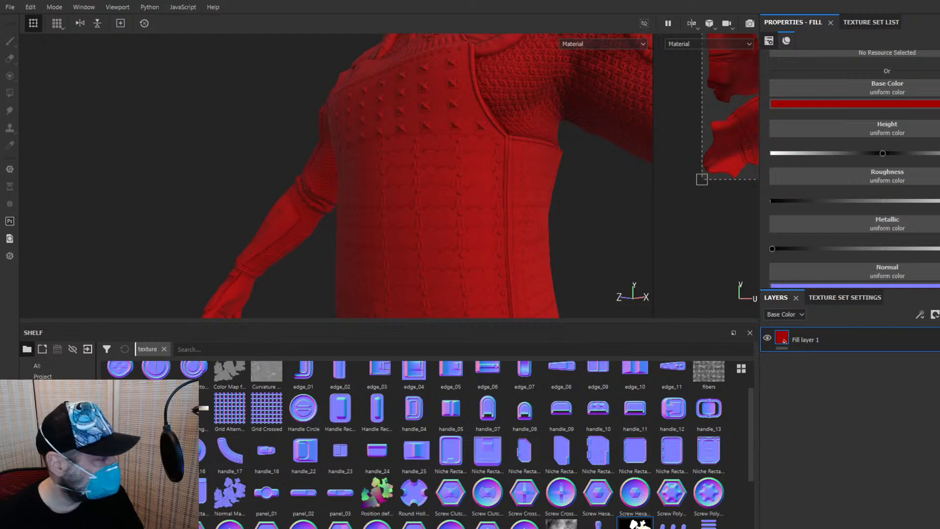
Add the Steel Dark Aged smart material beneath the red fill layer and mask the fill layer with torsoArmourThreadsMask plus a Levels effect
{"action": "left_click", "coordinate": [53, 505]}
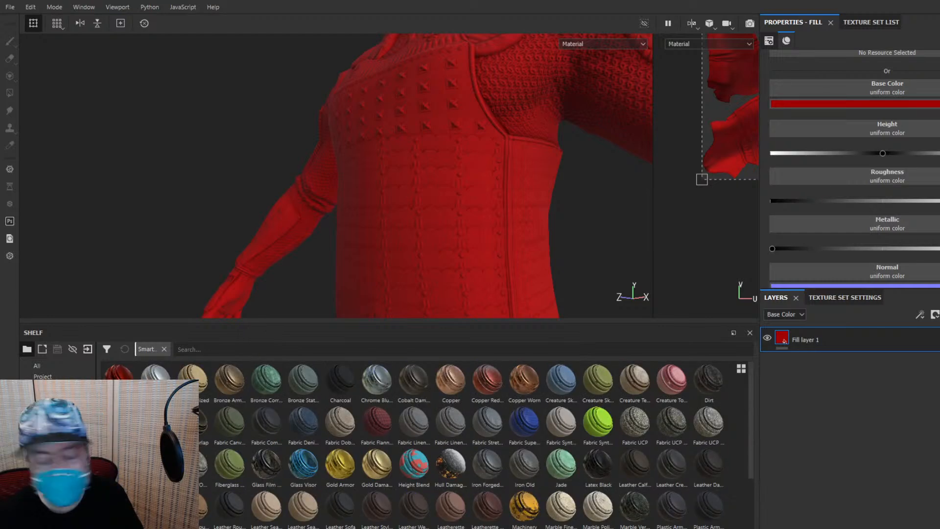
{"action": "scroll", "coordinate": [604, 492], "scroll_direction": "down", "scroll_amount": 3}
{"action": "scroll", "coordinate": [598, 470], "scroll_direction": "up", "scroll_amount": 3}
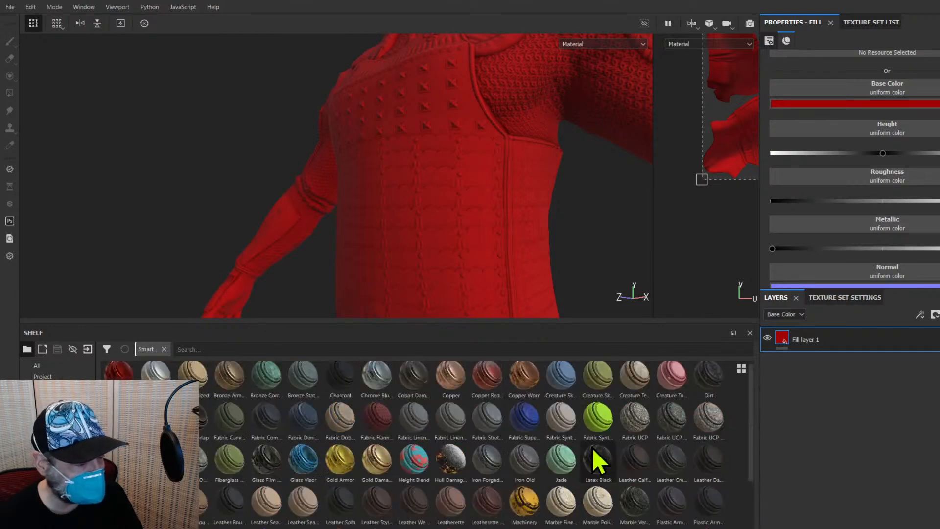
{"action": "scroll", "coordinate": [555, 493], "scroll_direction": "down", "scroll_amount": 3}
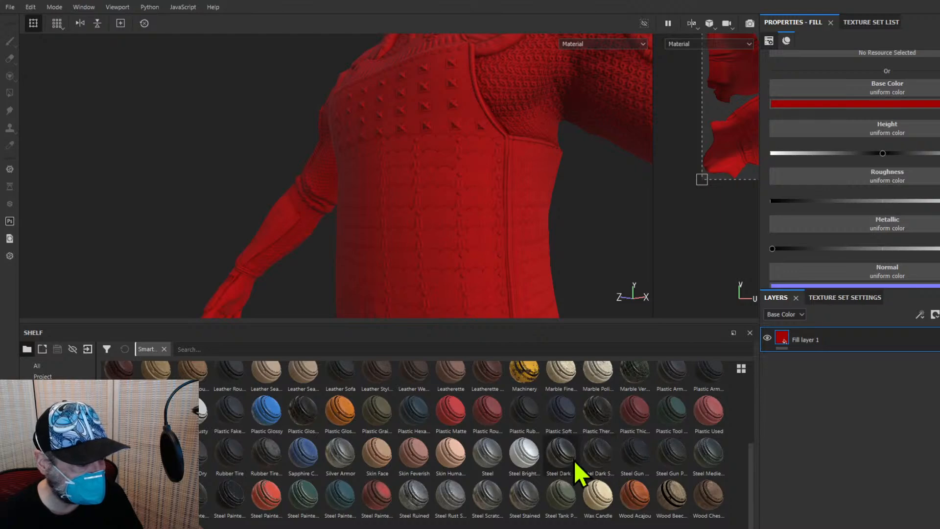
{"action": "left_click_drag", "start_coordinate": [576, 464], "coordinate": [824, 329]}
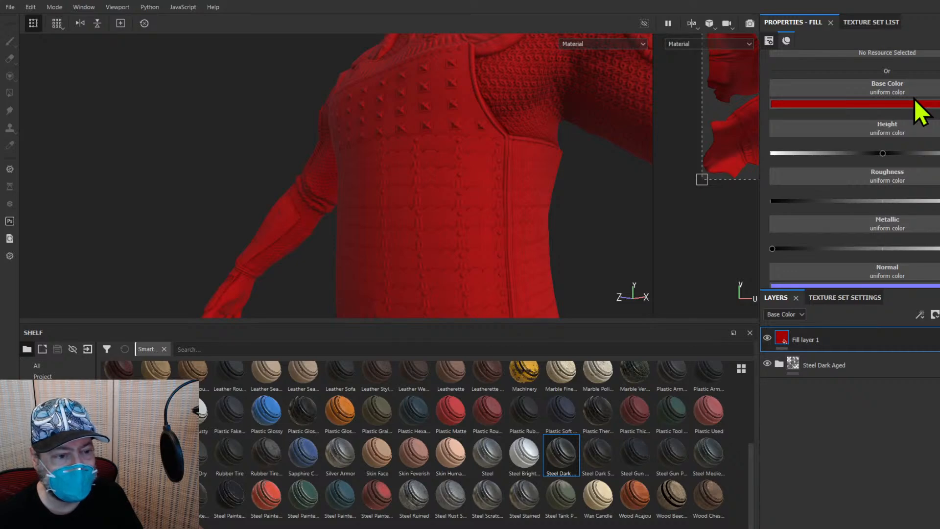
{"action": "left_click", "coordinate": [928, 126]}
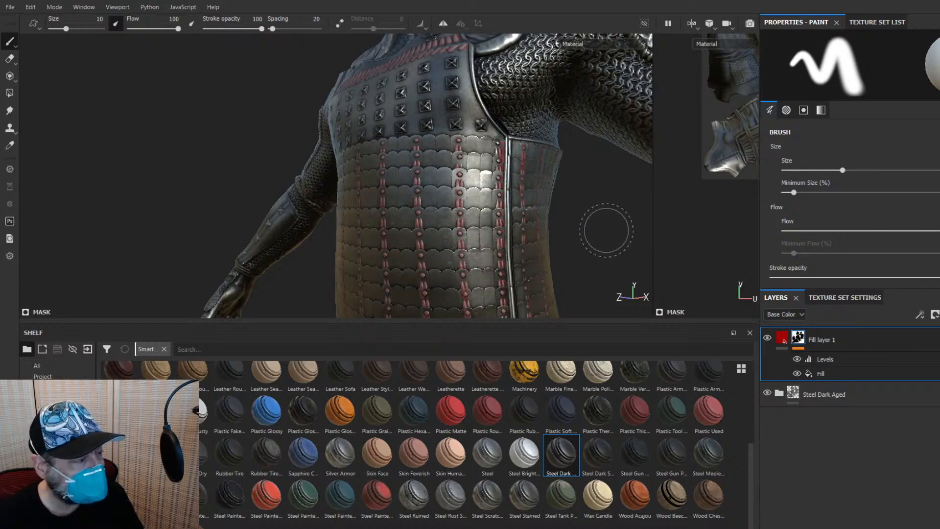
Examine the masked red threads around the torso armour and review the Levels and Fill effects in the fill layer's mask
{"action": "left_click_drag", "start_coordinate": [602, 221], "coordinate": [637, 232], "text": "alt"}
{"action": "left_click_drag", "start_coordinate": [568, 209], "coordinate": [514, 210], "text": "alt"}
{"action": "scroll", "coordinate": [574, 207], "scroll_direction": "up", "scroll_amount": 3}
{"action": "left_click_drag", "start_coordinate": [455, 226], "coordinate": [582, 227], "text": "alt"}
{"action": "middle_click_drag", "start_coordinate": [583, 227], "coordinate": [599, 220], "text": "alt"}
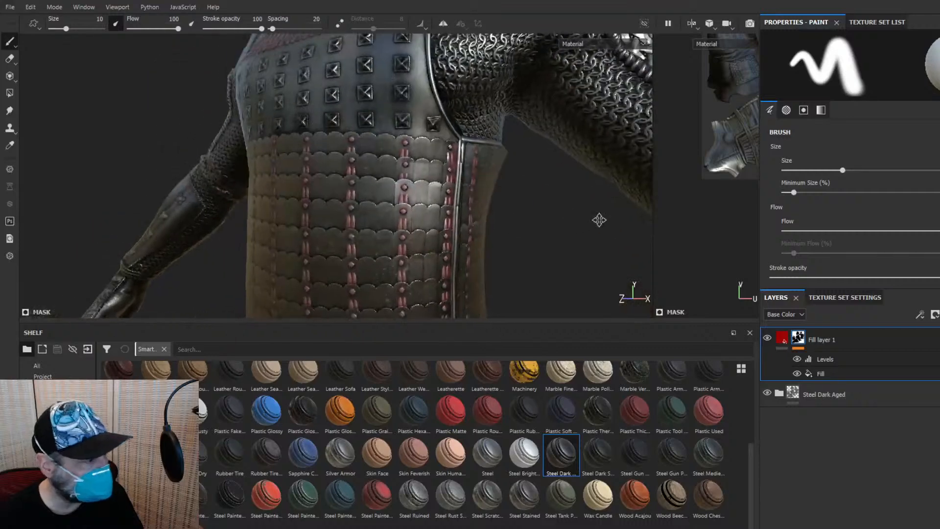
{"action": "mouse_move", "coordinate": [599, 220]}
{"action": "left_mouse_down", "text": "alt"}
{"action": "mouse_move", "coordinate": [534, 229]}
{"action": "mouse_move", "coordinate": [713, 235]}
{"action": "left_mouse_up", "text": "alt"}
{"action": "scroll", "coordinate": [597, 230], "scroll_direction": "up", "scroll_amount": 2}
{"action": "mouse_move", "coordinate": [597, 230]}
{"action": "left_mouse_down", "text": "alt"}
{"action": "mouse_move", "coordinate": [471, 234]}
{"action": "mouse_move", "coordinate": [692, 228]}
{"action": "left_mouse_up", "text": "alt"}
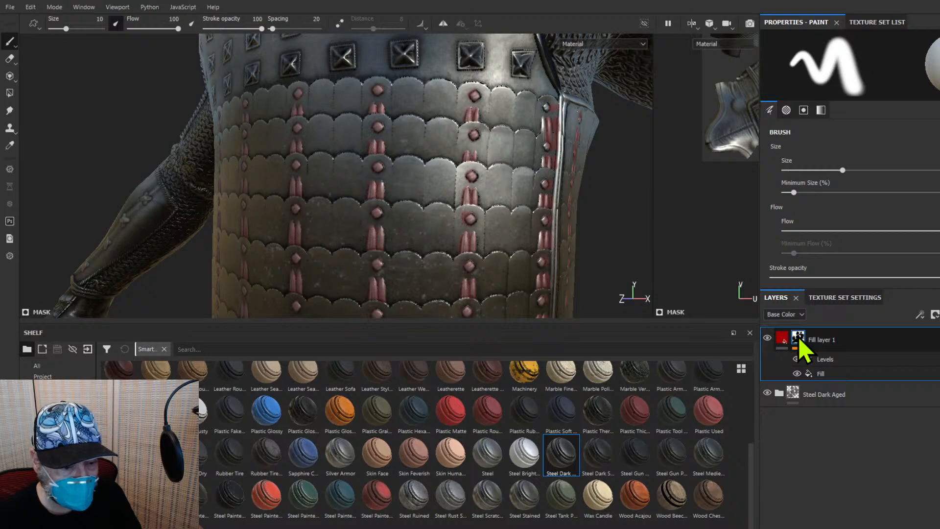
{"action": "left_click", "coordinate": [870, 359]}
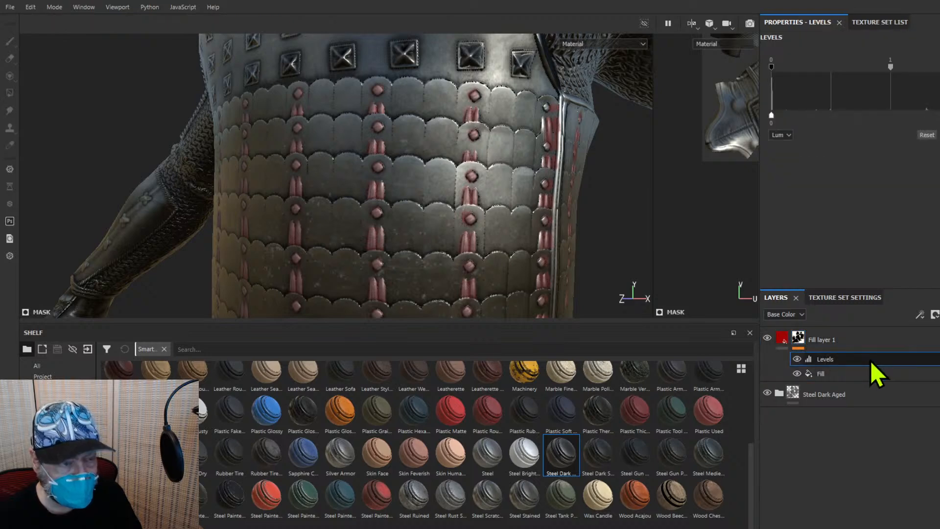
{"action": "left_click", "coordinate": [832, 374]}
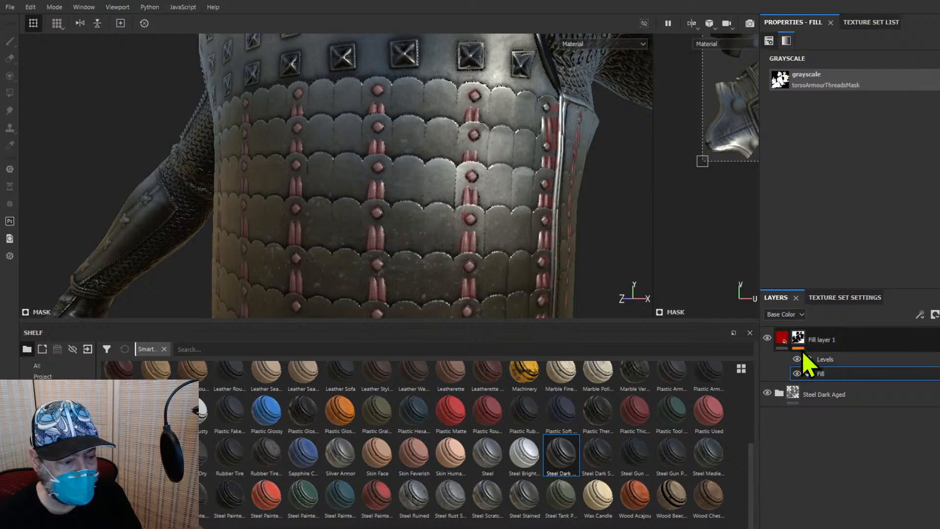
Try darker and brighter red base colours on the thread fill layer and check the threads from several distances
{"action": "left_click", "coordinate": [782, 340]}
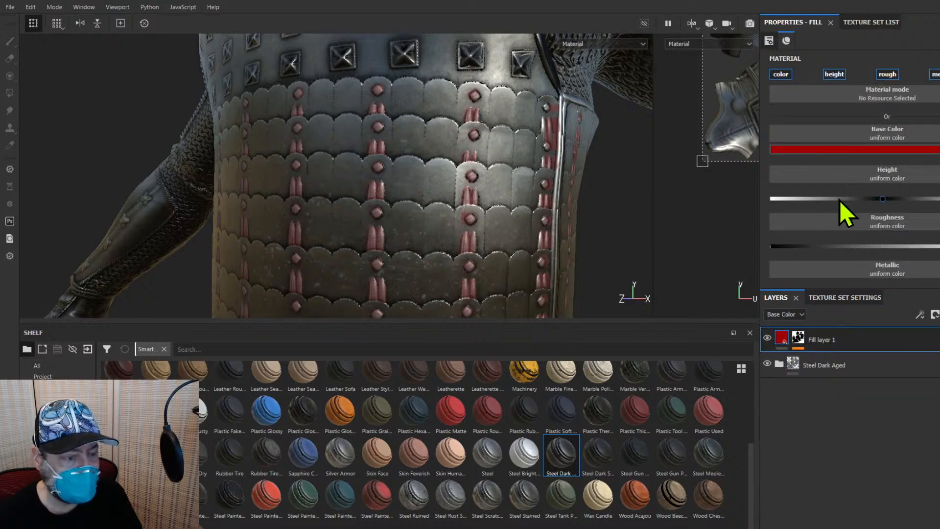
{"action": "scroll", "coordinate": [838, 220], "scroll_direction": "up", "scroll_amount": 4}
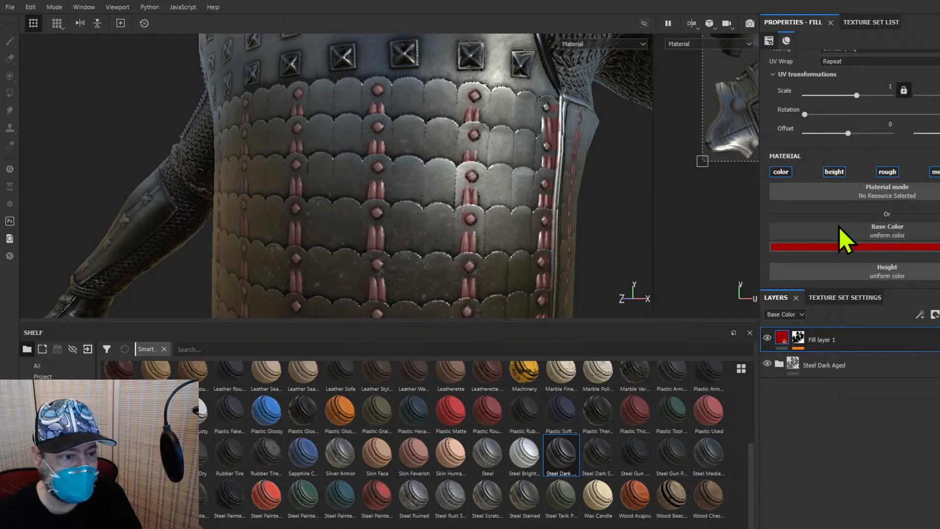
{"action": "scroll", "coordinate": [839, 227], "scroll_direction": "up", "scroll_amount": 2}
{"action": "scroll", "coordinate": [838, 226], "scroll_direction": "down", "scroll_amount": 5}
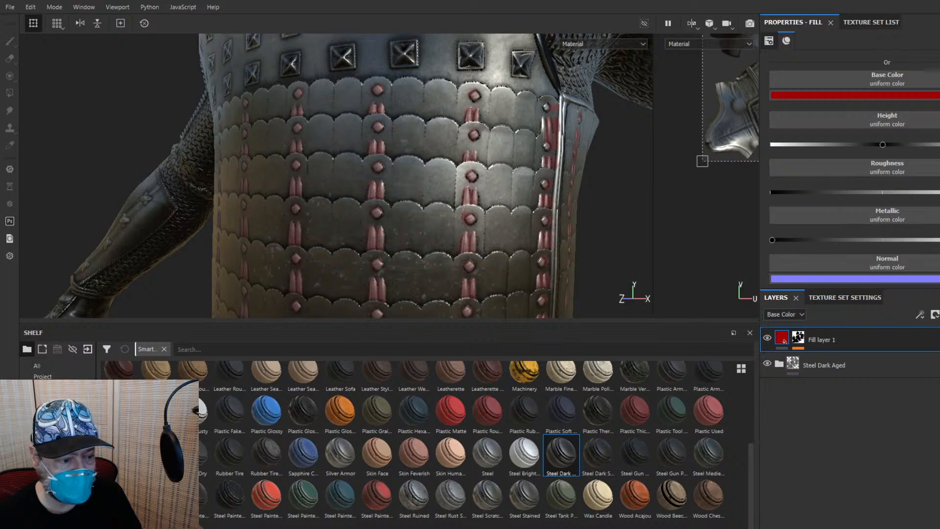
{"action": "left_click", "coordinate": [772, 192]}
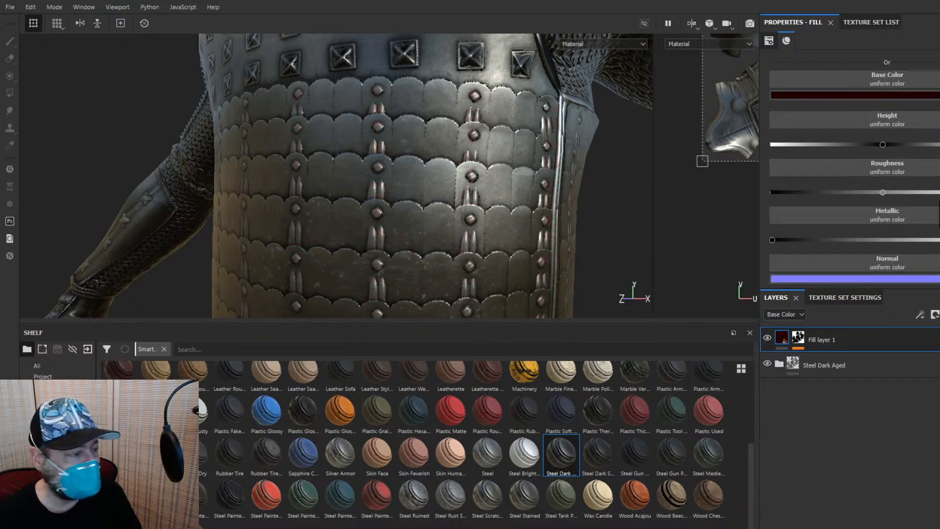
{"action": "left_click_drag", "start_coordinate": [938, 201], "coordinate": [937, 155]}
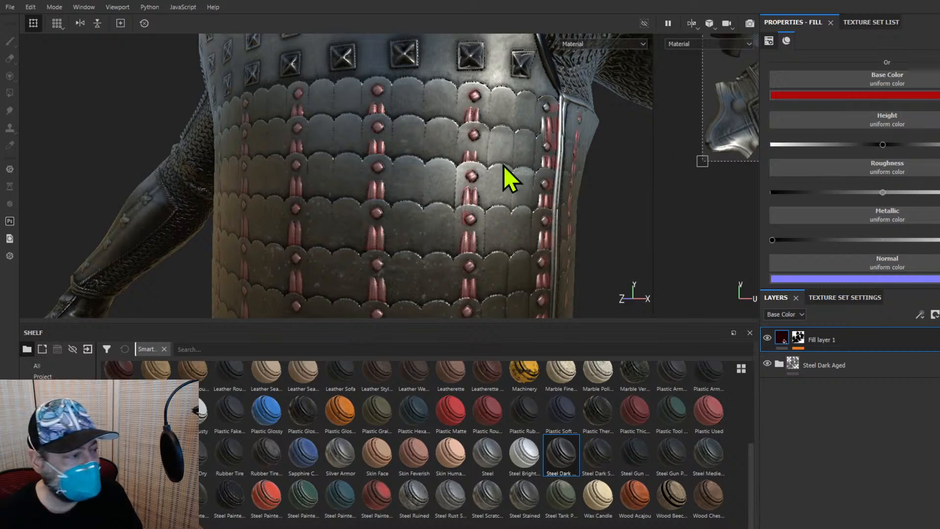
{"action": "scroll", "coordinate": [545, 183], "scroll_direction": "up", "scroll_amount": 2}
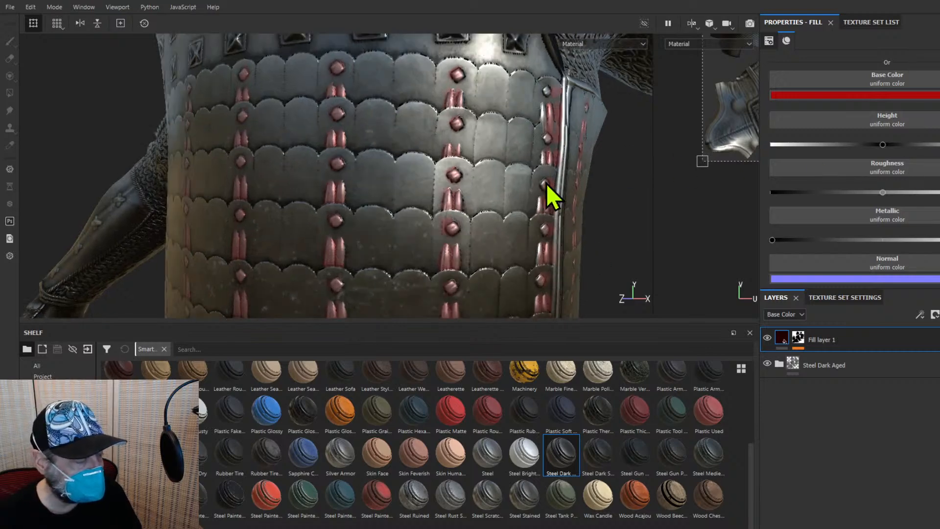
{"action": "left_click_drag", "start_coordinate": [623, 233], "coordinate": [601, 223], "text": "alt"}
{"action": "scroll", "coordinate": [607, 230], "scroll_direction": "down", "scroll_amount": 5}
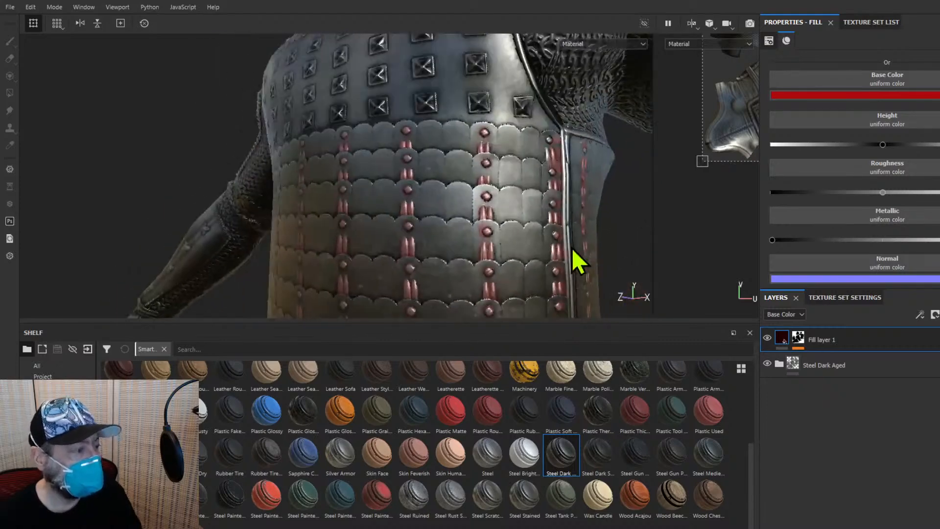
{"action": "scroll", "coordinate": [579, 262], "scroll_direction": "down", "scroll_amount": 4}
{"action": "key", "text": "alt"}
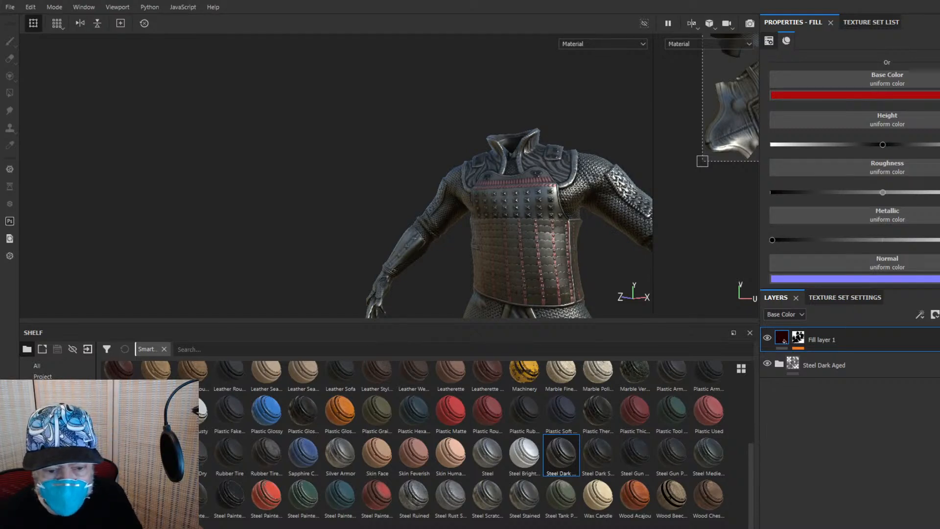
Switch to Krita and inspect the yellow thread strokes in torsoArmourThreadsMask.bmp at different magnifications
{"action": "key", "text": "alt+Tab"}
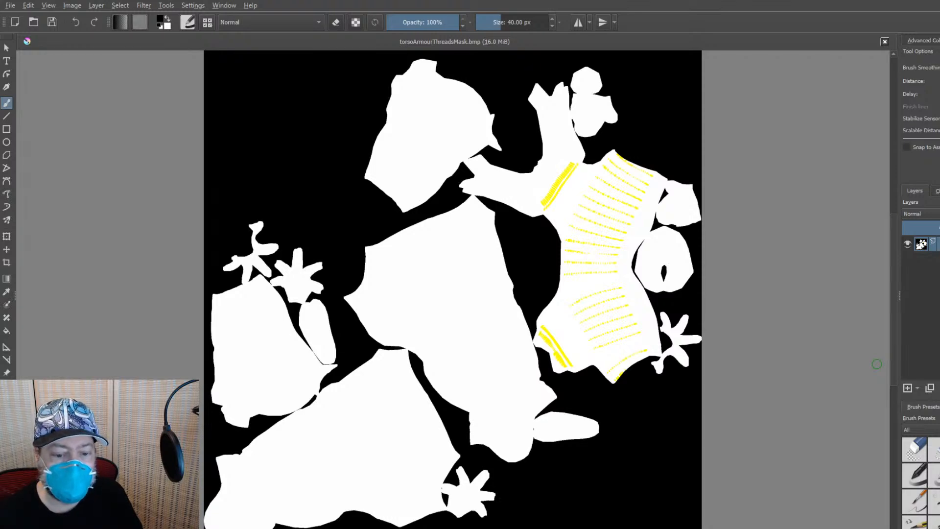
{"action": "scroll", "coordinate": [530, 303], "scroll_direction": "up", "scroll_amount": 8, "text": "ctrl"}
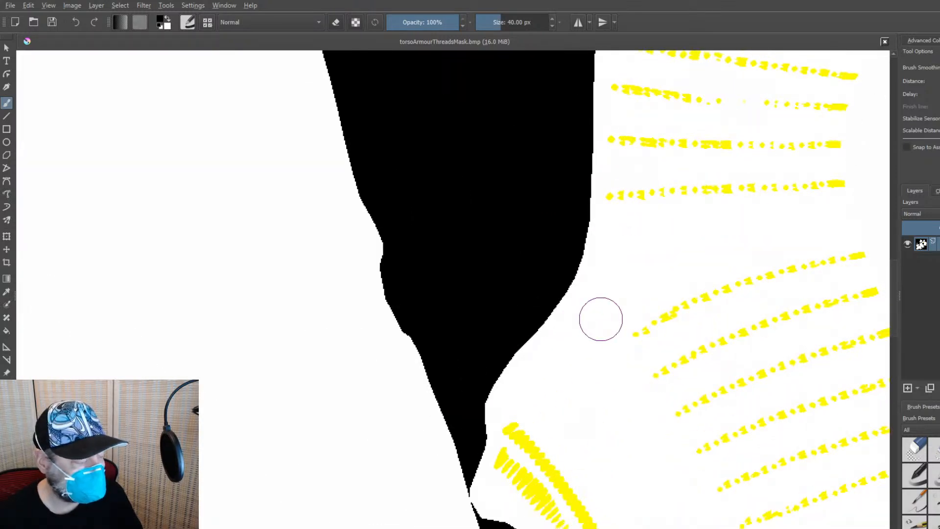
{"action": "scroll", "coordinate": [602, 318], "scroll_direction": "down", "scroll_amount": 8, "text": "ctrl"}
{"action": "scroll", "coordinate": [616, 329], "scroll_direction": "up", "scroll_amount": 8, "text": "ctrl"}
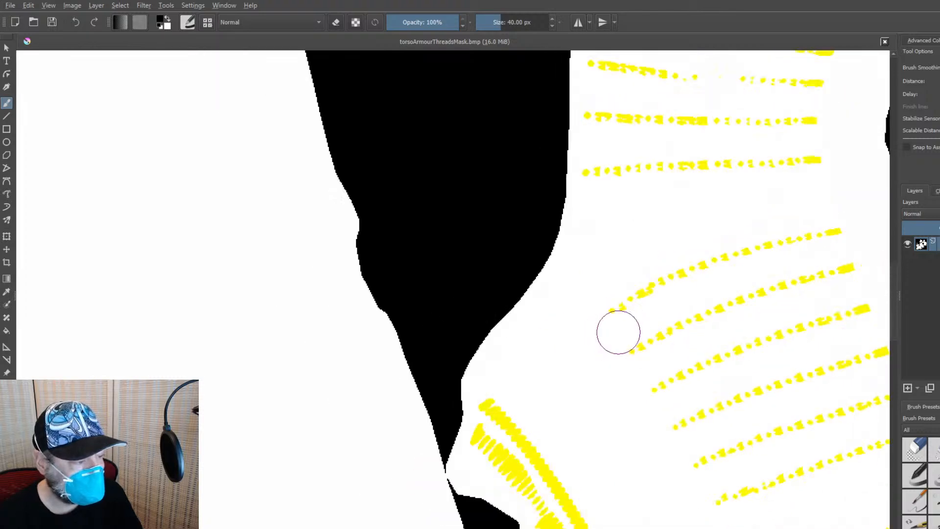
{"action": "scroll", "coordinate": [617, 330], "scroll_direction": "down", "scroll_amount": 3, "text": "ctrl"}
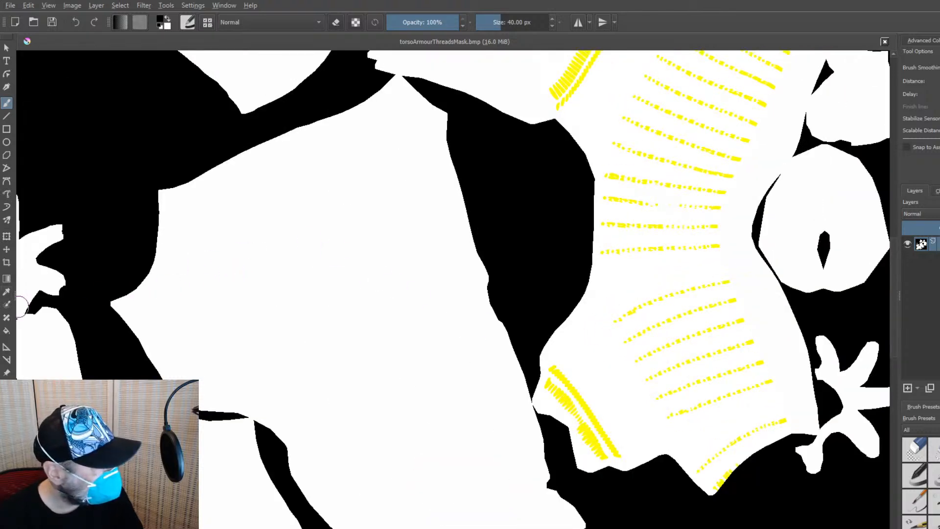
Sample the yellow thread colour and select the lower collar band's dense thread patch with the contiguous selection tool
{"action": "left_click", "coordinate": [6, 291]}
{"action": "left_click", "coordinate": [589, 429]}
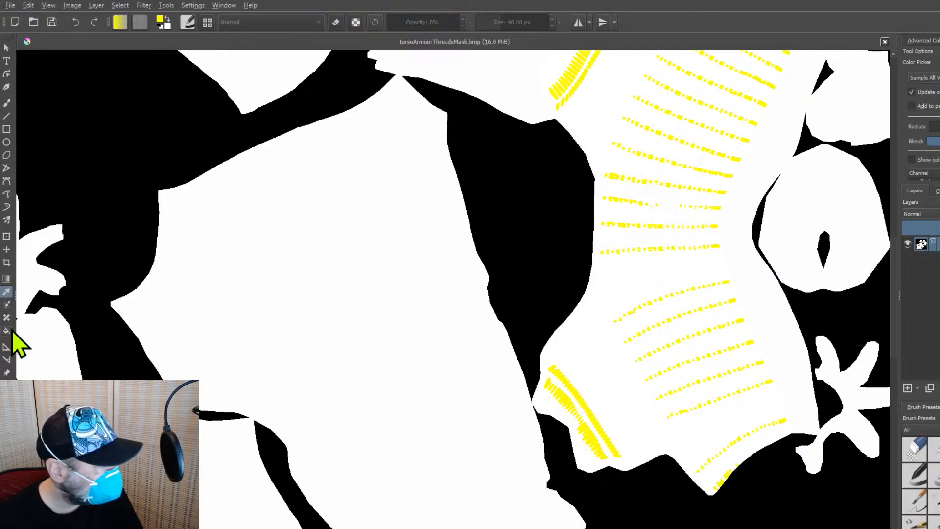
{"action": "left_click", "coordinate": [6, 441]}
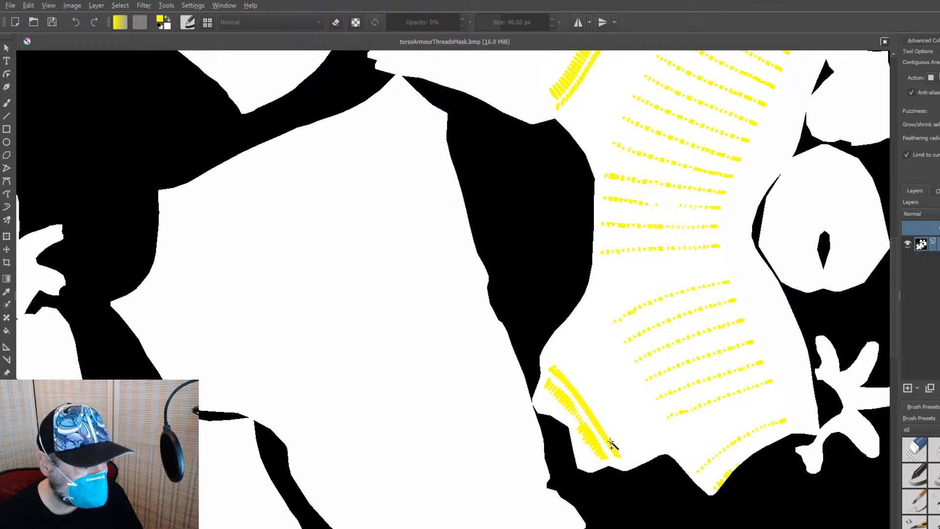
{"action": "left_click", "coordinate": [592, 441]}
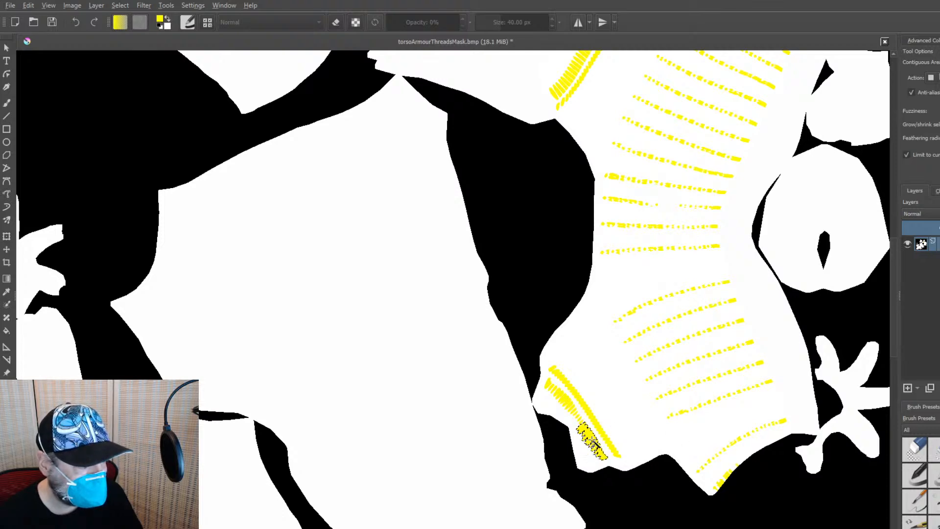
Inspect the thread rows across the mask and select a single yellow stitch in the upper diagonal collar band
{"action": "scroll", "coordinate": [606, 410], "scroll_direction": "up", "scroll_amount": 3}
{"action": "scroll", "coordinate": [609, 409], "scroll_direction": "down", "scroll_amount": 1}
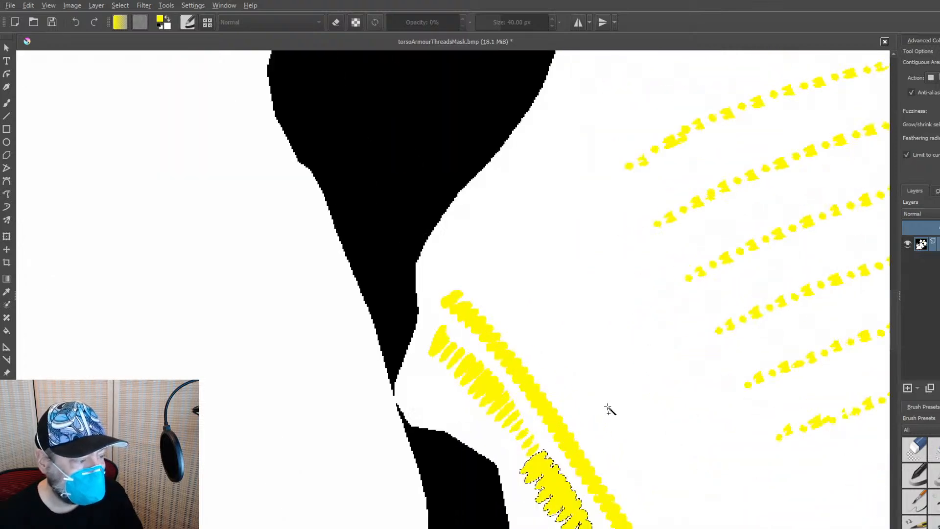
{"action": "scroll", "coordinate": [609, 409], "scroll_direction": "down", "scroll_amount": 3}
{"action": "scroll", "coordinate": [627, 366], "scroll_direction": "up", "scroll_amount": 3}
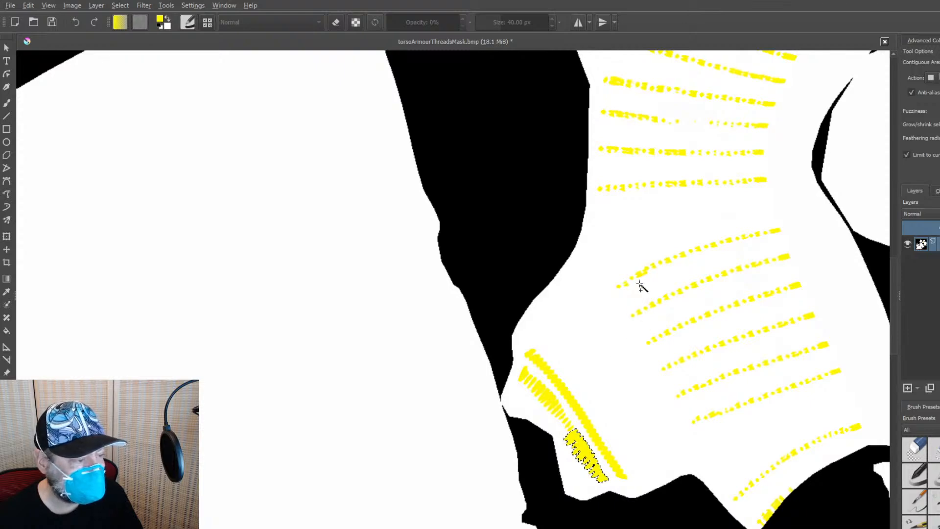
{"action": "middle_click_drag", "start_coordinate": [639, 282], "coordinate": [612, 487]}
{"action": "scroll", "coordinate": [615, 479], "scroll_direction": "up", "scroll_amount": 1}
{"action": "middle_click_drag", "start_coordinate": [671, 165], "coordinate": [619, 410]}
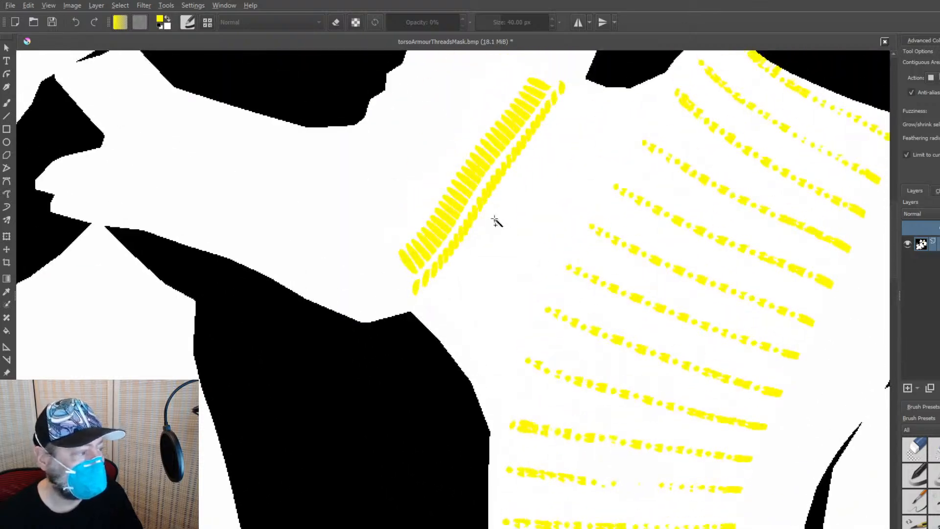
{"action": "left_click", "coordinate": [457, 197]}
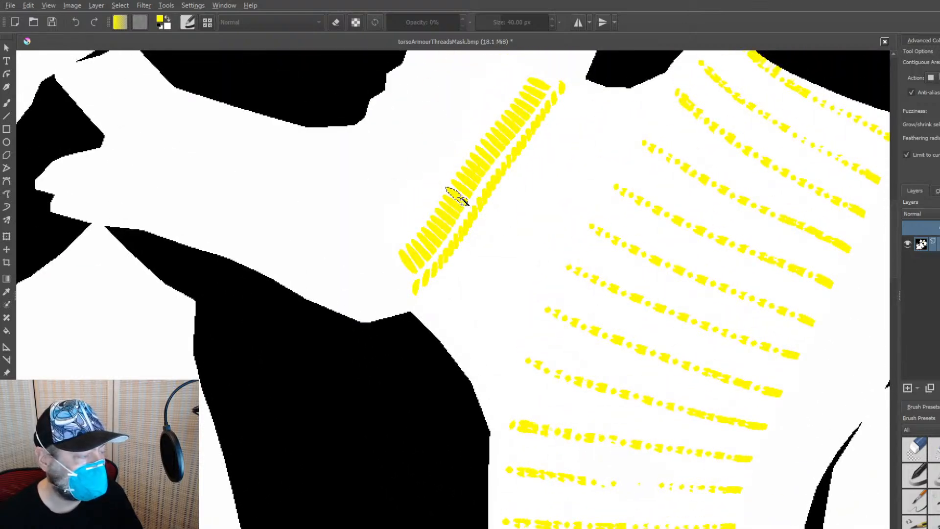
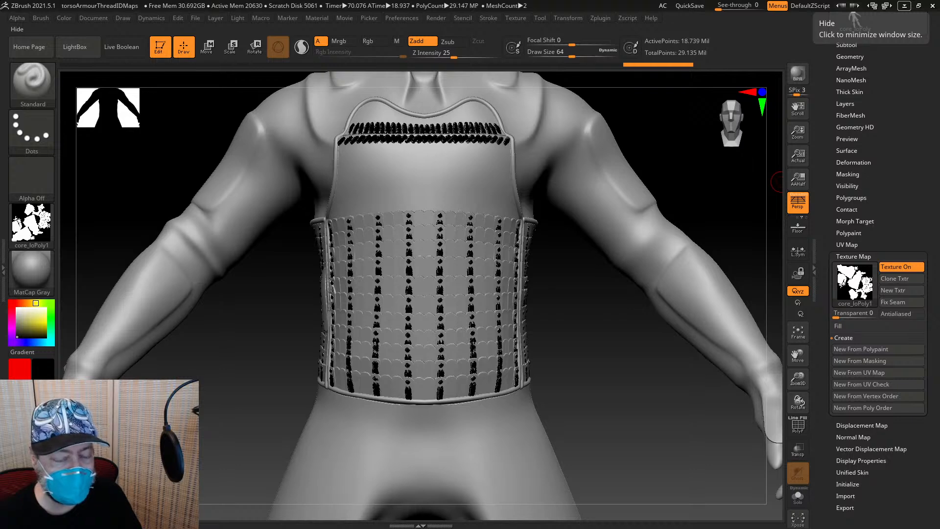
Return from ZBrush to Substance Painter and view the threads on the front and side of the torso armour
{"action": "left_click", "coordinate": [903, 6]}
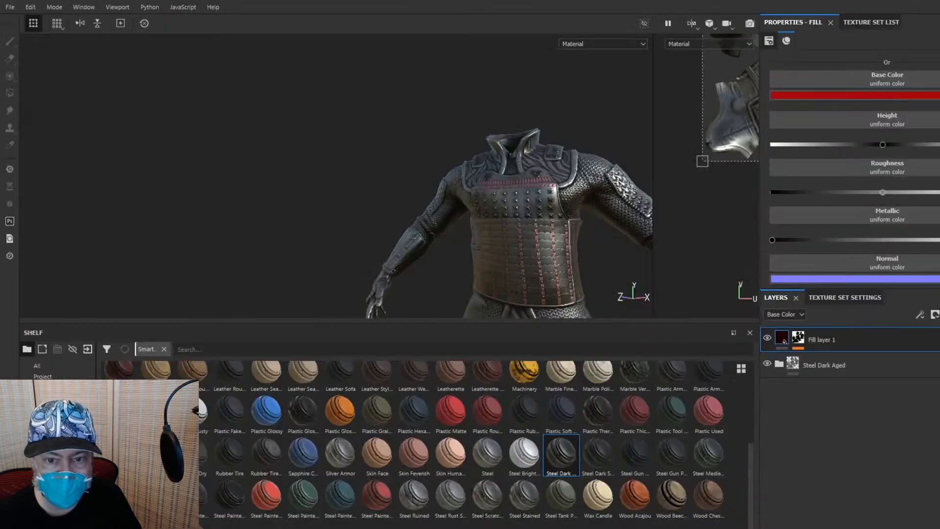
{"action": "scroll", "coordinate": [490, 220], "scroll_direction": "up", "scroll_amount": 5}
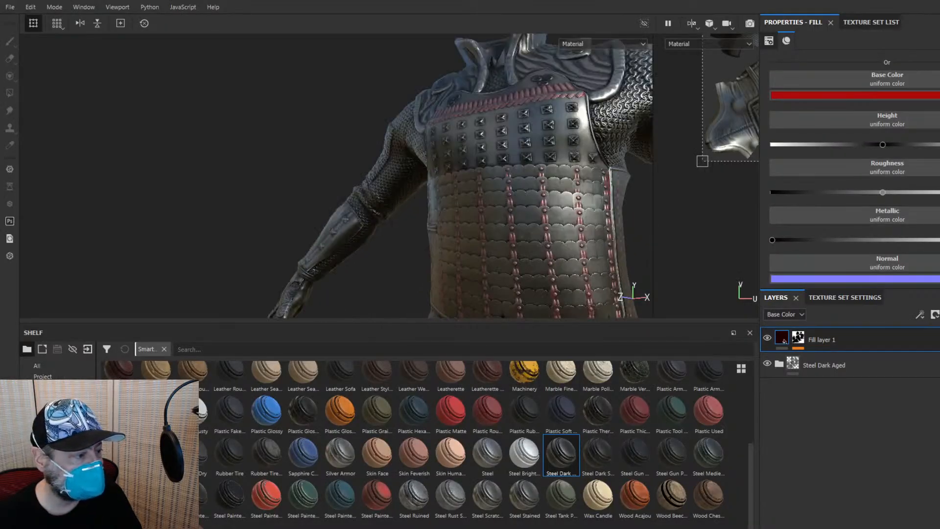
{"action": "middle_click_drag", "start_coordinate": [470, 227], "coordinate": [356, 227], "text": "alt"}
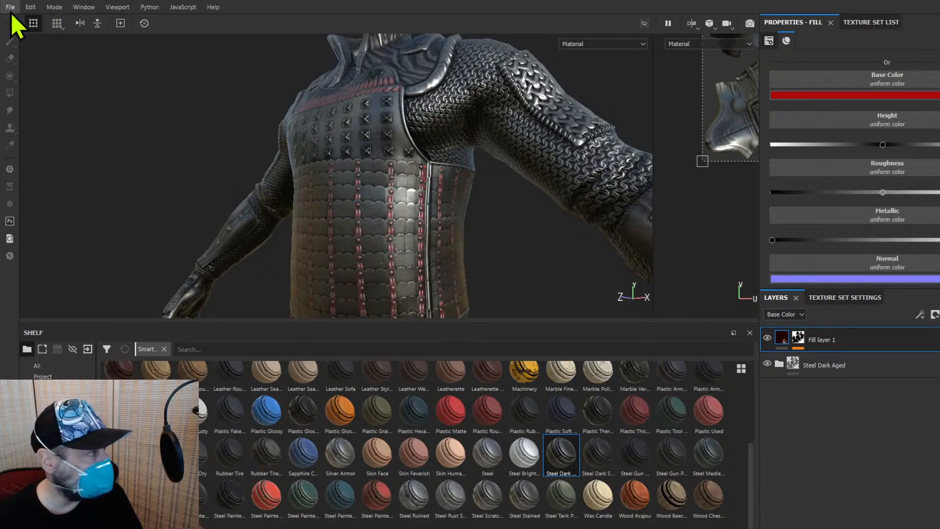
Rebuild the red fill layer's mask as a black mask with a Fill effect that uses the armour thread mask texture
{"action": "left_click", "coordinate": [797, 342]}
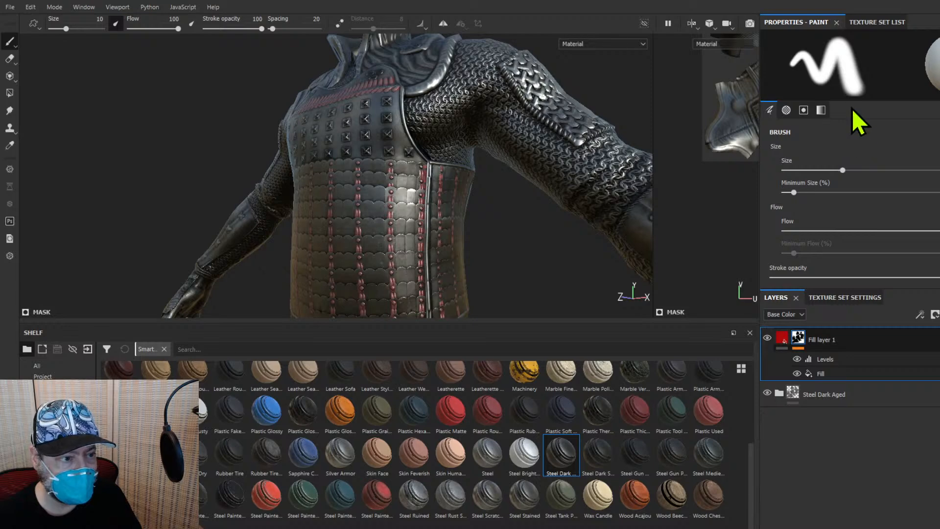
{"action": "key", "text": "ctrl+z"}
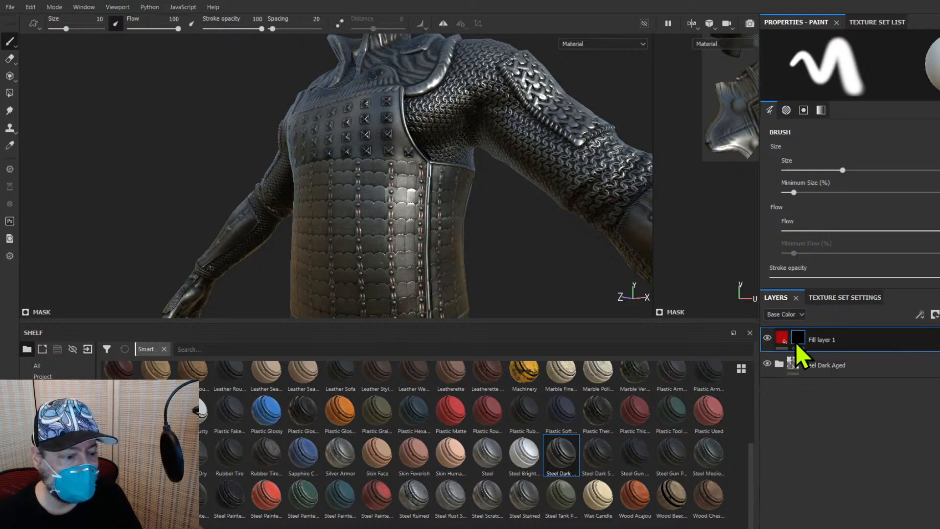
{"action": "key", "text": "ctrl+z"}
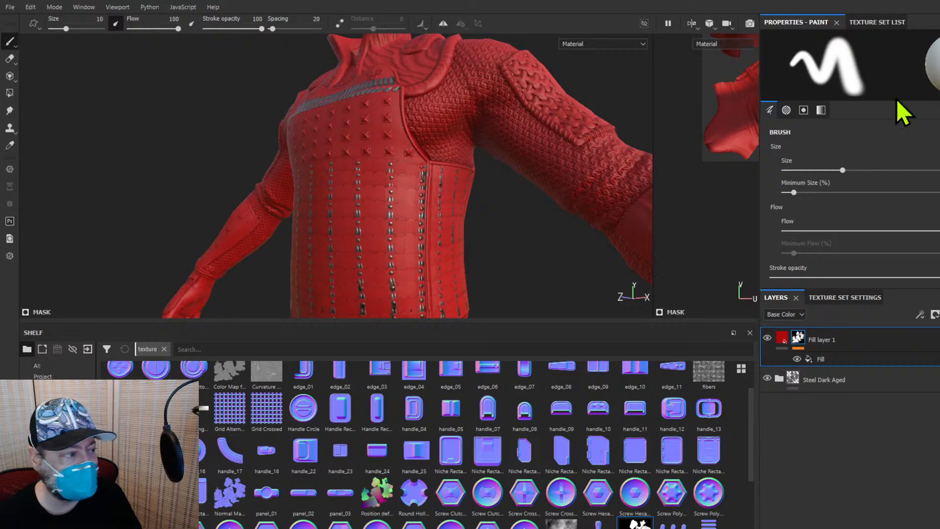
Check the armour's thread areas and add a Levels effect to the fill layer's mask, inverting it so only the threads are red
{"action": "scroll", "coordinate": [515, 254], "scroll_direction": "down", "scroll_amount": 1}
{"action": "scroll", "coordinate": [515, 254], "scroll_direction": "up", "scroll_amount": 6}
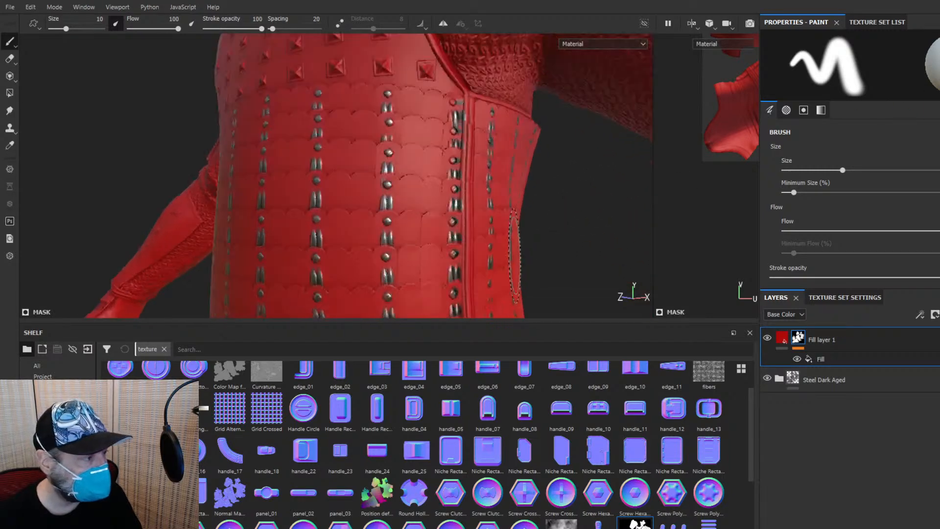
{"action": "scroll", "coordinate": [526, 252], "scroll_direction": "down", "scroll_amount": 5}
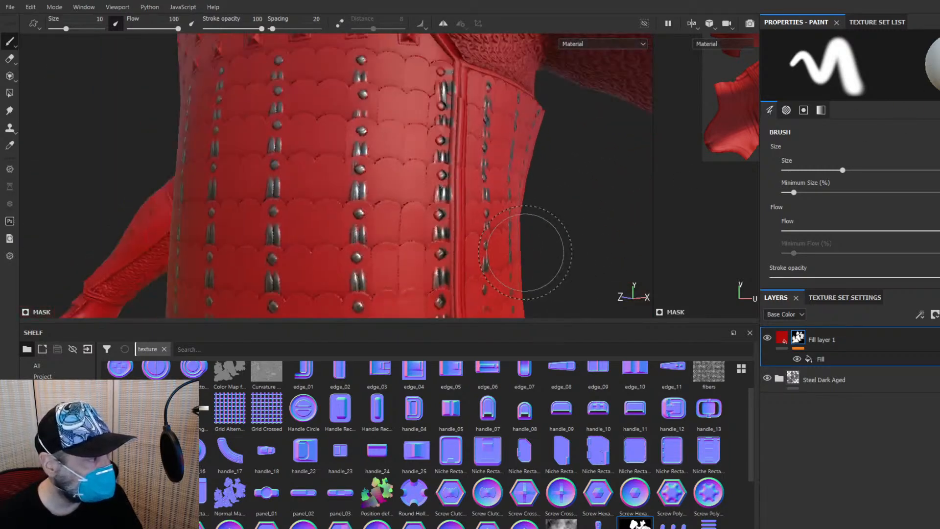
{"action": "right_click", "coordinate": [795, 343]}
{"action": "left_click", "coordinate": [838, 93]}
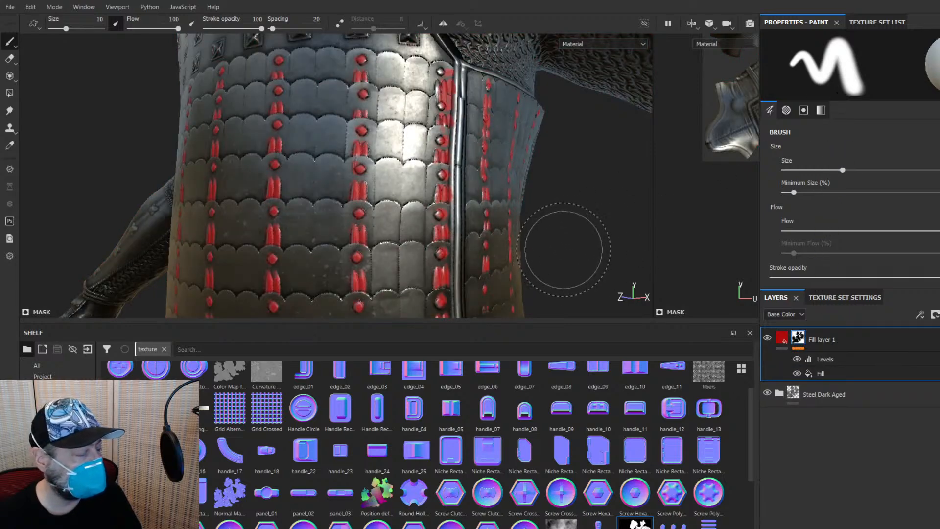
Inspect the red threads around the torso armour and darken the fill layer's base colour to a deeper red
{"action": "scroll", "coordinate": [573, 240], "scroll_direction": "down", "scroll_amount": 4}
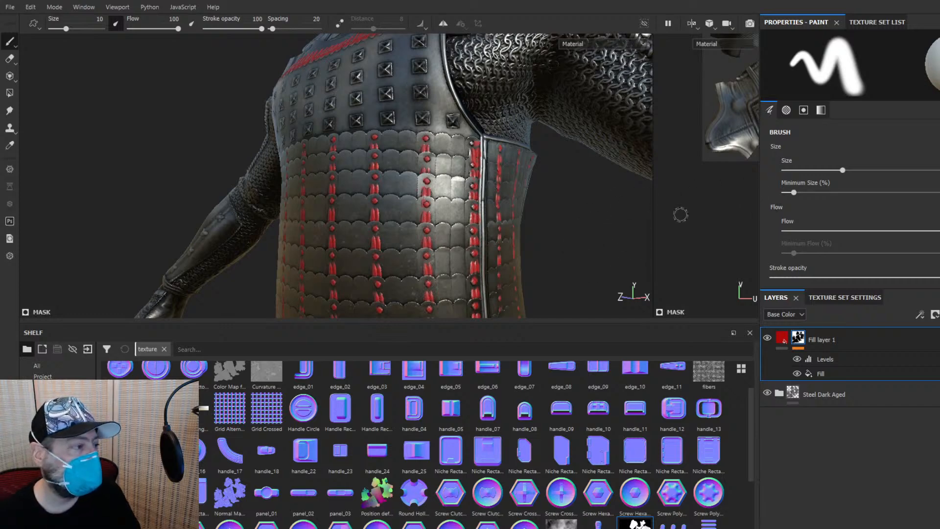
{"action": "scroll", "coordinate": [681, 214], "scroll_direction": "down", "scroll_amount": 1}
{"action": "scroll", "coordinate": [572, 224], "scroll_direction": "down", "scroll_amount": 6}
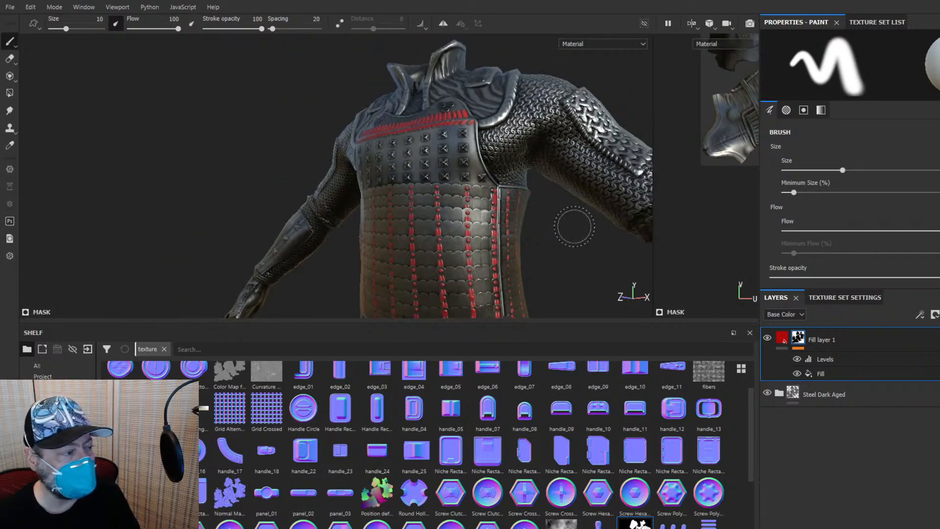
{"action": "scroll", "coordinate": [575, 227], "scroll_direction": "up", "scroll_amount": 8}
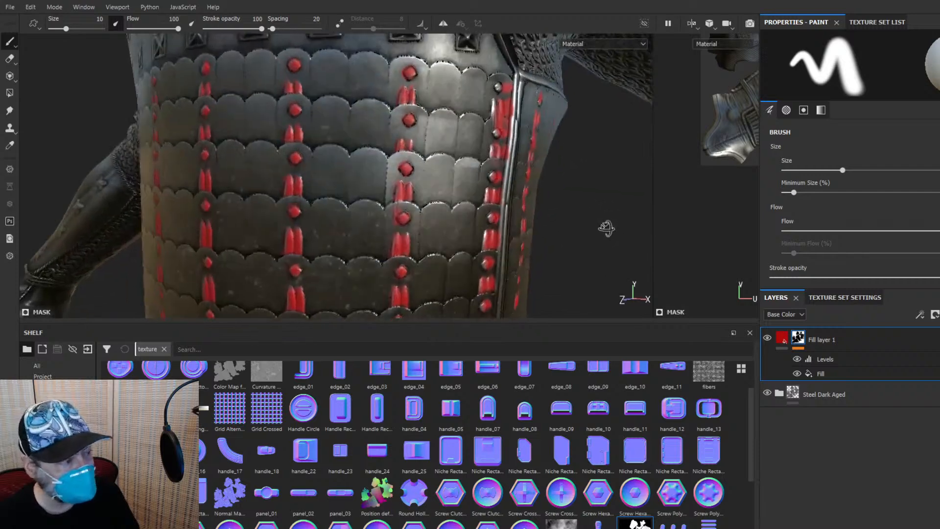
{"action": "scroll", "coordinate": [631, 240], "scroll_direction": "down", "scroll_amount": 8}
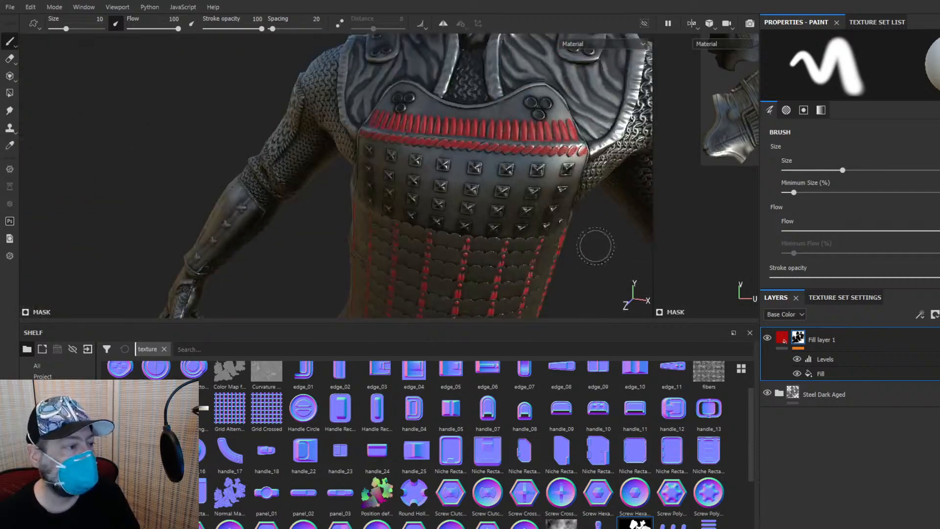
{"action": "left_click_drag", "start_coordinate": [597, 246], "coordinate": [562, 209], "text": "alt"}
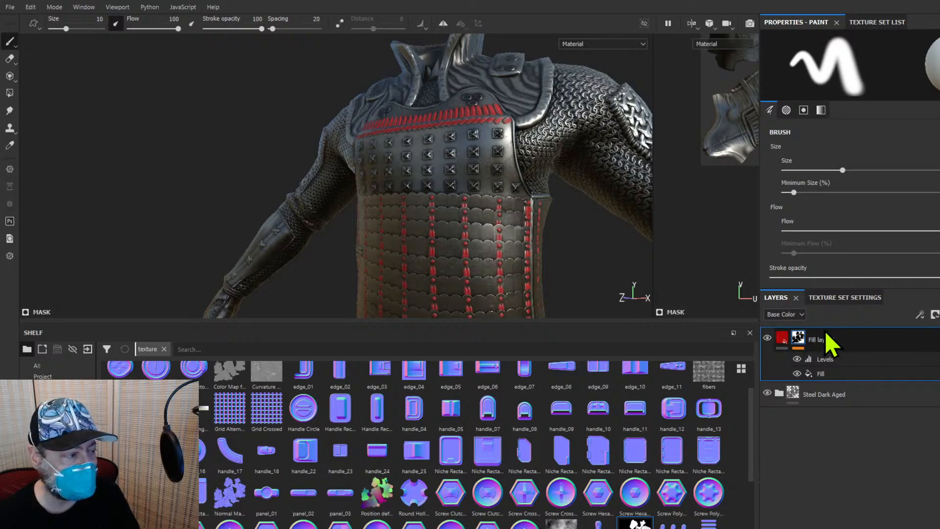
{"action": "left_click", "coordinate": [782, 339]}
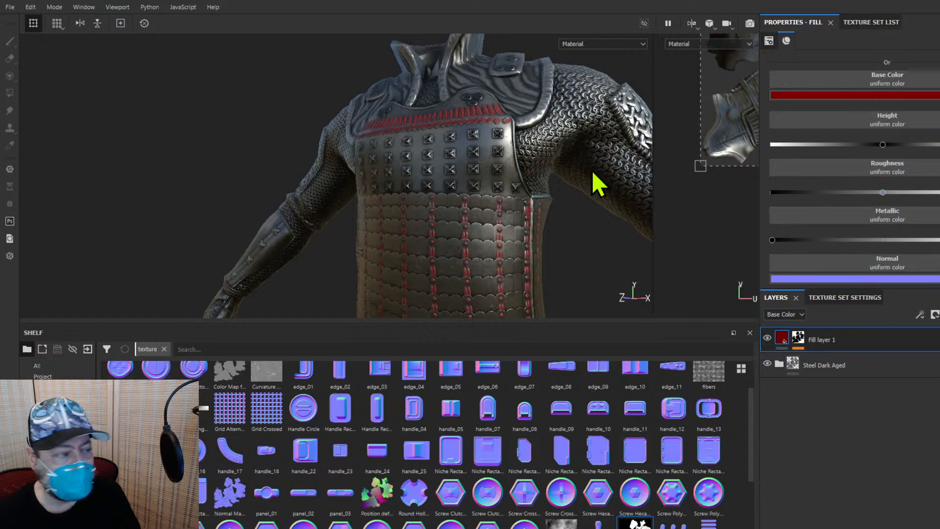
Examine the red threads on the torso armour from the front and side under rotated environment lighting
{"action": "scroll", "coordinate": [472, 202], "scroll_direction": "up", "scroll_amount": 5}
{"action": "scroll", "coordinate": [487, 210], "scroll_direction": "down", "scroll_amount": 5}
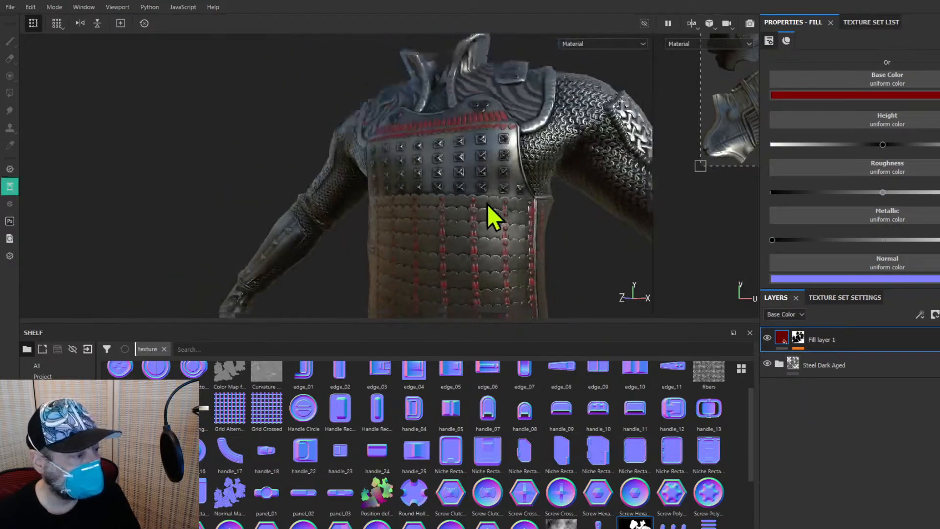
{"action": "mouse_move", "coordinate": [576, 242]}
{"action": "right_mouse_down", "text": "shift"}
{"action": "mouse_move", "coordinate": [543, 236]}
{"action": "mouse_move", "coordinate": [555, 205]}
{"action": "mouse_move", "coordinate": [528, 205]}
{"action": "mouse_move", "coordinate": [585, 216]}
{"action": "mouse_move", "coordinate": [566, 226]}
{"action": "mouse_move", "coordinate": [577, 227]}
{"action": "mouse_move", "coordinate": [539, 225]}
{"action": "mouse_move", "coordinate": [575, 231]}
{"action": "right_mouse_up", "text": "shift"}
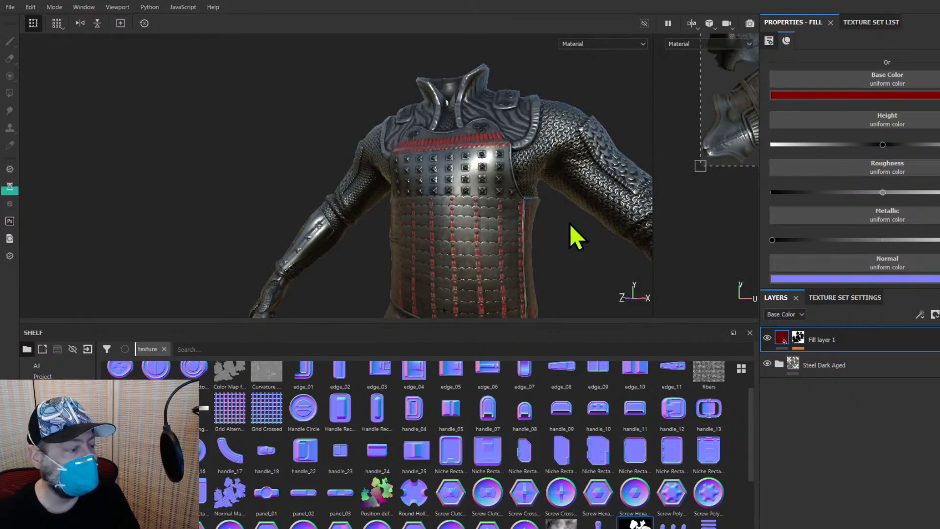
{"action": "left_click", "coordinate": [561, 233]}
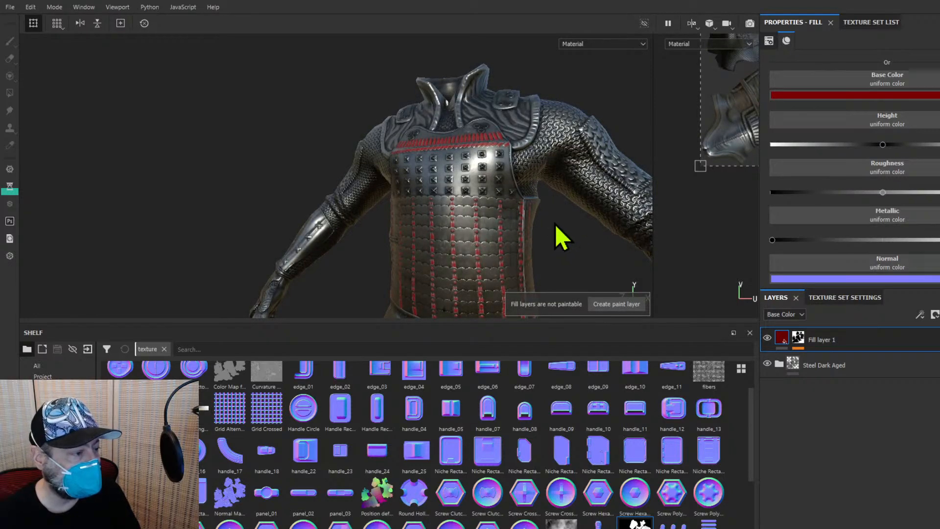
{"action": "mouse_move", "coordinate": [631, 216]}
{"action": "left_mouse_down", "text": "alt"}
{"action": "mouse_move", "coordinate": [469, 218]}
{"action": "mouse_move", "coordinate": [464, 226]}
{"action": "left_mouse_up", "text": "alt"}
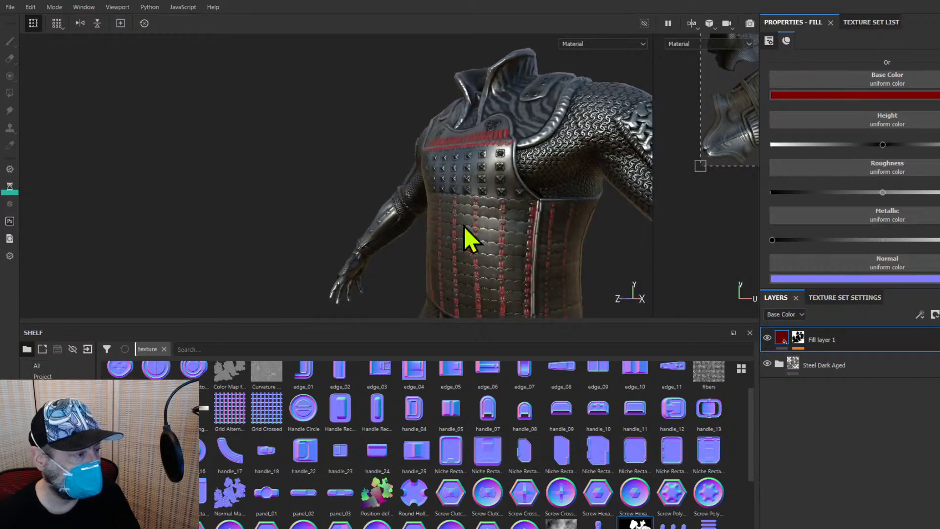
{"action": "mouse_move", "coordinate": [361, 194]}
{"action": "right_mouse_down", "text": "shift"}
{"action": "mouse_move", "coordinate": [332, 188]}
{"action": "mouse_move", "coordinate": [367, 193]}
{"action": "mouse_move", "coordinate": [357, 195]}
{"action": "right_mouse_up", "text": "shift"}
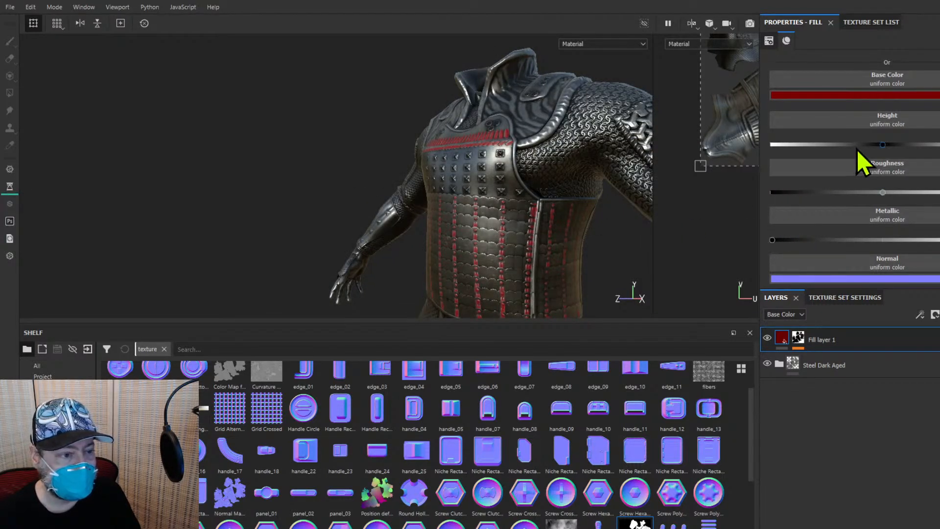
Raise the red fill layer's height slightly above neutral, judging the relief on a close-up of the threads between the scales
{"action": "left_click_drag", "start_coordinate": [883, 145], "coordinate": [891, 144]}
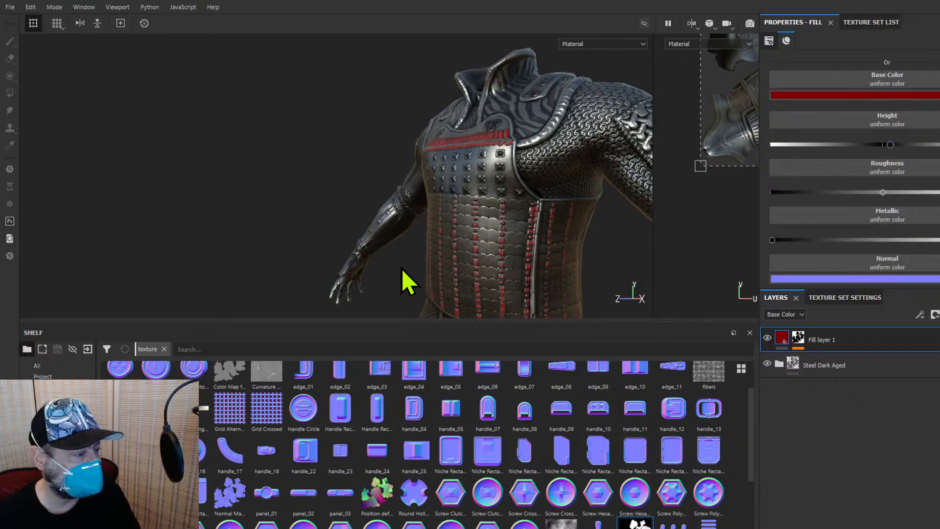
{"action": "left_click_drag", "start_coordinate": [439, 240], "coordinate": [516, 247], "text": "alt"}
{"action": "scroll", "coordinate": [516, 248], "scroll_direction": "up", "scroll_amount": 5}
{"action": "left_click_drag", "start_coordinate": [578, 241], "coordinate": [402, 238], "text": "alt"}
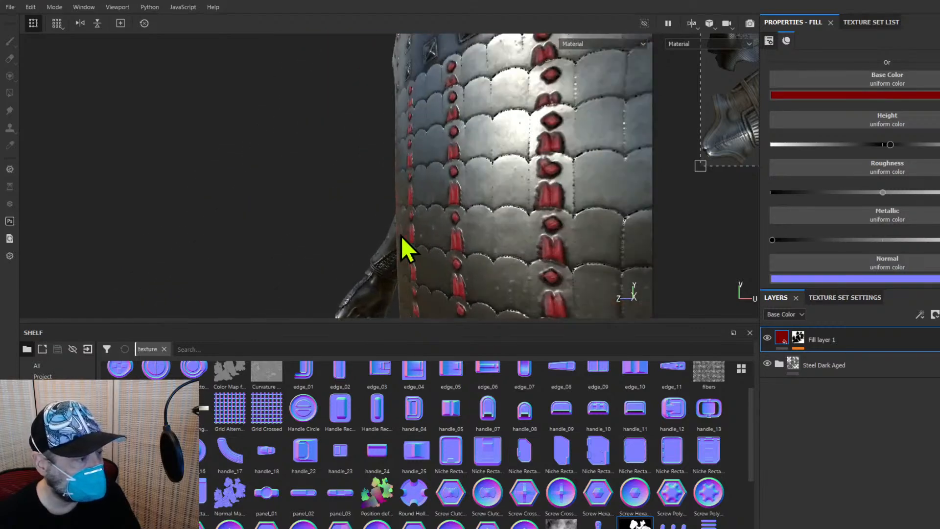
{"action": "left_click_drag", "start_coordinate": [889, 145], "coordinate": [885, 146]}
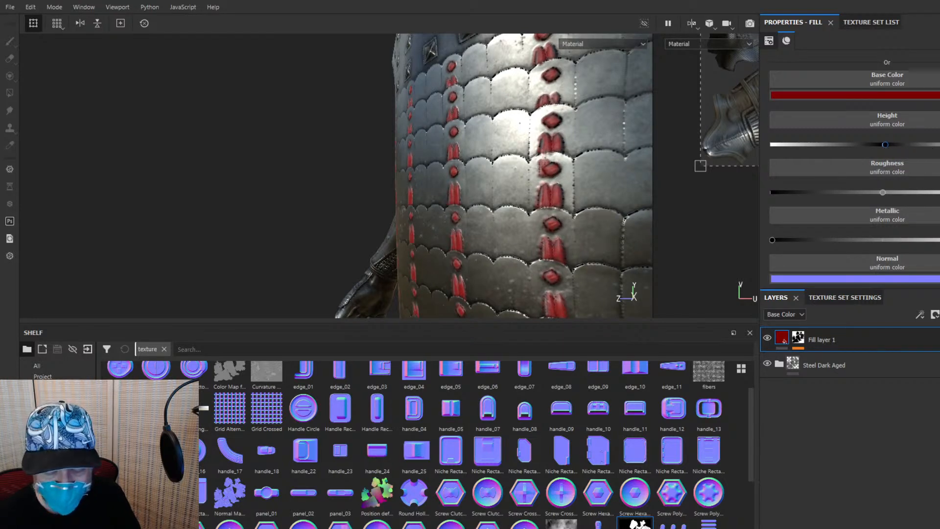
Examine the raised red threads across the torso armour's front and side, near and far, with the environment lighting rotated
{"action": "scroll", "coordinate": [264, 157], "scroll_direction": "down", "scroll_amount": 10}
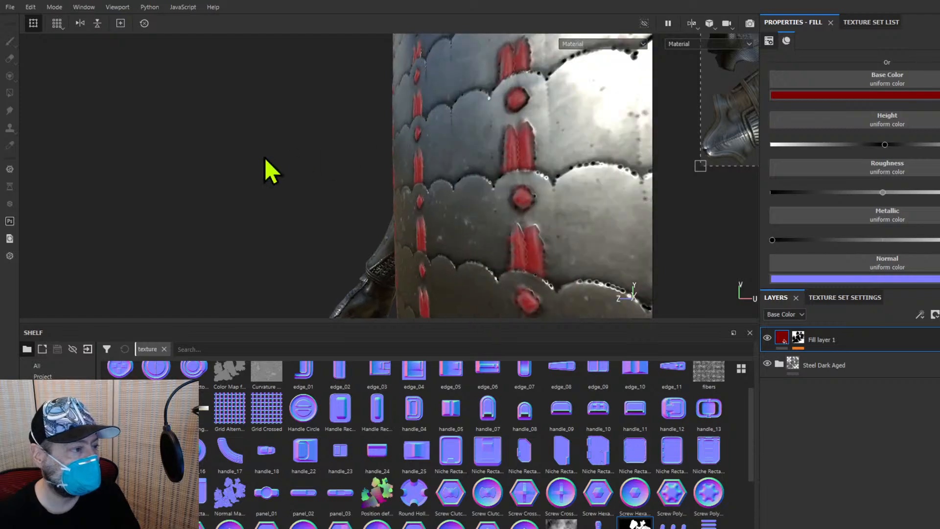
{"action": "left_click_drag", "start_coordinate": [275, 172], "coordinate": [509, 233], "text": "alt"}
{"action": "mouse_move", "coordinate": [510, 234]}
{"action": "right_mouse_down", "text": "shift"}
{"action": "mouse_move", "coordinate": [490, 230]}
{"action": "mouse_move", "coordinate": [527, 237]}
{"action": "mouse_move", "coordinate": [489, 236]}
{"action": "mouse_move", "coordinate": [511, 239]}
{"action": "right_mouse_up", "text": "shift"}
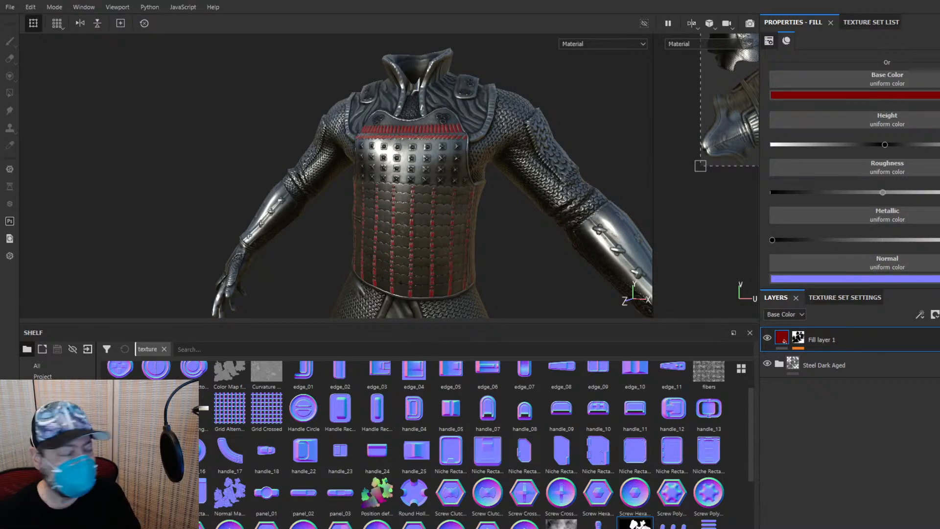
{"action": "scroll", "coordinate": [402, 175], "scroll_direction": "up", "scroll_amount": 2}
{"action": "scroll", "coordinate": [402, 175], "scroll_direction": "down", "scroll_amount": 5}
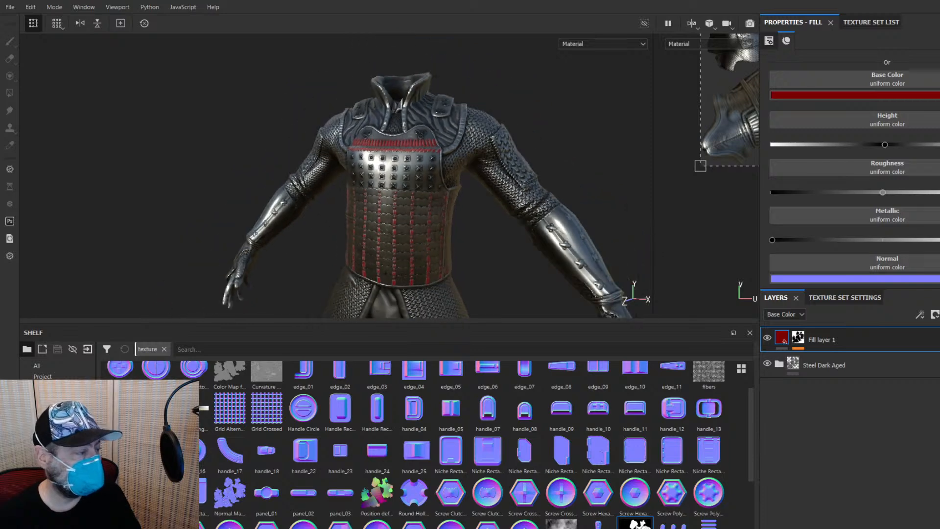
{"action": "scroll", "coordinate": [402, 176], "scroll_direction": "up", "scroll_amount": 5}
{"action": "scroll", "coordinate": [456, 175], "scroll_direction": "up", "scroll_amount": 4}
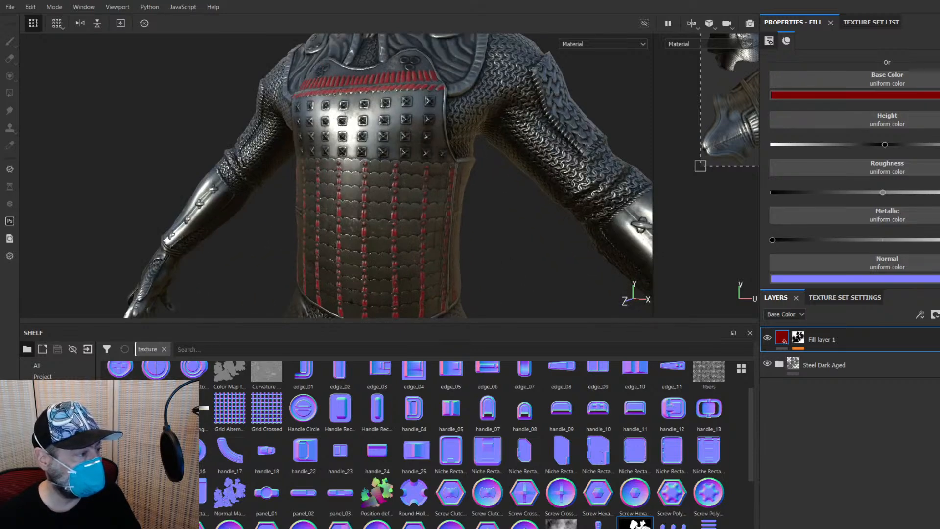
{"action": "scroll", "coordinate": [457, 175], "scroll_direction": "down", "scroll_amount": 5}
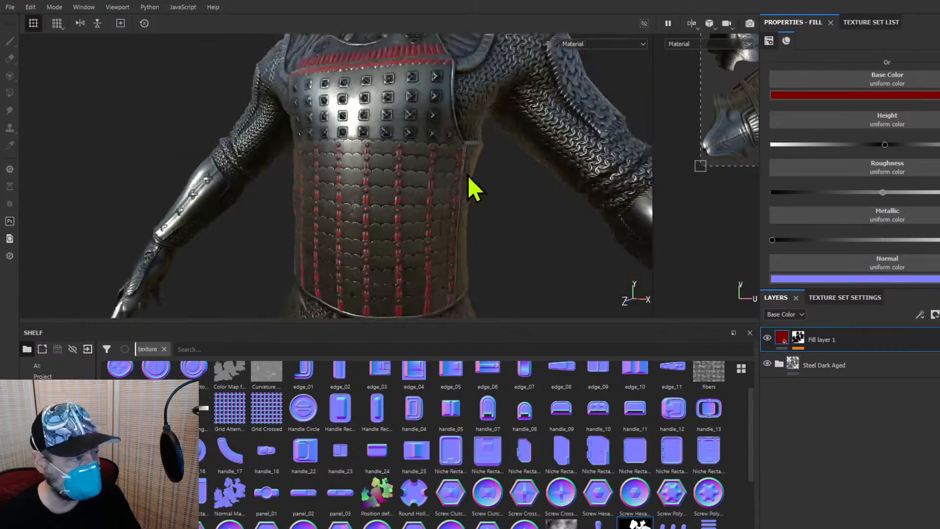
{"action": "left_click_drag", "start_coordinate": [520, 207], "coordinate": [603, 211], "text": "alt"}
{"action": "scroll", "coordinate": [603, 211], "scroll_direction": "up", "scroll_amount": 4}
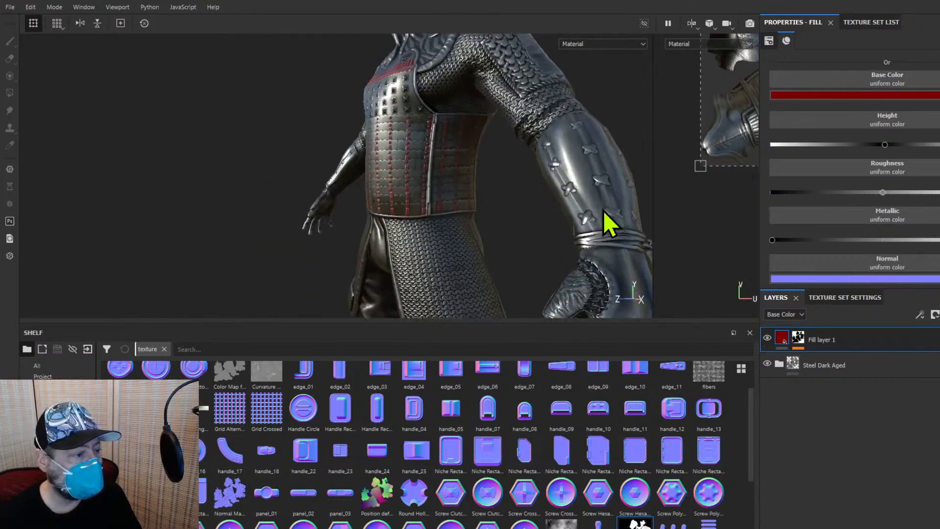
{"action": "scroll", "coordinate": [536, 227], "scroll_direction": "down", "scroll_amount": 6}
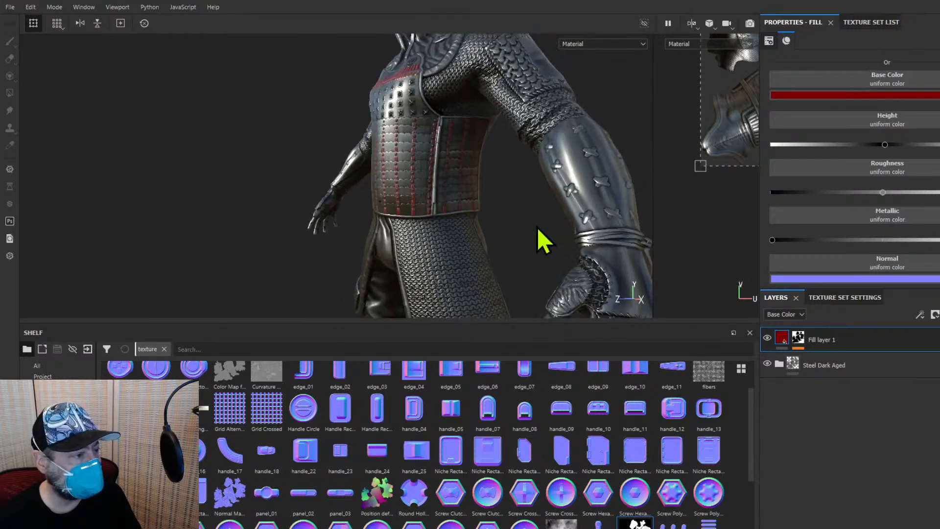
Examine the crossed lacing on the lower-leg guards and compare it with the whole figure
{"action": "scroll", "coordinate": [539, 243], "scroll_direction": "up", "scroll_amount": 6}
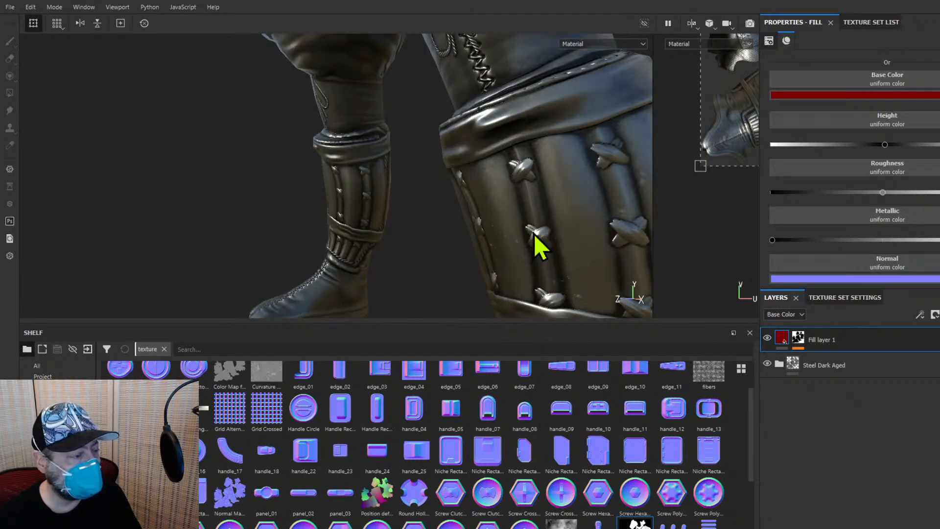
{"action": "scroll", "coordinate": [538, 235], "scroll_direction": "up", "scroll_amount": 3}
{"action": "scroll", "coordinate": [548, 242], "scroll_direction": "down", "scroll_amount": 3}
{"action": "scroll", "coordinate": [550, 246], "scroll_direction": "down", "scroll_amount": 5}
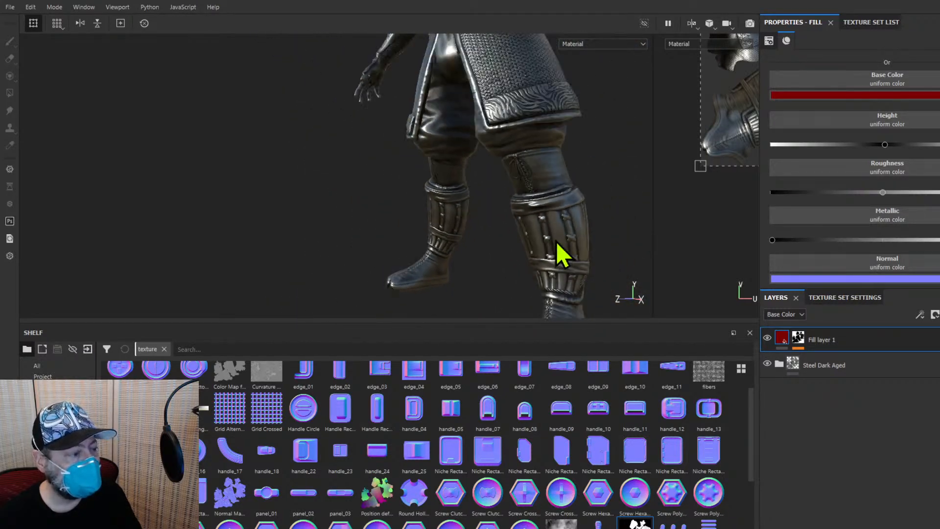
{"action": "middle_click_drag", "start_coordinate": [573, 193], "coordinate": [574, 252]}
{"action": "left_click_drag", "start_coordinate": [574, 252], "coordinate": [579, 181], "text": "alt"}
{"action": "middle_click_drag", "start_coordinate": [579, 181], "coordinate": [498, 217]}
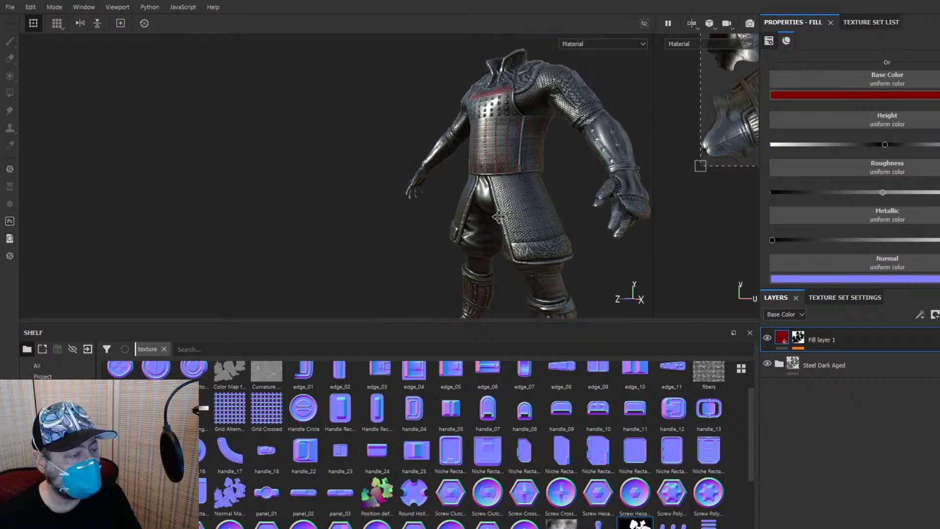
Examine the shoulder chainmail, the forearm guard's crossed lacing and wraps, and the stitched glove
{"action": "left_click_drag", "start_coordinate": [562, 176], "coordinate": [545, 245], "text": "alt"}
{"action": "scroll", "coordinate": [558, 243], "scroll_direction": "up", "scroll_amount": 5}
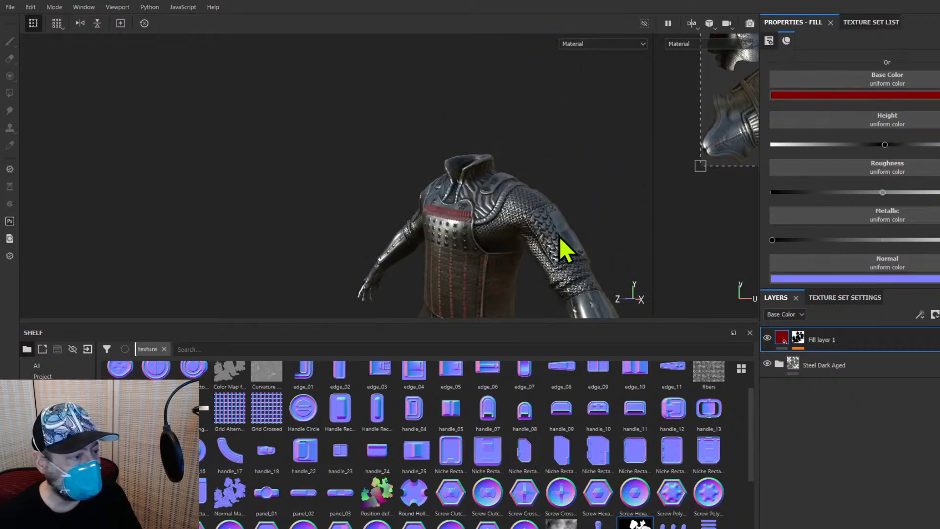
{"action": "scroll", "coordinate": [562, 235], "scroll_direction": "up", "scroll_amount": 2}
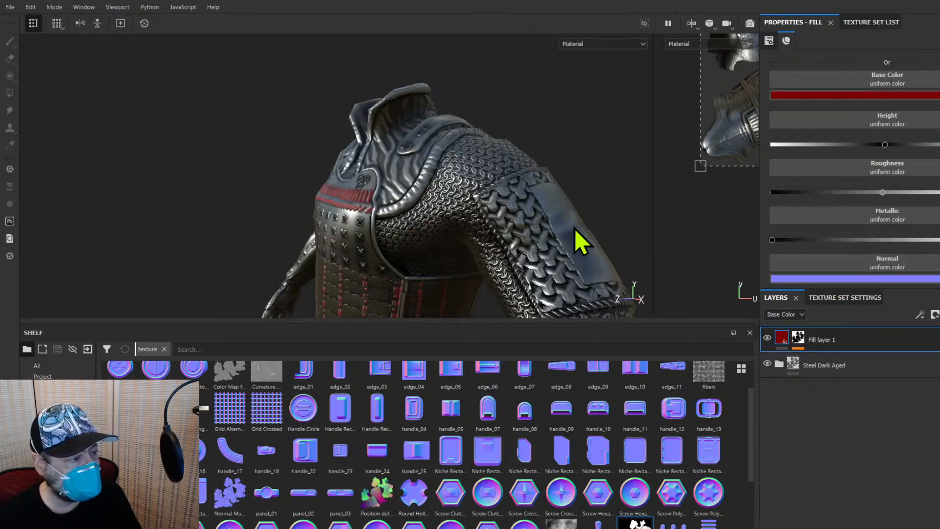
{"action": "left_click_drag", "start_coordinate": [531, 266], "coordinate": [629, 173], "text": "alt"}
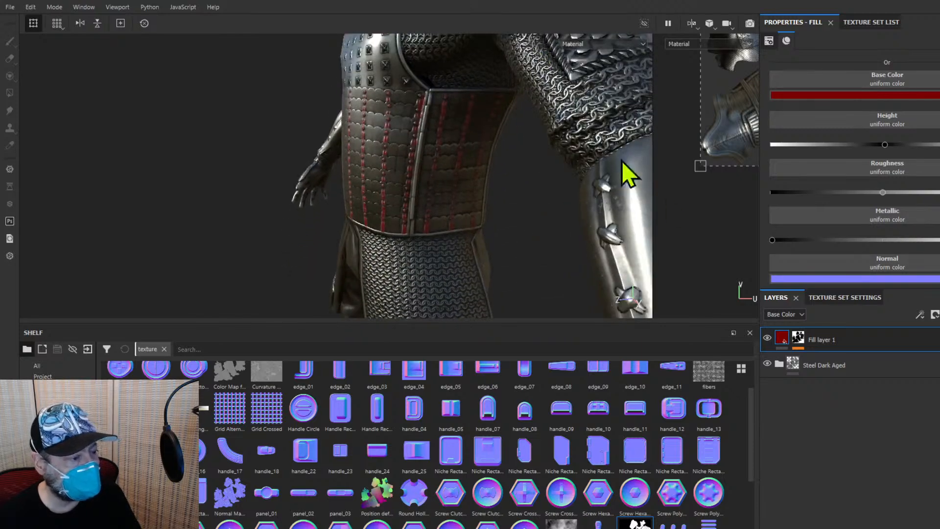
{"action": "scroll", "coordinate": [665, 213], "scroll_direction": "down", "scroll_amount": 1}
{"action": "middle_click_drag", "start_coordinate": [597, 220], "coordinate": [486, 160], "text": "alt"}
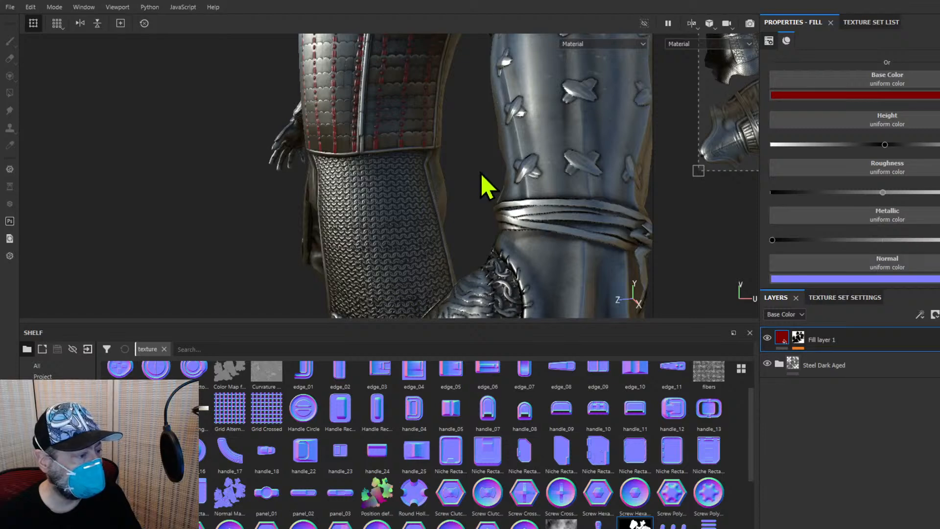
{"action": "left_click_drag", "start_coordinate": [489, 206], "coordinate": [549, 69], "text": "alt"}
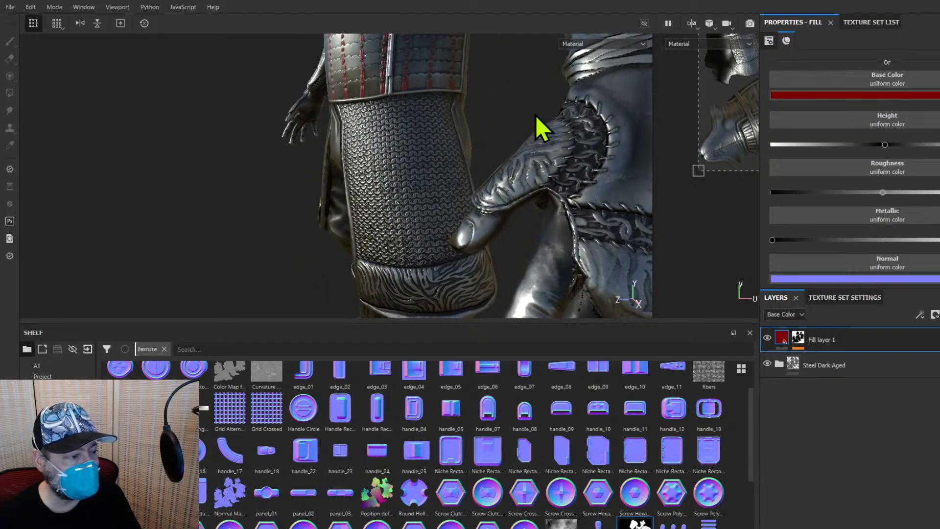
{"action": "middle_click_drag", "start_coordinate": [536, 115], "coordinate": [505, 181], "text": "alt"}
{"action": "scroll", "coordinate": [505, 181], "scroll_direction": "down", "scroll_amount": 4}
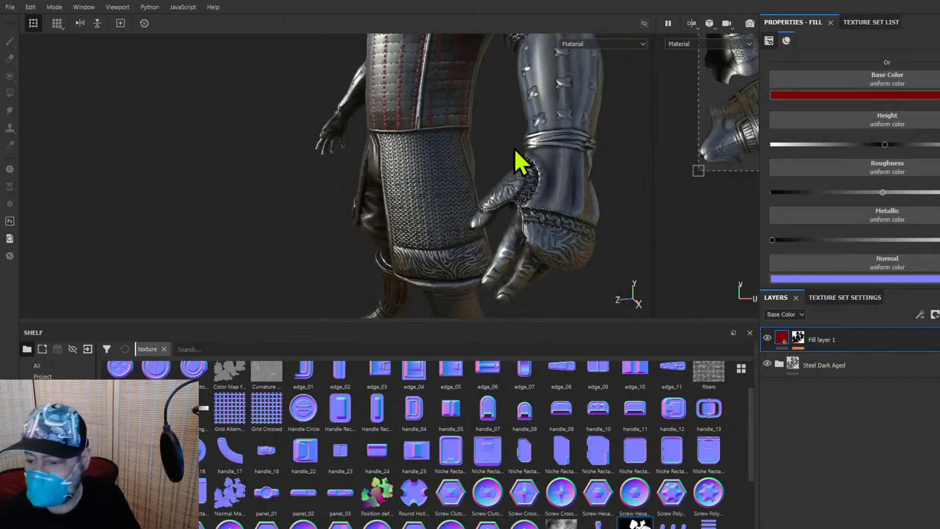
{"action": "middle_click_drag", "start_coordinate": [514, 148], "coordinate": [591, 246], "text": "alt"}
{"action": "scroll", "coordinate": [594, 246], "scroll_direction": "down", "scroll_amount": 4}
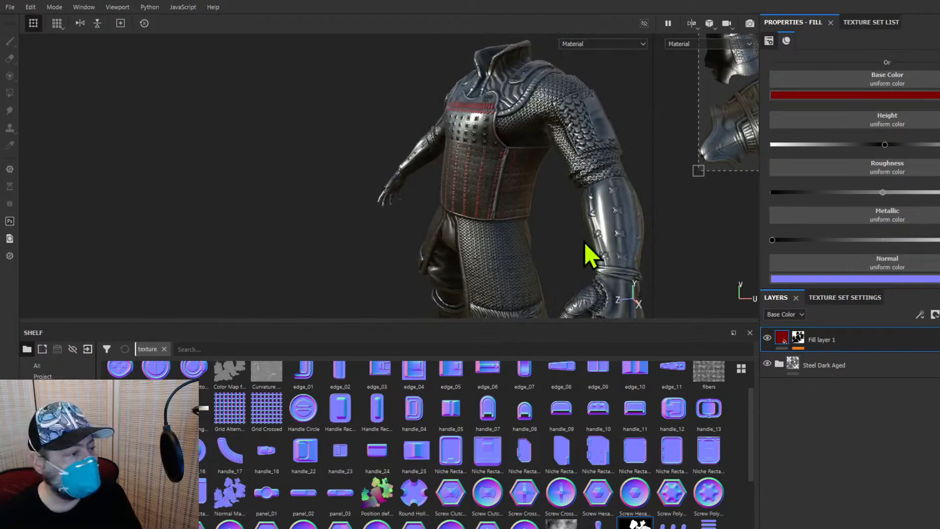
Review the red-threaded torso together with the skirt and arms from a front three-quarter view
{"action": "left_click_drag", "start_coordinate": [544, 237], "coordinate": [460, 139], "text": "alt"}
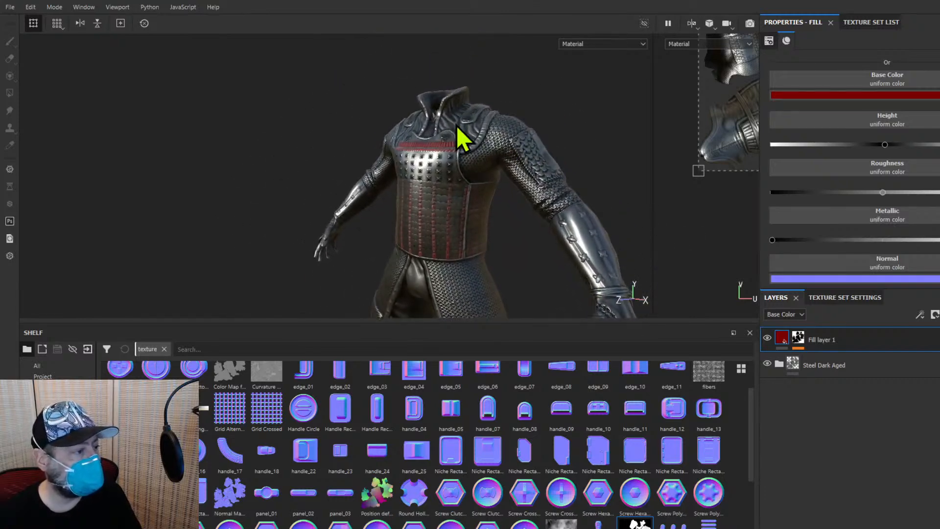
{"action": "middle_click_drag", "start_coordinate": [561, 262], "coordinate": [558, 164], "text": "alt"}
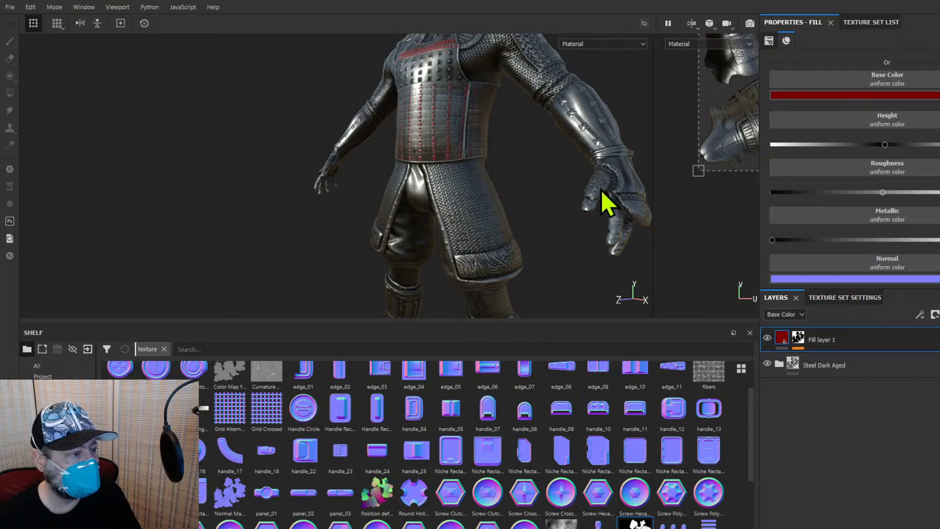
{"action": "middle_click_drag", "start_coordinate": [524, 236], "coordinate": [566, 268], "text": "alt"}
{"action": "scroll", "coordinate": [568, 189], "scroll_direction": "down", "scroll_amount": 3}
{"action": "scroll", "coordinate": [569, 190], "scroll_direction": "up", "scroll_amount": 5}
{"action": "scroll", "coordinate": [548, 199], "scroll_direction": "up", "scroll_amount": 1}
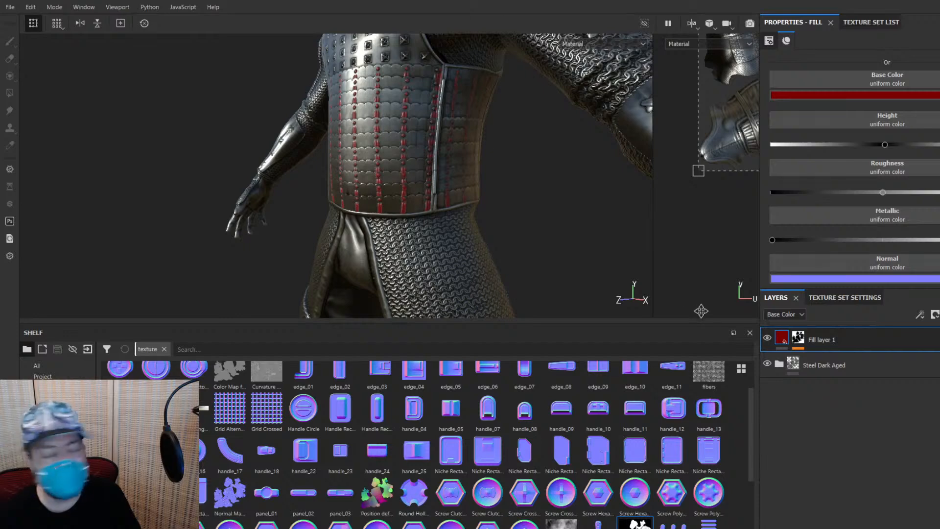
{"action": "middle_click_drag", "start_coordinate": [583, 188], "coordinate": [657, 339], "text": "alt"}
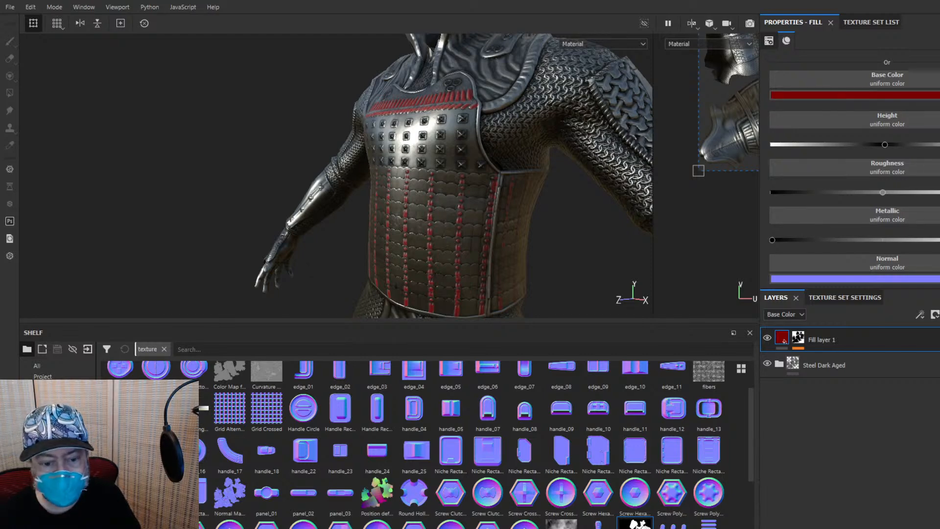
Switch to ZBrush, return its window to full size and save the project
{"action": "key", "text": "alt+Tab"}
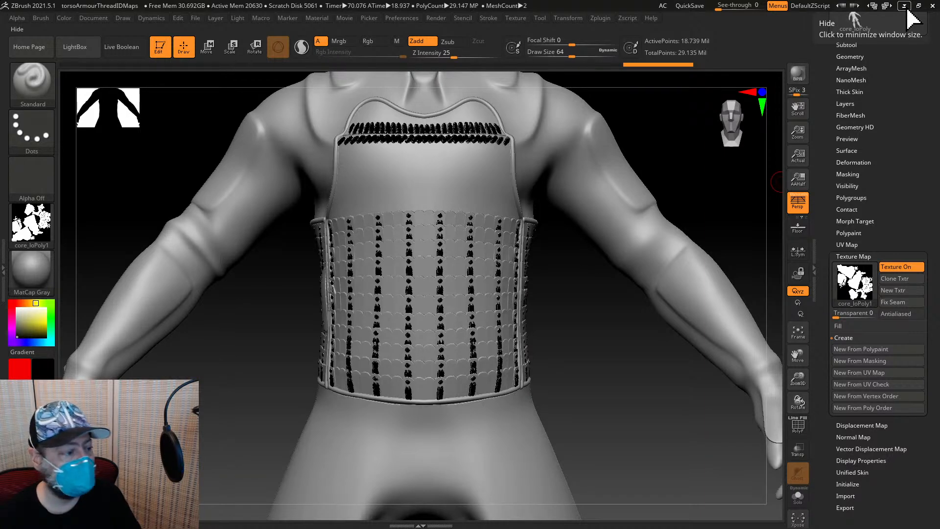
{"action": "left_click", "coordinate": [905, 5]}
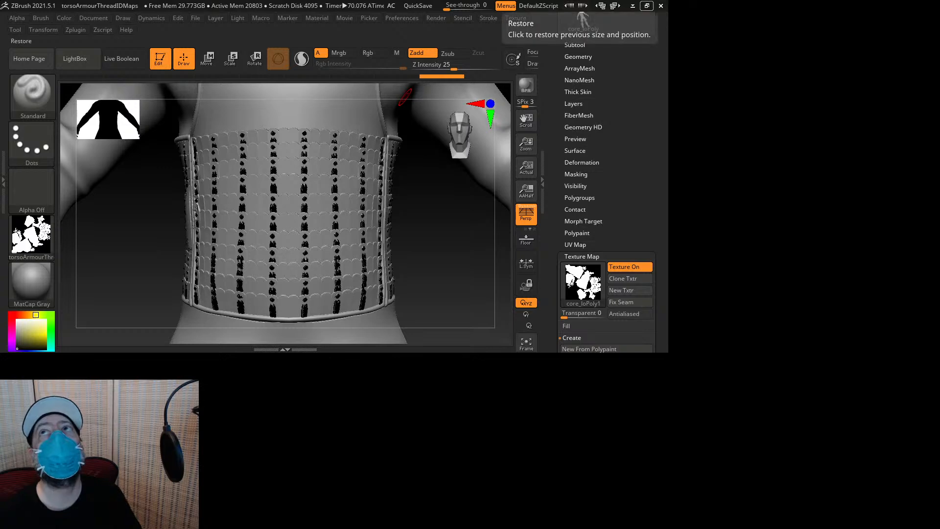
{"action": "left_click", "coordinate": [647, 5]}
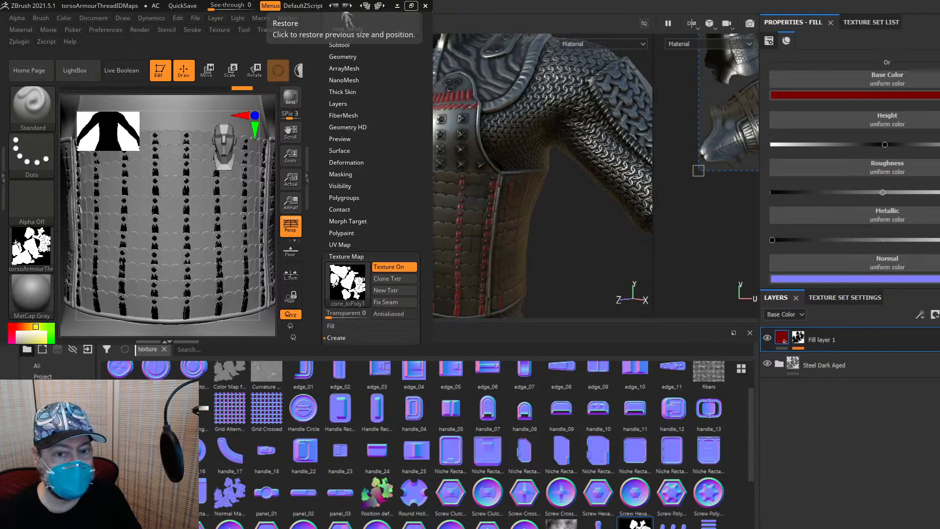
{"action": "left_click", "coordinate": [411, 6]}
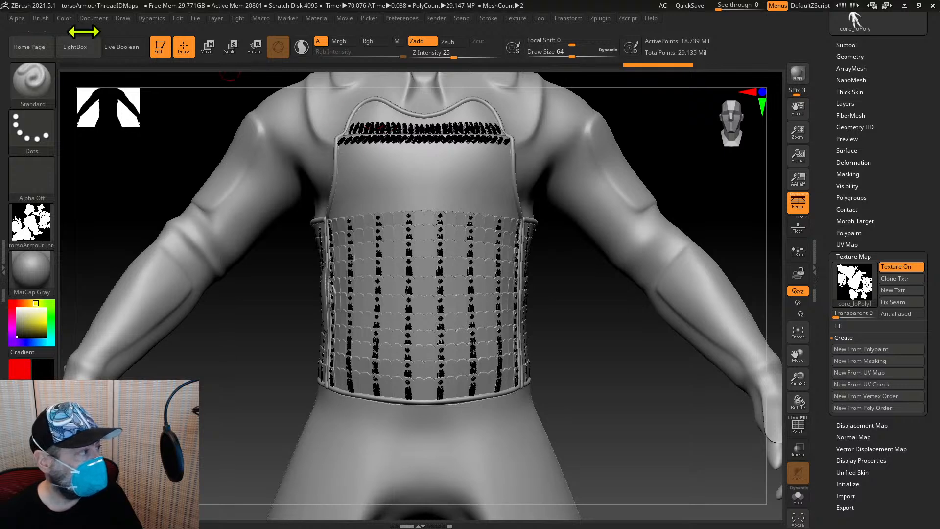
{"action": "left_click", "coordinate": [195, 19]}
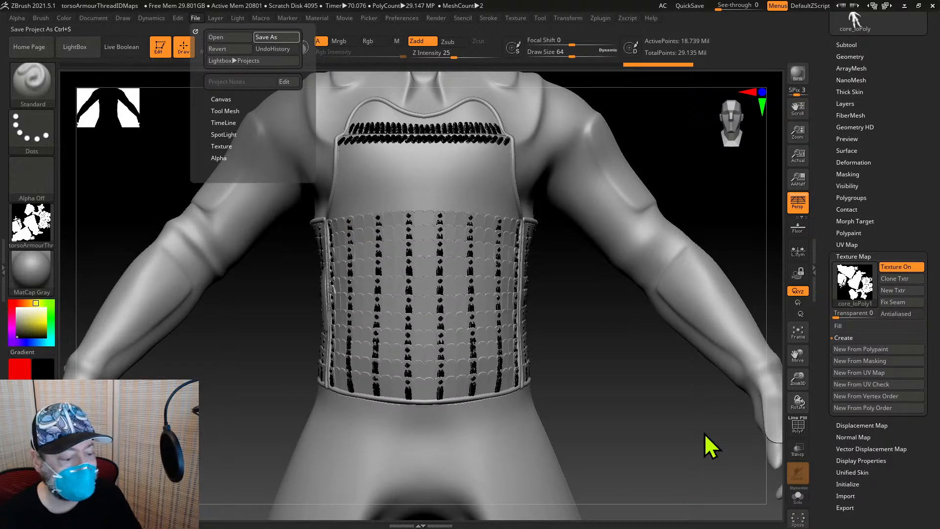
{"action": "key", "text": "ctrl+s"}
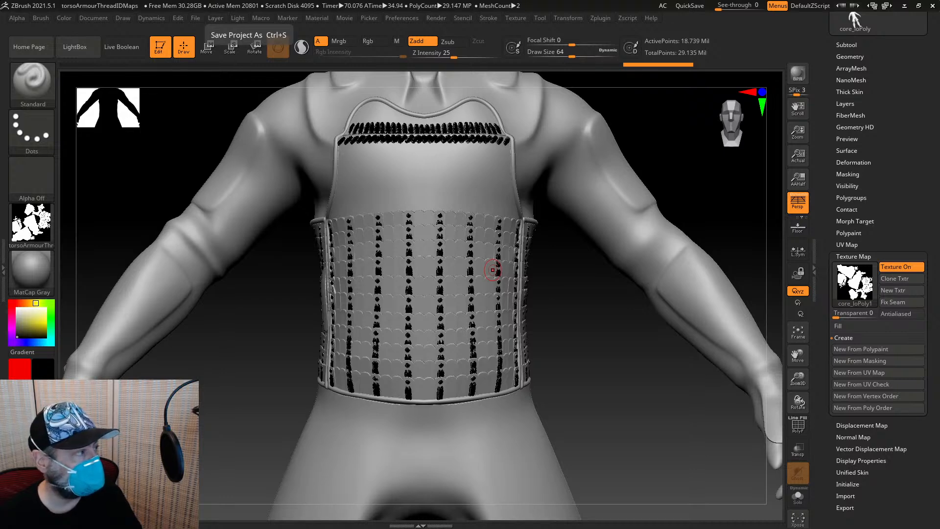
Load the recent project tigerSamuraiCoreFinalizing6(4) and expand its subtool list
{"action": "left_click", "coordinate": [76, 48]}
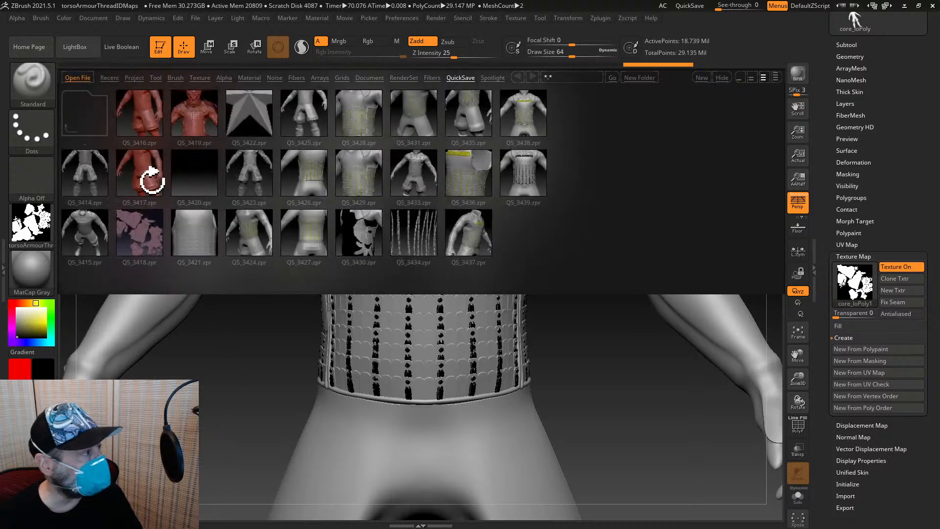
{"action": "left_click", "coordinate": [110, 77]}
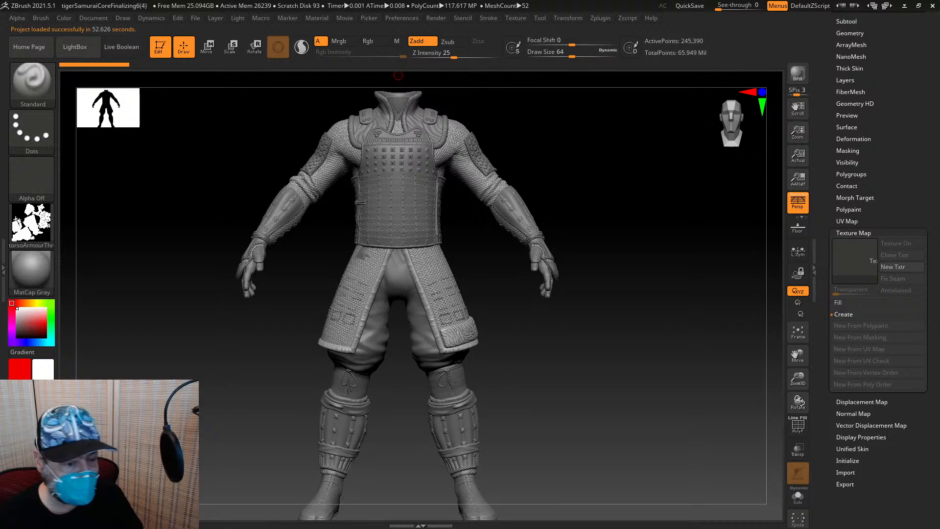
{"action": "left_click_drag", "start_coordinate": [832, 19], "coordinate": [830, 73]}
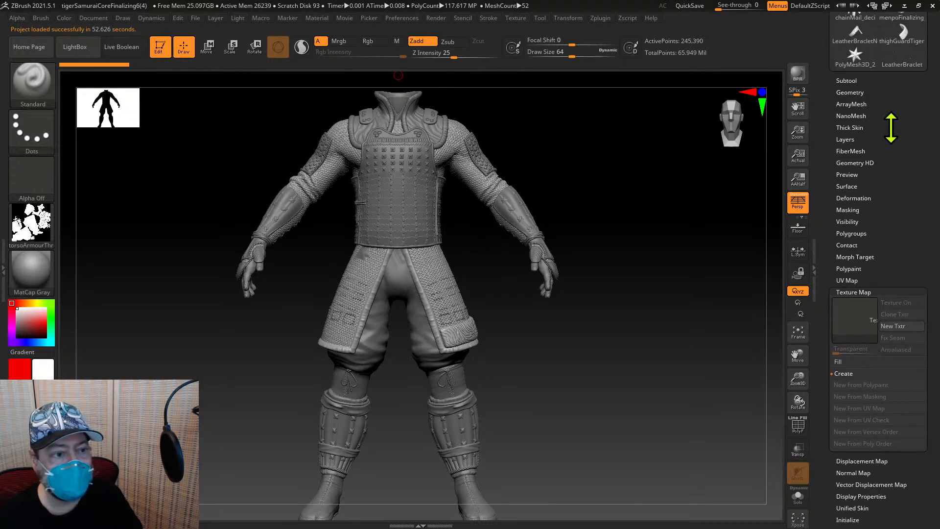
{"action": "left_click", "coordinate": [834, 80]}
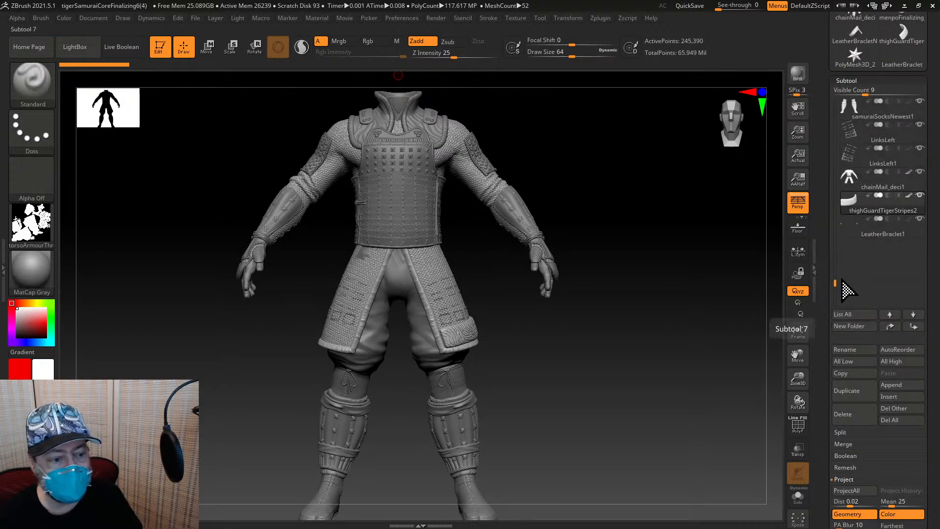
Select the samuraiSocksNewest1 subtool and examine the stitching and crossed lacing on the lower legs and boots
{"action": "left_click", "coordinate": [871, 118]}
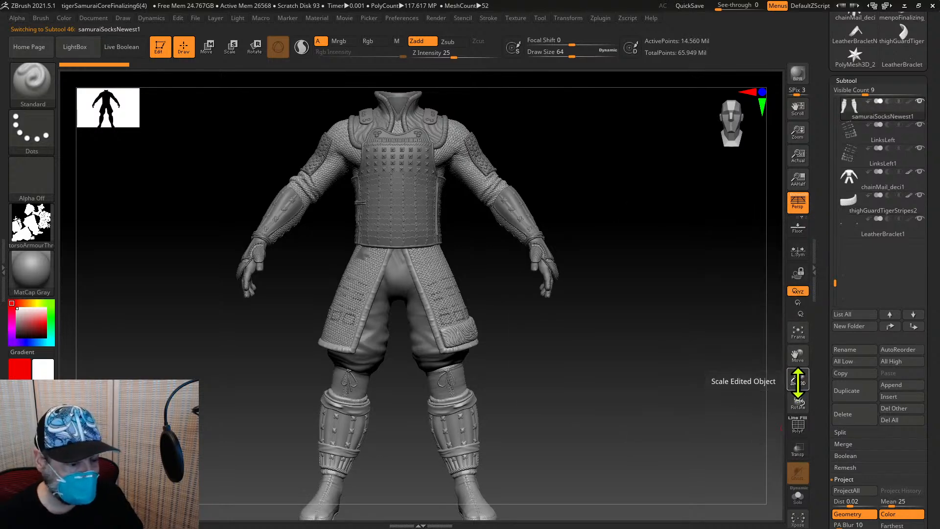
{"action": "left_click_drag", "start_coordinate": [797, 384], "coordinate": [745, 42]}
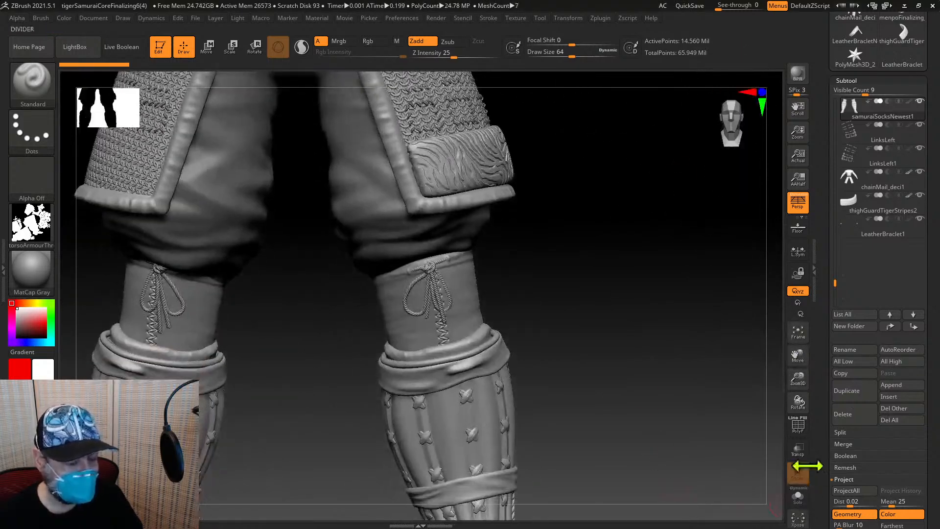
{"action": "left_click_drag", "start_coordinate": [797, 385], "coordinate": [791, 380]}
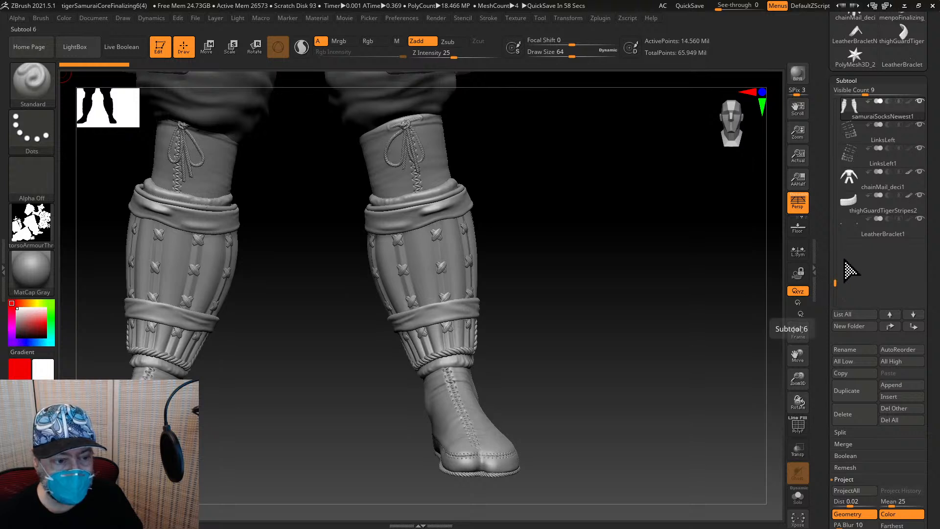
Select the BicepArmourSurface subtool, frame the whole figure and turn it to a front three-quarter view
{"action": "left_click_drag", "start_coordinate": [832, 279], "coordinate": [843, 172]}
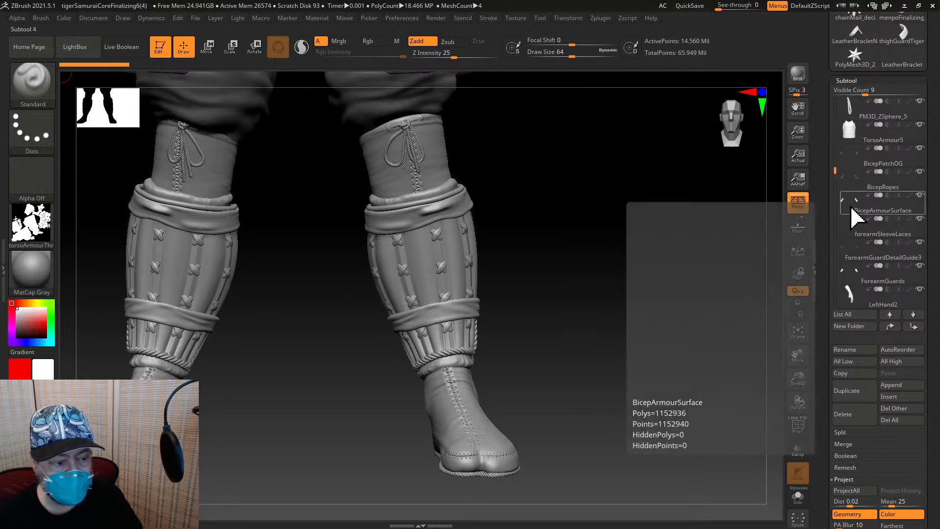
{"action": "left_click", "coordinate": [903, 215]}
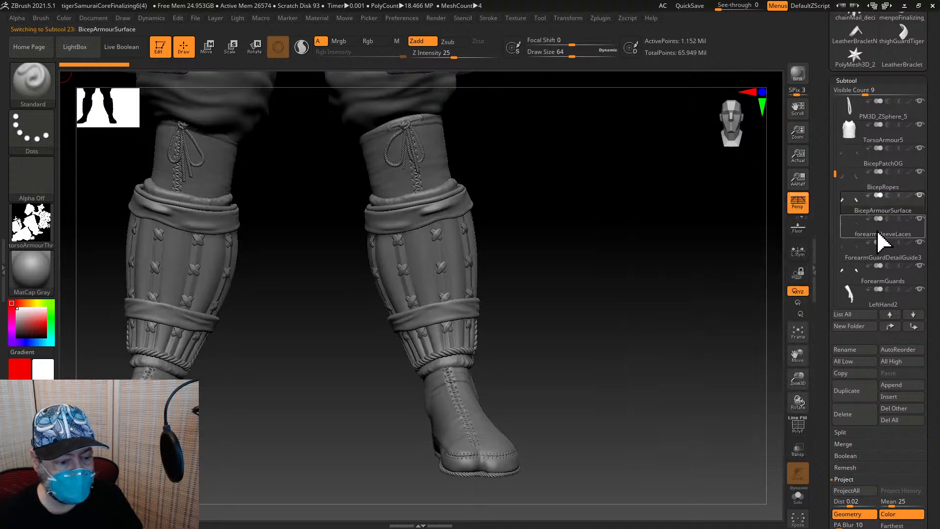
{"action": "left_click", "coordinate": [797, 334]}
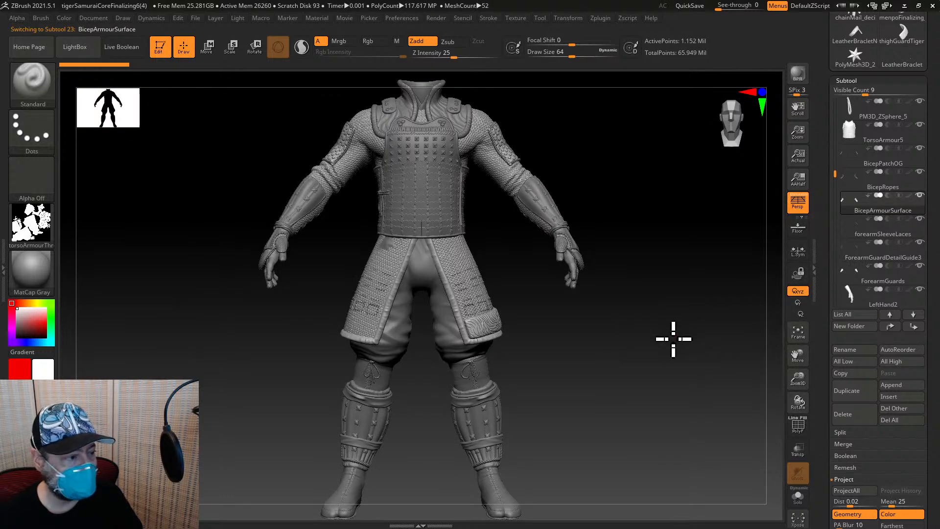
{"action": "left_click_drag", "start_coordinate": [665, 340], "coordinate": [764, 318]}
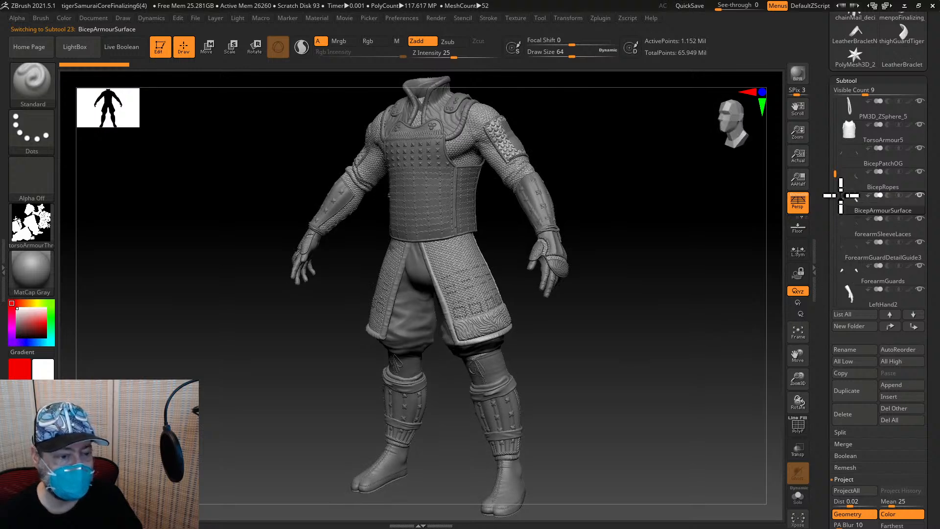
Move the ForearmGuards subtool to the end of the subtool list
{"action": "left_click_drag", "start_coordinate": [836, 174], "coordinate": [834, 187]}
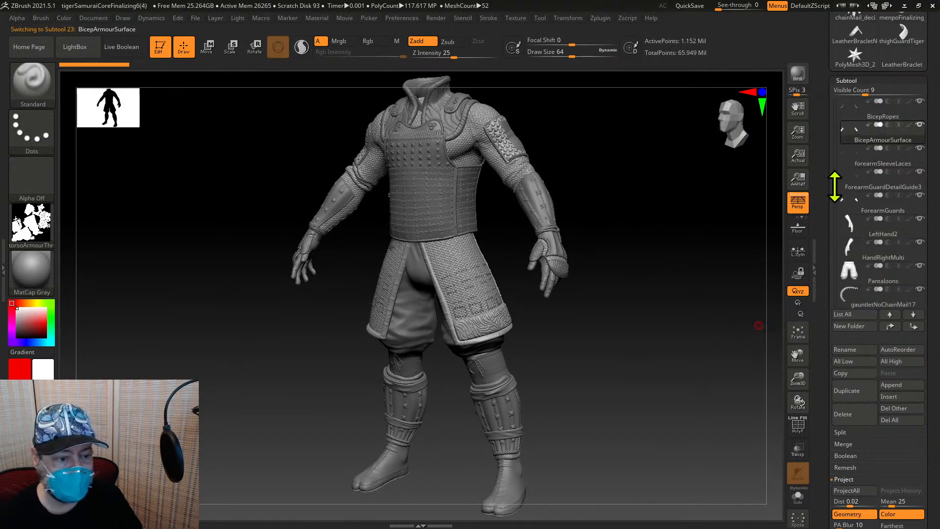
{"action": "left_click", "coordinate": [872, 213]}
{"action": "mouse_move", "coordinate": [923, 205]}
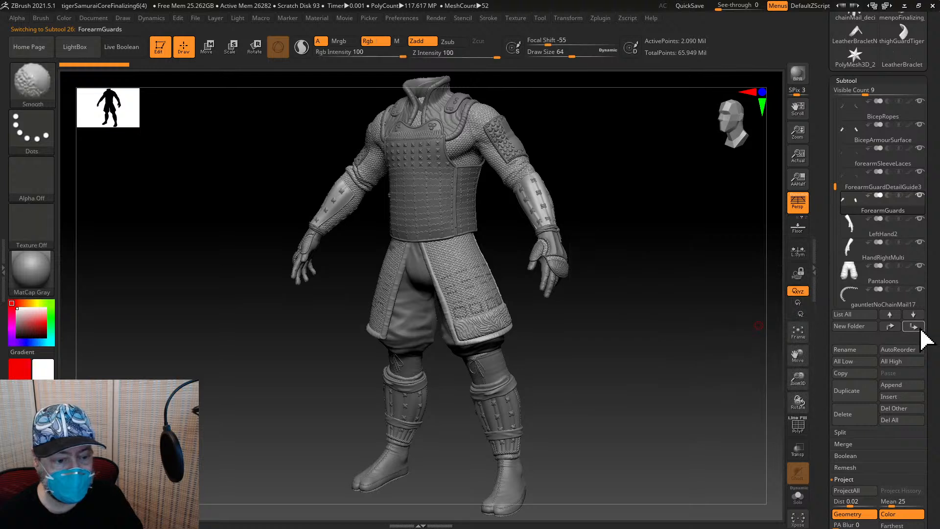
{"action": "left_click", "coordinate": [913, 314], "text": "shift"}
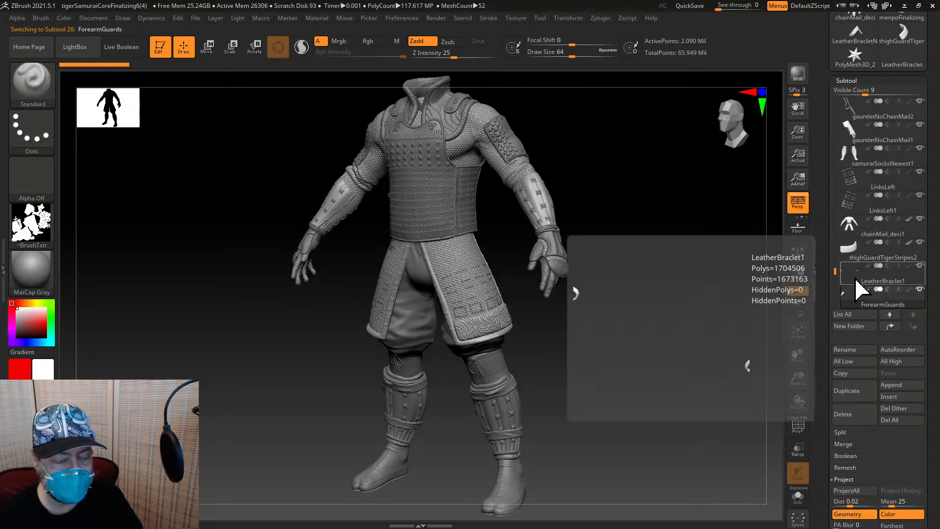
Move samuraiSocksNewest1 to the end of the subtool list and check ForearmGuards by hiding and showing it
{"action": "left_click_drag", "start_coordinate": [838, 272], "coordinate": [835, 255]}
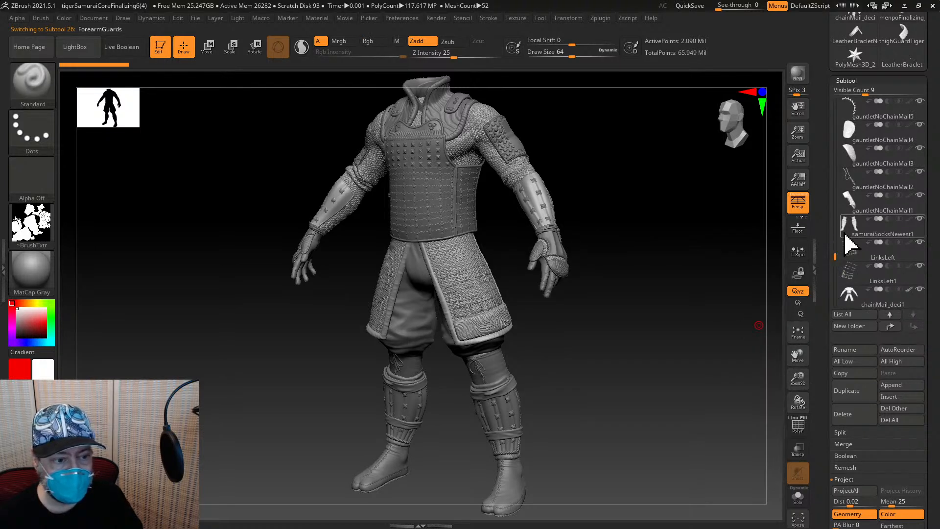
{"action": "left_click", "coordinate": [867, 235]}
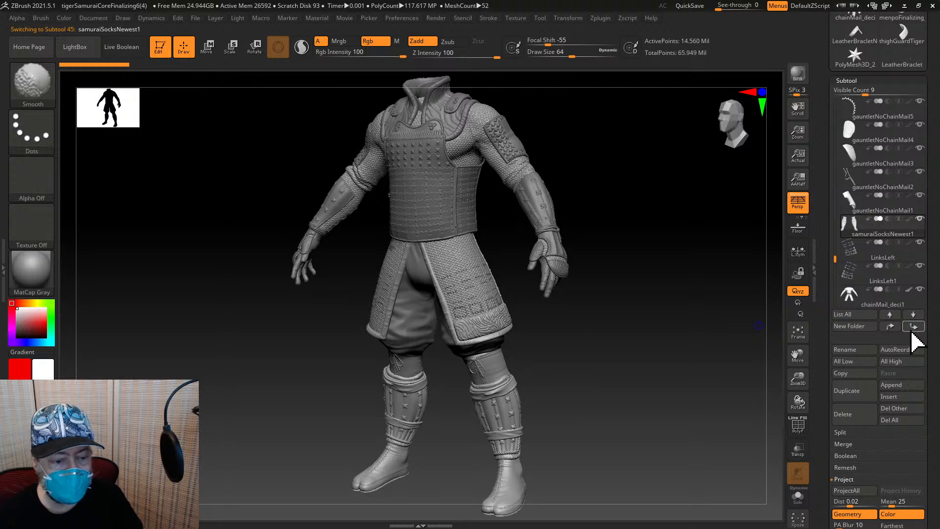
{"action": "left_click", "coordinate": [912, 314], "text": "shift"}
{"action": "mouse_move", "coordinate": [834, 269]}
{"action": "left_mouse_down"}
{"action": "mouse_move", "coordinate": [832, 199]}
{"action": "mouse_move", "coordinate": [842, 289]}
{"action": "mouse_move", "coordinate": [838, 148]}
{"action": "mouse_move", "coordinate": [839, 275]}
{"action": "left_mouse_up"}
{"action": "mouse_move", "coordinate": [915, 256]}
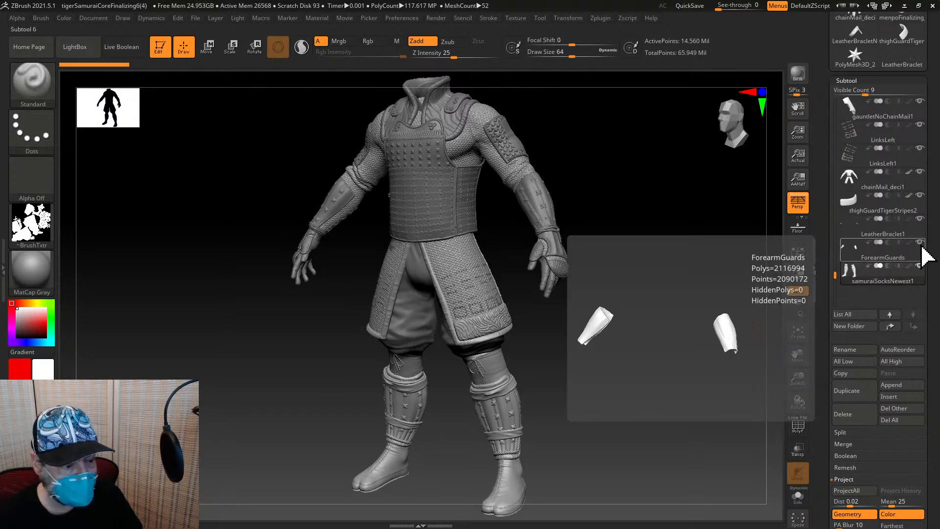
{"action": "left_click", "coordinate": [920, 243]}
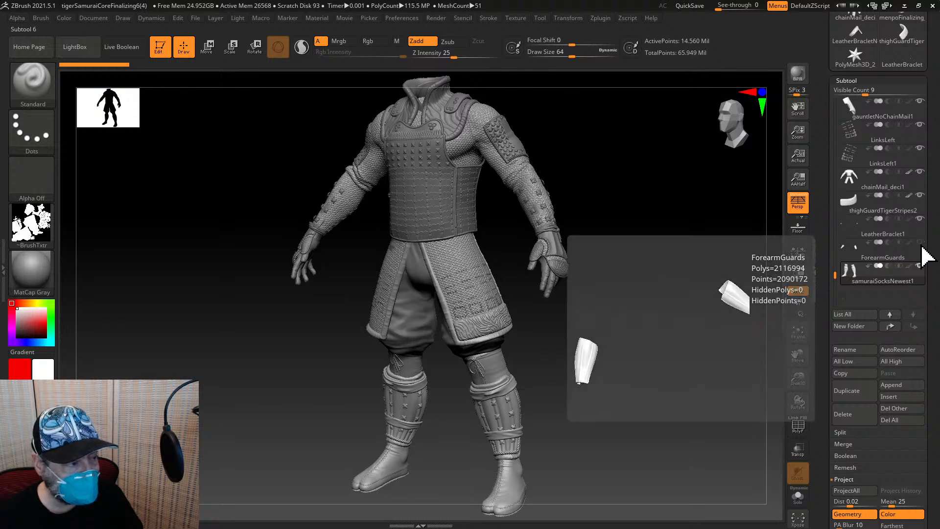
{"action": "left_click", "coordinate": [920, 243]}
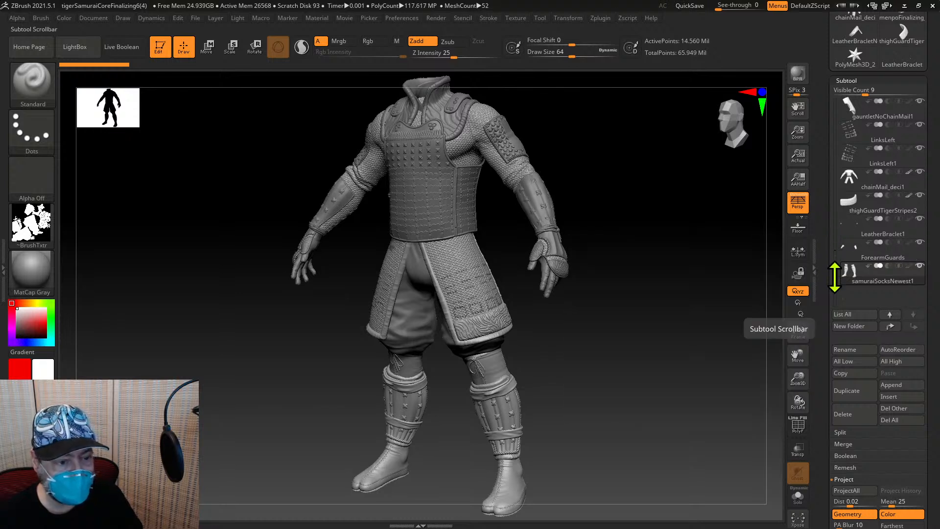
Move the ForearmGuardDetailGuide3 subtool to the end of the subtool list
{"action": "left_click_drag", "start_coordinate": [837, 273], "coordinate": [836, 178]}
{"action": "mouse_move", "coordinate": [866, 232]}
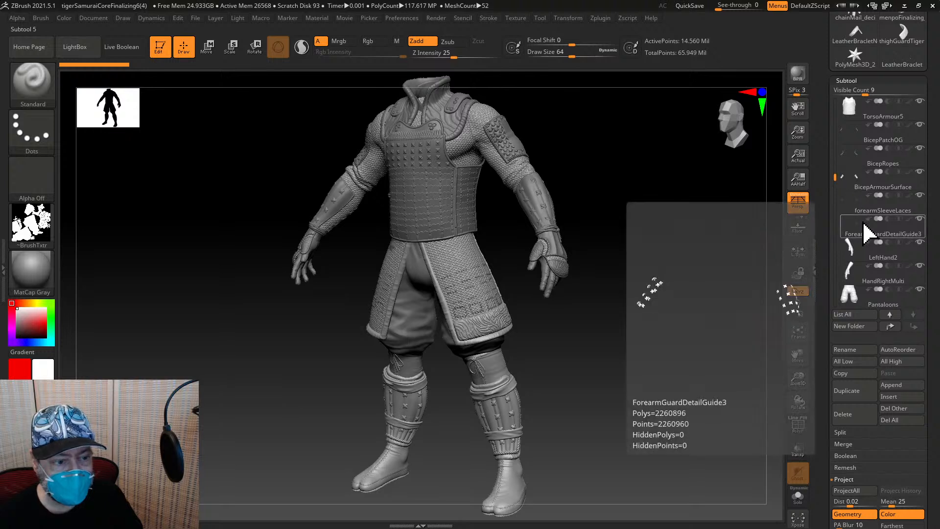
{"action": "left_click", "coordinate": [883, 234]}
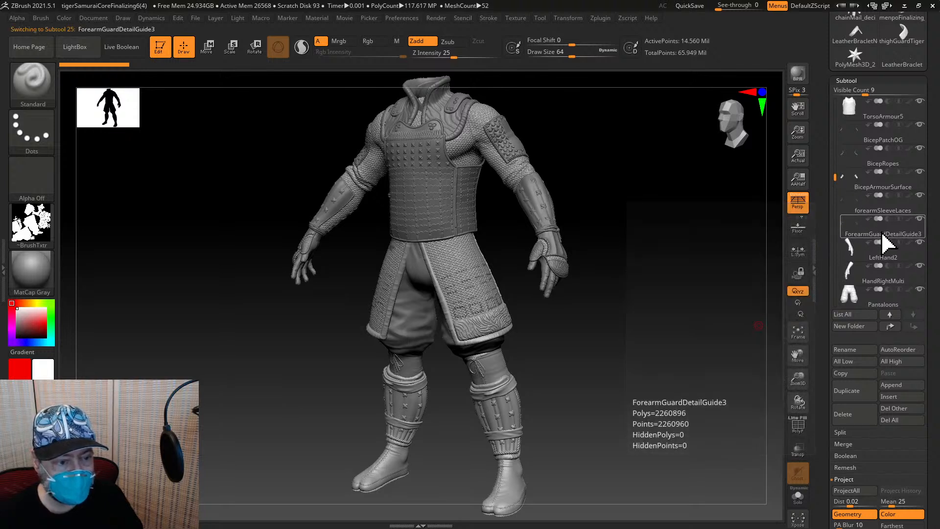
{"action": "mouse_move", "coordinate": [882, 210]}
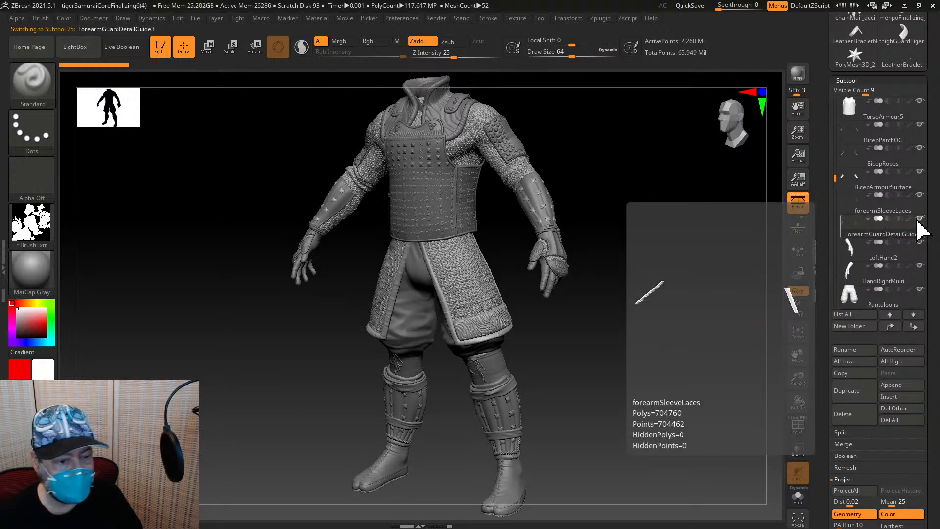
{"action": "left_click", "coordinate": [913, 325], "text": "shift"}
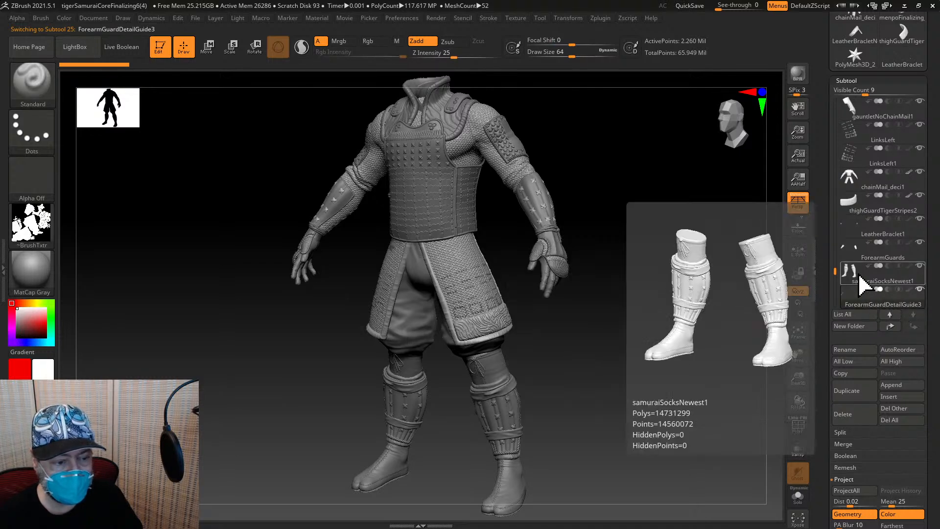
Move the ForearmGuards subtool to the start of the subtool list
{"action": "left_click", "coordinate": [865, 284]}
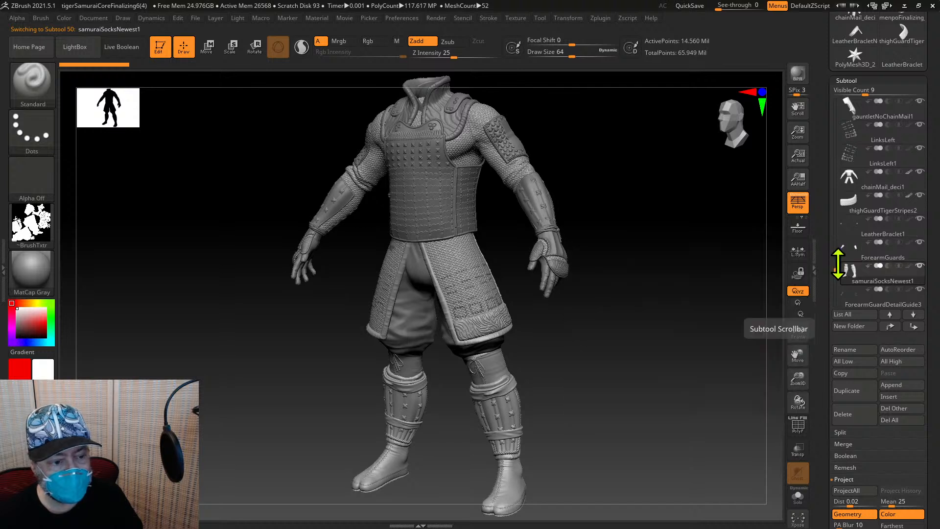
{"action": "mouse_move", "coordinate": [835, 274]}
{"action": "left_mouse_down"}
{"action": "mouse_move", "coordinate": [847, 42]}
{"action": "mouse_move", "coordinate": [832, 86]}
{"action": "mouse_move", "coordinate": [832, 325]}
{"action": "mouse_move", "coordinate": [837, 282]}
{"action": "left_mouse_up"}
{"action": "left_click", "coordinate": [876, 192]}
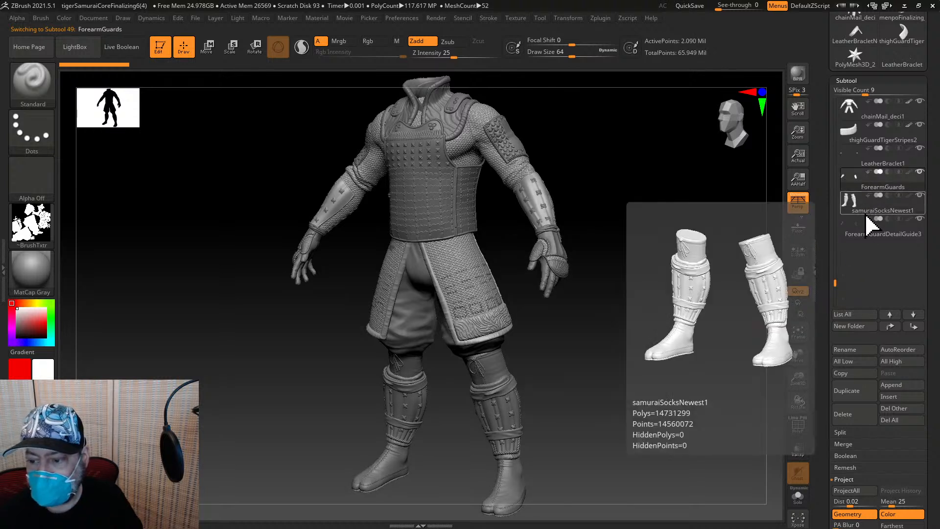
{"action": "left_click", "coordinate": [891, 327], "text": "shift"}
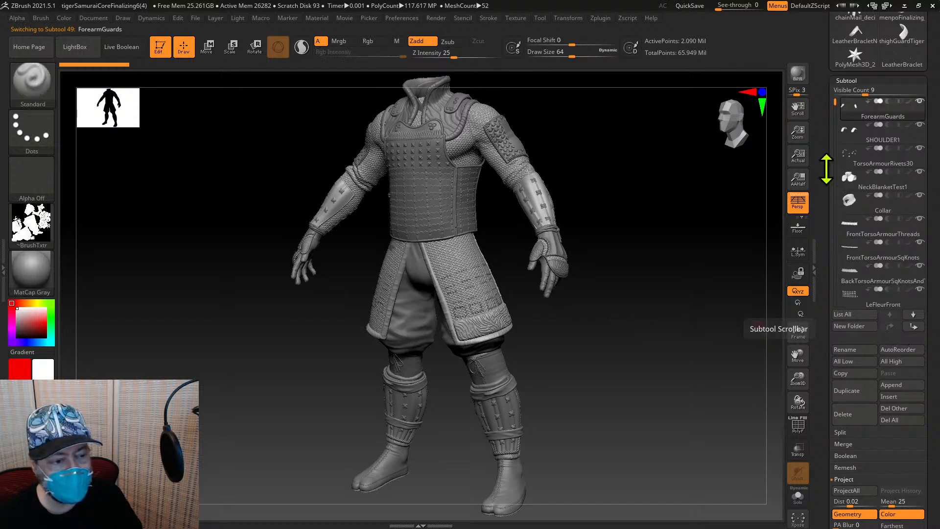
Move samuraiSocksNewest1 and ForearmGuardDetailGuide3 to the start of the subtool list, above ForearmGuards
{"action": "left_click_drag", "start_coordinate": [833, 147], "coordinate": [832, 274]}
{"action": "left_click", "coordinate": [894, 210]}
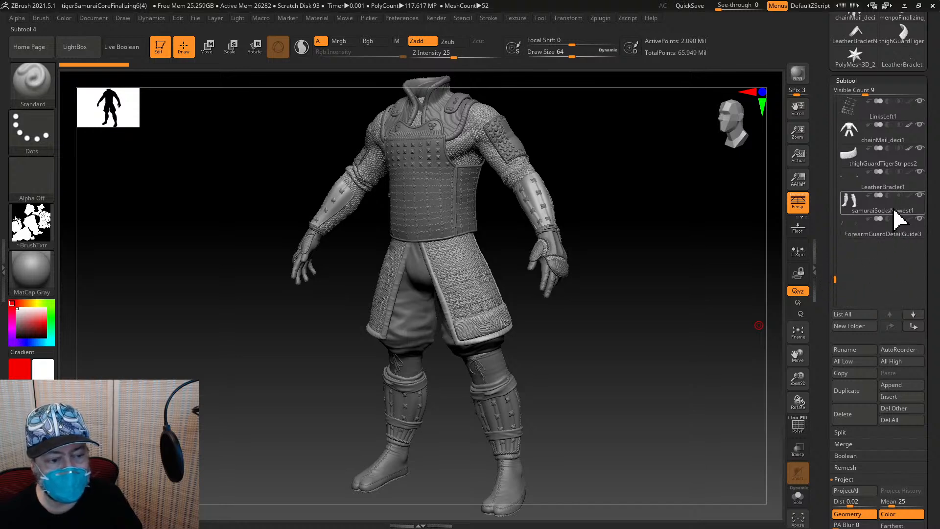
{"action": "left_click", "coordinate": [913, 325]}
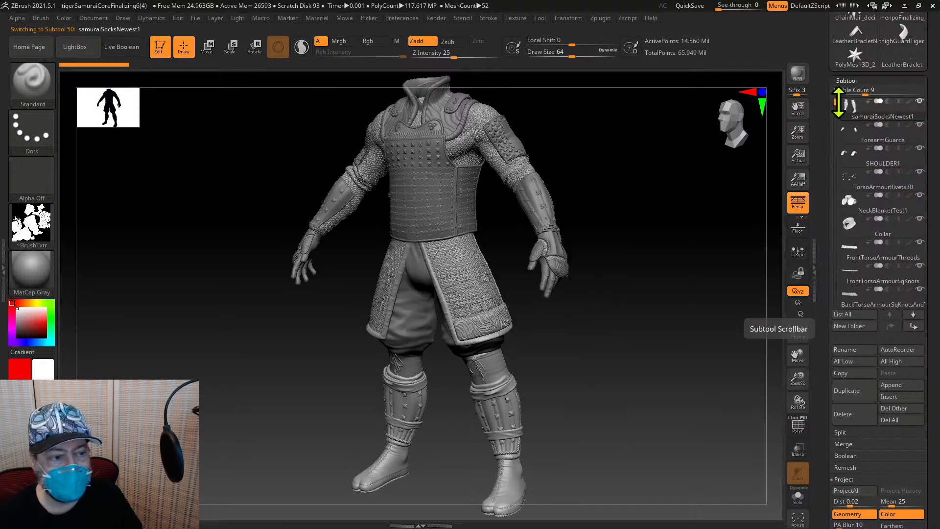
{"action": "left_click_drag", "start_coordinate": [838, 101], "coordinate": [833, 275]}
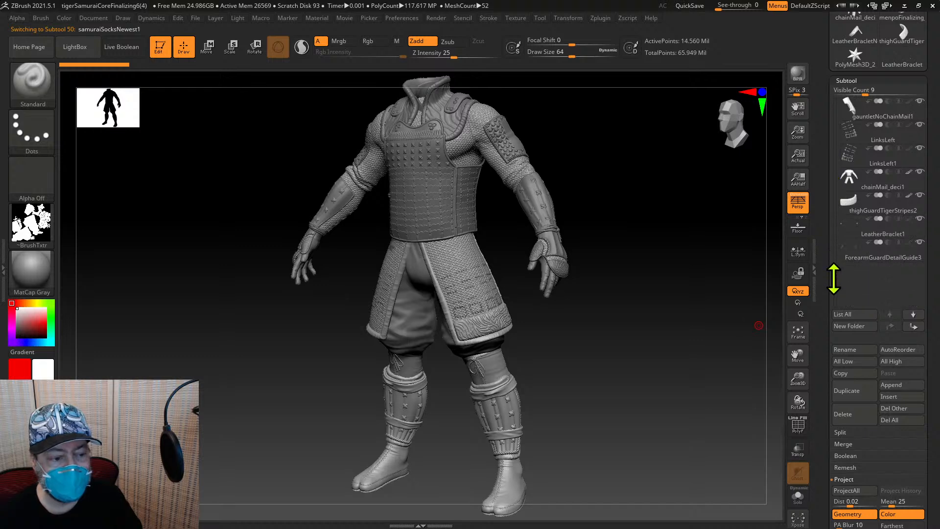
{"action": "left_click", "coordinate": [860, 258]}
{"action": "left_click", "coordinate": [890, 326], "text": "shift"}
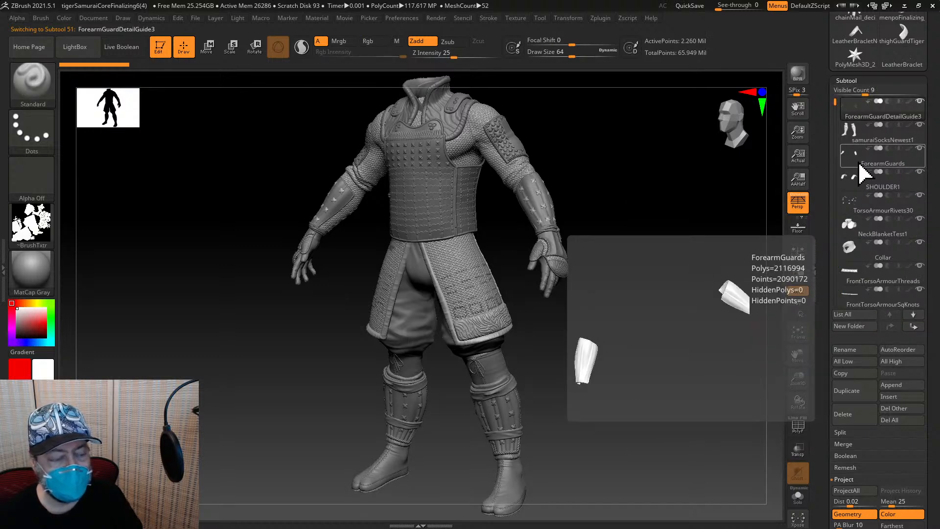
Delete every subtool below ForearmGuards, from SHOULDER1 through the torso armour, gauntlet and thigh guard parts to LeatherBraclet1
{"action": "left_click", "coordinate": [857, 190]}
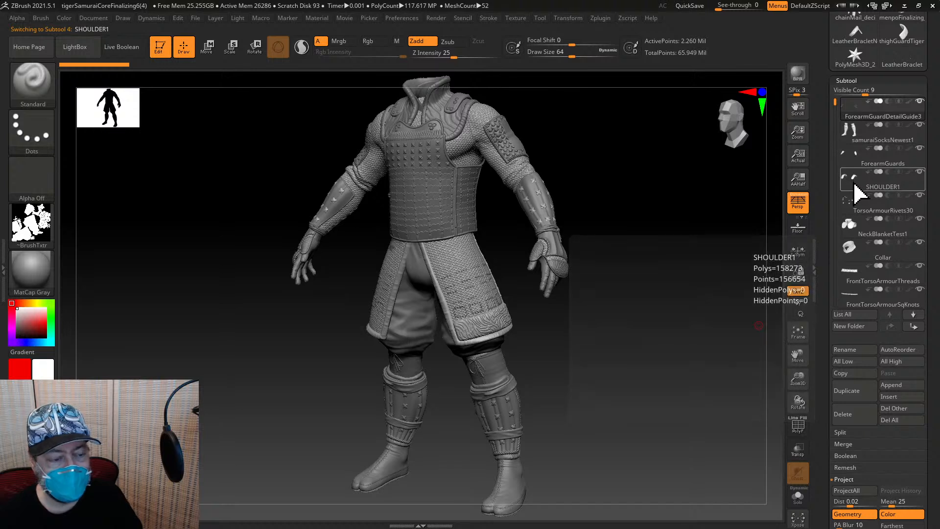
{"action": "left_click", "coordinate": [843, 414]}
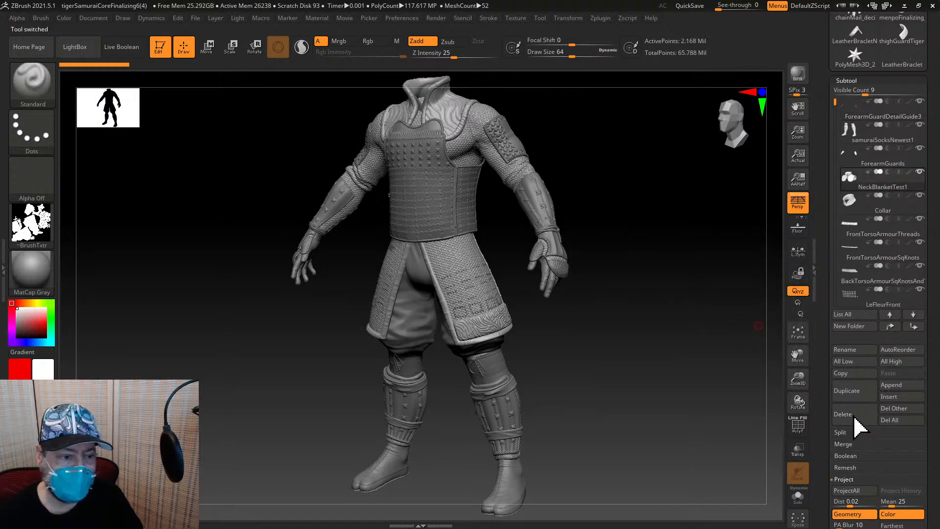
{"action": "left_click", "coordinate": [854, 419]}
{"action": "left_click", "coordinate": [855, 419]}
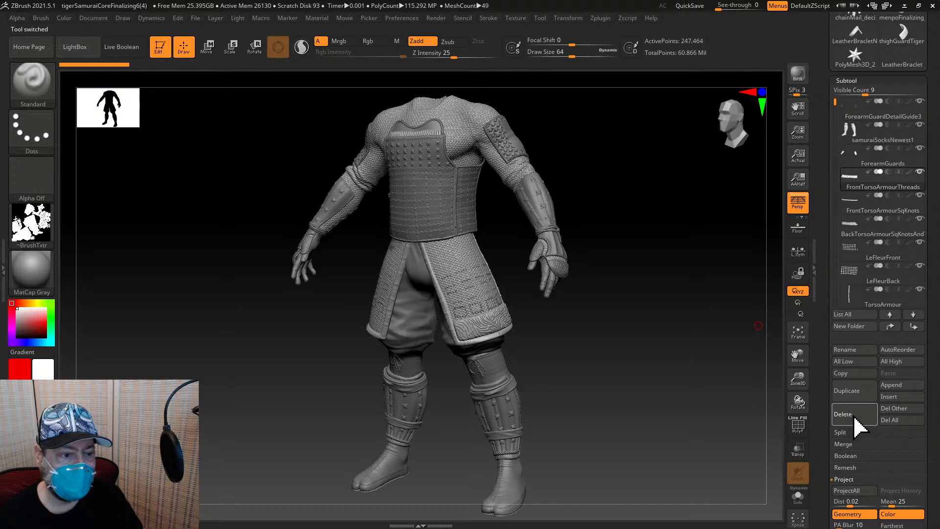
{"action": "left_click", "coordinate": [854, 419]}
{"action": "left_click", "coordinate": [855, 419]}
{"action": "left_click", "coordinate": [854, 419]}
{"action": "left_click", "coordinate": [854, 419]}
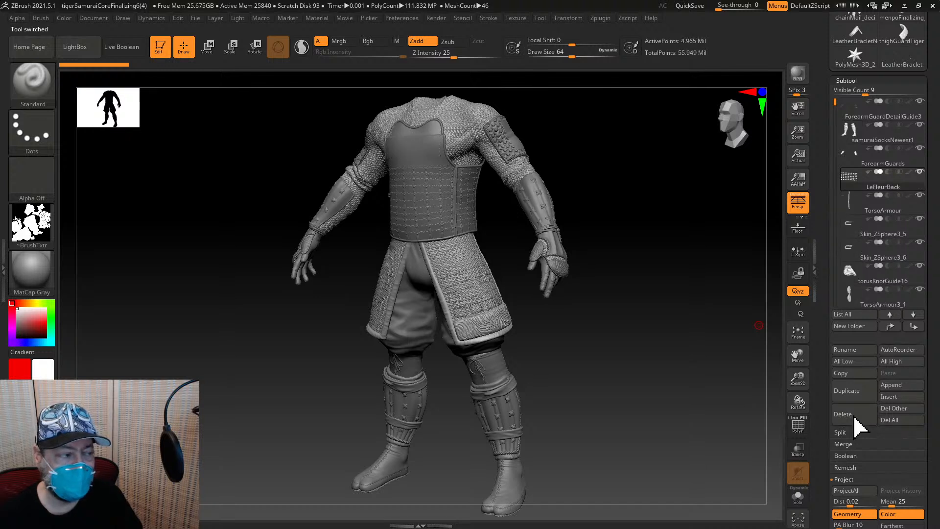
{"action": "left_click", "coordinate": [855, 419]}
{"action": "left_click", "coordinate": [855, 419]}
{"action": "left_click", "coordinate": [855, 419]}
{"action": "left_click", "coordinate": [854, 419]}
{"action": "left_click", "coordinate": [854, 419]}
{"action": "left_click", "coordinate": [854, 419]}
{"action": "left_click", "coordinate": [854, 419]}
{"action": "left_click", "coordinate": [854, 419]}
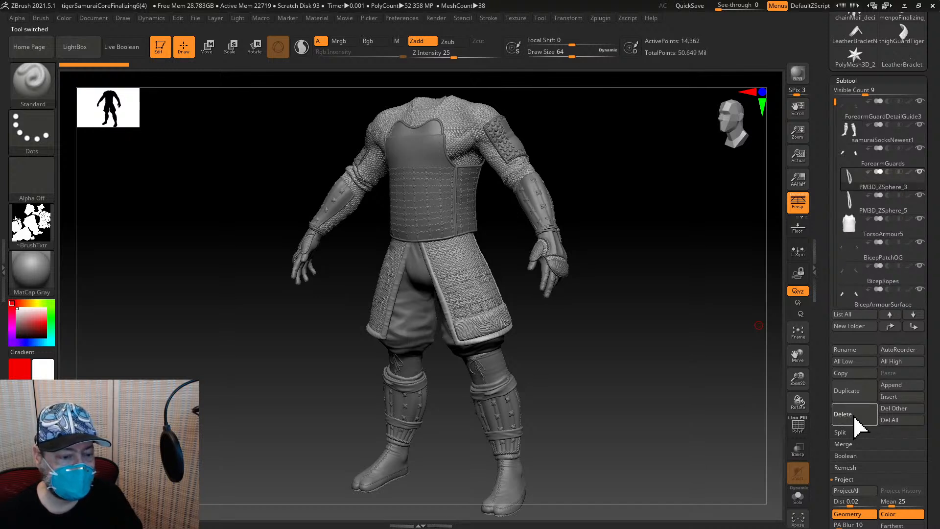
{"action": "left_click", "coordinate": [855, 419]}
{"action": "left_click", "coordinate": [855, 419]}
{"action": "left_click", "coordinate": [854, 419]}
{"action": "left_click", "coordinate": [854, 419]}
{"action": "left_click", "coordinate": [854, 419]}
{"action": "left_click", "coordinate": [854, 419]}
{"action": "left_click", "coordinate": [855, 419]}
{"action": "left_click", "coordinate": [854, 418]}
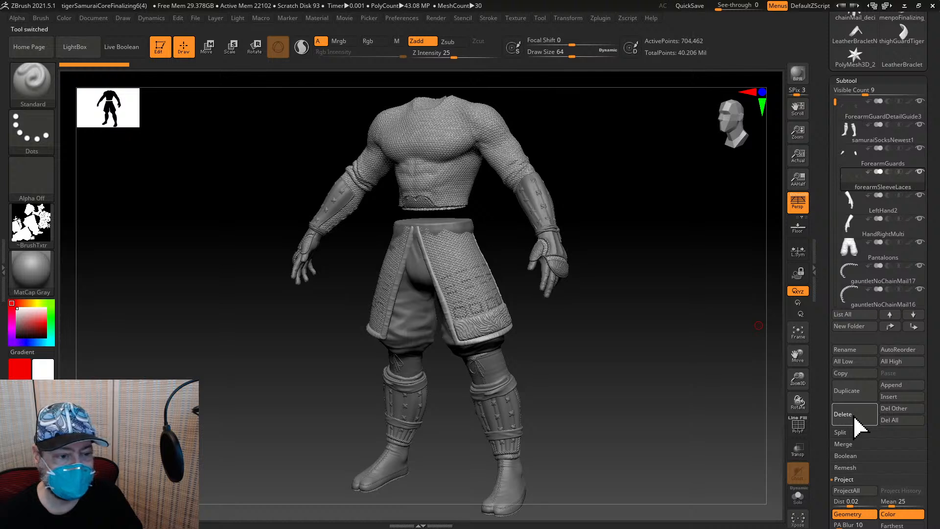
{"action": "left_click", "coordinate": [855, 418]}
{"action": "left_click", "coordinate": [855, 419]}
{"action": "left_click", "coordinate": [855, 419]}
{"action": "left_click", "coordinate": [855, 419]}
{"action": "left_click", "coordinate": [854, 419]}
{"action": "left_click", "coordinate": [854, 418]}
{"action": "left_click", "coordinate": [855, 419]}
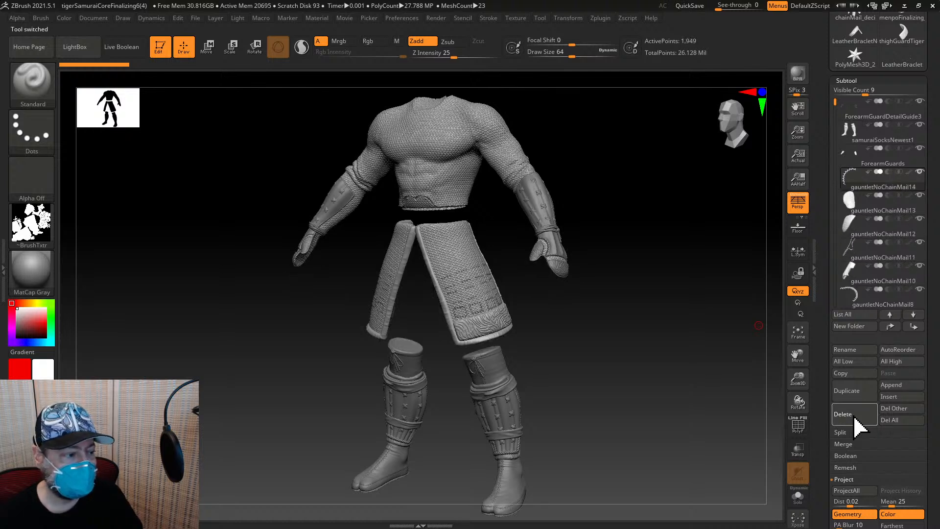
{"action": "left_click", "coordinate": [854, 419]}
{"action": "left_click", "coordinate": [855, 419]}
{"action": "left_click", "coordinate": [854, 419]}
{"action": "left_click", "coordinate": [854, 419]}
{"action": "left_click", "coordinate": [854, 419]}
{"action": "left_click", "coordinate": [854, 419]}
{"action": "left_click", "coordinate": [854, 419]}
{"action": "left_click", "coordinate": [855, 419]}
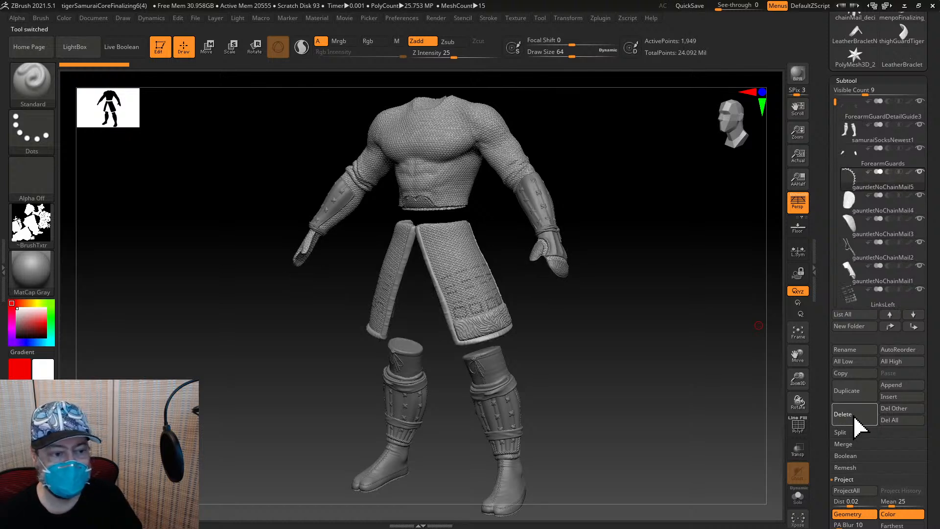
{"action": "left_click", "coordinate": [855, 419]}
{"action": "left_click", "coordinate": [854, 419]}
{"action": "left_click", "coordinate": [855, 418]}
{"action": "left_click", "coordinate": [854, 419]}
{"action": "left_click", "coordinate": [854, 419]}
{"action": "left_click", "coordinate": [855, 419]}
{"action": "left_click", "coordinate": [855, 419]}
{"action": "left_click", "coordinate": [855, 419]}
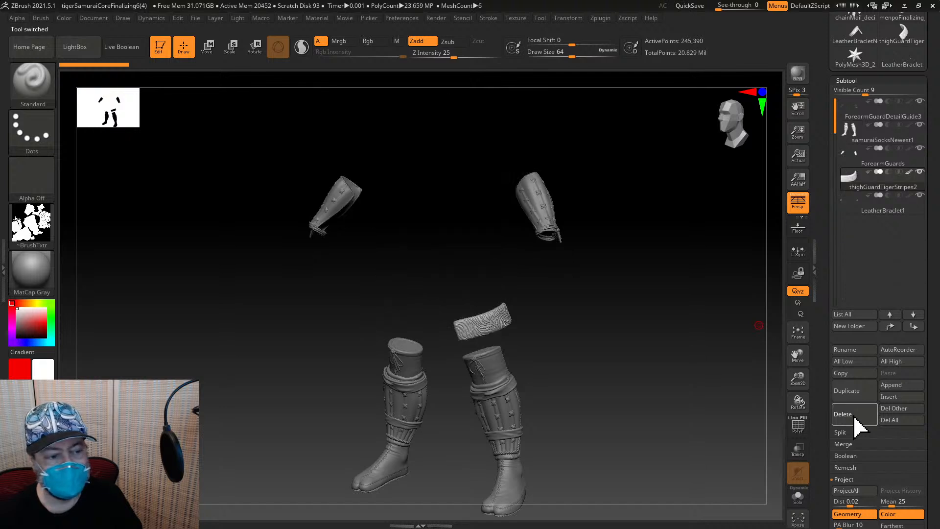
{"action": "left_click", "coordinate": [855, 419]}
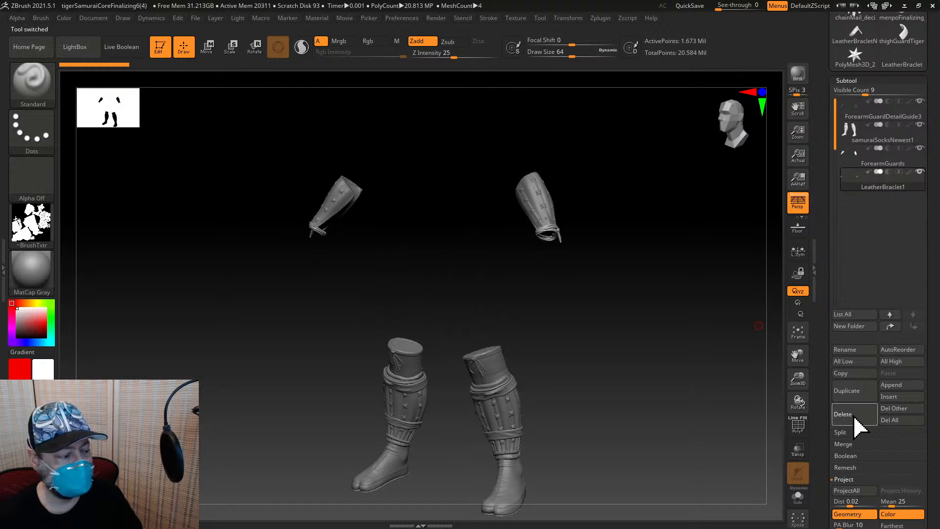
{"action": "left_click", "coordinate": [855, 418]}
Move samuraiSocksNewest1 to the end of the subtool list and split it into similar parts
{"action": "left_click", "coordinate": [853, 131]}
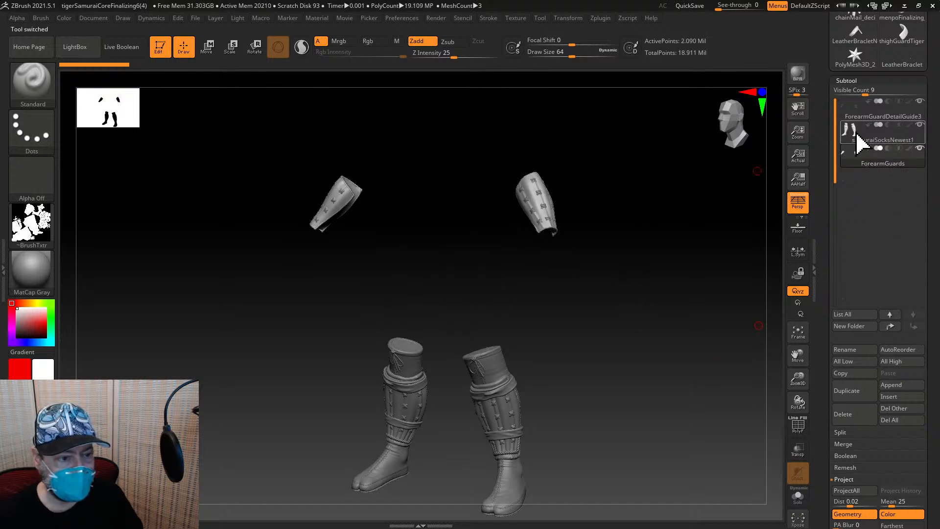
{"action": "left_click", "coordinate": [913, 325]}
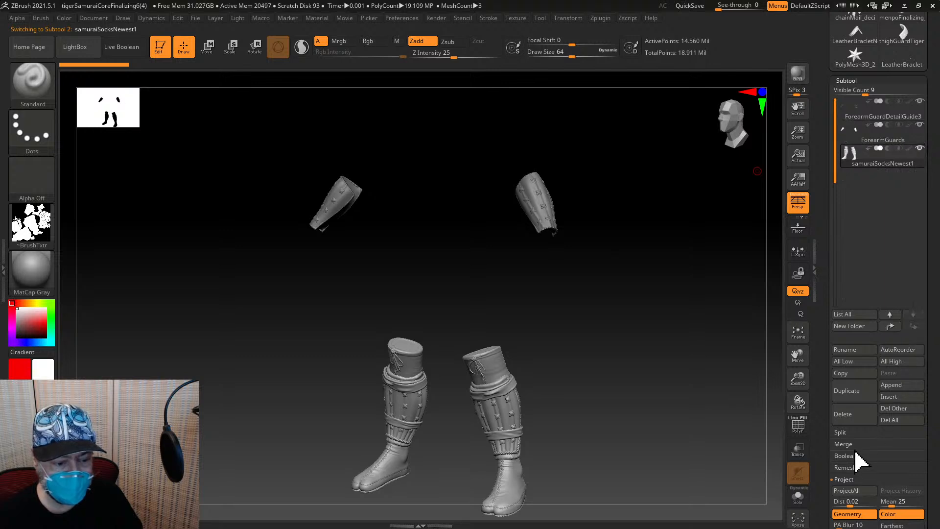
{"action": "left_click", "coordinate": [853, 435]}
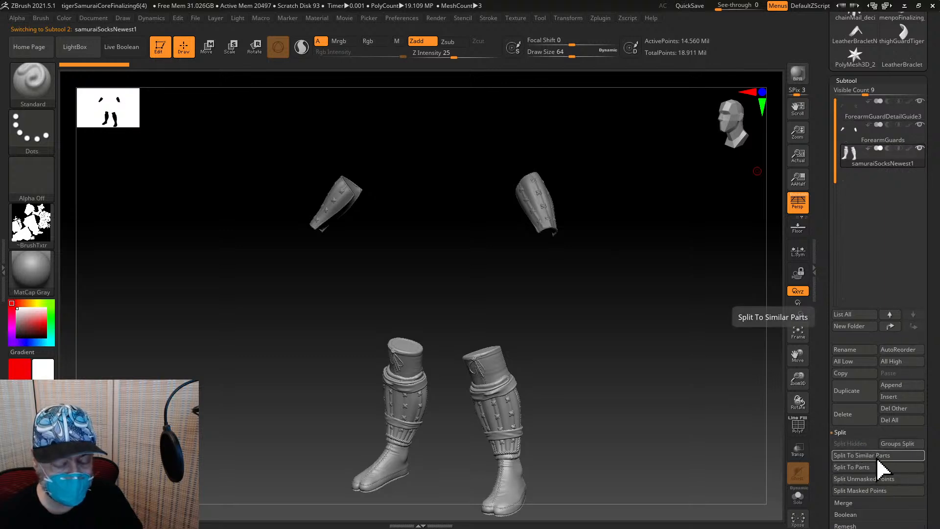
{"action": "left_click", "coordinate": [877, 457]}
{"action": "left_click", "coordinate": [823, 477]}
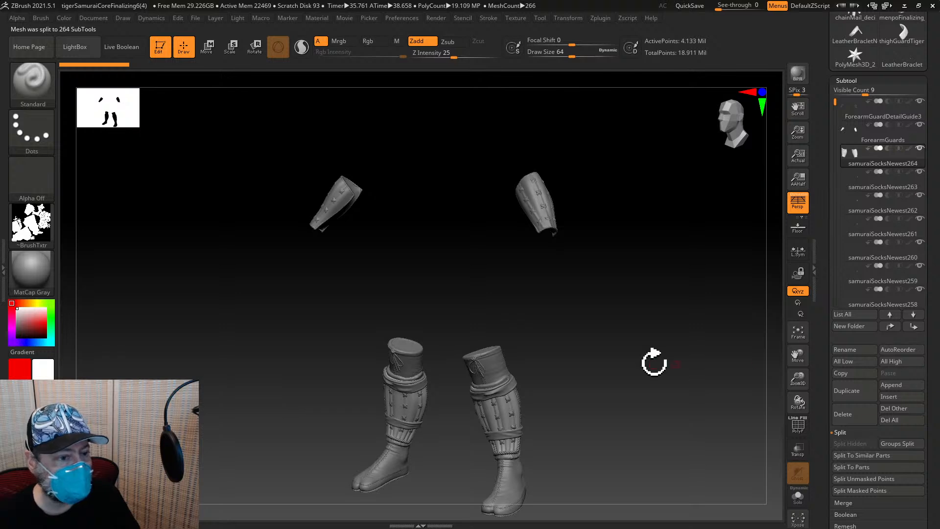
Hide every subtool except samuraiSocksNewest263 and frame that piece in the view
{"action": "left_click", "coordinate": [865, 189]}
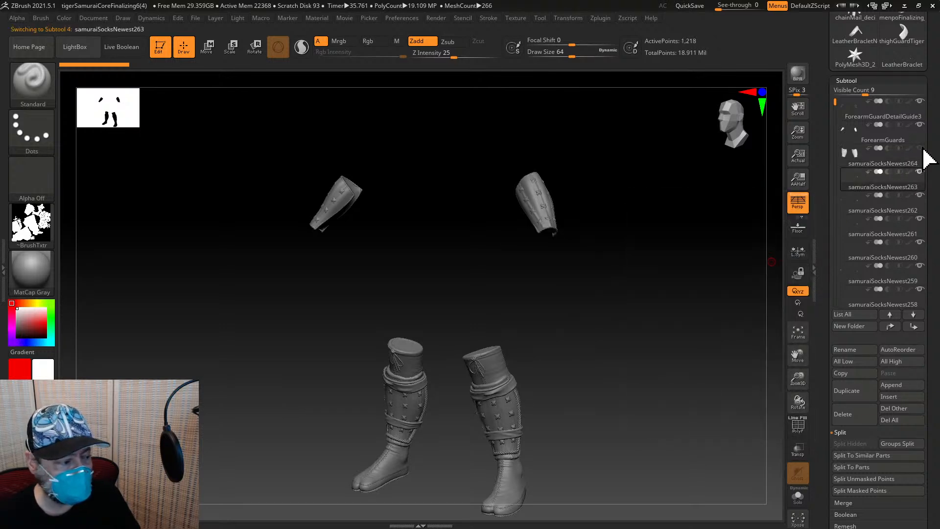
{"action": "mouse_move", "coordinate": [926, 158]}
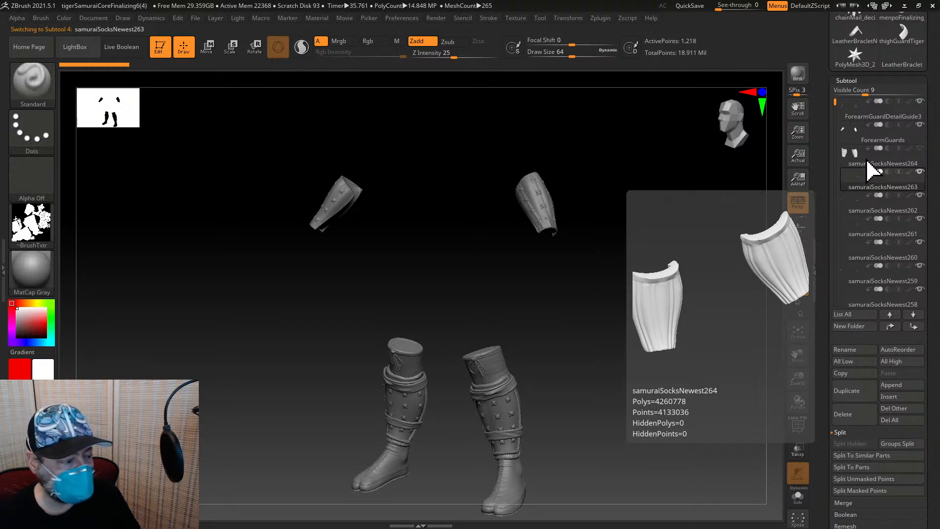
{"action": "left_click", "coordinate": [870, 166]}
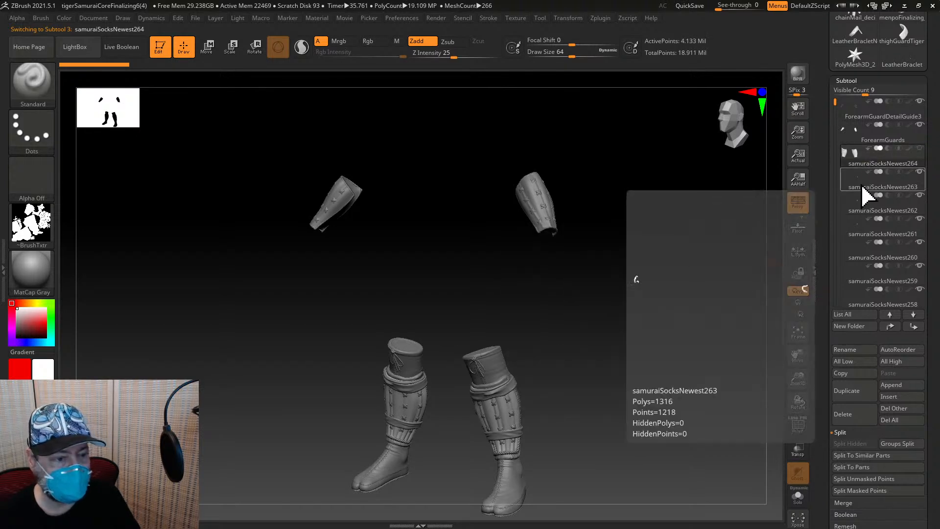
{"action": "left_click", "coordinate": [867, 191]}
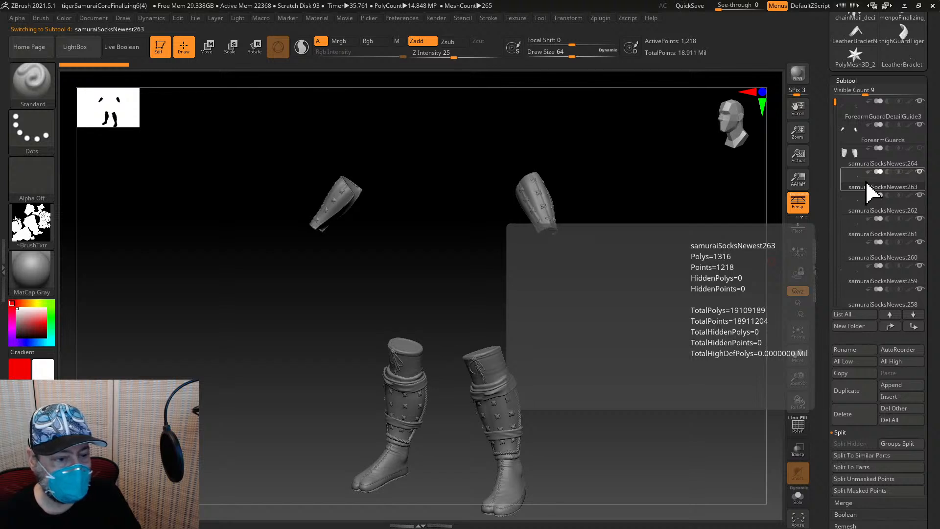
{"action": "left_click", "coordinate": [920, 173]}
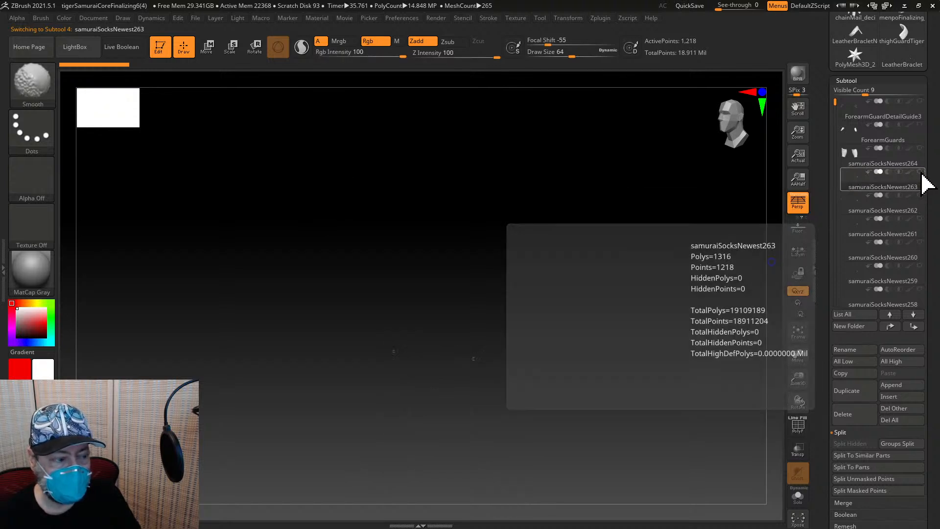
{"action": "left_click", "coordinate": [799, 335]}
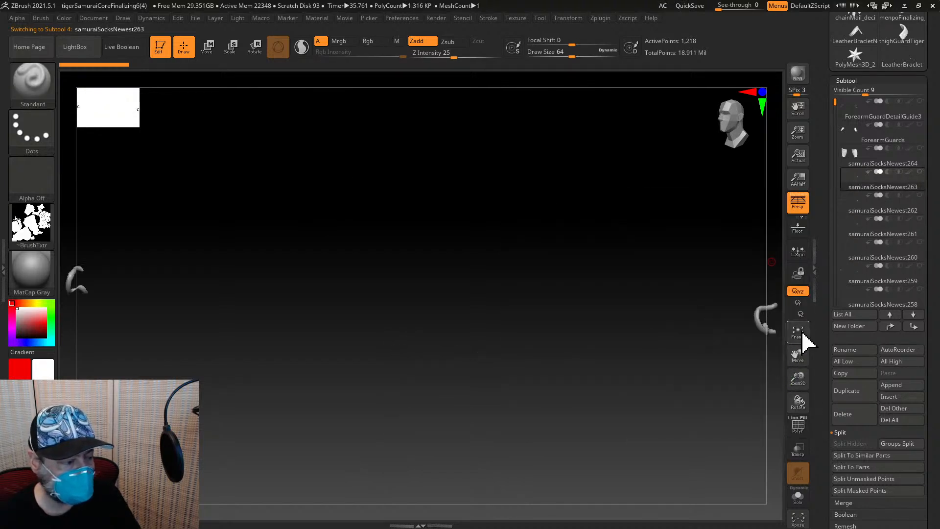
Show the knot pieces samuraiSocksNewest262 through samuraiSocksNewest258 alongside samuraiSocksNewest263
{"action": "mouse_move", "coordinate": [886, 216]}
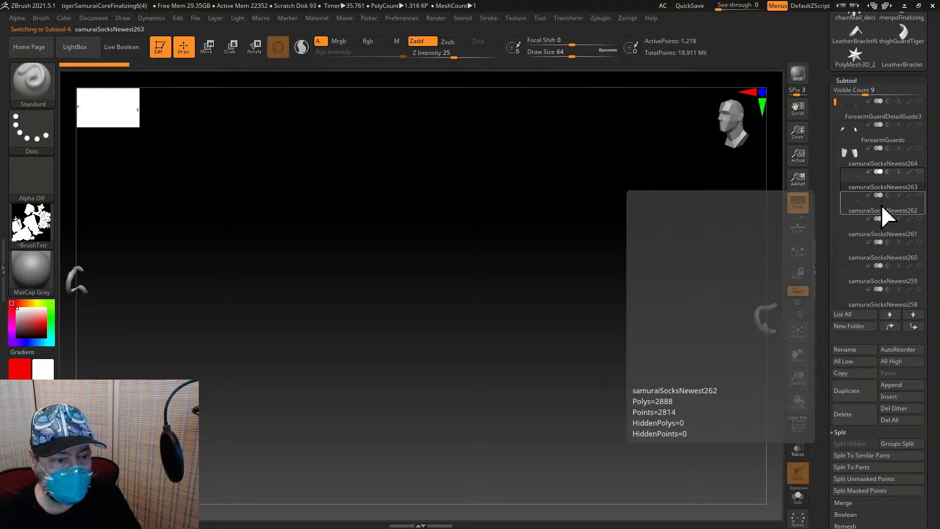
{"action": "left_click", "coordinate": [920, 196]}
{"action": "left_click", "coordinate": [920, 219]}
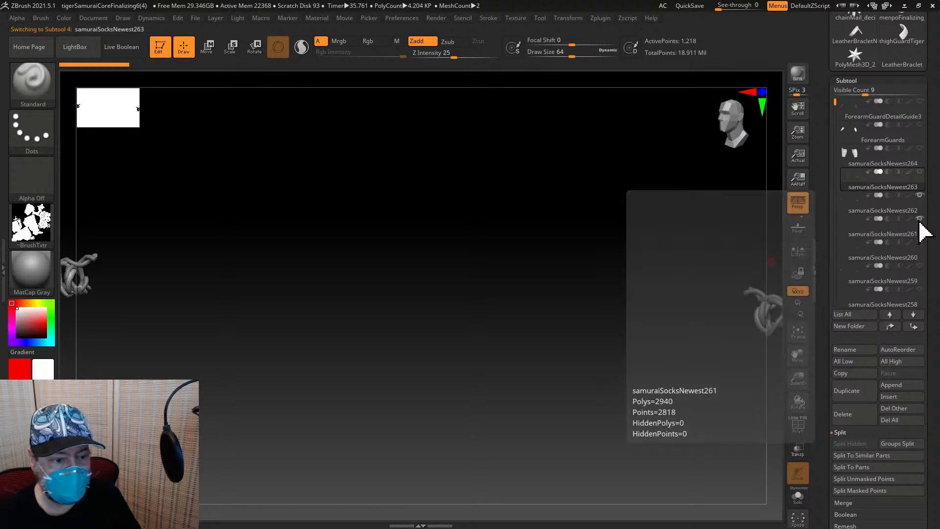
{"action": "left_click", "coordinate": [919, 242]}
{"action": "left_click", "coordinate": [919, 265]}
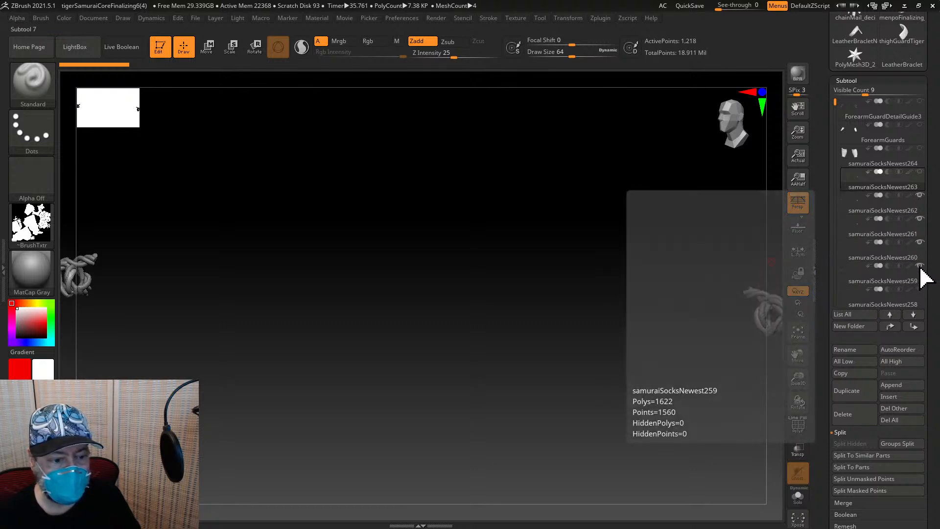
{"action": "left_click", "coordinate": [920, 288]}
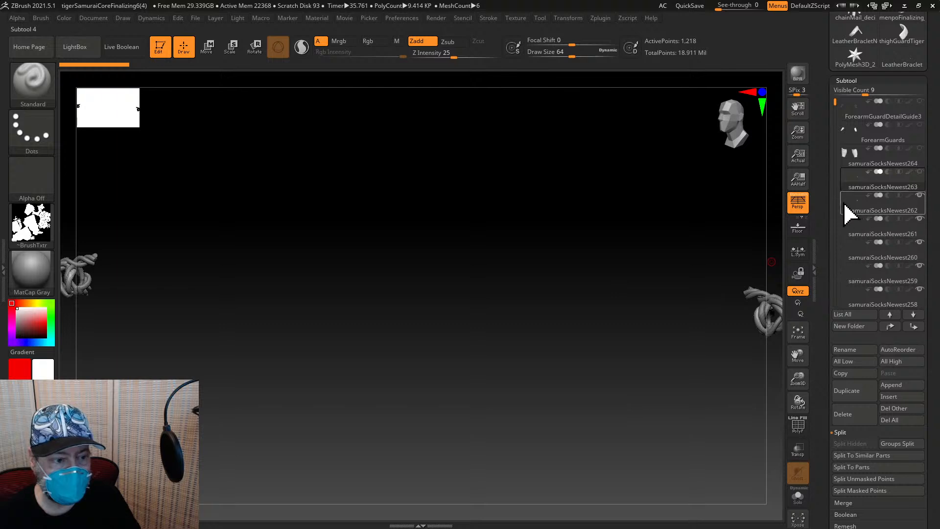
Show samuraiSocksNewest1 and samuraiSocksNewest2 at the end of the list, and check samuraiSocksNewest3 and samuraiSocksNewest4 by selecting them
{"action": "left_click_drag", "start_coordinate": [832, 101], "coordinate": [838, 297]}
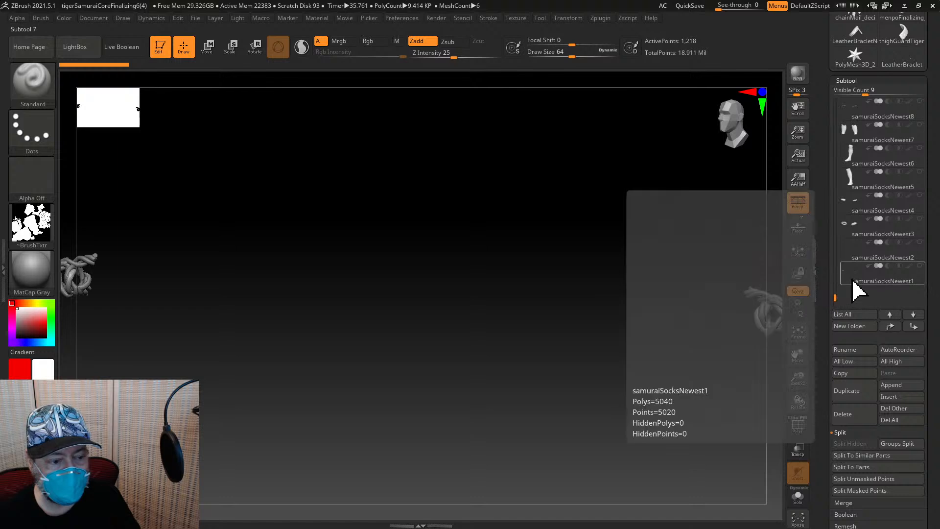
{"action": "left_click", "coordinate": [923, 278]}
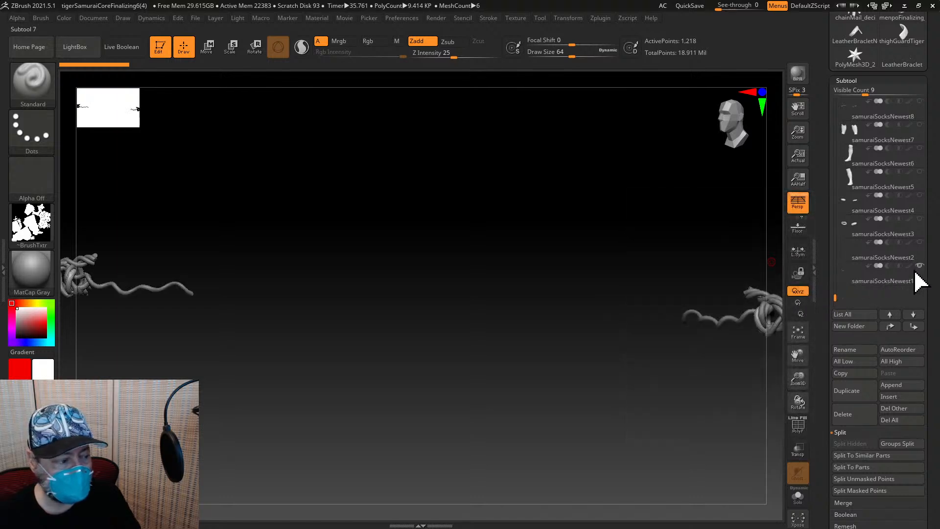
{"action": "left_click", "coordinate": [918, 230]}
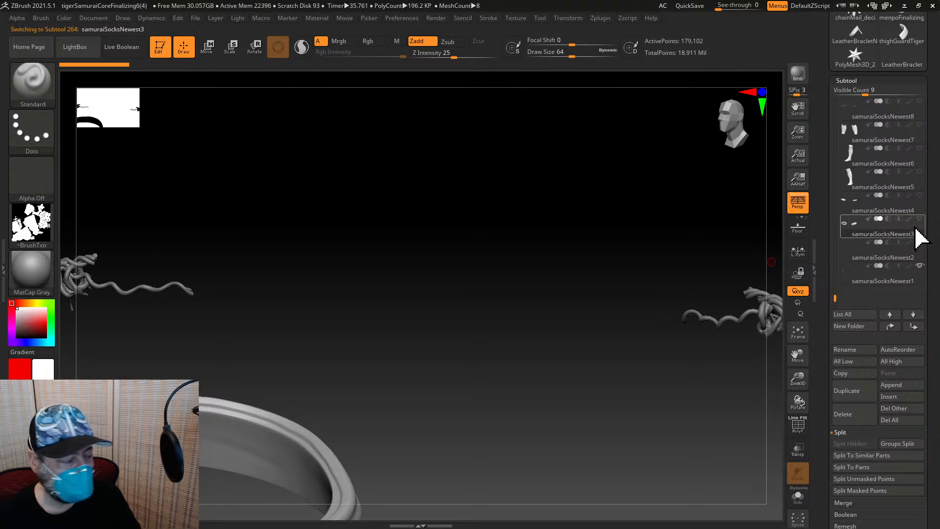
{"action": "left_click", "coordinate": [893, 208]}
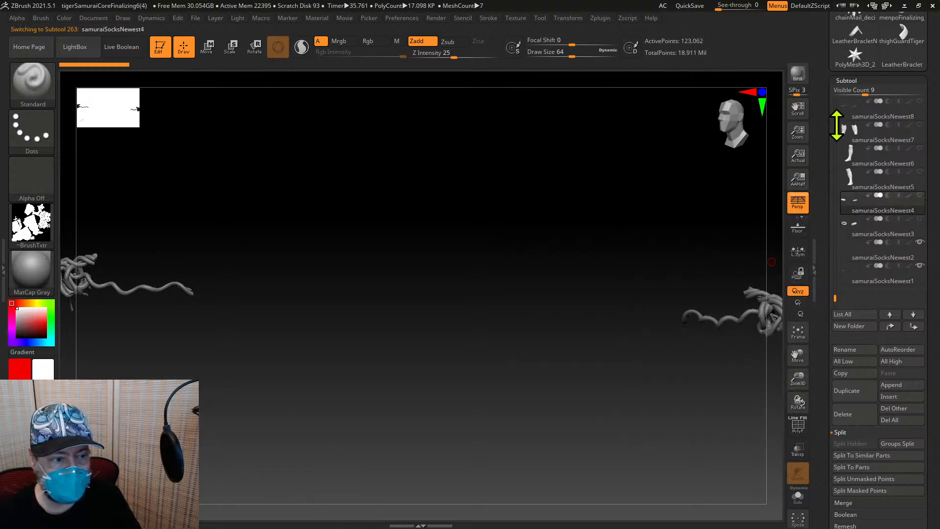
Show the samuraiSocksNewest14 thread piece and frame all visible pieces in the view
{"action": "left_click_drag", "start_coordinate": [823, 126], "coordinate": [824, 166]}
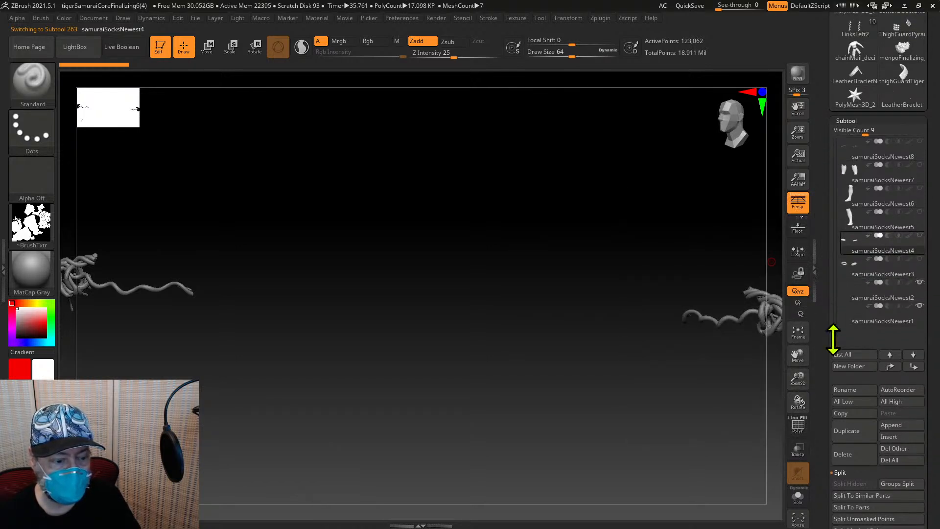
{"action": "left_click_drag", "start_coordinate": [832, 338], "coordinate": [836, 331]}
{"action": "mouse_move", "coordinate": [857, 329]}
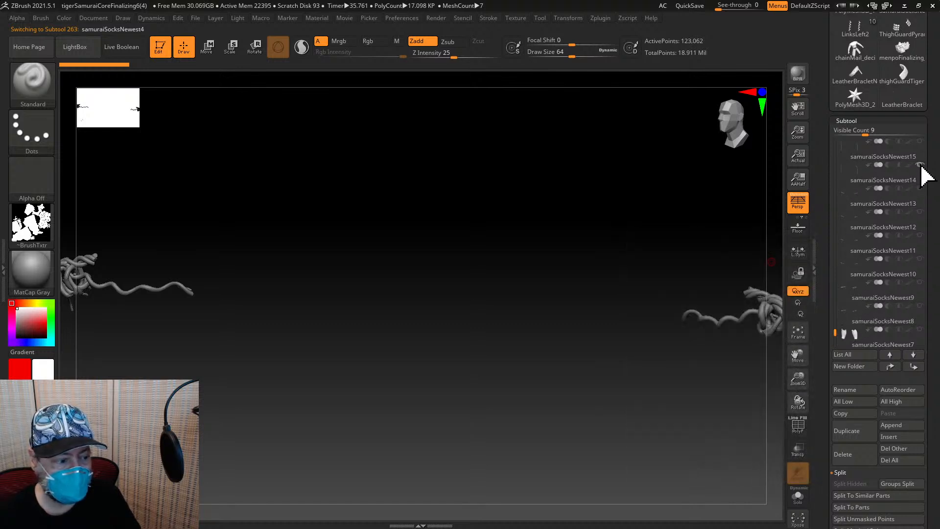
{"action": "left_click", "coordinate": [798, 333]}
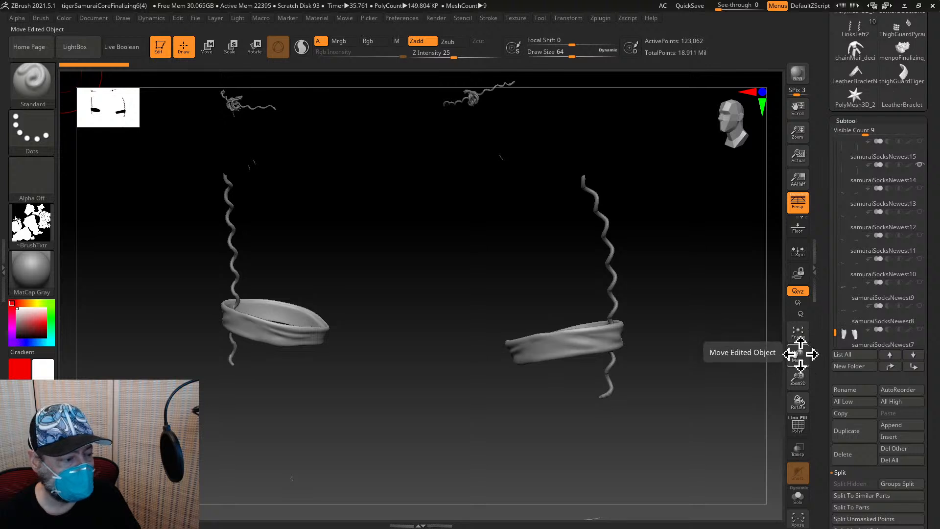
Select samuraiSocksNewest23, the cross-shaped stitches subtool, and set the active colour to black
{"action": "left_click_drag", "start_coordinate": [822, 221], "coordinate": [819, 250]}
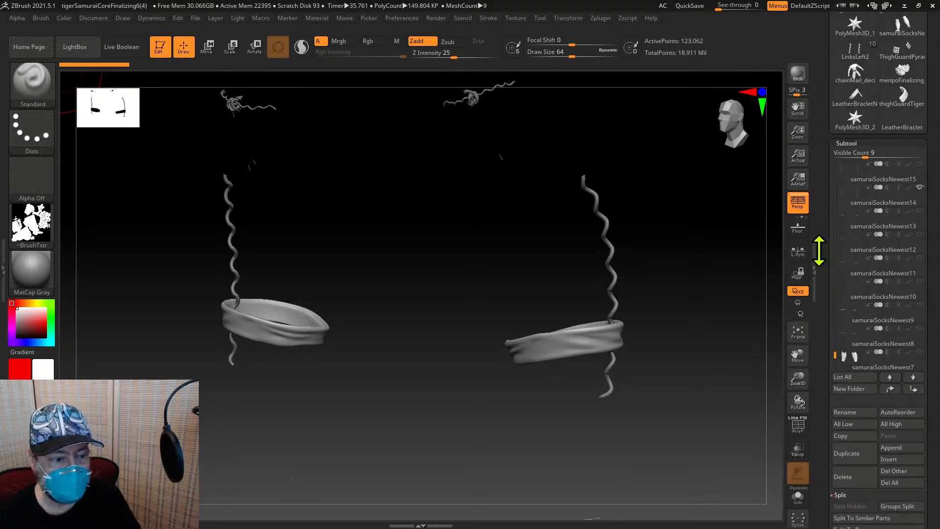
{"action": "left_click_drag", "start_coordinate": [838, 357], "coordinate": [838, 352]}
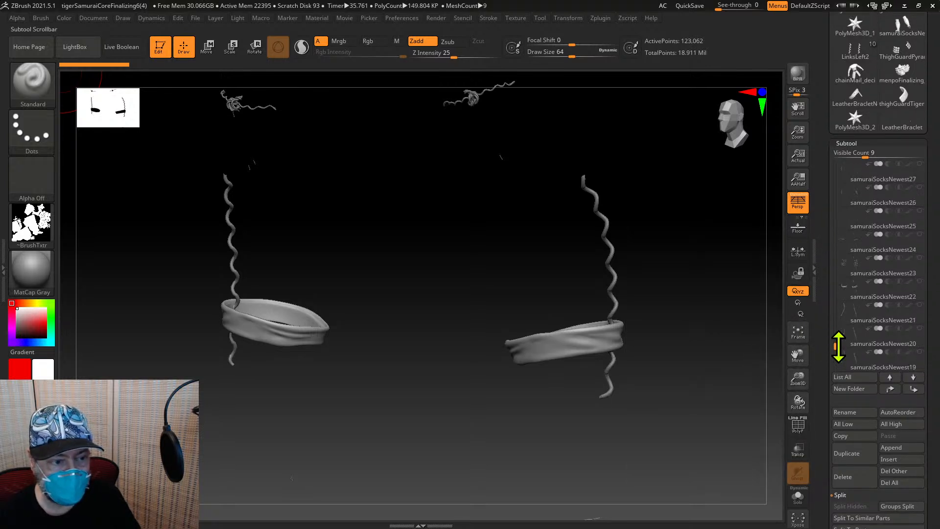
{"action": "left_click", "coordinate": [872, 281]}
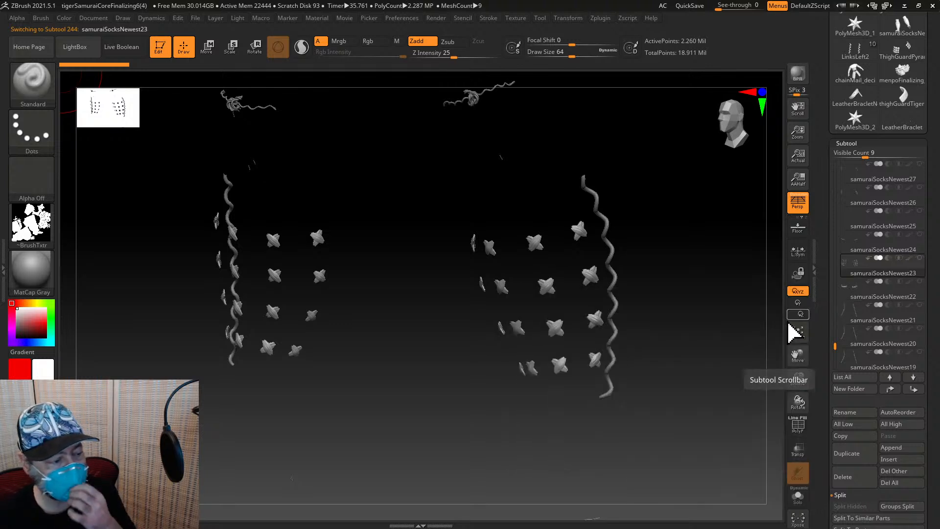
{"action": "left_click_drag", "start_coordinate": [19, 334], "coordinate": [17, 347]}
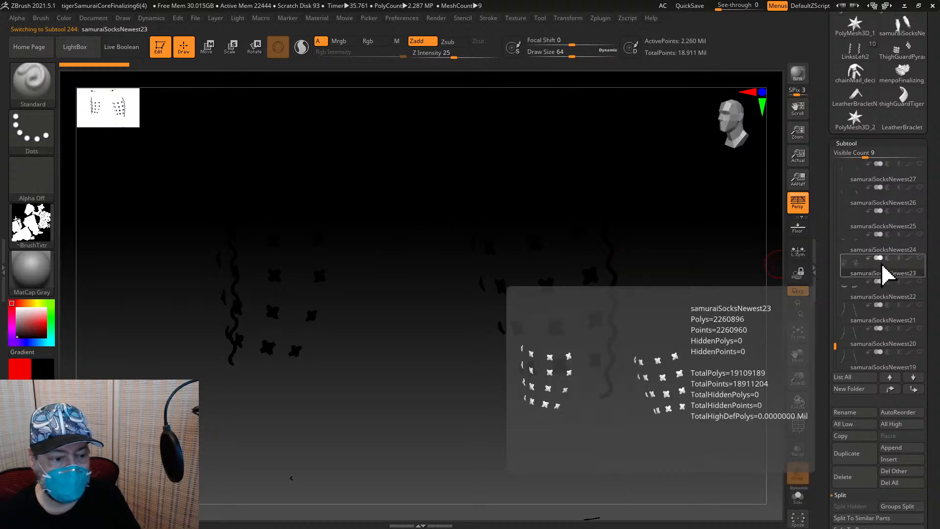
Fill the samuraiSocksNewest23 cross-stitch subtool with black and move it to the start of the subtool list
{"action": "left_click", "coordinate": [65, 17]}
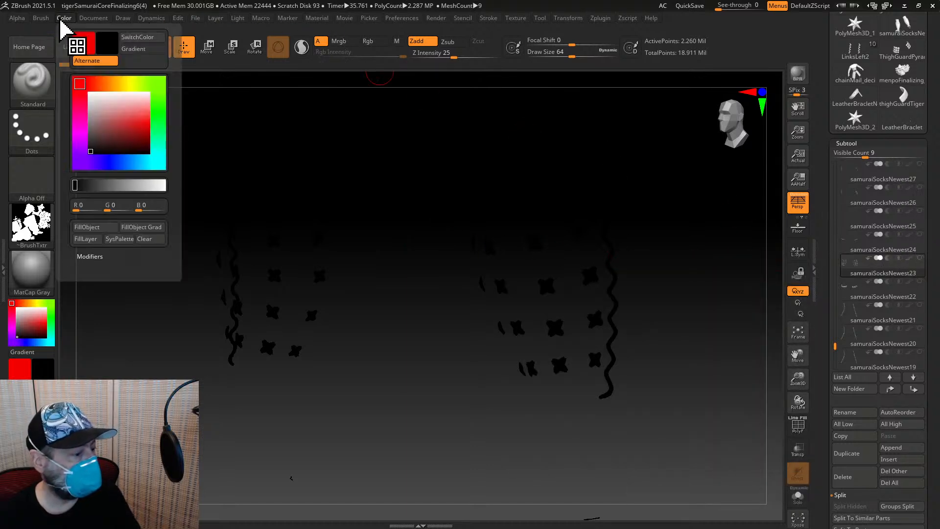
{"action": "left_click", "coordinate": [95, 232]}
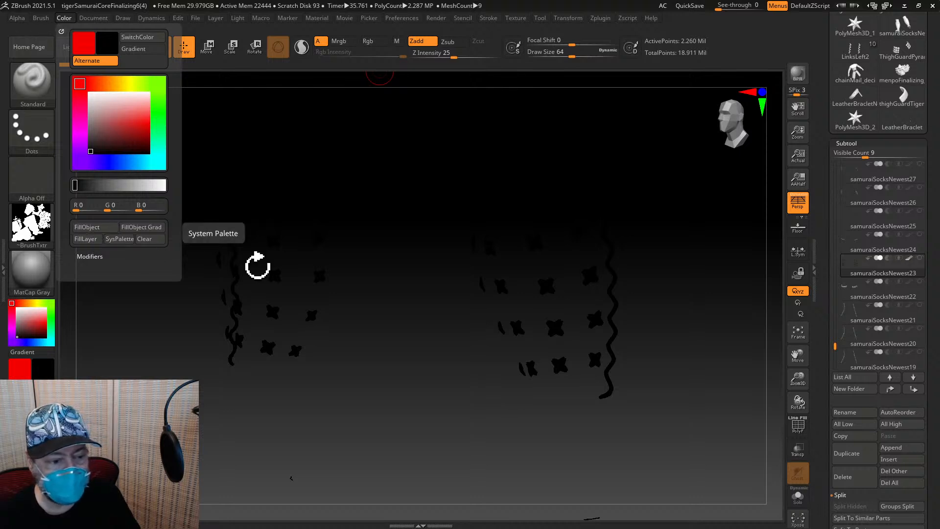
{"action": "left_click", "coordinate": [889, 390], "text": "shift"}
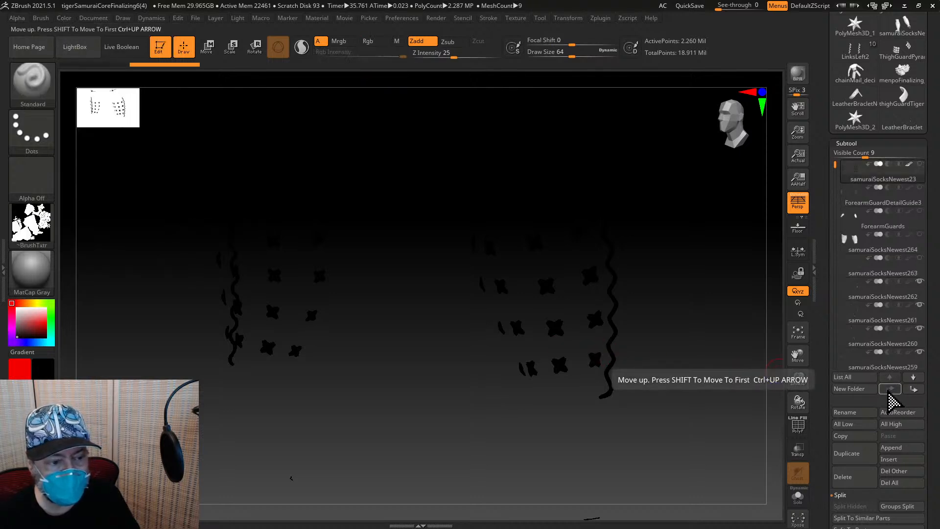
Fill the ForearmGuardDetailGuide3 subtool with black and move it to the start of the subtool list
{"action": "left_click", "coordinate": [860, 211]}
{"action": "left_click", "coordinate": [794, 338]}
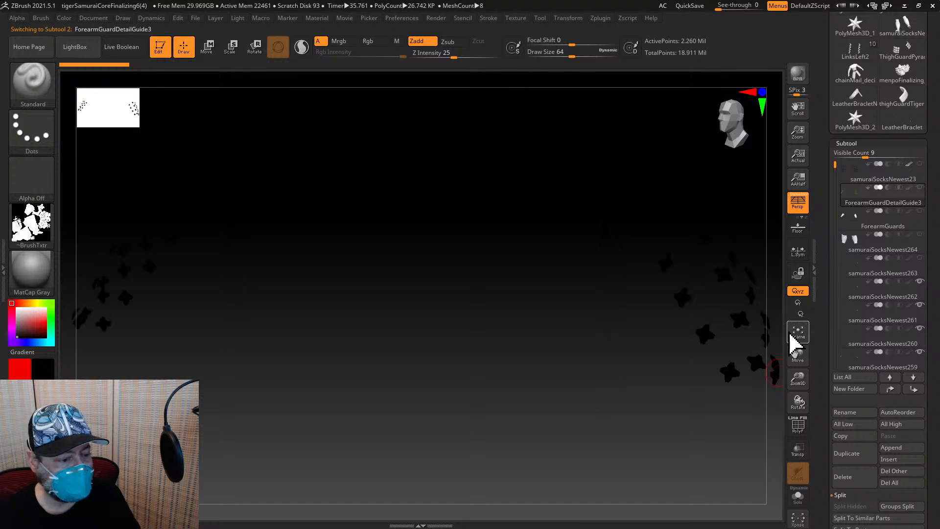
{"action": "left_click", "coordinate": [70, 20]}
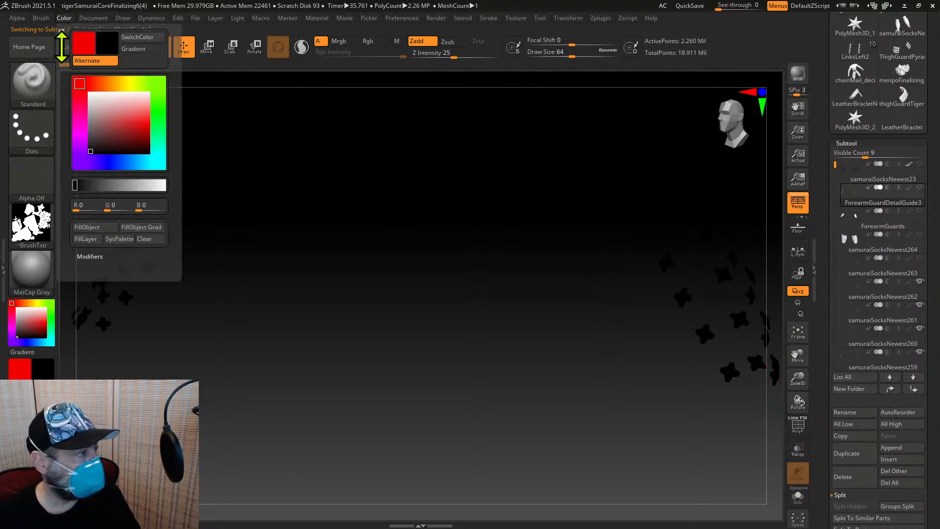
{"action": "left_click", "coordinate": [88, 230]}
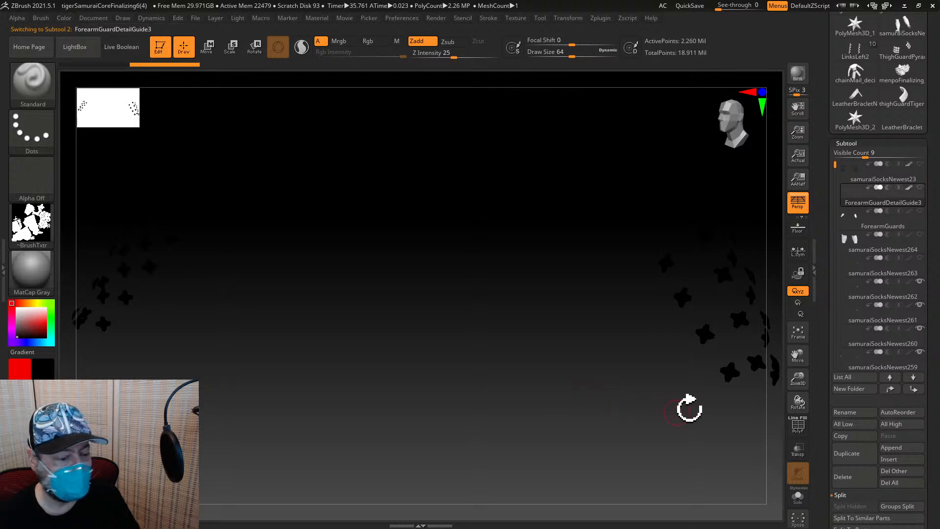
{"action": "left_click", "coordinate": [896, 391], "text": "shift"}
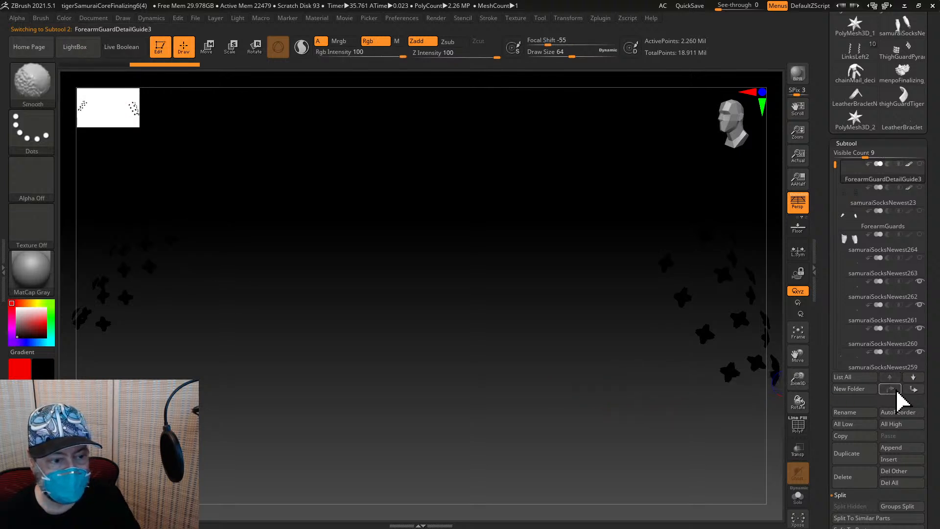
Select the ForearmGuards subtool and set the active colour to white
{"action": "left_click", "coordinate": [876, 235]}
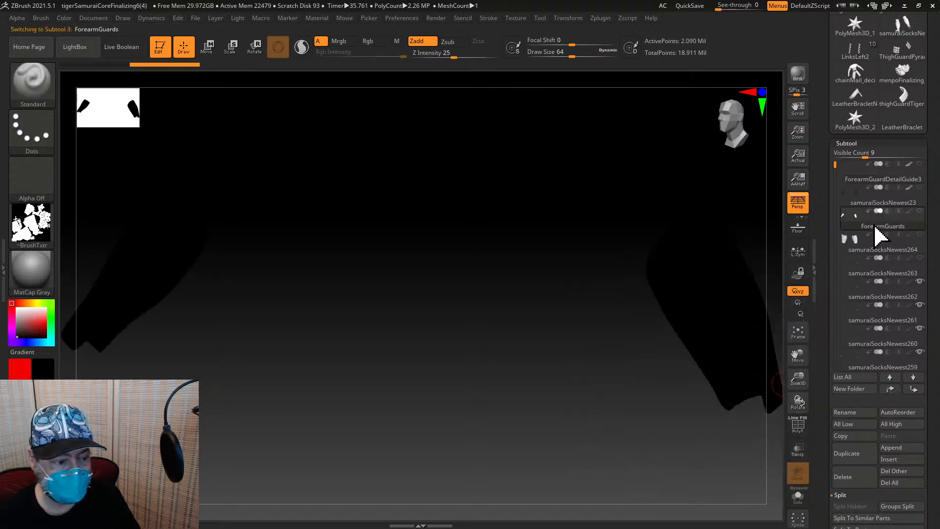
{"action": "left_click", "coordinate": [20, 309]}
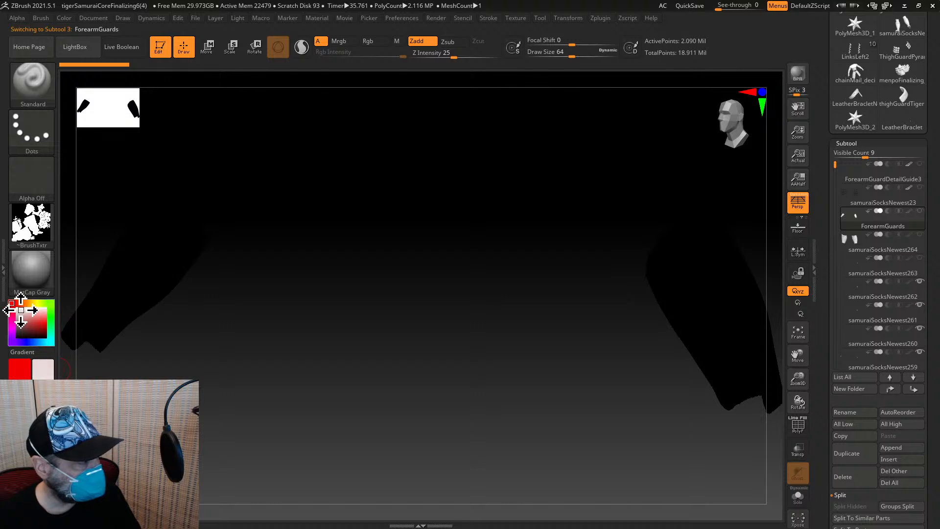
{"action": "left_click_drag", "start_coordinate": [21, 310], "coordinate": [16, 307]}
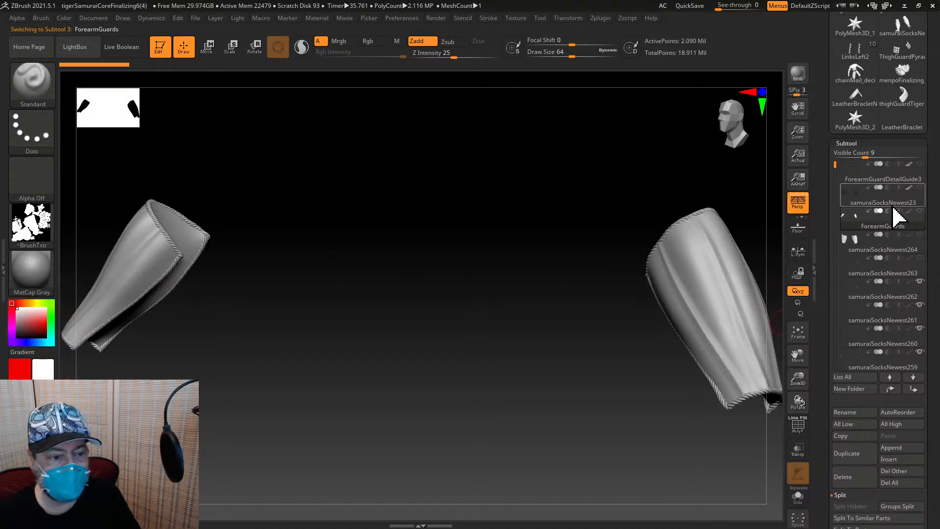
Merge the subtools from samuraiSocksNewest264 through samuraiSocksNewest239 down into ForearmGuards one after another, with Weld and Uv on
{"action": "mouse_move", "coordinate": [909, 206]}
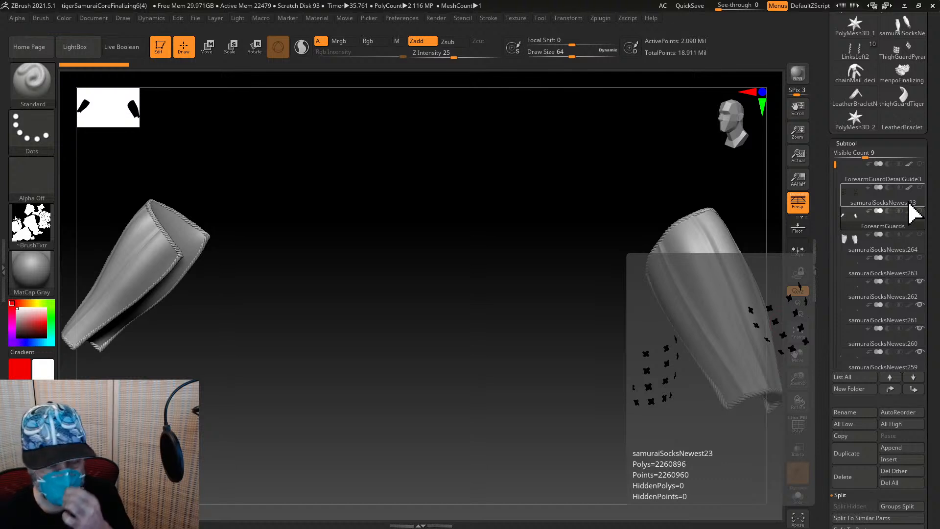
{"action": "mouse_move", "coordinate": [885, 227]}
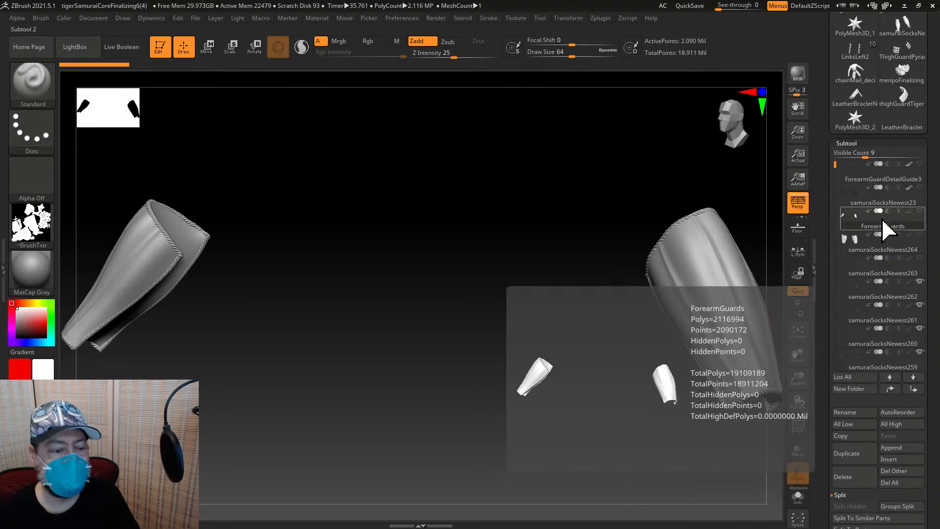
{"action": "mouse_move", "coordinate": [879, 250]}
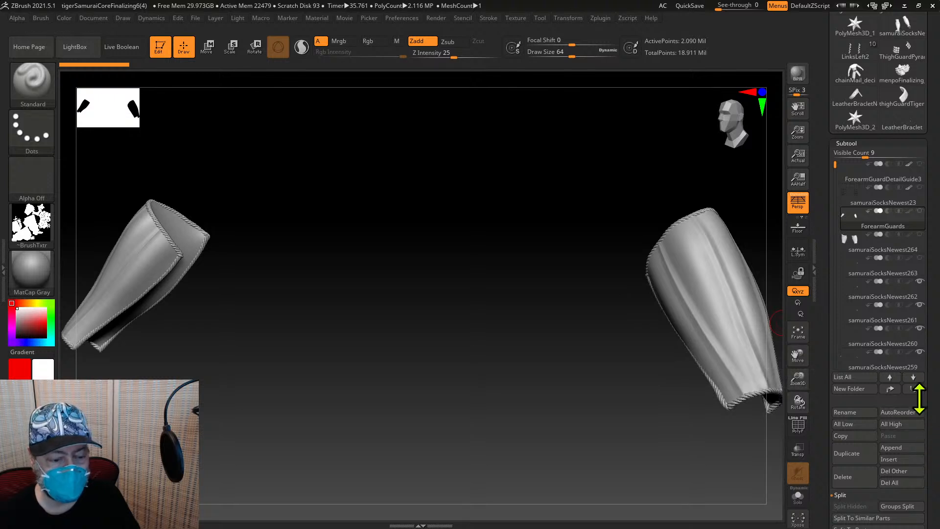
{"action": "scroll", "coordinate": [931, 453], "scroll_direction": "down", "scroll_amount": 5}
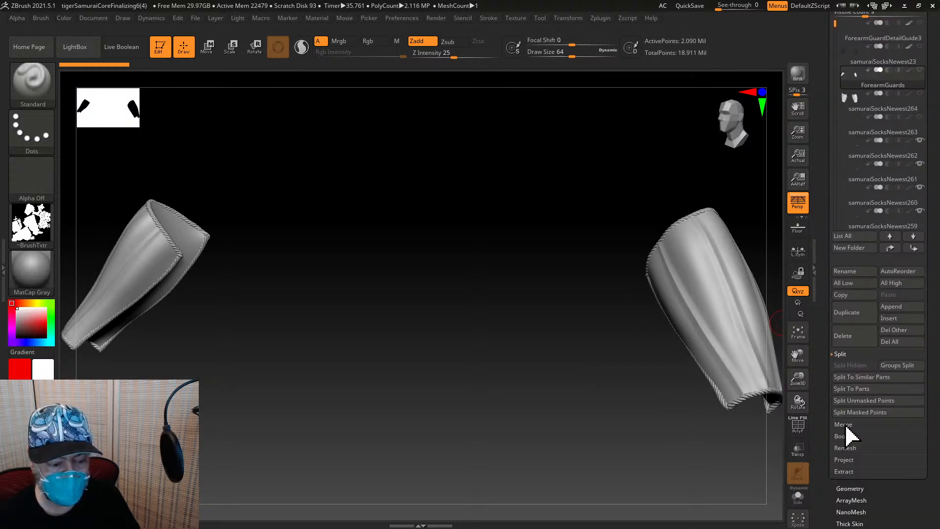
{"action": "left_click", "coordinate": [838, 424]}
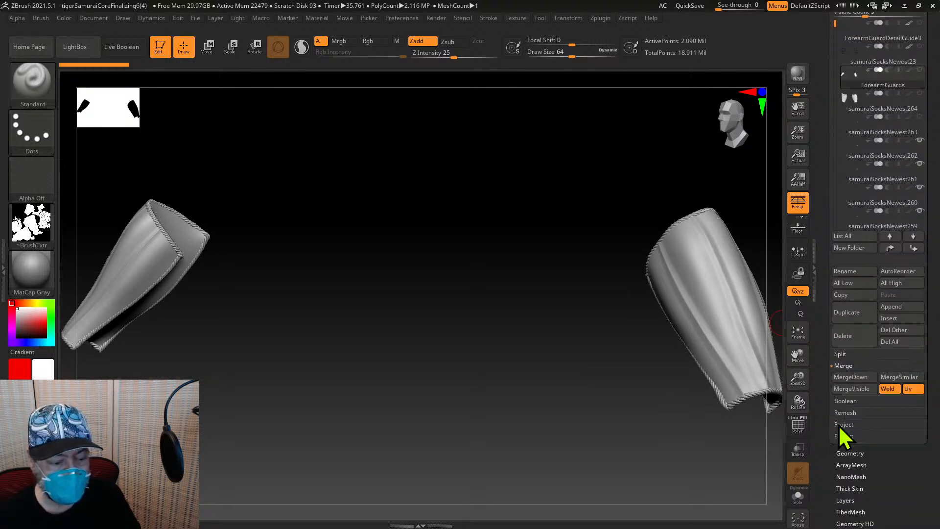
{"action": "left_click", "coordinate": [863, 379]}
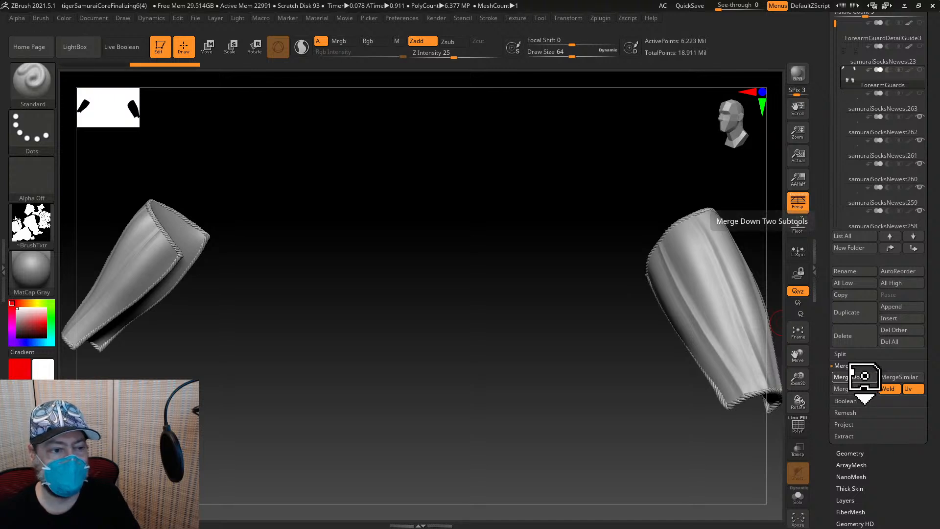
{"action": "left_click", "coordinate": [863, 377]}
{"action": "left_click", "coordinate": [862, 377]}
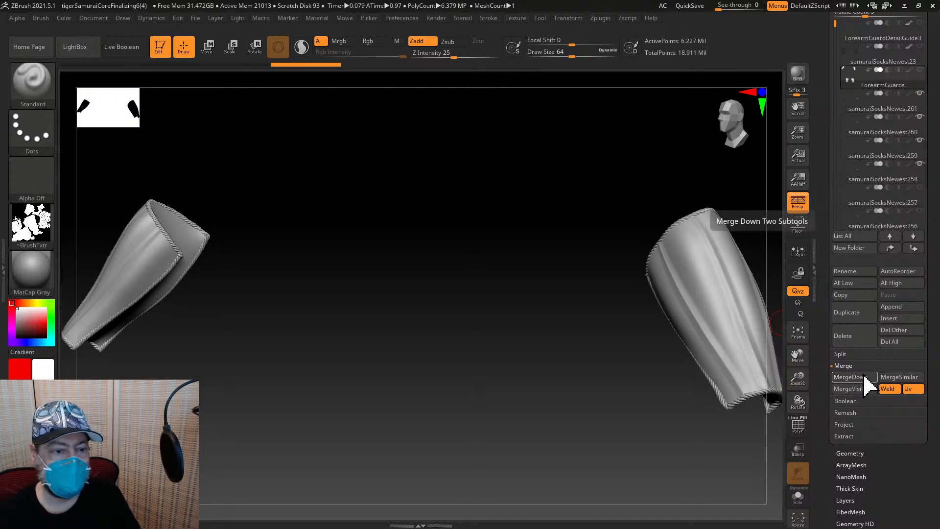
{"action": "left_click", "coordinate": [863, 377]}
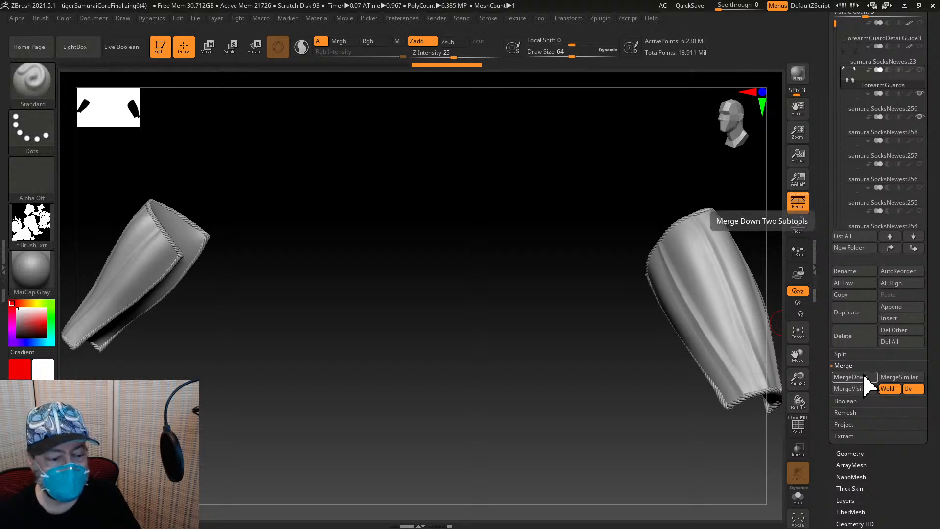
{"action": "left_click", "coordinate": [863, 377]}
{"action": "left_click", "coordinate": [863, 376]}
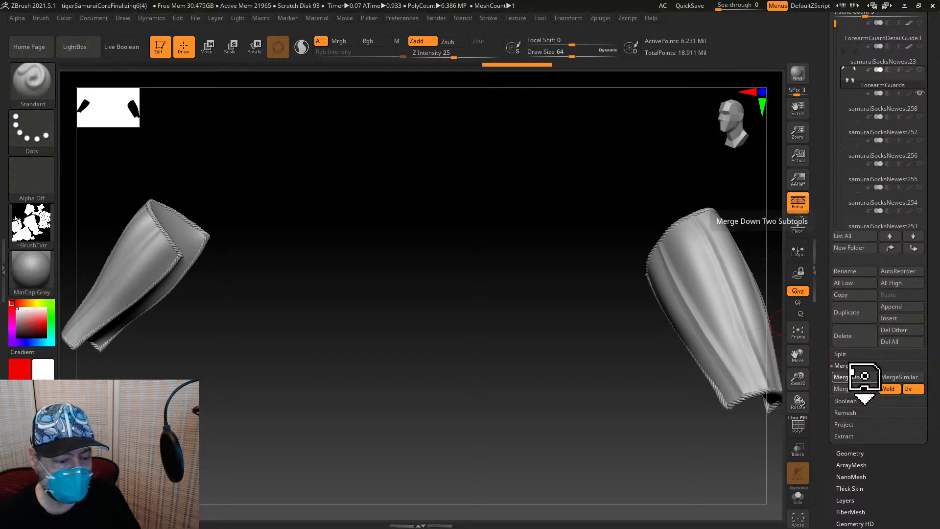
{"action": "left_click", "coordinate": [863, 377]}
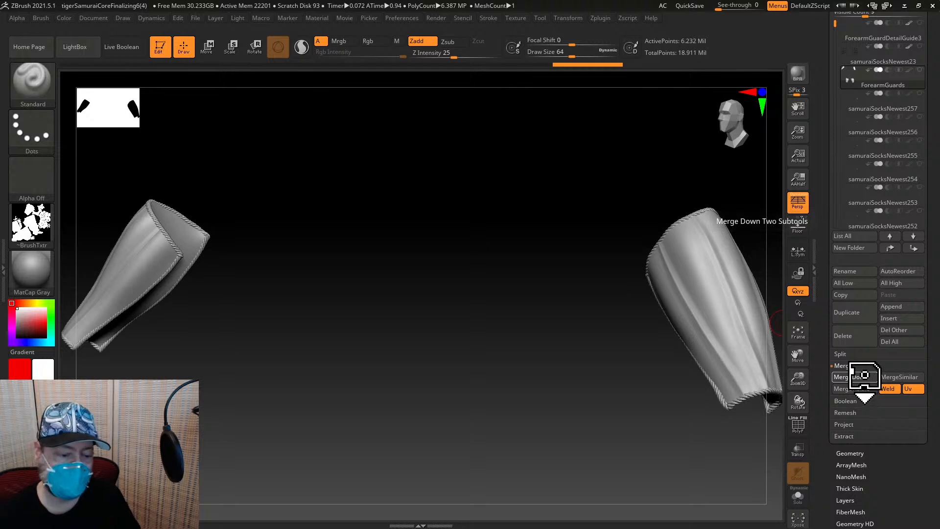
{"action": "left_click", "coordinate": [863, 377]}
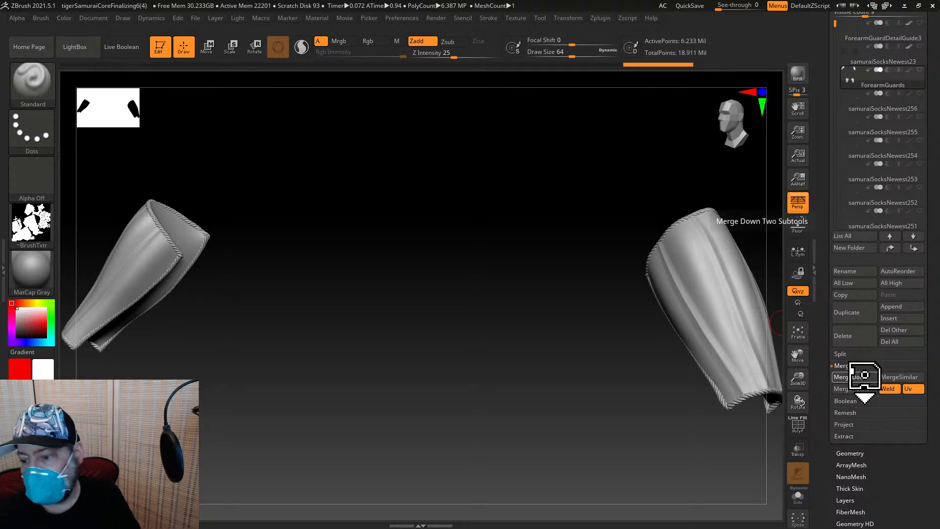
{"action": "left_click", "coordinate": [863, 377]}
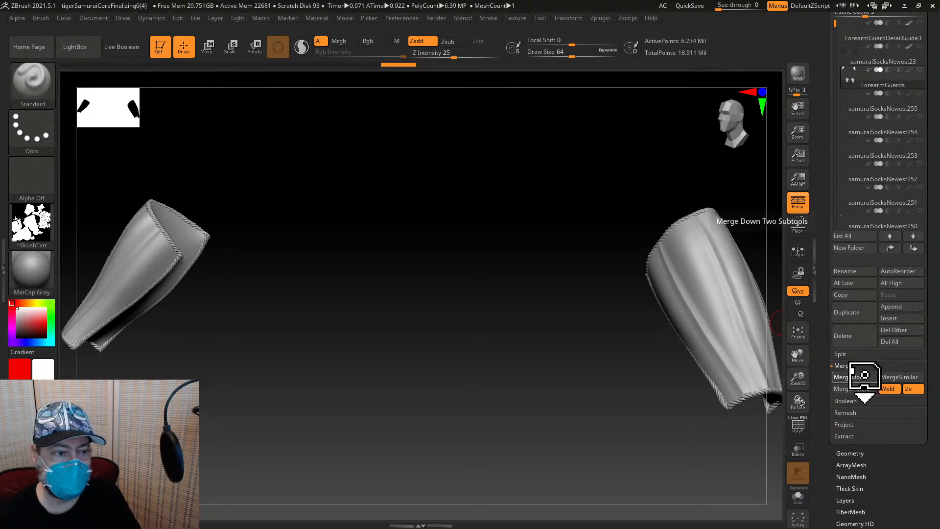
{"action": "left_click", "coordinate": [864, 377]}
{"action": "left_click", "coordinate": [864, 375]}
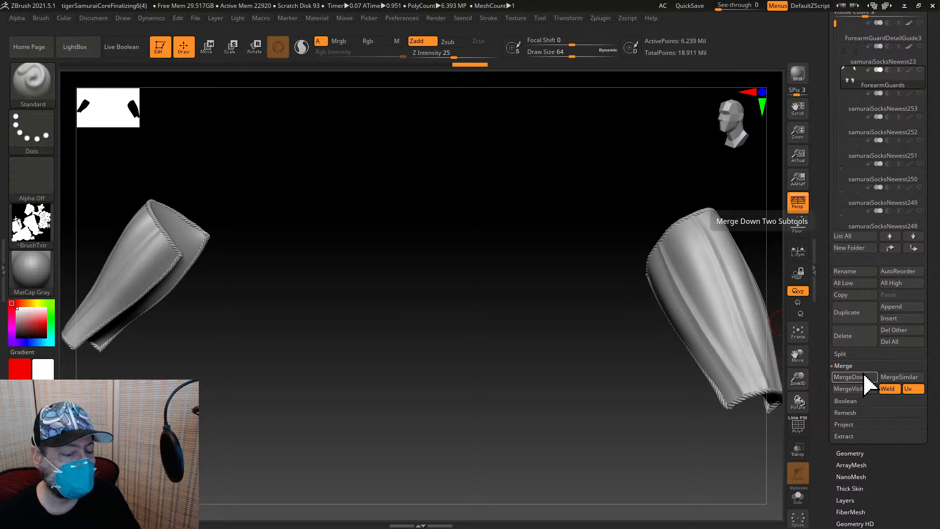
{"action": "left_click", "coordinate": [864, 375]}
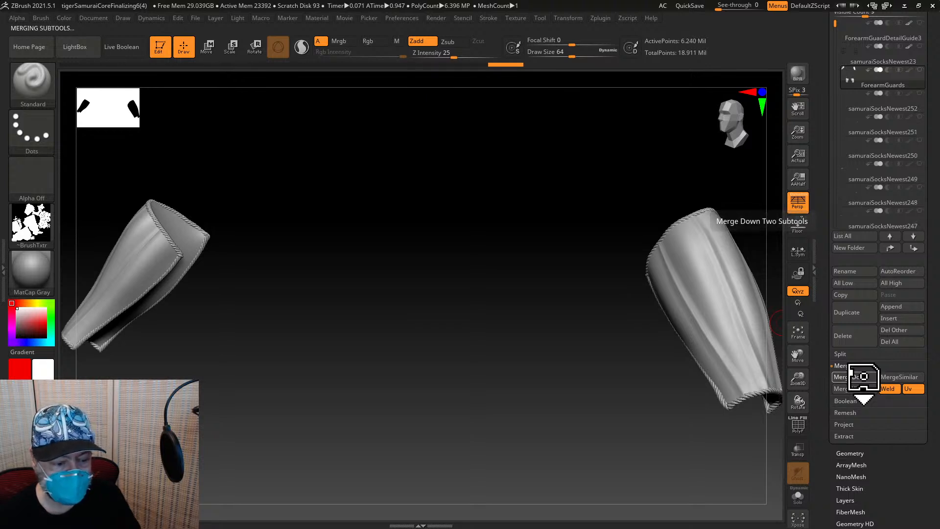
{"action": "left_click", "coordinate": [864, 375]}
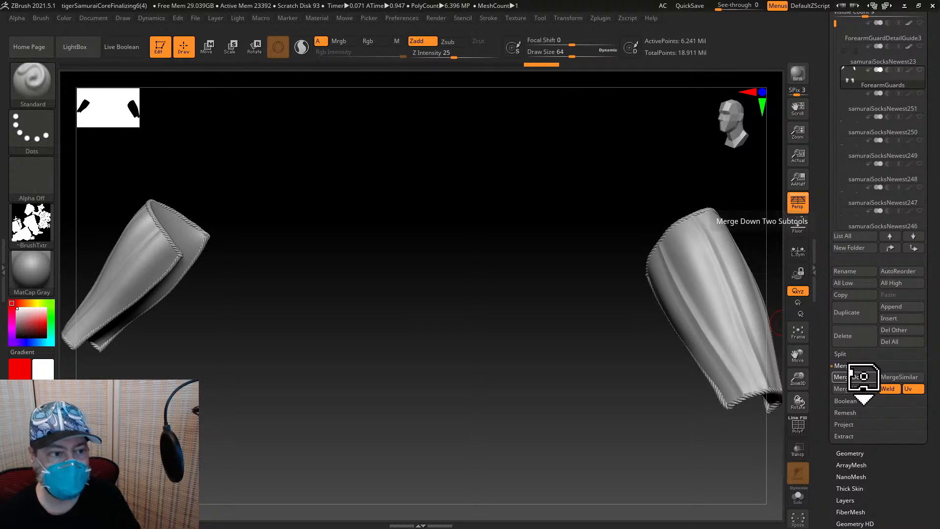
{"action": "left_click", "coordinate": [863, 376]}
{"action": "left_click", "coordinate": [864, 376]}
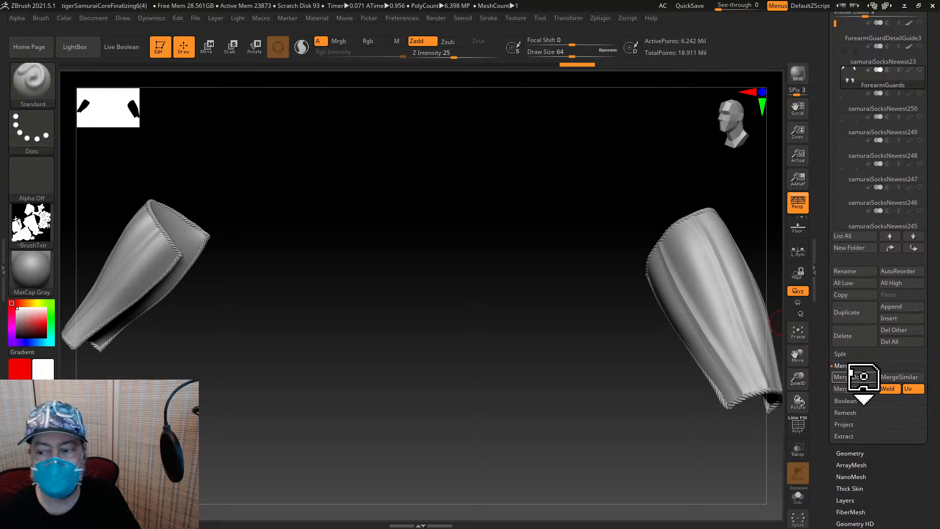
{"action": "left_click", "coordinate": [863, 376]}
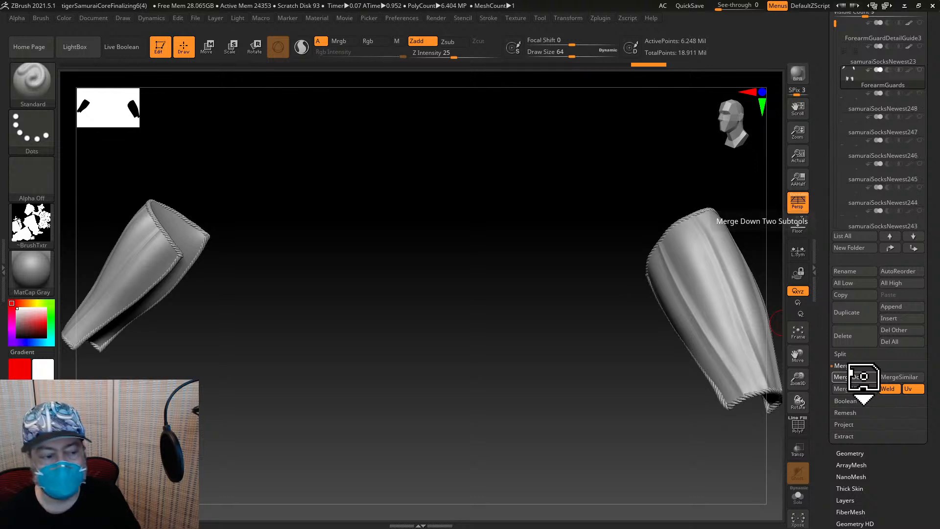
{"action": "left_click", "coordinate": [863, 376]}
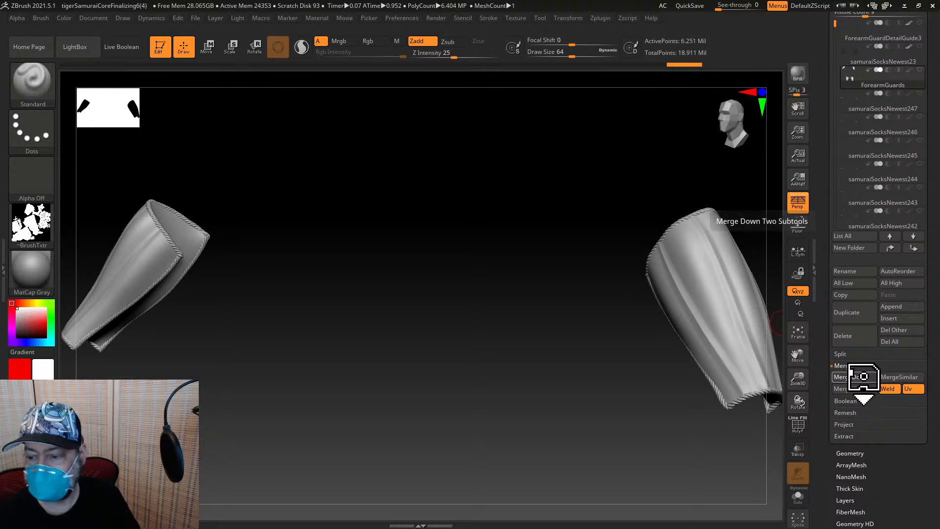
{"action": "left_click", "coordinate": [863, 376]}
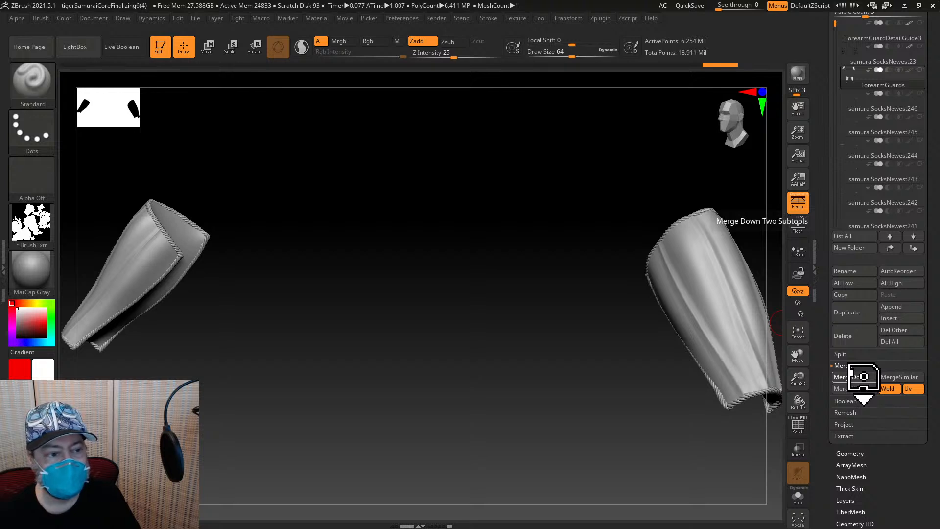
{"action": "left_click", "coordinate": [864, 375]}
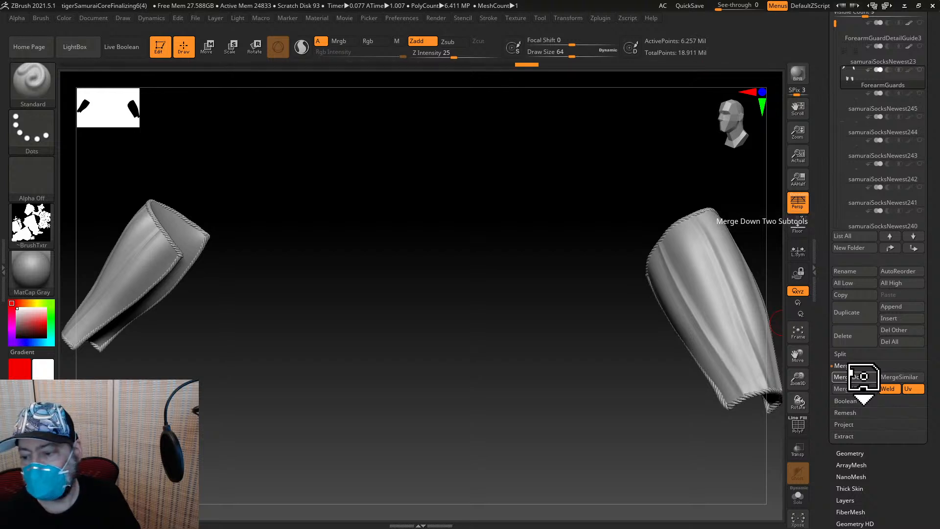
{"action": "left_click", "coordinate": [863, 376]}
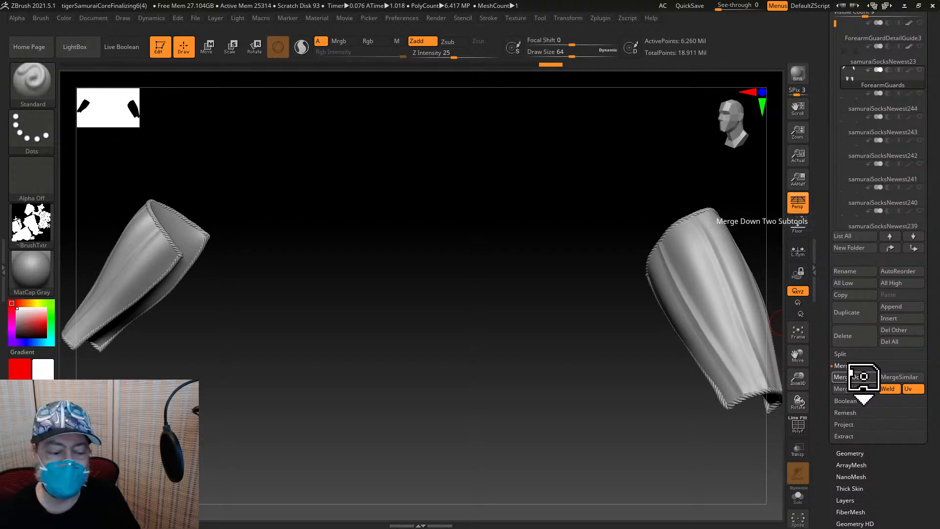
{"action": "left_click", "coordinate": [863, 377]}
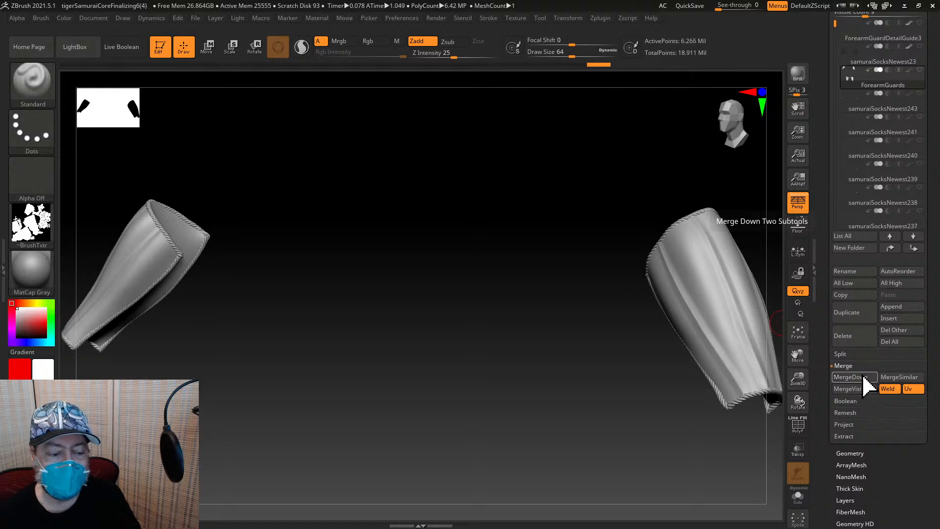
{"action": "left_click", "coordinate": [863, 376]}
{"action": "left_click", "coordinate": [863, 376]}
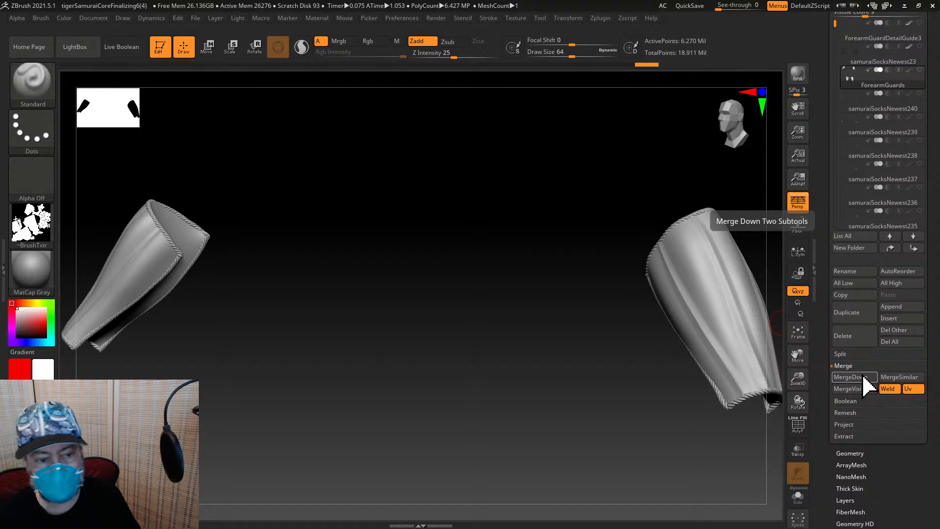
{"action": "left_click", "coordinate": [862, 377]}
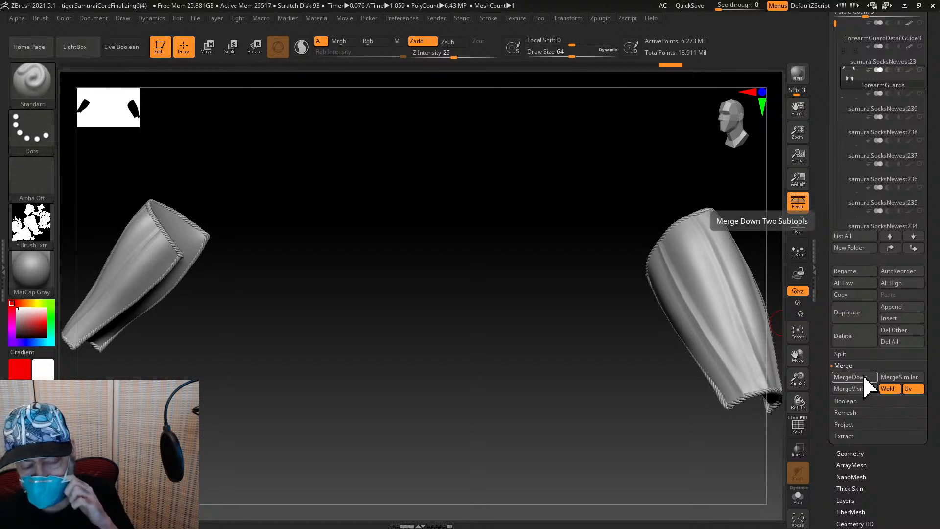
{"action": "left_click", "coordinate": [863, 377]}
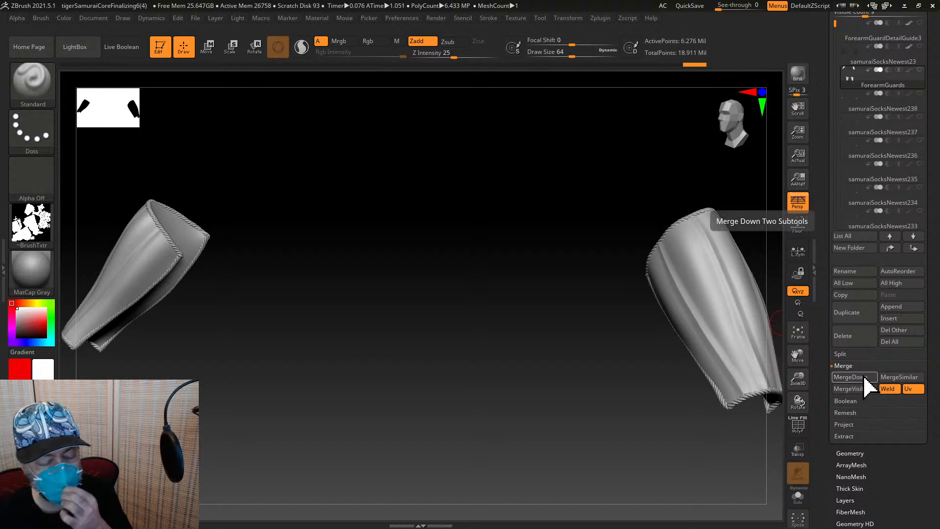
Merge the subtools from samuraiSocksNewest238 through samuraiSocksNewest191 down into ForearmGuards one after another, keeping Weld and Uv on
{"action": "left_click", "coordinate": [863, 377]}
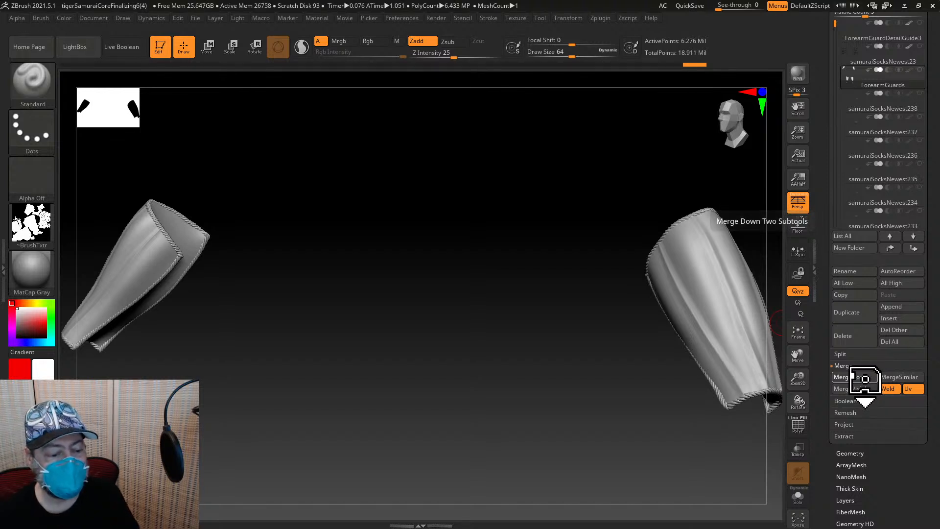
{"action": "left_click", "coordinate": [863, 377]}
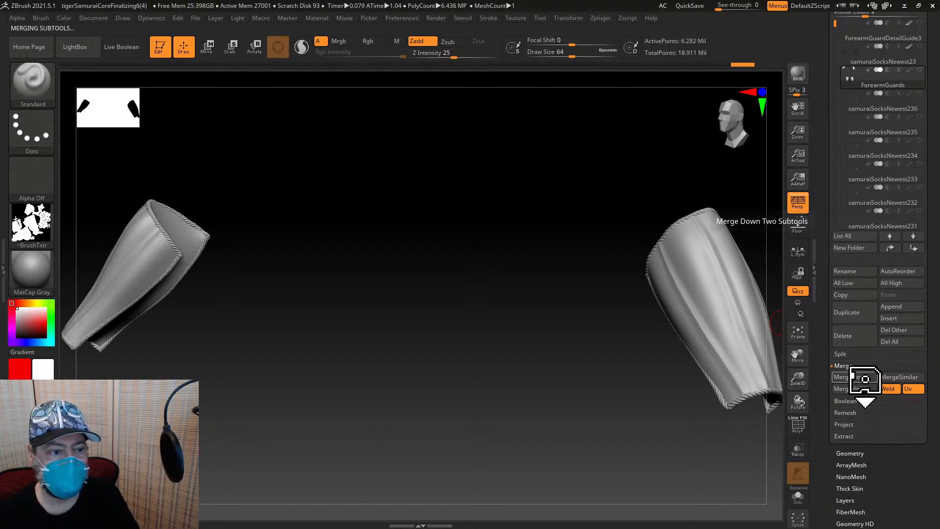
{"action": "left_click", "coordinate": [863, 377]}
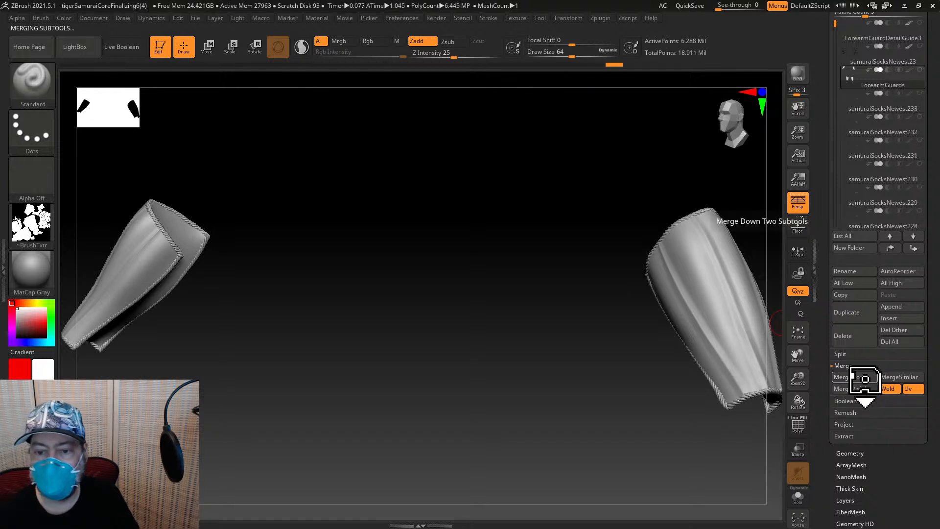
{"action": "left_click", "coordinate": [865, 378]}
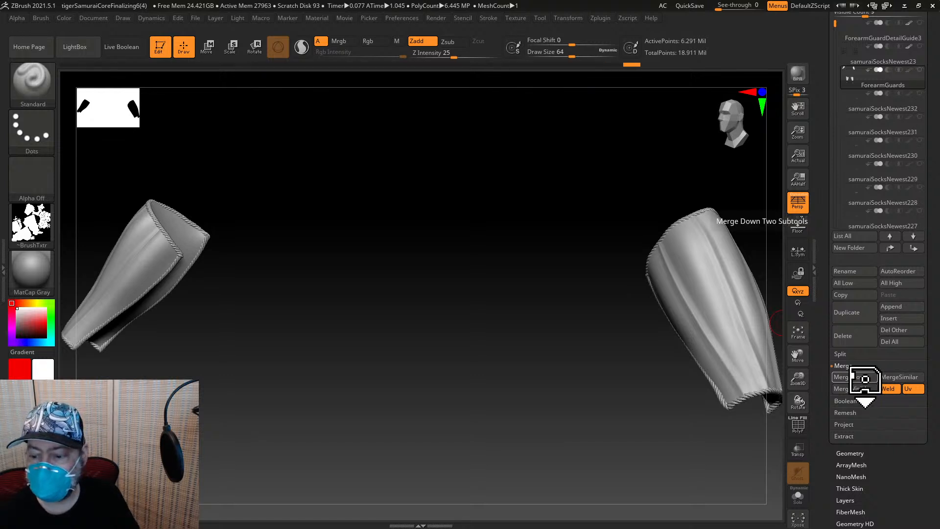
{"action": "left_click", "coordinate": [865, 379]}
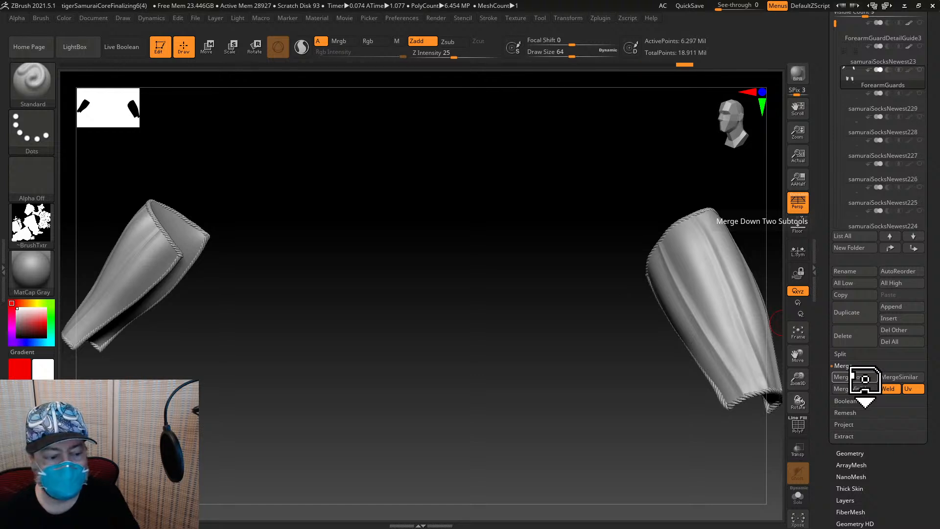
{"action": "left_click", "coordinate": [865, 379]}
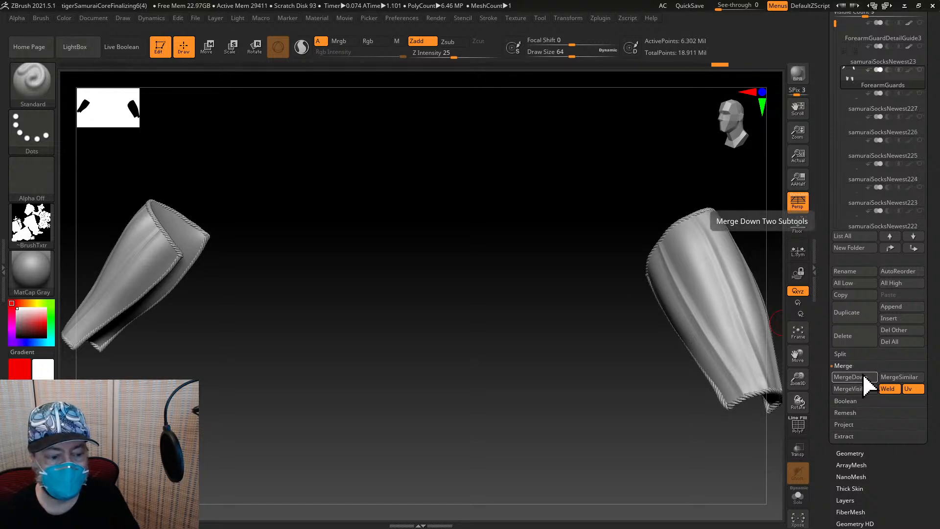
{"action": "left_click", "coordinate": [863, 377]}
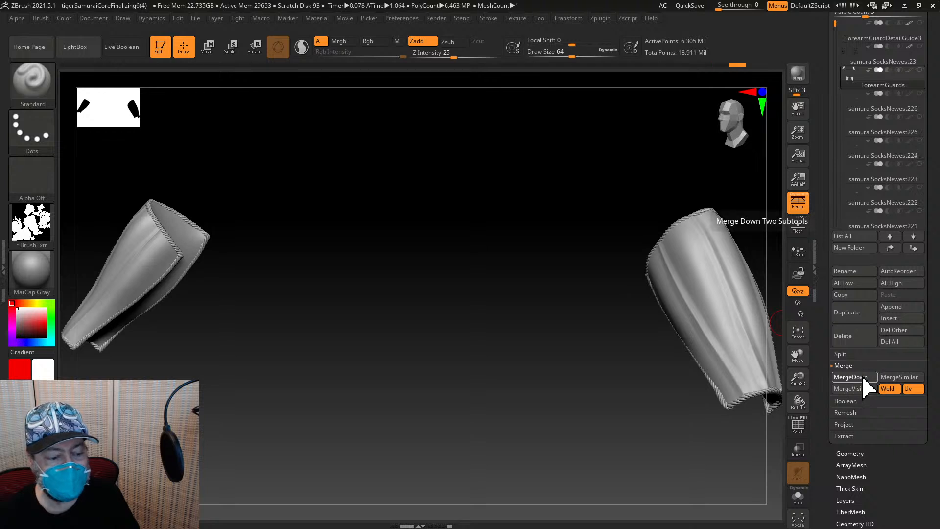
{"action": "left_click", "coordinate": [863, 377]}
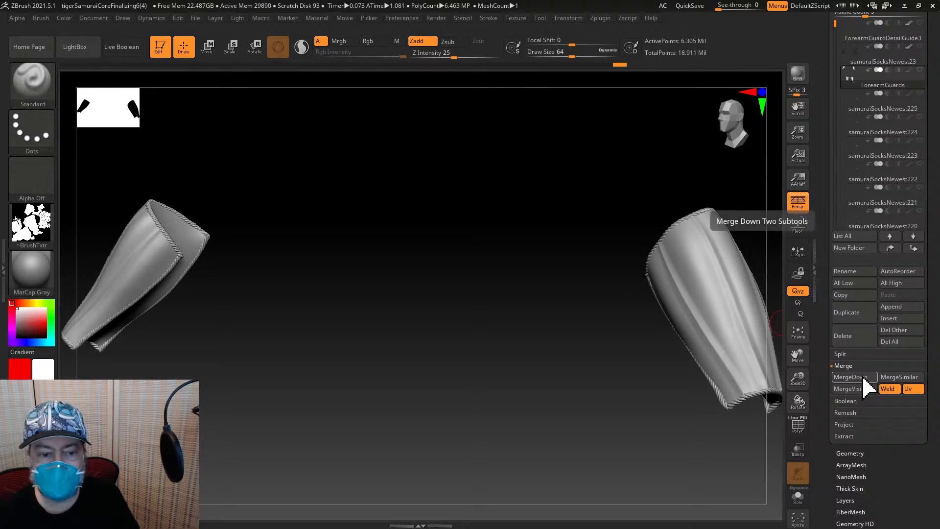
{"action": "left_click", "coordinate": [864, 377]}
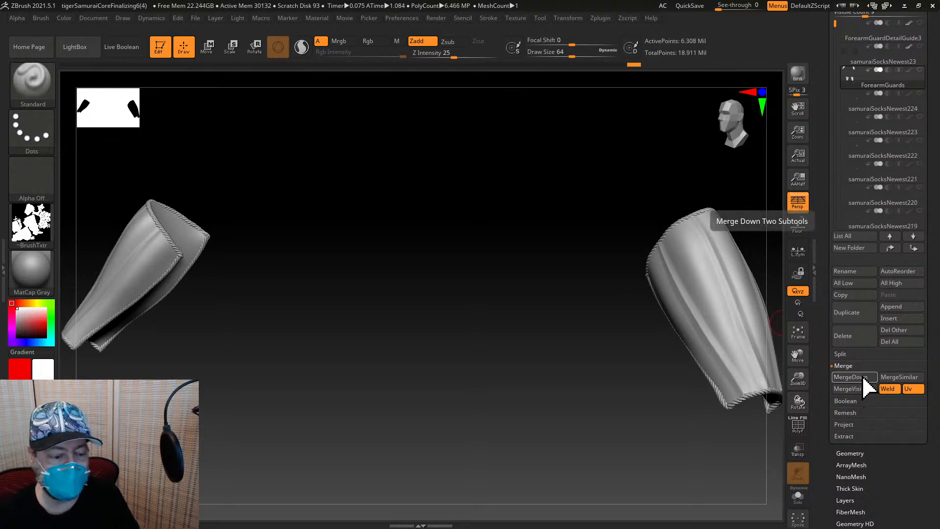
{"action": "left_click", "coordinate": [863, 377]}
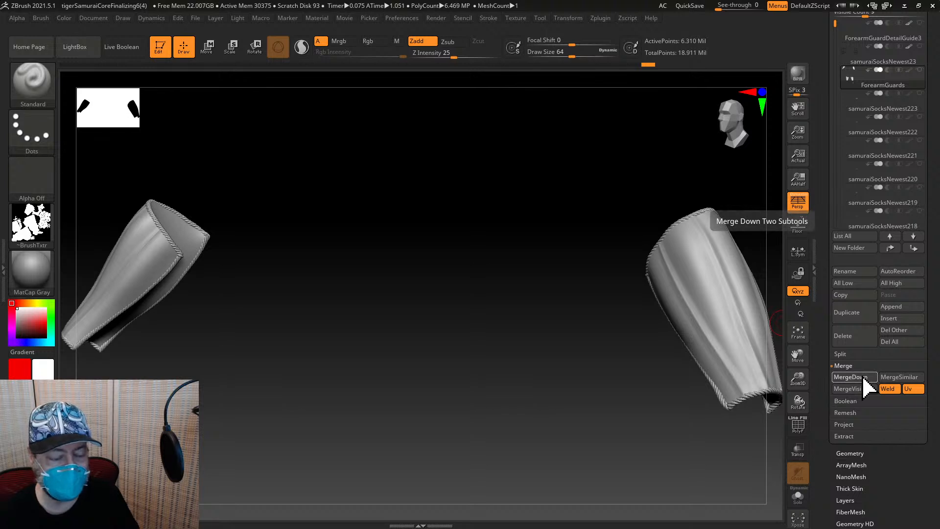
{"action": "left_click", "coordinate": [863, 377]}
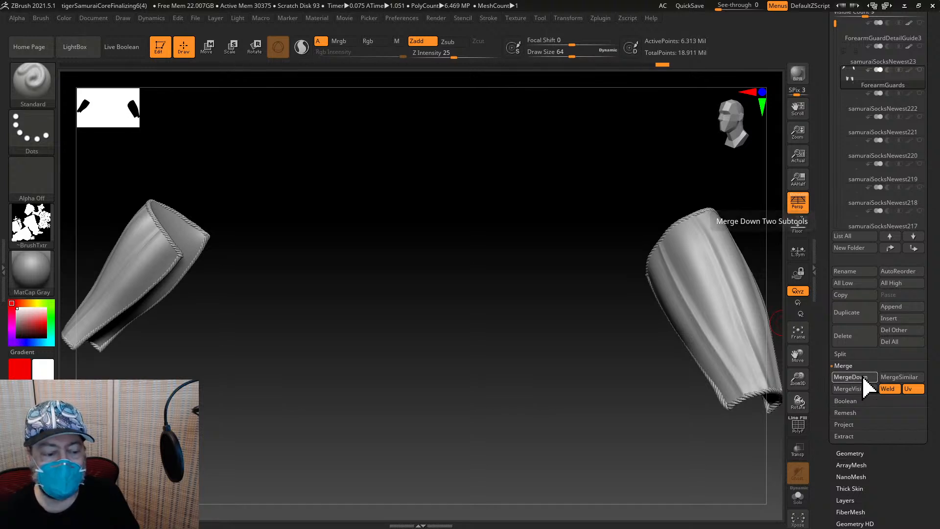
{"action": "left_click", "coordinate": [863, 377]}
{"action": "left_click", "coordinate": [863, 377]}
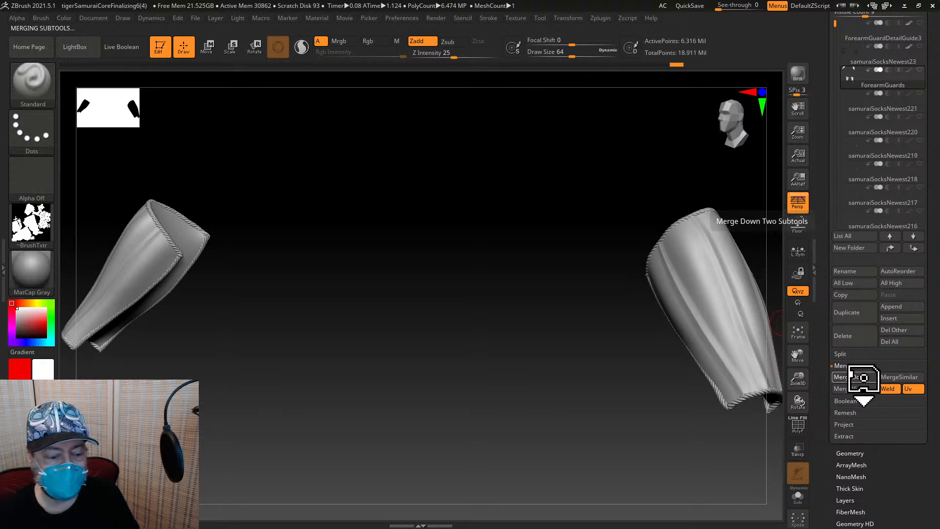
{"action": "left_click", "coordinate": [864, 377]}
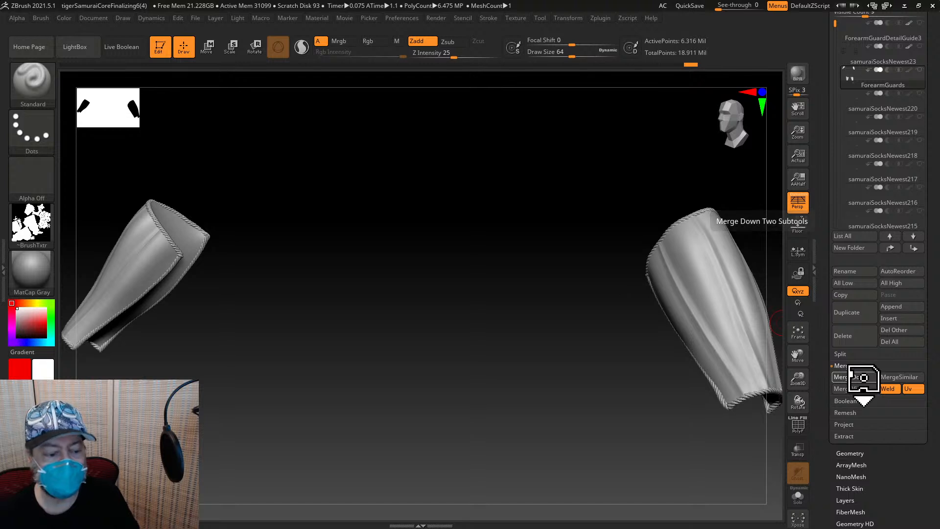
{"action": "left_click", "coordinate": [864, 377]}
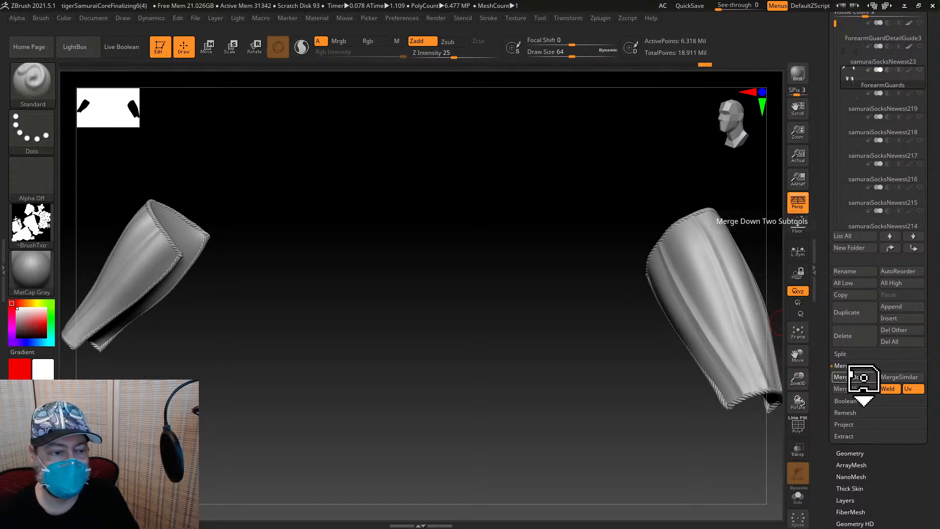
{"action": "left_click", "coordinate": [863, 376]}
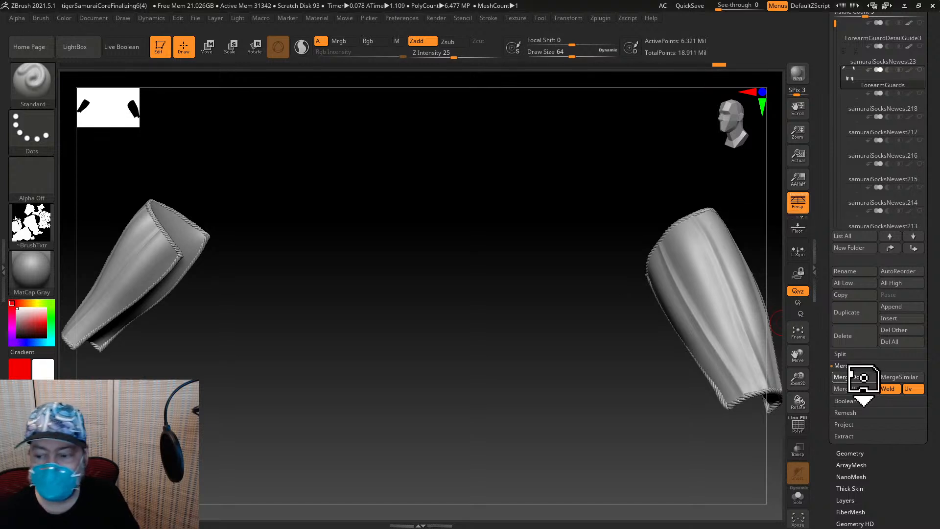
{"action": "left_click", "coordinate": [864, 377]}
{"action": "left_click", "coordinate": [863, 376]}
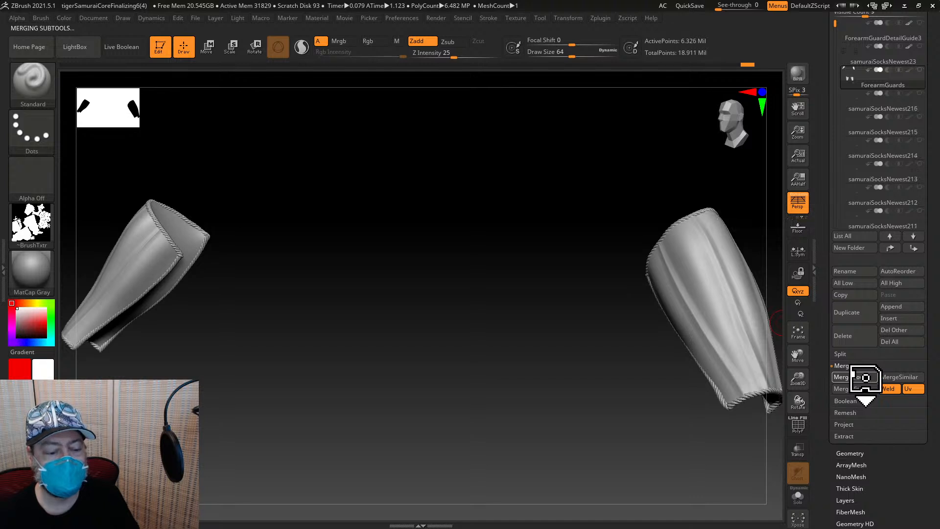
{"action": "left_click", "coordinate": [864, 377]}
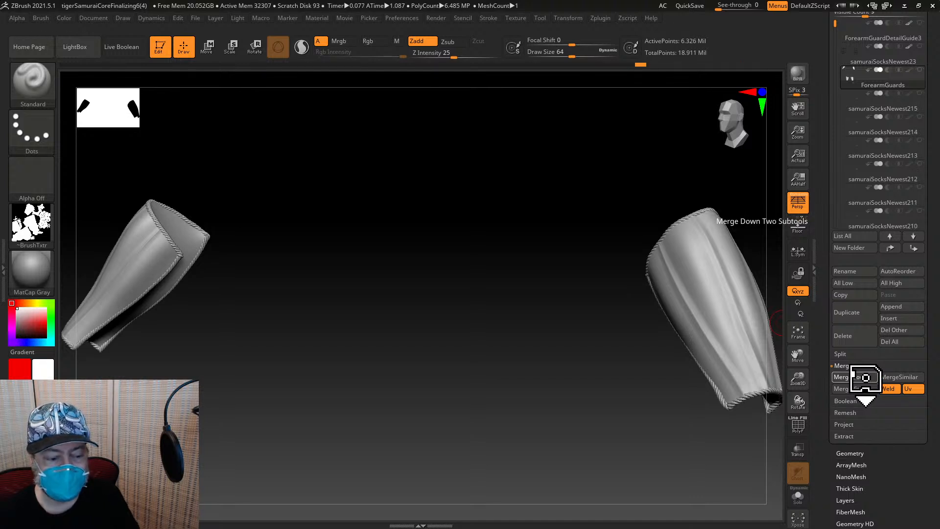
{"action": "left_click", "coordinate": [863, 377]}
{"action": "left_click", "coordinate": [863, 377]}
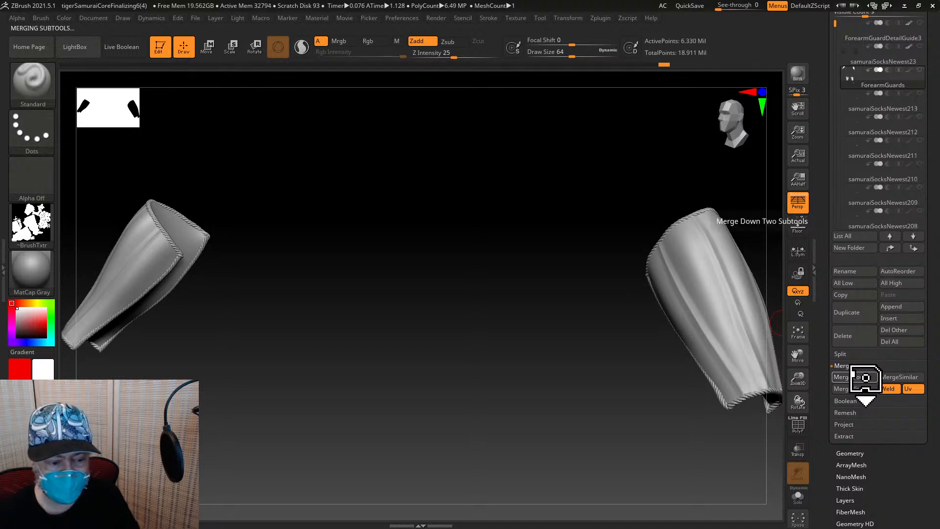
{"action": "left_click", "coordinate": [864, 377]}
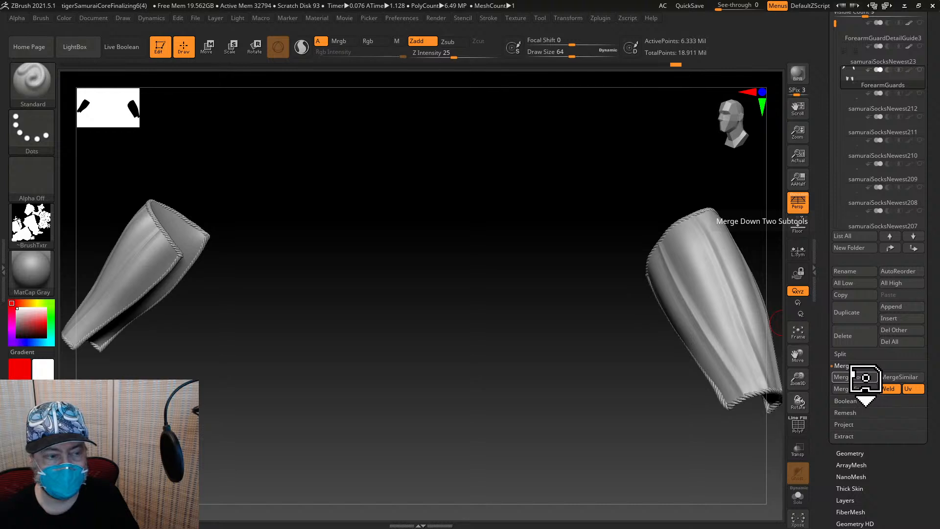
{"action": "left_click", "coordinate": [864, 376]}
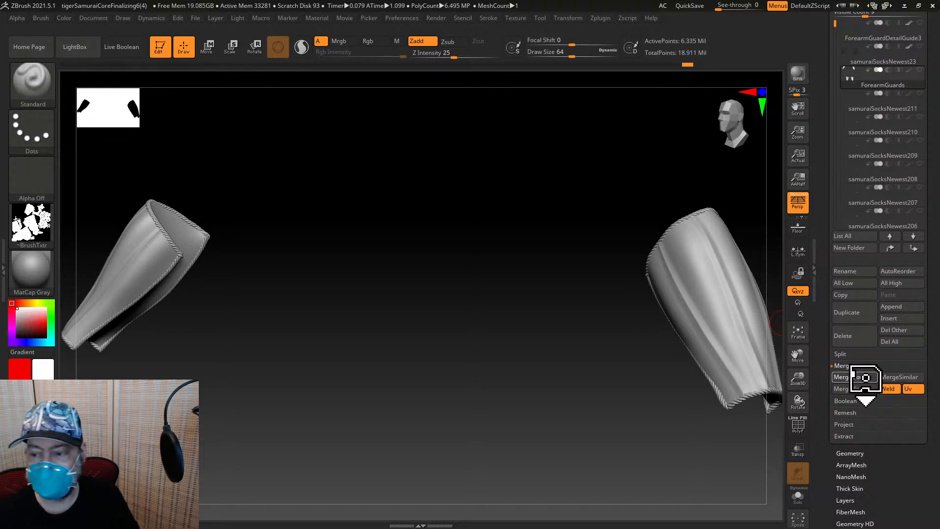
{"action": "left_click", "coordinate": [864, 377]}
{"action": "left_click", "coordinate": [863, 377]}
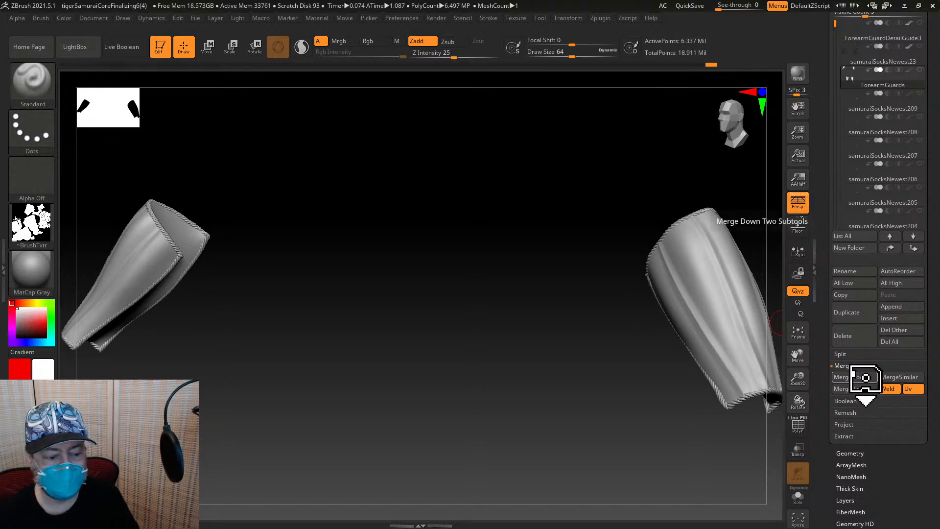
{"action": "left_click", "coordinate": [864, 377]}
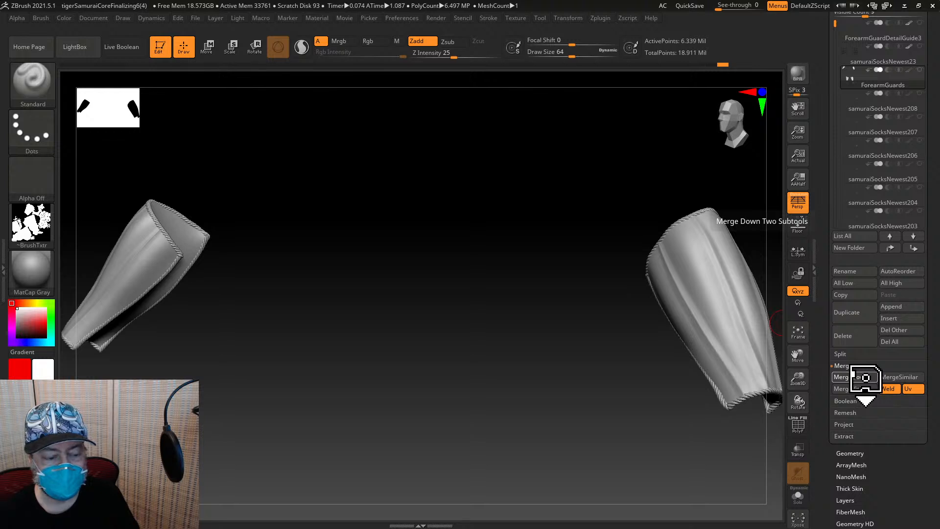
{"action": "left_click", "coordinate": [864, 377]}
{"action": "left_click", "coordinate": [864, 377]}
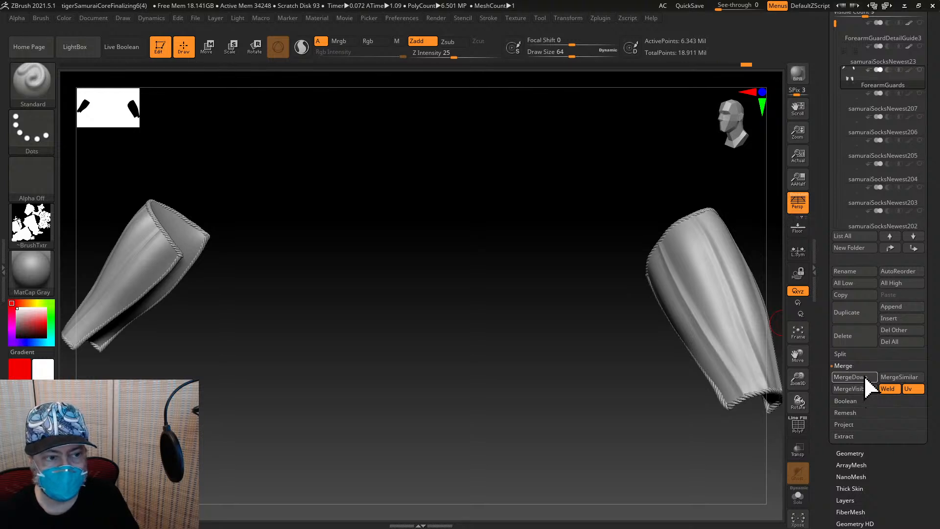
{"action": "left_click", "coordinate": [864, 376]}
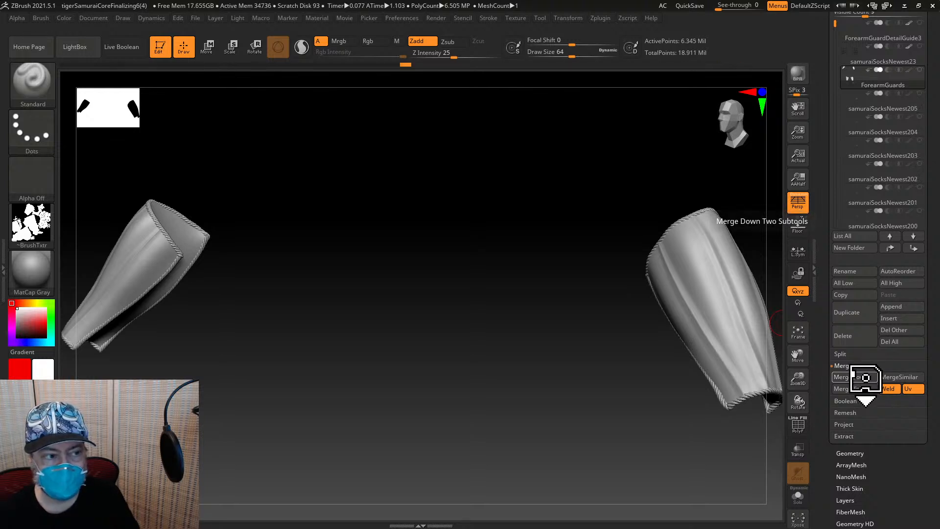
{"action": "left_click", "coordinate": [864, 377]}
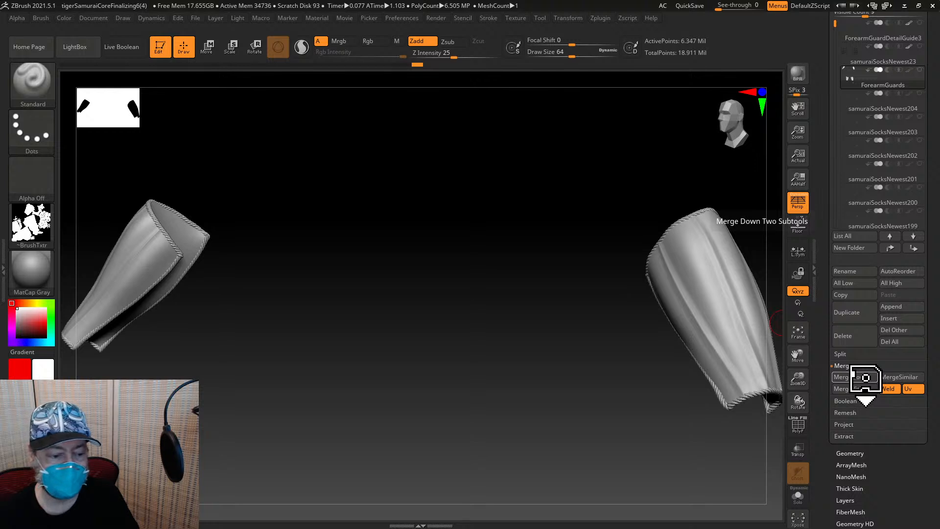
{"action": "left_click", "coordinate": [864, 377]}
{"action": "left_click", "coordinate": [864, 376]}
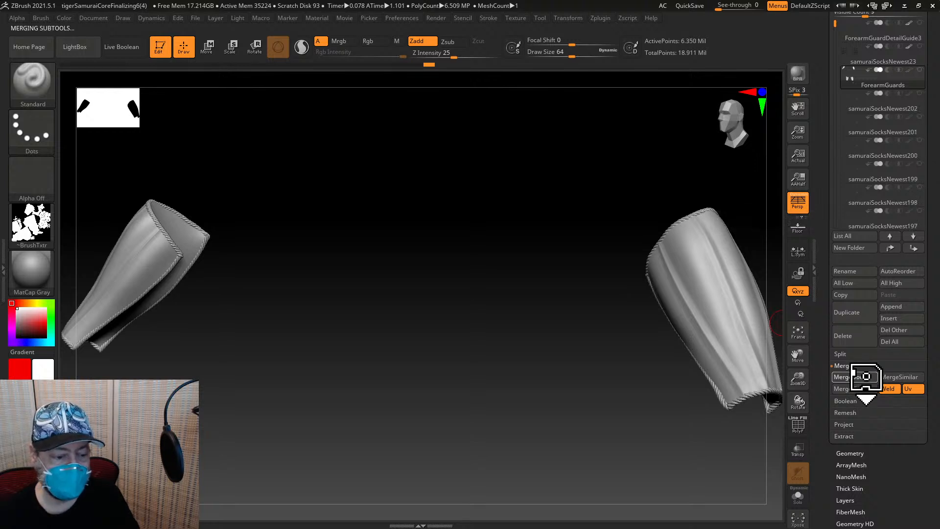
{"action": "left_click", "coordinate": [864, 376]}
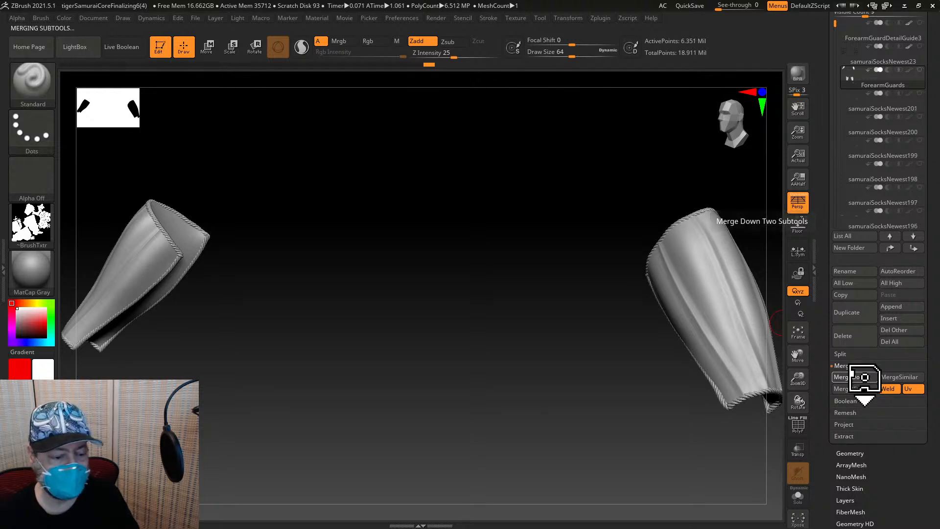
{"action": "left_click", "coordinate": [864, 376]}
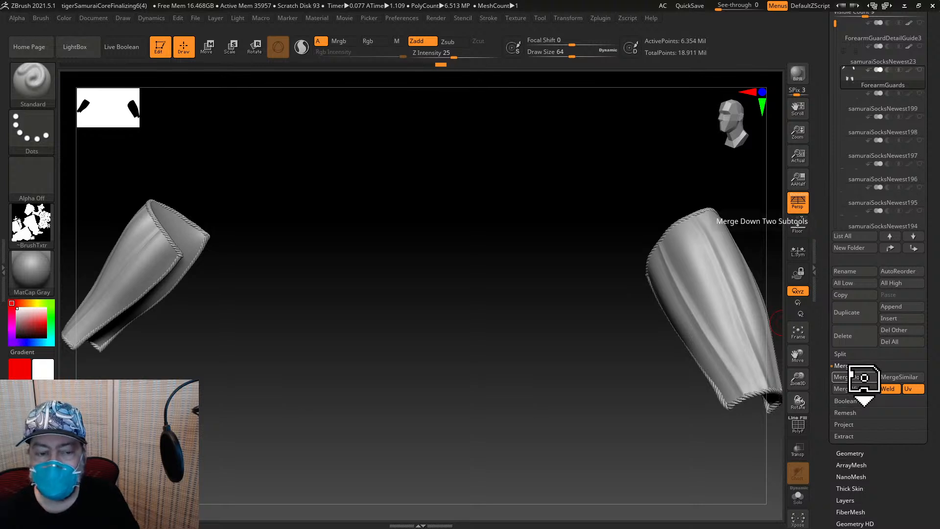
{"action": "left_click", "coordinate": [864, 377]}
{"action": "left_click", "coordinate": [864, 377]}
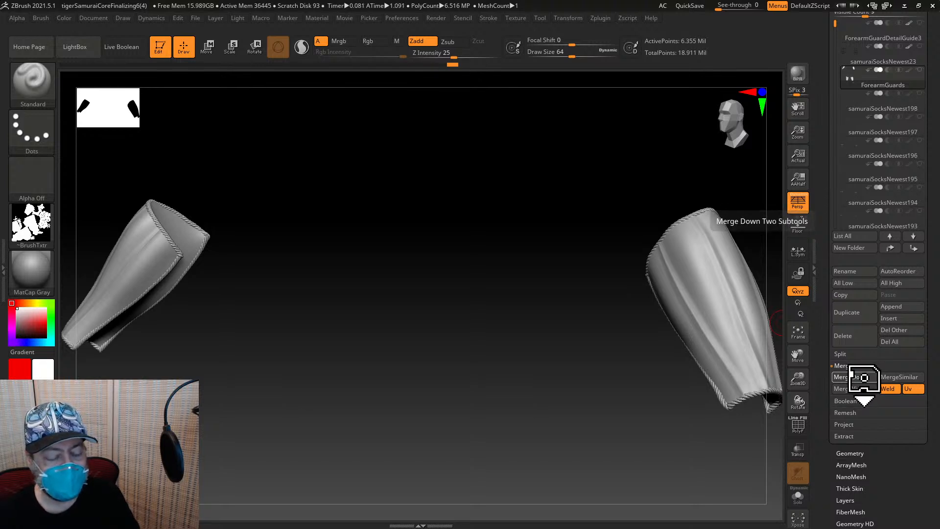
{"action": "left_click", "coordinate": [862, 377]}
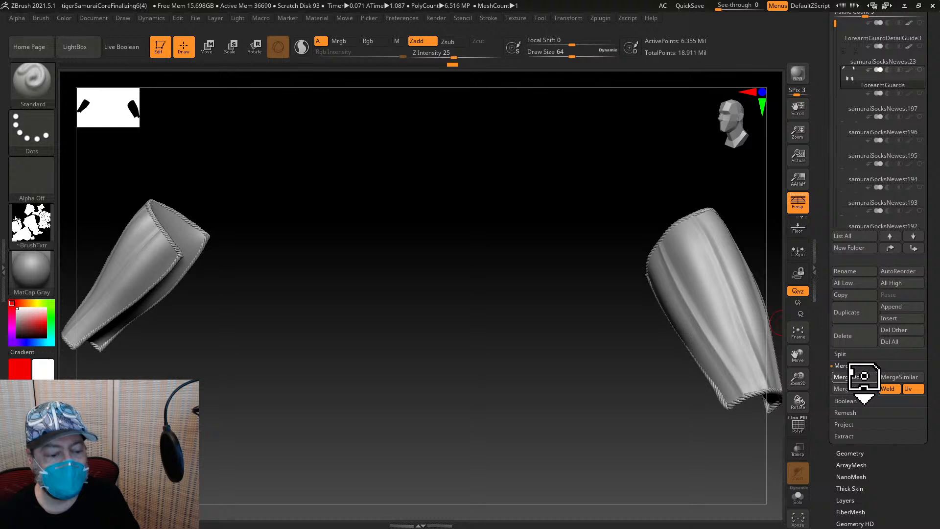
{"action": "left_click", "coordinate": [861, 377]}
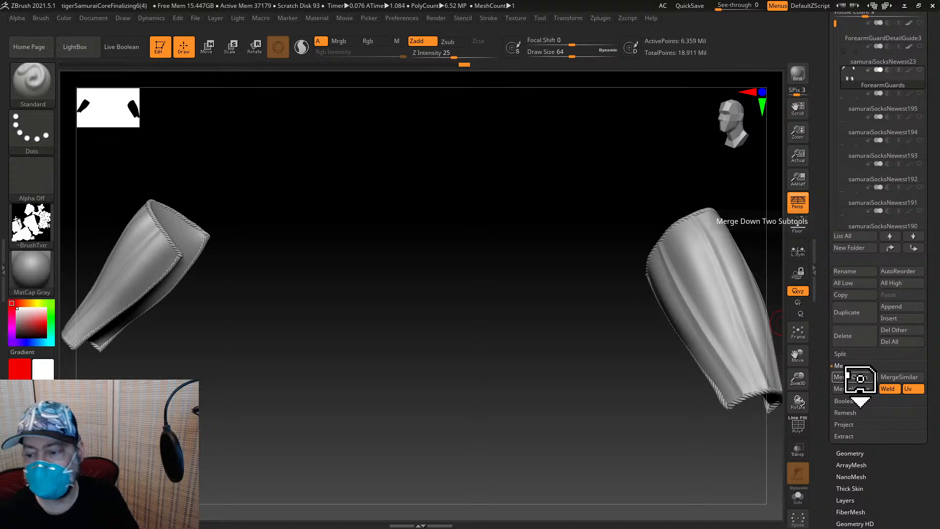
{"action": "left_click", "coordinate": [861, 377]}
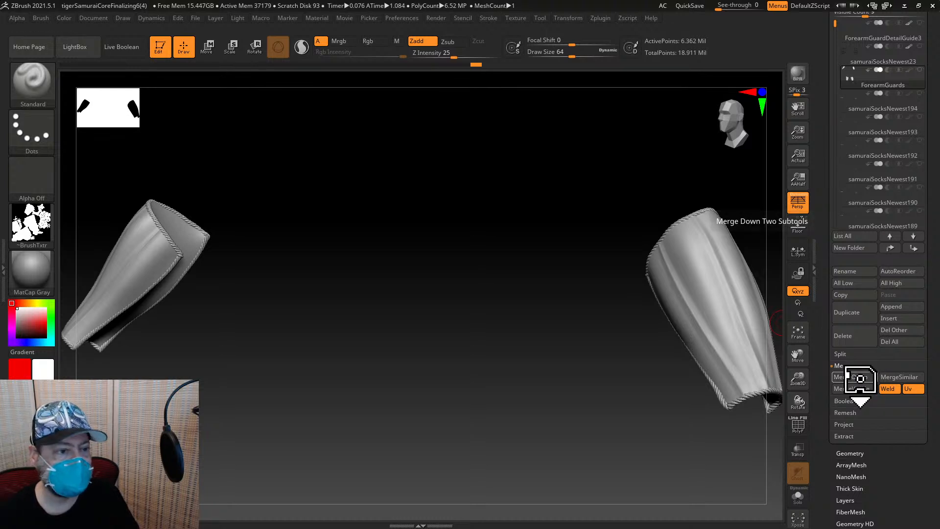
{"action": "left_click", "coordinate": [861, 377]}
{"action": "left_click", "coordinate": [861, 377]}
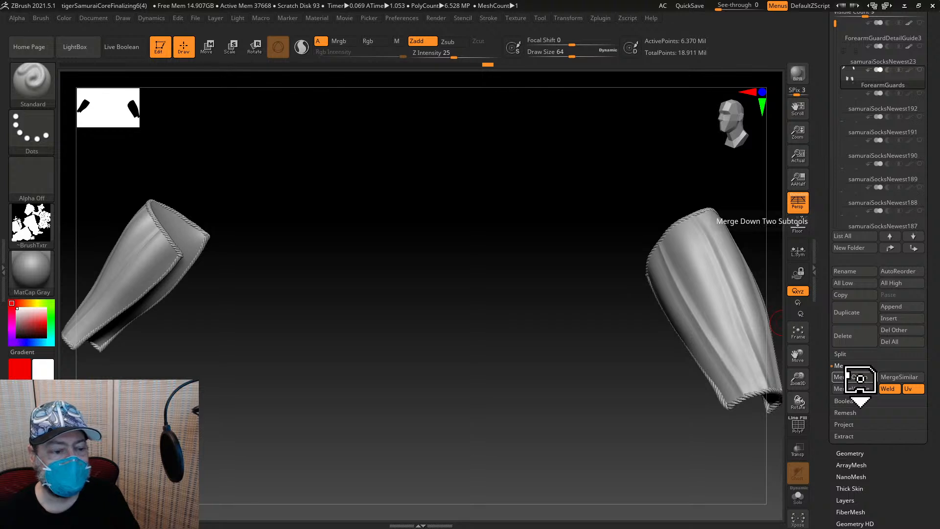
{"action": "left_click", "coordinate": [860, 377]}
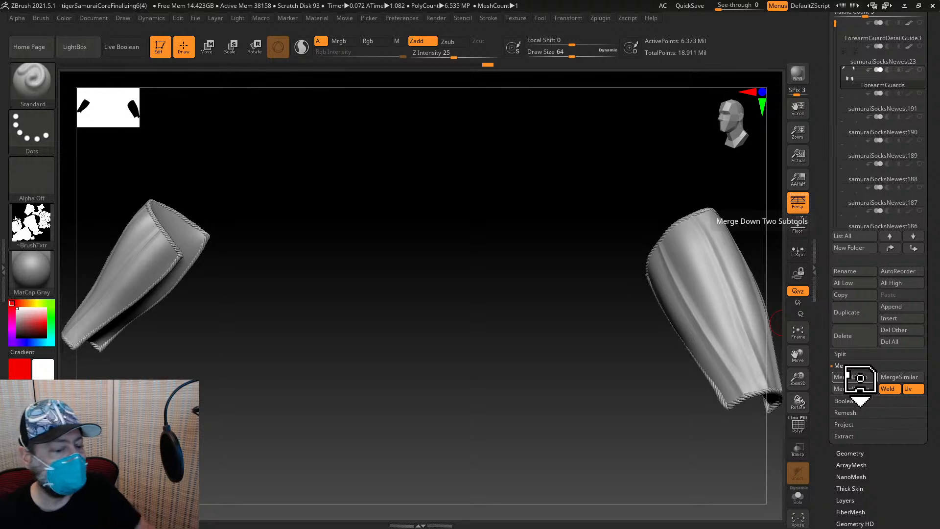
{"action": "left_click", "coordinate": [854, 377]}
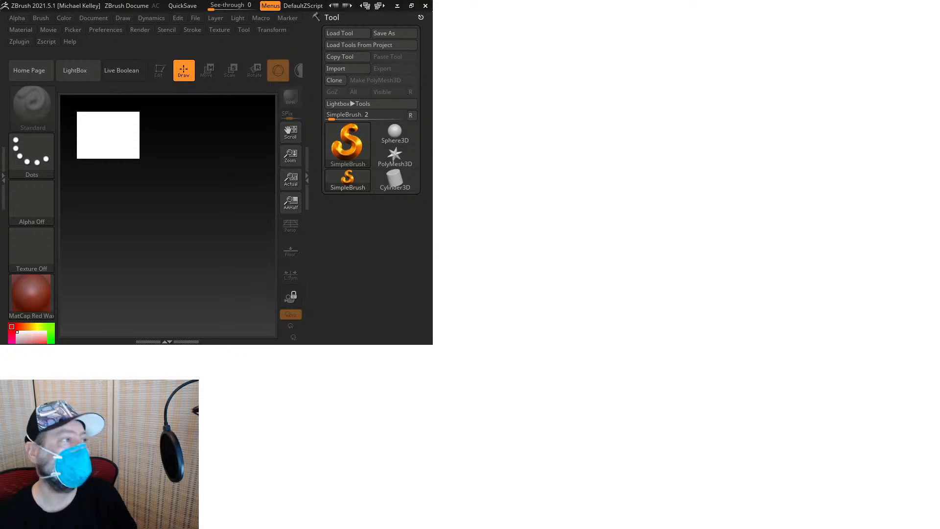
Maximize the restarted program window and load the tigerSamuraiCoreFinalizing6(4).zpr project from the recent files
{"action": "left_click", "coordinate": [410, 6]}
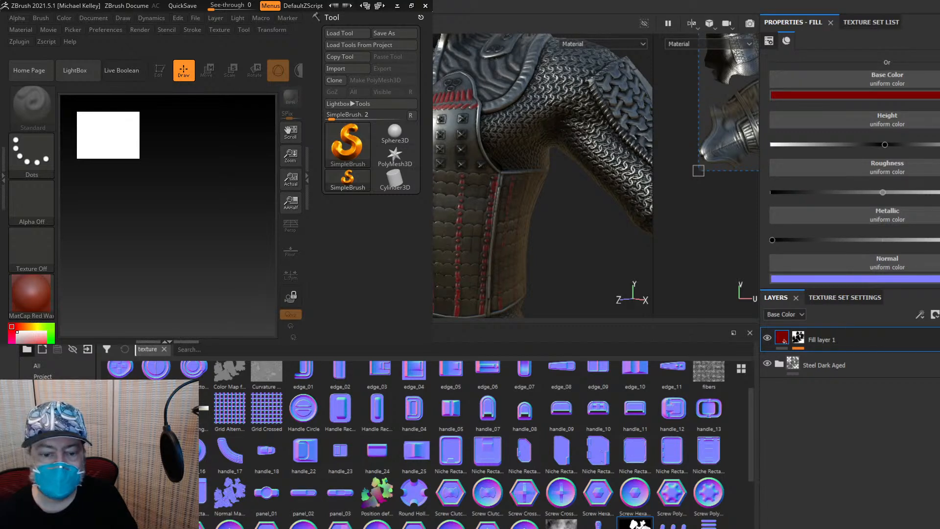
{"action": "left_click", "coordinate": [411, 6]}
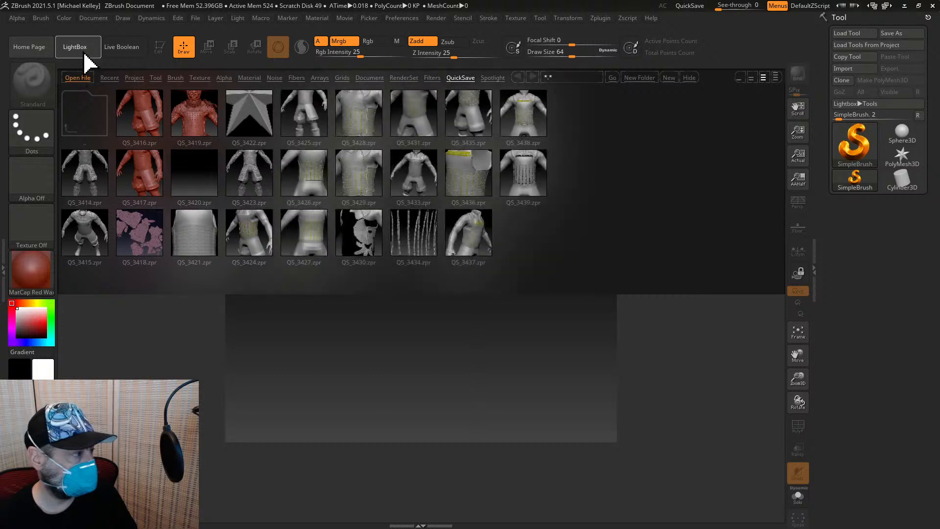
{"action": "left_click", "coordinate": [85, 54]}
{"action": "left_click", "coordinate": [71, 52]}
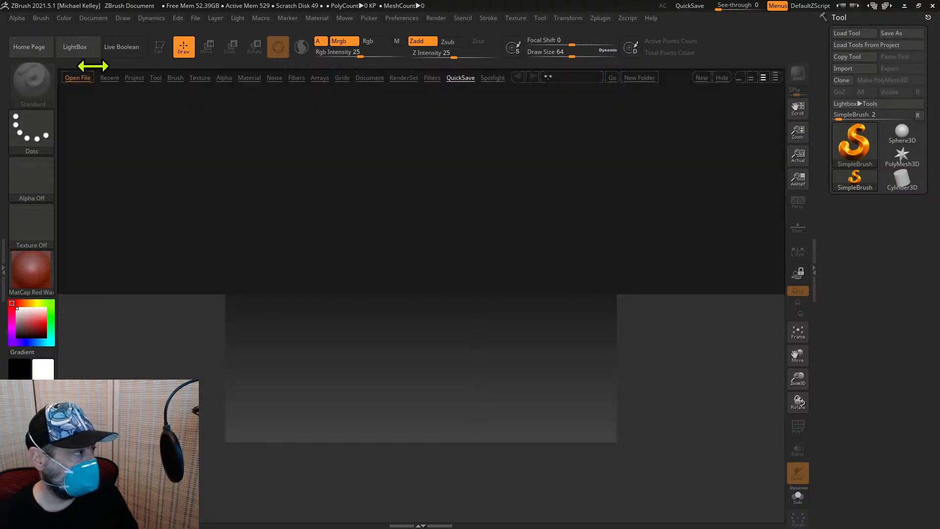
{"action": "left_click", "coordinate": [109, 78]}
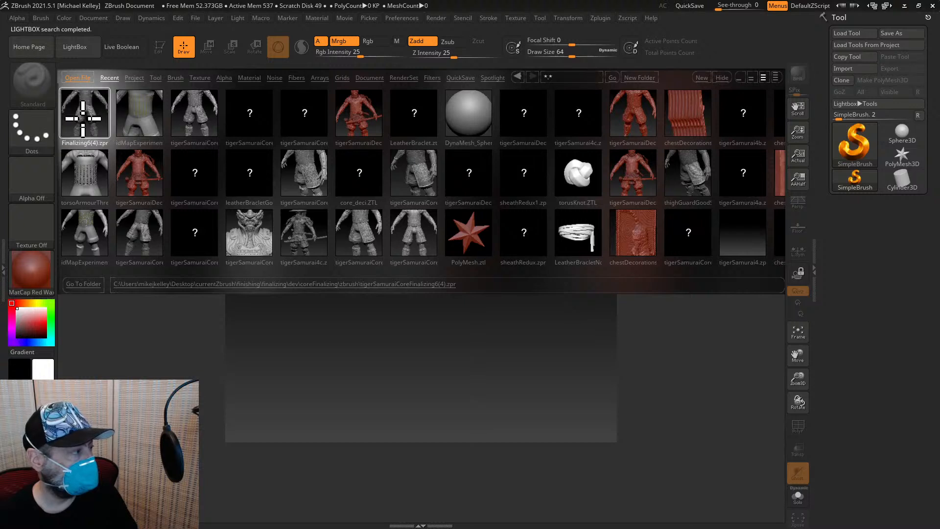
{"action": "double_click", "coordinate": [84, 125]}
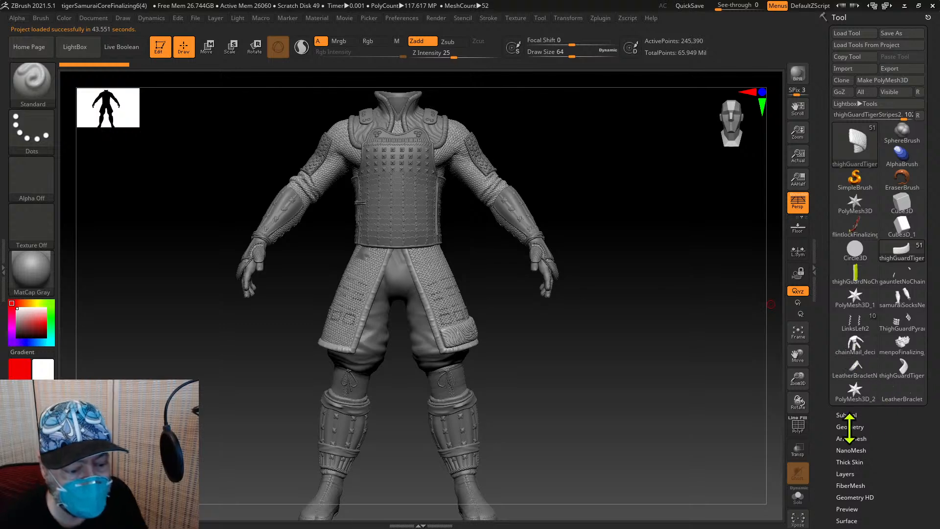
Show the project's subtool list and select samuraiSocksNewest1, followed by the ForearmGuards subtool
{"action": "left_click", "coordinate": [847, 415]}
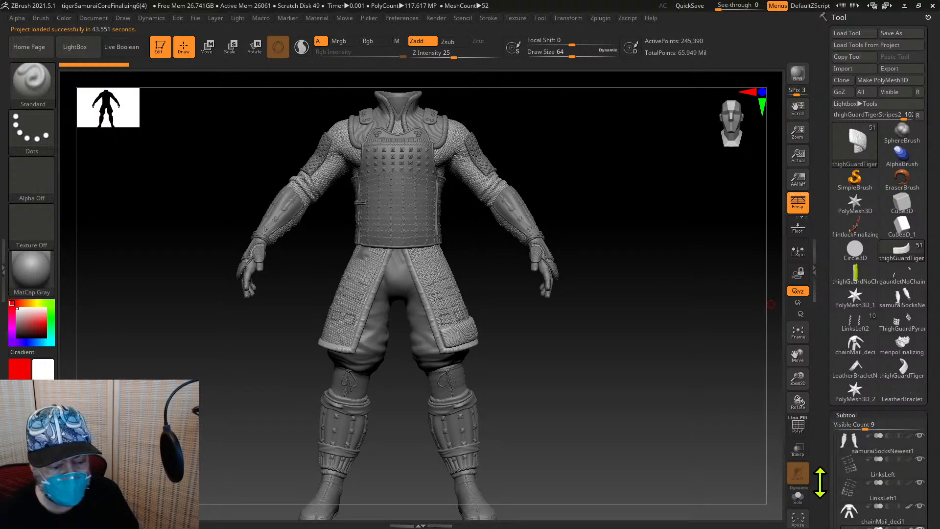
{"action": "left_click_drag", "start_coordinate": [817, 485], "coordinate": [818, 409]}
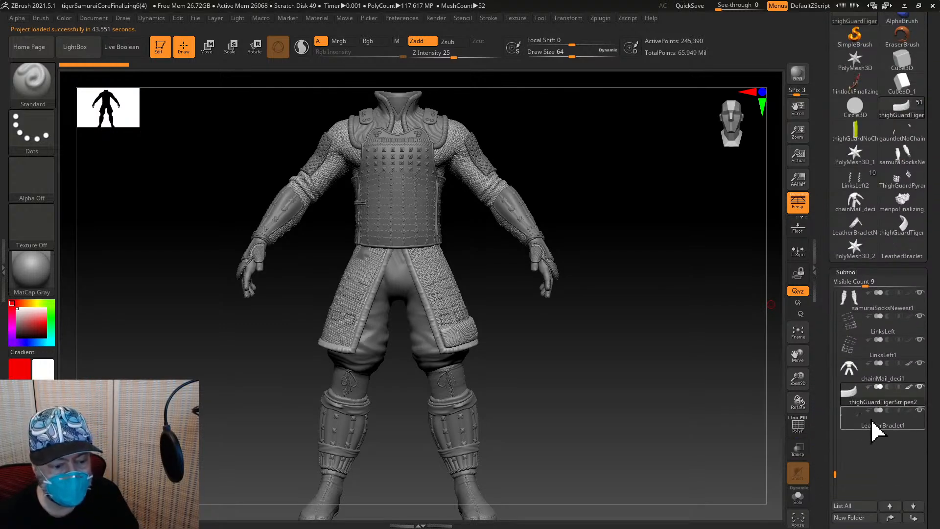
{"action": "left_click", "coordinate": [872, 309]}
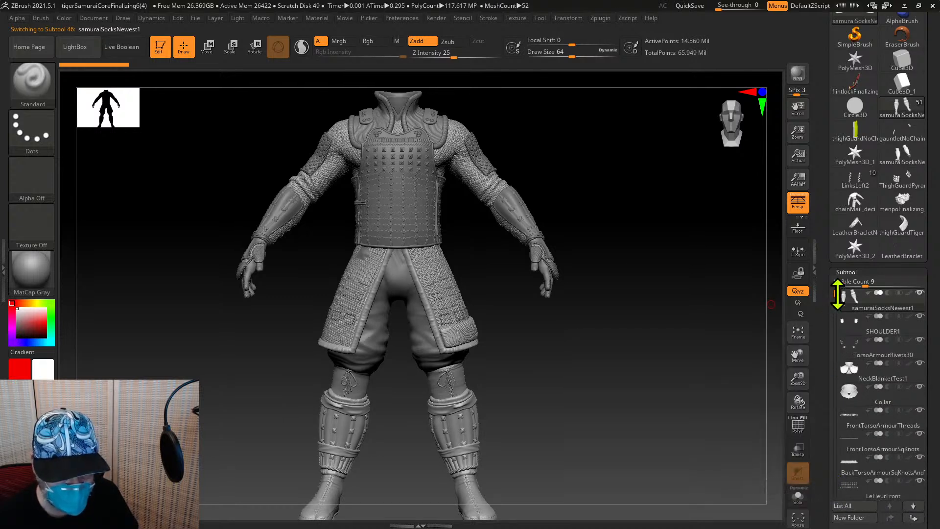
{"action": "left_click_drag", "start_coordinate": [838, 293], "coordinate": [828, 384]}
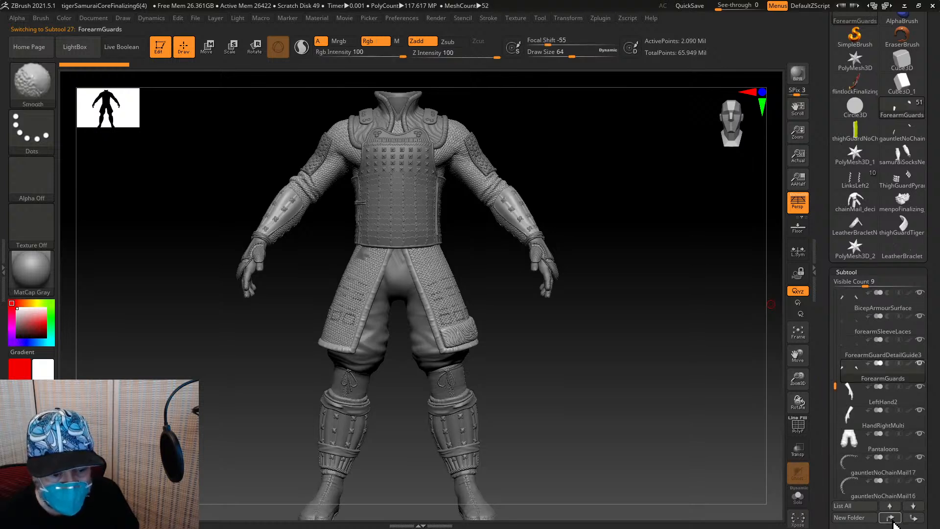
Move the ForearmGuards and ForearmGuardDetailGuide3 subtools to the top of the subtool list
{"action": "left_click", "coordinate": [892, 518], "text": "shift"}
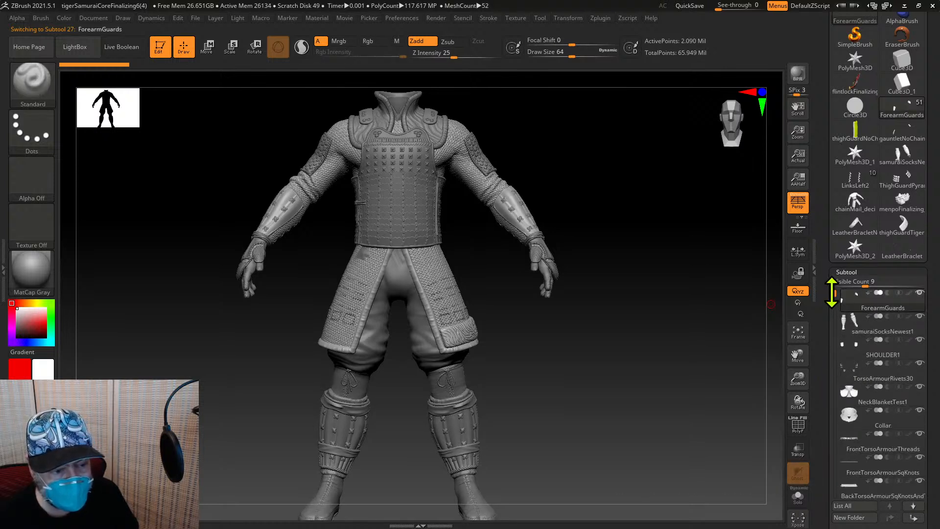
{"action": "left_click_drag", "start_coordinate": [831, 294], "coordinate": [834, 388]}
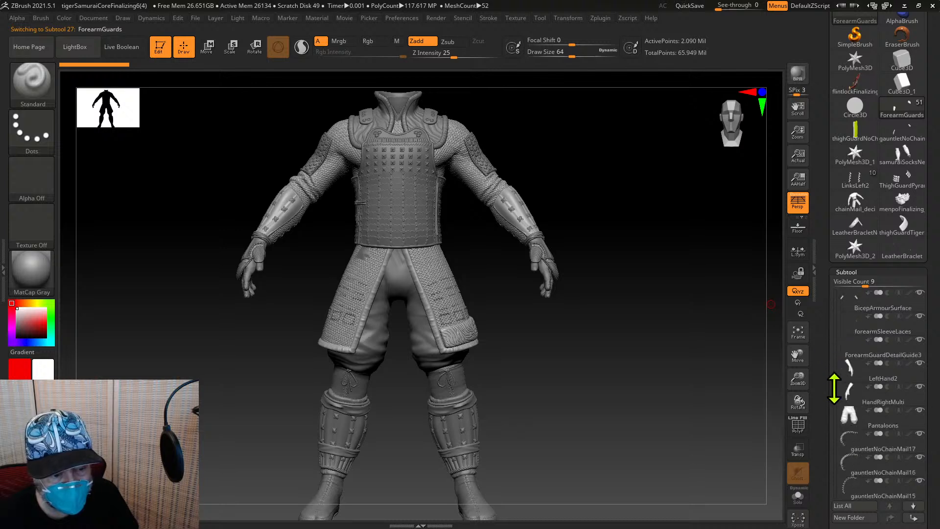
{"action": "left_click", "coordinate": [869, 354]}
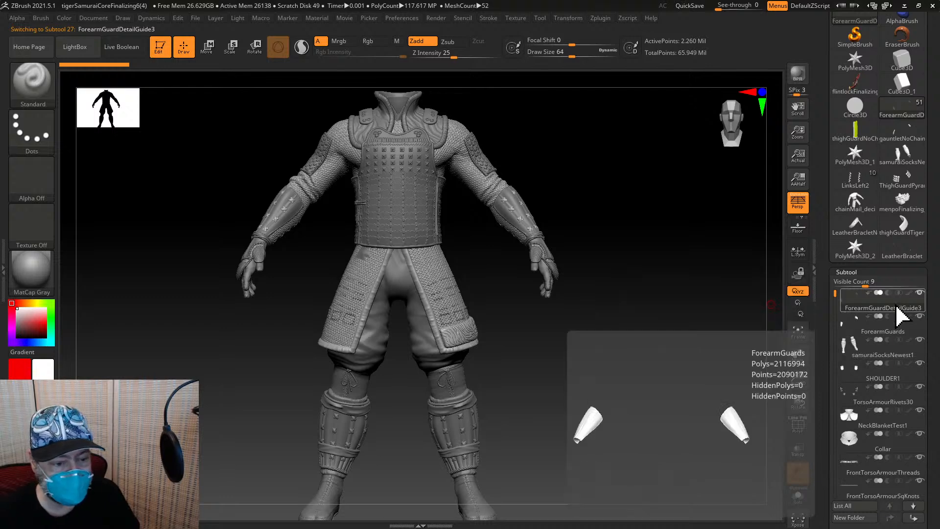
Hide all subtools except ForearmGuardDetailGuide3, ForearmGuards and samuraiSocksNewest1
{"action": "key", "text": "shift"}
{"action": "left_click", "coordinate": [919, 293], "text": "shift"}
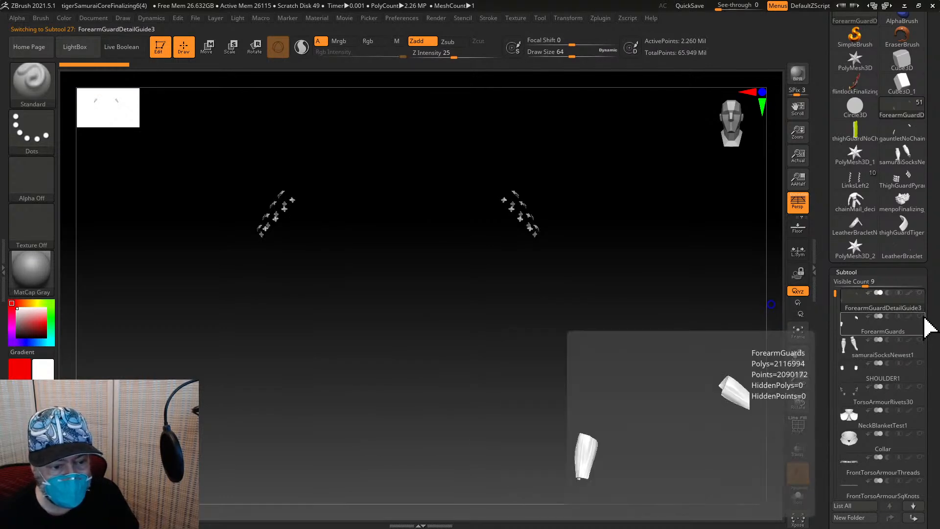
{"action": "left_click", "coordinate": [920, 340]}
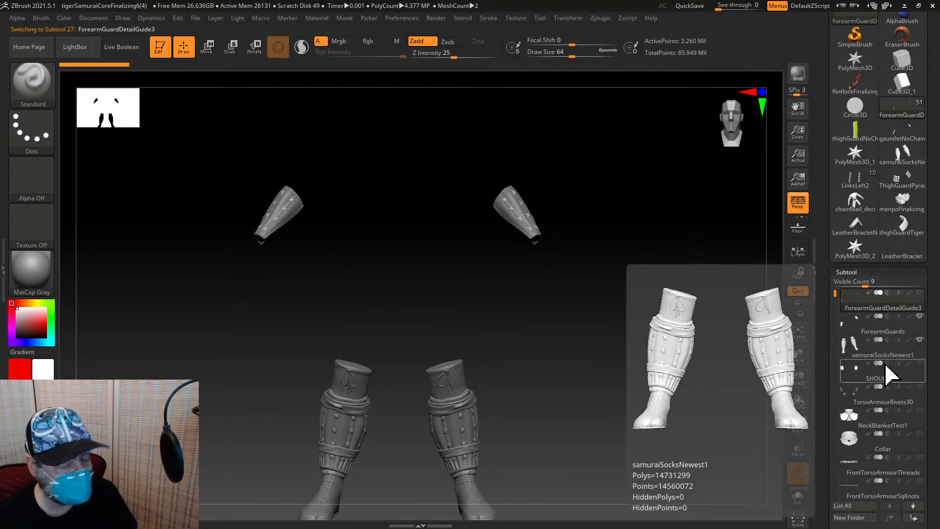
Delete the SHOULDER1, TorsoArmourRivets30, NeckBlanketTest1, Collar and FrontTorsoArmourThreads subtools
{"action": "left_click", "coordinate": [867, 378]}
{"action": "left_click_drag", "start_coordinate": [923, 388], "coordinate": [920, 268]}
{"action": "left_click", "coordinate": [862, 361]}
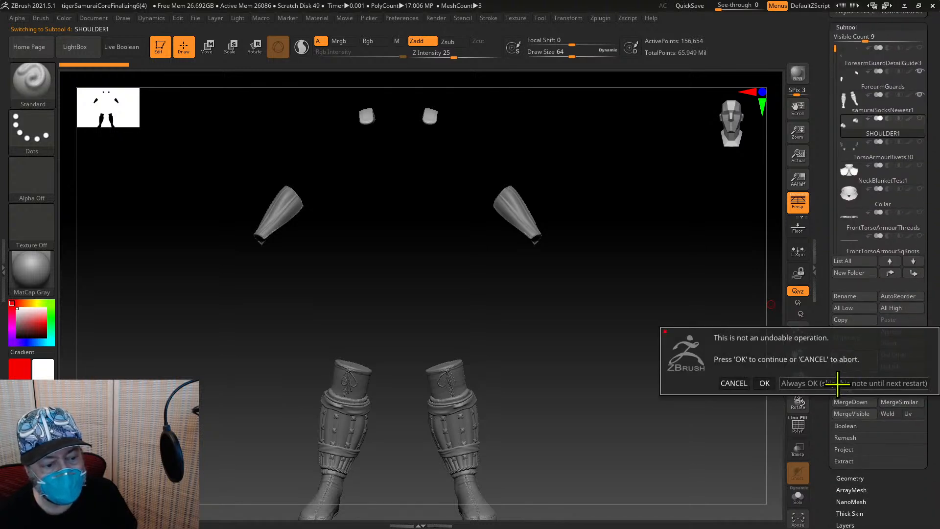
{"action": "key", "text": "Return"}
{"action": "left_click", "coordinate": [847, 361]}
{"action": "key", "text": "Return"}
{"action": "left_click", "coordinate": [848, 361]}
{"action": "key", "text": "Return"}
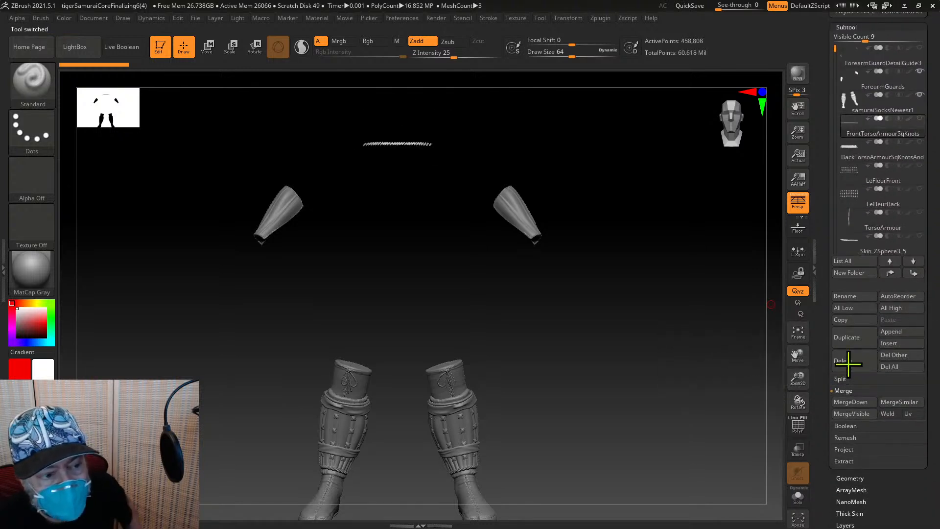
Delete the FrontTorsoArmourSqKnots, BackTorsoArmourSqKnots and LeFleurFront subtools
{"action": "left_click", "coordinate": [848, 361]}
{"action": "key", "text": "Return"}
{"action": "left_click", "coordinate": [848, 361]}
{"action": "key", "text": "Return"}
{"action": "left_click", "coordinate": [848, 361]}
{"action": "key", "text": "Return"}
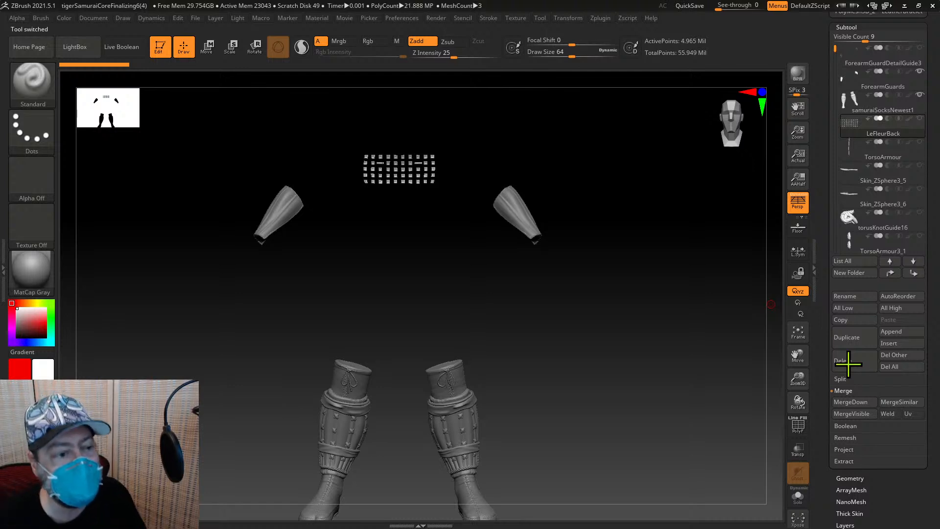
Make ForearmGuardDetailGuide3 visible and delete the LeFleurBack, TorsoArmour, Skin_ZSphere3_5, Skin_ZSphere3_6 and torusKnotGuide16 subtools
{"action": "scroll", "coordinate": [823, 189], "scroll_direction": "up", "scroll_amount": 5}
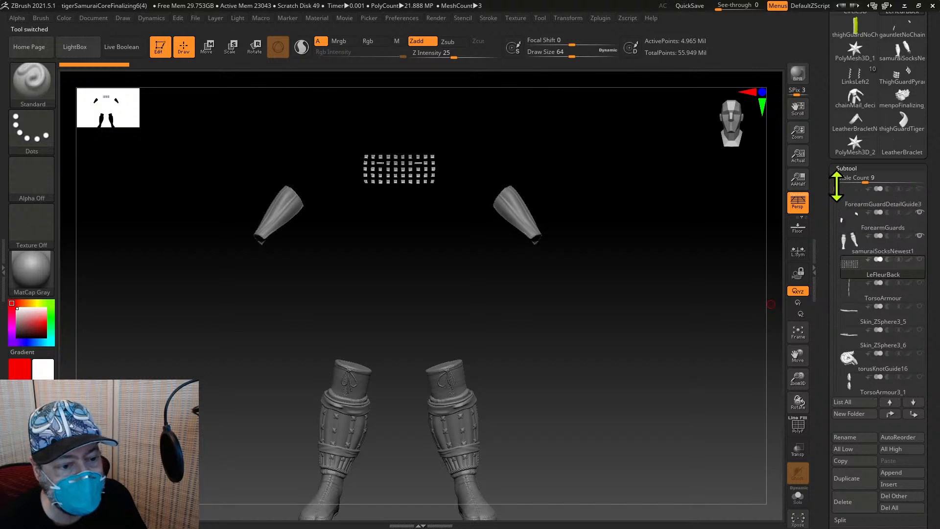
{"action": "left_click", "coordinate": [919, 190]}
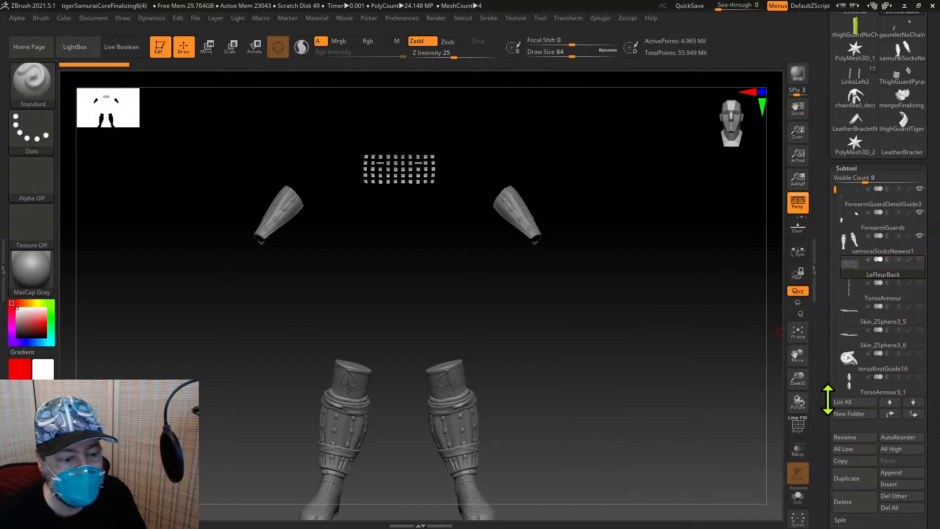
{"action": "left_click", "coordinate": [852, 502]}
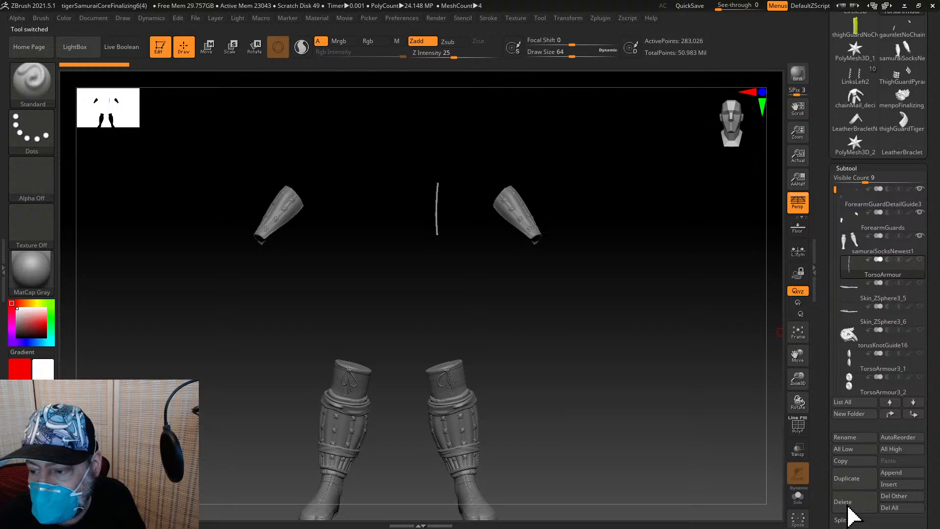
{"action": "left_click", "coordinate": [848, 507]}
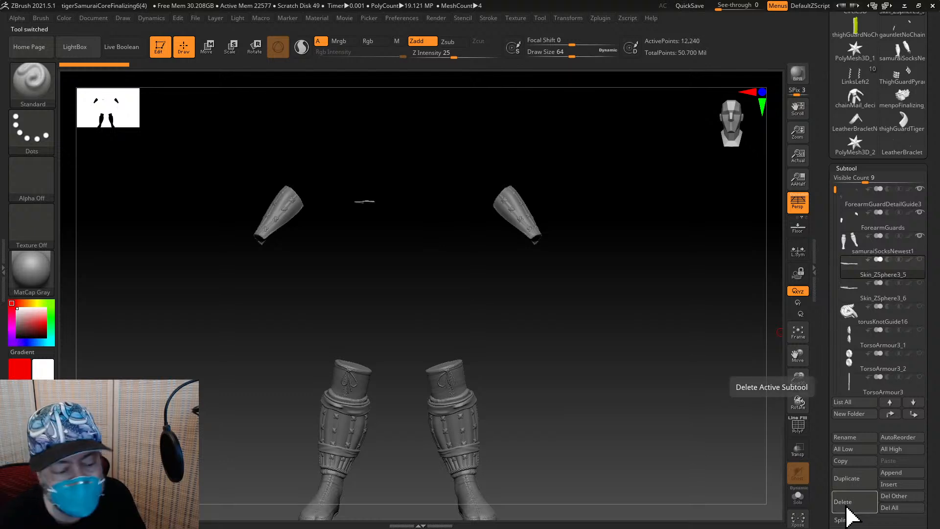
{"action": "left_click", "coordinate": [847, 507]}
{"action": "left_click", "coordinate": [847, 507]}
{"action": "left_click", "coordinate": [847, 507]}
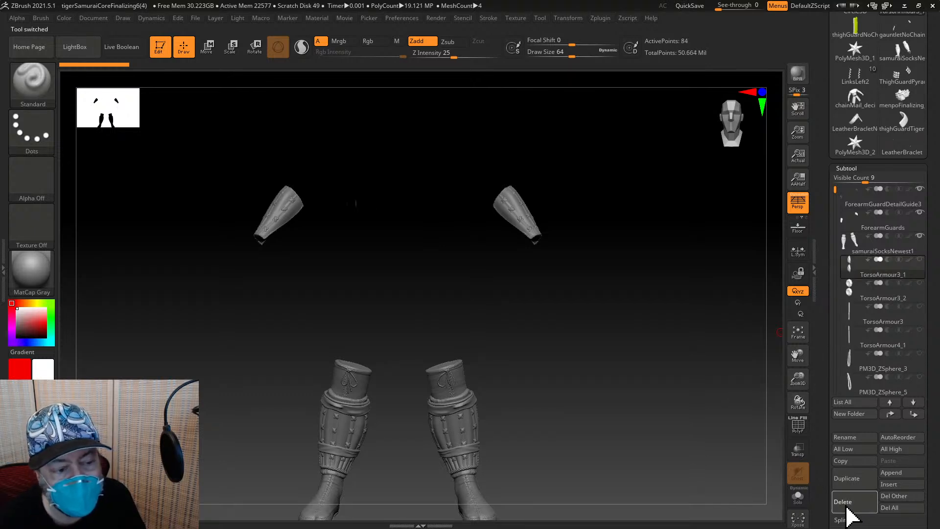
Delete the remaining torso and bicep armour subtools, from TorsoArmour3_1 through BicepArmourSurface
{"action": "left_click", "coordinate": [848, 507]}
{"action": "left_click", "coordinate": [848, 507]}
{"action": "left_click", "coordinate": [848, 507]}
{"action": "left_click", "coordinate": [849, 507]}
{"action": "left_click", "coordinate": [848, 507]}
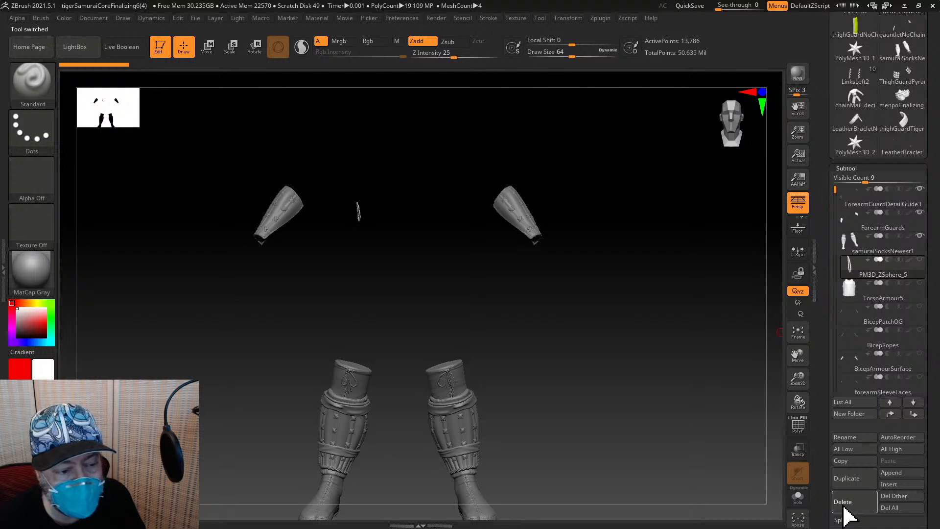
{"action": "left_click", "coordinate": [847, 508]}
{"action": "left_click", "coordinate": [847, 508]}
{"action": "left_click", "coordinate": [847, 507]}
{"action": "left_click", "coordinate": [847, 507]}
{"action": "left_click", "coordinate": [847, 508]}
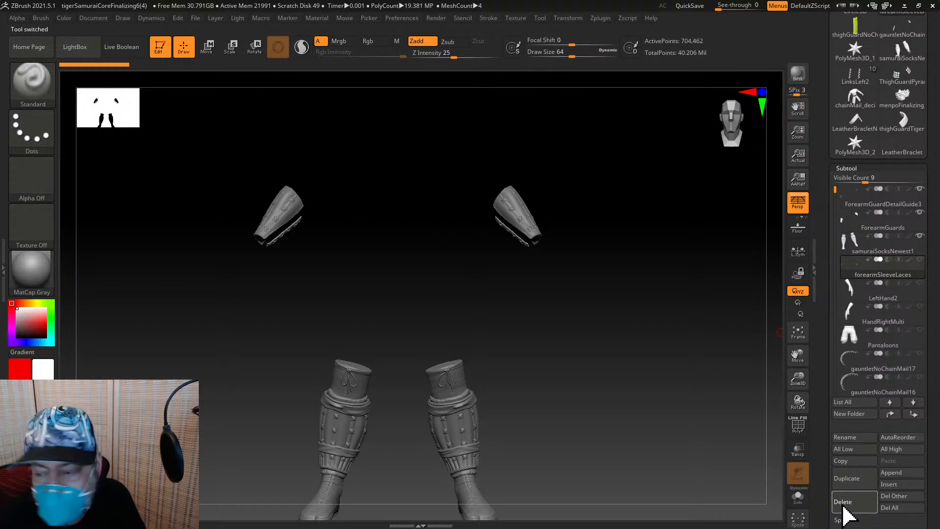
Delete the forearmSleeveLaces, LeftHand2, HandRightMulti, Pantaloons, gauntletNoChainMail17 and gauntletNoChainMail16 subtools
{"action": "left_click", "coordinate": [844, 508]}
{"action": "left_click", "coordinate": [844, 508]}
{"action": "left_click", "coordinate": [845, 508]}
{"action": "left_click", "coordinate": [844, 508]}
{"action": "left_click", "coordinate": [844, 508]}
{"action": "left_click", "coordinate": [845, 508]}
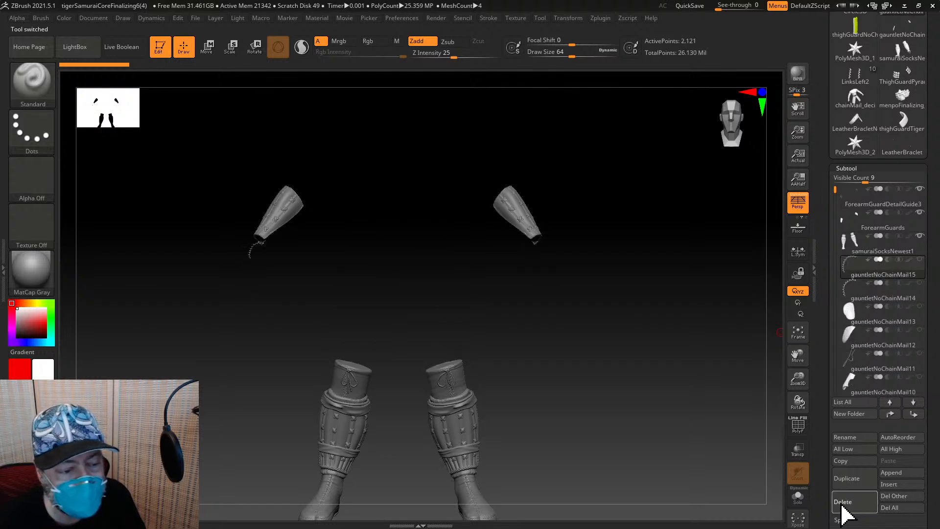
Delete the gauntletNoChainMail15 to gauntletNoChainMail1 subtools and any others listed before LinksLeft1
{"action": "left_click", "coordinate": [843, 507]}
{"action": "left_click", "coordinate": [843, 507]}
{"action": "left_click", "coordinate": [843, 507]}
{"action": "left_click", "coordinate": [842, 507]}
{"action": "left_click", "coordinate": [843, 507]}
{"action": "left_click", "coordinate": [843, 507]}
{"action": "left_click", "coordinate": [843, 508]}
{"action": "left_click", "coordinate": [843, 507]}
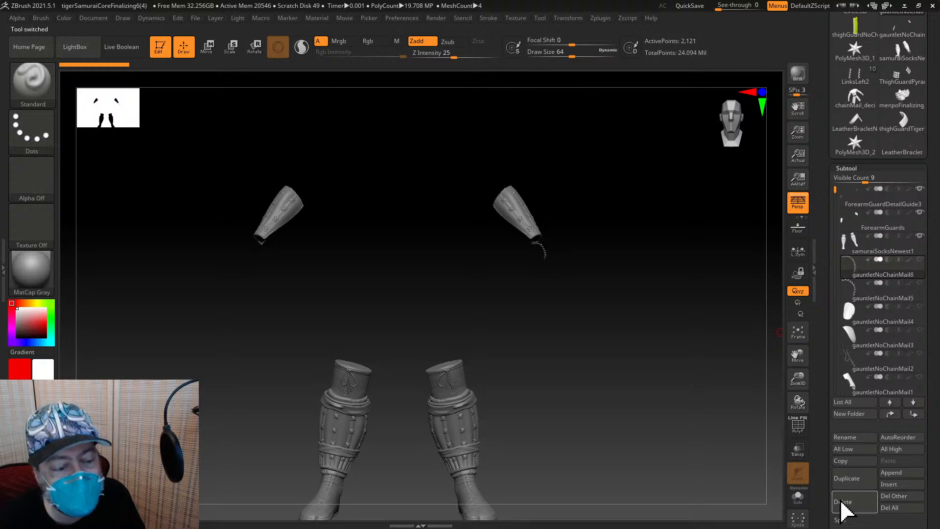
{"action": "left_click", "coordinate": [841, 502]}
{"action": "left_click", "coordinate": [841, 501]}
{"action": "left_click", "coordinate": [841, 501]}
{"action": "left_click", "coordinate": [841, 501]}
{"action": "left_click", "coordinate": [841, 501]}
{"action": "left_click", "coordinate": [841, 502]}
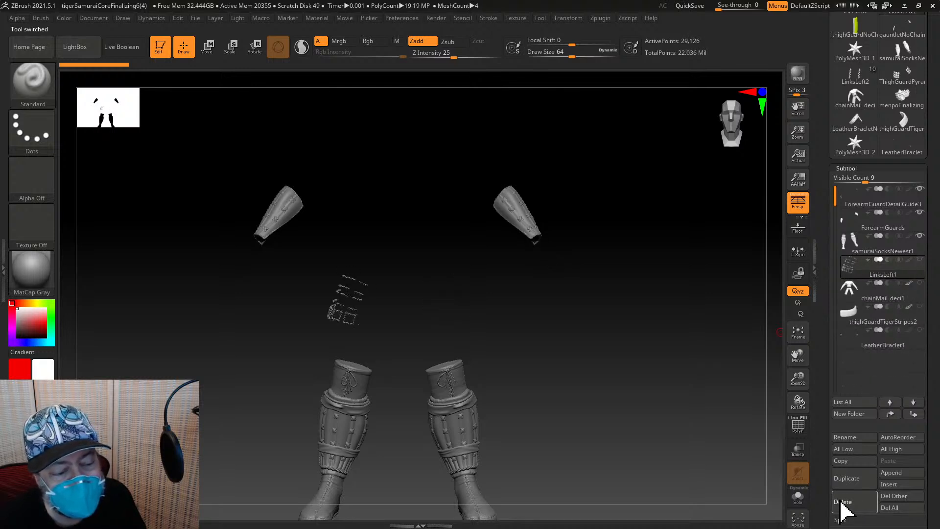
Delete the LinksLeft1, chainMail_deci1, thighGuardTigerStripes2 and LeatherBraclet1 subtools
{"action": "left_click", "coordinate": [841, 503]}
{"action": "left_click", "coordinate": [841, 502]}
{"action": "left_click", "coordinate": [842, 502]}
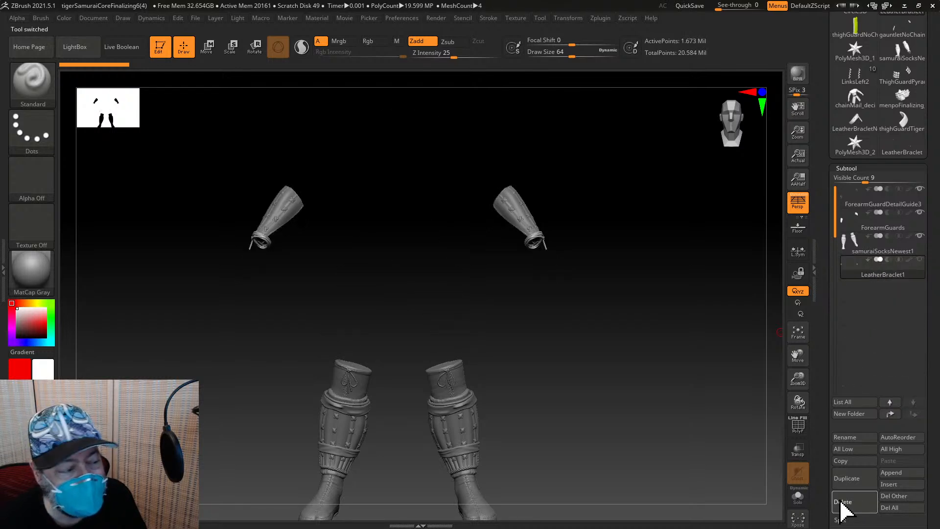
{"action": "left_click", "coordinate": [842, 502]}
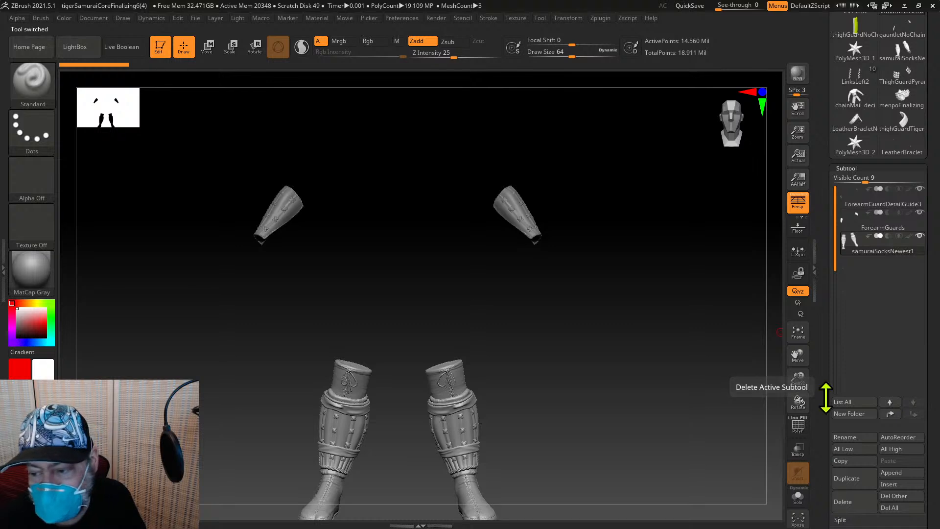
{"action": "mouse_move", "coordinate": [864, 208]}
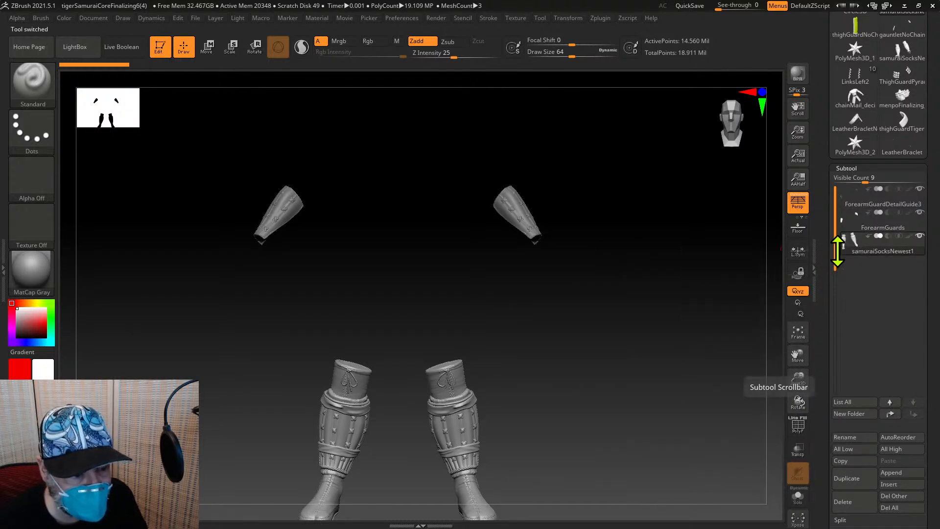
{"action": "left_click_drag", "start_coordinate": [837, 253], "coordinate": [833, 265]}
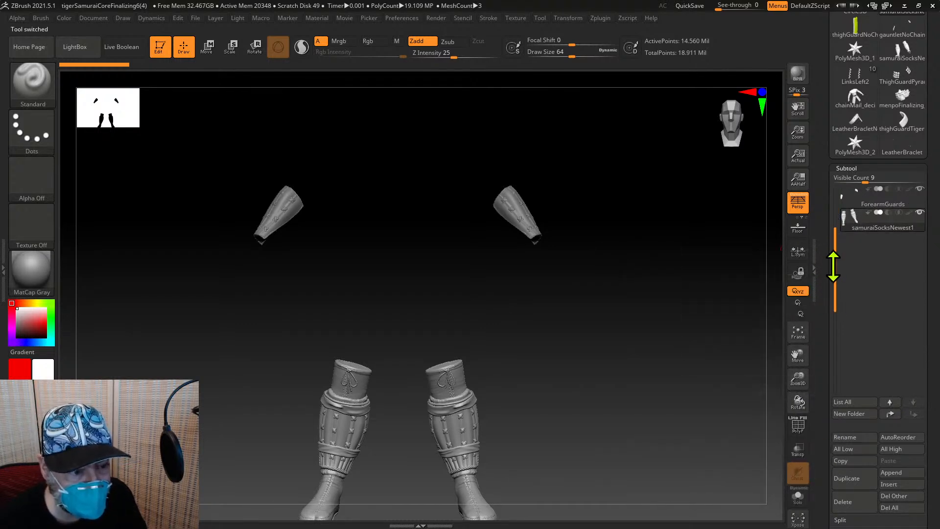
{"action": "left_click", "coordinate": [849, 480]}
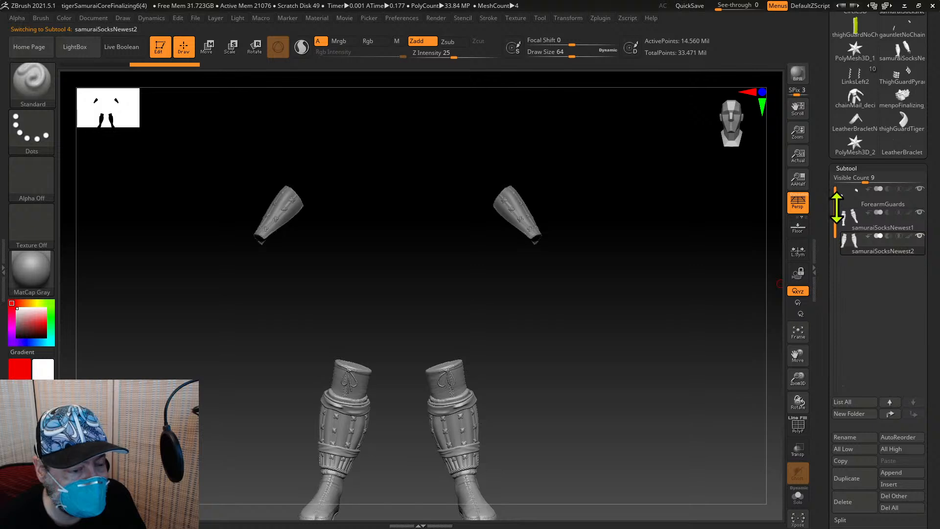
{"action": "left_click_drag", "start_coordinate": [836, 207], "coordinate": [833, 223]}
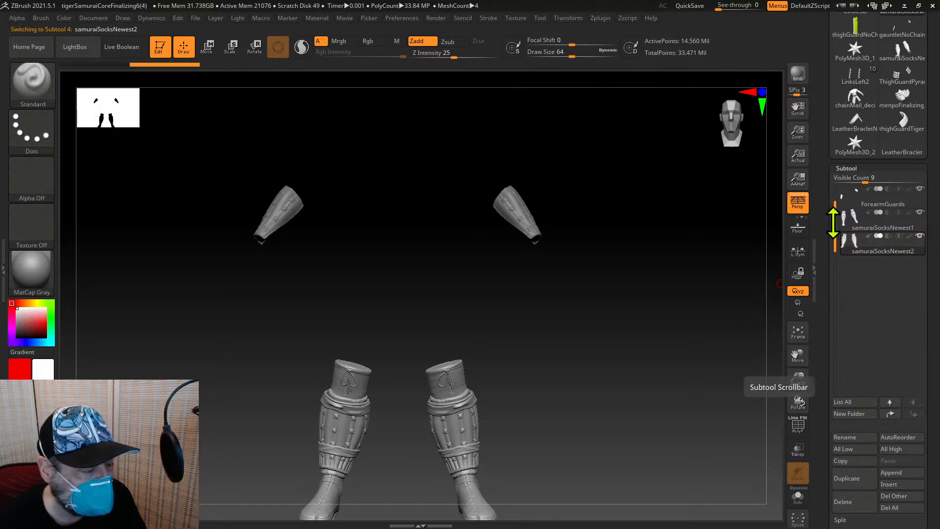
{"action": "mouse_move", "coordinate": [851, 234]}
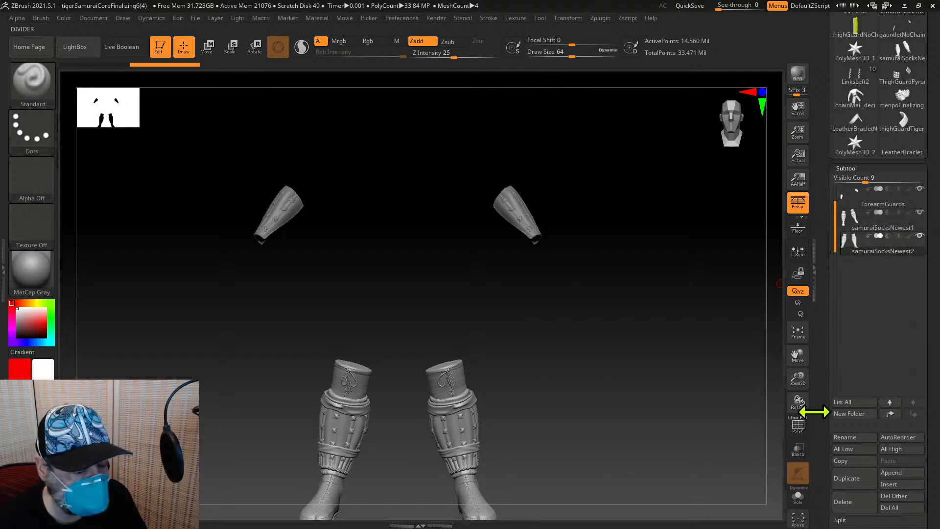
{"action": "left_click_drag", "start_coordinate": [797, 380], "coordinate": [799, 204]}
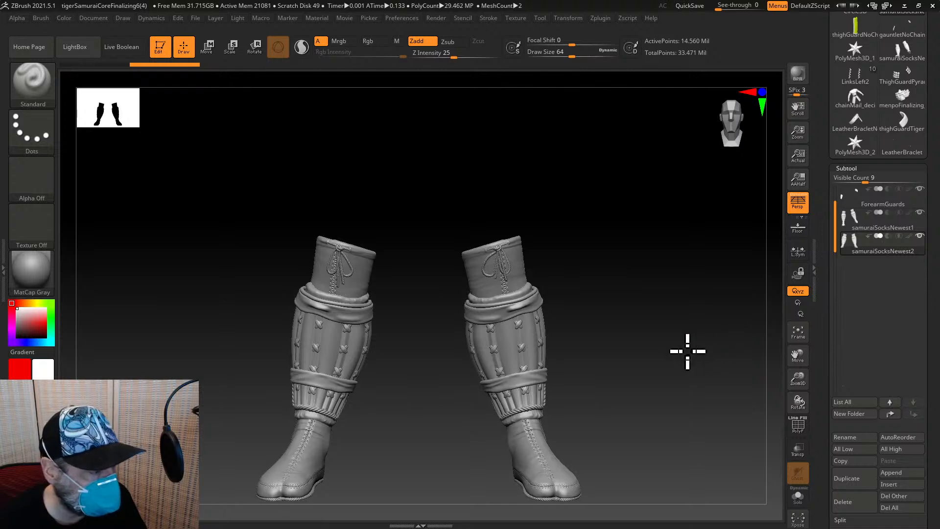
{"action": "mouse_move", "coordinate": [686, 350]}
{"action": "left_mouse_down"}
{"action": "mouse_move", "coordinate": [712, 337]}
{"action": "mouse_move", "coordinate": [682, 342]}
{"action": "left_mouse_up"}
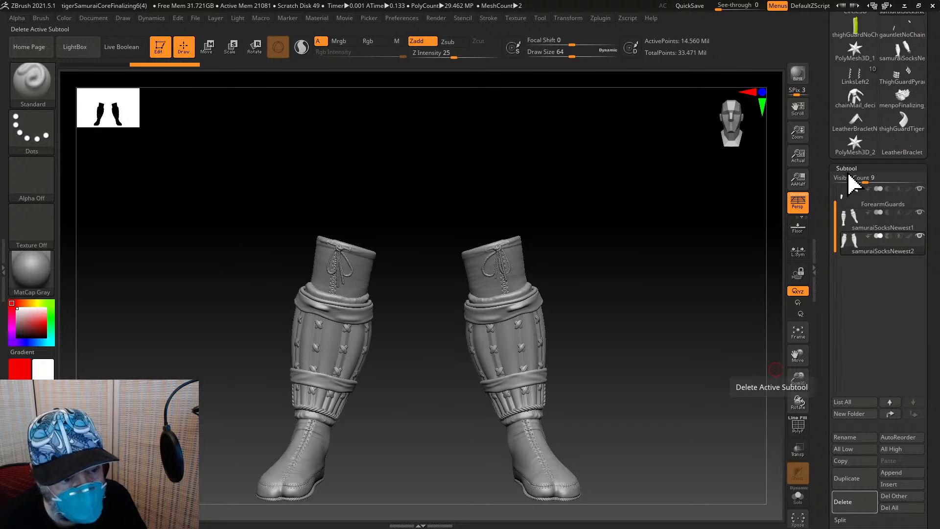
{"action": "left_click", "coordinate": [843, 501]}
Try masking an upper cross stitch on the calf guard of samuraiSocksNewest1, and set the brush draw size to about 21.68
{"action": "left_click_drag", "start_coordinate": [932, 440], "coordinate": [918, 367]}
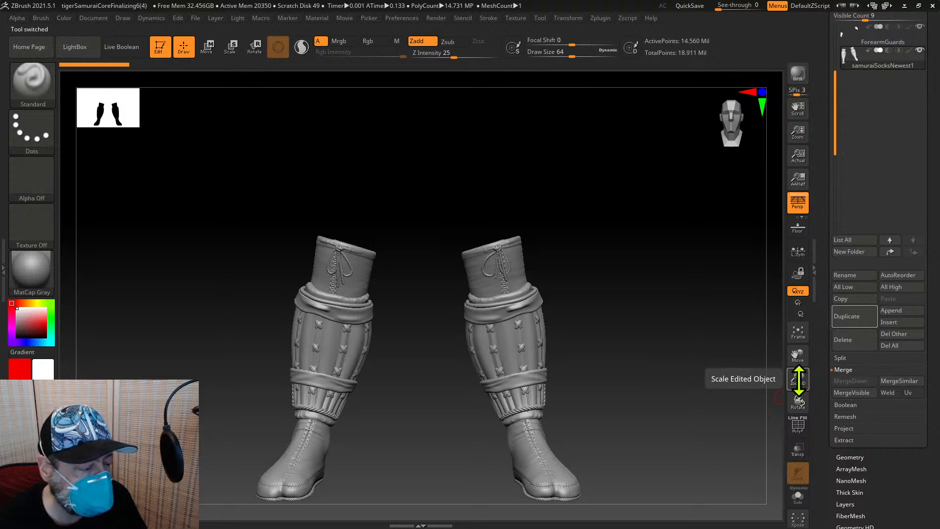
{"action": "left_click_drag", "start_coordinate": [799, 380], "coordinate": [775, 126]}
{"action": "left_click_drag", "start_coordinate": [798, 379], "coordinate": [713, 221]}
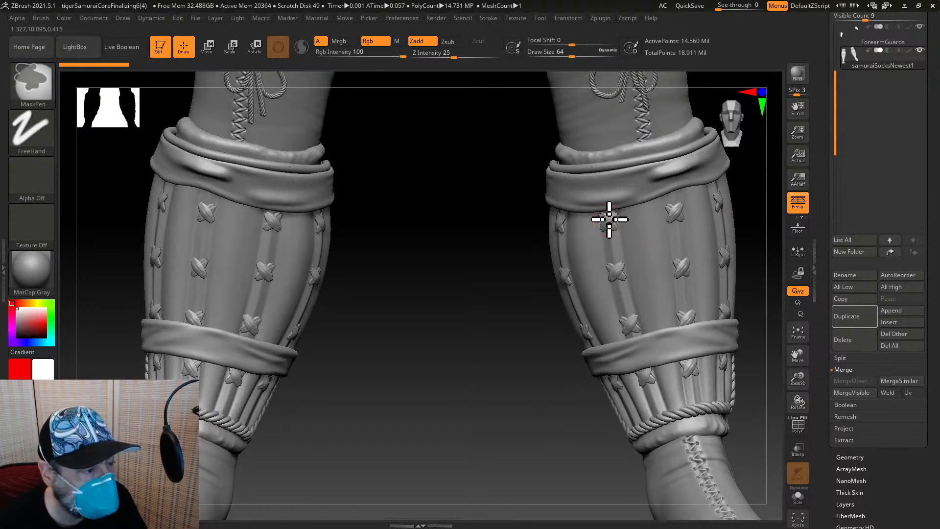
{"action": "left_click", "coordinate": [609, 220], "text": "ctrl"}
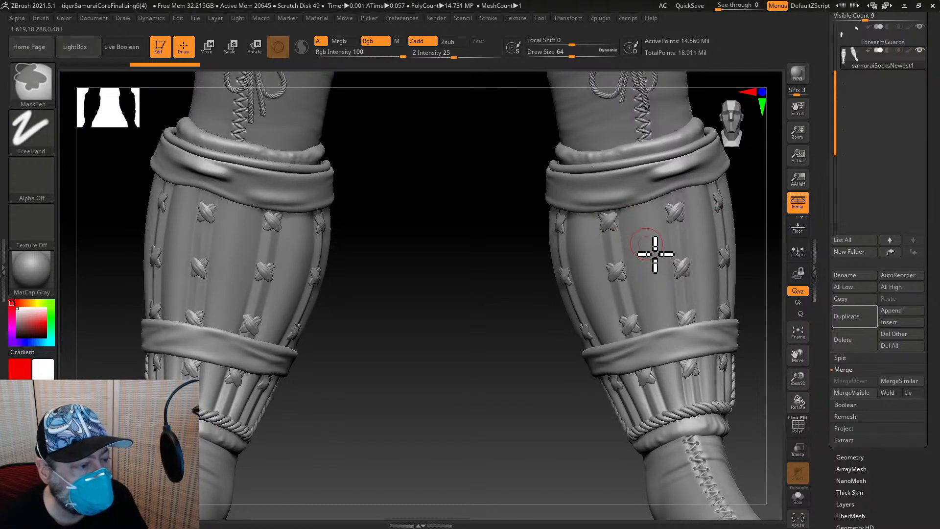
{"action": "mouse_move", "coordinate": [797, 378]}
{"action": "left_mouse_down"}
{"action": "mouse_move", "coordinate": [814, 382]}
{"action": "mouse_move", "coordinate": [764, 386]}
{"action": "mouse_move", "coordinate": [740, 372]}
{"action": "left_mouse_up"}
{"action": "key", "text": "s"}
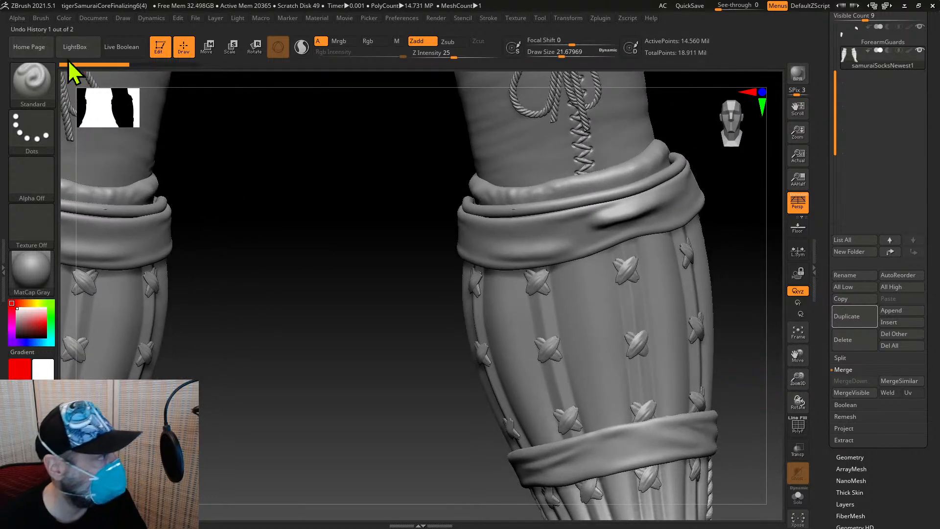
Open the Standard brush's auto masking settings and mask the cross stitches on the upper section of the calf guard
{"action": "left_click", "coordinate": [41, 18]}
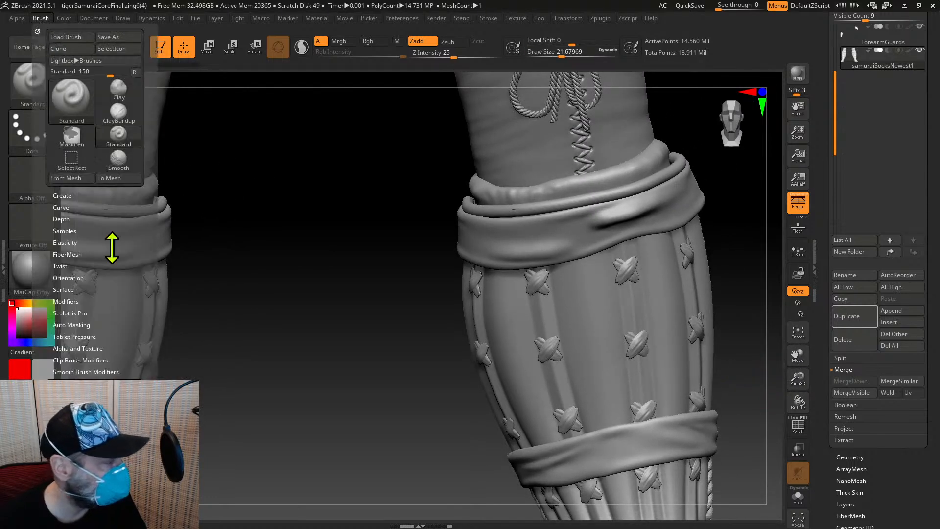
{"action": "left_click", "coordinate": [83, 325]}
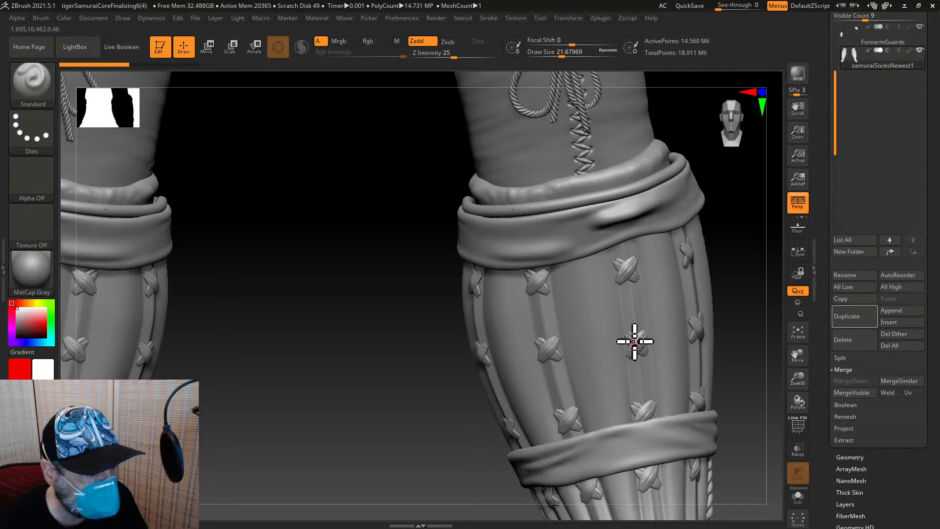
{"action": "key", "text": "ctrl"}
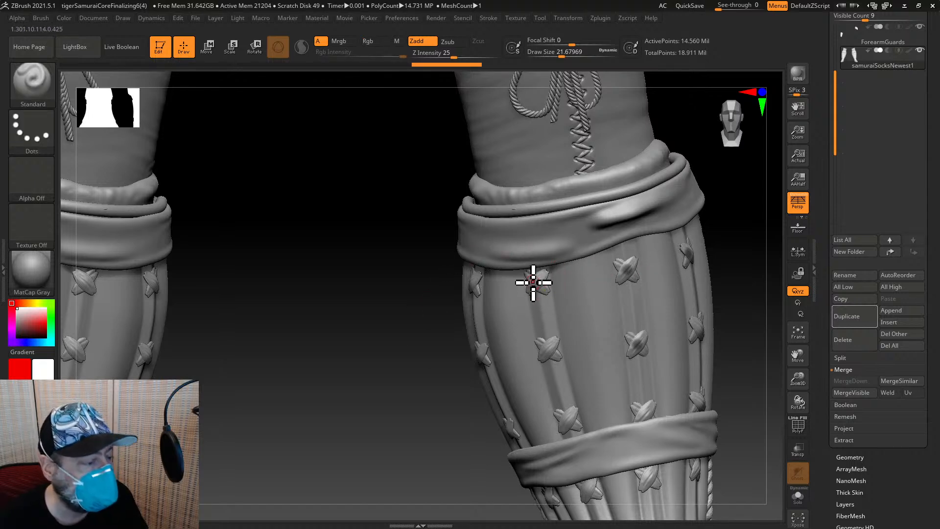
{"action": "key", "text": "ctrl"}
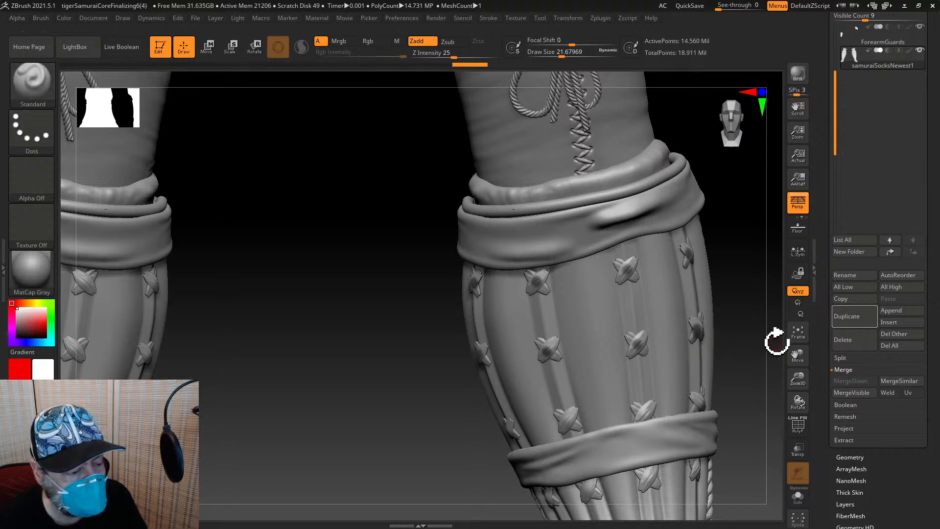
{"action": "key", "text": "ctrl+z"}
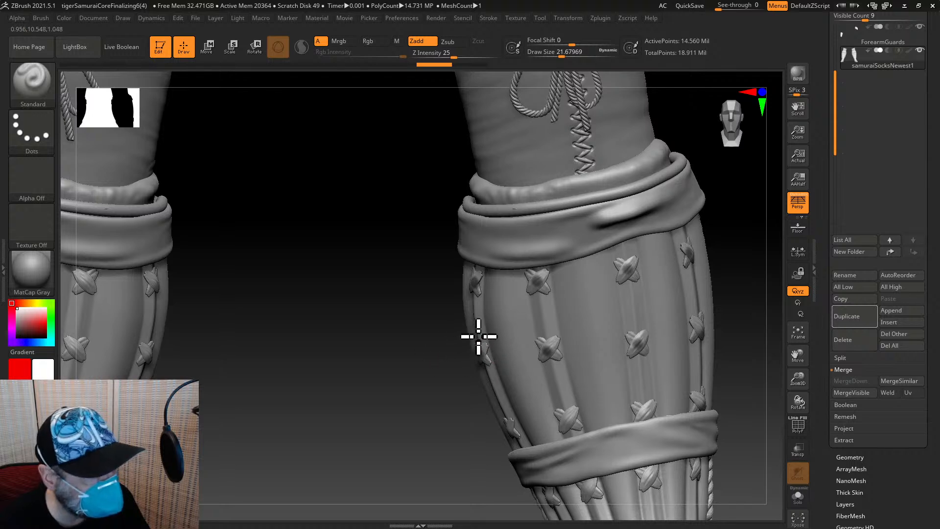
{"action": "mouse_move", "coordinate": [478, 332]}
{"action": "left_mouse_down"}
{"action": "mouse_move", "coordinate": [501, 337]}
{"action": "mouse_move", "coordinate": [478, 336]}
{"action": "left_mouse_up"}
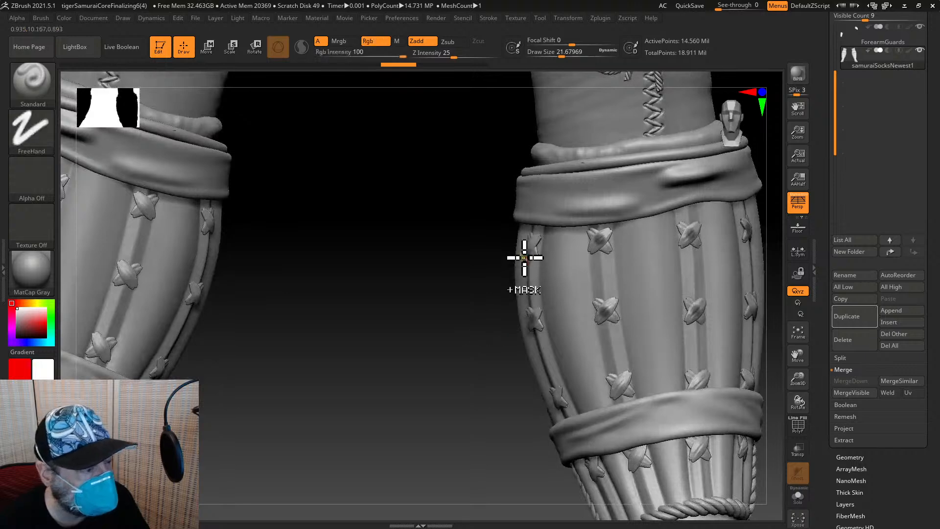
{"action": "left_click_drag", "start_coordinate": [533, 246], "coordinate": [532, 247], "text": "ctrl"}
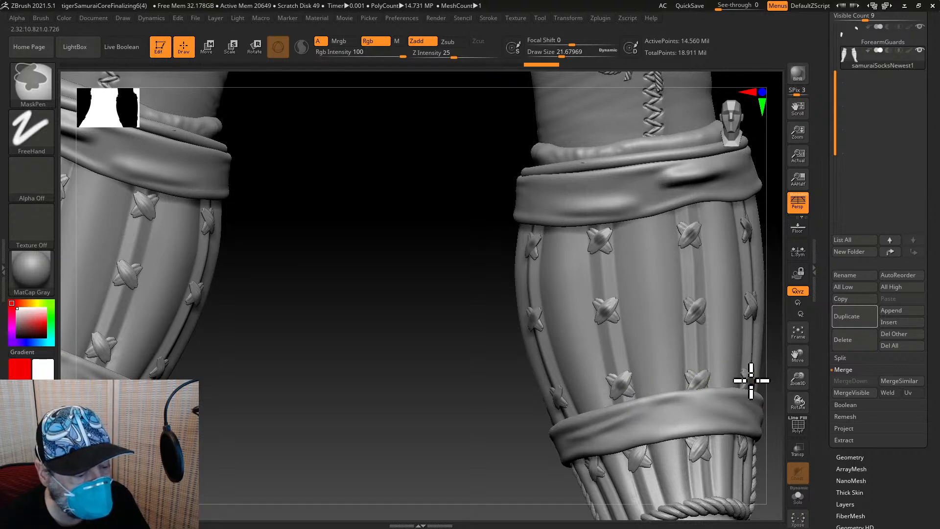
{"action": "key", "text": "ctrl"}
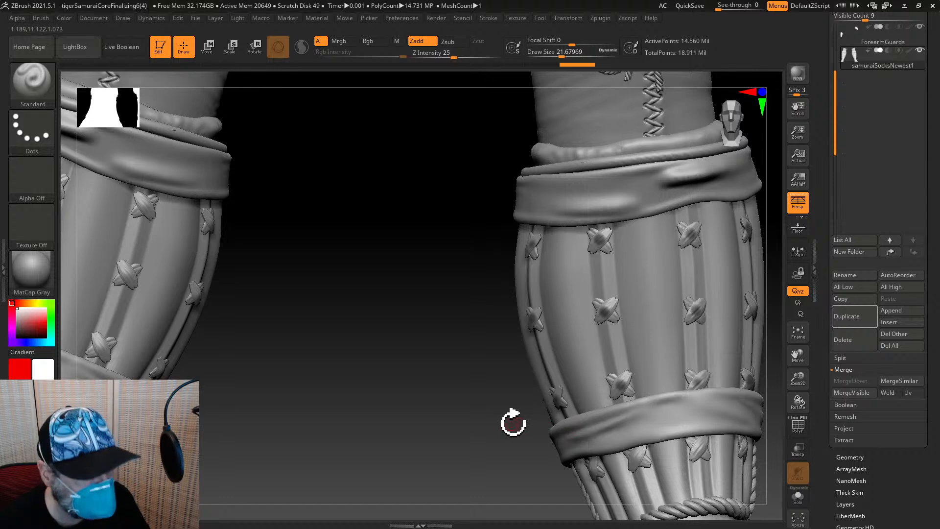
Mask the cross stitches between the calf guard's lower strap and the rope trim, on its front and outer side
{"action": "left_click_drag", "start_coordinate": [512, 413], "coordinate": [519, 266], "text": "alt"}
{"action": "key", "text": "ctrl"}
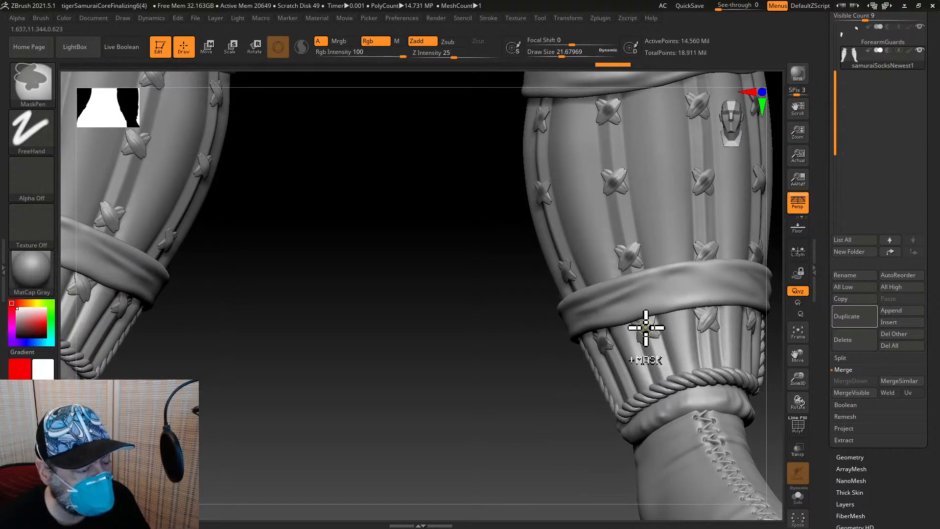
{"action": "left_click_drag", "start_coordinate": [645, 328], "coordinate": [648, 330], "text": "ctrl"}
{"action": "left_click_drag", "start_coordinate": [707, 318], "coordinate": [710, 319], "text": "ctrl"}
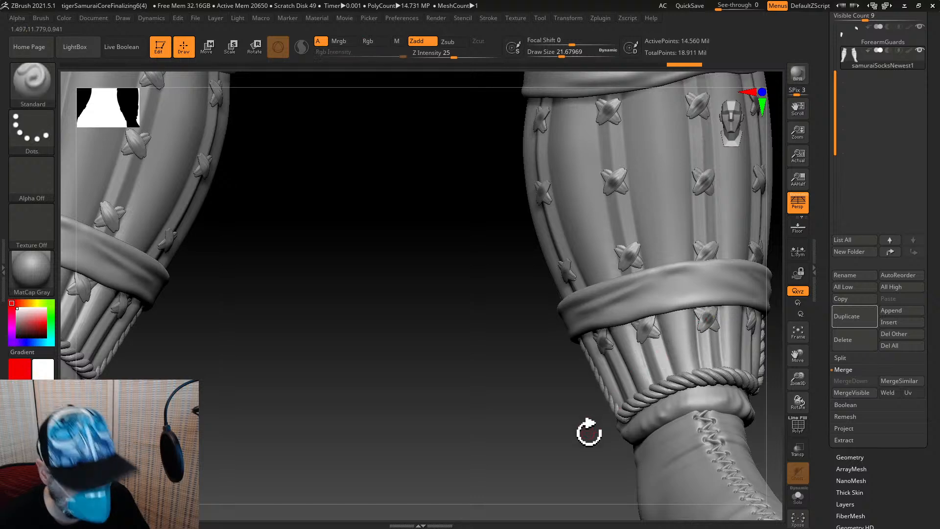
{"action": "mouse_move", "coordinate": [589, 431]}
{"action": "left_mouse_down"}
{"action": "mouse_move", "coordinate": [520, 459]}
{"action": "mouse_move", "coordinate": [595, 413]}
{"action": "left_mouse_up"}
{"action": "key", "text": "ctrl"}
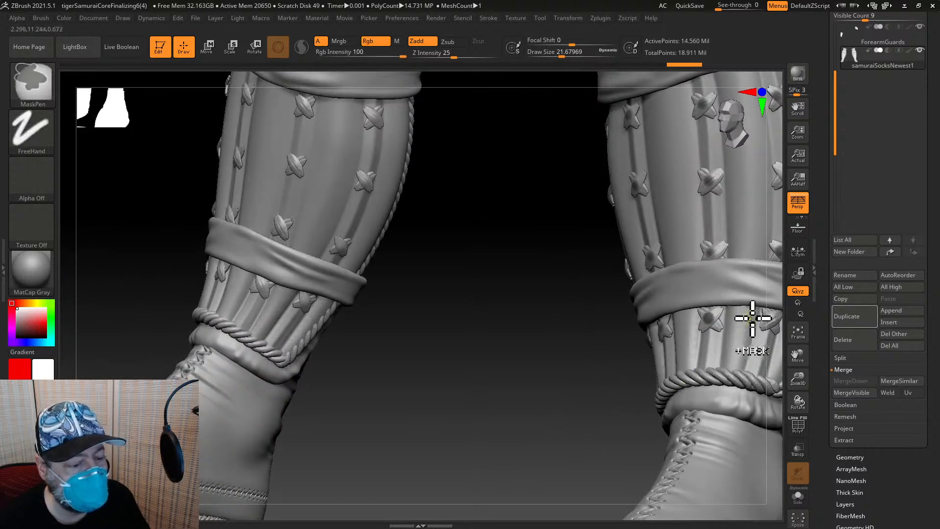
{"action": "left_click_drag", "start_coordinate": [607, 354], "coordinate": [503, 357]}
{"action": "key", "text": "ctrl"}
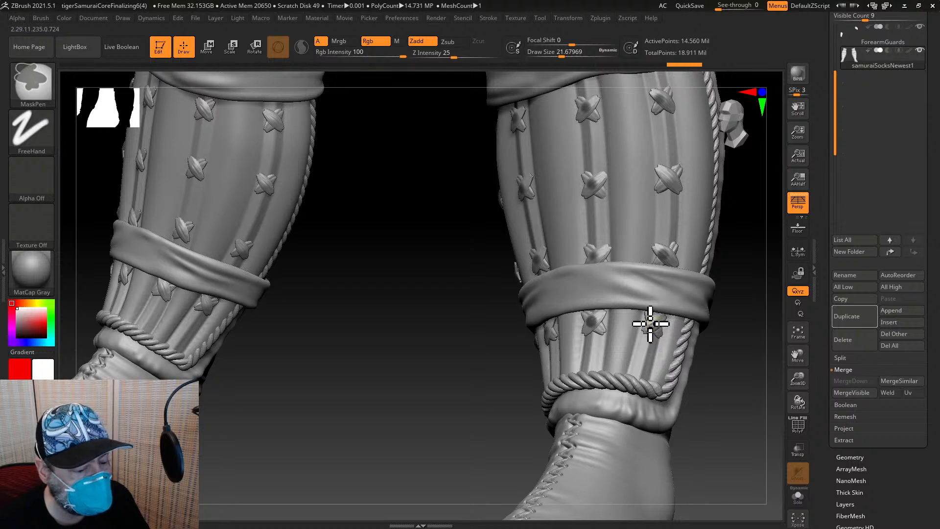
{"action": "left_click_drag", "start_coordinate": [650, 323], "coordinate": [651, 326], "text": "ctrl"}
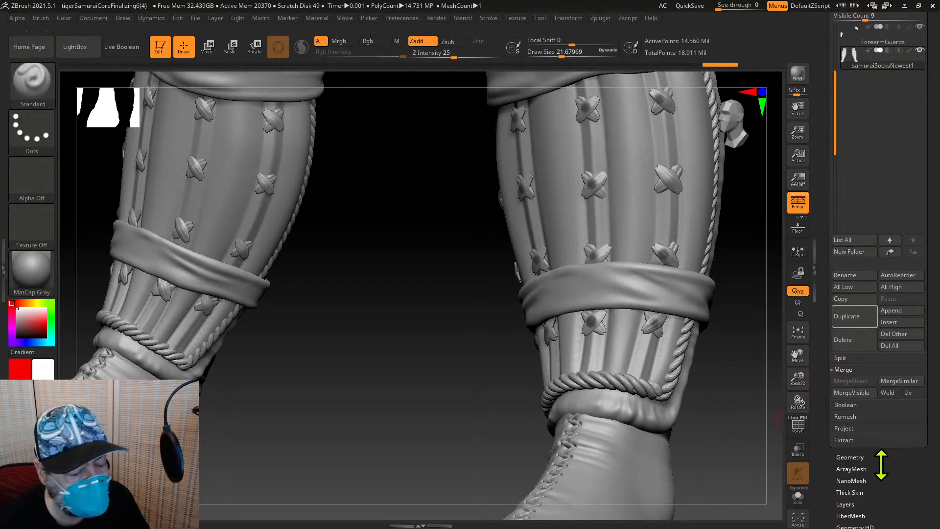
Try growing and shrinking the mask on the calf guard's cross stitches
{"action": "scroll", "coordinate": [866, 426], "scroll_direction": "down", "scroll_amount": 3}
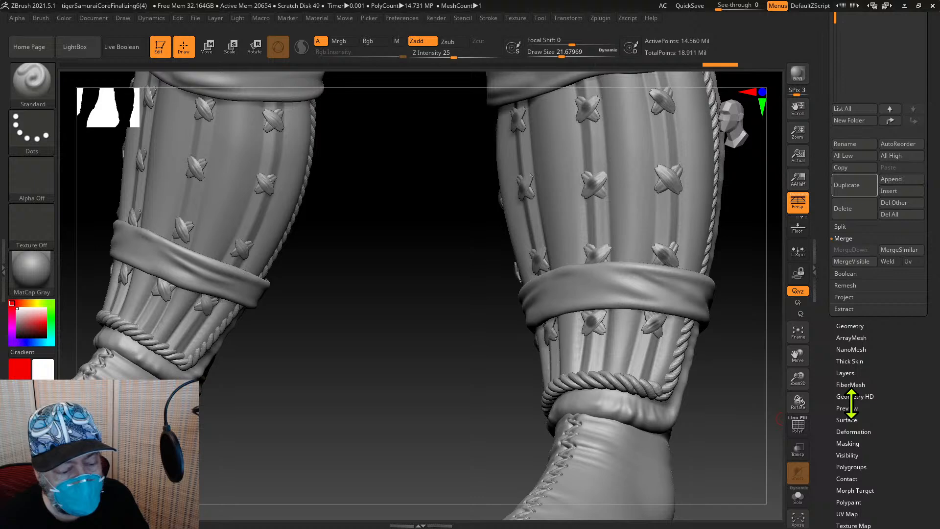
{"action": "left_click", "coordinate": [847, 443]}
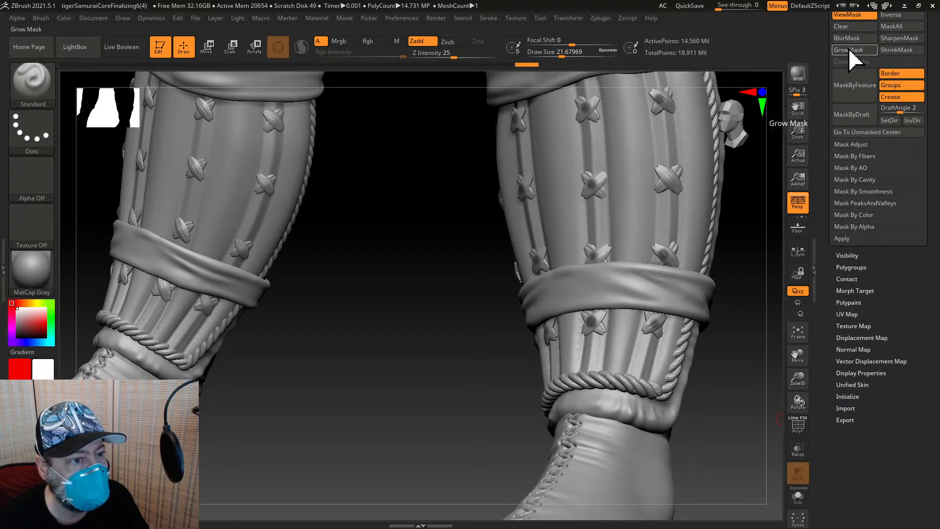
{"action": "left_click", "coordinate": [904, 49]}
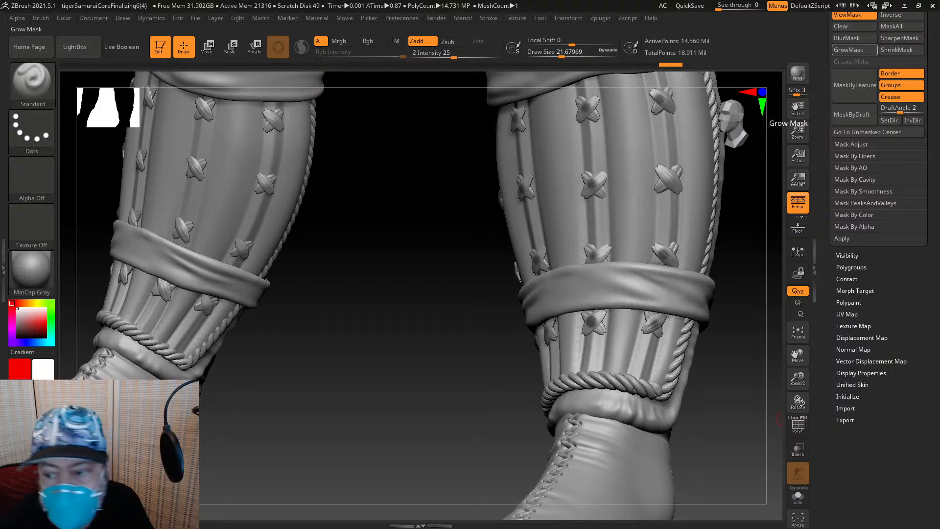
{"action": "left_click", "coordinate": [848, 49]}
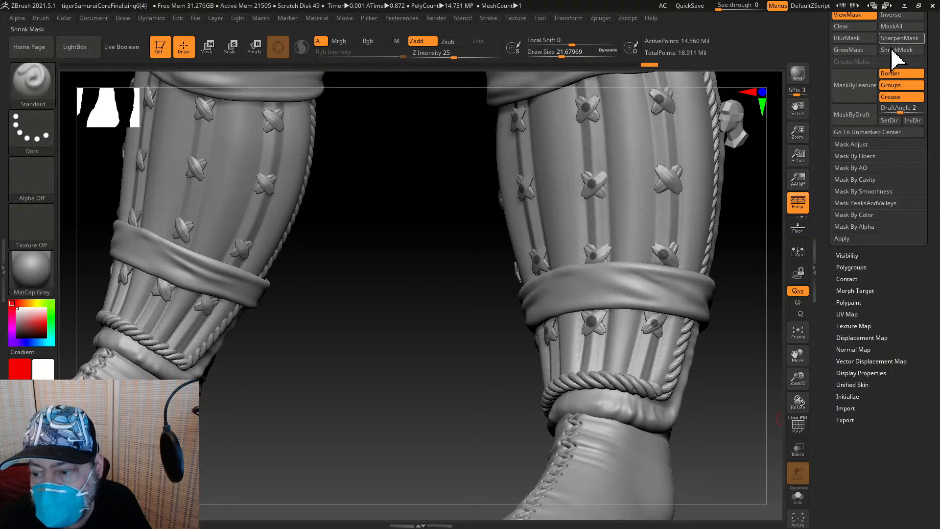
{"action": "key", "text": "ctrl"}
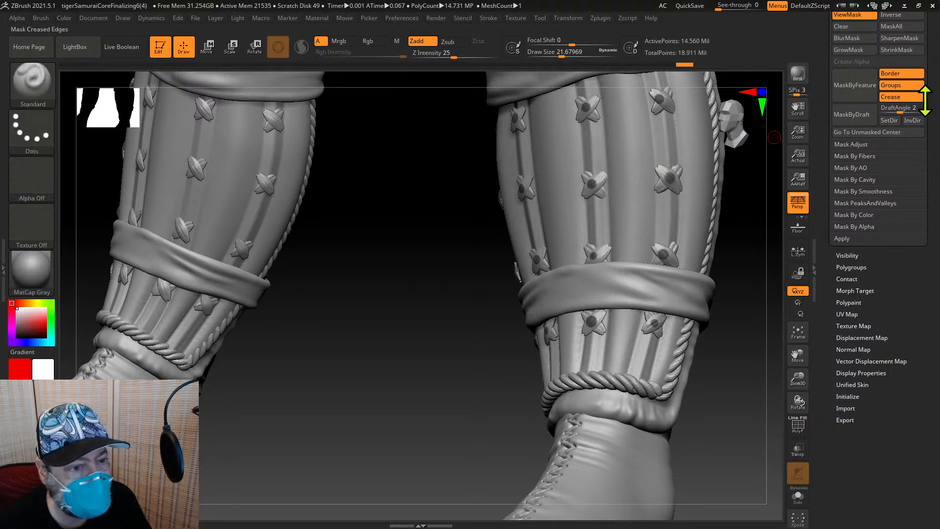
{"action": "left_click", "coordinate": [862, 52]}
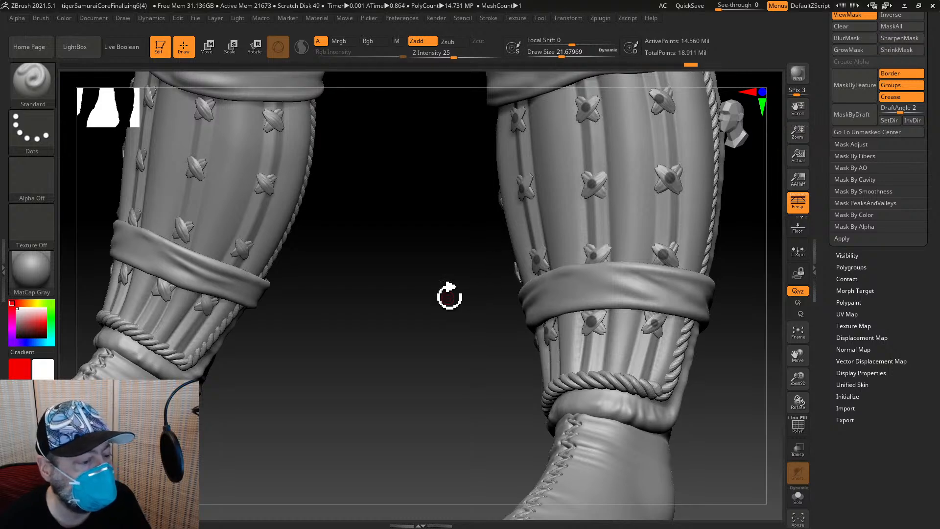
Clear the stitch mask and split the samuraiSocksNewest1 subtool into similar parts, suppressing the non-undoable note until the next restart
{"action": "key", "text": "shift"}
{"action": "left_click_drag", "start_coordinate": [457, 299], "coordinate": [476, 308], "text": "shift"}
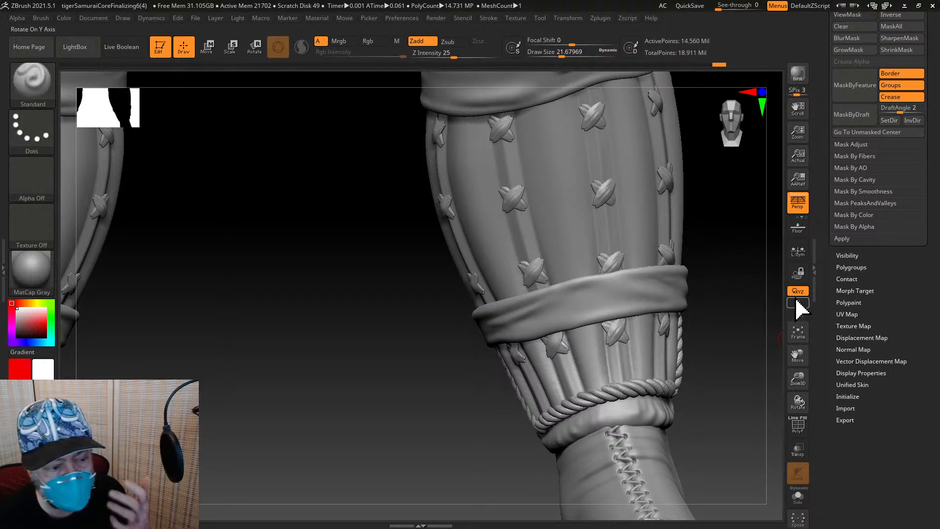
{"action": "left_click_drag", "start_coordinate": [793, 373], "coordinate": [729, 304]}
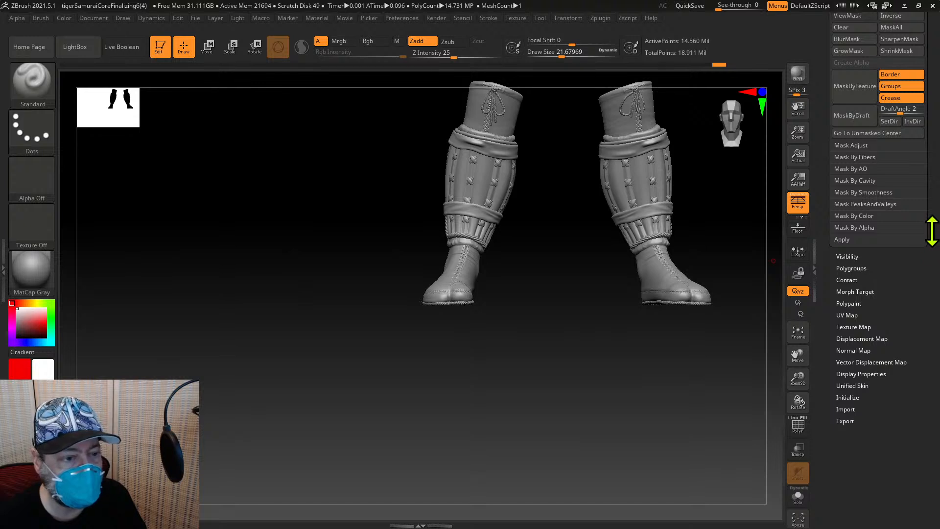
{"action": "scroll", "coordinate": [923, 289], "scroll_direction": "up", "scroll_amount": 4}
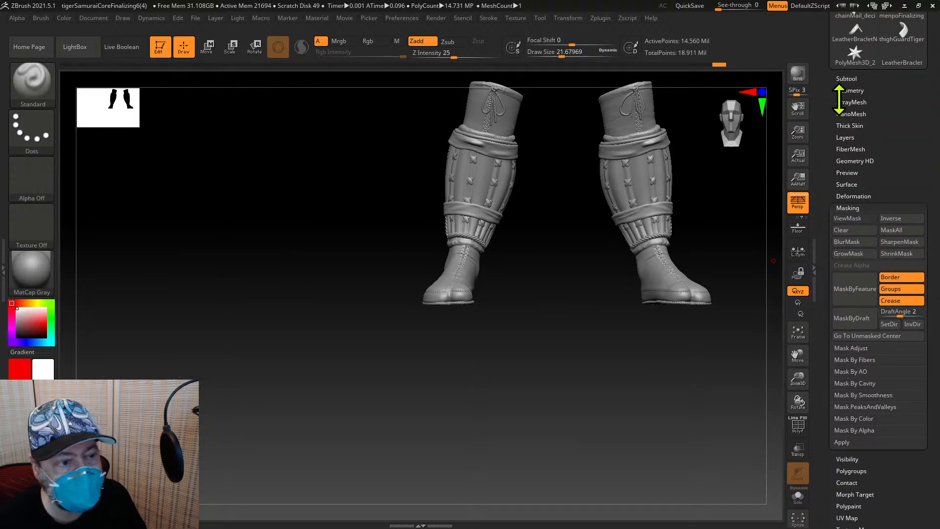
{"action": "left_click", "coordinate": [845, 78]}
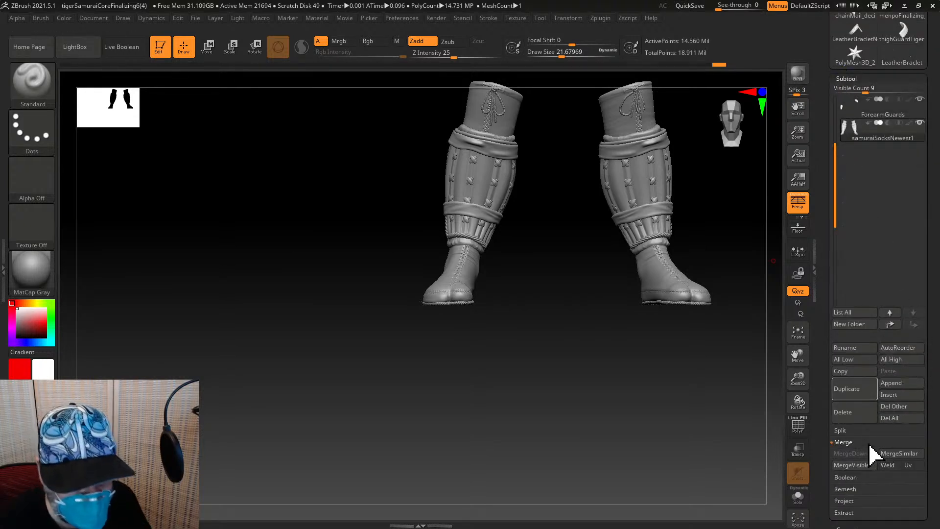
{"action": "left_click", "coordinate": [854, 431]}
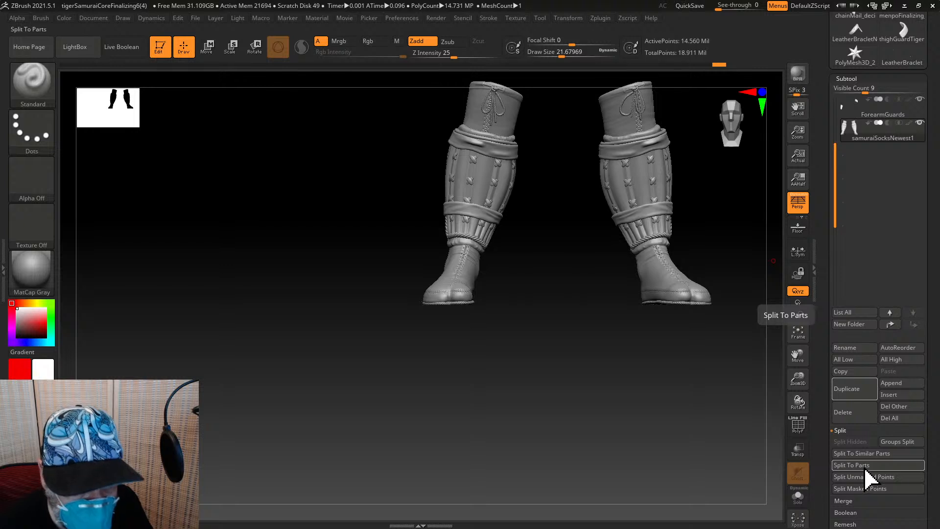
{"action": "left_click", "coordinate": [867, 454]}
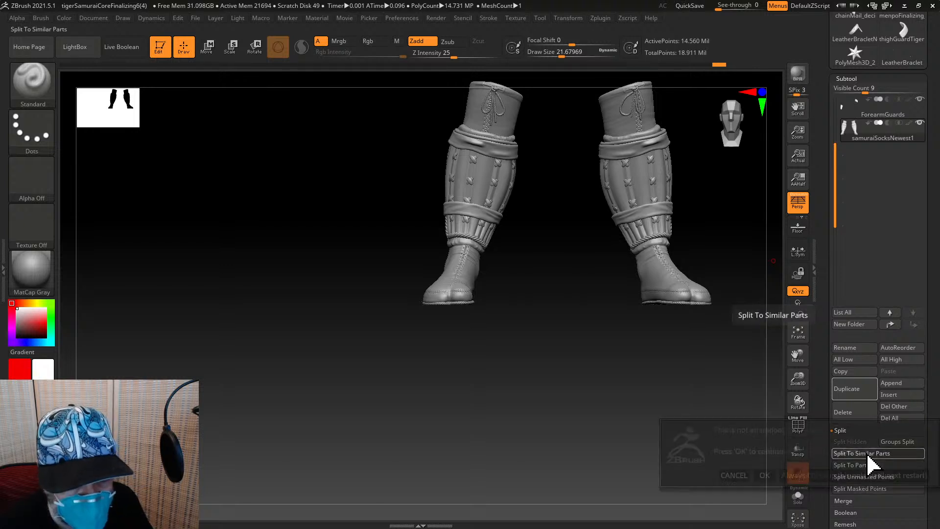
{"action": "left_click", "coordinate": [832, 471]}
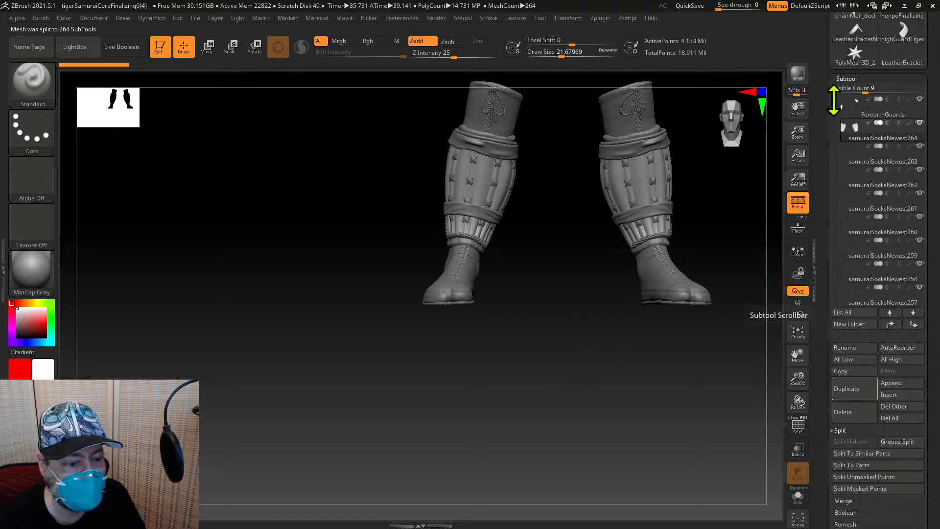
Move the samuraiSocksNewest23 subtool to the start of the subtool list
{"action": "left_click_drag", "start_coordinate": [834, 100], "coordinate": [841, 279]}
{"action": "left_click", "coordinate": [858, 252]}
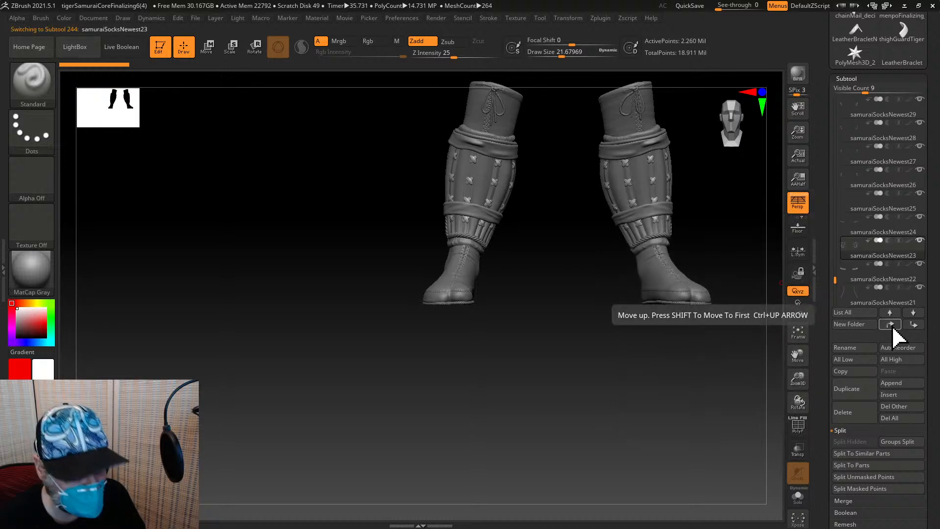
{"action": "left_click", "coordinate": [890, 325], "text": "shift"}
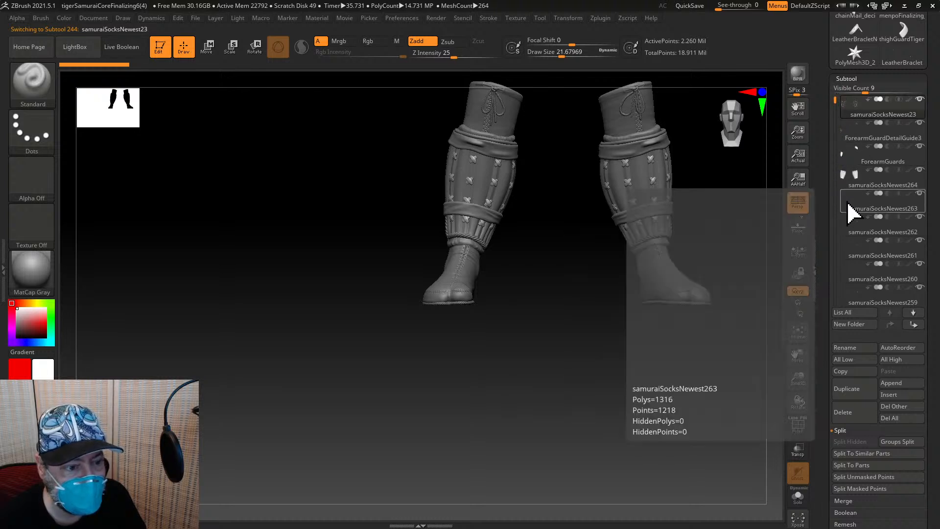
Examine the split sock parts at the end of the subtool list, from samuraiSocksNewest8 to samuraiSocksNewest1
{"action": "left_click_drag", "start_coordinate": [835, 94], "coordinate": [835, 294]}
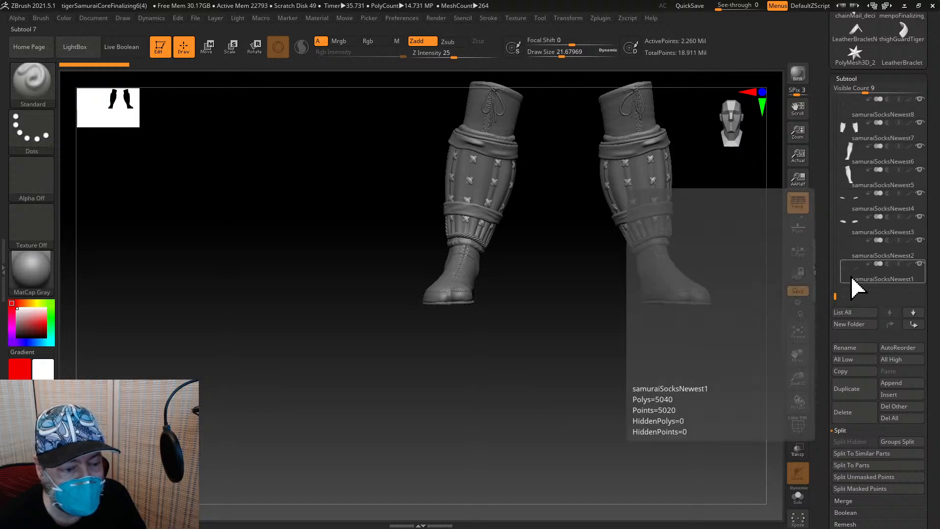
{"action": "left_click", "coordinate": [852, 281]}
{"action": "left_click", "coordinate": [855, 251], "text": "shift"}
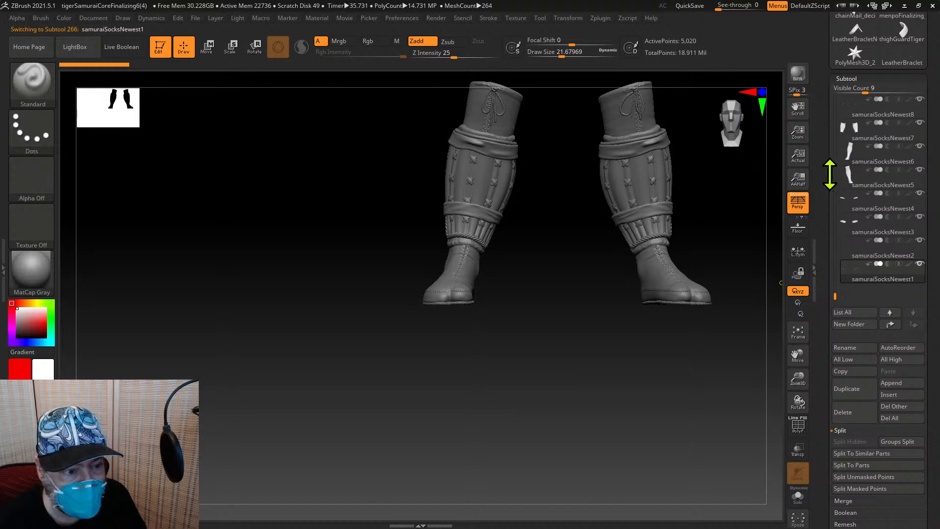
{"action": "left_click", "coordinate": [848, 283]}
{"action": "left_click_drag", "start_coordinate": [834, 296], "coordinate": [832, 97]}
{"action": "mouse_move", "coordinate": [861, 164]}
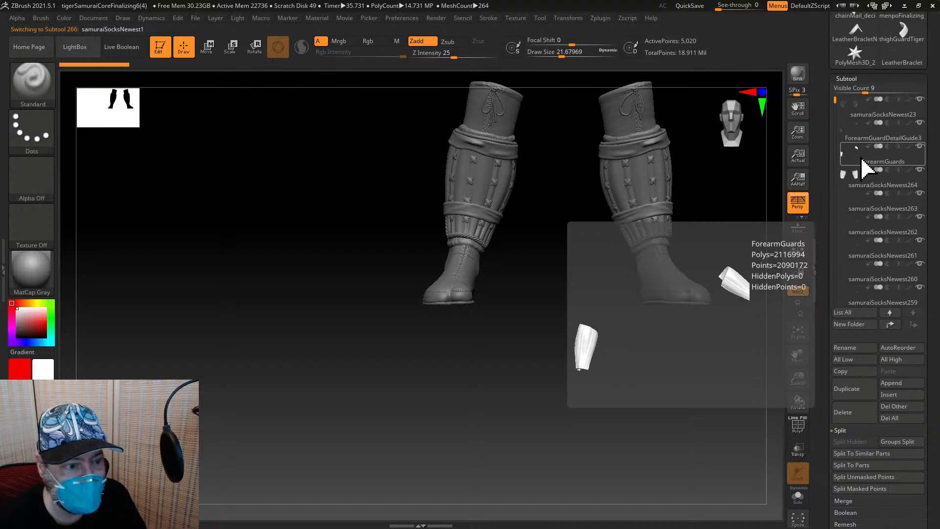
Merge the samuraiSocksNewest264 subtool down with samuraiSocksNewest263 and suppress the non-undoable note until the next restart
{"action": "left_click", "coordinate": [863, 183]}
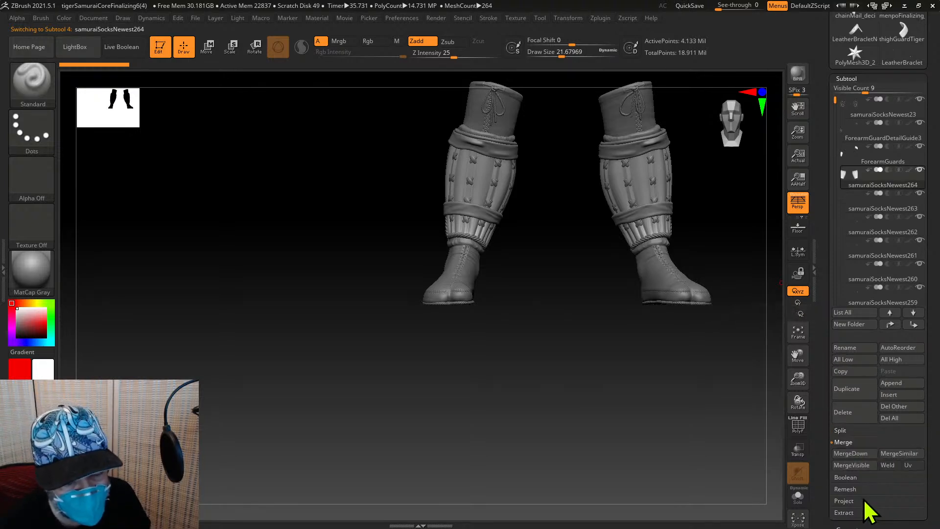
{"action": "left_click", "coordinate": [866, 500]}
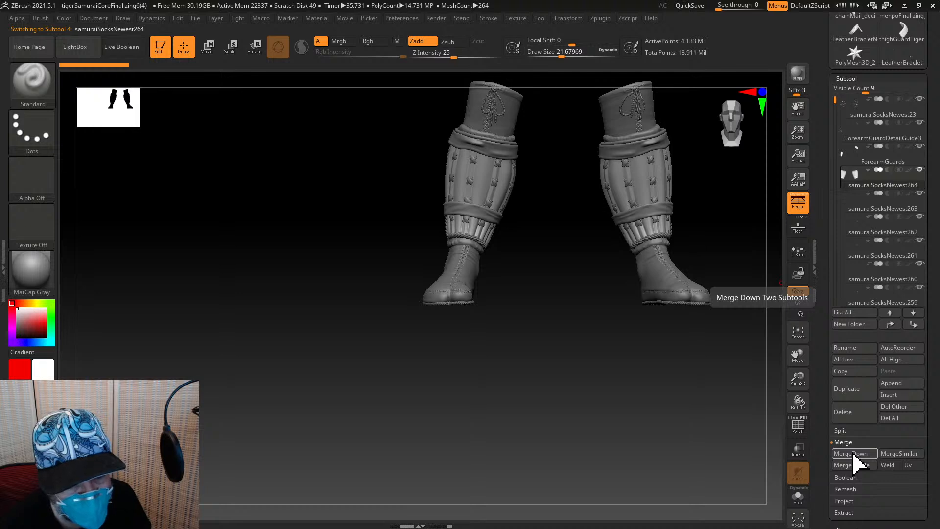
{"action": "left_click", "coordinate": [853, 453]}
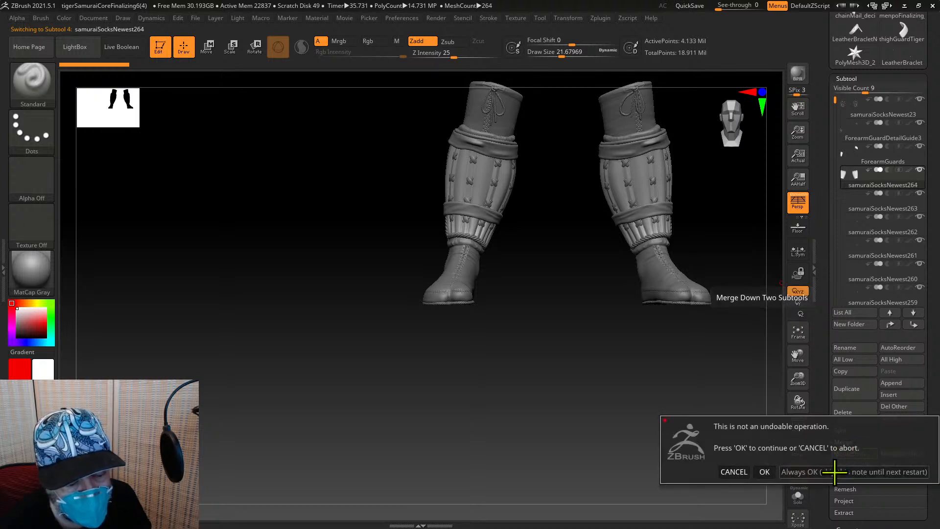
{"action": "left_click", "coordinate": [834, 469]}
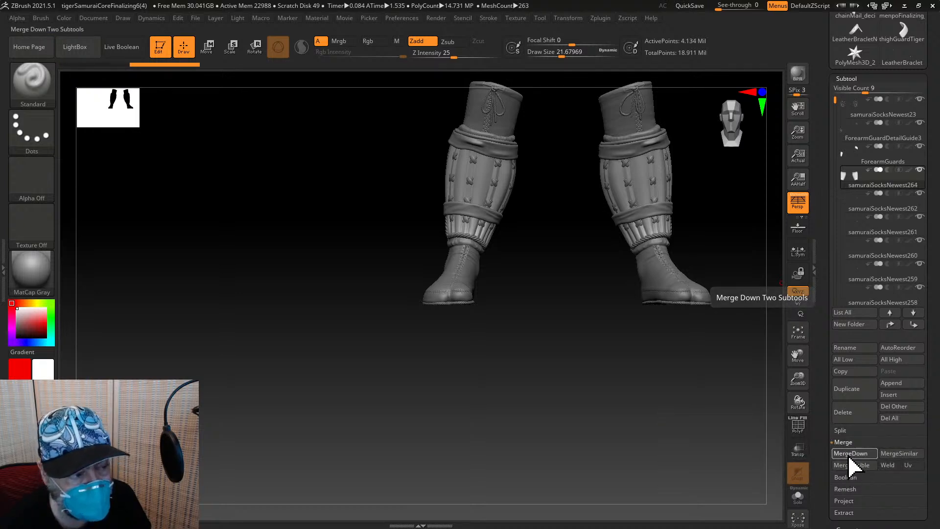
Merge the samuraiSocksNewest264 subtool down with samuraiSocksNewest262 and save the project as extremityArmourThreadIDMaps
{"action": "left_click", "coordinate": [849, 455]}
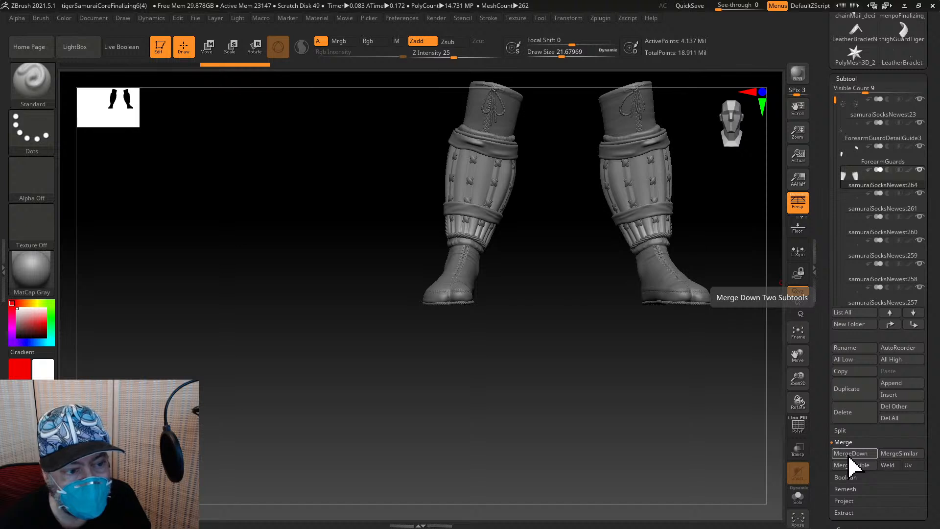
{"action": "left_click", "coordinate": [196, 19]}
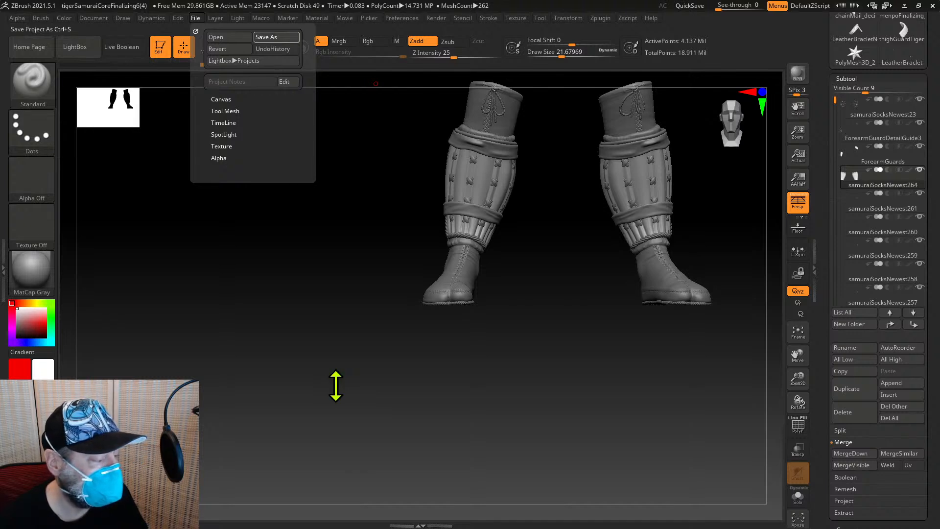
{"action": "key", "text": "ctrl+s"}
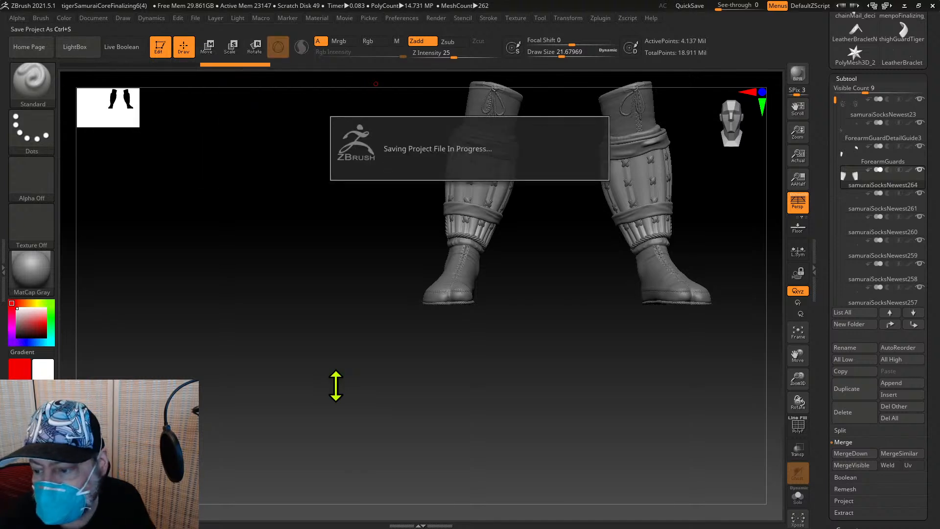
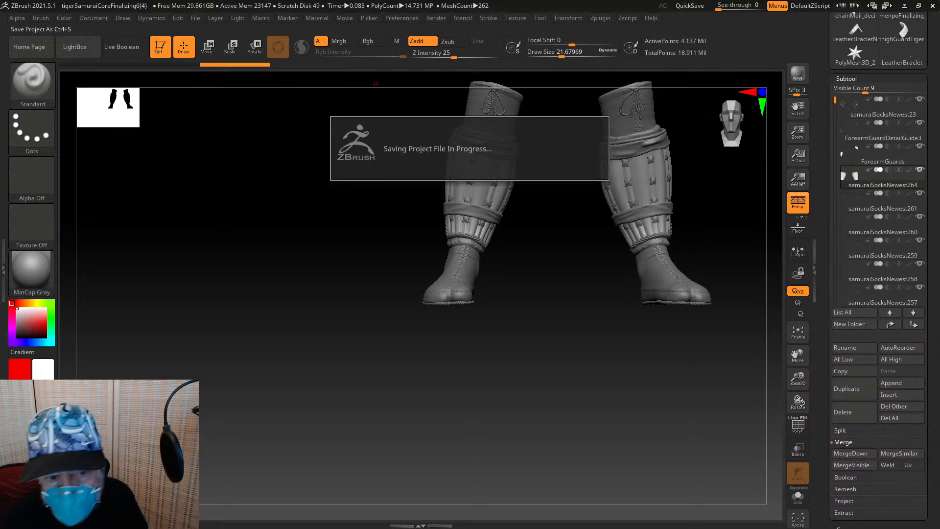
Merge the samuraiSocksNewest264 subtool down repeatedly with the sock parts from samuraiSocksNewest261 through samuraiSocksNewest224
{"action": "left_click", "coordinate": [869, 454]}
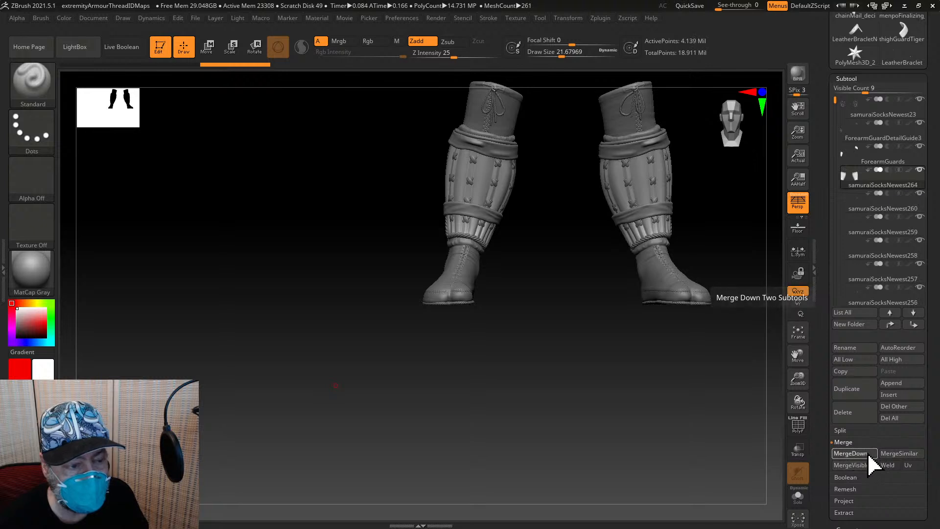
{"action": "left_click", "coordinate": [869, 454]}
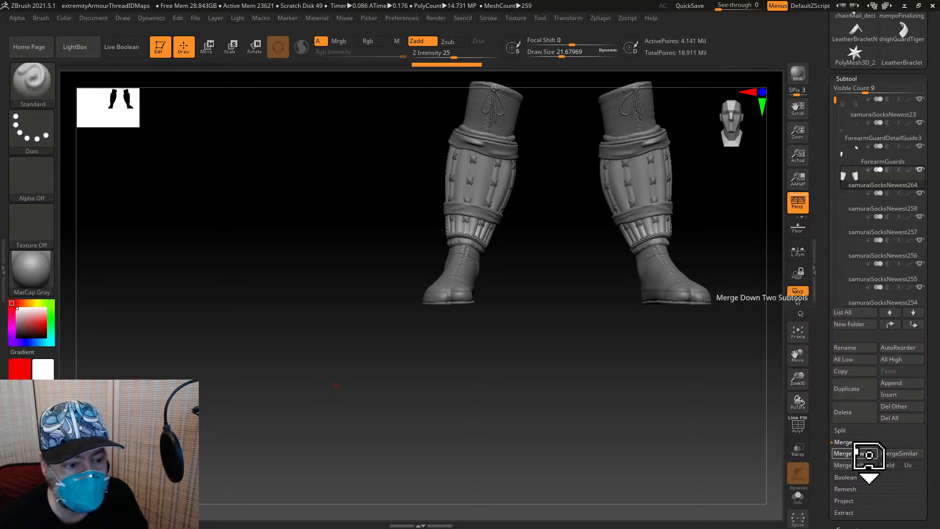
{"action": "left_click", "coordinate": [869, 453]}
{"action": "left_click", "coordinate": [869, 453]}
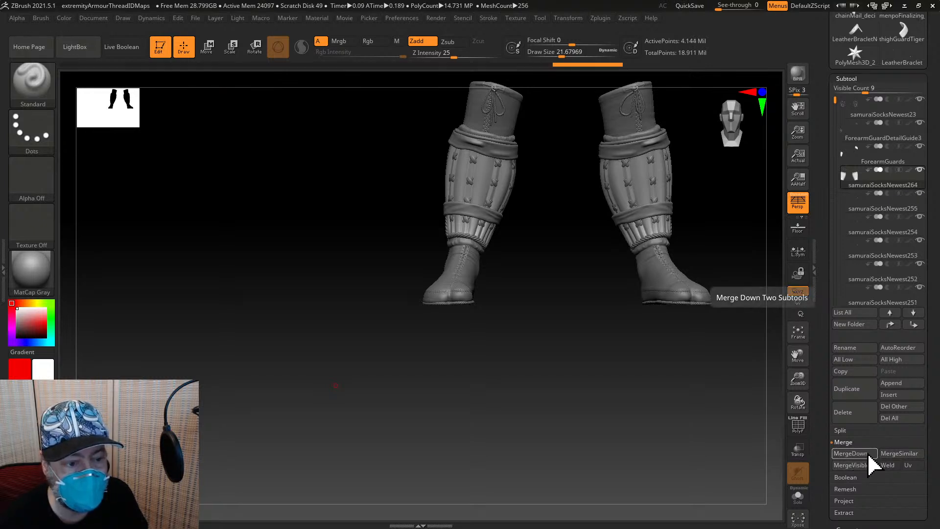
{"action": "left_click", "coordinate": [868, 454]}
{"action": "left_click", "coordinate": [868, 454]}
{"action": "left_click", "coordinate": [868, 454]}
{"action": "left_click", "coordinate": [868, 453]}
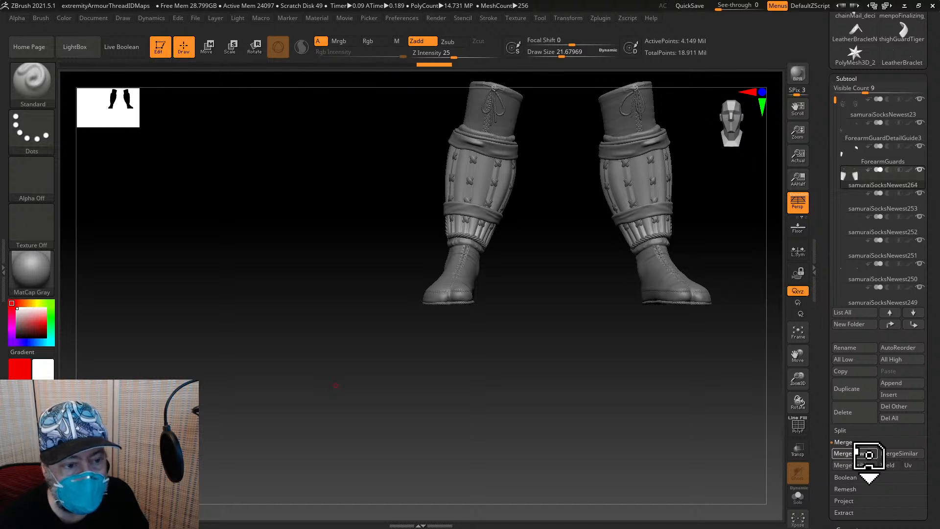
{"action": "left_click", "coordinate": [868, 453]}
{"action": "left_click", "coordinate": [869, 453]}
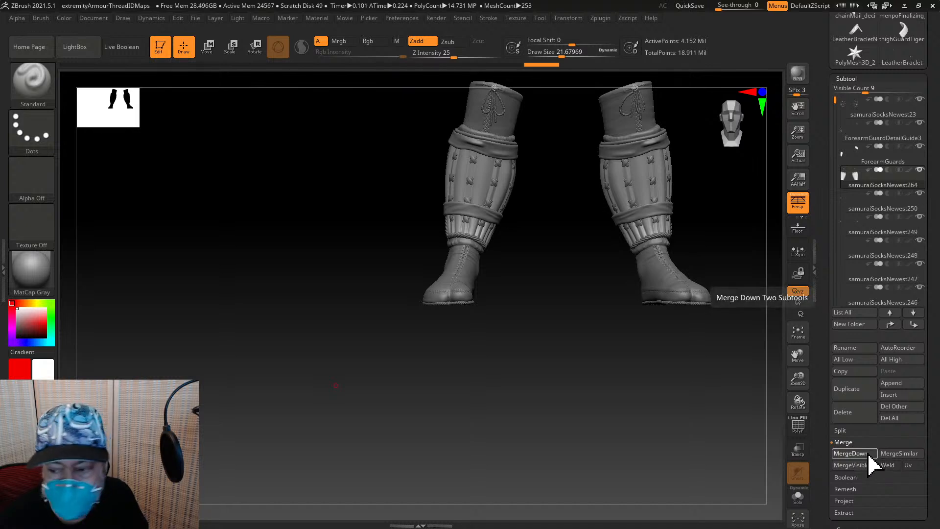
{"action": "left_click", "coordinate": [868, 454]}
{"action": "left_click", "coordinate": [868, 454]}
{"action": "left_click", "coordinate": [869, 454]}
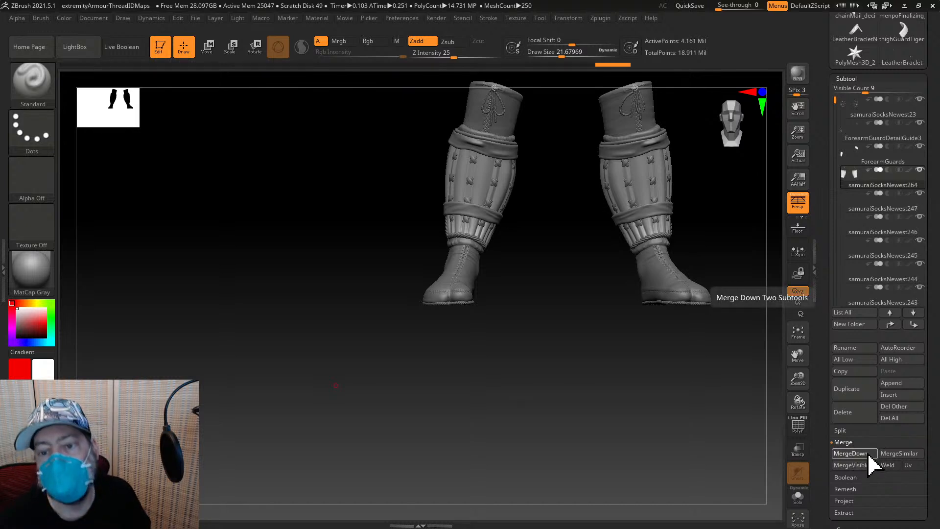
{"action": "left_click", "coordinate": [869, 454]}
{"action": "left_click", "coordinate": [869, 453]}
{"action": "left_click", "coordinate": [869, 454]}
{"action": "left_click", "coordinate": [869, 454]}
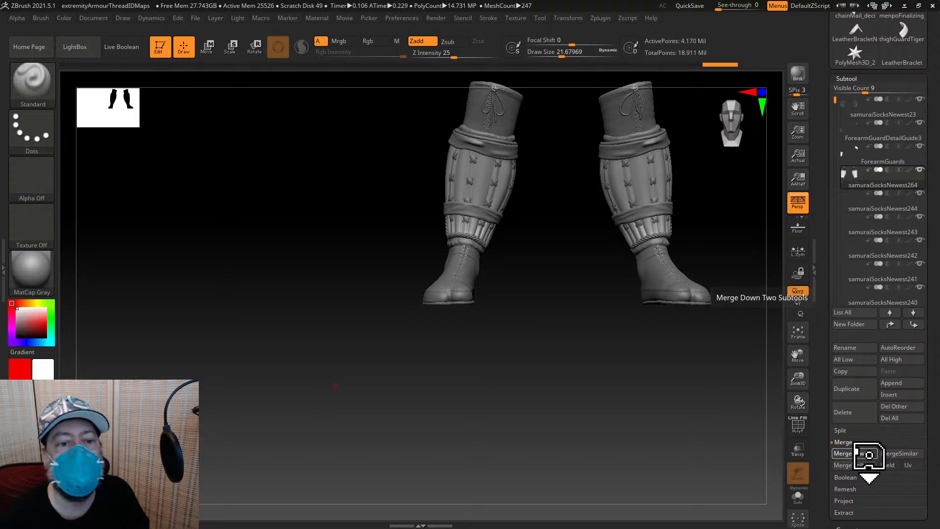
{"action": "left_click", "coordinate": [869, 453]}
{"action": "left_click", "coordinate": [869, 454]}
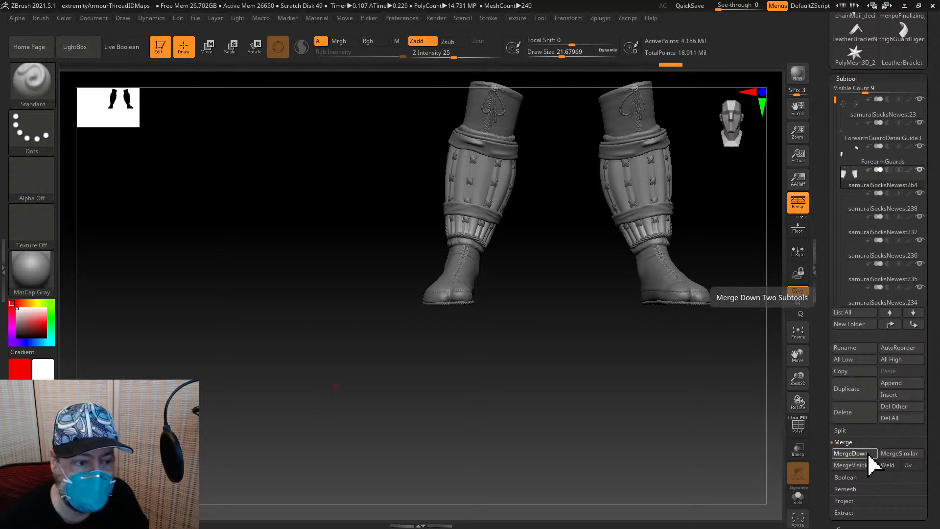
{"action": "left_click", "coordinate": [869, 453]}
{"action": "left_click", "coordinate": [869, 453]}
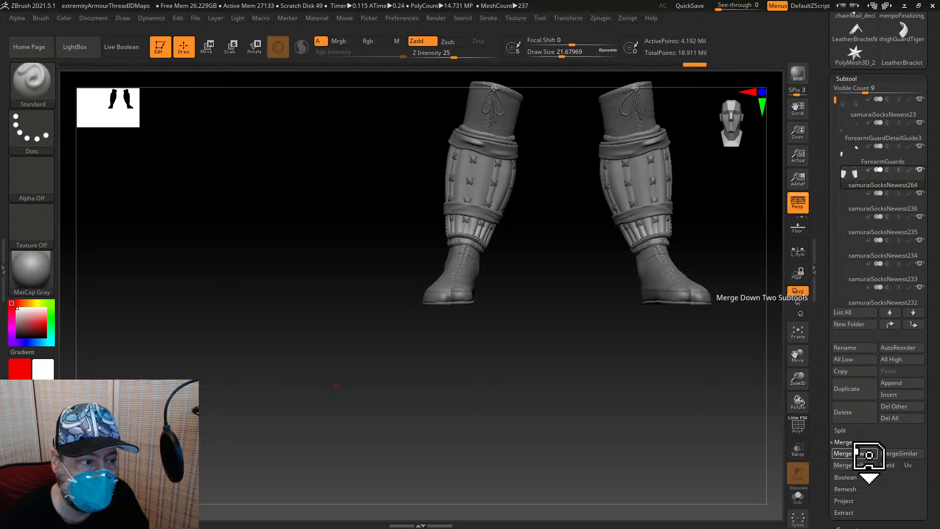
{"action": "left_click", "coordinate": [868, 453]}
{"action": "left_click", "coordinate": [869, 454]}
{"action": "left_click", "coordinate": [869, 453]}
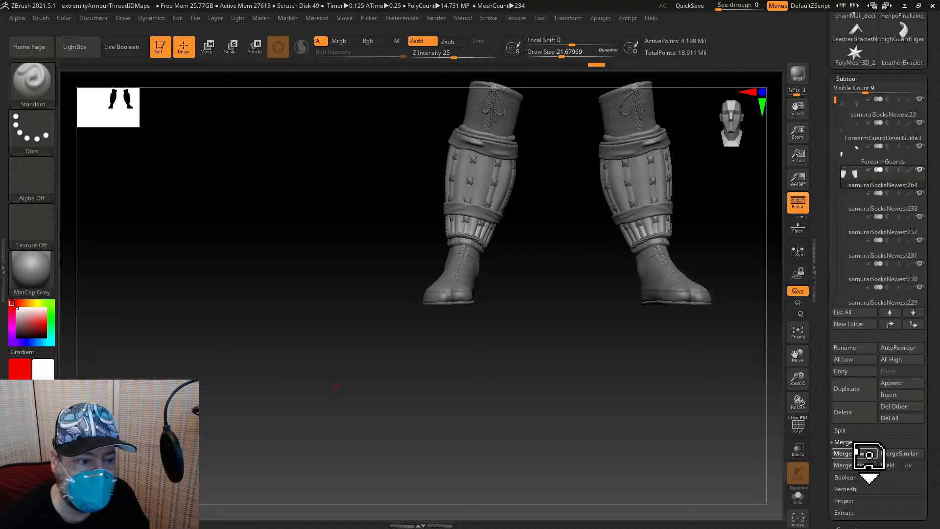
{"action": "left_click", "coordinate": [869, 454]}
{"action": "left_click", "coordinate": [869, 453]}
{"action": "left_click", "coordinate": [869, 454]}
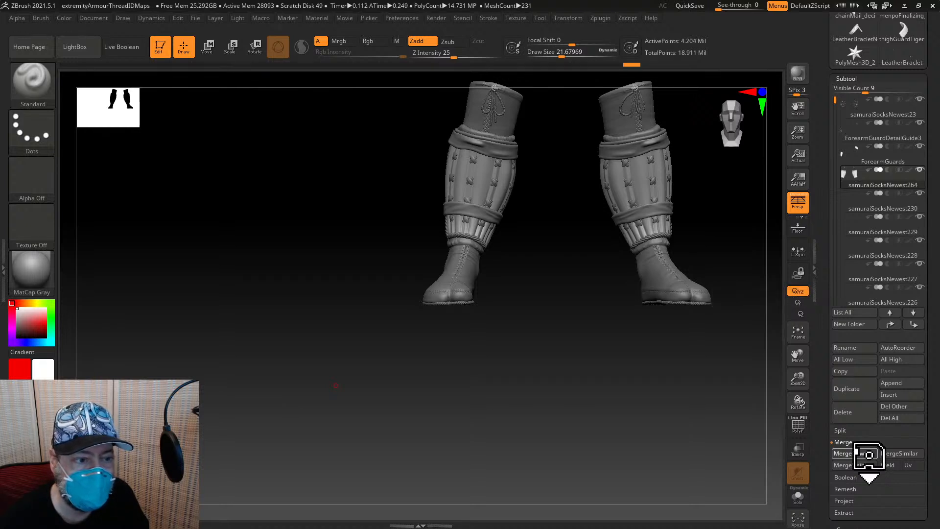
{"action": "left_click", "coordinate": [868, 454]}
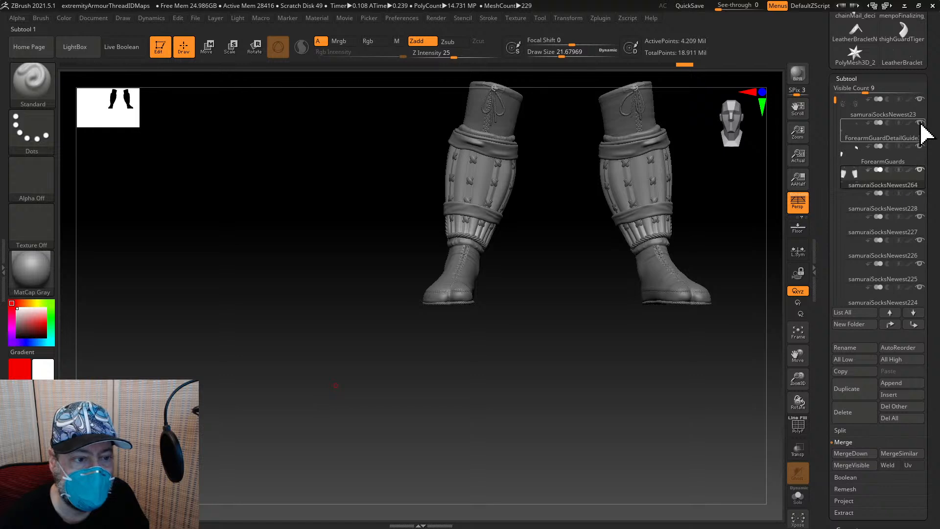
{"action": "mouse_move", "coordinate": [923, 108]}
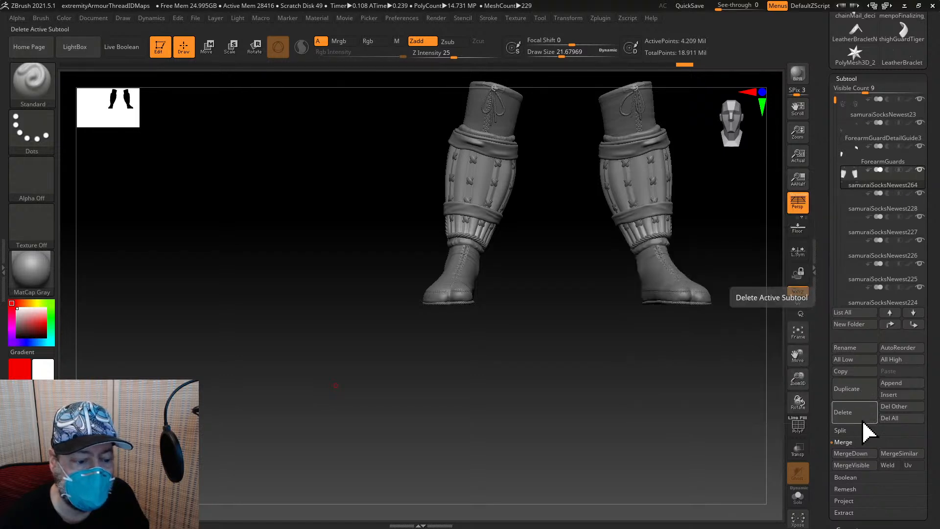
{"action": "left_click", "coordinate": [857, 453]}
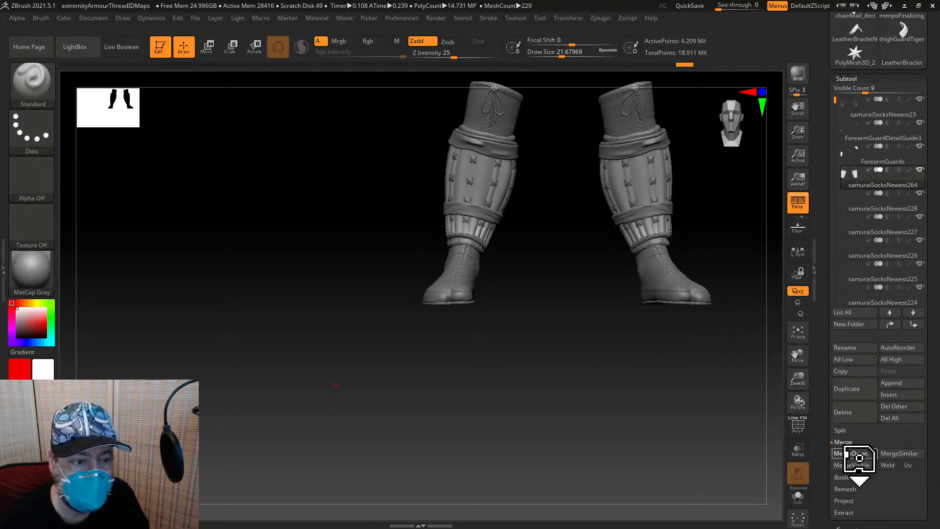
{"action": "left_click", "coordinate": [857, 453]}
{"action": "left_click", "coordinate": [856, 453]}
{"action": "left_click", "coordinate": [856, 453]}
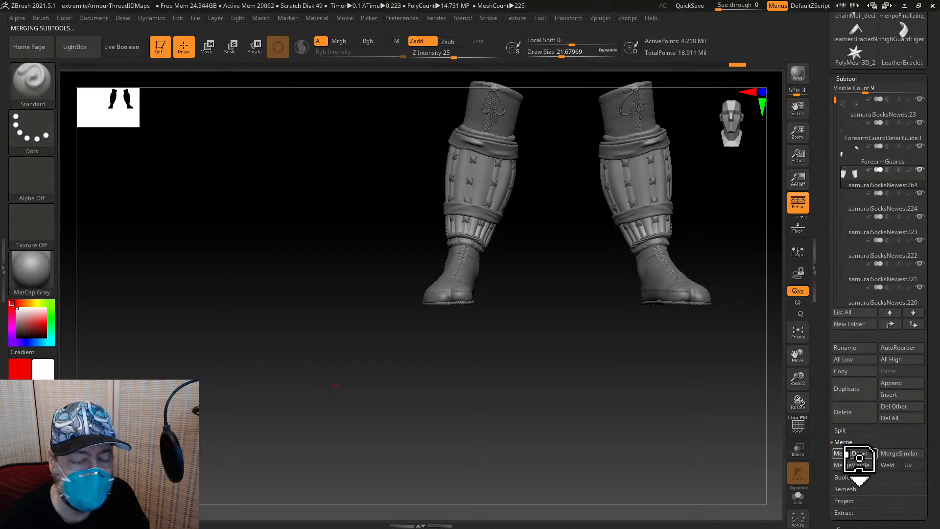
{"action": "left_click", "coordinate": [856, 453]}
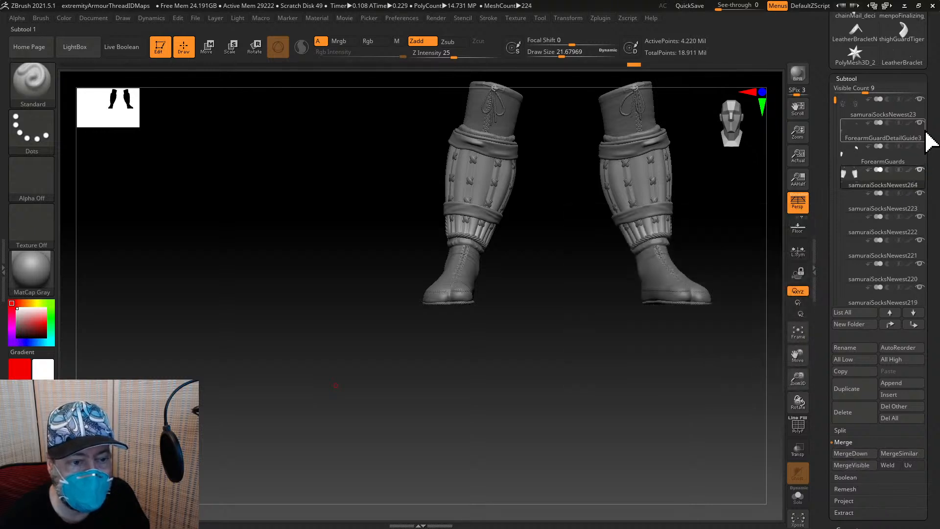
Hide the samuraiSocksNewest23, ForearmGuardDetailGuide3 and ForearmGuards subtools and try to combine the remaining visible sock parts with Merge Visible
{"action": "left_click", "coordinate": [923, 116]}
{"action": "left_click", "coordinate": [919, 99]}
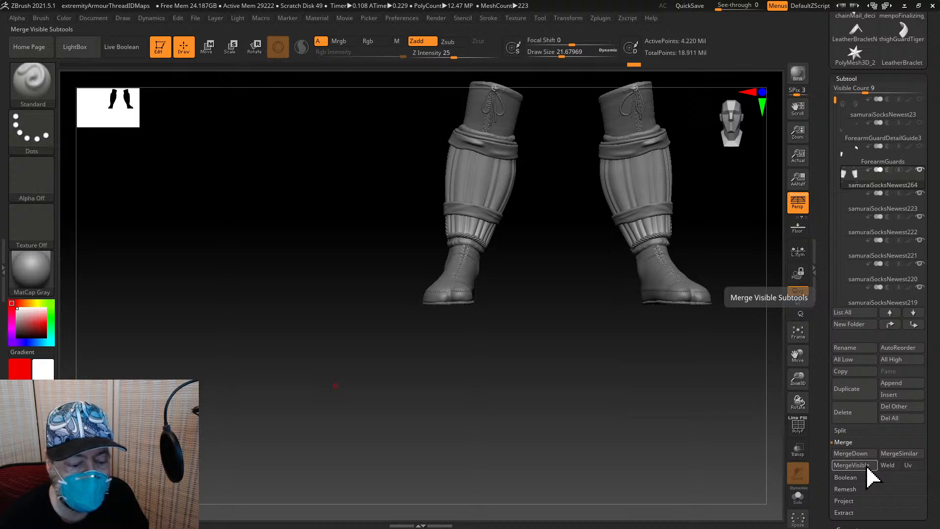
{"action": "left_click", "coordinate": [852, 465]}
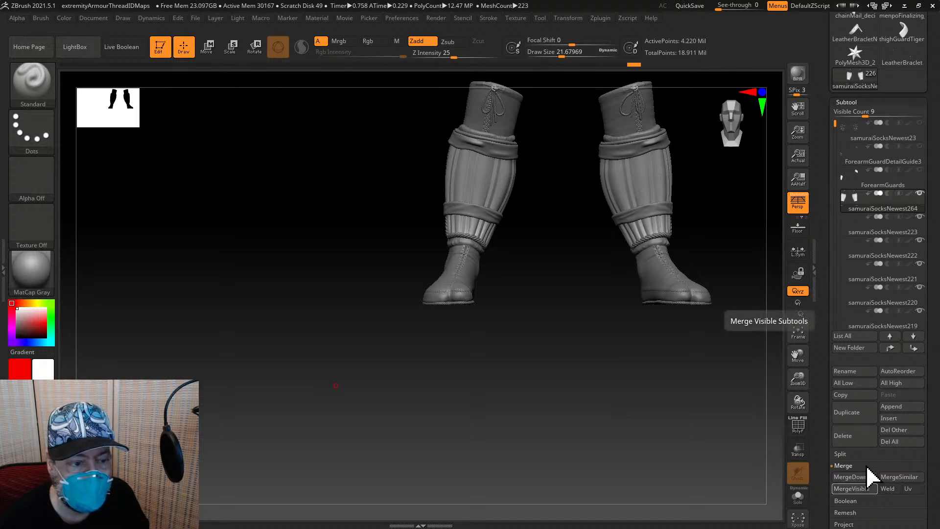
{"action": "left_click", "coordinate": [871, 489]}
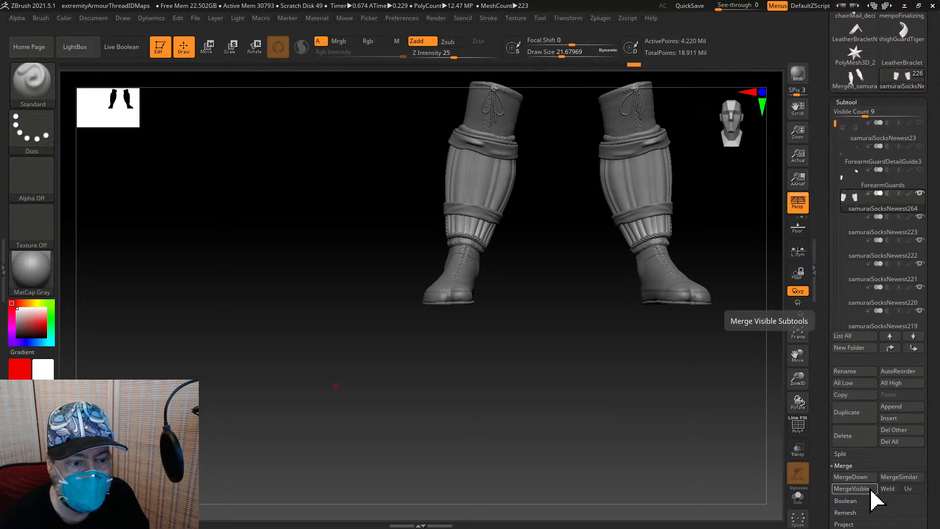
{"action": "left_click", "coordinate": [870, 490]}
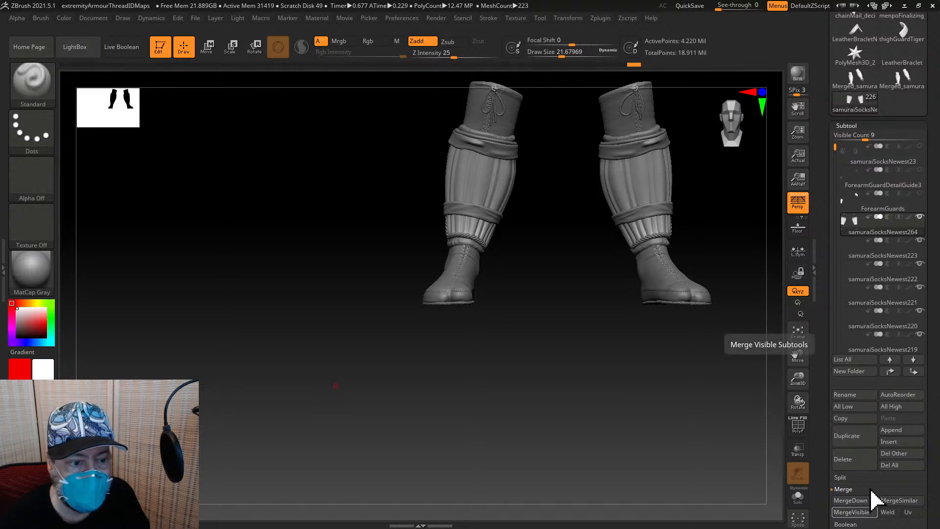
{"action": "left_click_drag", "start_coordinate": [822, 498], "coordinate": [827, 409]}
{"action": "left_click", "coordinate": [848, 392]}
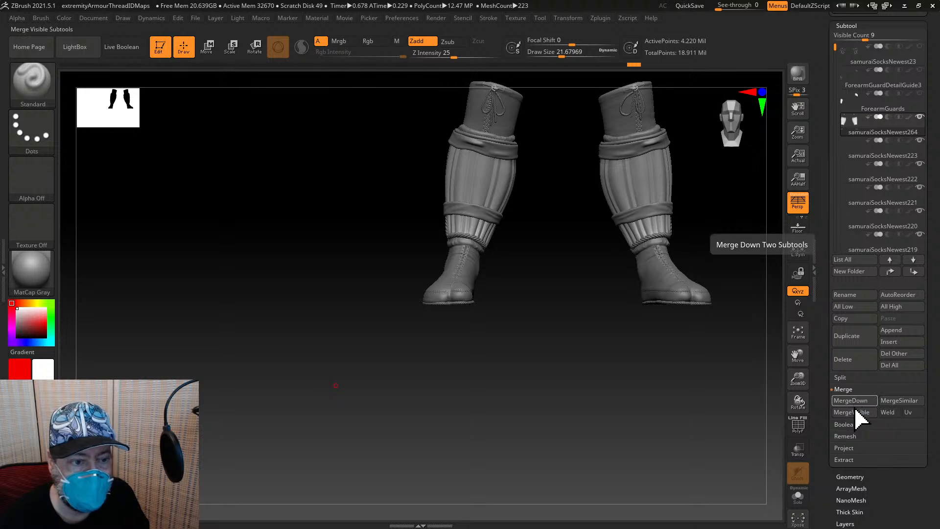
{"action": "left_click", "coordinate": [855, 412]}
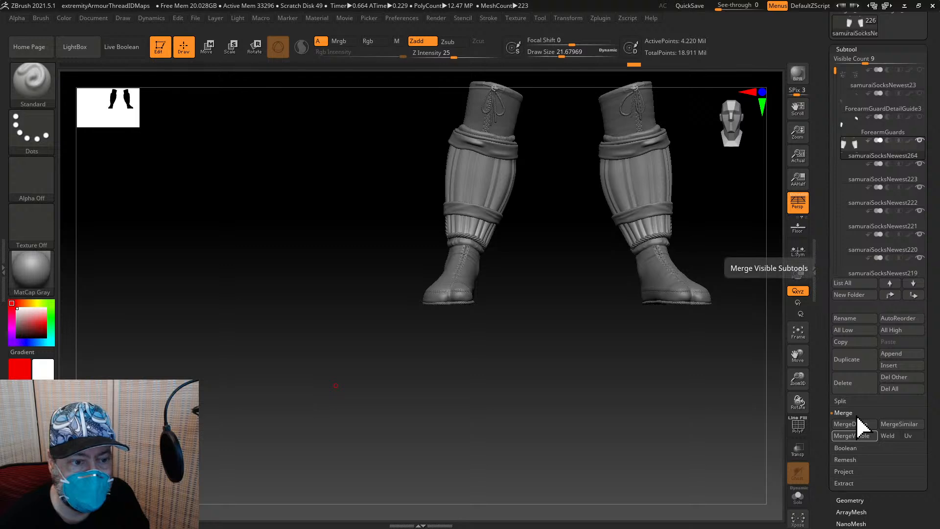
Merge samuraiSocksNewest264 down with the parts samuraiSocksNewest223 through samuraiSocksNewest220, and try Merge Similar on the remaining parts
{"action": "left_click", "coordinate": [857, 424]}
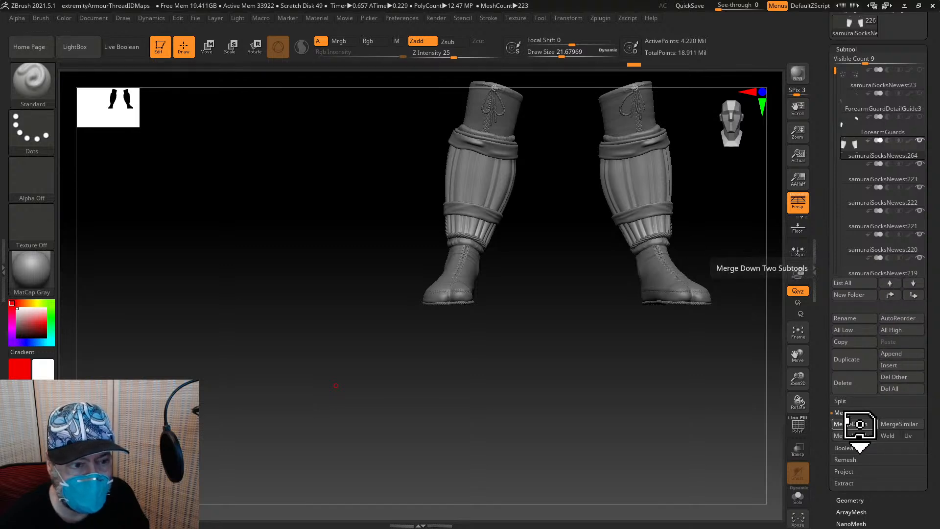
{"action": "left_click", "coordinate": [857, 424]}
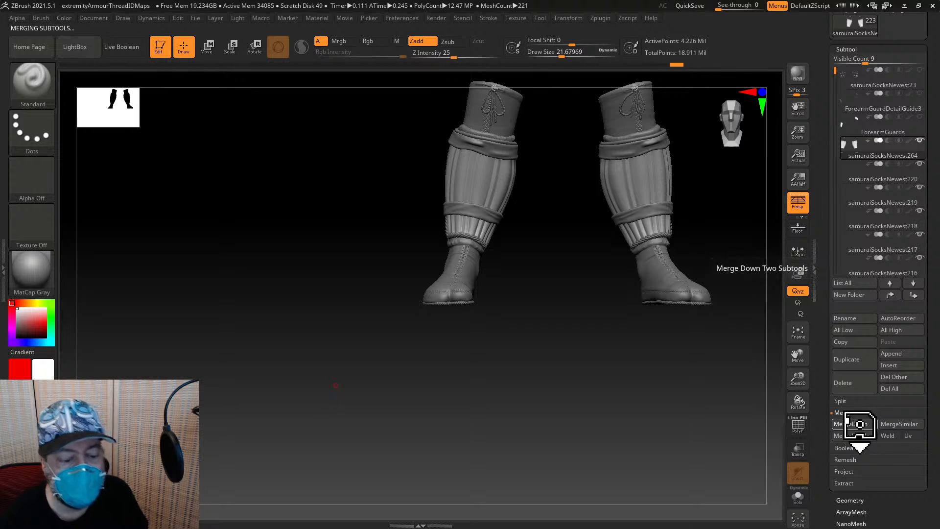
{"action": "left_click", "coordinate": [904, 429]}
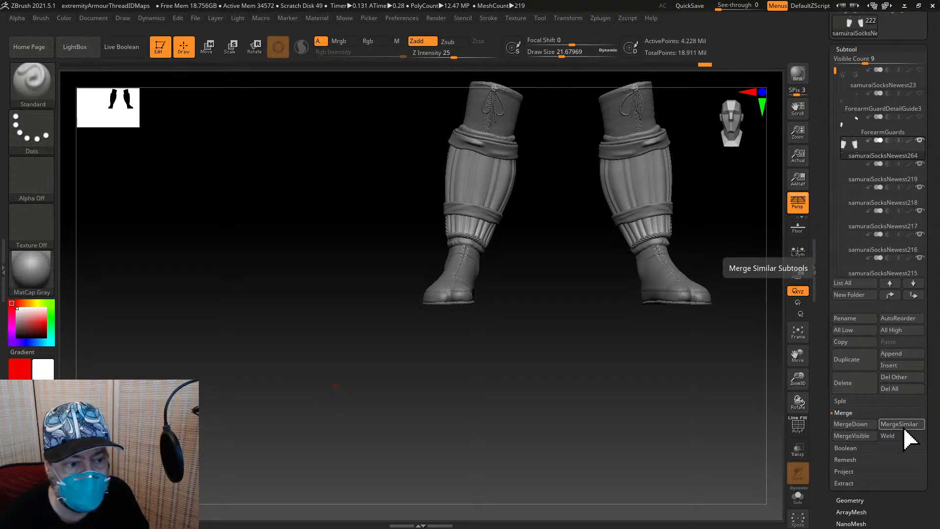
{"action": "left_click", "coordinate": [904, 428]}
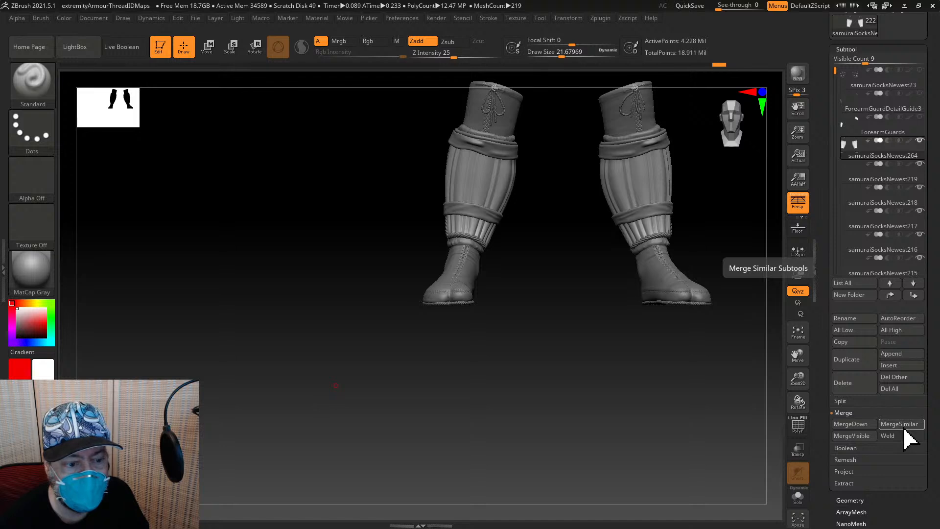
Merge the samuraiSocksNewest264 subtool down repeatedly with the sock parts from samuraiSocksNewest219 through samuraiSocksNewest100
{"action": "left_click", "coordinate": [853, 423]}
{"action": "left_click", "coordinate": [853, 423]}
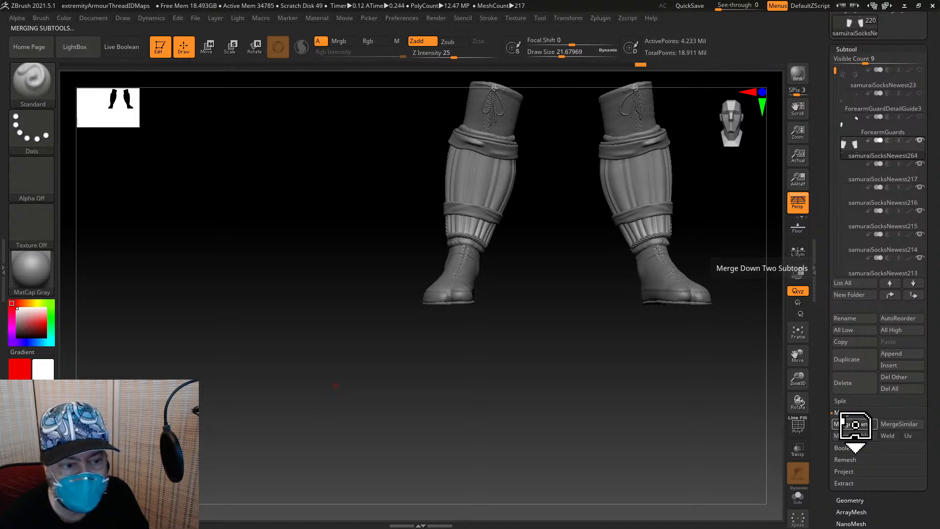
{"action": "left_click", "coordinate": [853, 423]}
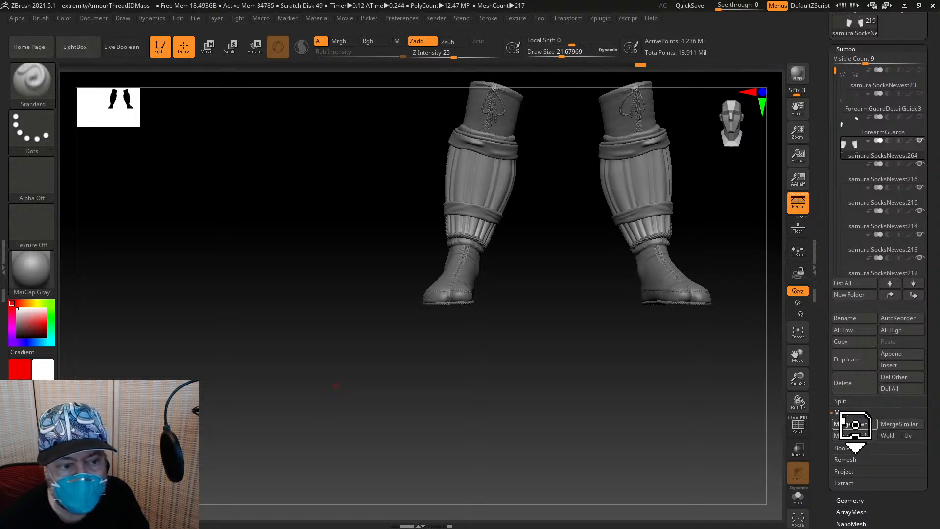
{"action": "left_click", "coordinate": [853, 422]}
{"action": "left_click", "coordinate": [853, 422]}
{"action": "left_click", "coordinate": [853, 423]}
{"action": "left_click", "coordinate": [853, 423]}
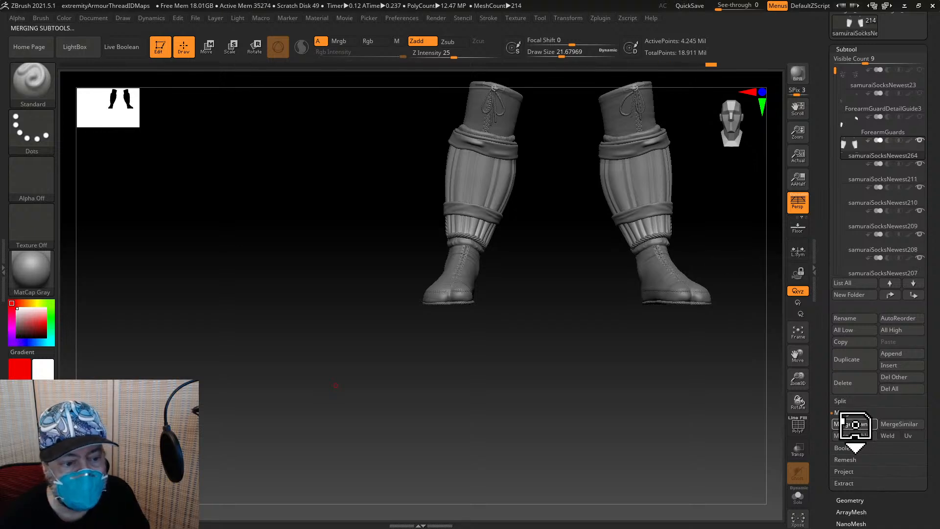
{"action": "left_click", "coordinate": [853, 423]}
{"action": "left_click", "coordinate": [853, 423]}
{"action": "left_click", "coordinate": [853, 423]}
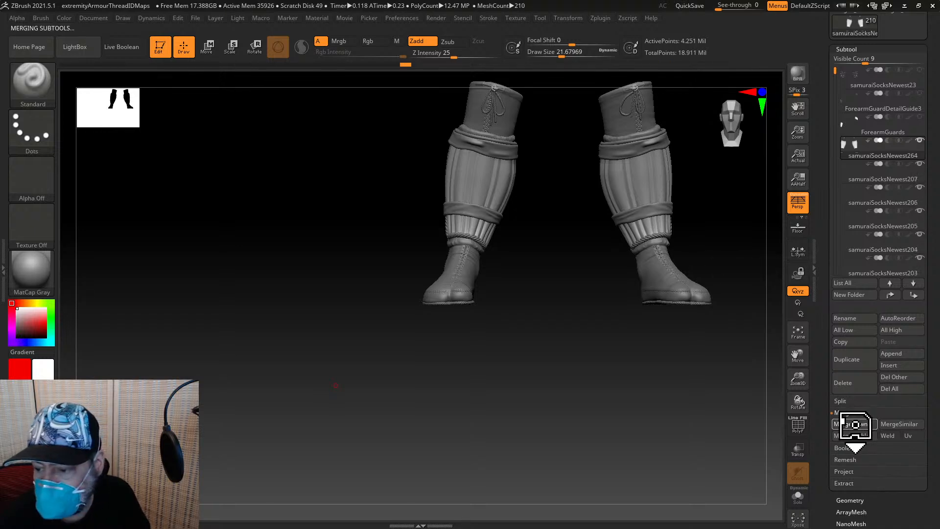
{"action": "left_click", "coordinate": [853, 423]}
{"action": "left_click", "coordinate": [853, 422]}
{"action": "left_click", "coordinate": [853, 423]}
{"action": "left_click", "coordinate": [853, 422]}
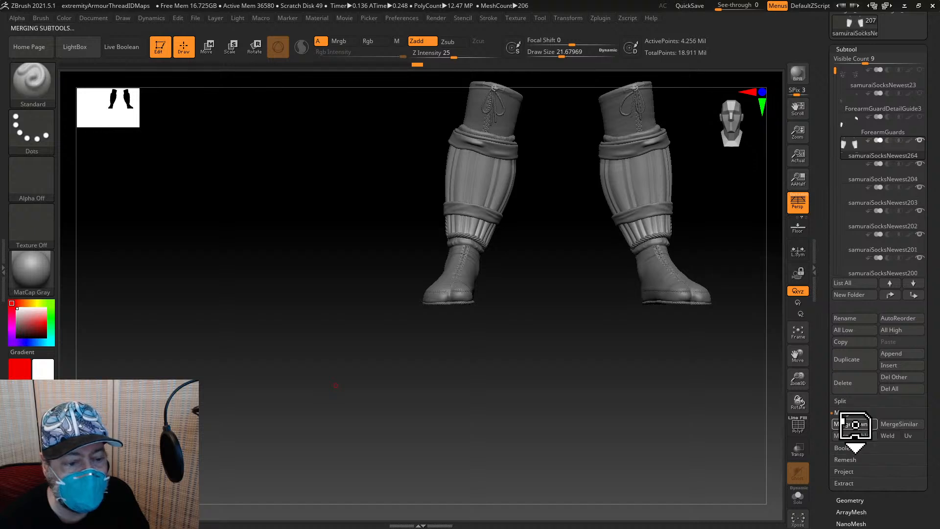
{"action": "left_click", "coordinate": [853, 424]}
{"action": "left_click", "coordinate": [853, 424]}
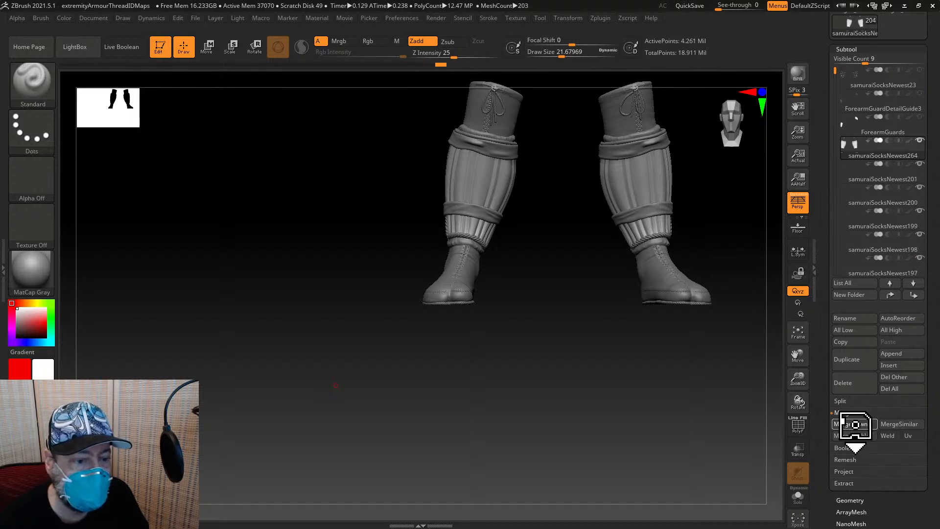
{"action": "left_click", "coordinate": [853, 424]}
{"action": "left_click", "coordinate": [853, 424]}
{"action": "left_click", "coordinate": [853, 424]}
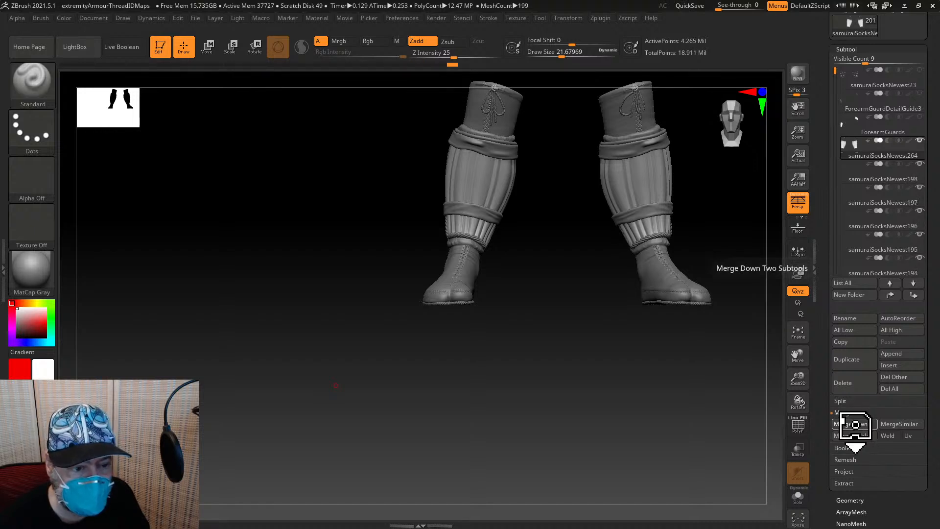
{"action": "left_click", "coordinate": [853, 423]}
{"action": "left_click", "coordinate": [853, 424]}
{"action": "left_click", "coordinate": [853, 424]}
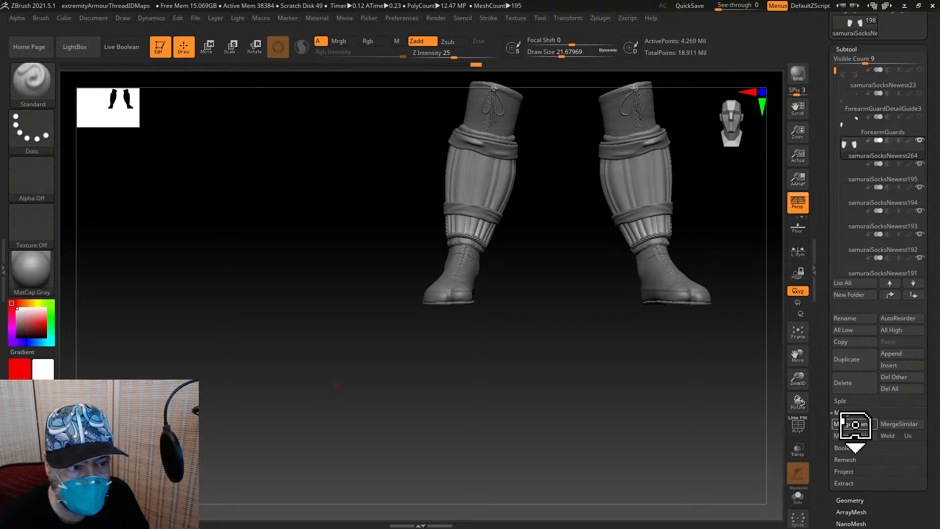
{"action": "left_click", "coordinate": [853, 423]}
{"action": "left_click", "coordinate": [853, 423]}
{"action": "left_click", "coordinate": [853, 423]}
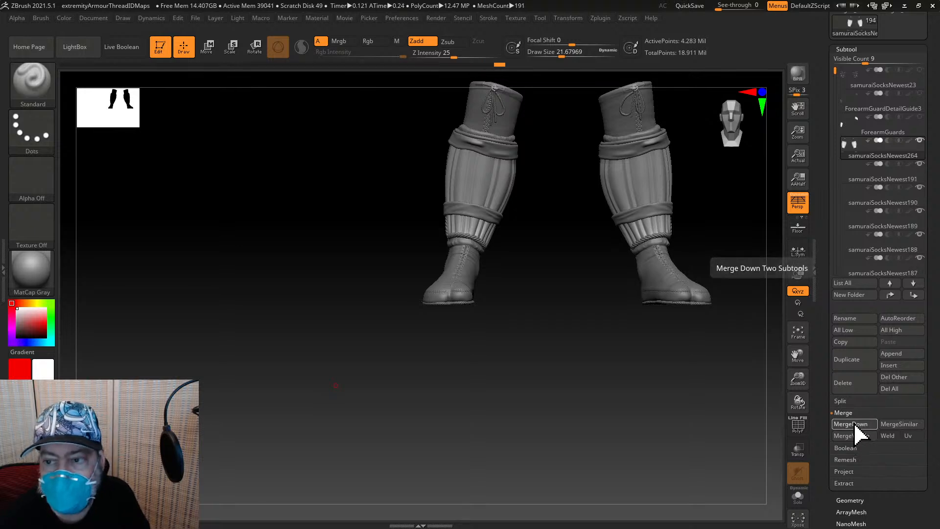
{"action": "left_click", "coordinate": [853, 423]}
{"action": "left_click", "coordinate": [853, 424]}
{"action": "left_click", "coordinate": [853, 423]}
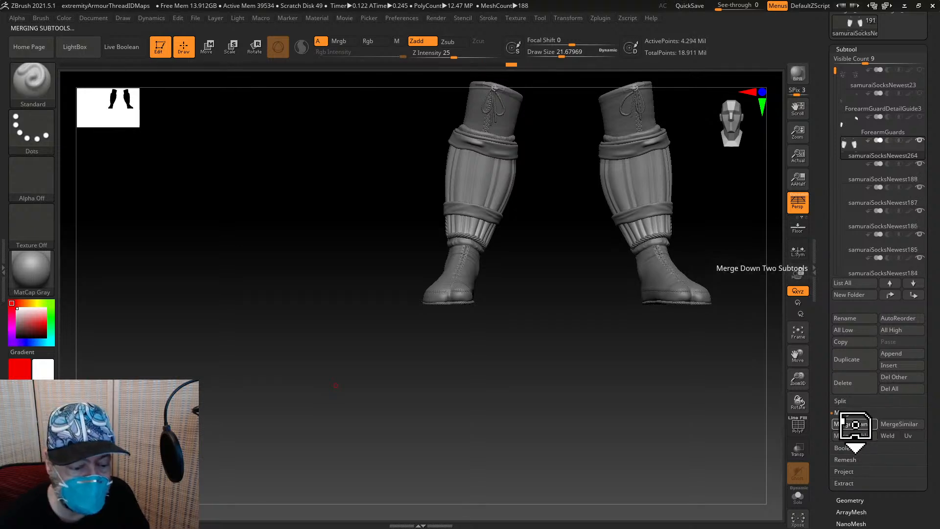
{"action": "left_click", "coordinate": [853, 423]}
{"action": "left_click", "coordinate": [853, 423]}
{"action": "left_click", "coordinate": [853, 423]}
{"action": "left_click", "coordinate": [853, 424]}
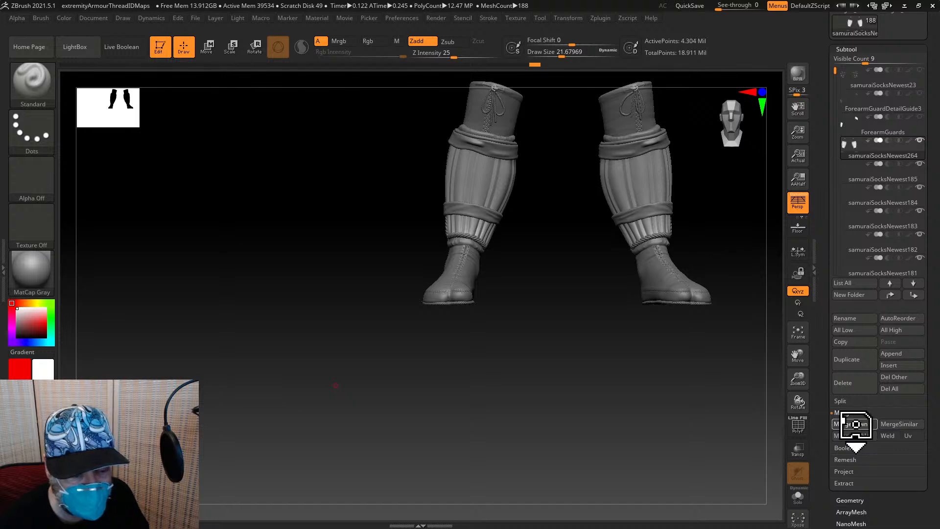
{"action": "left_click", "coordinate": [853, 423]}
{"action": "left_click", "coordinate": [853, 424]}
{"action": "left_click", "coordinate": [853, 423]}
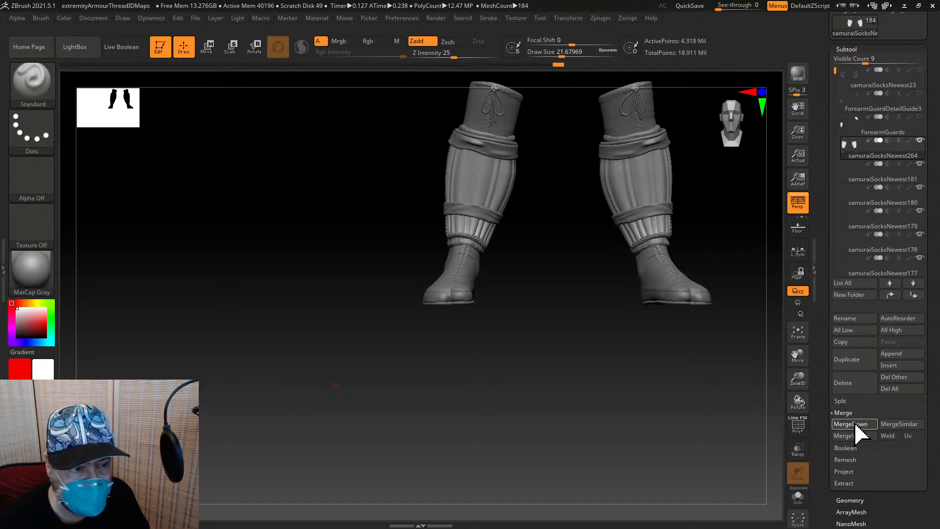
{"action": "left_click", "coordinate": [854, 424]}
{"action": "left_click", "coordinate": [854, 424]}
{"action": "left_click", "coordinate": [854, 424]}
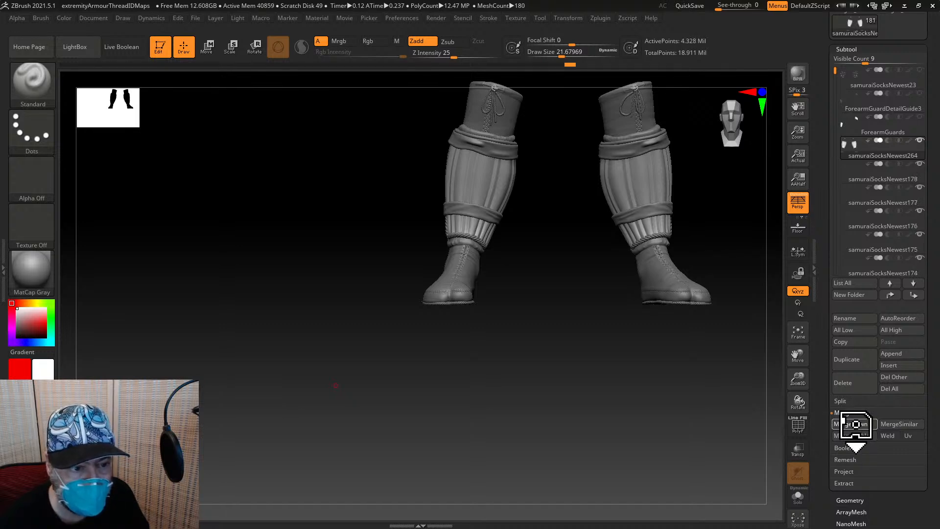
{"action": "left_click", "coordinate": [854, 424]}
{"action": "left_click", "coordinate": [854, 424]}
{"action": "left_click", "coordinate": [854, 424]}
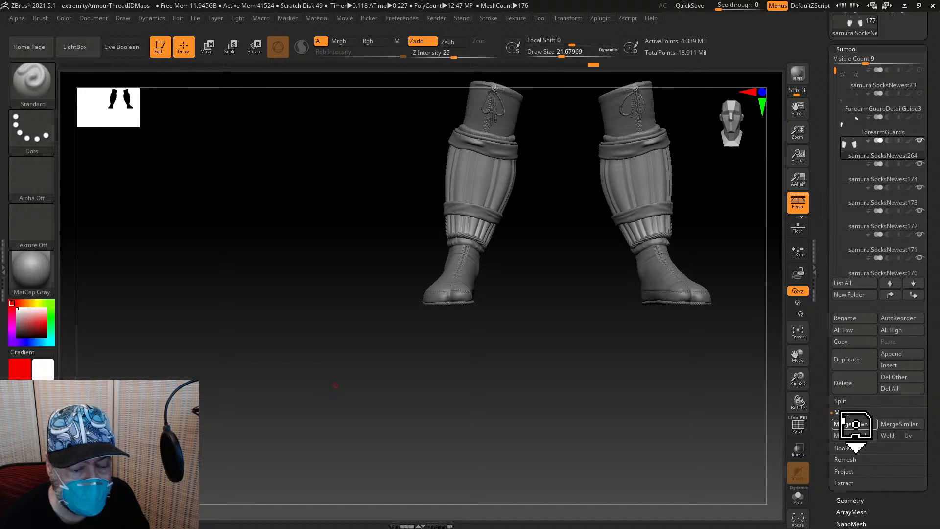
{"action": "left_click", "coordinate": [854, 424]}
{"action": "left_click", "coordinate": [854, 424]}
{"action": "left_click", "coordinate": [854, 424]}
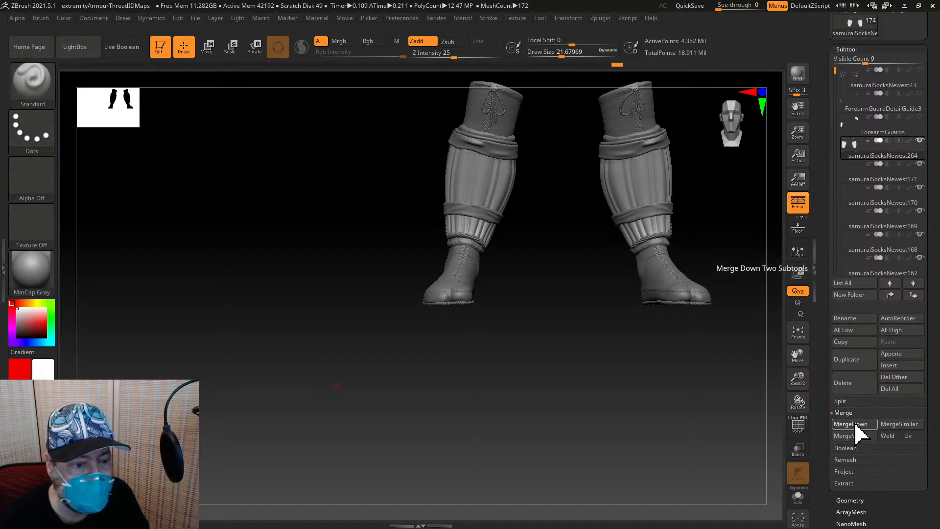
{"action": "left_click", "coordinate": [854, 424]}
{"action": "left_click", "coordinate": [854, 424]}
{"action": "left_click", "coordinate": [854, 423]}
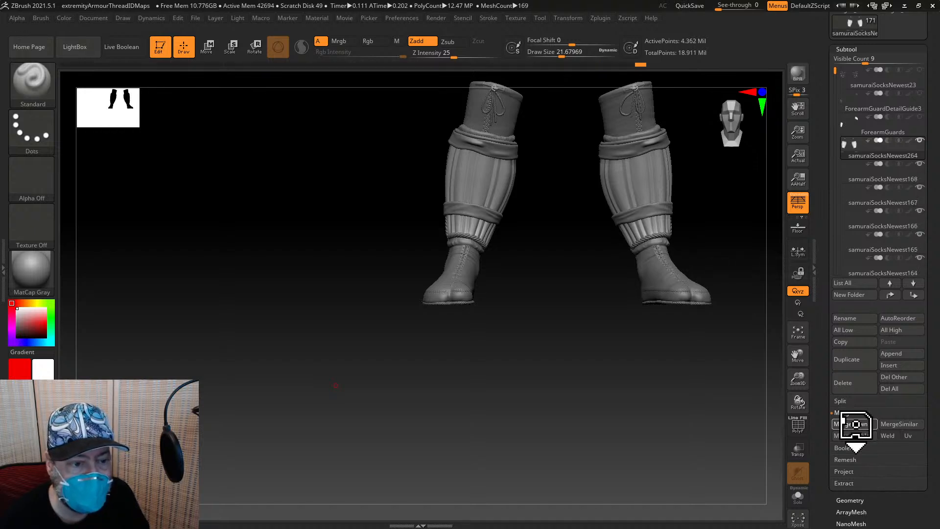
{"action": "left_click", "coordinate": [855, 423]}
{"action": "left_click", "coordinate": [855, 424]}
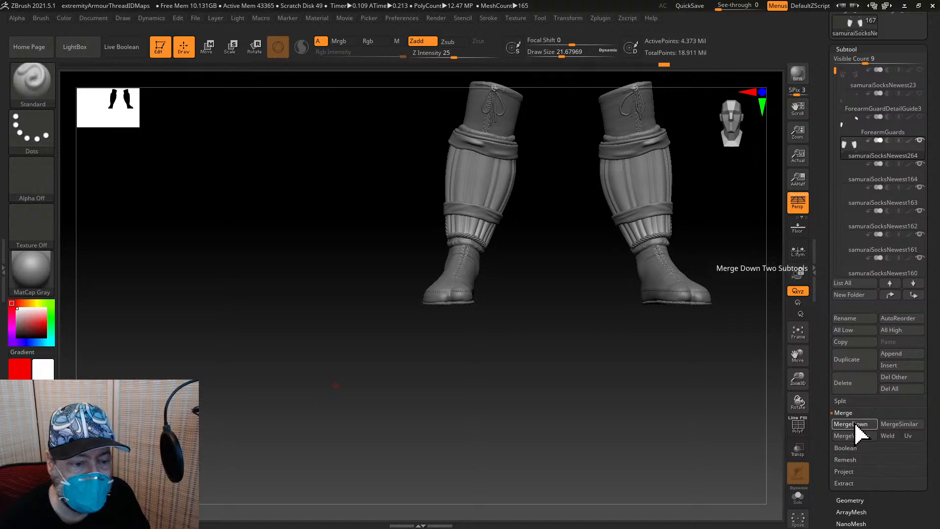
{"action": "left_click", "coordinate": [855, 424]}
{"action": "left_click", "coordinate": [855, 423]}
{"action": "left_click", "coordinate": [855, 424]}
{"action": "left_click", "coordinate": [855, 424]}
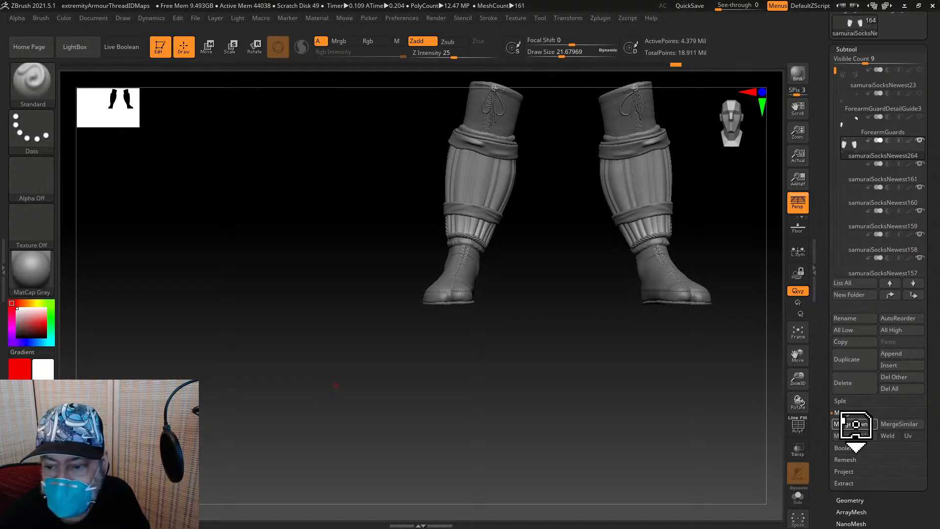
{"action": "left_click", "coordinate": [855, 424]}
{"action": "left_click", "coordinate": [855, 424]}
{"action": "left_click", "coordinate": [854, 424]}
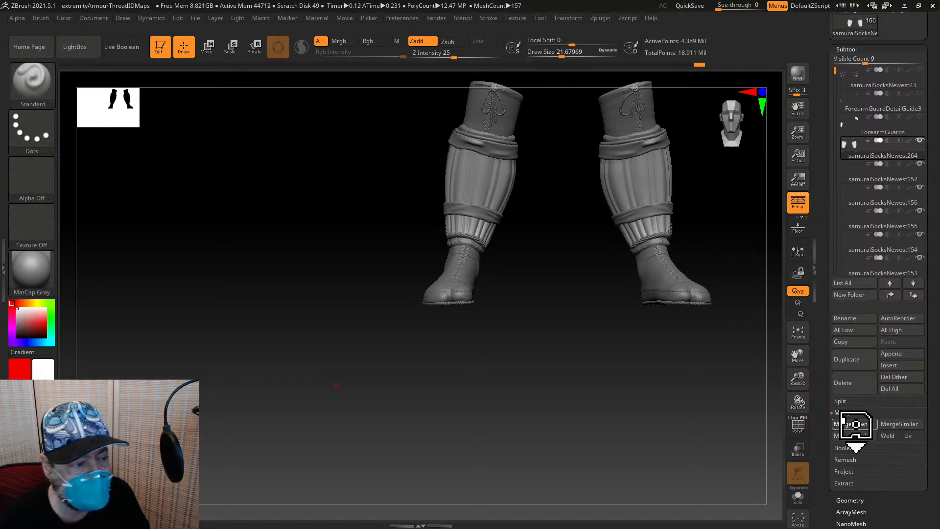
{"action": "left_click", "coordinate": [855, 424]}
{"action": "left_click", "coordinate": [855, 424]}
{"action": "left_click", "coordinate": [855, 423]}
{"action": "left_click", "coordinate": [855, 424]}
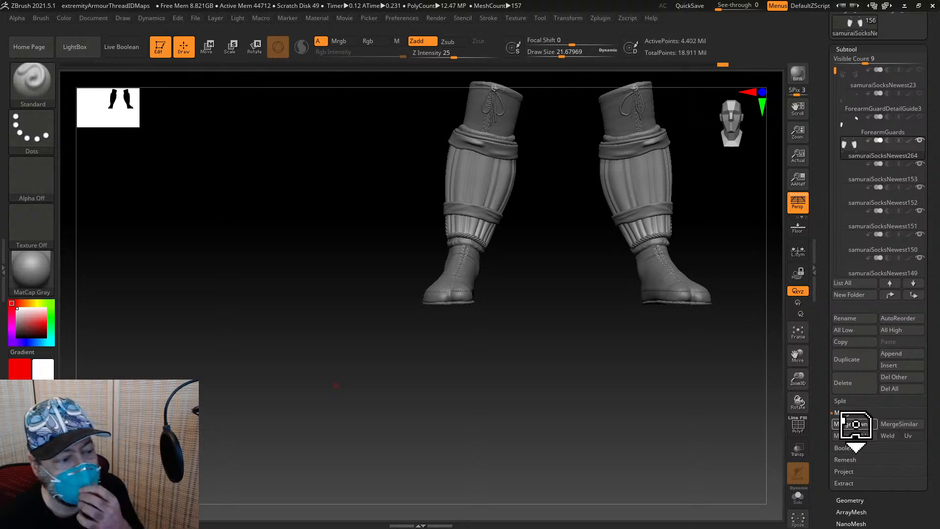
{"action": "left_click", "coordinate": [855, 423]}
{"action": "left_click", "coordinate": [855, 424]}
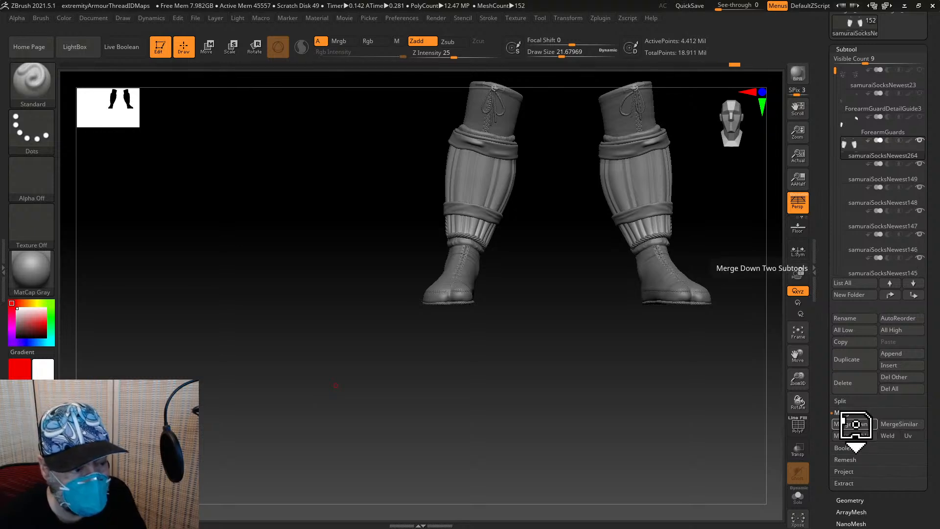
{"action": "left_click", "coordinate": [855, 424]}
{"action": "left_click", "coordinate": [855, 424]}
{"action": "left_click", "coordinate": [855, 423]}
{"action": "left_click", "coordinate": [855, 424]}
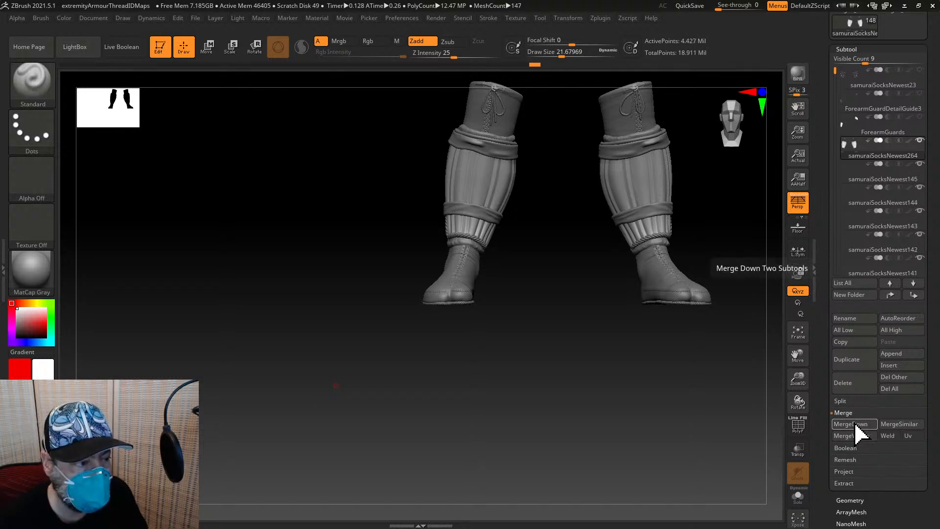
{"action": "left_click", "coordinate": [855, 424]}
{"action": "left_click", "coordinate": [855, 424]}
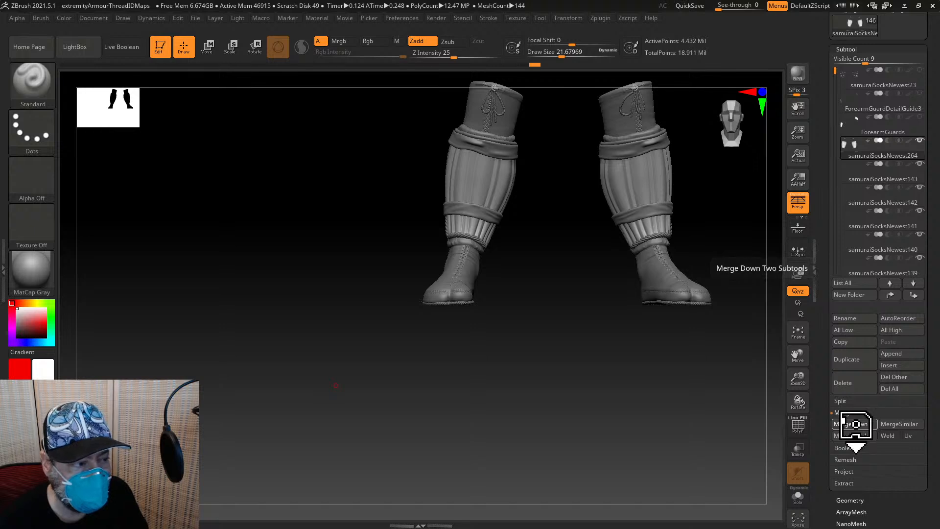
{"action": "left_click", "coordinate": [855, 424]}
{"action": "left_click", "coordinate": [855, 424]}
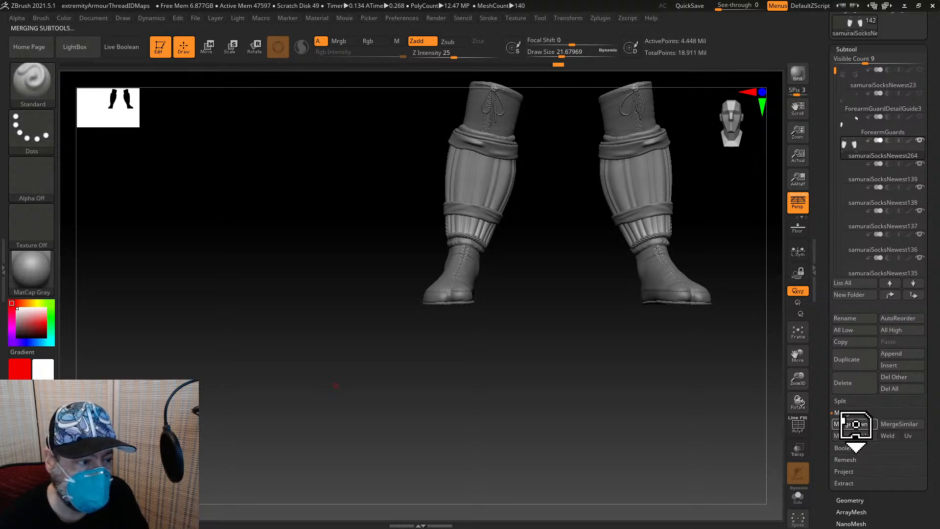
{"action": "left_click", "coordinate": [855, 424]}
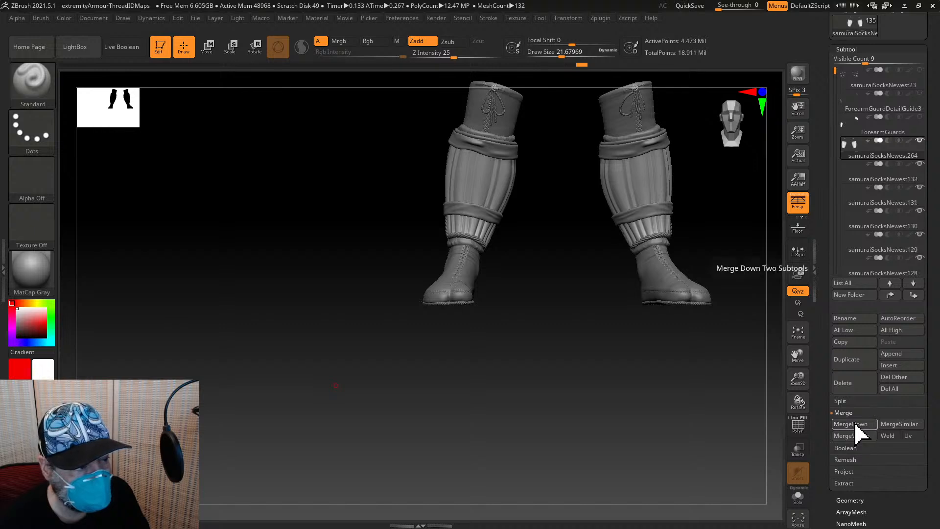
{"action": "left_click", "coordinate": [855, 424]}
{"action": "left_click", "coordinate": [855, 424]}
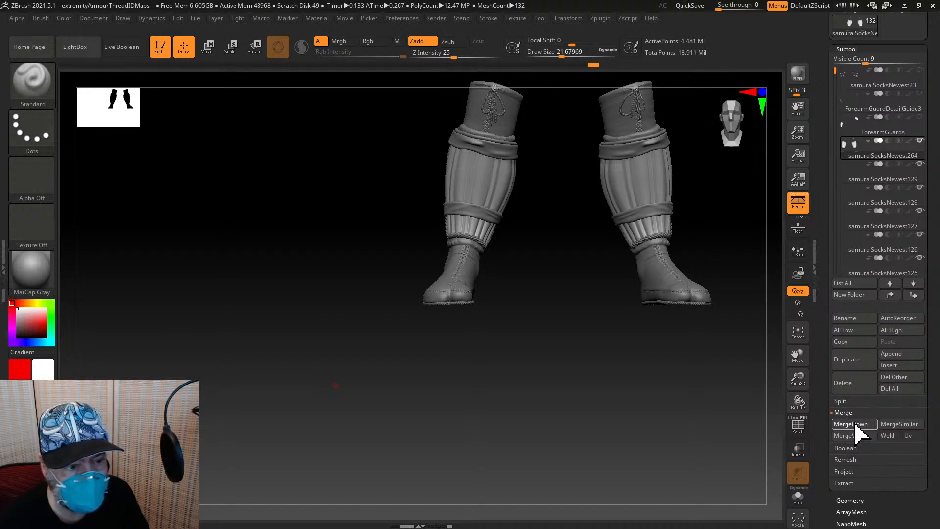
{"action": "left_click", "coordinate": [856, 424]}
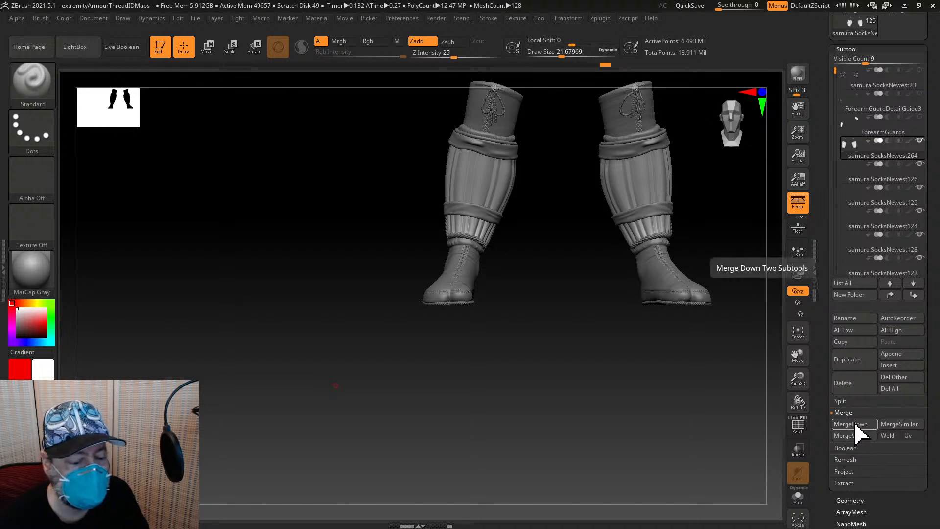
{"action": "left_click", "coordinate": [856, 424]}
{"action": "left_click", "coordinate": [856, 424]}
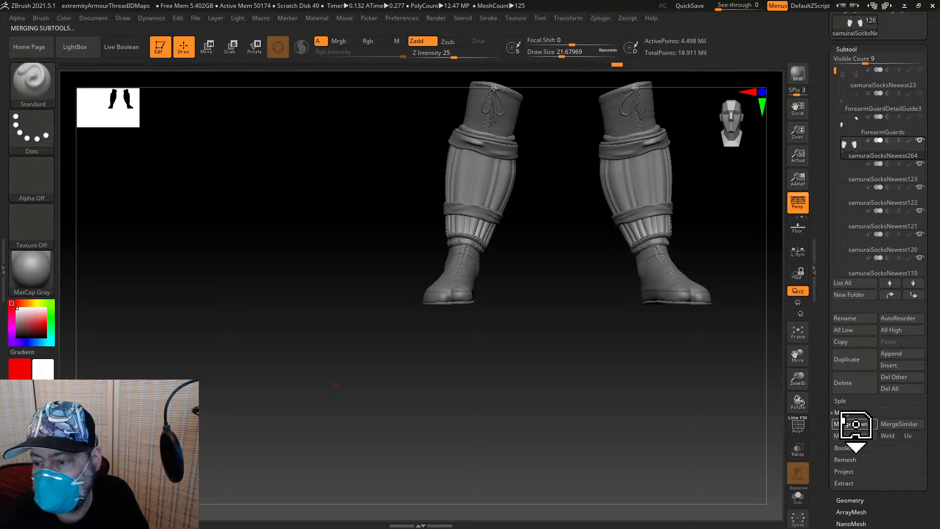
{"action": "left_click", "coordinate": [856, 424]}
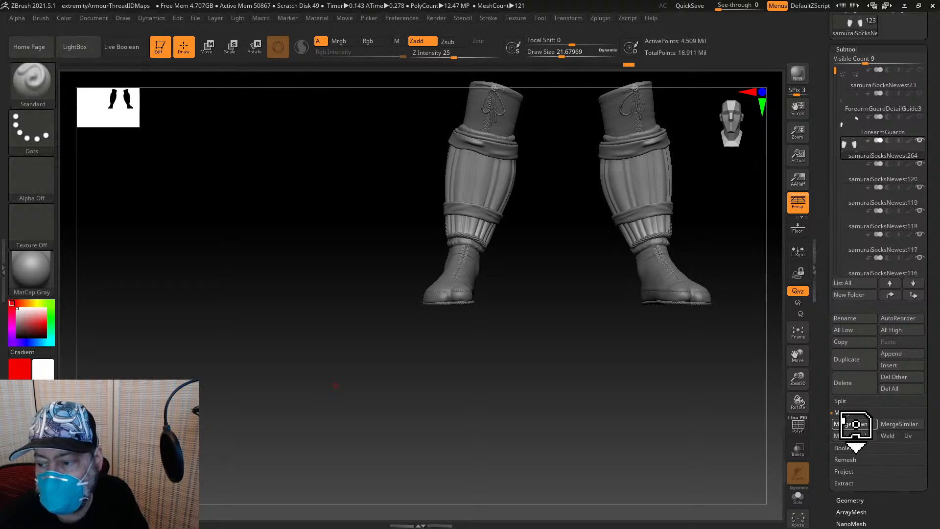
{"action": "left_click", "coordinate": [856, 423]}
{"action": "left_click", "coordinate": [856, 424]}
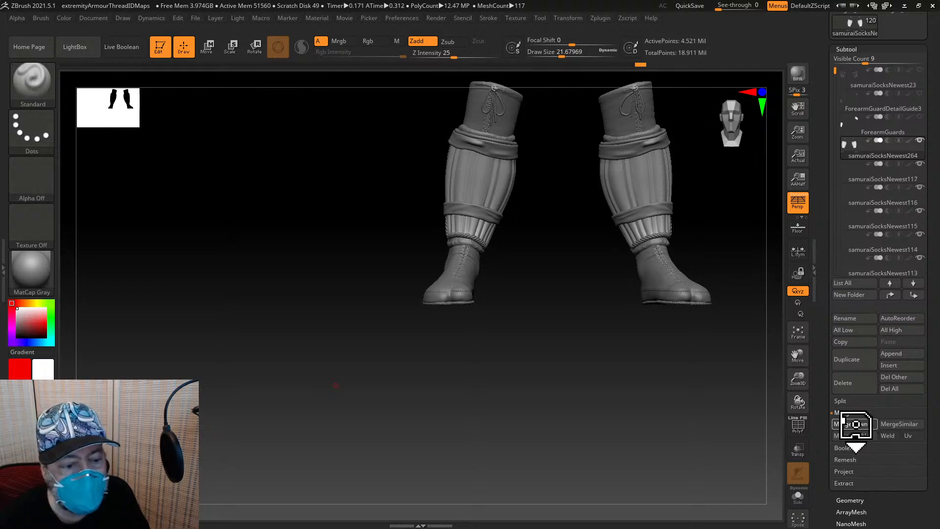
{"action": "left_click", "coordinate": [856, 424]}
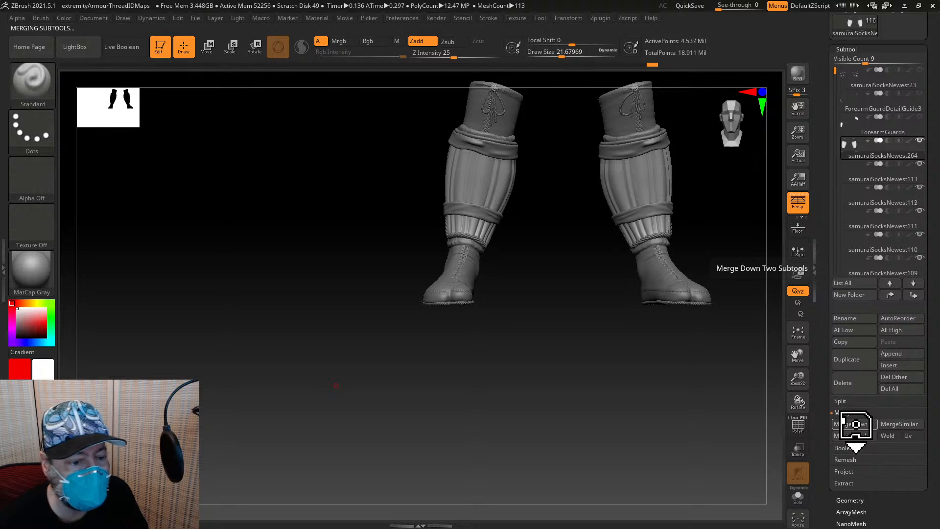
{"action": "left_click", "coordinate": [855, 424]}
{"action": "left_click", "coordinate": [856, 423]}
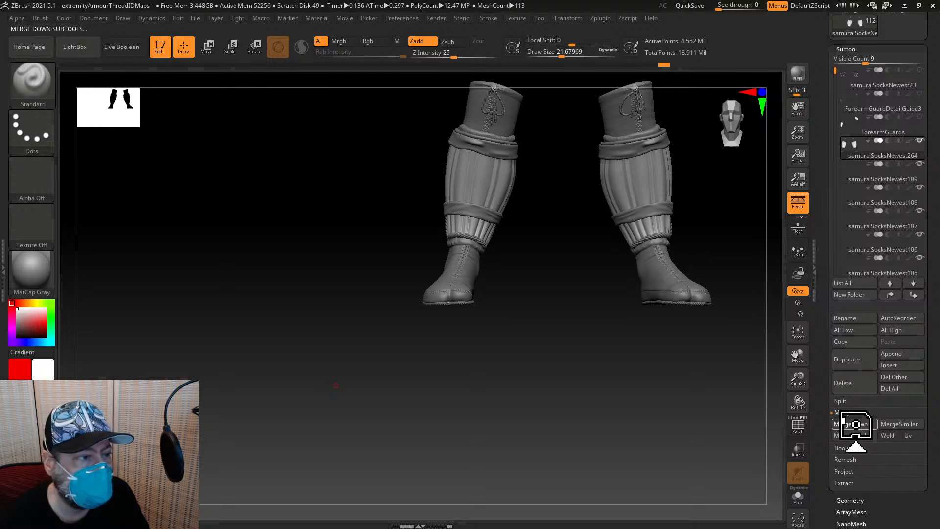
{"action": "left_click", "coordinate": [855, 424]}
{"action": "left_click", "coordinate": [855, 424]}
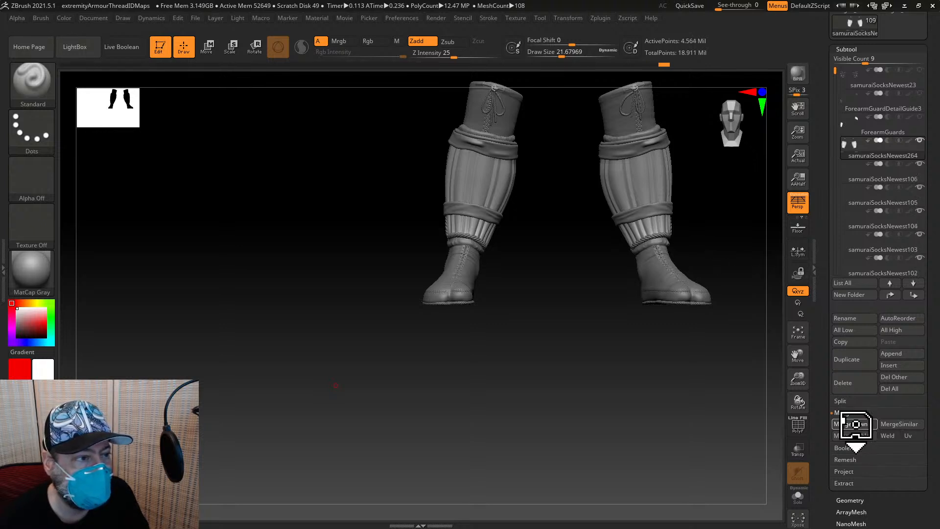
{"action": "left_click", "coordinate": [856, 424]}
{"action": "left_click", "coordinate": [855, 424]}
{"action": "left_click", "coordinate": [855, 423]}
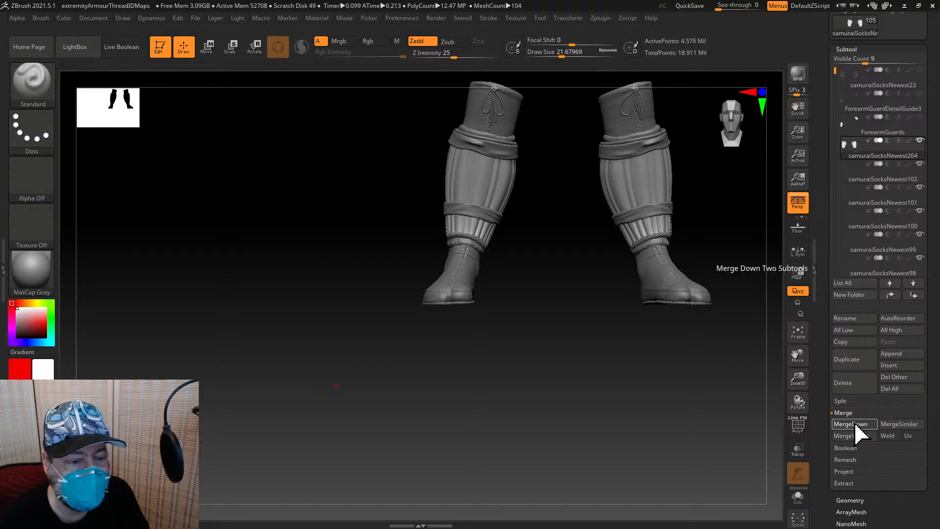
{"action": "left_click", "coordinate": [855, 423]}
{"action": "left_click", "coordinate": [856, 424]}
{"action": "left_click", "coordinate": [856, 423]}
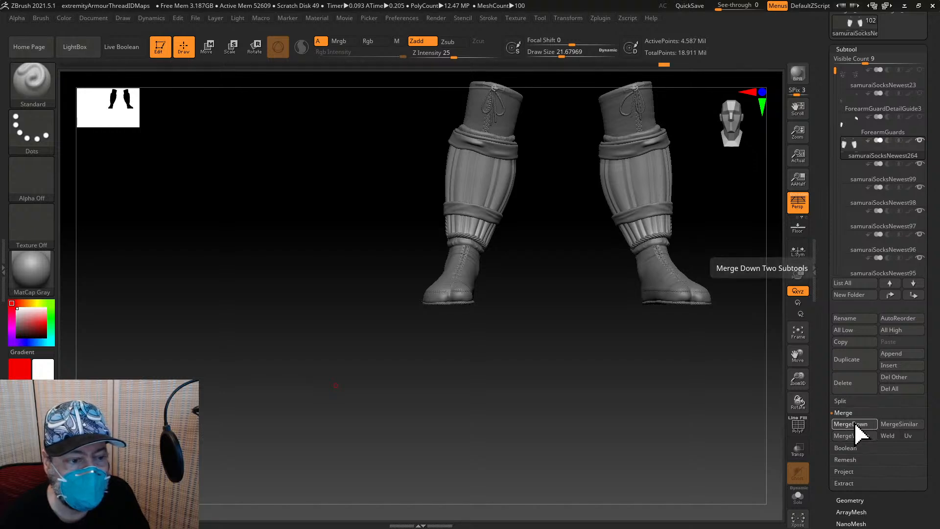
Merge the samuraiSocksNewest264 subtool down repeatedly with all remaining sock parts, samuraiSocksNewest99 through samuraiSocksNewest1
{"action": "left_click", "coordinate": [856, 424]}
{"action": "left_click", "coordinate": [855, 424]}
{"action": "left_click", "coordinate": [855, 423]}
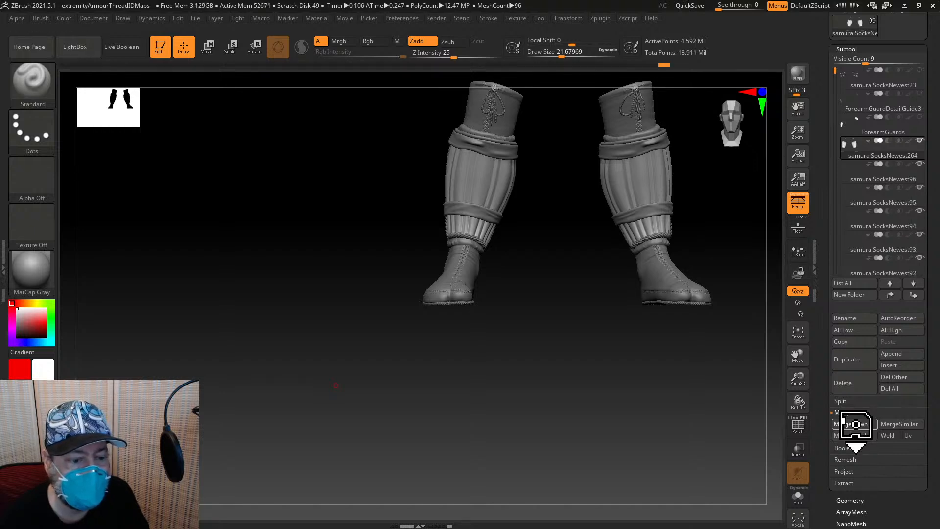
{"action": "left_click", "coordinate": [856, 424]}
{"action": "left_click", "coordinate": [856, 424]}
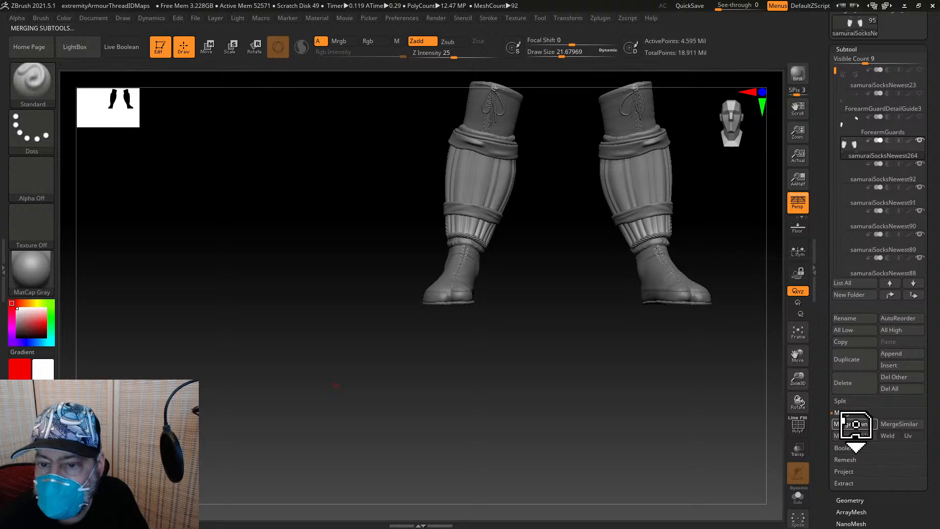
{"action": "left_click", "coordinate": [855, 424]}
{"action": "left_click", "coordinate": [856, 424]}
{"action": "left_click", "coordinate": [855, 424]}
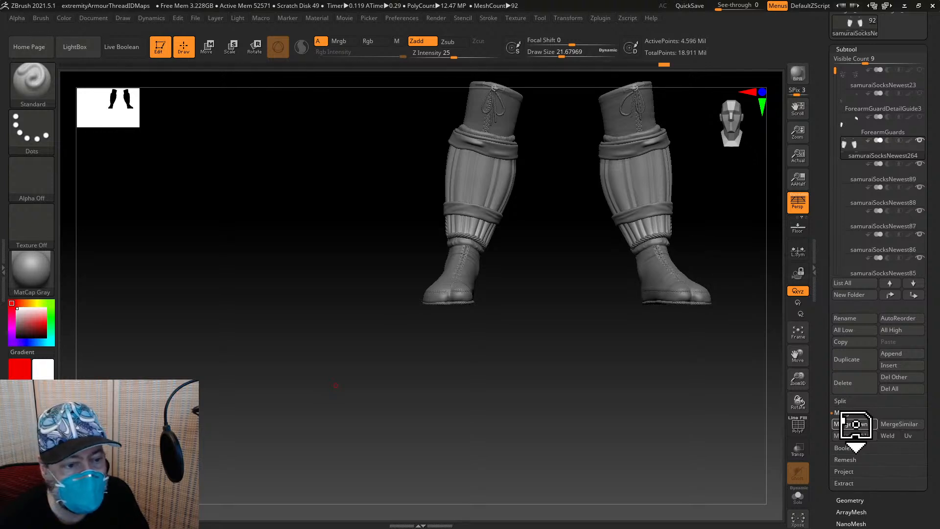
{"action": "left_click", "coordinate": [855, 424]}
{"action": "left_click", "coordinate": [856, 424]}
{"action": "left_click", "coordinate": [856, 424]}
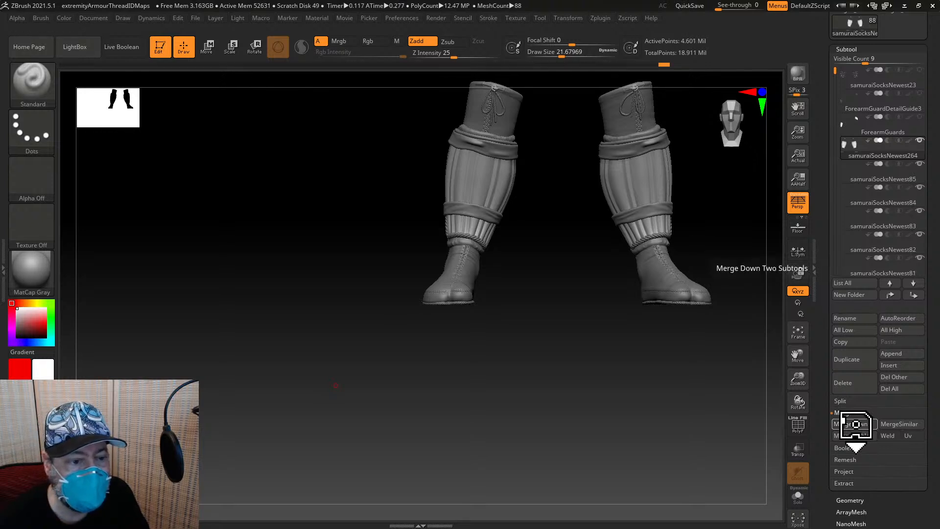
{"action": "left_click", "coordinate": [855, 424]}
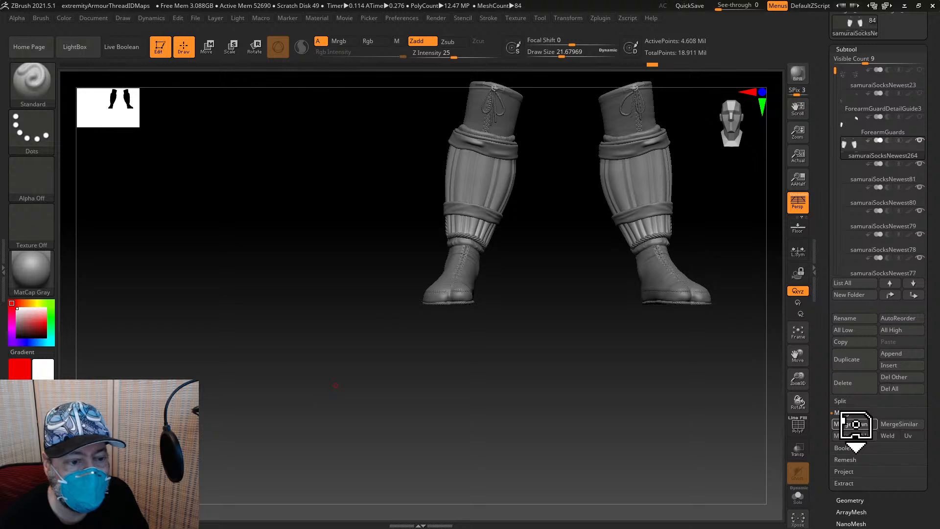
{"action": "left_click", "coordinate": [855, 423]}
{"action": "left_click", "coordinate": [855, 424]}
{"action": "left_click", "coordinate": [856, 424]}
{"action": "left_click", "coordinate": [855, 424]}
{"action": "left_click", "coordinate": [856, 424]}
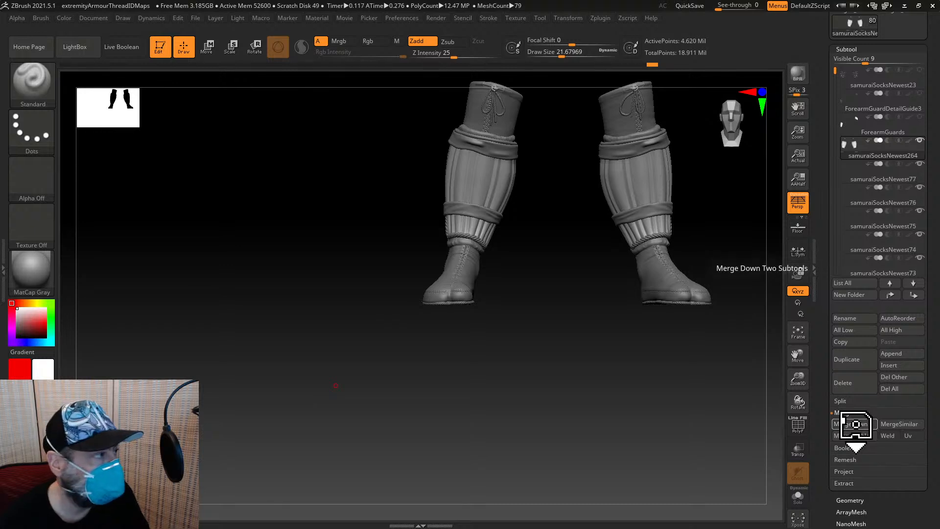
{"action": "left_click", "coordinate": [855, 424]}
{"action": "left_click", "coordinate": [856, 424]}
{"action": "left_click", "coordinate": [855, 424]}
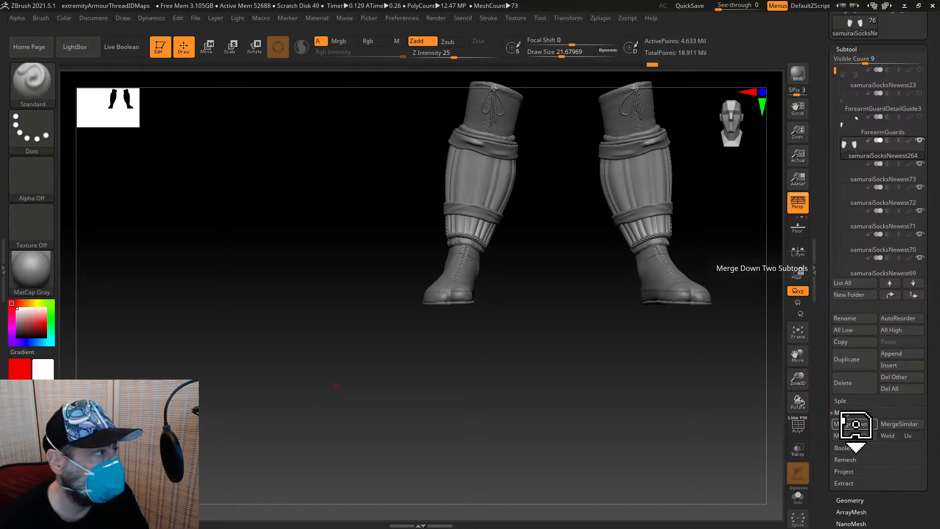
{"action": "left_click", "coordinate": [856, 424]}
{"action": "left_click", "coordinate": [855, 423]}
{"action": "left_click", "coordinate": [855, 424]}
{"action": "left_click", "coordinate": [855, 423]}
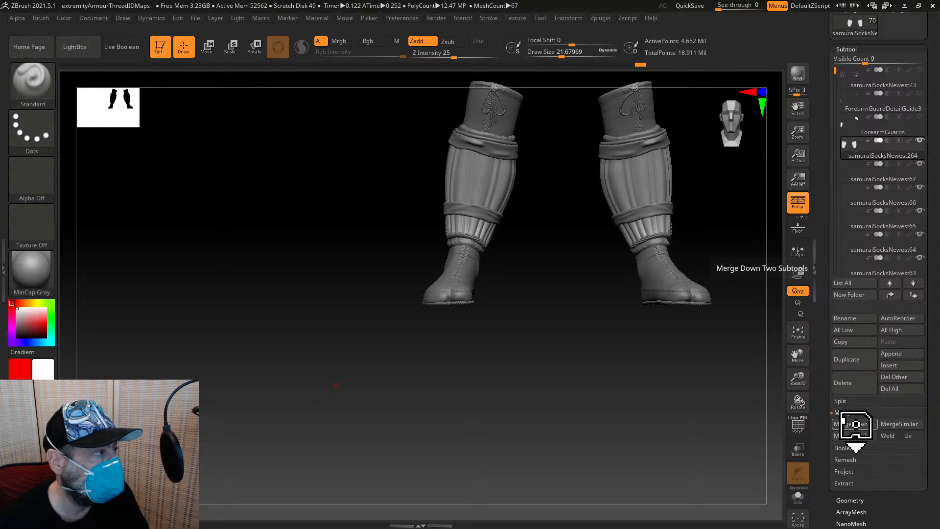
{"action": "left_click", "coordinate": [856, 424]}
{"action": "left_click", "coordinate": [856, 424]}
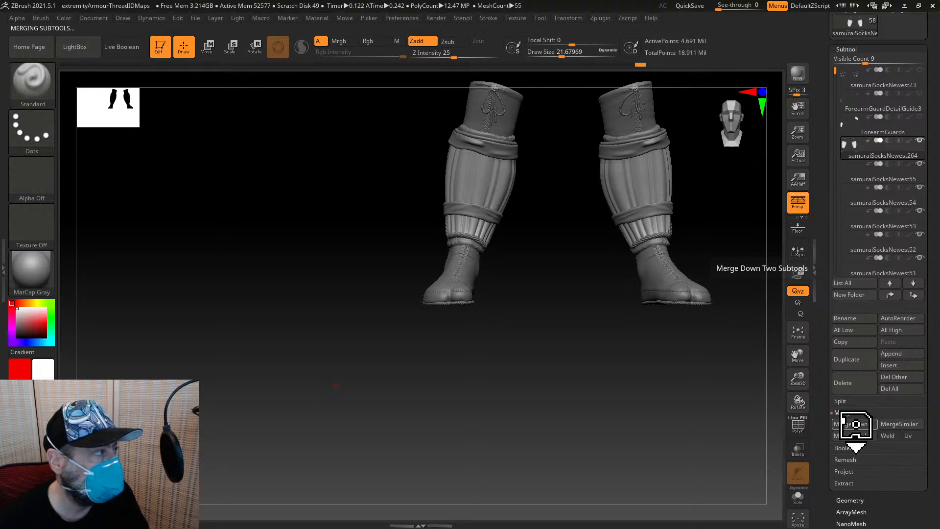
{"action": "left_click", "coordinate": [855, 423]}
{"action": "left_click", "coordinate": [855, 424]}
{"action": "left_click", "coordinate": [855, 424]}
{"action": "left_click", "coordinate": [855, 424]}
{"action": "left_click", "coordinate": [856, 424]}
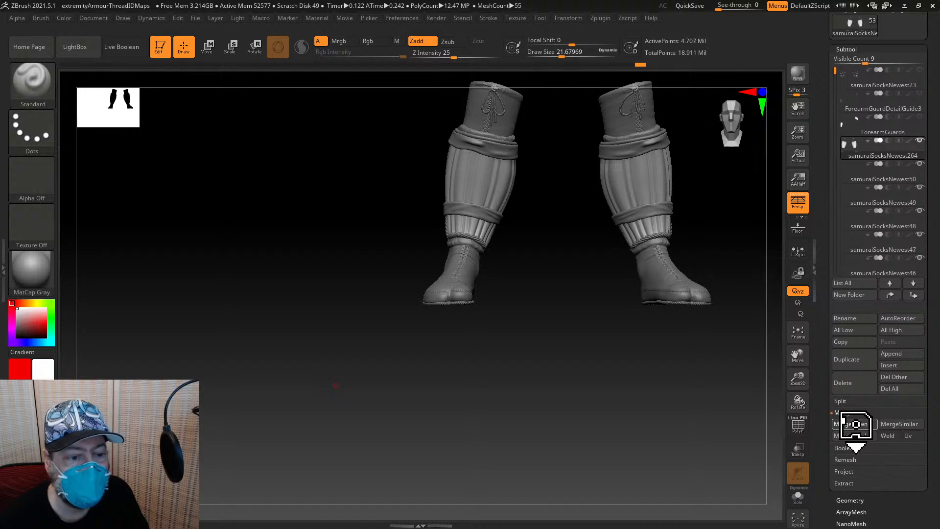
{"action": "left_click", "coordinate": [856, 423]}
{"action": "left_click", "coordinate": [856, 424]}
{"action": "left_click", "coordinate": [855, 424]}
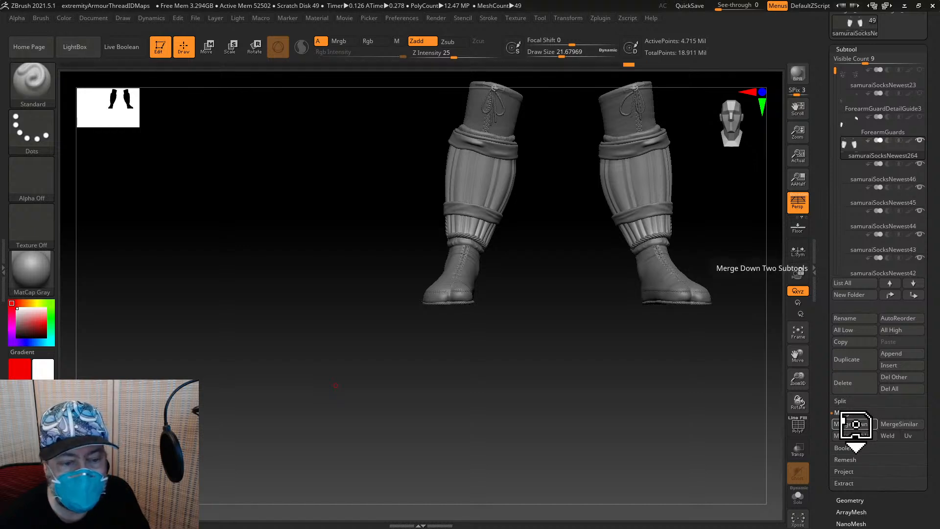
{"action": "left_click", "coordinate": [855, 424]}
{"action": "left_click", "coordinate": [856, 424]}
{"action": "left_click", "coordinate": [855, 423]}
{"action": "left_click", "coordinate": [855, 424]}
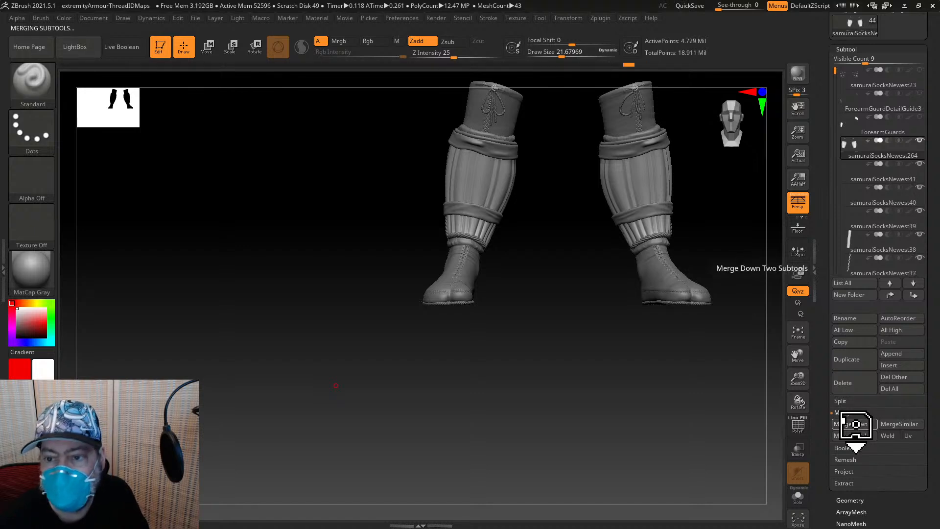
{"action": "left_click", "coordinate": [855, 424]}
{"action": "left_click", "coordinate": [855, 424]}
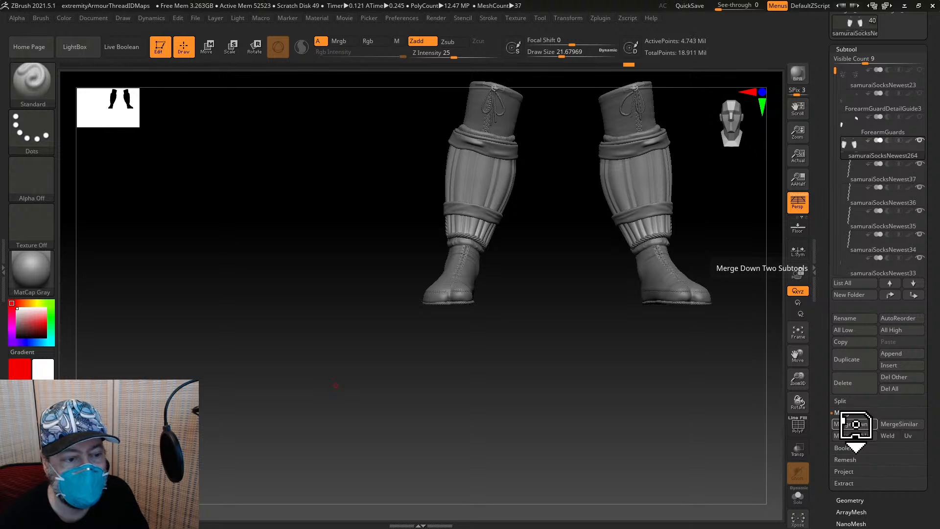
{"action": "left_click", "coordinate": [855, 424]}
{"action": "left_click", "coordinate": [856, 424]}
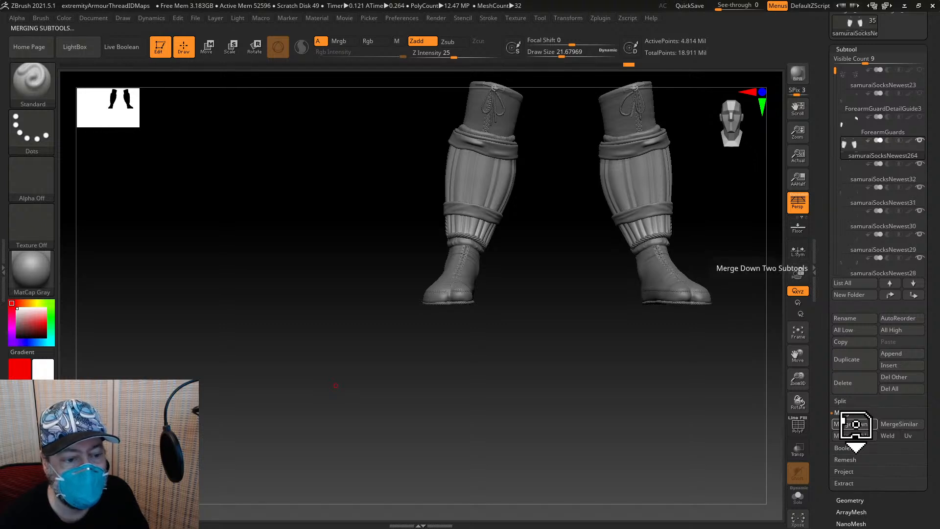
{"action": "left_click", "coordinate": [855, 424]}
{"action": "left_click", "coordinate": [855, 424]}
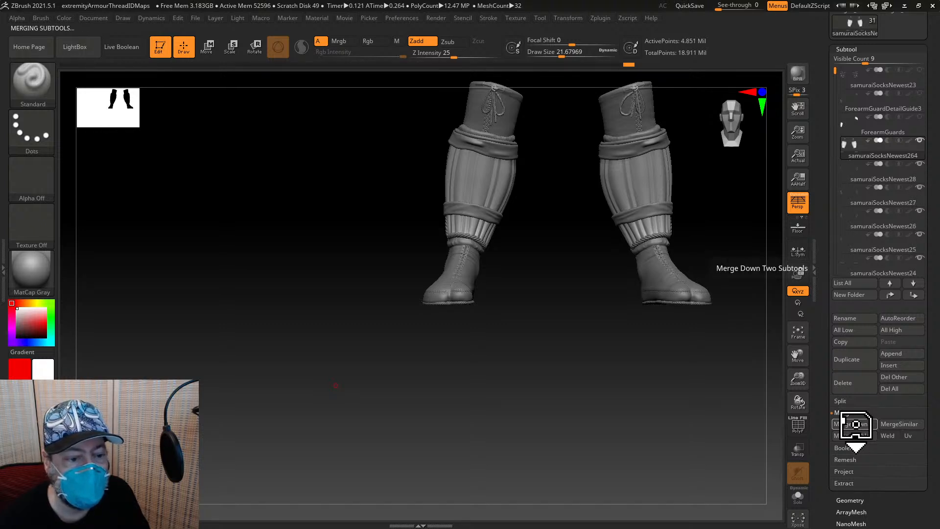
{"action": "left_click", "coordinate": [855, 423]}
{"action": "left_click", "coordinate": [855, 424]}
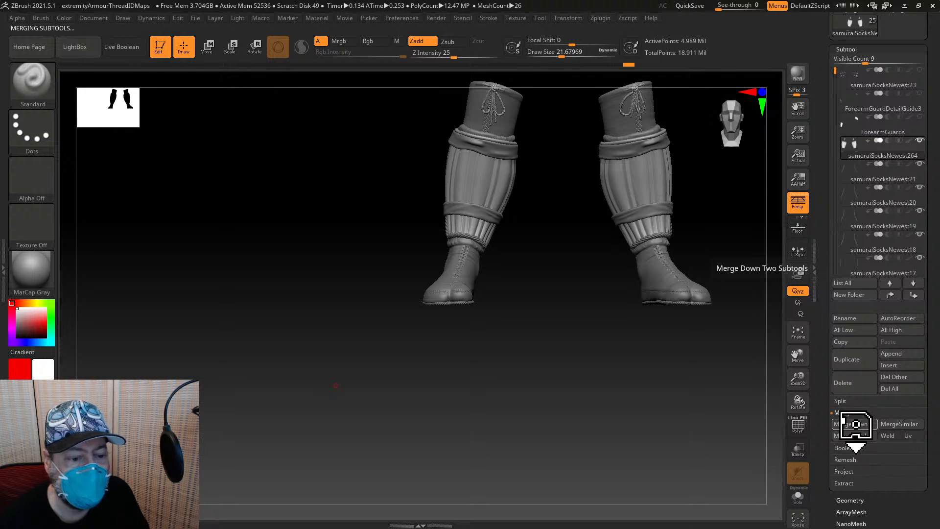
{"action": "left_click", "coordinate": [856, 423]}
{"action": "left_click", "coordinate": [856, 424]}
{"action": "left_click", "coordinate": [856, 423]}
{"action": "left_click", "coordinate": [856, 424]}
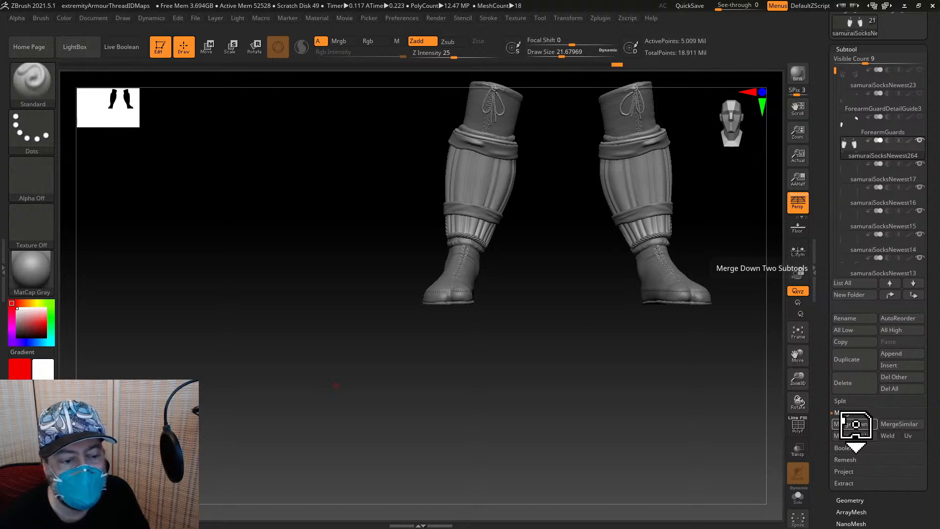
{"action": "left_click", "coordinate": [855, 424]}
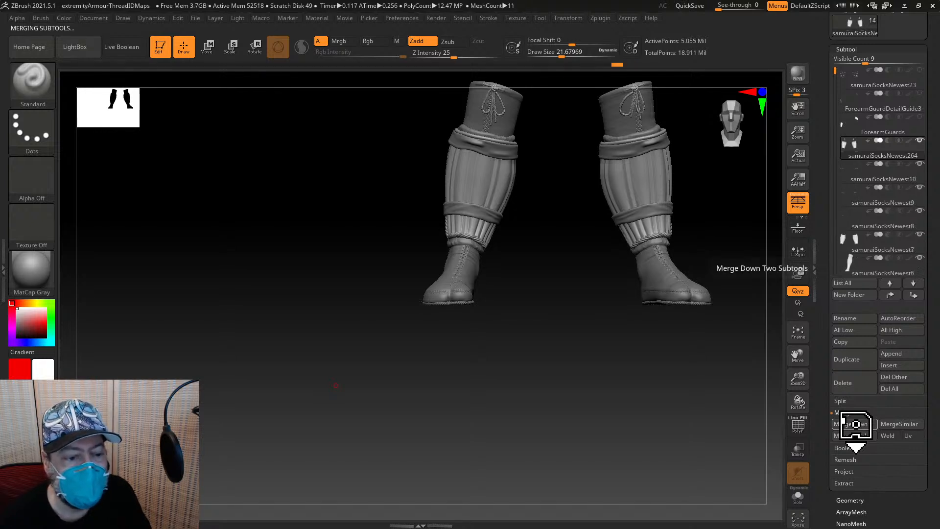
{"action": "left_click", "coordinate": [855, 424]}
{"action": "left_click", "coordinate": [855, 423]}
{"action": "left_click", "coordinate": [855, 424]}
{"action": "left_click", "coordinate": [856, 424]}
{"action": "left_click", "coordinate": [856, 424]}
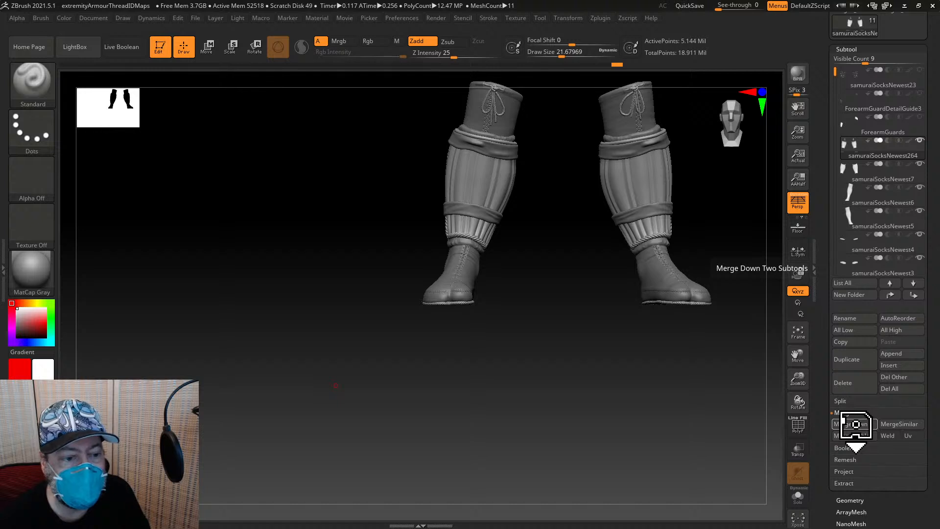
{"action": "left_click", "coordinate": [856, 423]}
{"action": "left_click", "coordinate": [856, 423]}
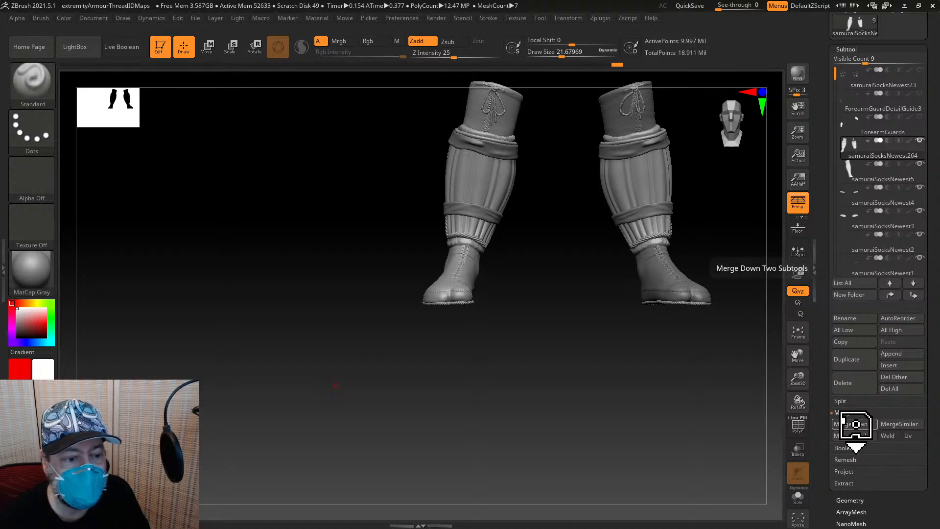
{"action": "left_click", "coordinate": [855, 424]}
{"action": "left_click", "coordinate": [855, 424]}
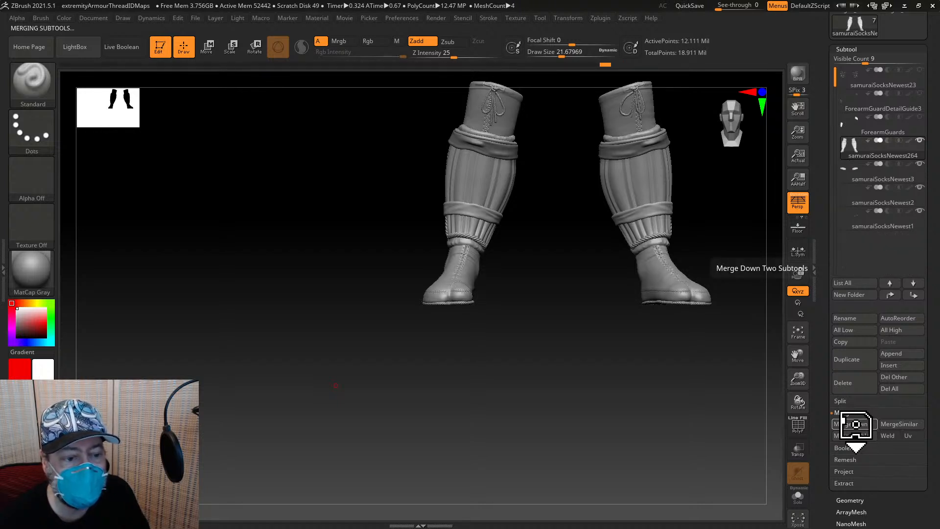
{"action": "left_click", "coordinate": [856, 424]}
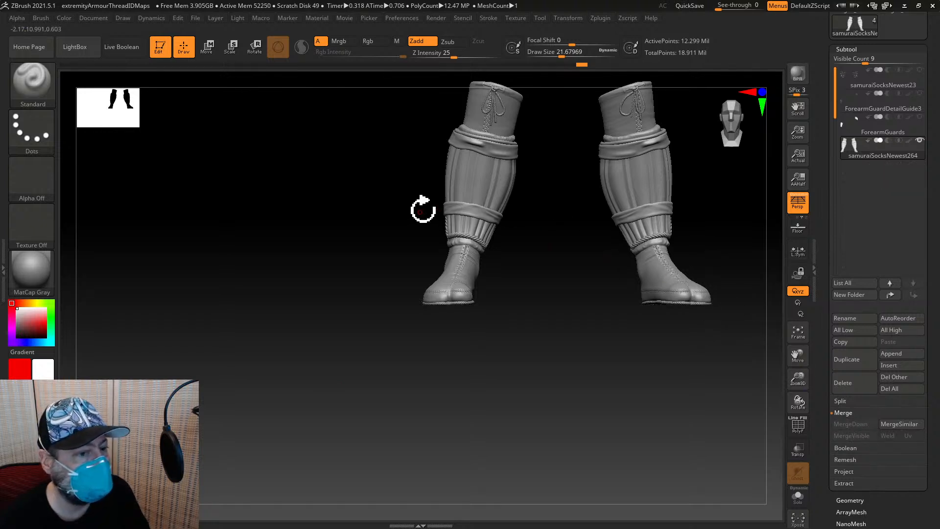
Save the project with the sock parts merged into one subtool
{"action": "left_click", "coordinate": [196, 19]}
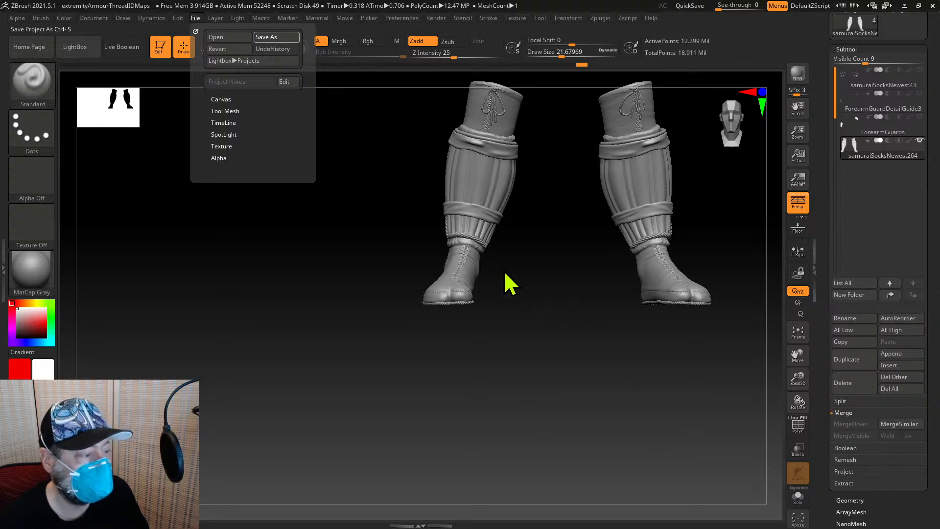
{"action": "key", "text": "ctrl+s"}
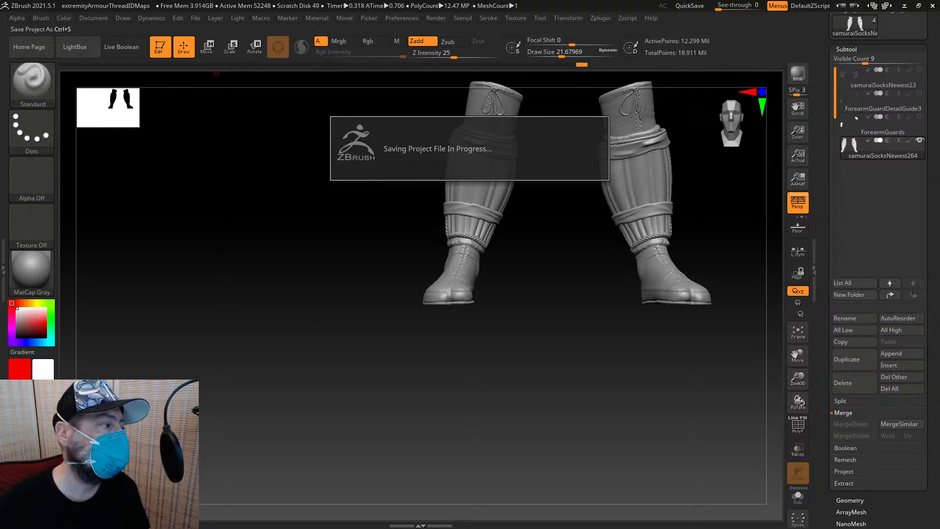
Unhide the samuraiSocksNewest23, ForearmGuardDetailGuide3 and ForearmGuards subtools so all the armour parts are displayed
{"action": "key", "text": "Up"}
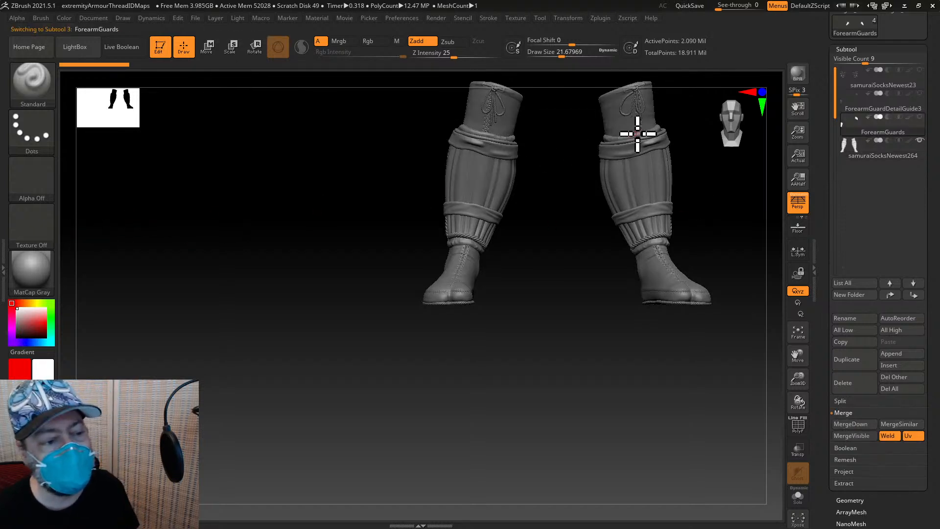
{"action": "left_click", "coordinate": [919, 93]}
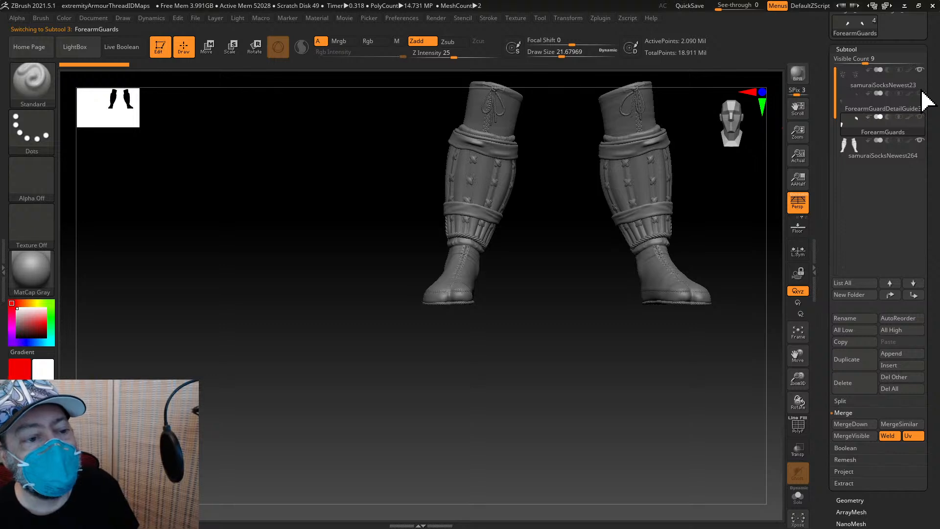
{"action": "left_click", "coordinate": [919, 117]}
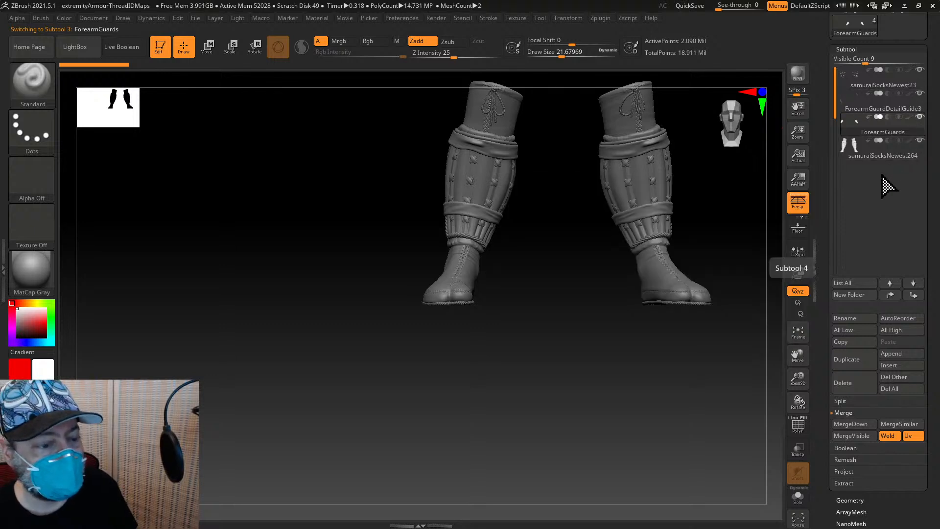
{"action": "left_click", "coordinate": [798, 338]}
Merge the samuraiSocksNewest23 cross-stitch subtool down with ForearmGuardDetailGuide3
{"action": "mouse_move", "coordinate": [903, 131]}
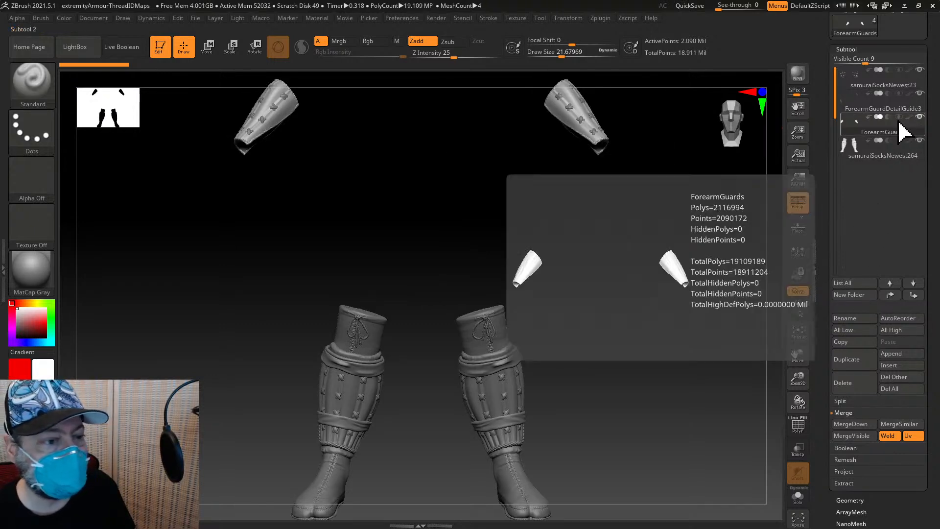
{"action": "left_click", "coordinate": [898, 109]}
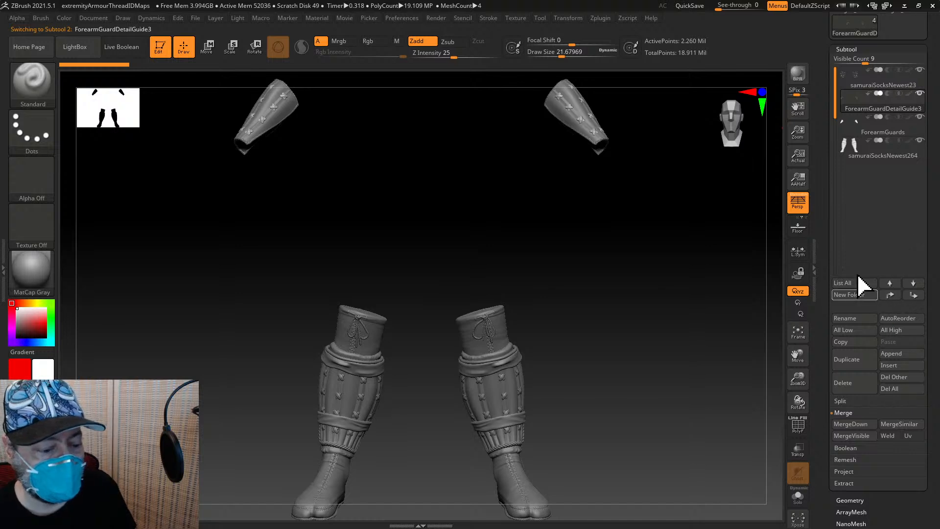
{"action": "left_click", "coordinate": [876, 78]}
{"action": "mouse_move", "coordinate": [900, 147]}
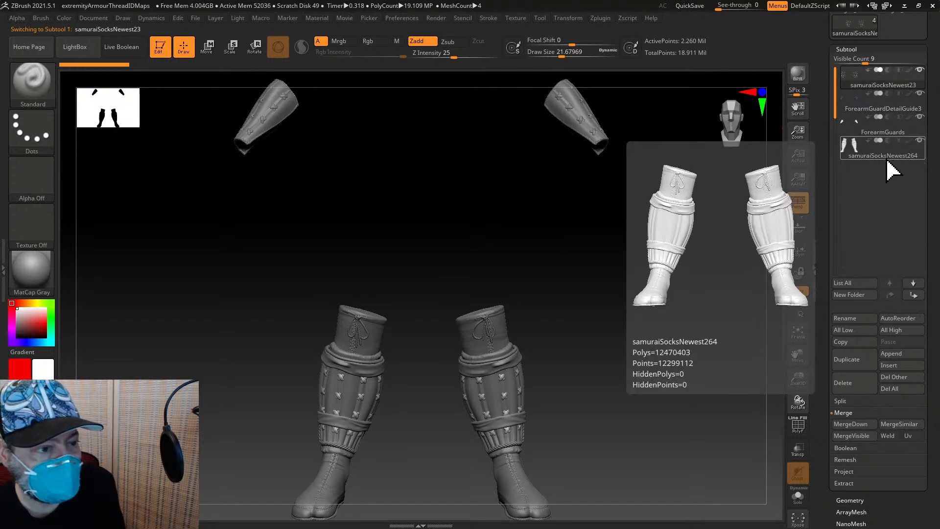
{"action": "left_click", "coordinate": [848, 423]}
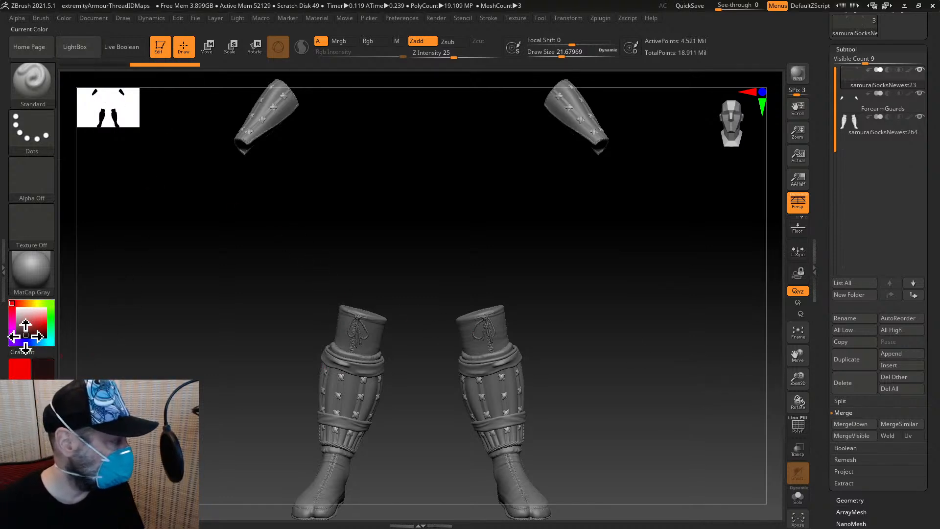
Choose black as the current color and fill the merged samuraiSocksNewest23 stitch subtool with it
{"action": "left_click", "coordinate": [17, 329]}
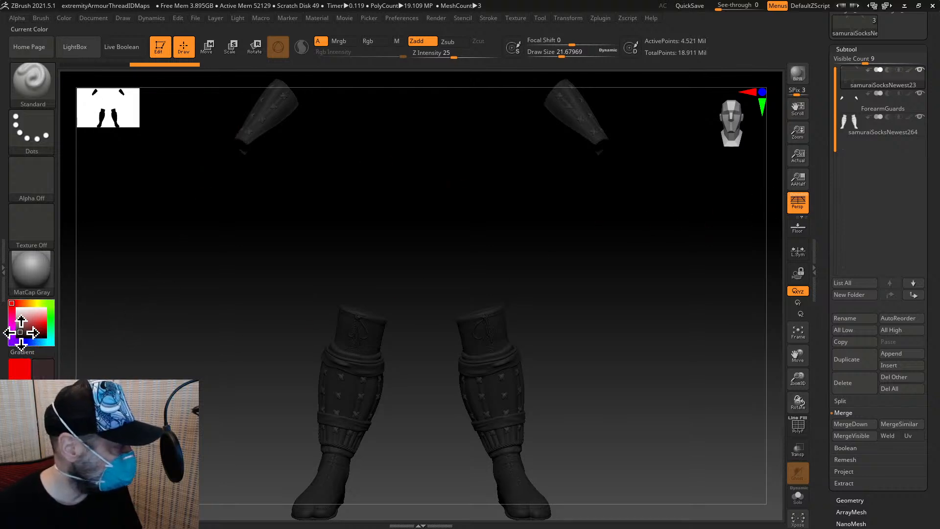
{"action": "left_click", "coordinate": [10, 345]}
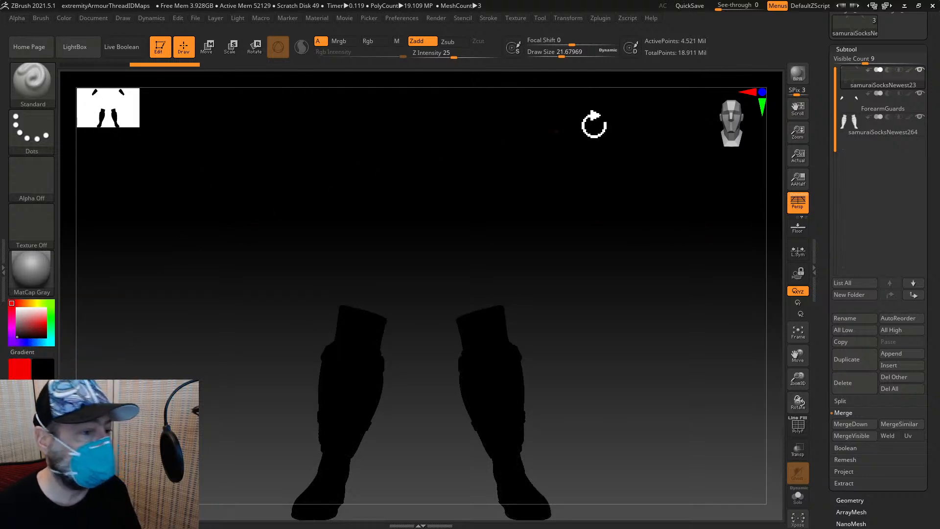
{"action": "left_click", "coordinate": [64, 18]}
{"action": "left_click", "coordinate": [141, 226]}
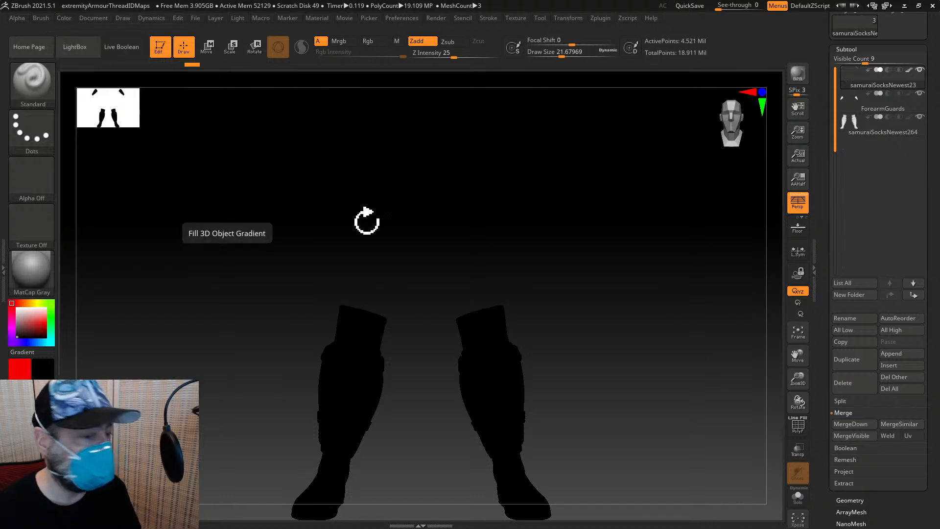
{"action": "mouse_move", "coordinate": [912, 106]}
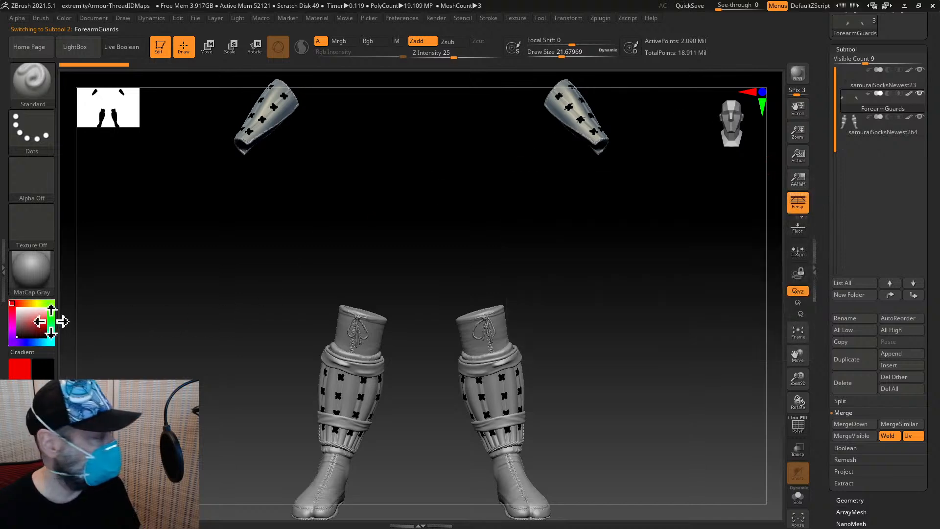
Examine the black cross stitches on one forearm guard up close and from an angle
{"action": "left_click", "coordinate": [15, 305], "text": "alt"}
{"action": "left_click", "coordinate": [17, 333], "text": "alt"}
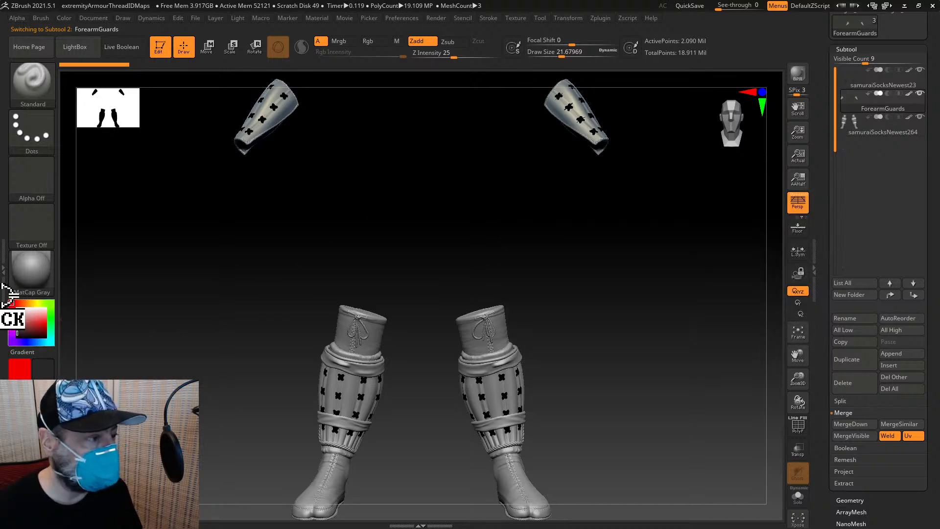
{"action": "left_click_drag", "start_coordinate": [799, 380], "coordinate": [839, 390]}
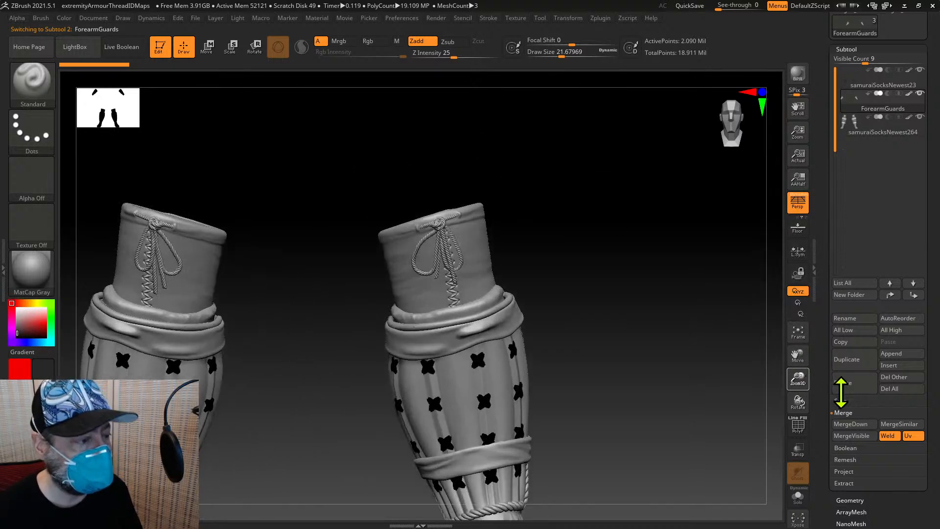
{"action": "left_click_drag", "start_coordinate": [798, 357], "coordinate": [785, 449]}
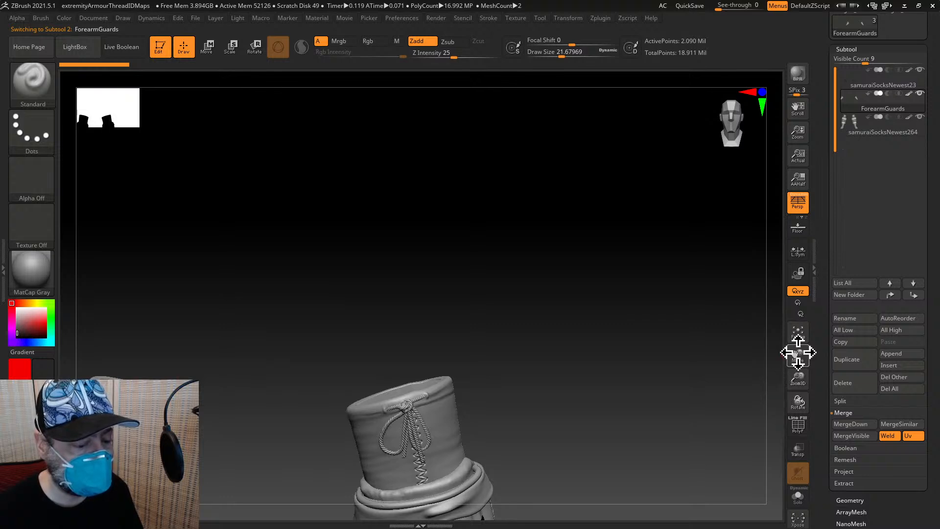
{"action": "left_click_drag", "start_coordinate": [798, 351], "coordinate": [789, 514]}
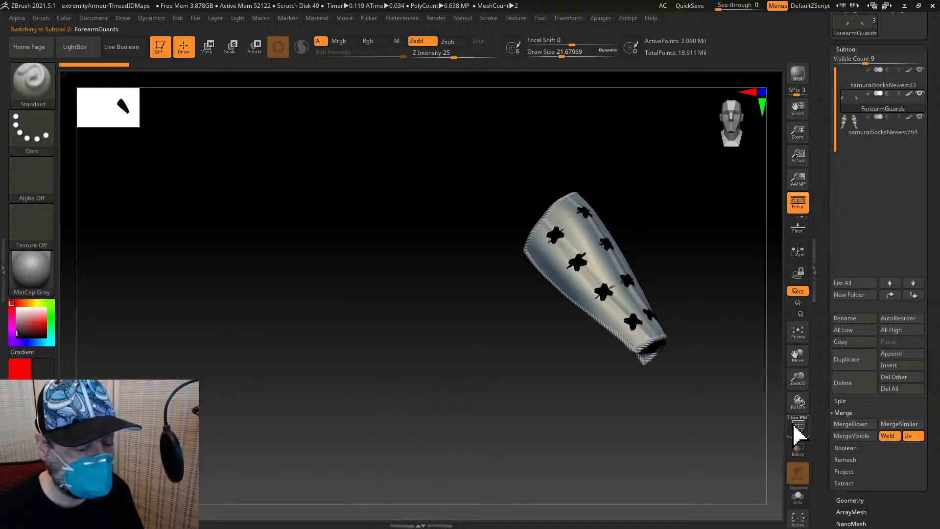
{"action": "left_click_drag", "start_coordinate": [799, 383], "coordinate": [819, 388]}
{"action": "left_click_drag", "start_coordinate": [803, 357], "coordinate": [744, 514]}
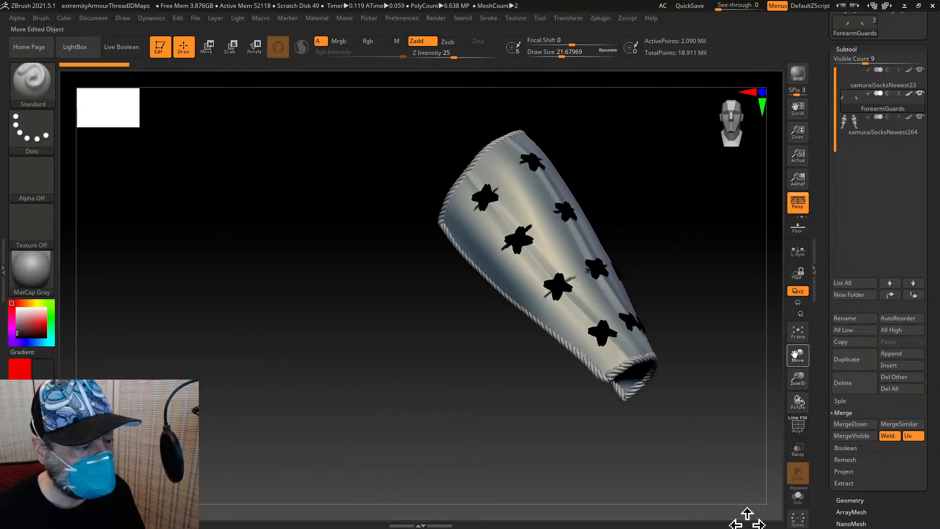
{"action": "left_click_drag", "start_coordinate": [685, 401], "coordinate": [679, 404]}
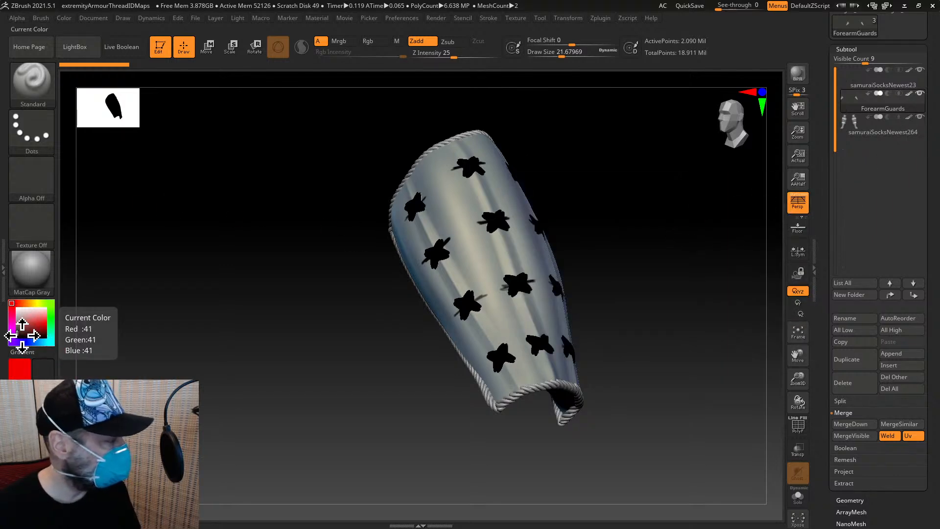
Set the current color to black and fill the samuraiSocksNewest23 stitch subtool with it
{"action": "left_click_drag", "start_coordinate": [21, 334], "coordinate": [15, 342]}
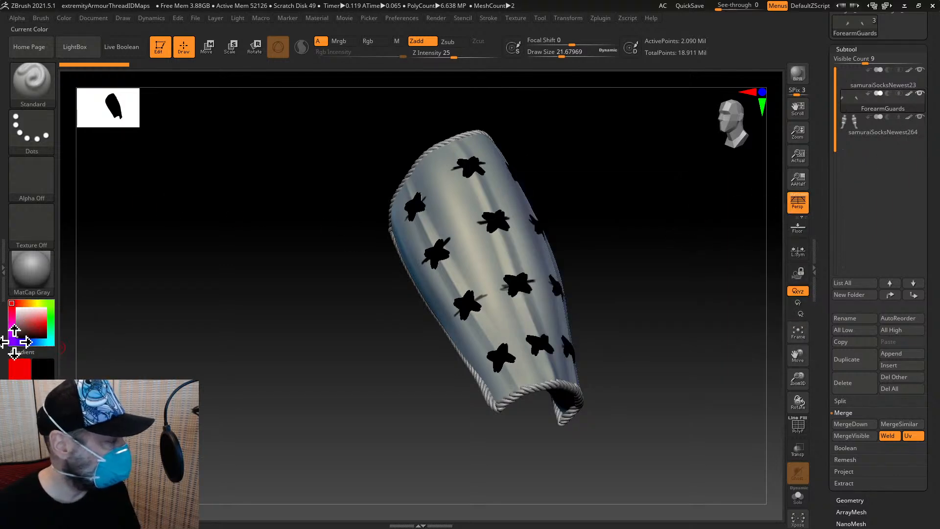
{"action": "left_click", "coordinate": [881, 89]}
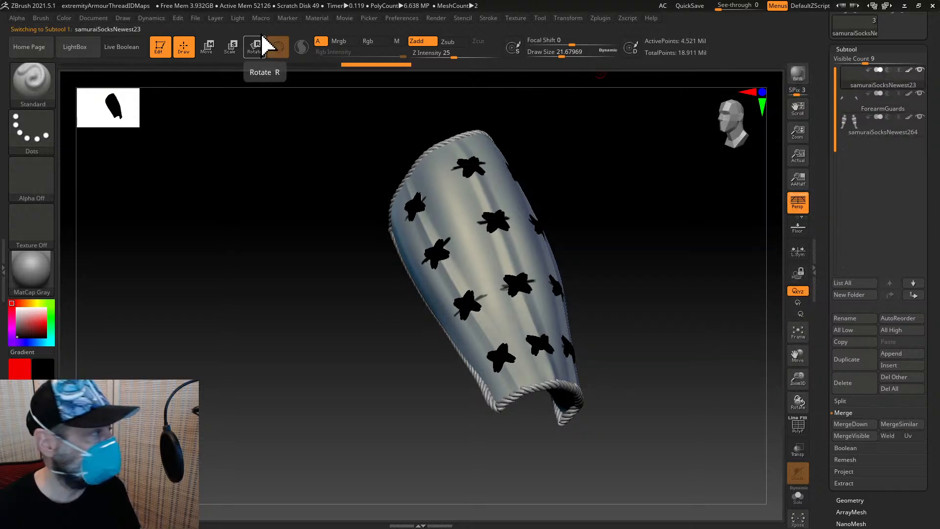
{"action": "left_click", "coordinate": [63, 18]}
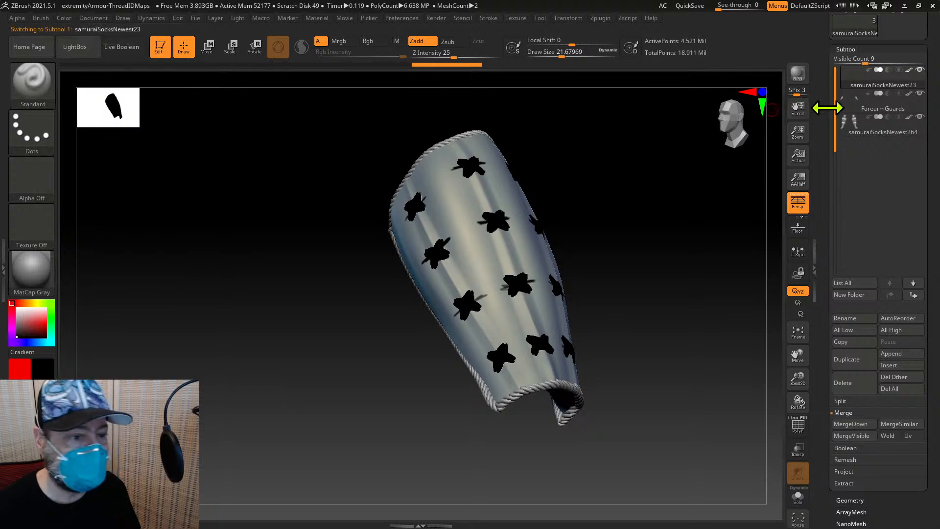
Set the current color to white and fill the ForearmGuards subtool with it
{"action": "left_click", "coordinate": [876, 109]}
{"action": "mouse_move", "coordinate": [23, 321]}
{"action": "left_mouse_down"}
{"action": "mouse_move", "coordinate": [11, 315]}
{"action": "mouse_move", "coordinate": [11, 300]}
{"action": "left_mouse_up"}
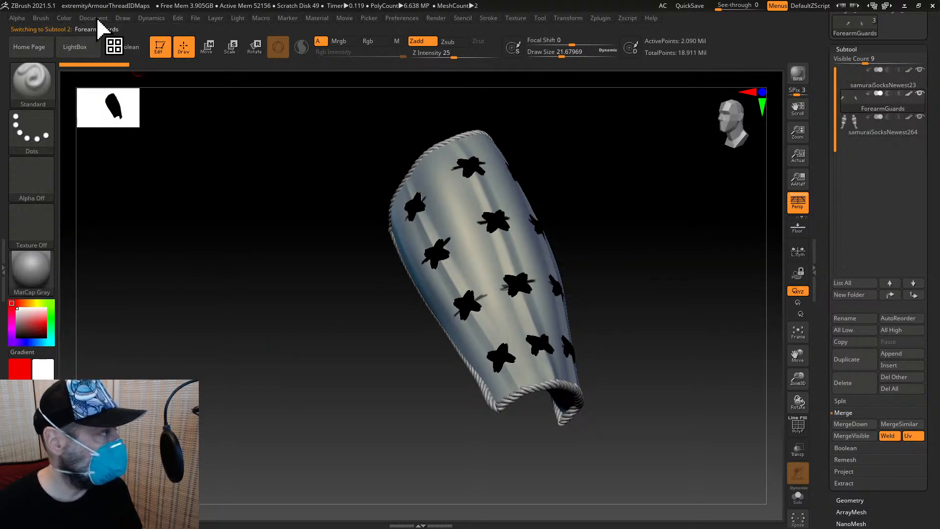
{"action": "left_click", "coordinate": [64, 19]}
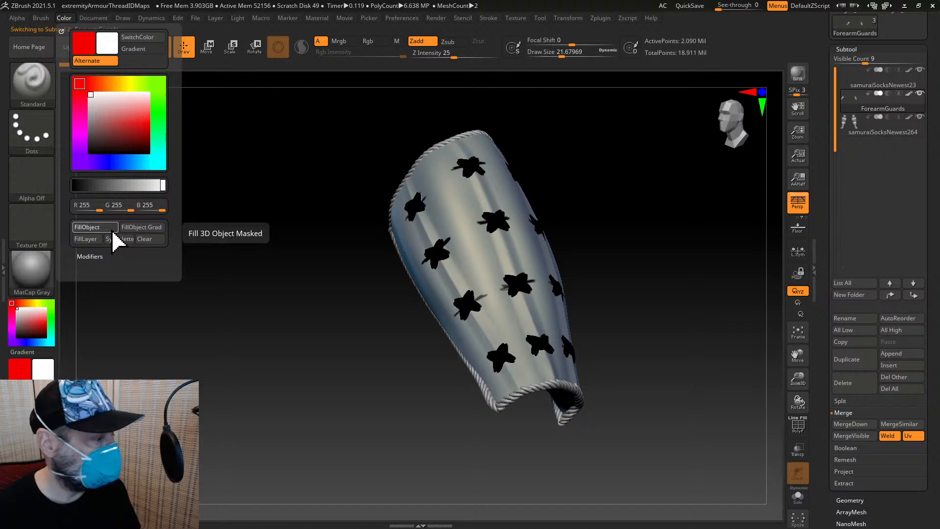
Frame the samuraiSocksNewest264 subtool and fill it with white
{"action": "left_click", "coordinate": [852, 131]}
{"action": "left_click", "coordinate": [797, 332]}
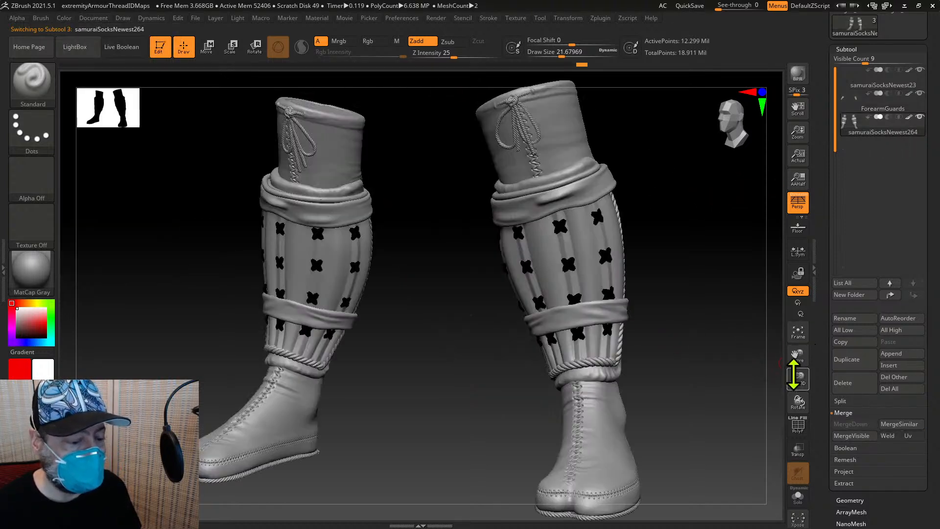
{"action": "left_click", "coordinate": [64, 17]}
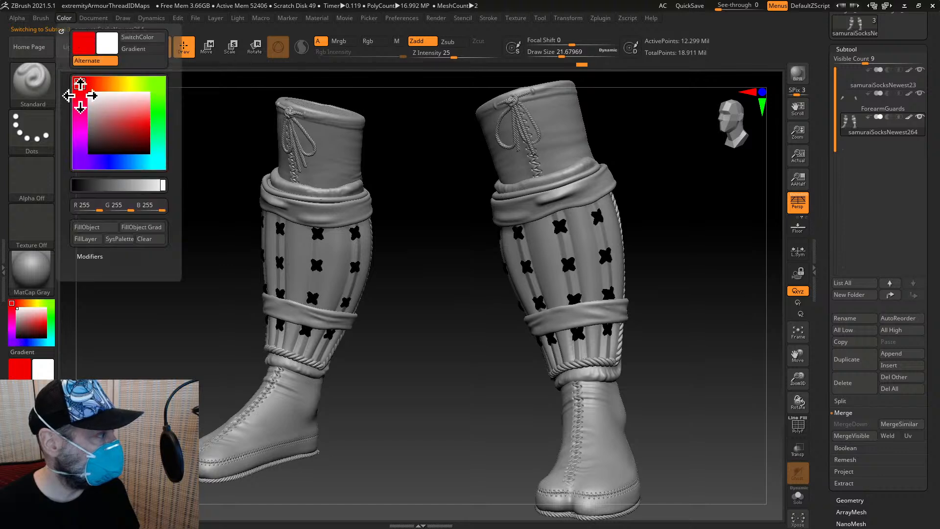
{"action": "left_click", "coordinate": [110, 229]}
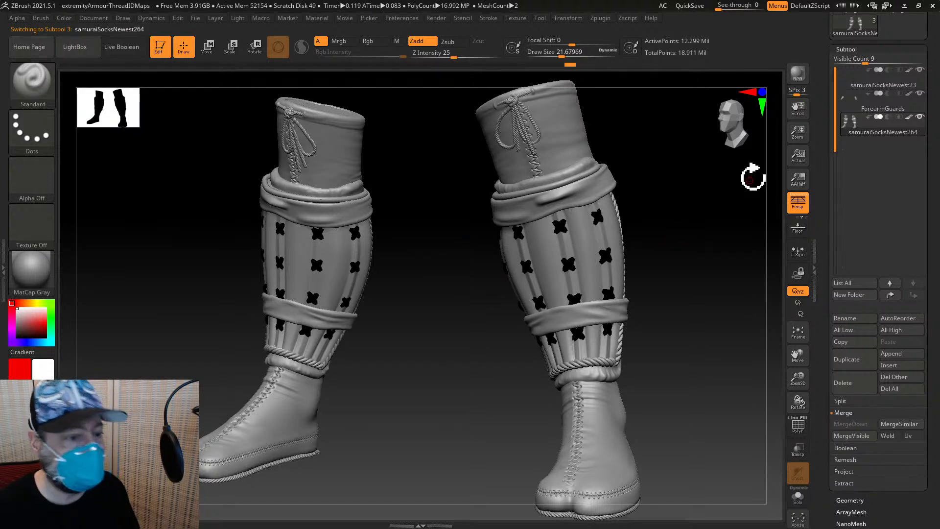
Merge the samuraiSocksNewest23 stitch subtool down with ForearmGuards and samuraiSocksNewest264 into a single subtool
{"action": "mouse_move", "coordinate": [892, 98]}
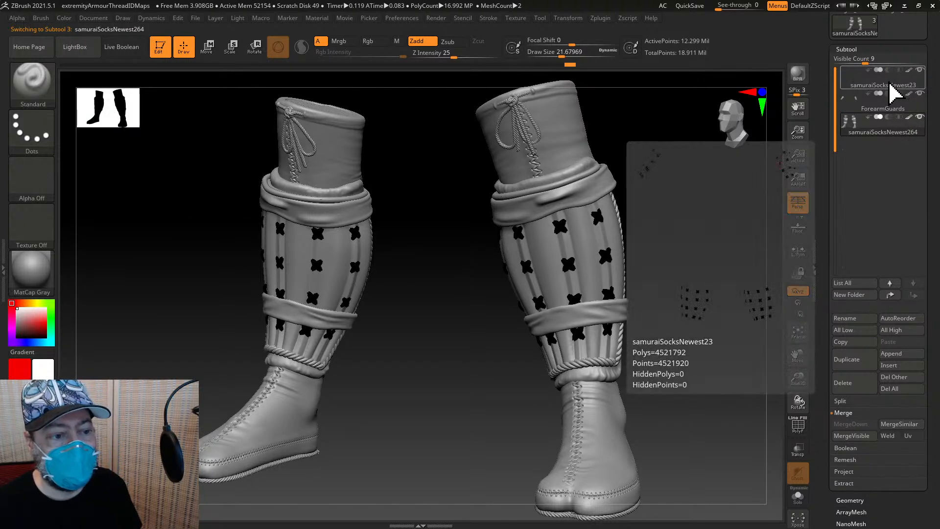
{"action": "left_click", "coordinate": [862, 82]}
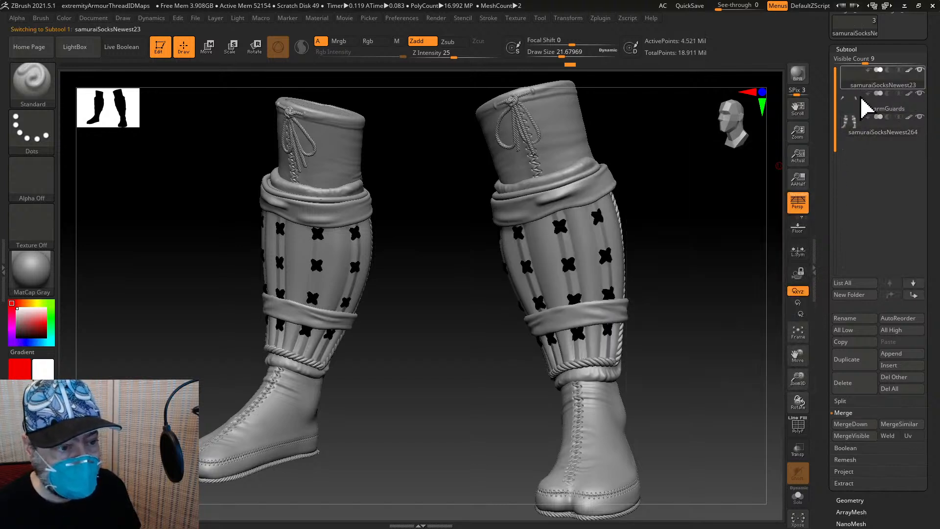
{"action": "left_click", "coordinate": [851, 423]}
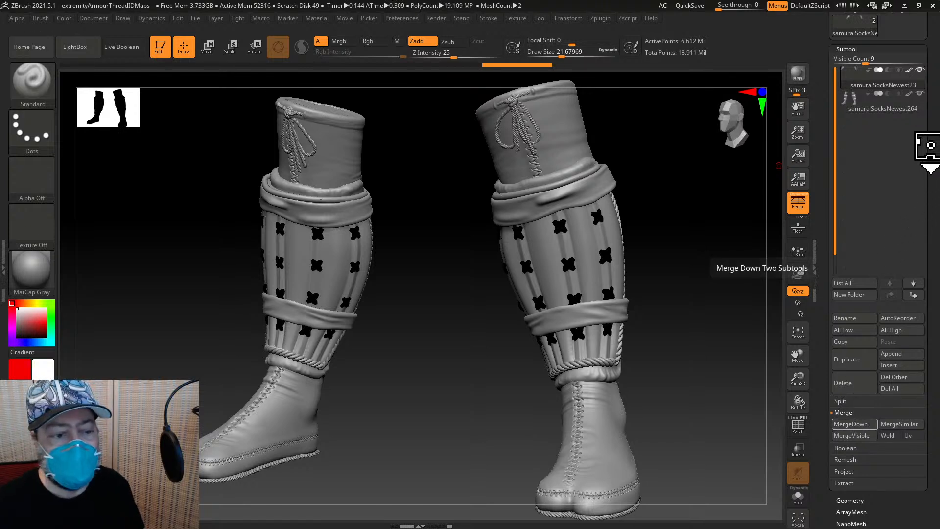
Switch to the PolyMesh3D star tool and import the core_loPoly mesh
{"action": "left_click_drag", "start_coordinate": [929, 144], "coordinate": [920, 238]}
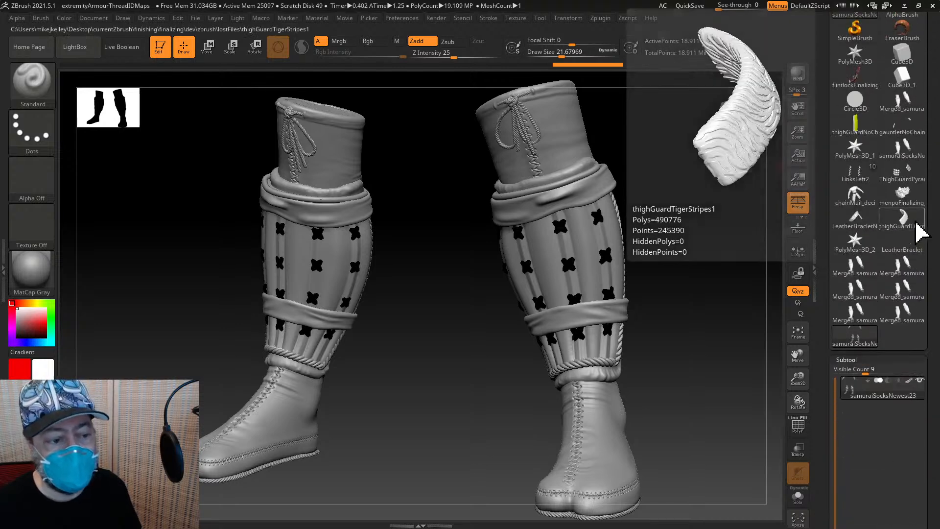
{"action": "left_click", "coordinate": [902, 79]}
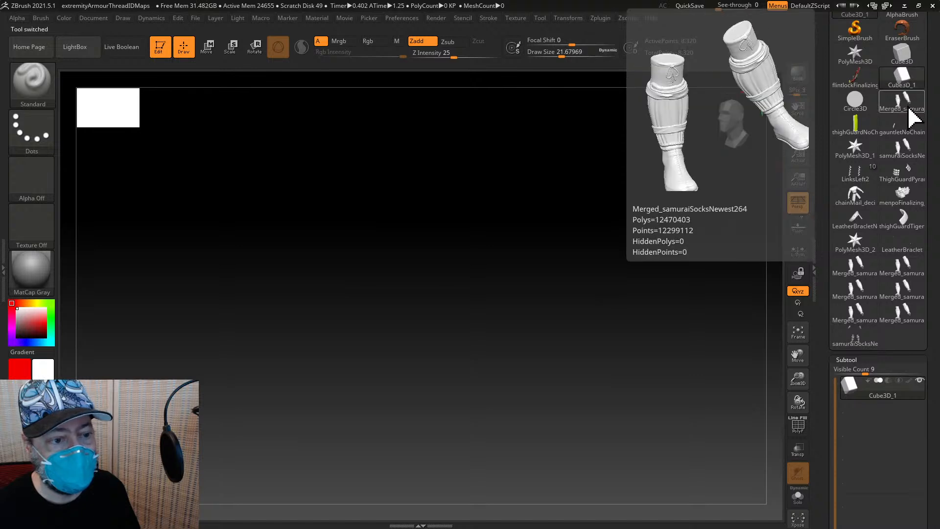
{"action": "left_click_drag", "start_coordinate": [927, 52], "coordinate": [928, 147]}
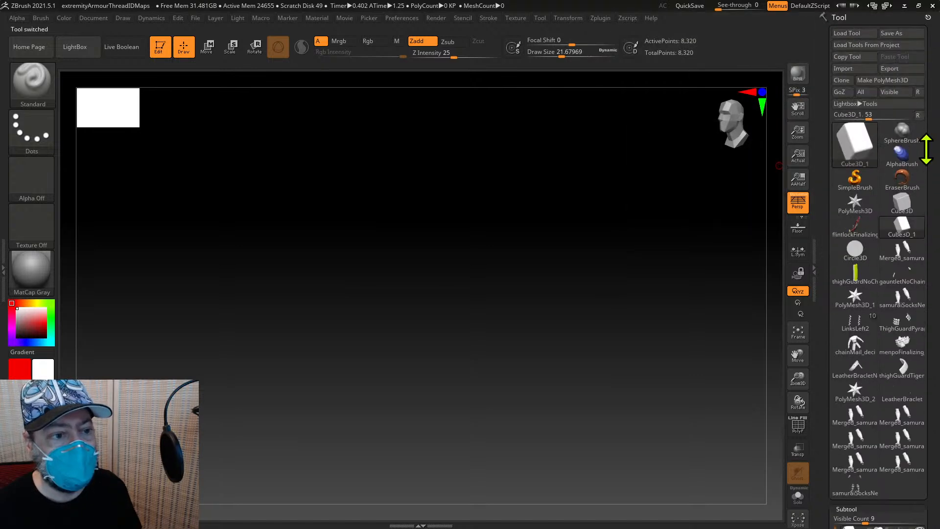
{"action": "left_click", "coordinate": [852, 68]}
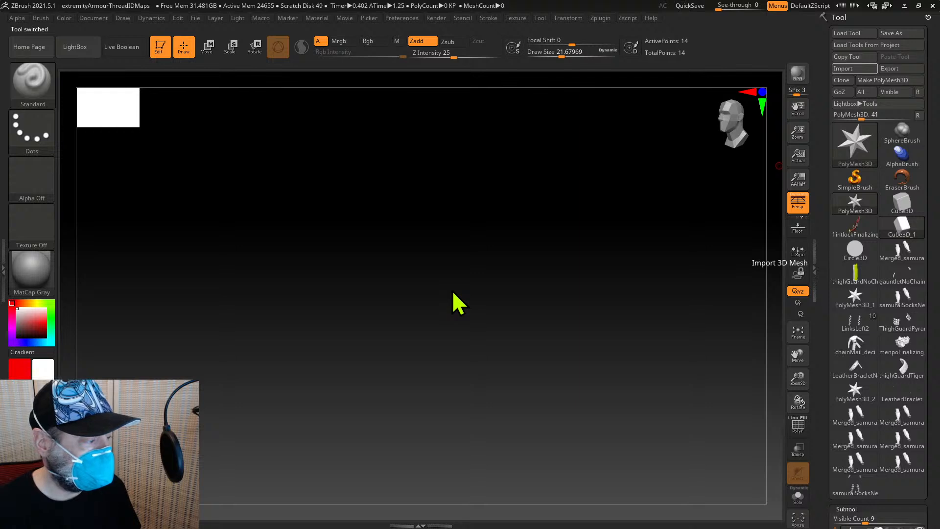
{"action": "left_click", "coordinate": [690, 433]}
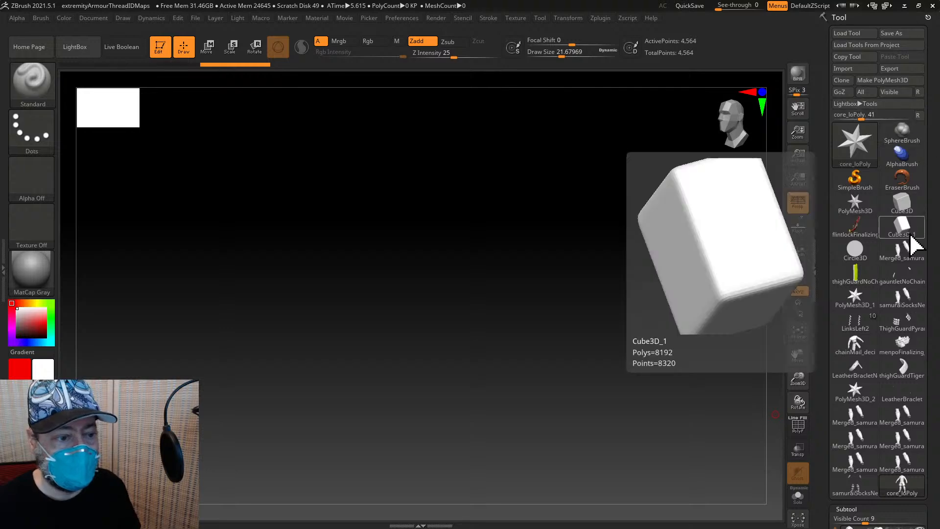
Return to the merged samuraiSocksNewest23 tool and append core_loPoly to it as a subtool
{"action": "left_click_drag", "start_coordinate": [931, 292], "coordinate": [931, 183]}
{"action": "left_click", "coordinate": [856, 88]}
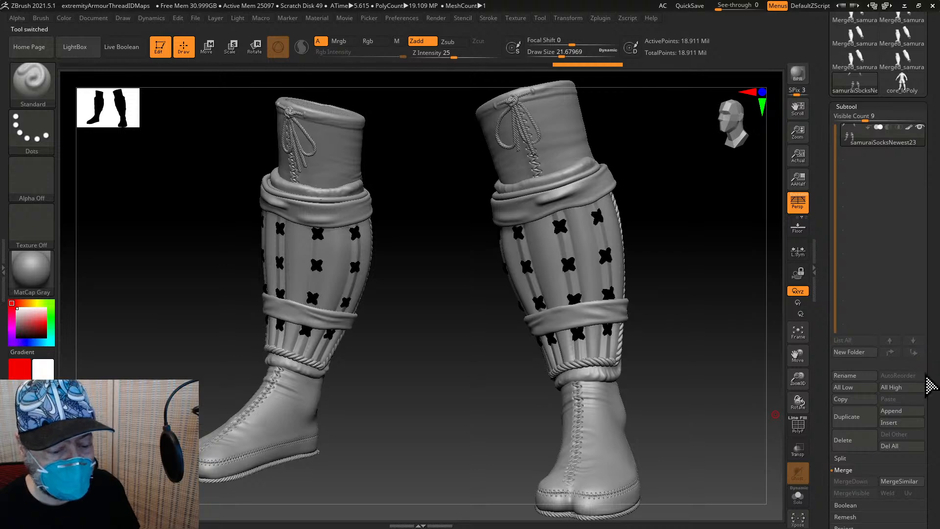
{"action": "left_click", "coordinate": [901, 411]}
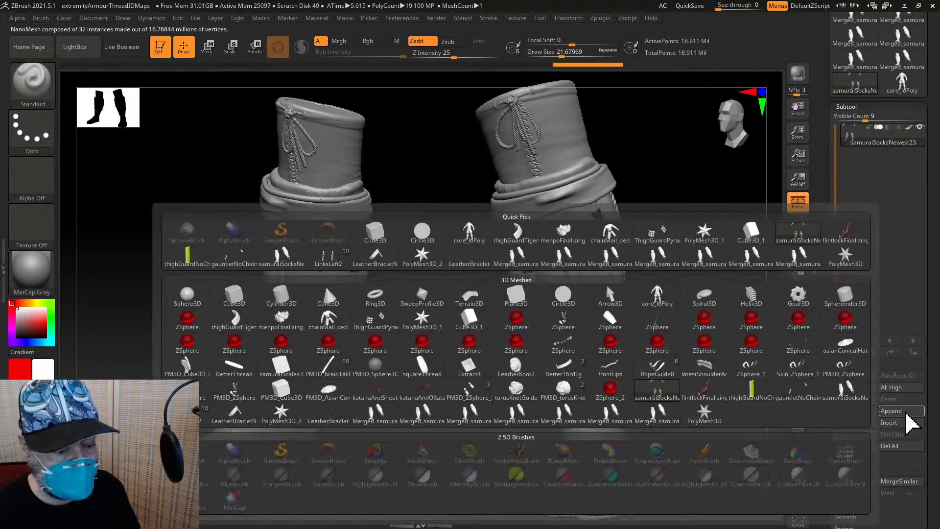
{"action": "left_click", "coordinate": [470, 235]}
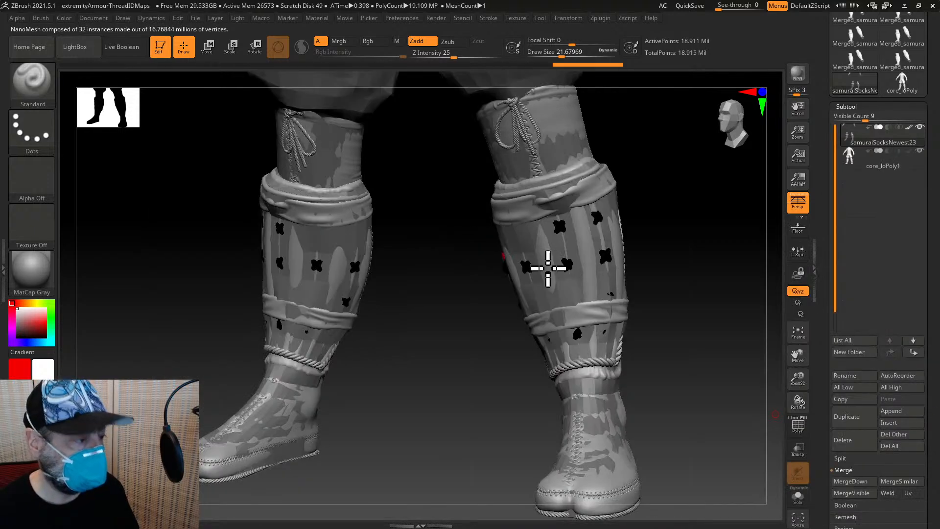
Subdivide the merged samuraiSocksNewest23 subtool and try to add further subdivision levels
{"action": "scroll", "coordinate": [930, 382], "scroll_direction": "down", "scroll_amount": 2}
{"action": "scroll", "coordinate": [917, 386], "scroll_direction": "up", "scroll_amount": 4}
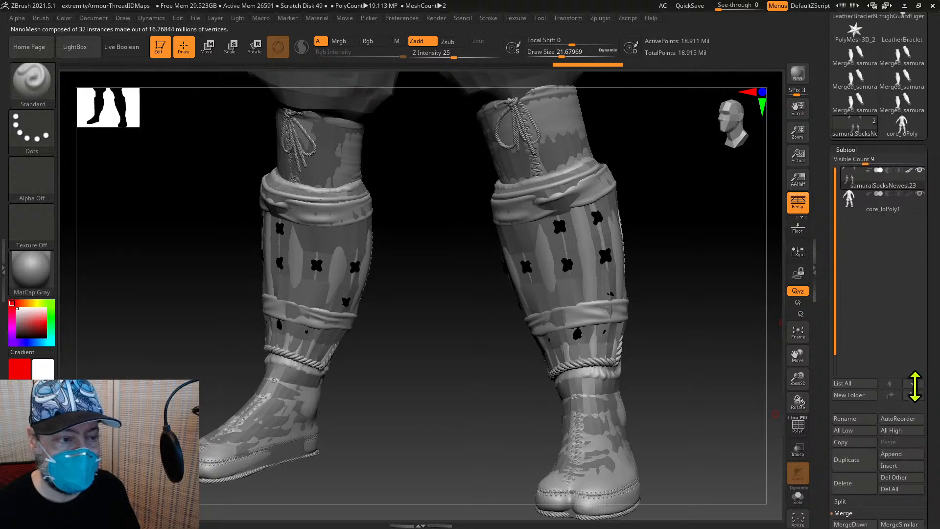
{"action": "scroll", "coordinate": [912, 377], "scroll_direction": "down", "scroll_amount": 10}
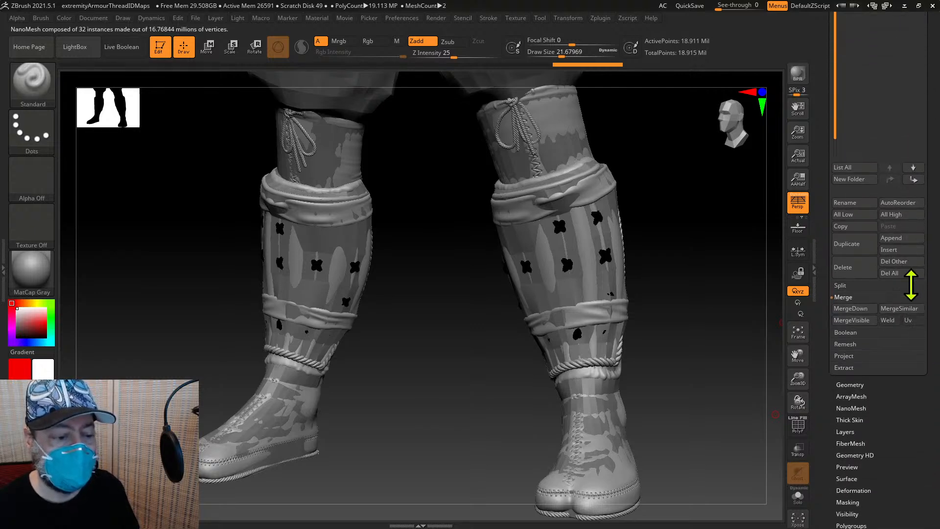
{"action": "left_click", "coordinate": [849, 385]}
{"action": "scroll", "coordinate": [923, 279], "scroll_direction": "up", "scroll_amount": 10}
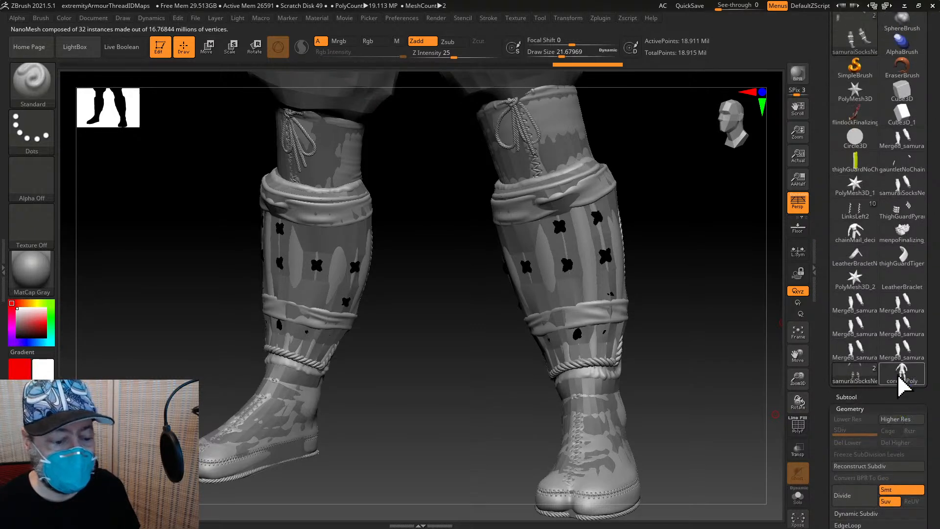
{"action": "left_click", "coordinate": [861, 501]}
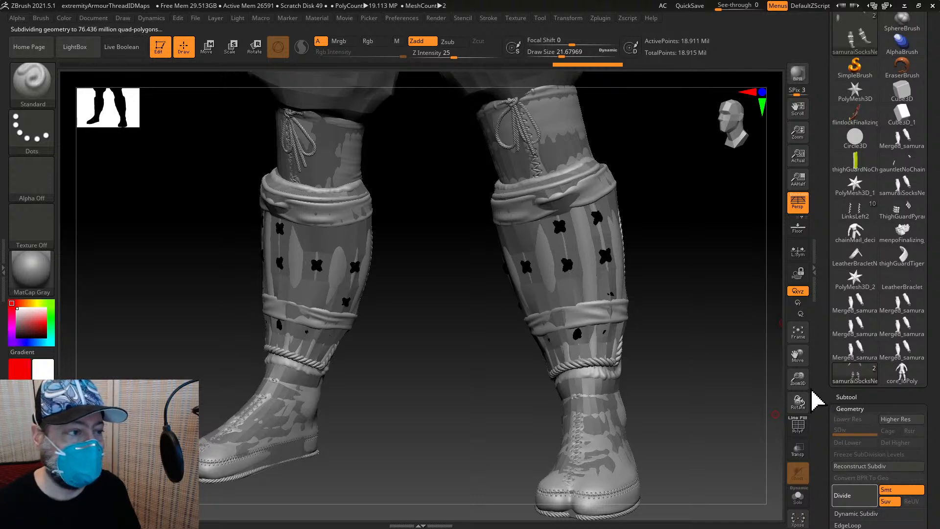
{"action": "key", "text": "ctrl+d"}
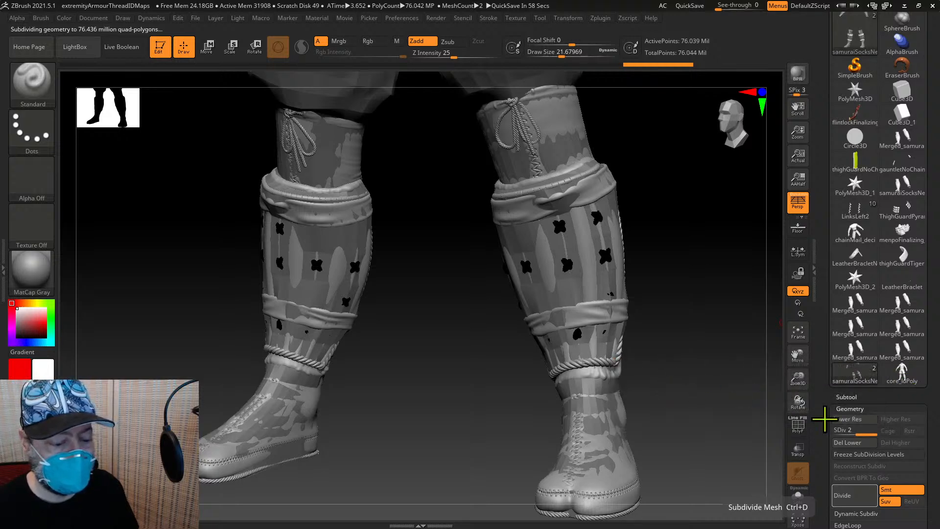
{"action": "key", "text": "ctrl+d"}
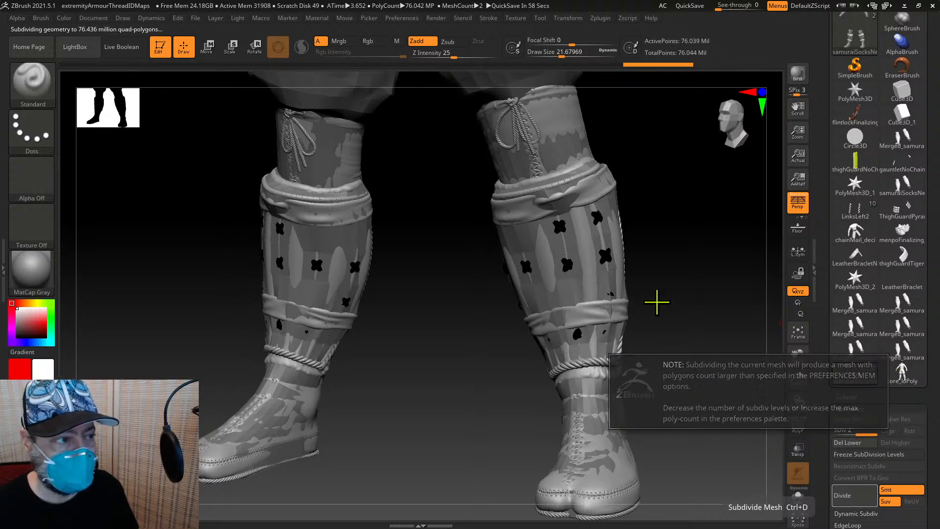
{"action": "key", "text": "ctrl+d"}
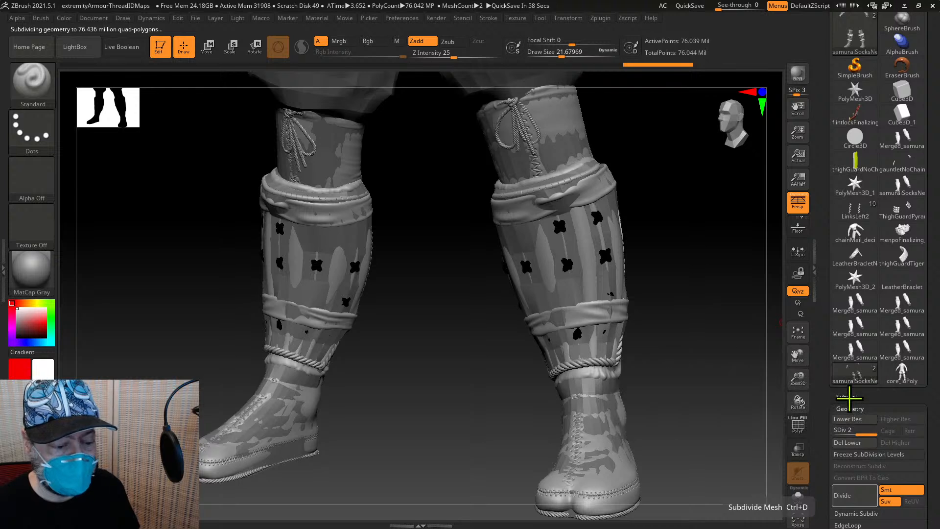
{"action": "key", "text": "ctrl+d"}
{"action": "key", "text": "ctrl+d"}
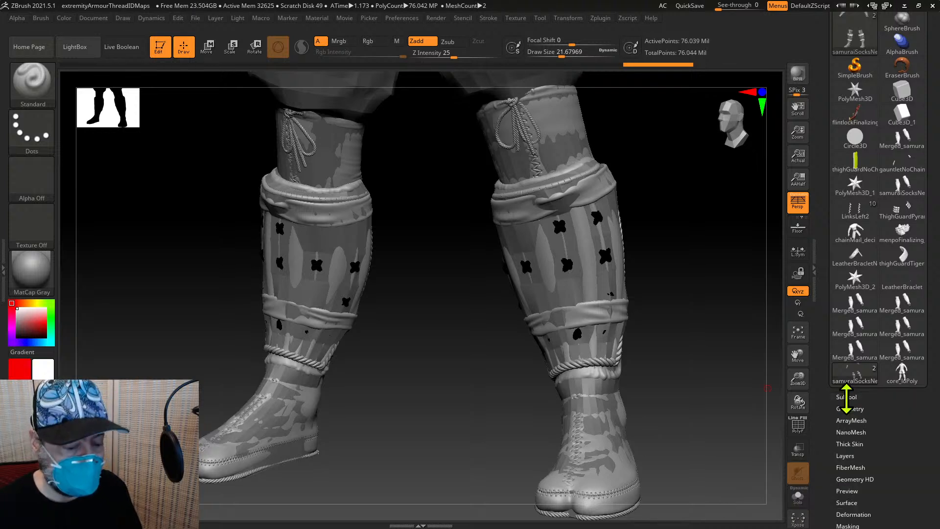
Lower the merged samuraiSocksNewest23 subtool to its lowest subdivision level
{"action": "left_click", "coordinate": [846, 397]}
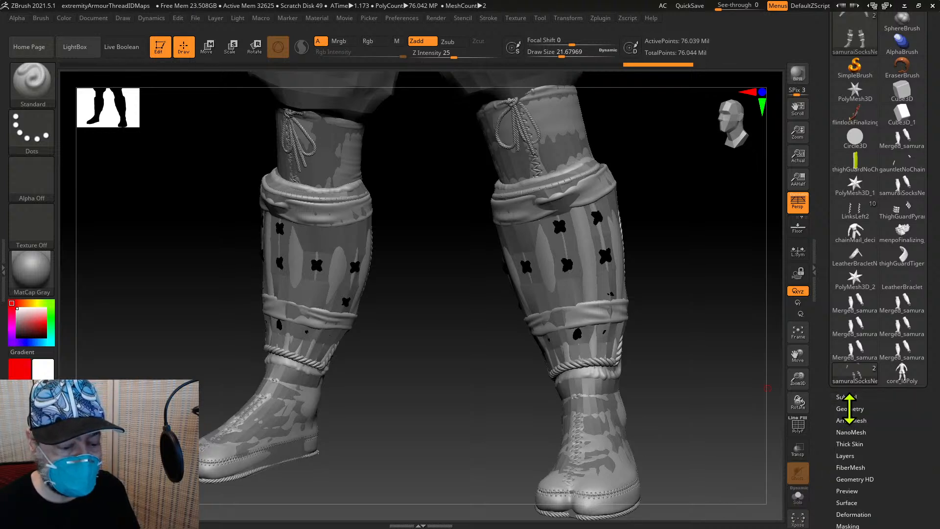
{"action": "left_click", "coordinate": [848, 409]}
{"action": "left_click_drag", "start_coordinate": [862, 431], "coordinate": [829, 434]}
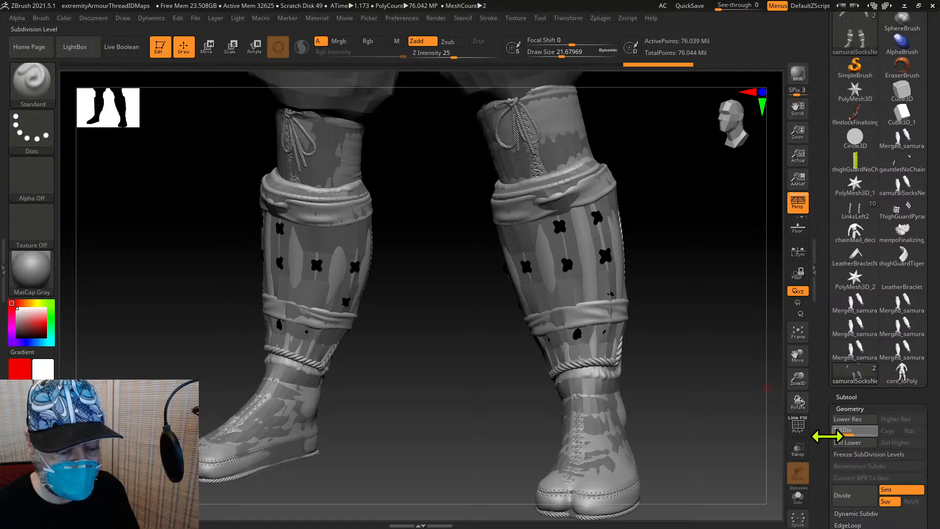
Delete the merged samuraiSocksNewest23 subtool's higher subdivision levels and subdivide the core_loPoly1 subtool up to level 7
{"action": "left_click", "coordinate": [894, 445]}
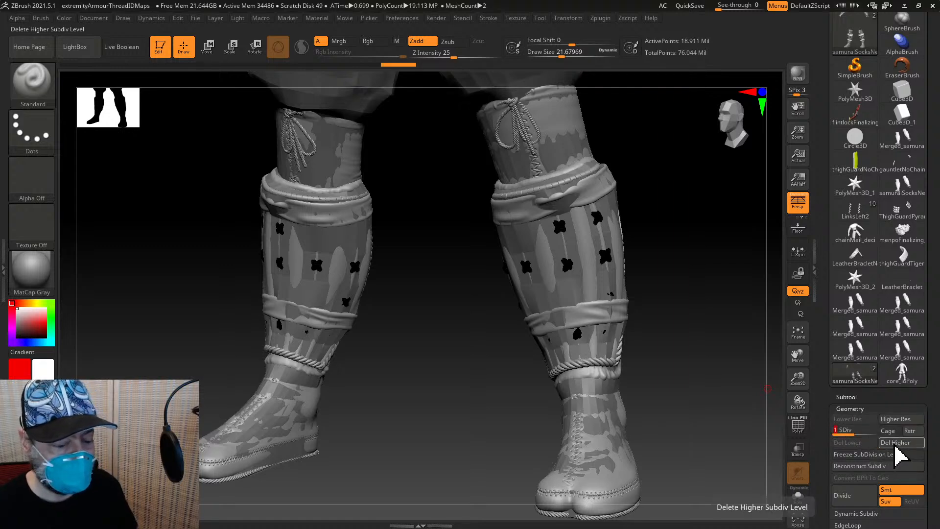
{"action": "left_click", "coordinate": [872, 397]}
{"action": "left_click", "coordinate": [877, 447]}
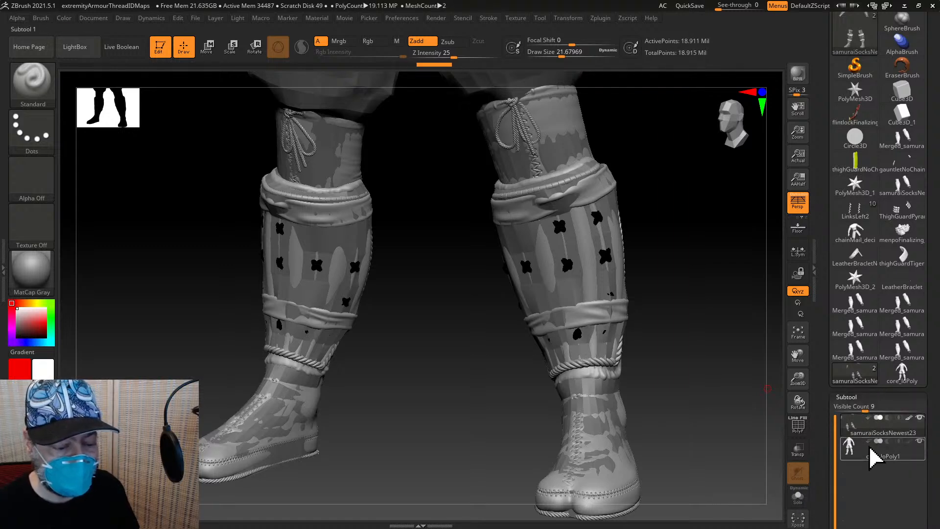
{"action": "scroll", "coordinate": [930, 323], "scroll_direction": "down", "scroll_amount": 5}
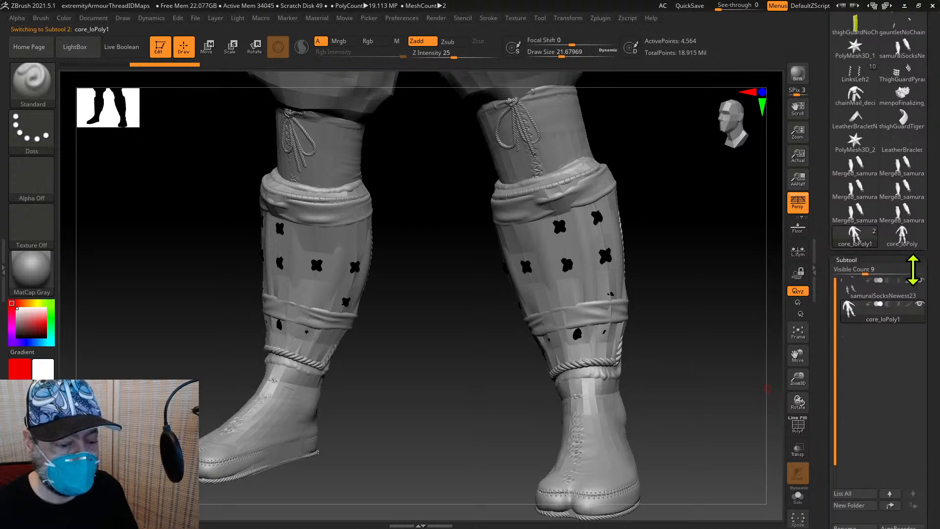
{"action": "scroll", "coordinate": [931, 373], "scroll_direction": "down", "scroll_amount": 1}
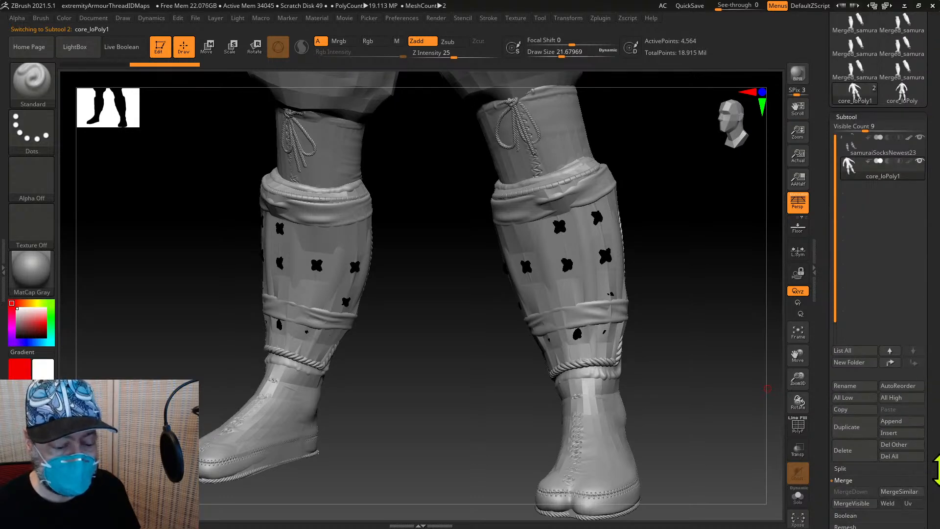
{"action": "scroll", "coordinate": [934, 388], "scroll_direction": "down", "scroll_amount": 10}
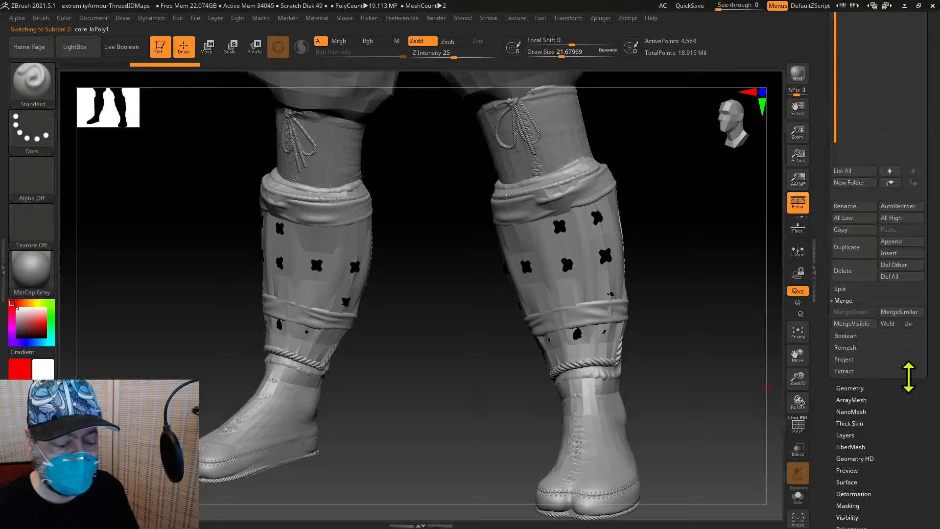
{"action": "scroll", "coordinate": [887, 392], "scroll_direction": "up", "scroll_amount": 5}
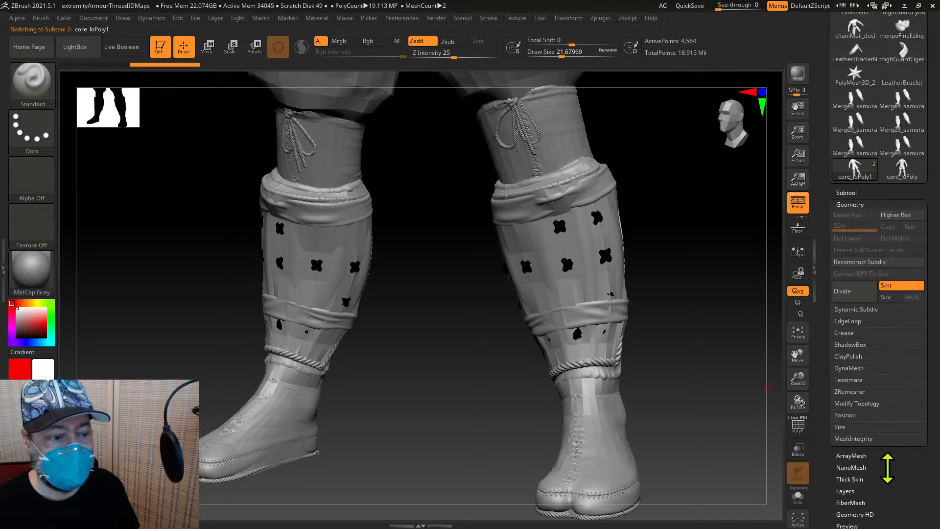
{"action": "left_click", "coordinate": [839, 296]}
{"action": "left_click", "coordinate": [839, 296]}
{"action": "left_click", "coordinate": [838, 297]}
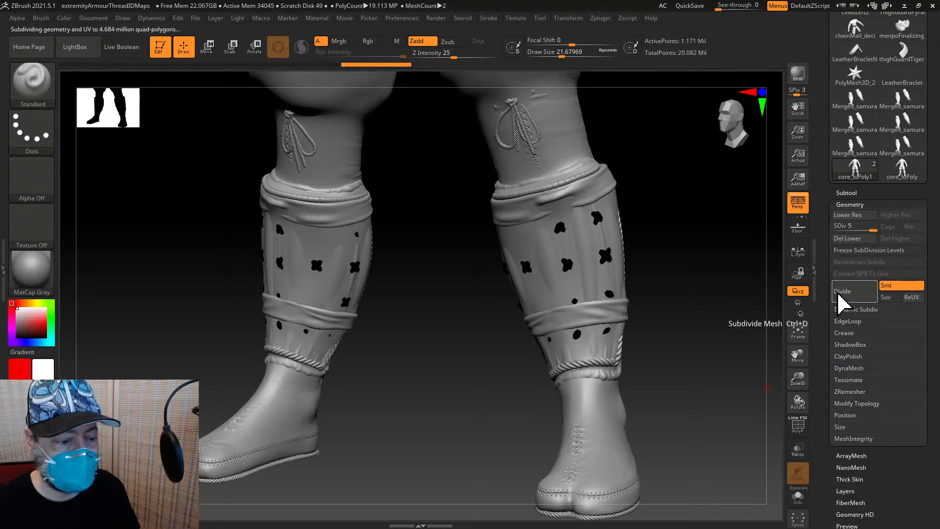
{"action": "left_click", "coordinate": [838, 296]}
{"action": "left_click", "coordinate": [838, 297]}
{"action": "left_click", "coordinate": [838, 297]}
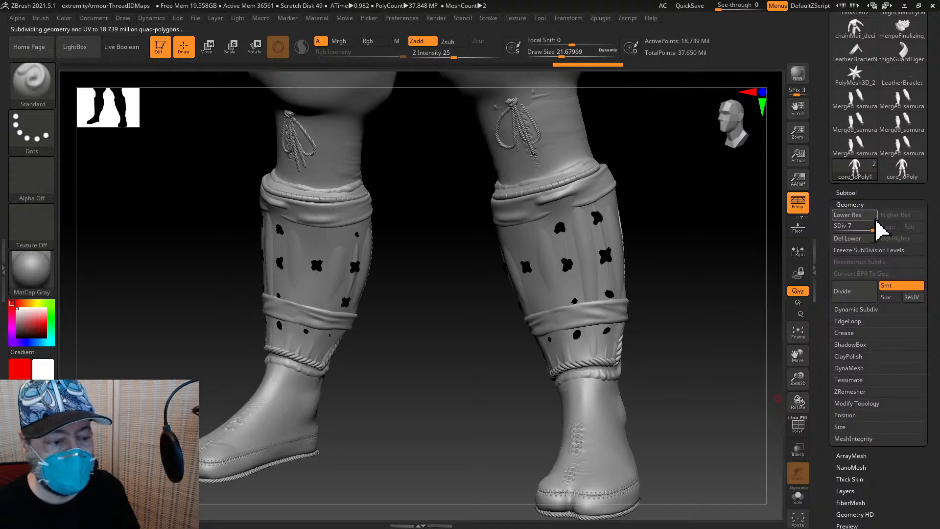
Project the visible subtools, including polypaint, onto core_loPoly1 with Mean 60, ProjectionShell 0.0741 and Inner enabled
{"action": "left_click", "coordinate": [862, 192]}
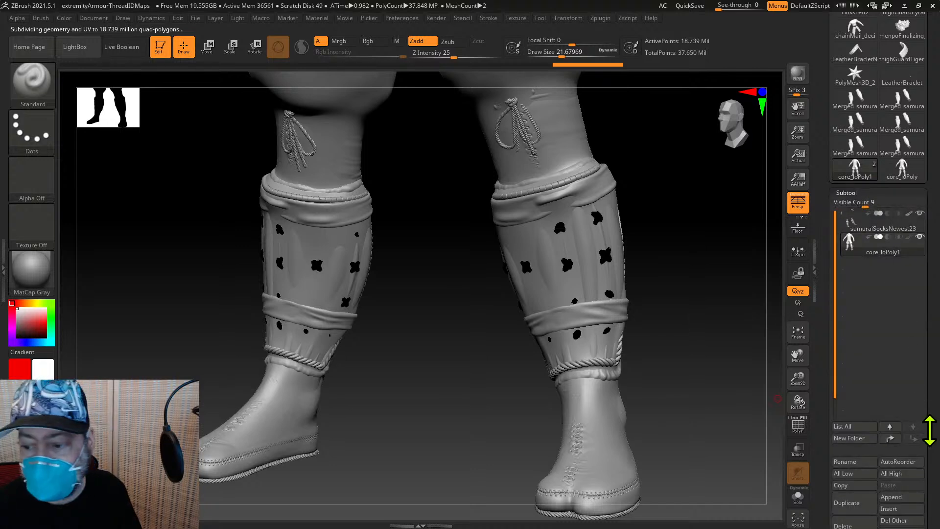
{"action": "scroll", "coordinate": [929, 319], "scroll_direction": "down", "scroll_amount": 10}
{"action": "scroll", "coordinate": [929, 318], "scroll_direction": "up", "scroll_amount": 5}
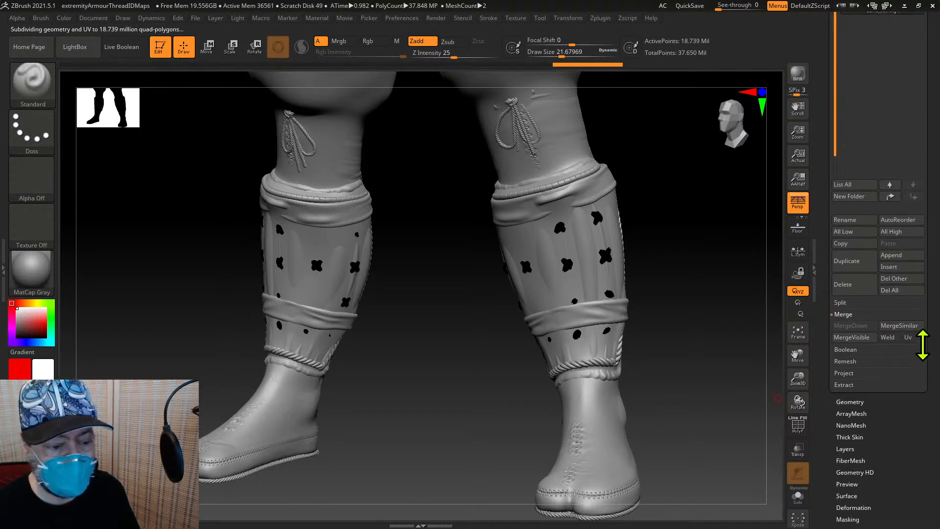
{"action": "left_click", "coordinate": [844, 372]}
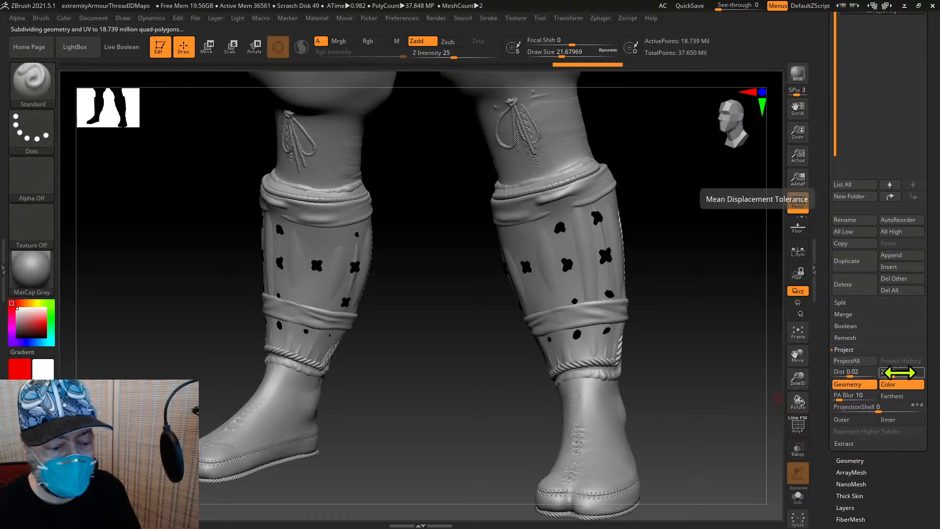
{"action": "left_click_drag", "start_coordinate": [903, 374], "coordinate": [907, 375]}
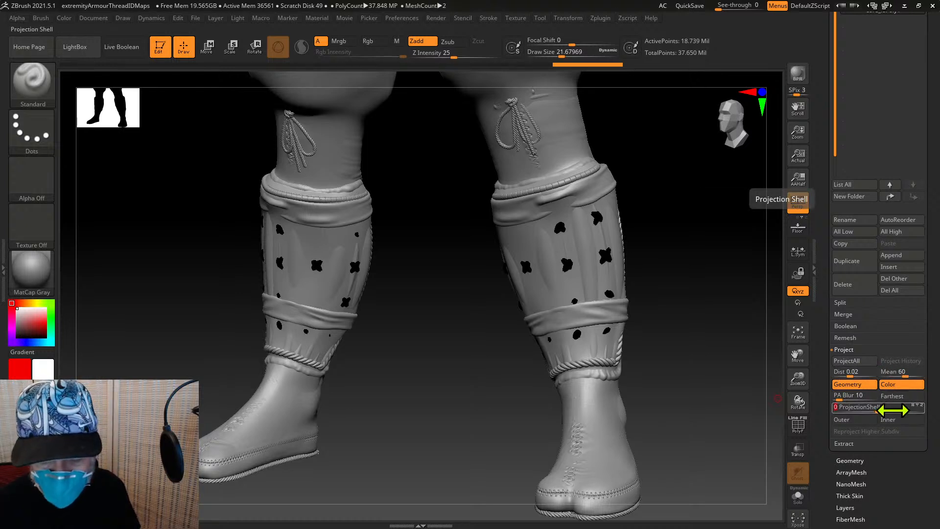
{"action": "type", "text": ".0"}
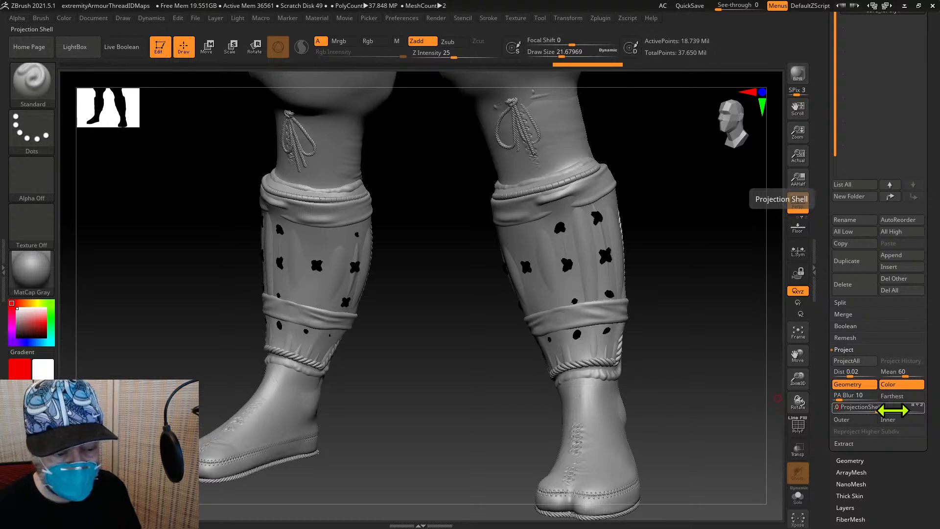
{"action": "type", "text": "741"}
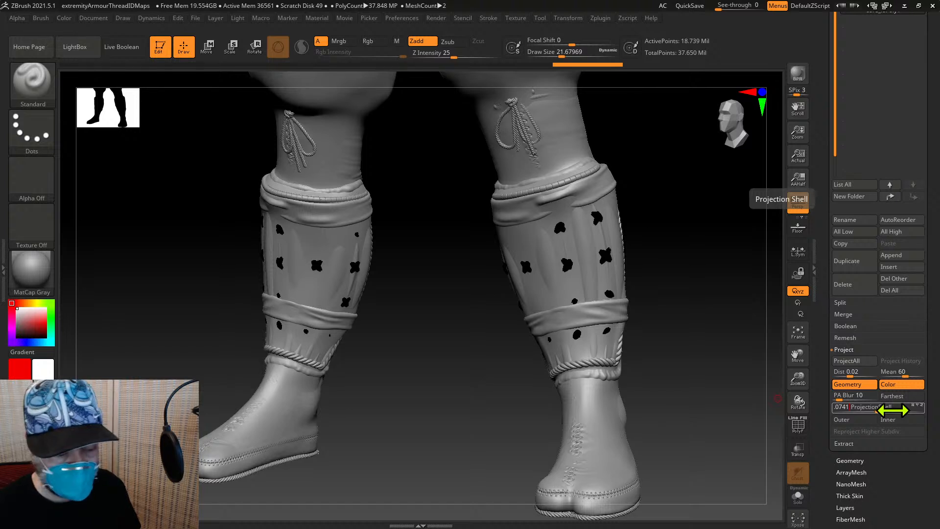
{"action": "left_click", "coordinate": [891, 419]}
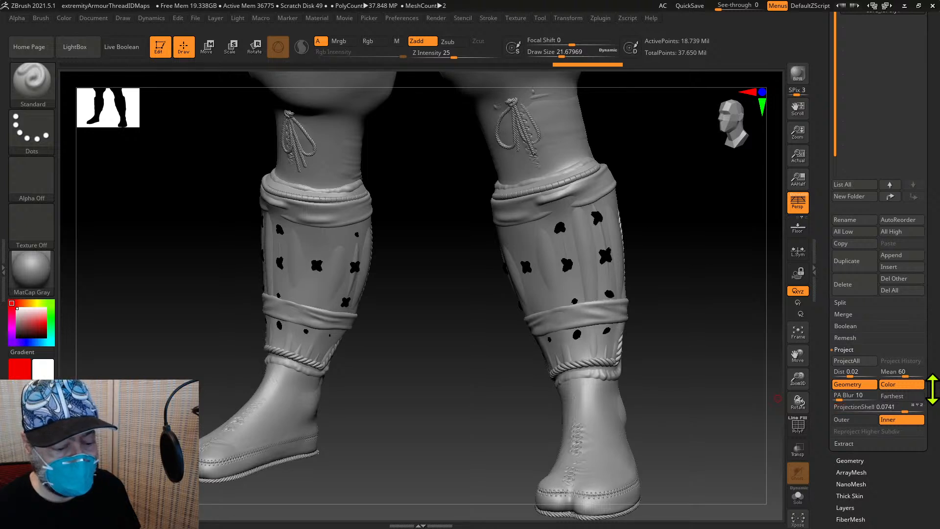
{"action": "left_click_drag", "start_coordinate": [932, 387], "coordinate": [923, 430]}
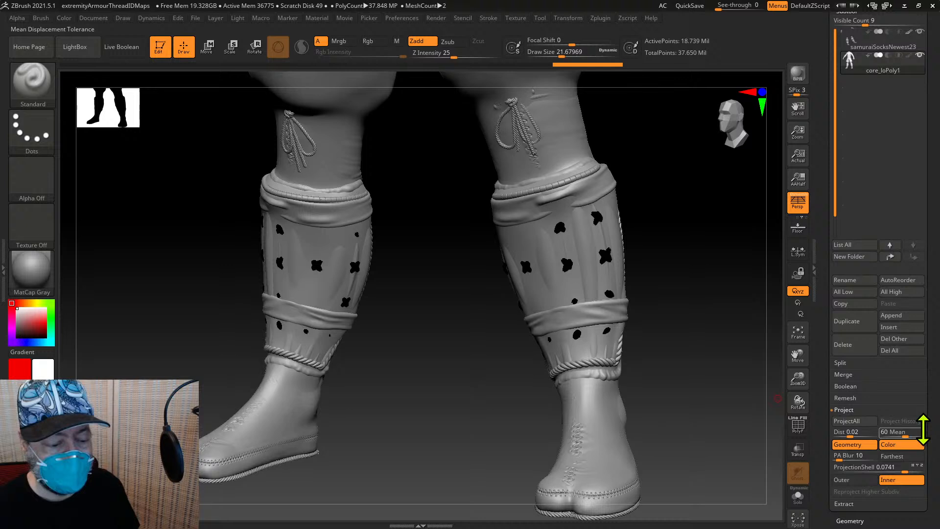
{"action": "left_click", "coordinate": [855, 422]}
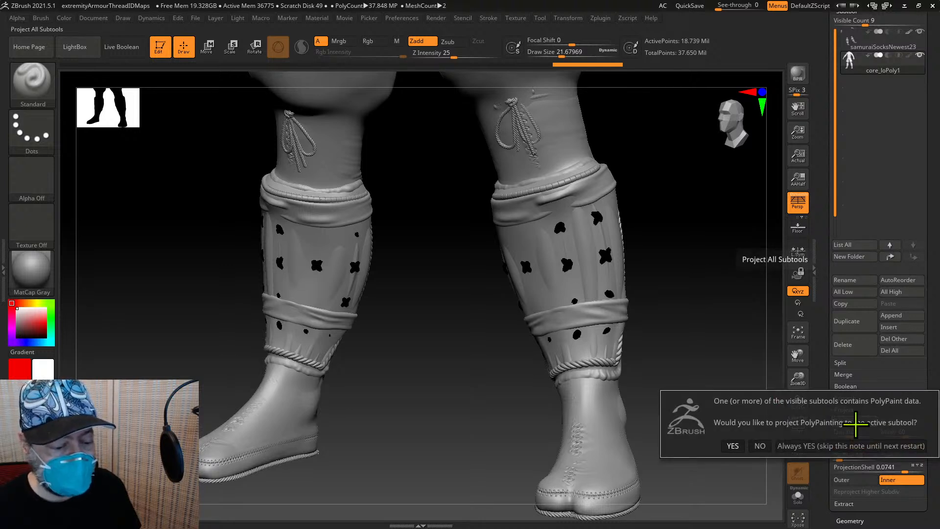
{"action": "left_click", "coordinate": [795, 446]}
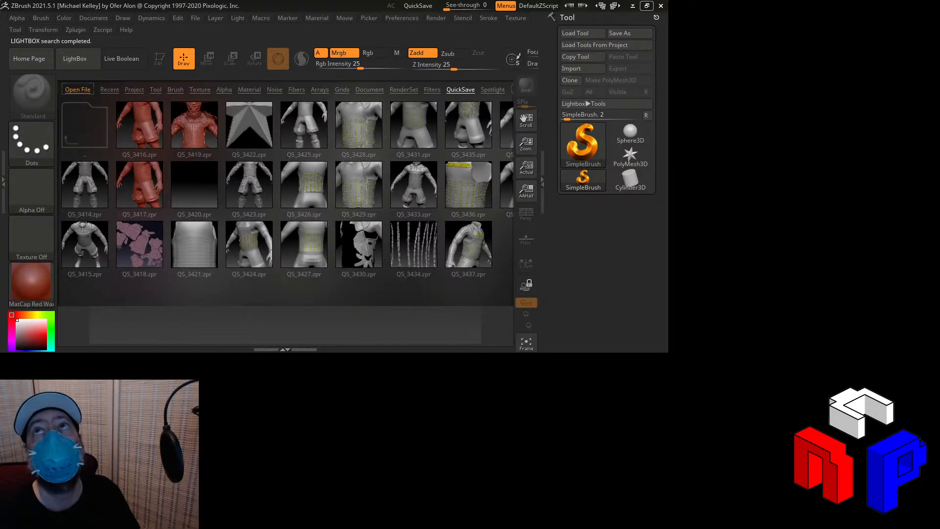
Reopen the recent extremityArmourThreadIDMaps project in the restarted ZBrush and frame the leg armour
{"action": "left_click", "coordinate": [646, 6]}
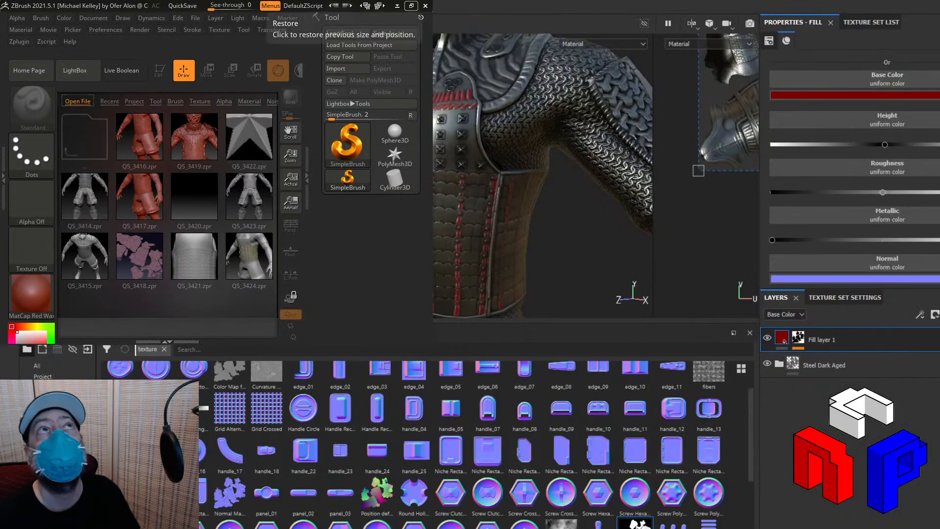
{"action": "double_click", "coordinate": [118, 6]}
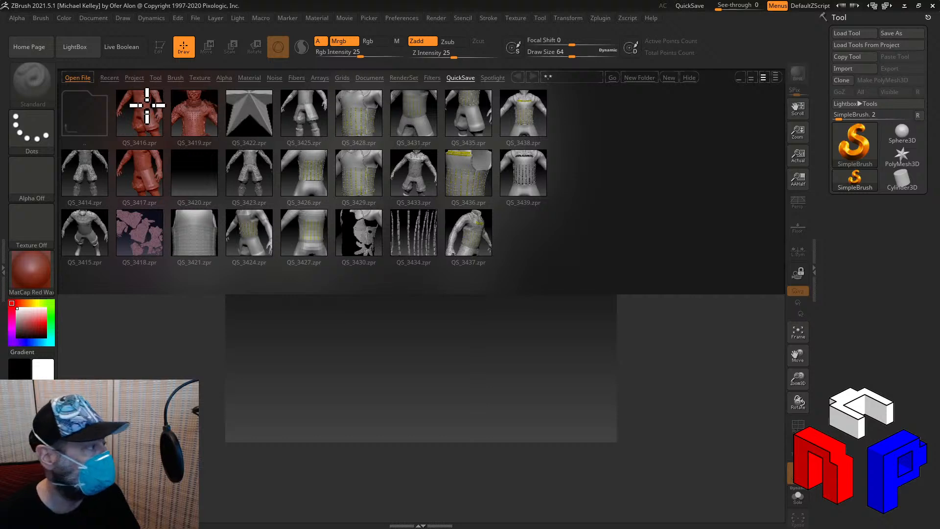
{"action": "left_click", "coordinate": [113, 76]}
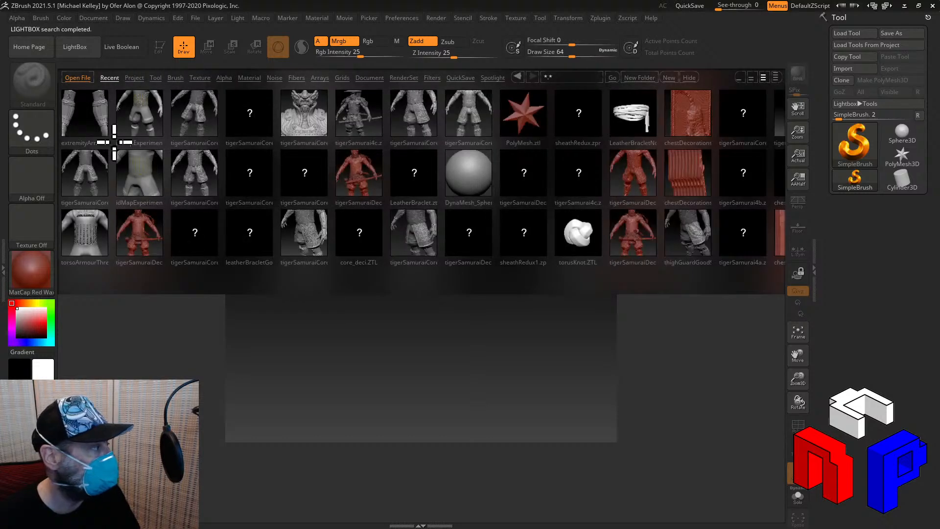
{"action": "double_click", "coordinate": [94, 128]}
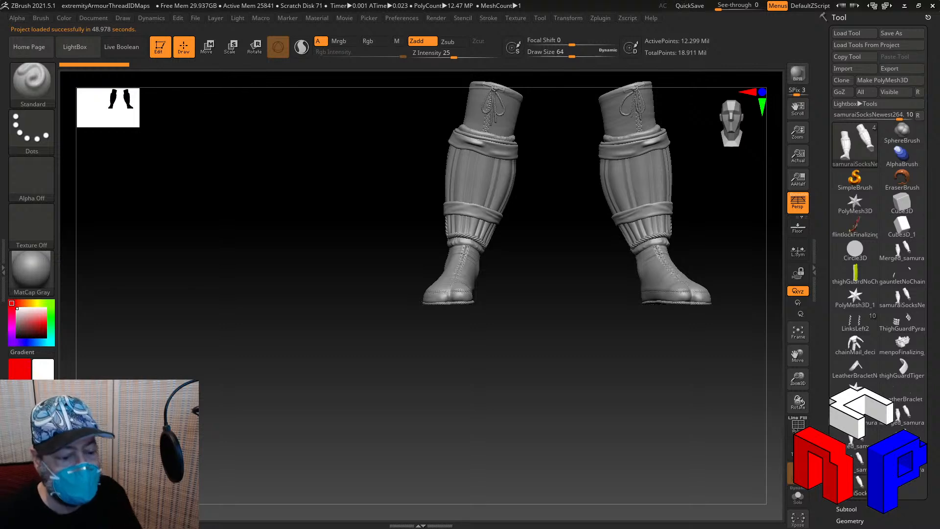
{"action": "left_click", "coordinate": [798, 333]}
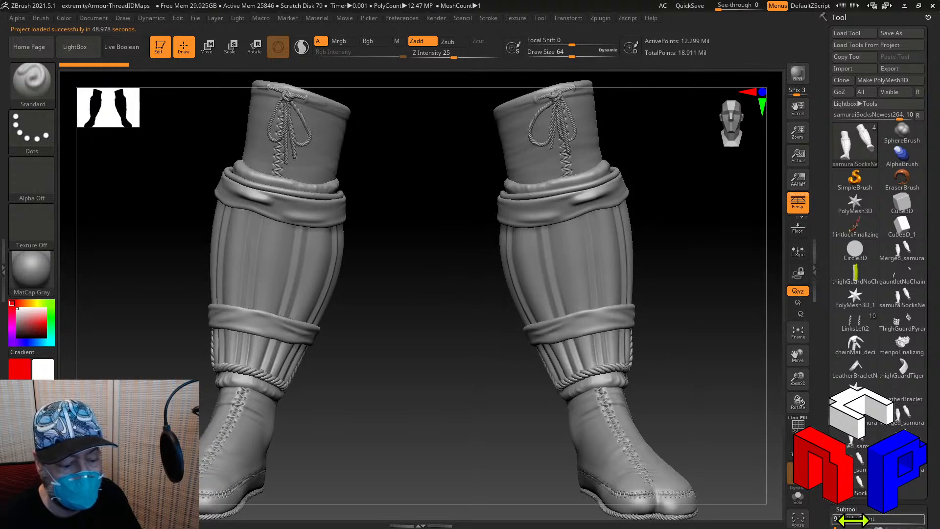
Make all subtools visible and merge samuraiSocksNewest23 down with ForearmGuardDetailGuide3
{"action": "left_click_drag", "start_coordinate": [930, 472], "coordinate": [930, 328]}
{"action": "left_click", "coordinate": [919, 231]}
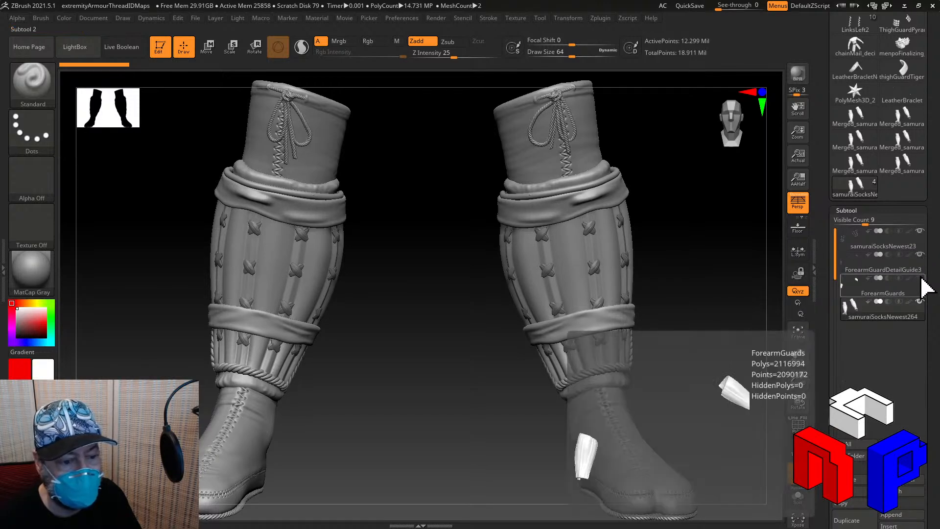
{"action": "left_click", "coordinate": [892, 247]}
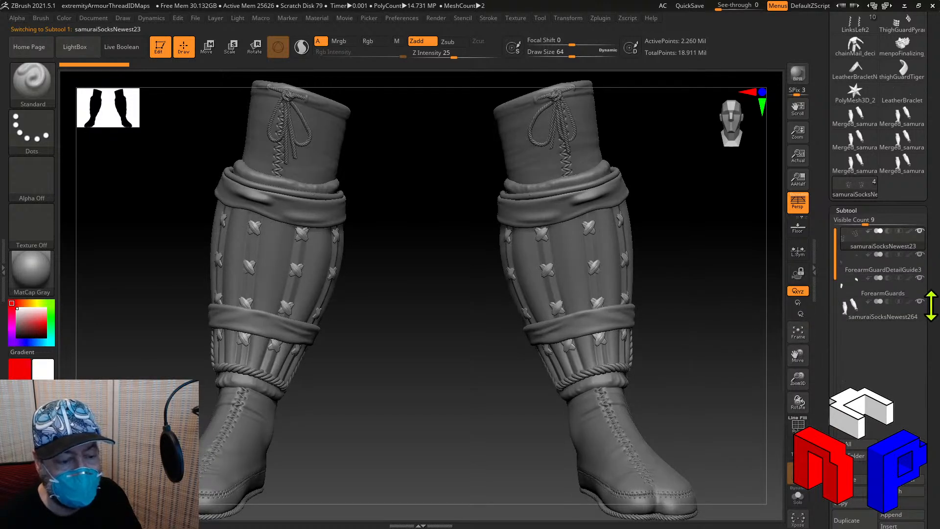
{"action": "left_click_drag", "start_coordinate": [929, 304], "coordinate": [929, 245]}
{"action": "left_click", "coordinate": [848, 433]}
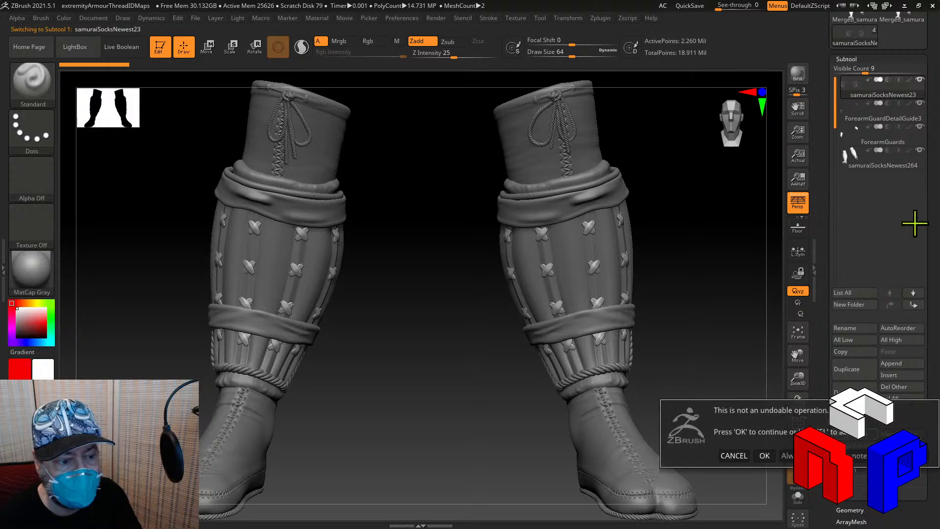
{"action": "left_click", "coordinate": [789, 456]}
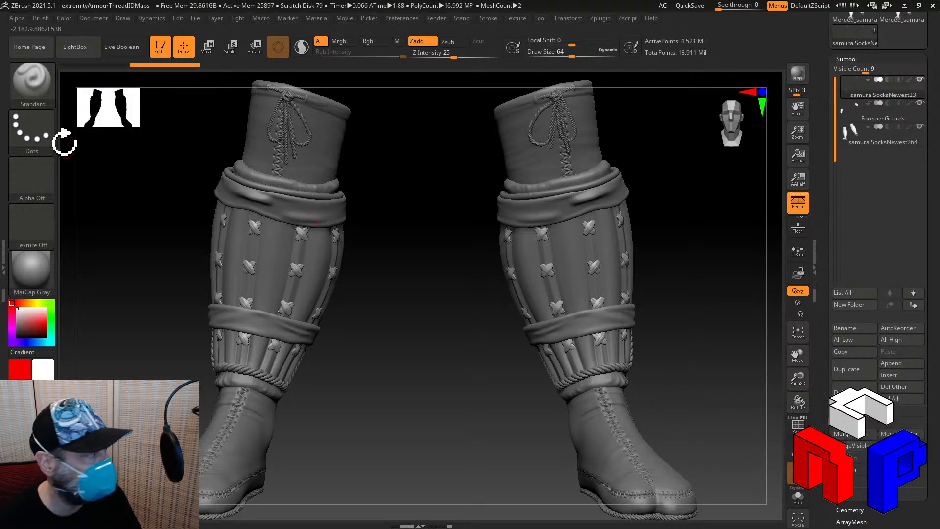
Set the colour to black and fill the merged samuraiSocksNewest23 stitches with it
{"action": "left_click", "coordinate": [64, 18]}
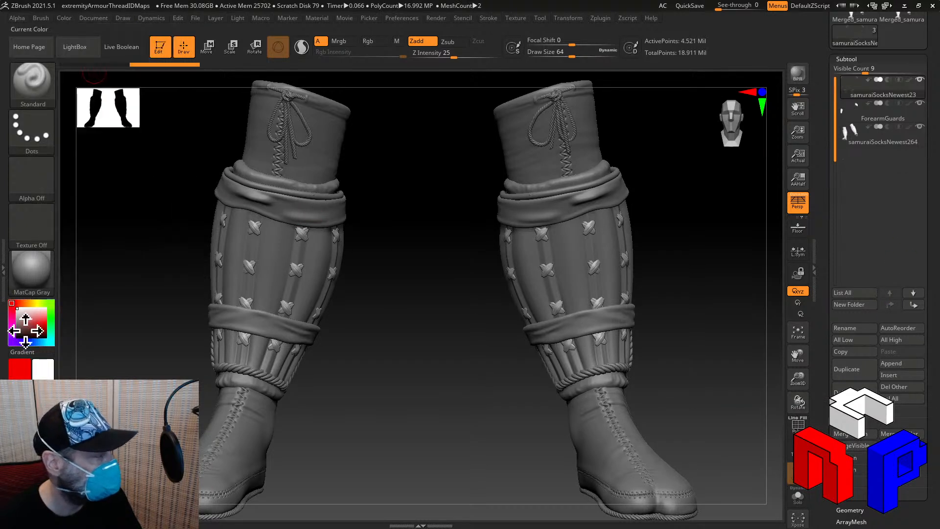
{"action": "left_click_drag", "start_coordinate": [29, 318], "coordinate": [2, 346]}
{"action": "key", "text": "ctrl+f"}
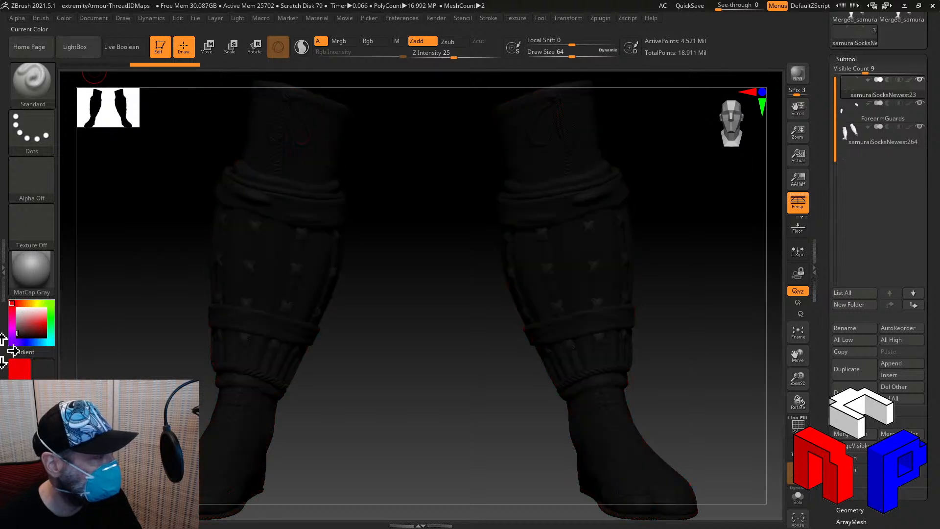
{"action": "key", "text": "ctrl+f"}
{"action": "key", "text": "ctrl+f"}
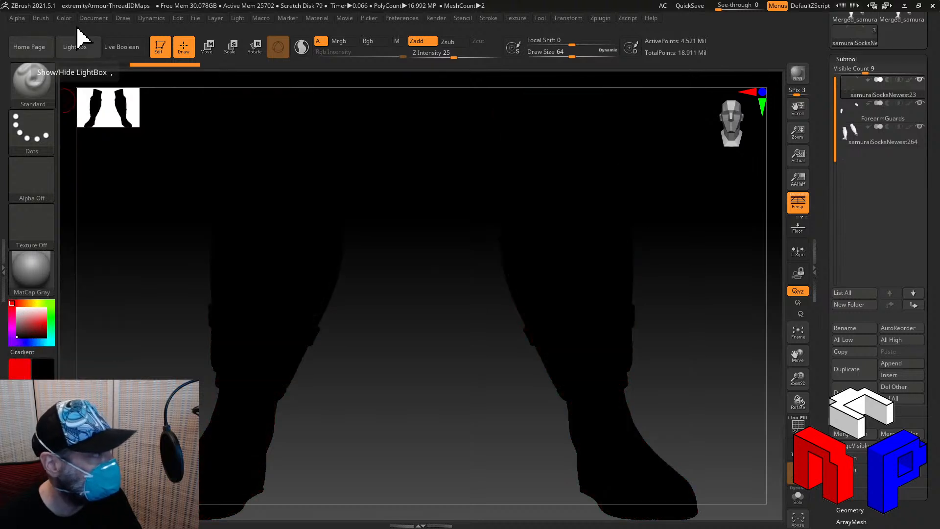
{"action": "left_click", "coordinate": [64, 18]}
{"action": "left_click", "coordinate": [87, 227]}
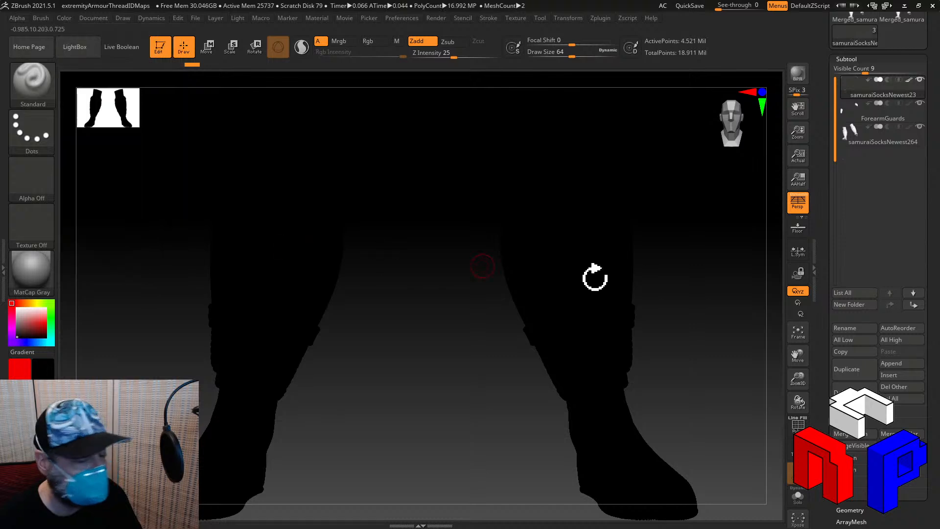
Enable polypaint on the ForearmGuards and samuraiSocksNewest264 subtools, and fill ForearmGuards with white
{"action": "left_click", "coordinate": [906, 127]}
{"action": "left_click", "coordinate": [905, 121]}
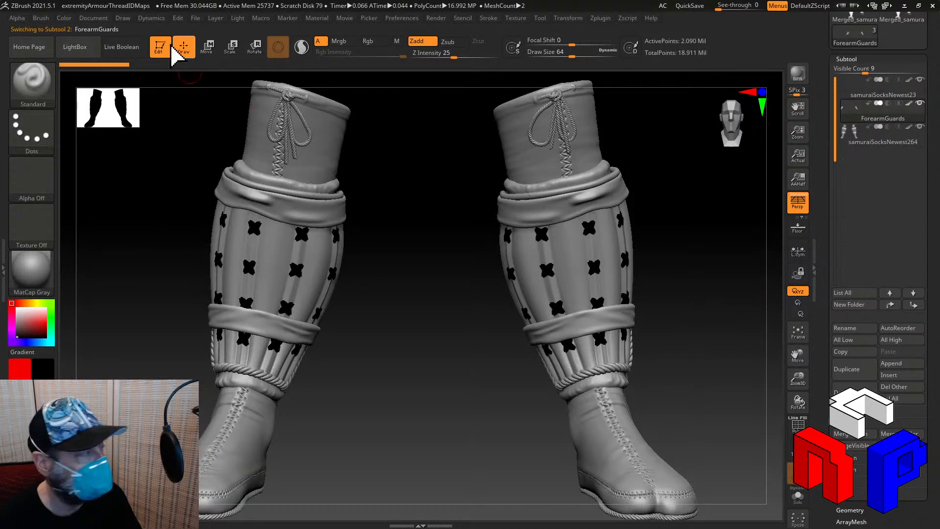
{"action": "left_click", "coordinate": [64, 18]}
{"action": "left_click_drag", "start_coordinate": [17, 336], "coordinate": [11, 303]}
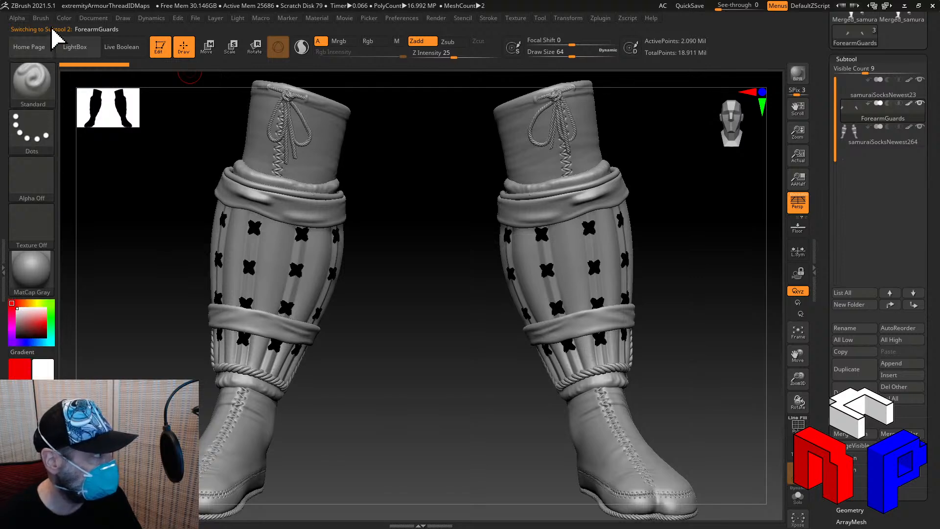
{"action": "left_click", "coordinate": [64, 18]}
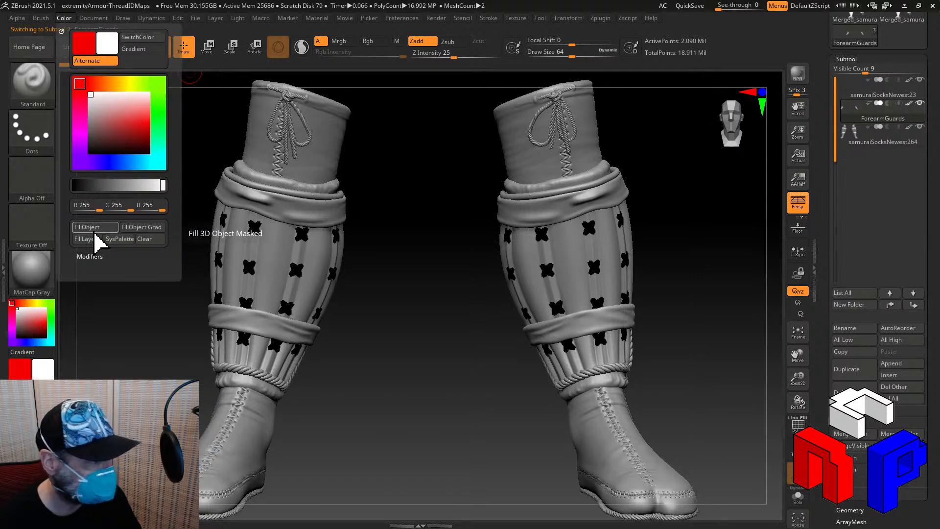
Fill the samuraiSocksNewest264 subtool with white
{"action": "left_click", "coordinate": [889, 143]}
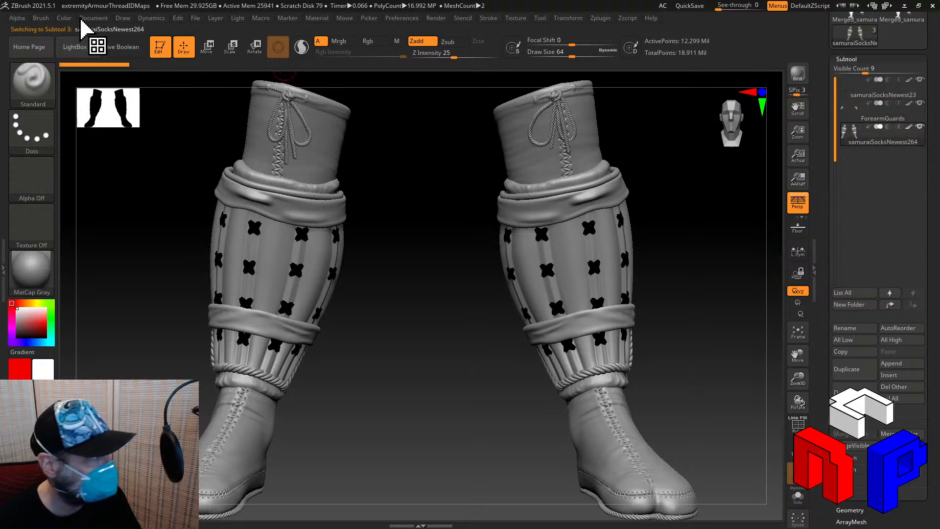
{"action": "left_click", "coordinate": [64, 18]}
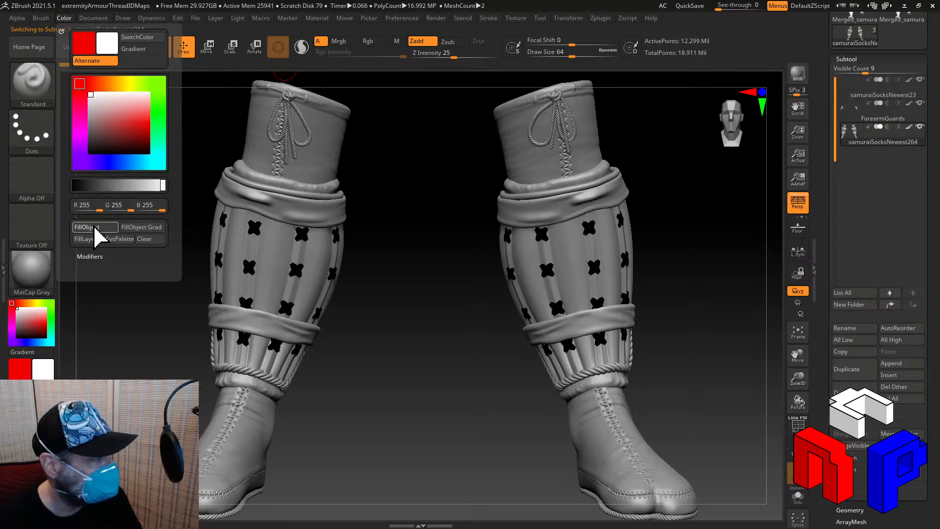
Delete all the leftover Merged_samuraiSocksNewest tools from the loaded tools
{"action": "scroll", "coordinate": [925, 123], "scroll_direction": "up", "scroll_amount": 10}
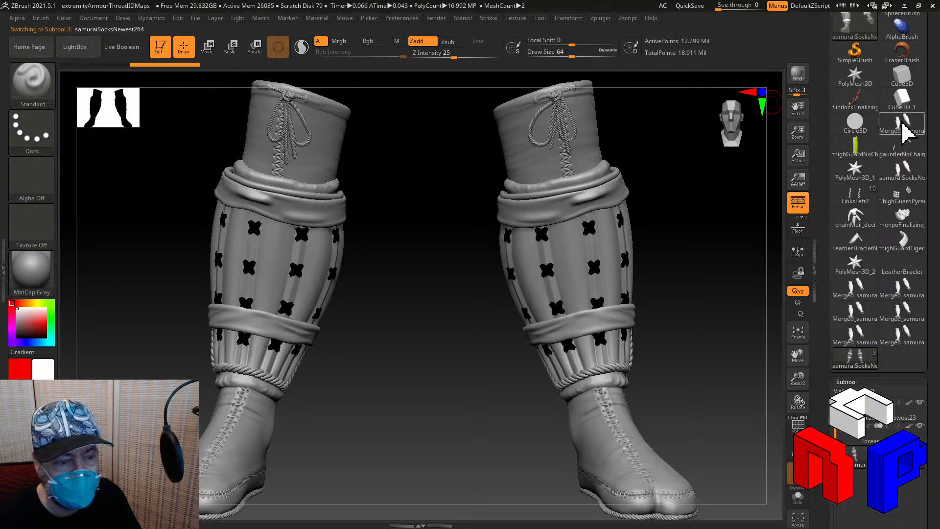
{"action": "left_click", "coordinate": [919, 168]}
{"action": "scroll", "coordinate": [930, 147], "scroll_direction": "down", "scroll_amount": 5}
{"action": "scroll", "coordinate": [934, 90], "scroll_direction": "down", "scroll_amount": 2}
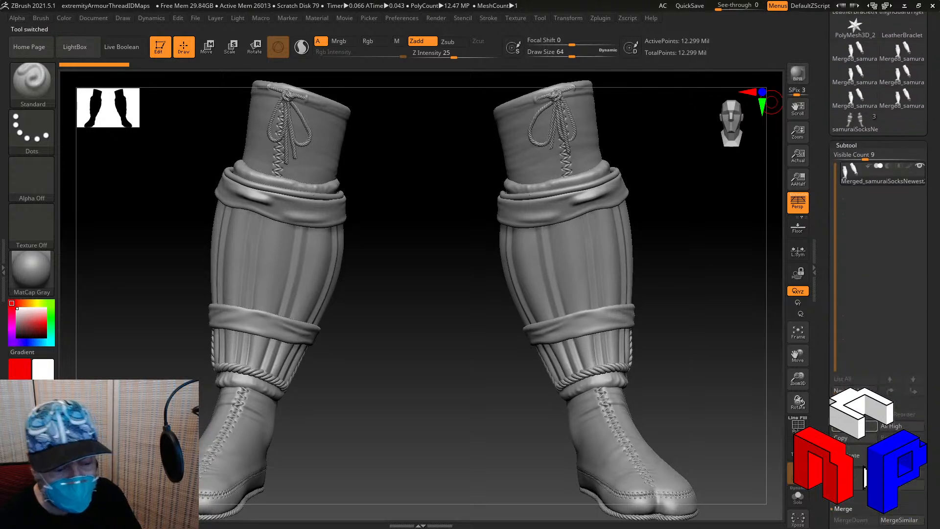
{"action": "left_click", "coordinate": [838, 508]}
{"action": "left_click", "coordinate": [838, 495]}
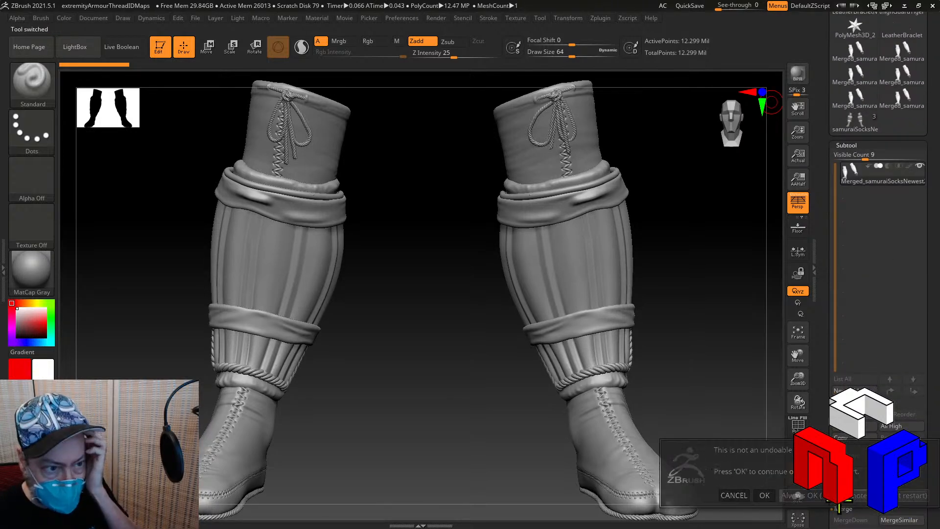
{"action": "left_click", "coordinate": [897, 35]}
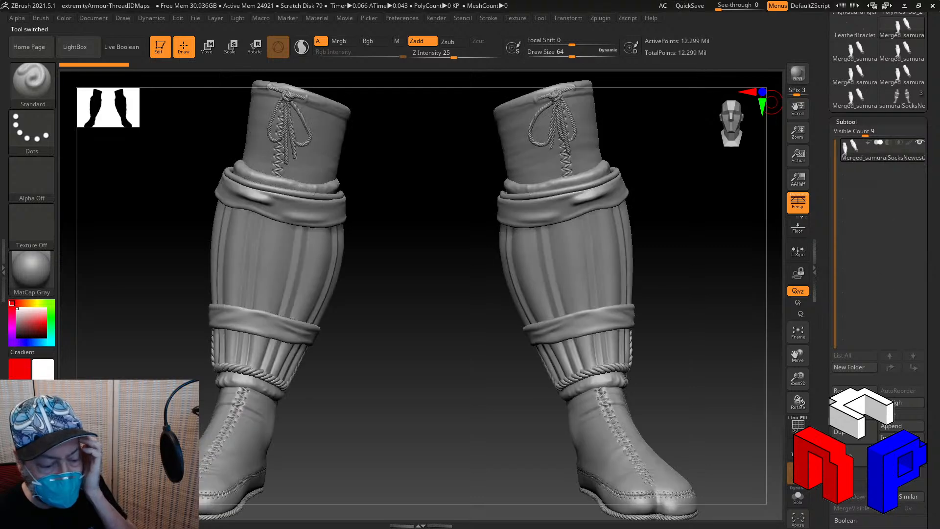
{"action": "left_click", "coordinate": [845, 456]}
{"action": "left_click", "coordinate": [841, 472]}
{"action": "left_click", "coordinate": [865, 73]}
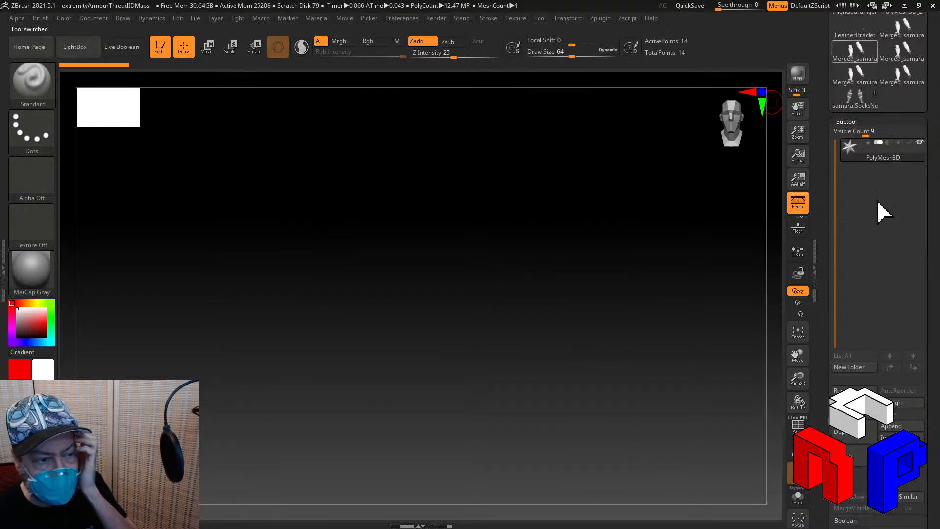
{"action": "left_click", "coordinate": [841, 472]}
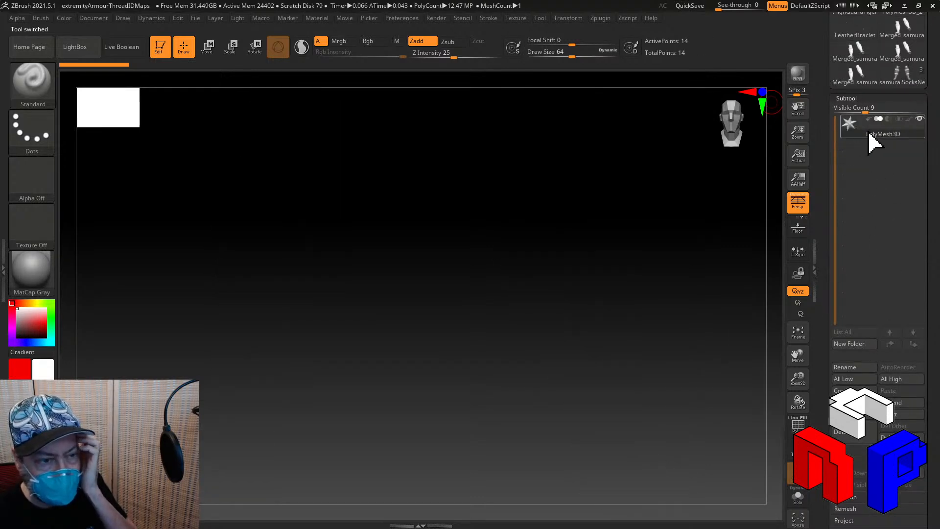
{"action": "left_click", "coordinate": [900, 37]}
{"action": "left_click", "coordinate": [834, 432]}
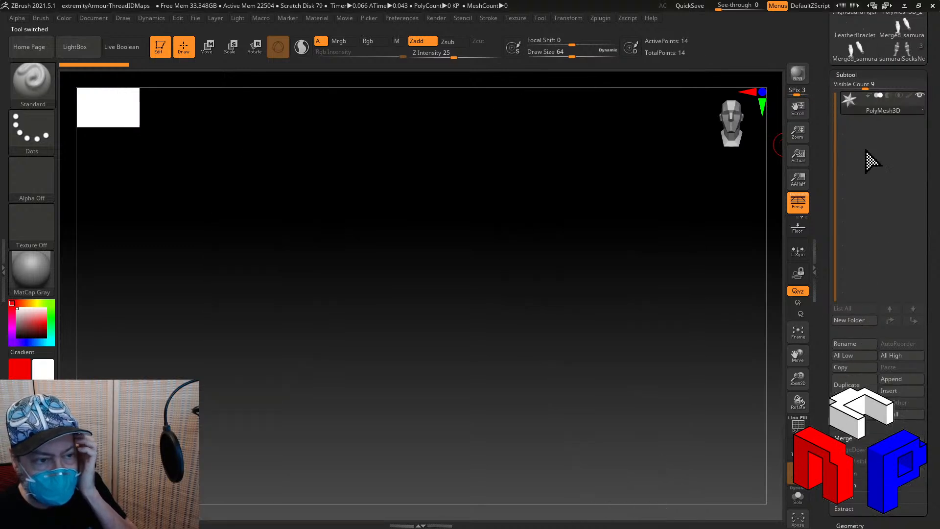
{"action": "left_click", "coordinate": [895, 25]}
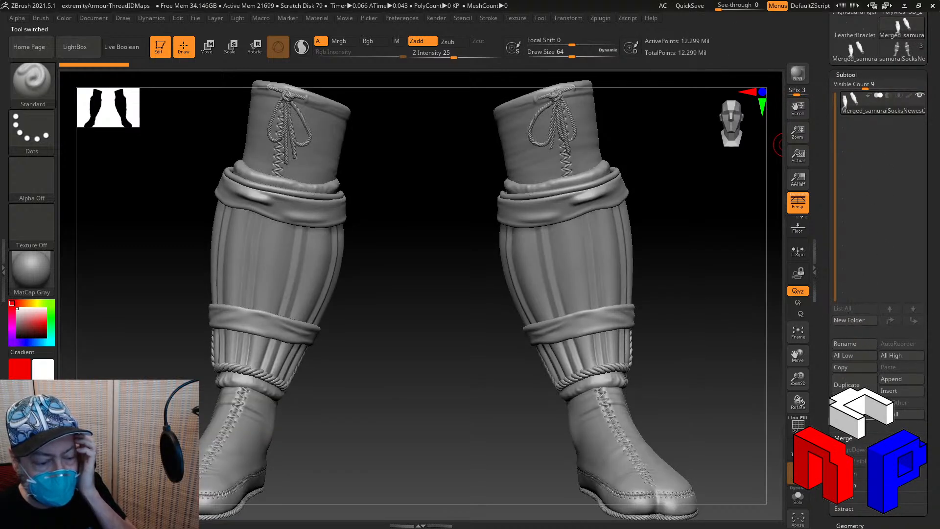
{"action": "left_click", "coordinate": [849, 408]}
{"action": "left_click", "coordinate": [913, 29]}
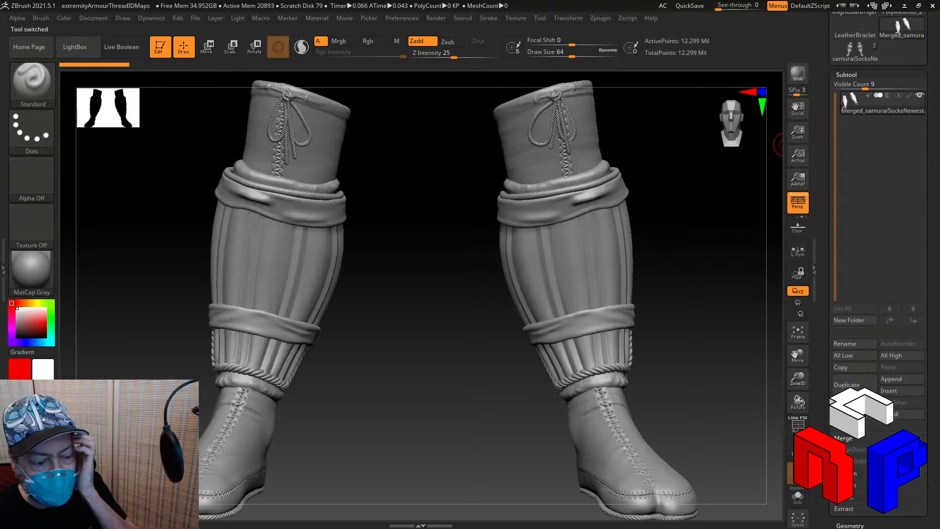
{"action": "left_click", "coordinate": [865, 417]}
Delete the gauntletNoChainMail tool from the loaded tools
{"action": "left_click_drag", "start_coordinate": [933, 219], "coordinate": [934, 318]}
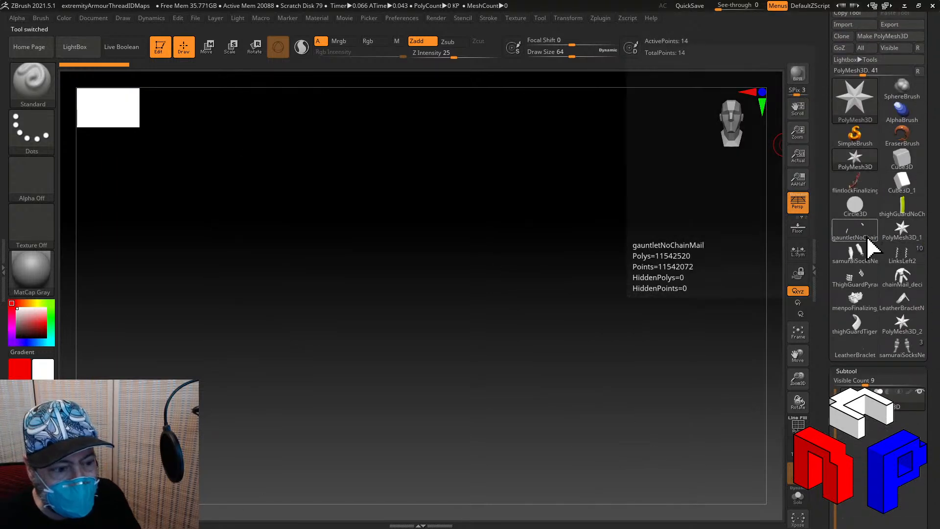
{"action": "left_click", "coordinate": [865, 241]}
{"action": "left_click_drag", "start_coordinate": [925, 346], "coordinate": [919, 235]}
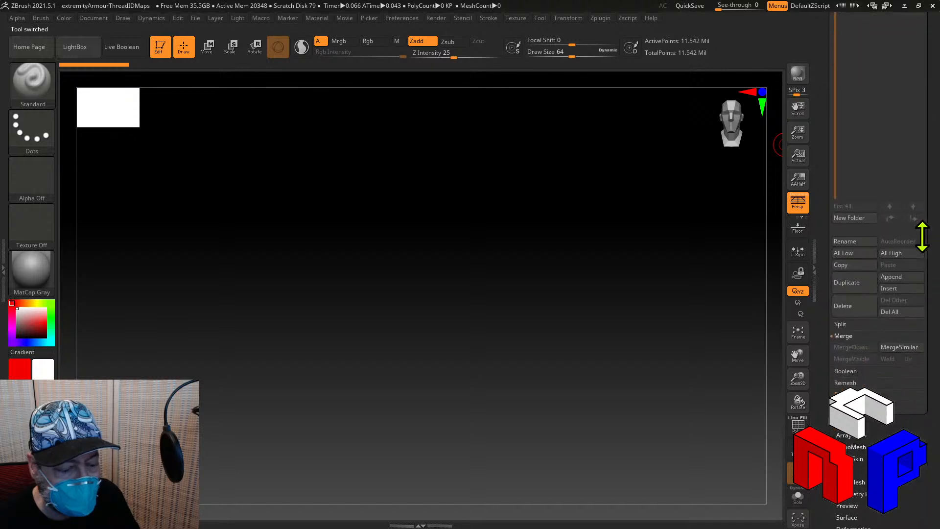
{"action": "left_click", "coordinate": [847, 304]}
Import the core_loPoly mesh as a separate tool, starting from Cube3D, and frame it in the view
{"action": "left_click_drag", "start_coordinate": [929, 203], "coordinate": [906, 309]}
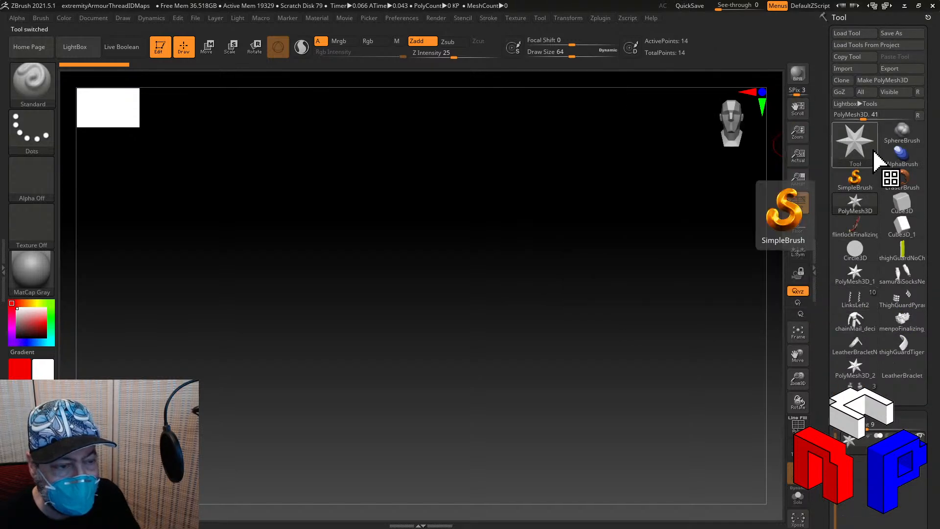
{"action": "left_click", "coordinate": [899, 204]}
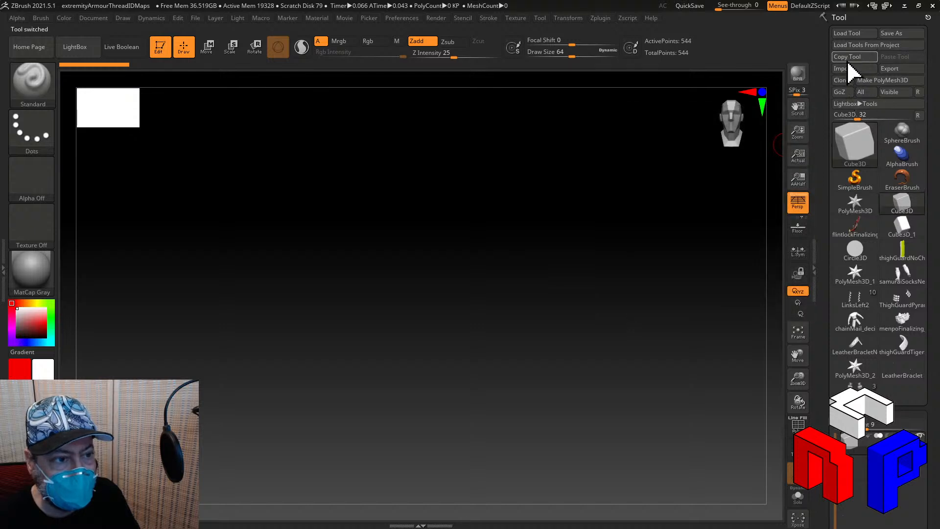
{"action": "left_click", "coordinate": [849, 72]}
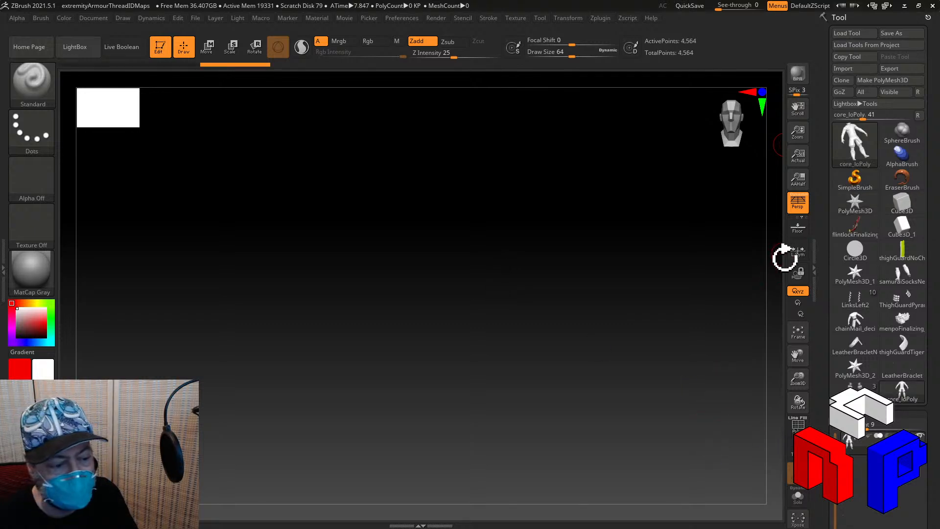
{"action": "left_click", "coordinate": [798, 332]}
Append core_loPoly as a subtool of the samuraiSocksNewest264 tool, select samuraiSocksNewest23 and frame the full figure
{"action": "left_click", "coordinate": [859, 399]}
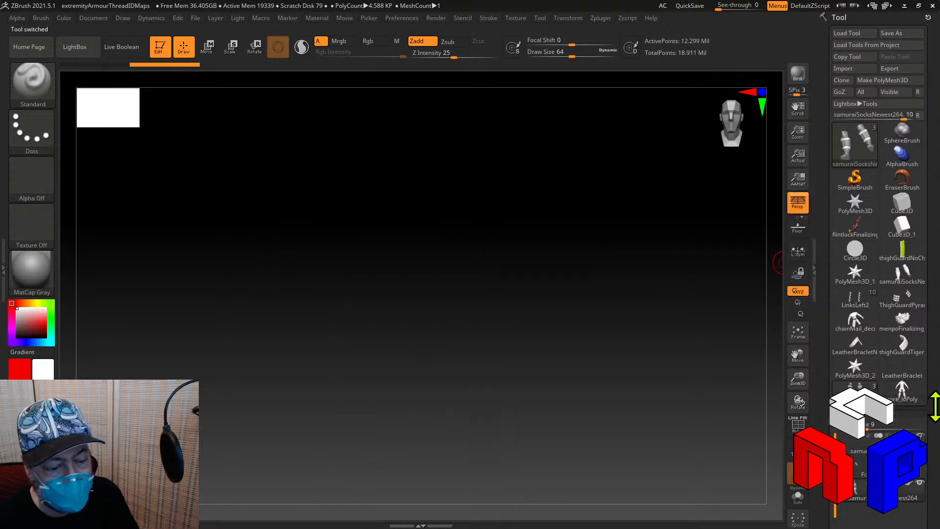
{"action": "left_click_drag", "start_coordinate": [934, 405], "coordinate": [935, 315]}
{"action": "left_click", "coordinate": [917, 465]}
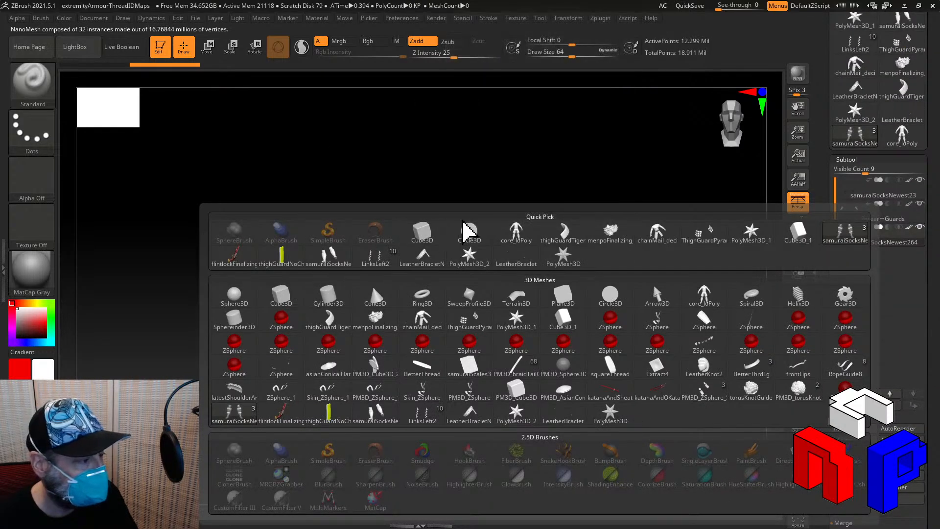
{"action": "left_click", "coordinate": [509, 237]}
{"action": "left_click", "coordinate": [861, 196]}
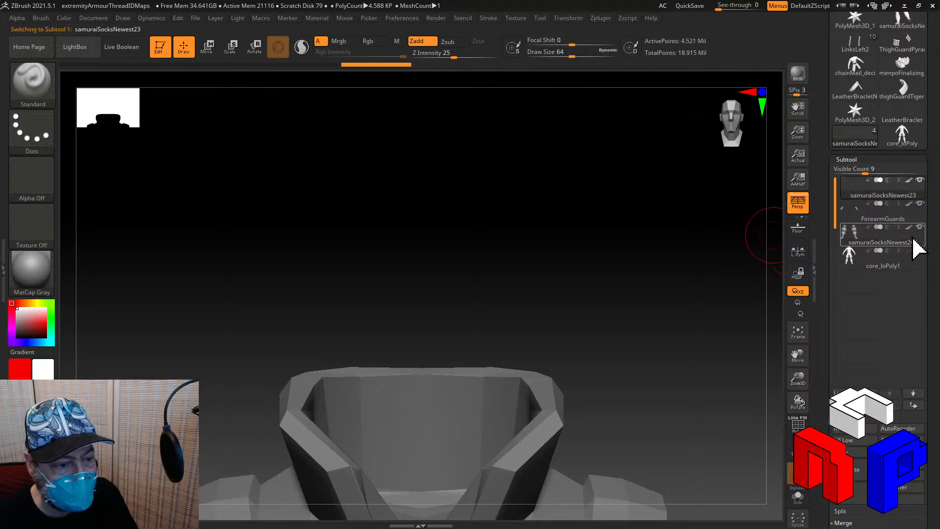
{"action": "left_click", "coordinate": [799, 334]}
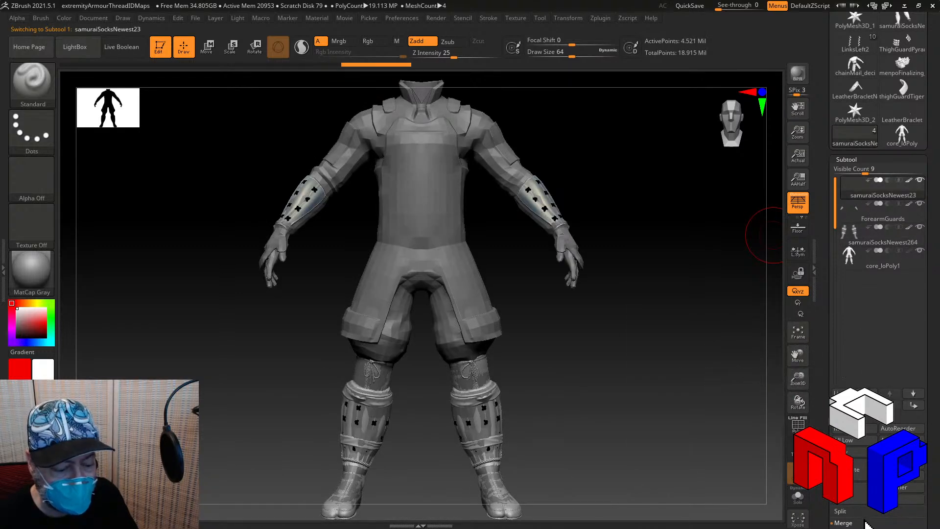
Merge samuraiSocksNewest23 down with ForearmGuards and samuraiSocksNewest264 into one subtool
{"action": "left_click_drag", "start_coordinate": [931, 425], "coordinate": [930, 365]}
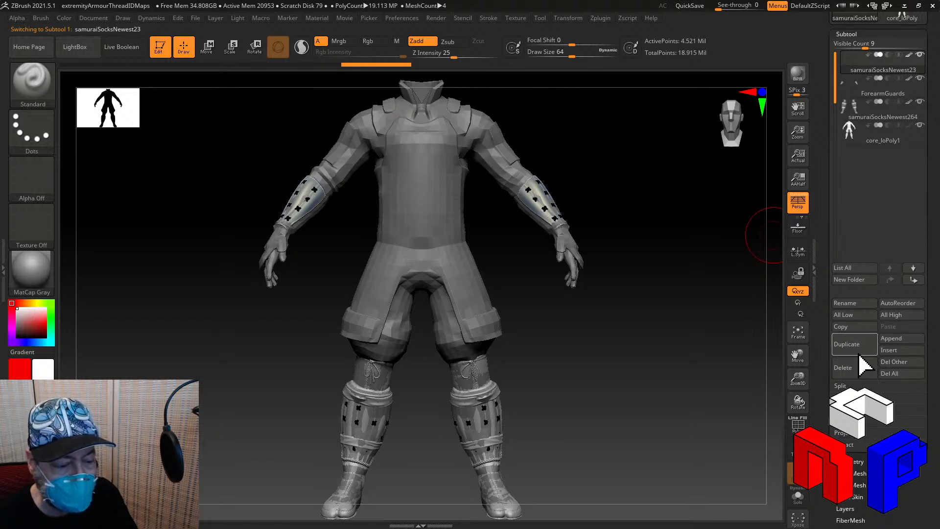
{"action": "left_click", "coordinate": [847, 397]}
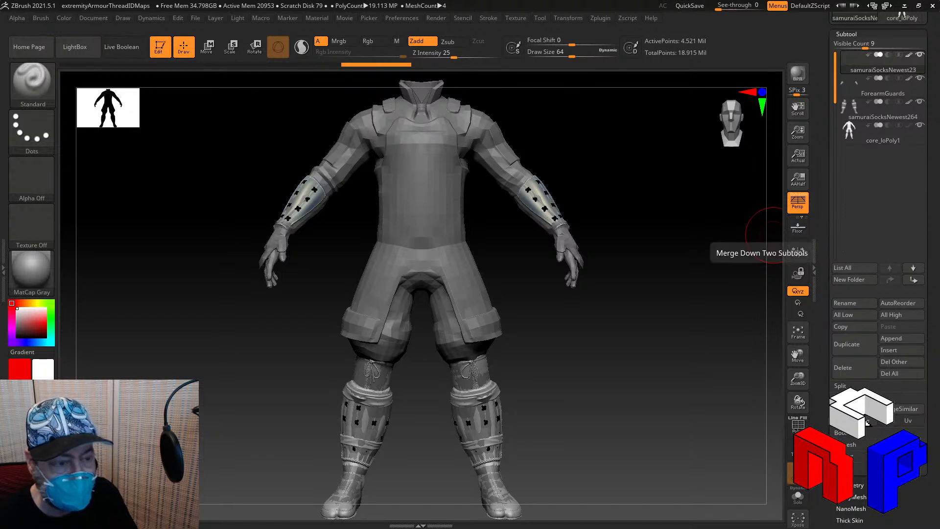
{"action": "left_click", "coordinate": [854, 410]}
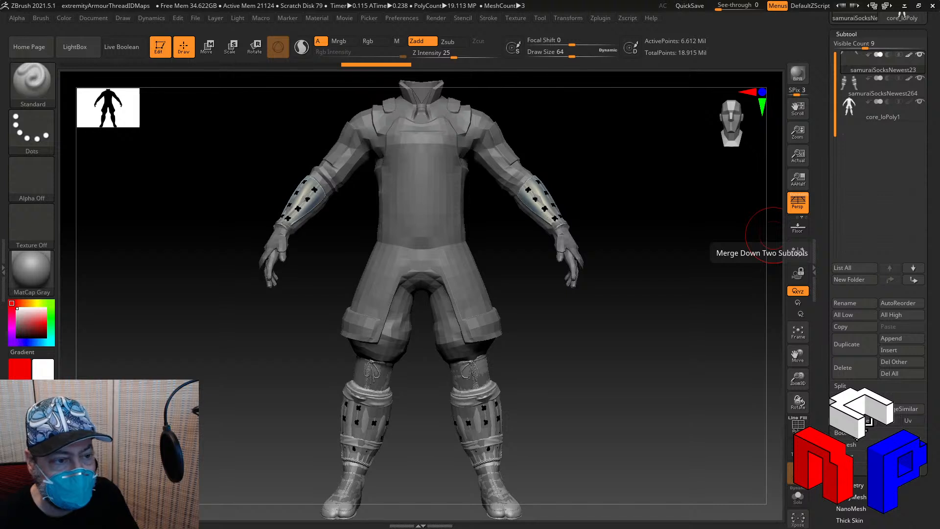
{"action": "left_click", "coordinate": [855, 410]}
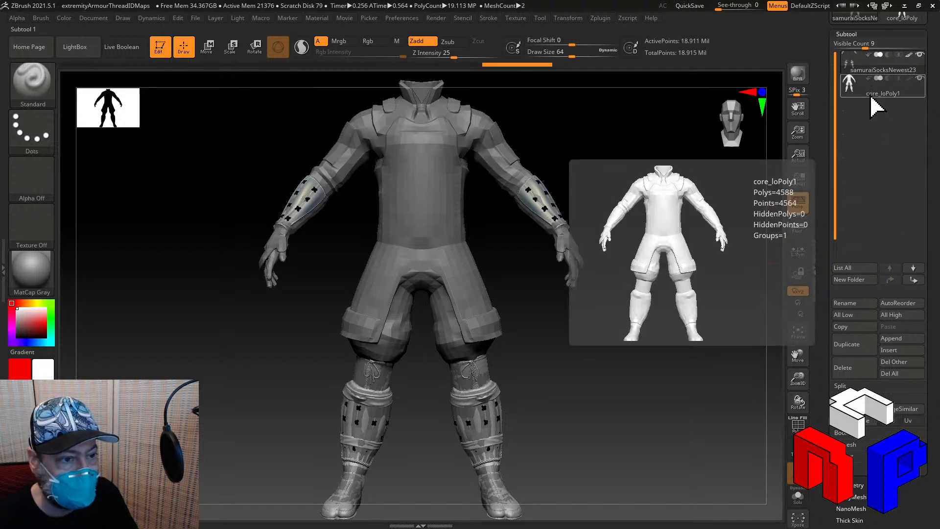
Pre-process the merged samuraiSocksNewest23 subtool with Decimation Master, leaving Use and Keep Polypaint off
{"action": "left_click", "coordinate": [871, 98]}
{"action": "left_click_drag", "start_coordinate": [931, 189], "coordinate": [908, 200]}
{"action": "left_click", "coordinate": [864, 81]}
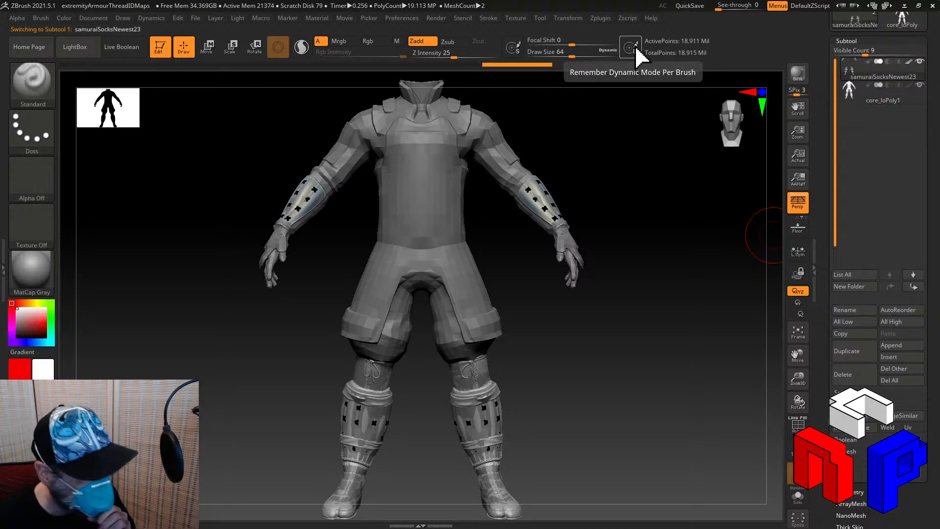
{"action": "left_click", "coordinate": [602, 19]}
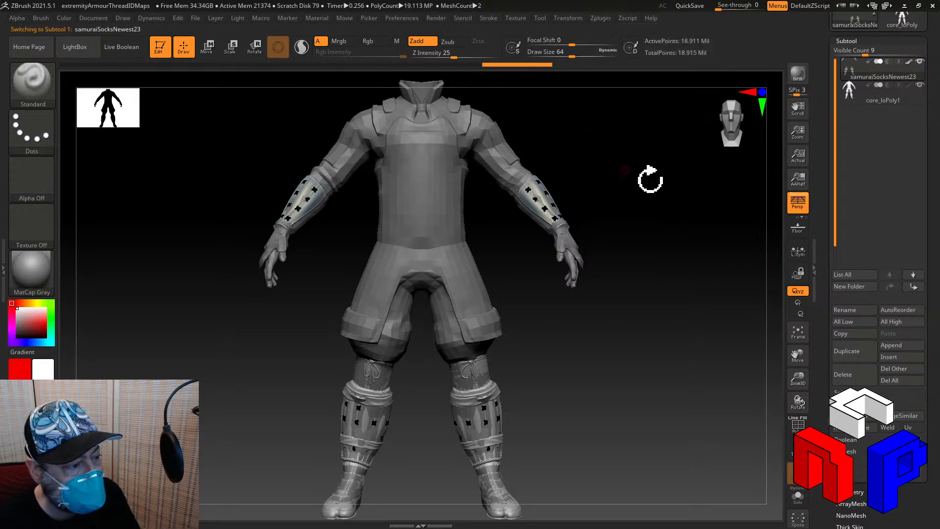
{"action": "left_click", "coordinate": [601, 18]}
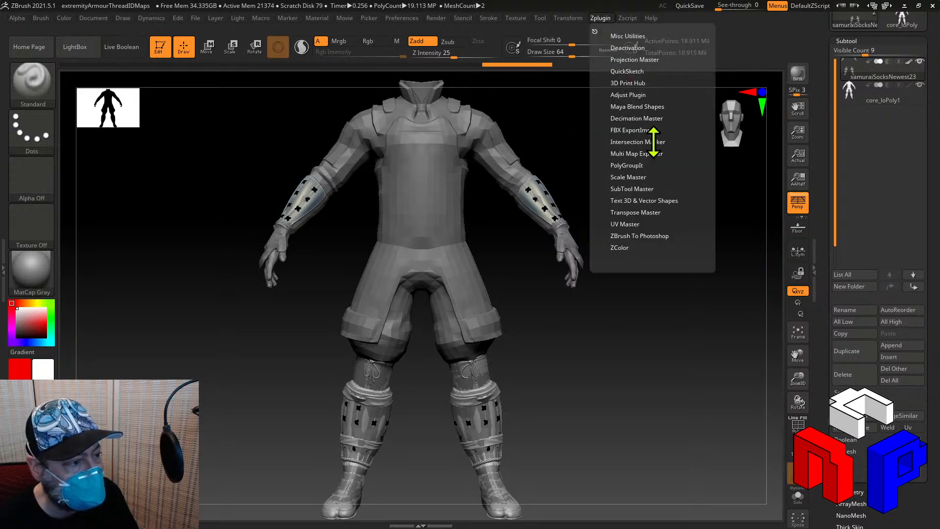
{"action": "left_click", "coordinate": [637, 118]}
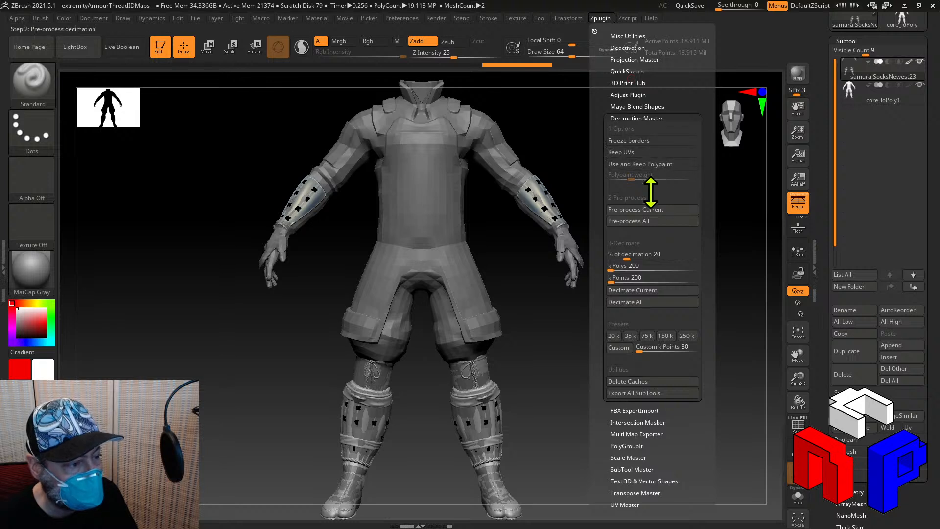
{"action": "left_click", "coordinate": [649, 211]}
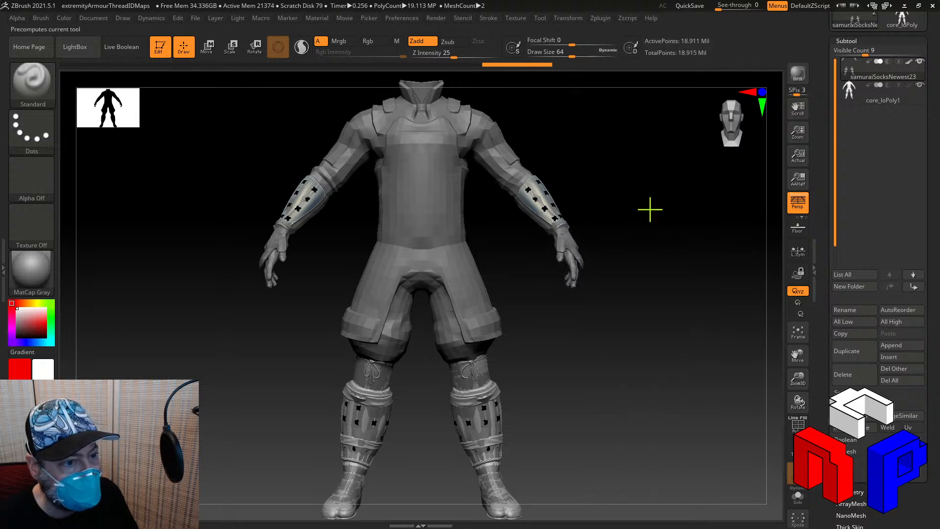
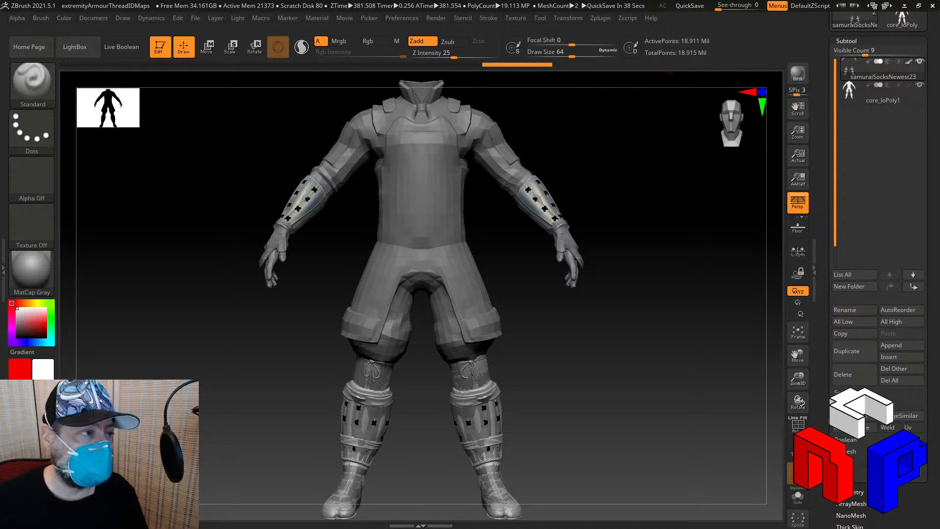
Try decimating the merged samuraiSocksNewest23 subtool to 20%, inspect the leg armour, and undo the decimation
{"action": "left_click", "coordinate": [600, 18]}
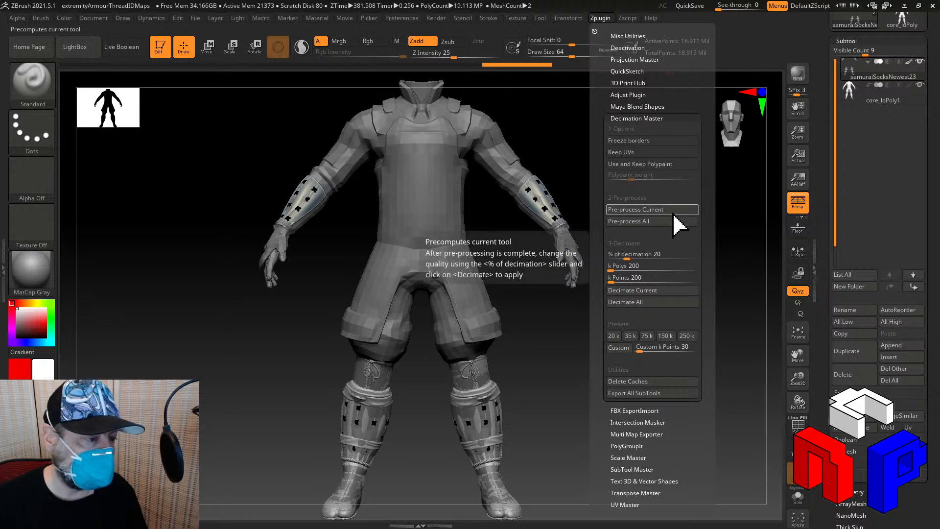
{"action": "left_click", "coordinate": [666, 290]}
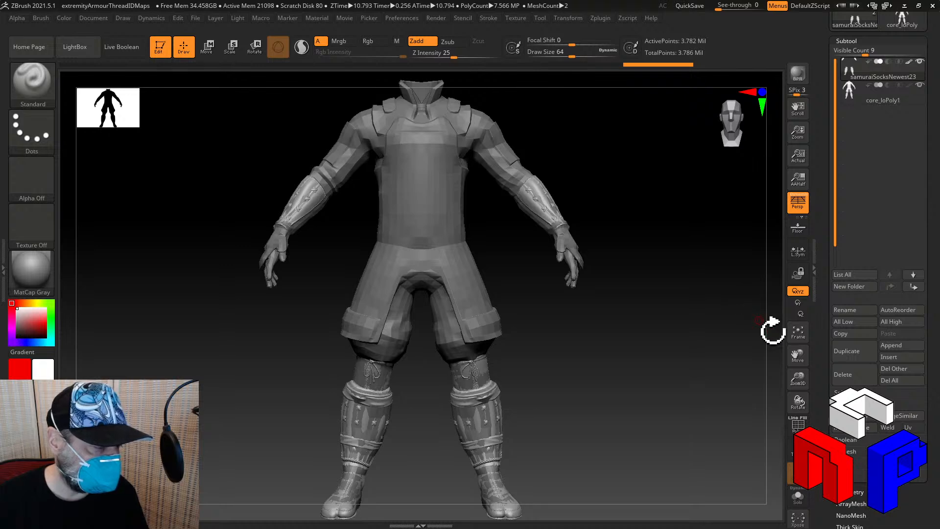
{"action": "left_click_drag", "start_coordinate": [798, 375], "coordinate": [800, 153]}
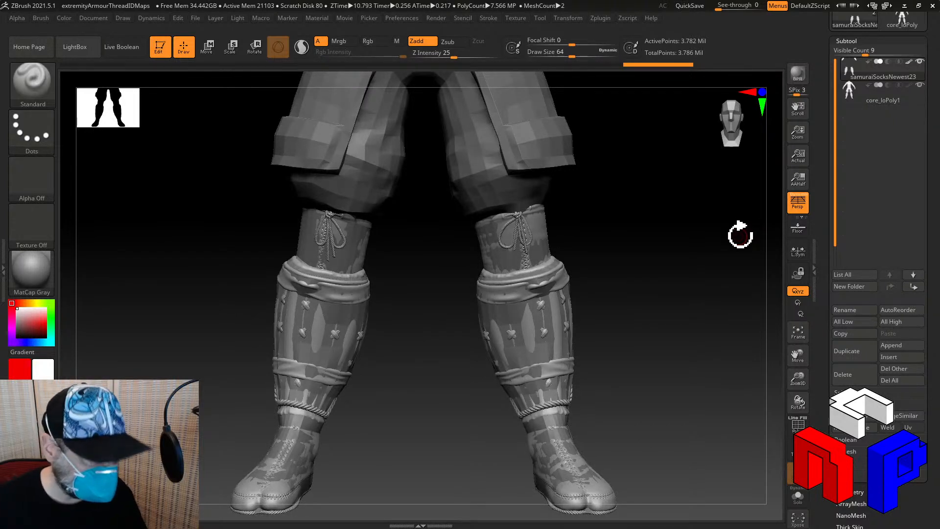
{"action": "key", "text": "ctrl"}
{"action": "key", "text": "ctrl+z"}
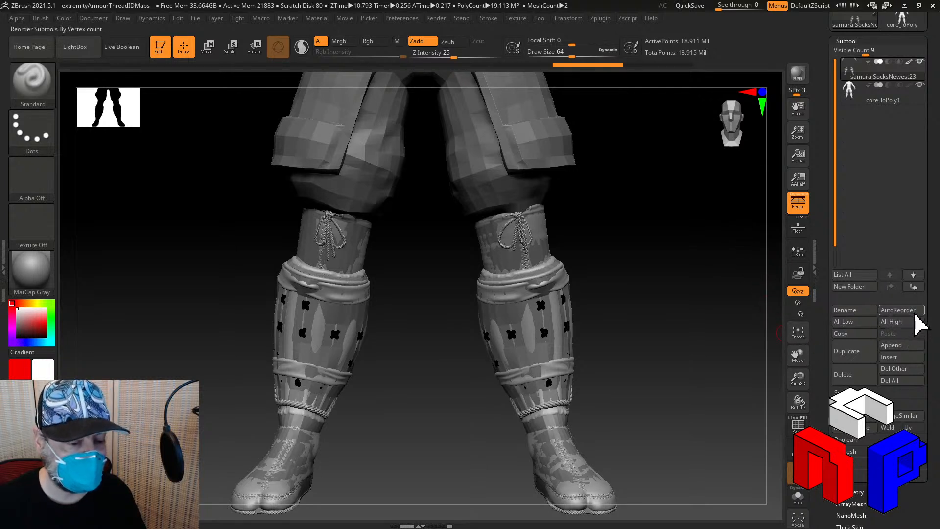
{"action": "left_click_drag", "start_coordinate": [927, 318], "coordinate": [908, 231]}
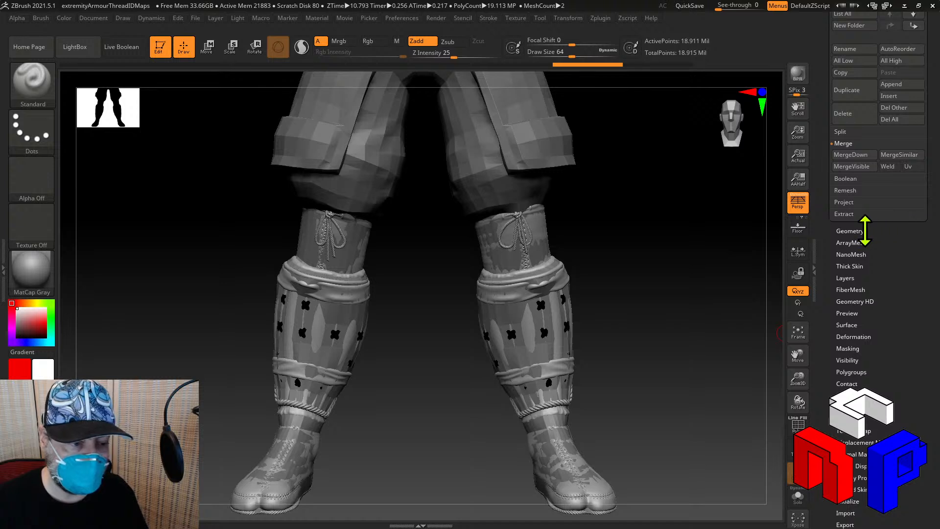
Create polygroups from the polypaint on the merged samuraiSocksNewest23 subtool
{"action": "left_click", "coordinate": [847, 133]}
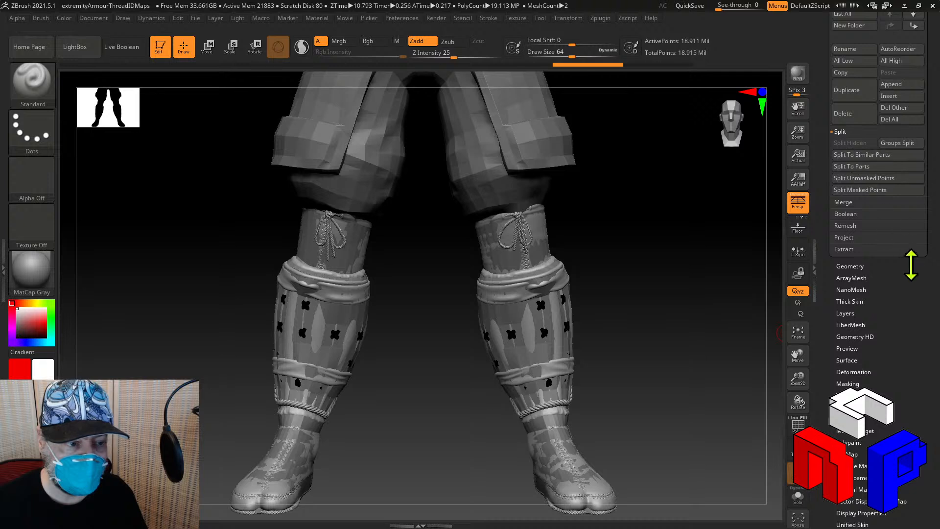
{"action": "scroll", "coordinate": [905, 244], "scroll_direction": "down", "scroll_amount": 2}
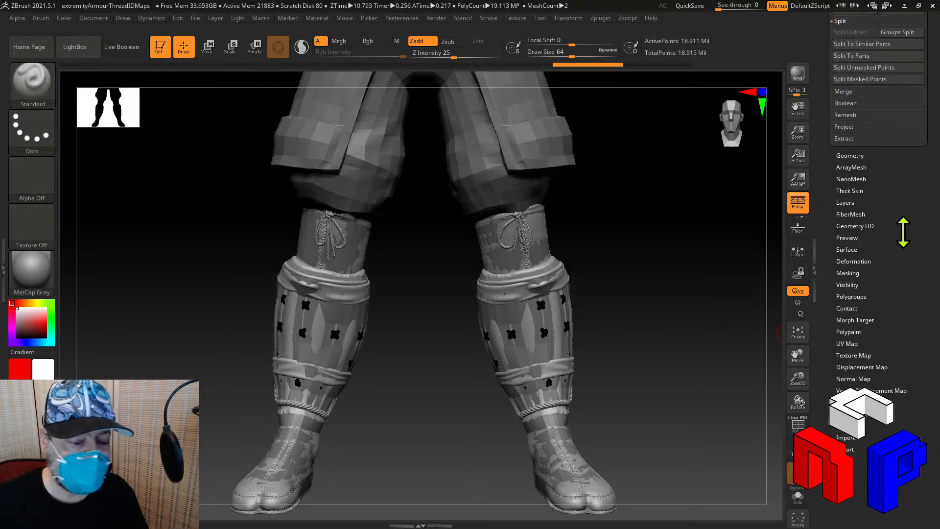
{"action": "scroll", "coordinate": [866, 295], "scroll_direction": "down", "scroll_amount": 5}
{"action": "scroll", "coordinate": [870, 289], "scroll_direction": "up", "scroll_amount": 5}
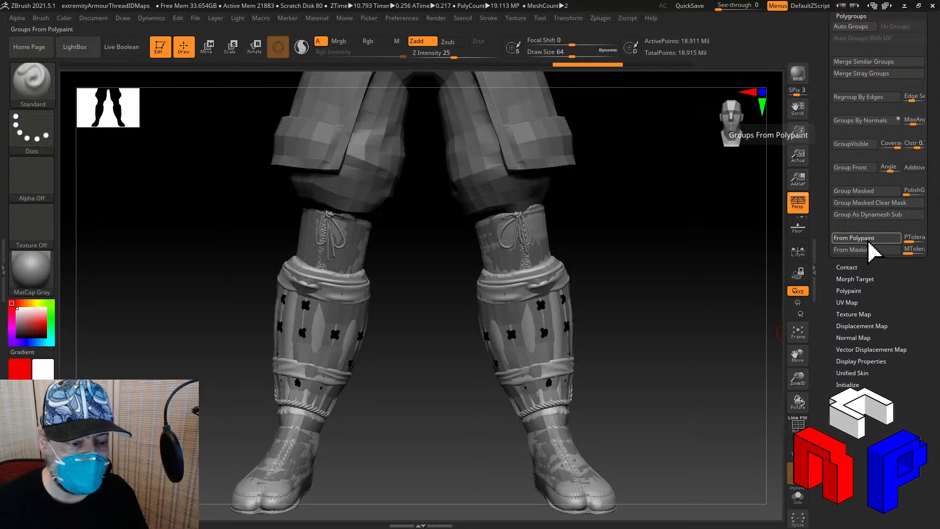
{"action": "left_click", "coordinate": [869, 240]}
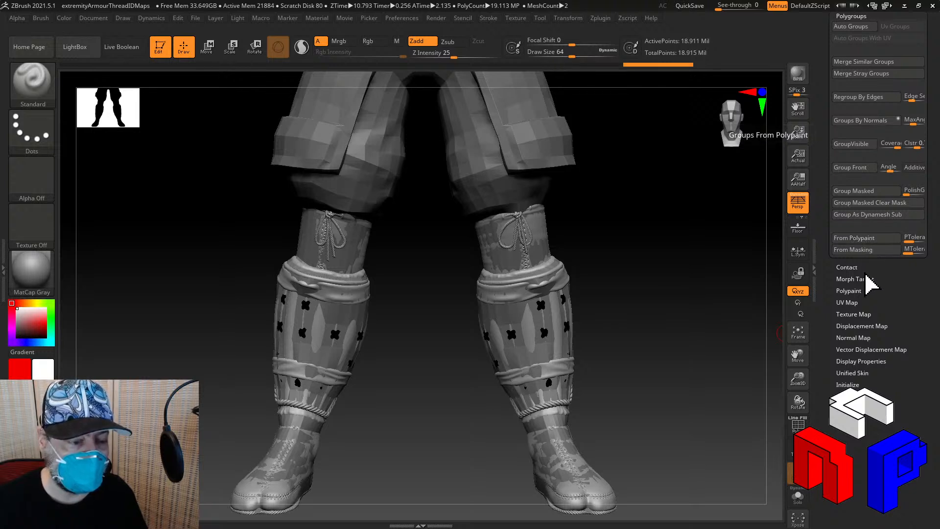
Isolate the black cross-shaped stitches by polygroup, hide core_loPoly1, and split the hidden sock and armour geometry into its own subtool
{"action": "left_click_drag", "start_coordinate": [923, 137], "coordinate": [930, 216]}
{"action": "left_click", "coordinate": [863, 91]}
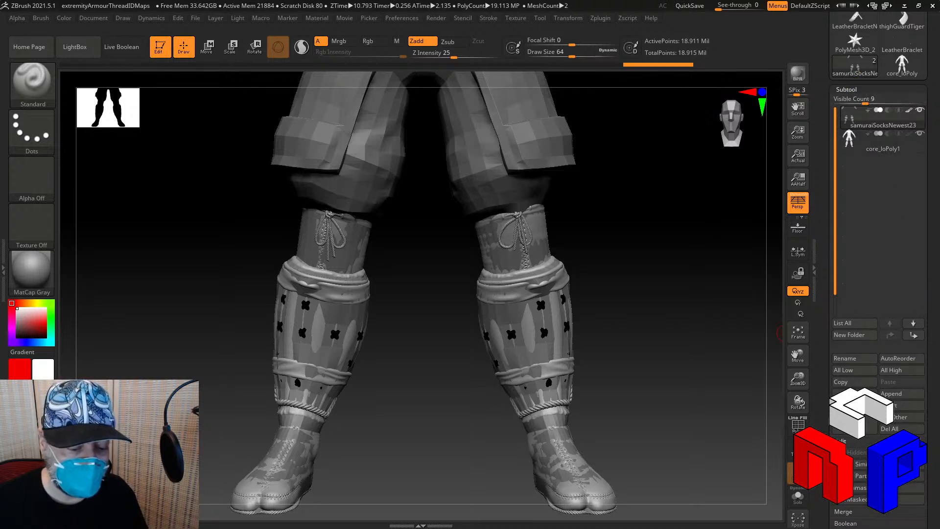
{"action": "left_click_drag", "start_coordinate": [929, 296], "coordinate": [899, 214]}
{"action": "key", "text": "ctrl+shift"}
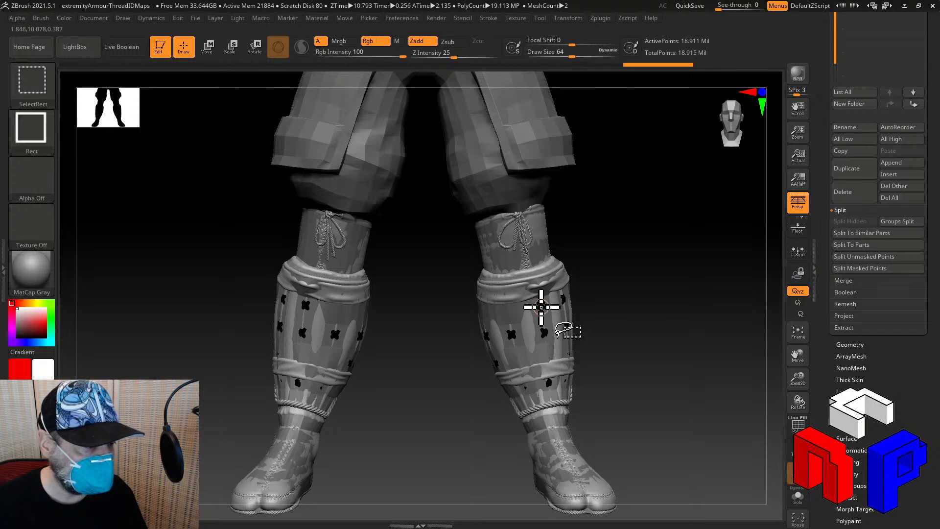
{"action": "left_click", "coordinate": [541, 307], "text": "ctrl+shift"}
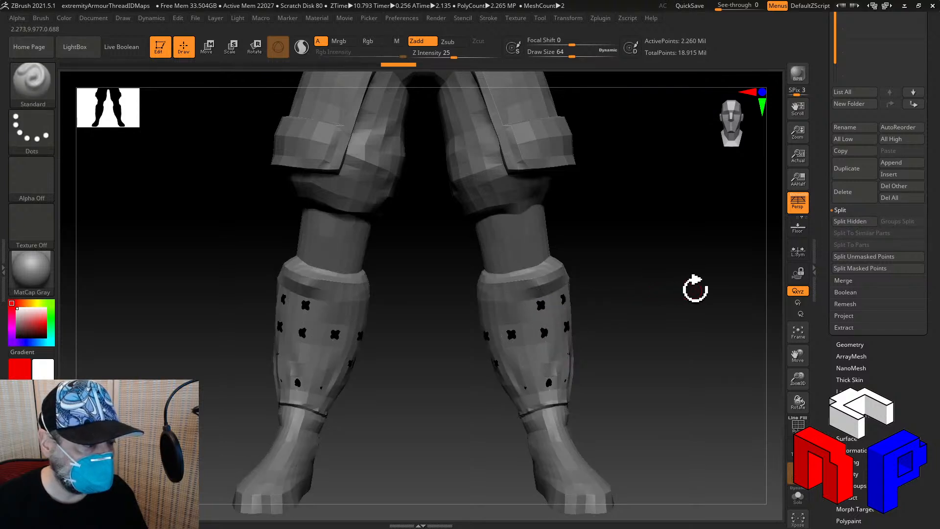
{"action": "left_click_drag", "start_coordinate": [934, 156], "coordinate": [933, 194]}
{"action": "left_click", "coordinate": [920, 48]}
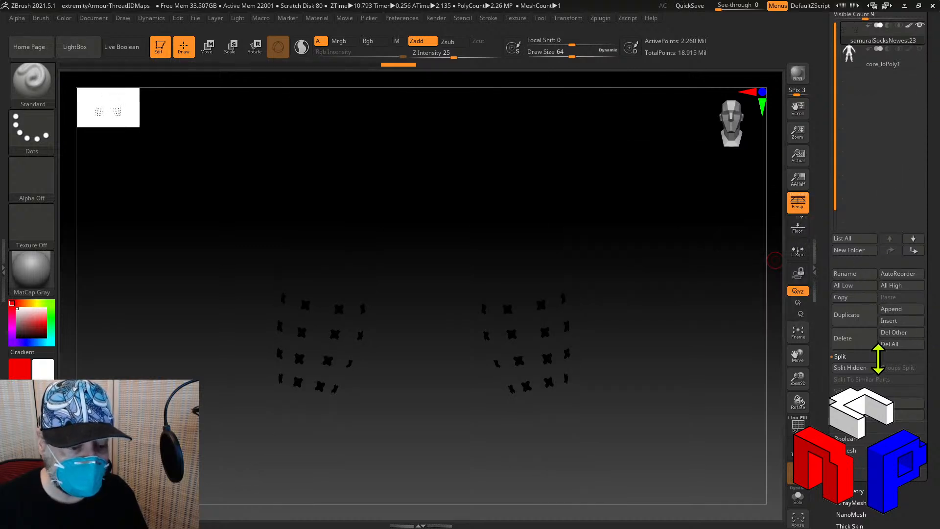
{"action": "left_click", "coordinate": [865, 364]}
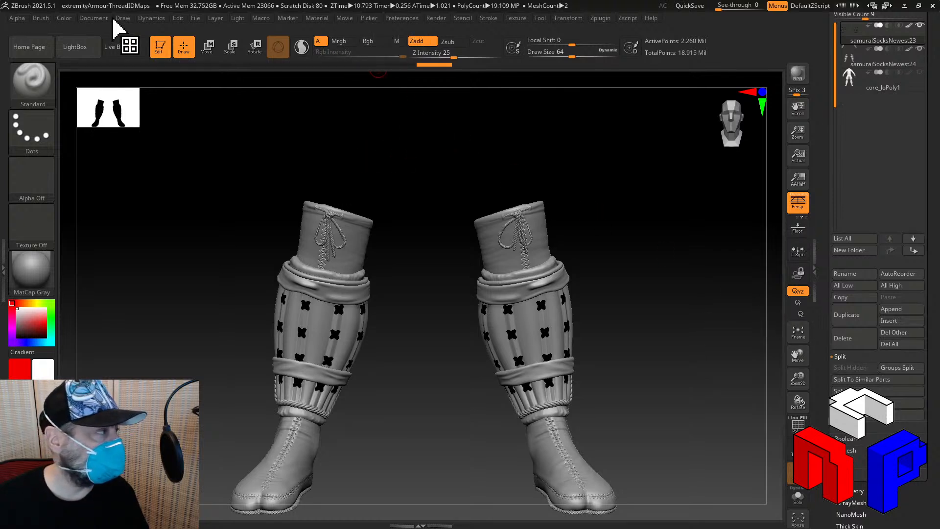
Save the project as extremityArmourThreadIDMaps1 and pre-process the samuraiSocksNewest23 stitch subtool with Decimation Master
{"action": "left_click", "coordinate": [196, 18]}
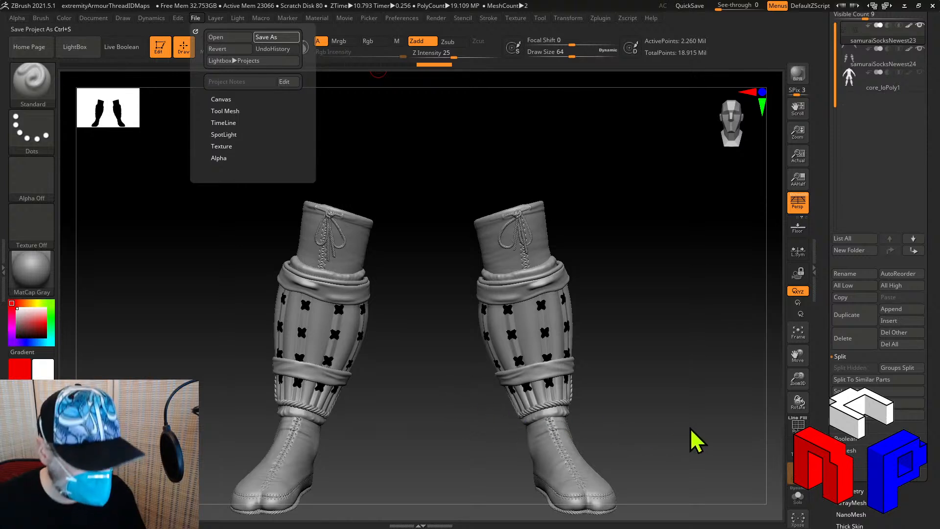
{"action": "key", "text": "ctrl+s"}
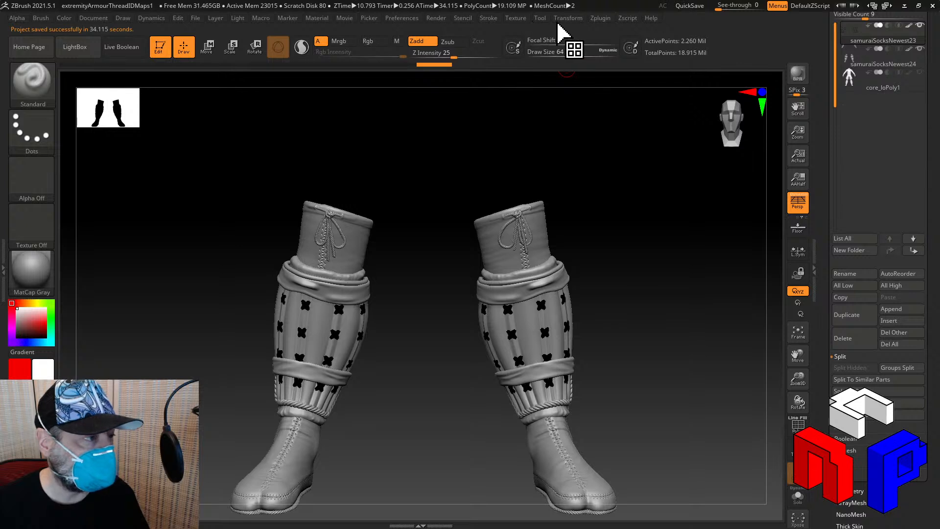
{"action": "left_click", "coordinate": [600, 18]}
{"action": "left_click", "coordinate": [648, 214]}
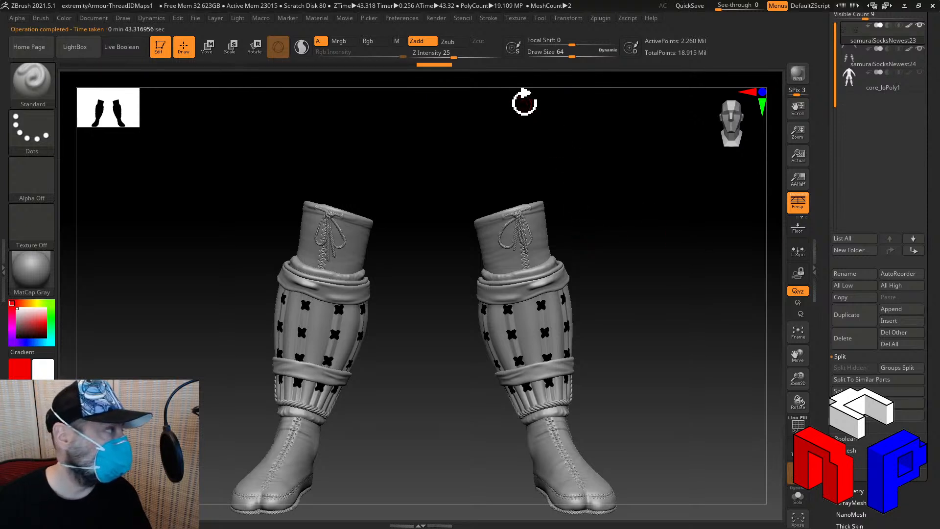
Select samuraiSocksNewest24 and pre-process it with Decimation Master, repeating the pre-processing after an attempt to decimate it
{"action": "left_click", "coordinate": [876, 61]}
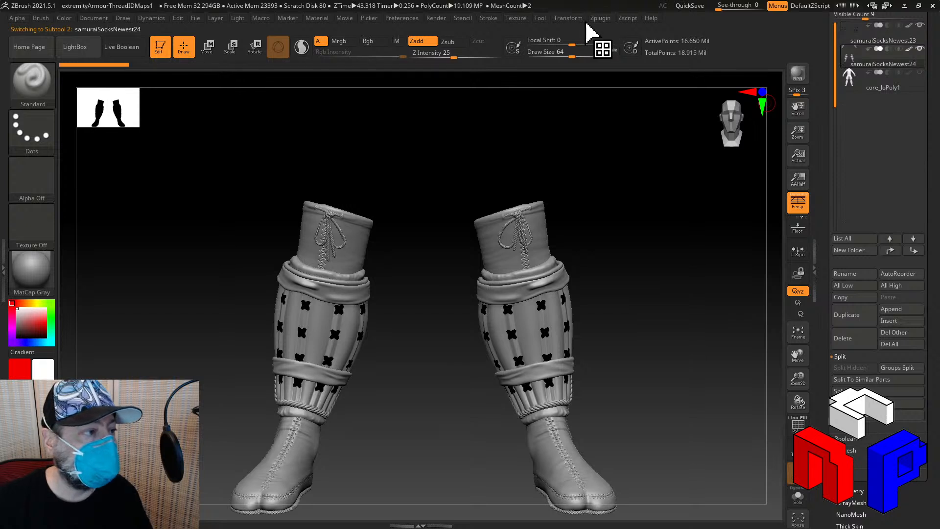
{"action": "left_click", "coordinate": [600, 18]}
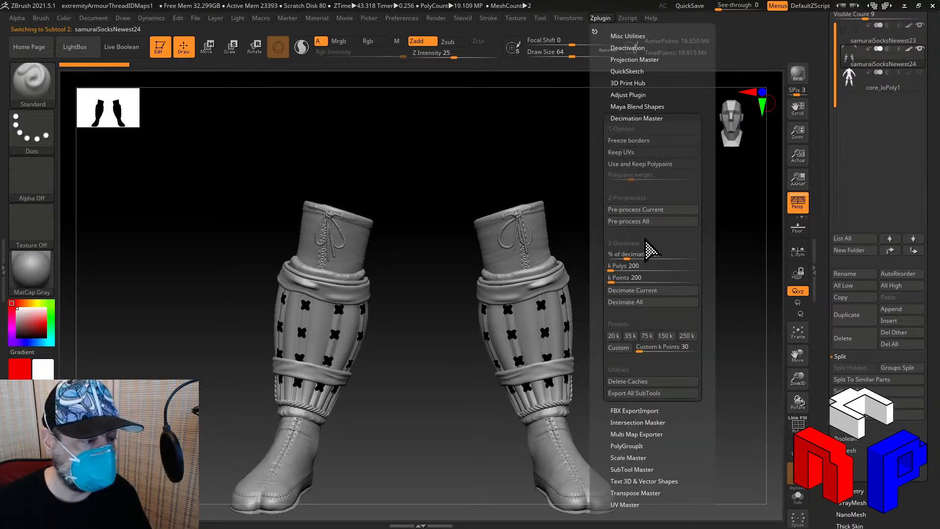
{"action": "left_click", "coordinate": [649, 210]}
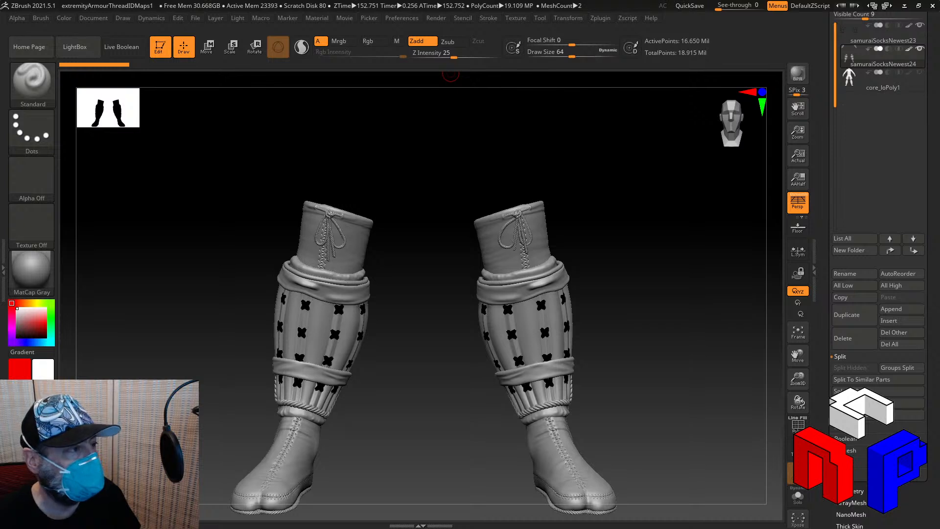
{"action": "left_click", "coordinate": [600, 17]}
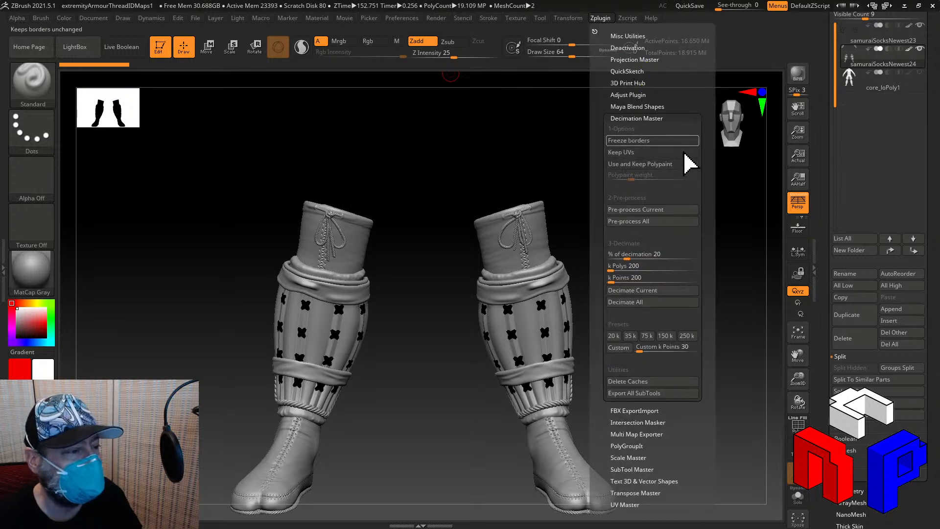
{"action": "left_click", "coordinate": [634, 292]}
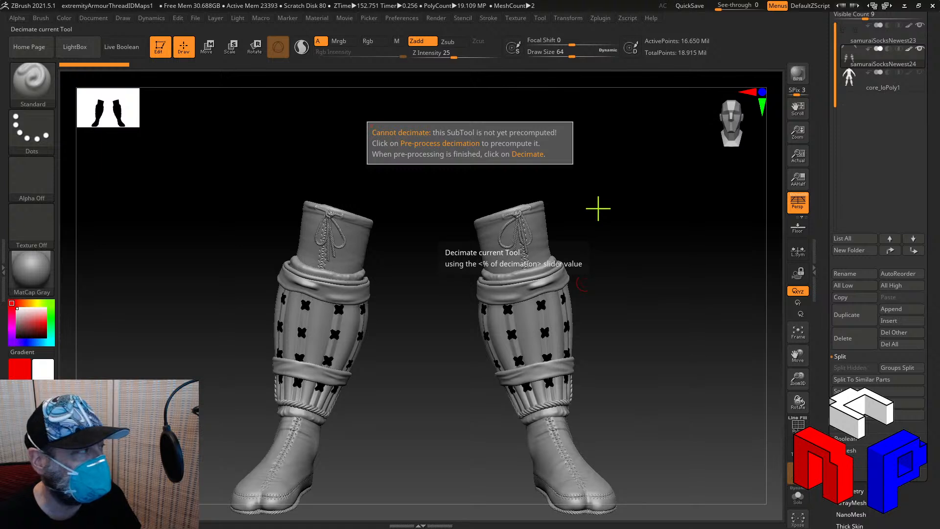
{"action": "left_click", "coordinate": [600, 18]}
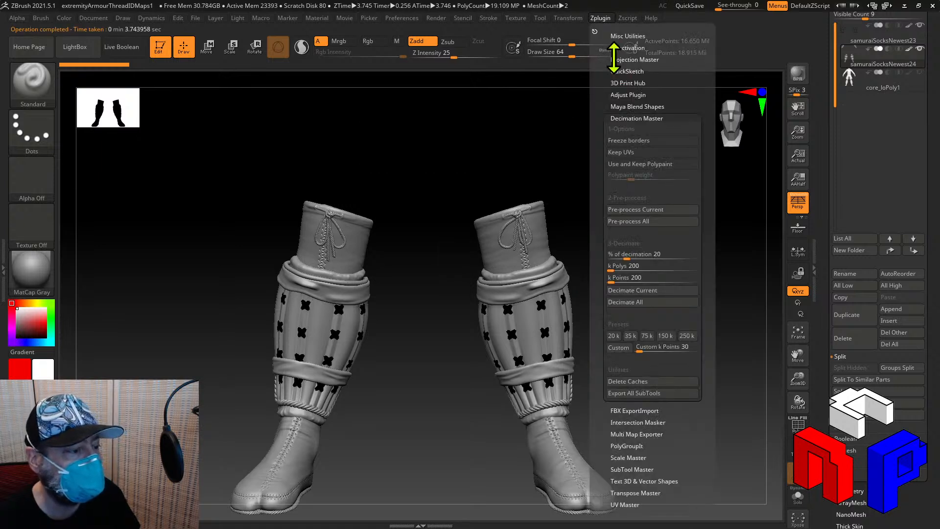
{"action": "left_click", "coordinate": [664, 211]}
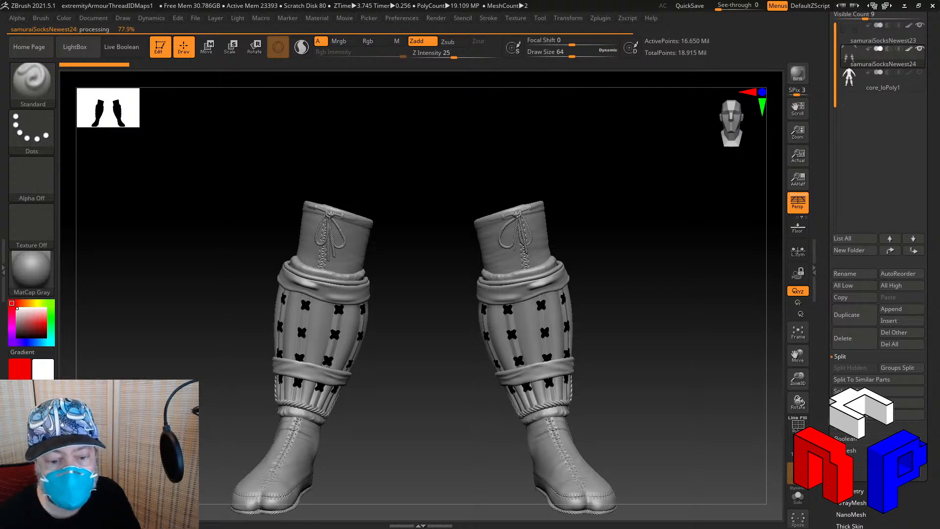
Switch to the browser and examine the Amazon preview of No-Code Video Game Development Using Unity and Playmaker up to the Author page
{"action": "key", "text": "alt+Tab"}
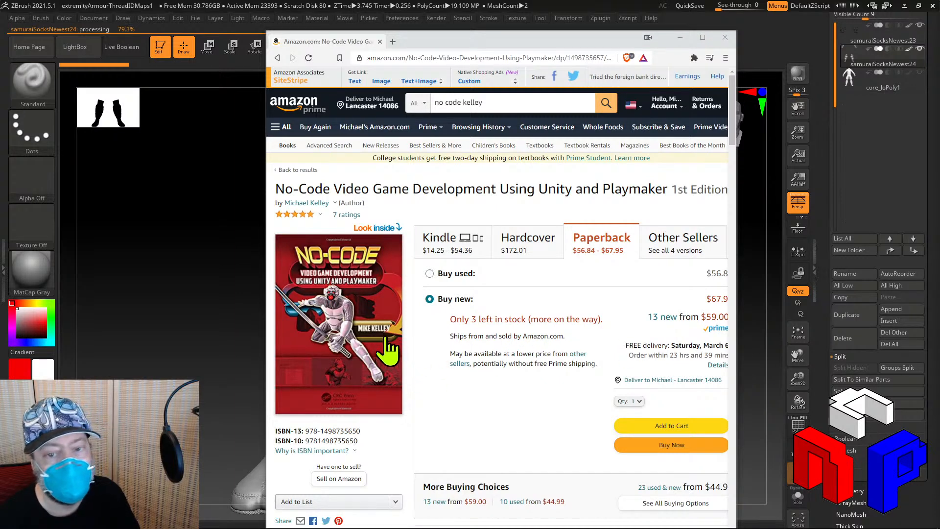
{"action": "scroll", "coordinate": [429, 340], "scroll_direction": "down", "scroll_amount": 2}
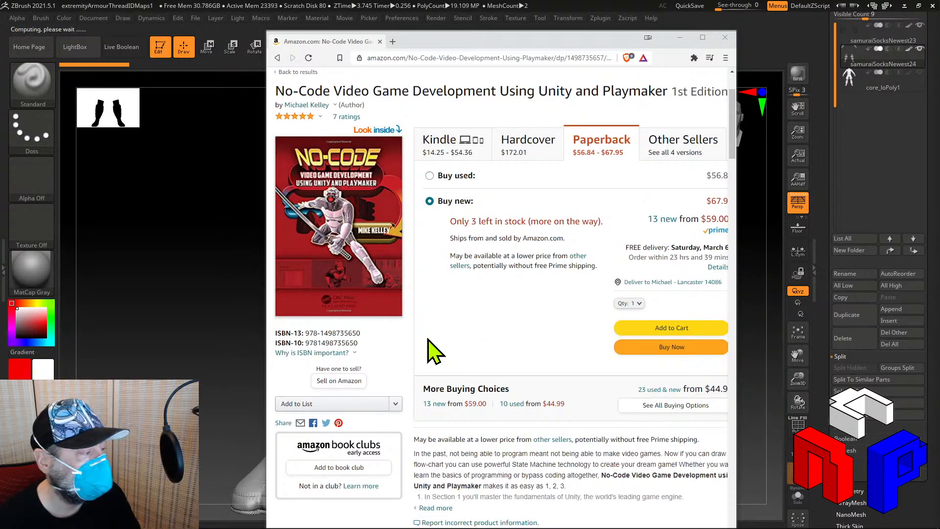
{"action": "scroll", "coordinate": [435, 345], "scroll_direction": "up", "scroll_amount": 2}
{"action": "left_click", "coordinate": [381, 351]}
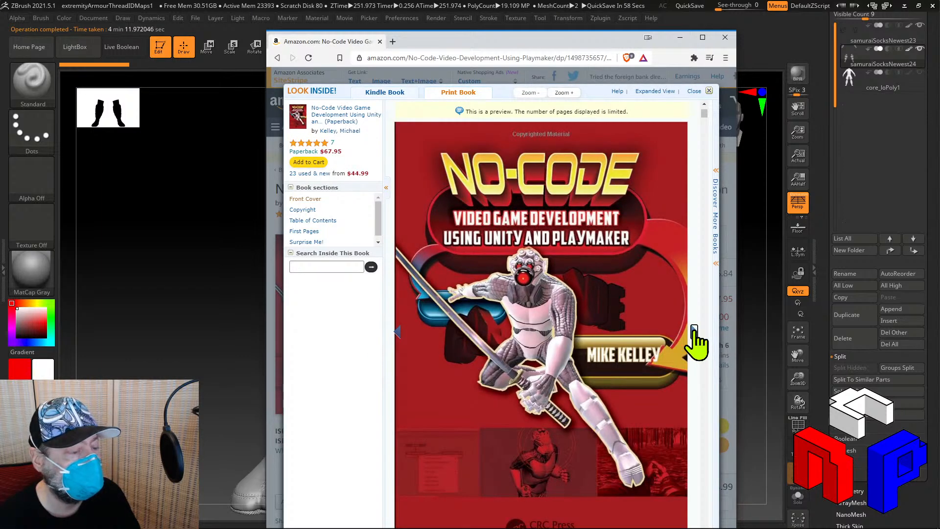
{"action": "left_click", "coordinate": [695, 343]}
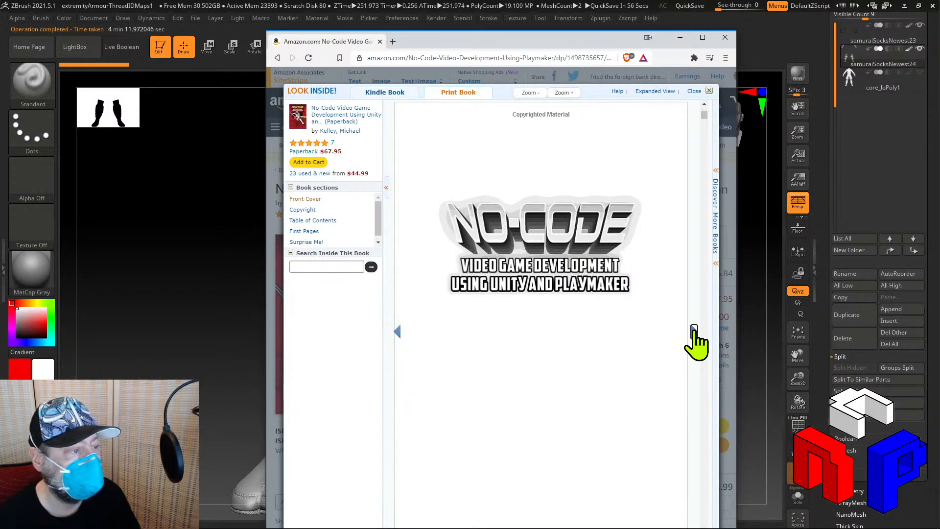
{"action": "left_click", "coordinate": [695, 343]}
{"action": "left_click", "coordinate": [695, 343]}
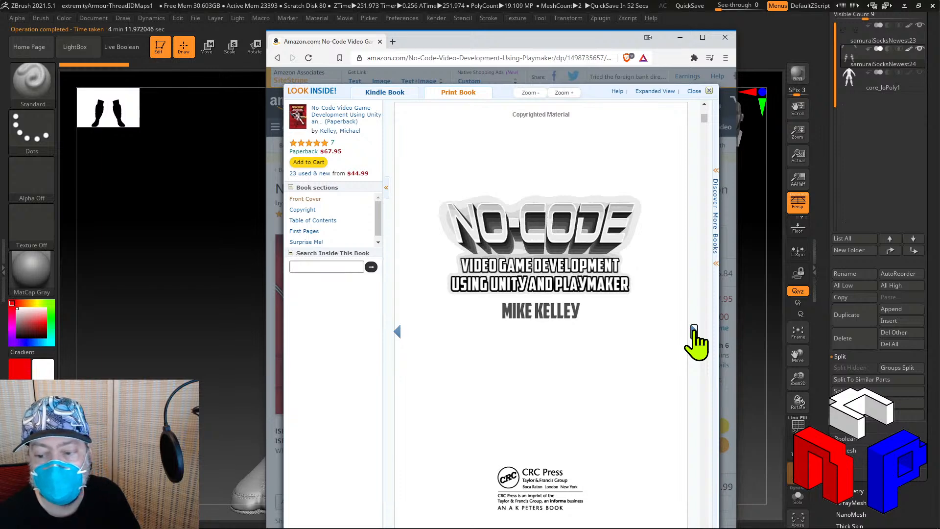
{"action": "left_click", "coordinate": [694, 329]}
{"action": "left_click", "coordinate": [694, 329]}
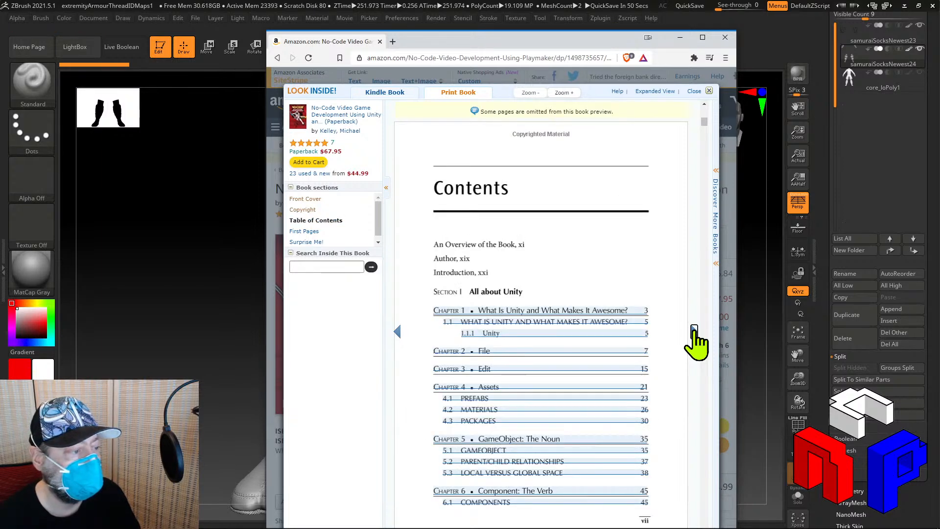
{"action": "left_click", "coordinate": [694, 329]}
{"action": "left_click", "coordinate": [694, 329]}
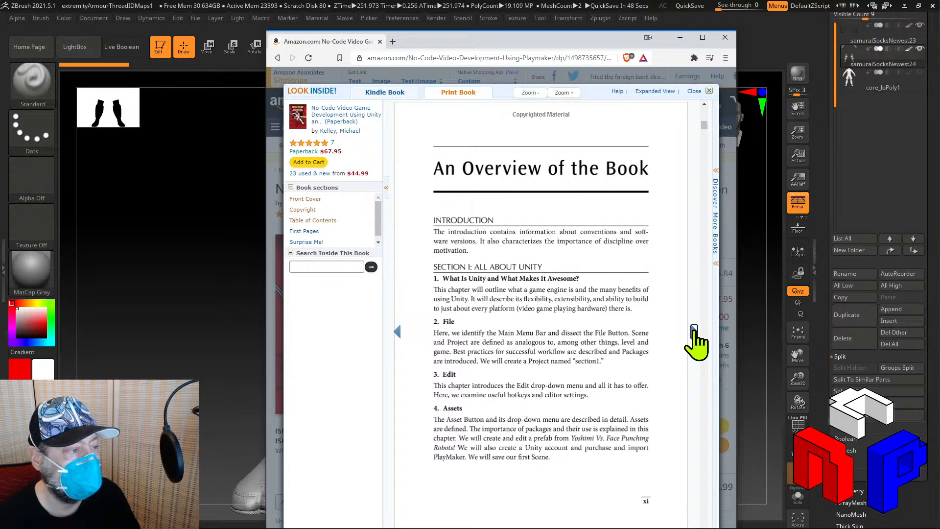
{"action": "left_click", "coordinate": [694, 329]}
{"action": "left_click", "coordinate": [694, 329]}
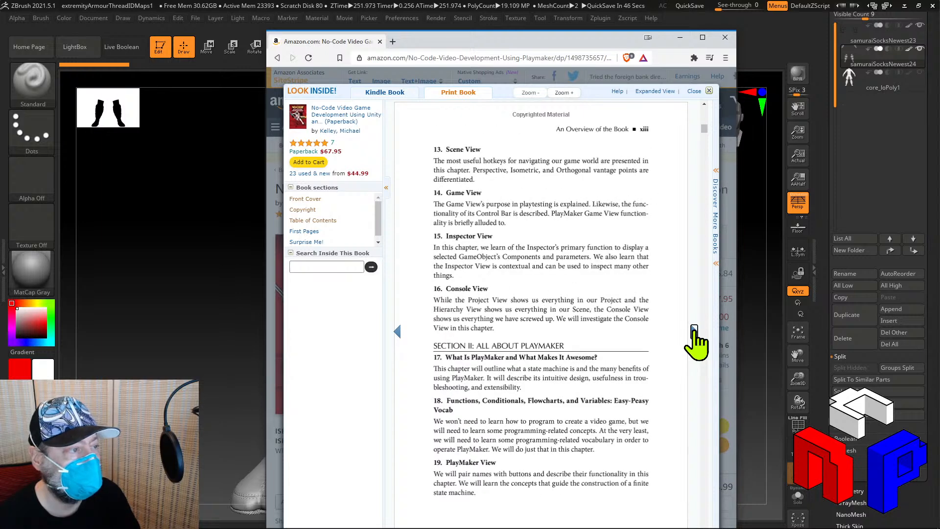
{"action": "left_click", "coordinate": [694, 330]}
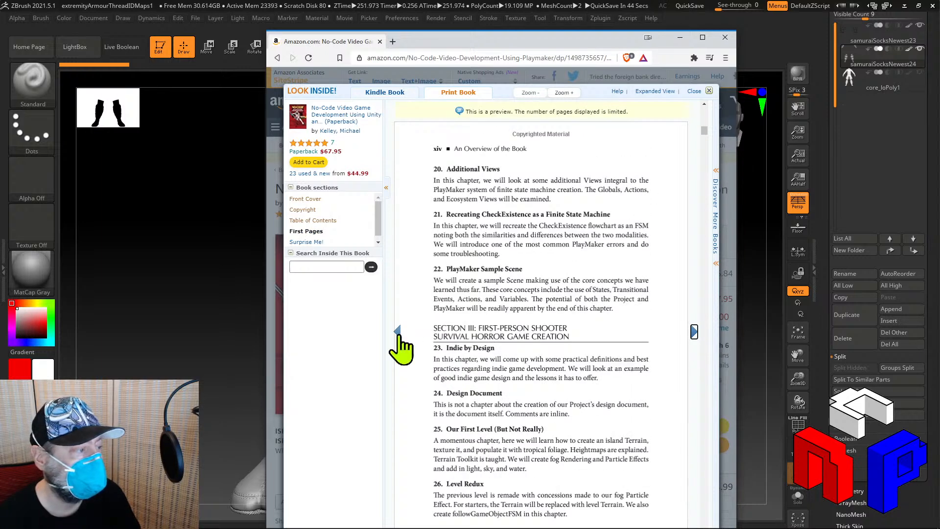
{"action": "left_click", "coordinate": [694, 332]}
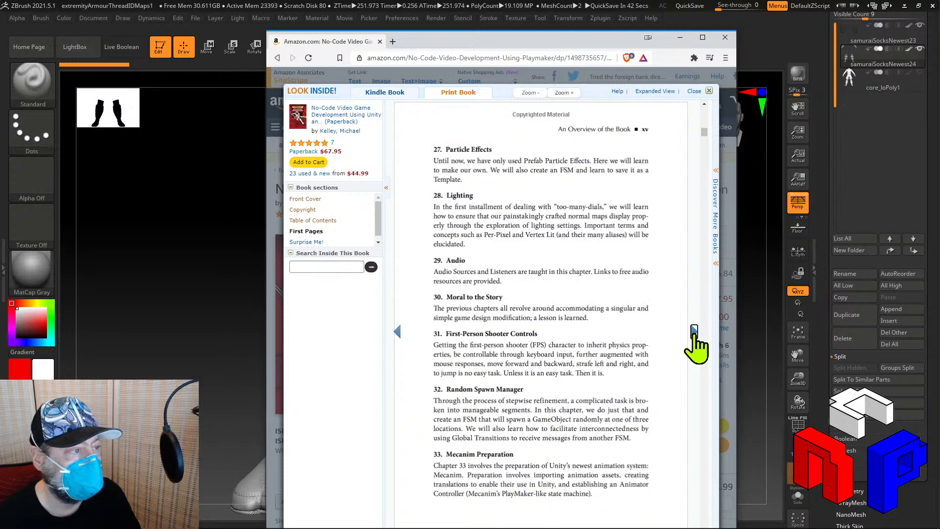
{"action": "left_click", "coordinate": [694, 331]}
{"action": "left_click", "coordinate": [694, 331]}
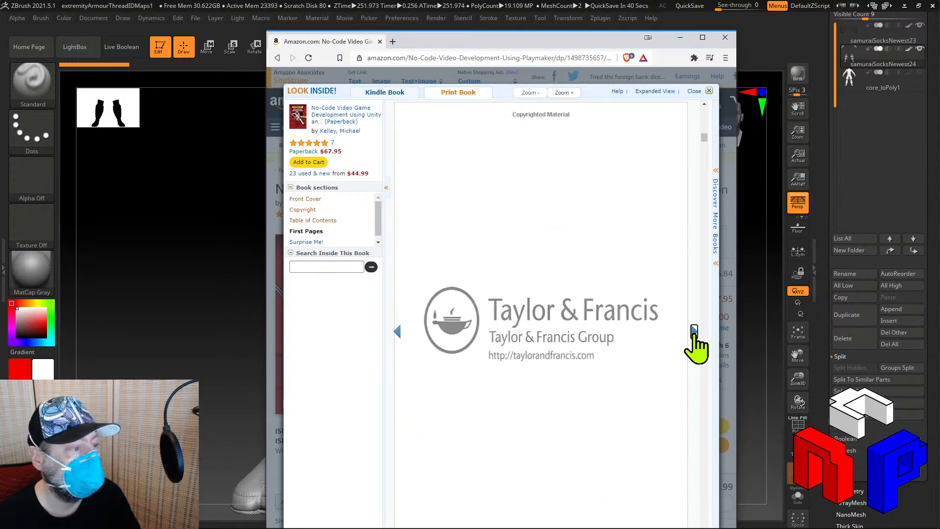
{"action": "left_click", "coordinate": [694, 332]}
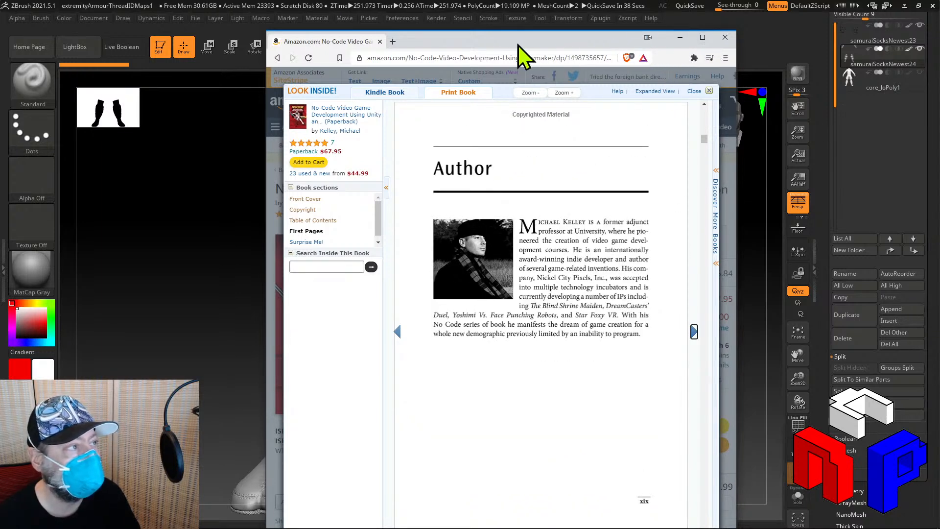
Switch back to ZBrush and decimate the samuraiSocksNewest24 subtool to 20%
{"action": "key", "text": "alt+Tab"}
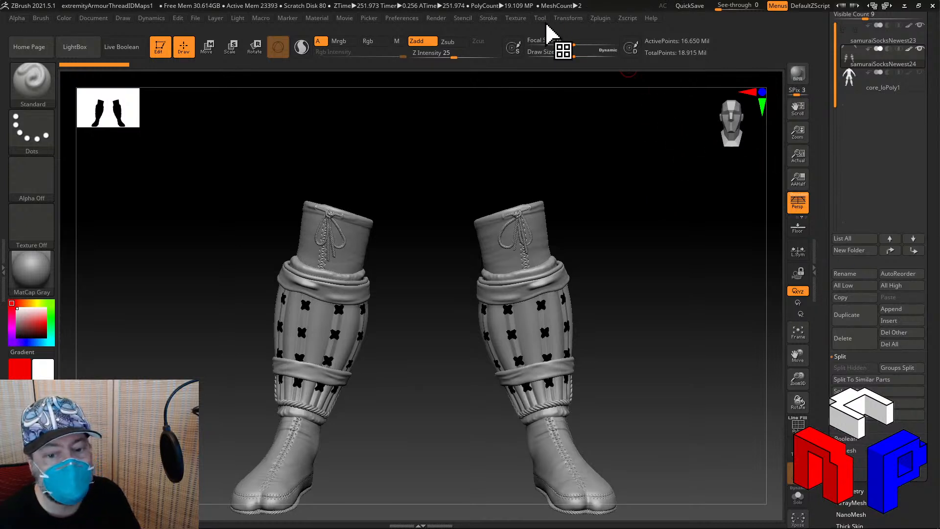
{"action": "left_click", "coordinate": [599, 18]}
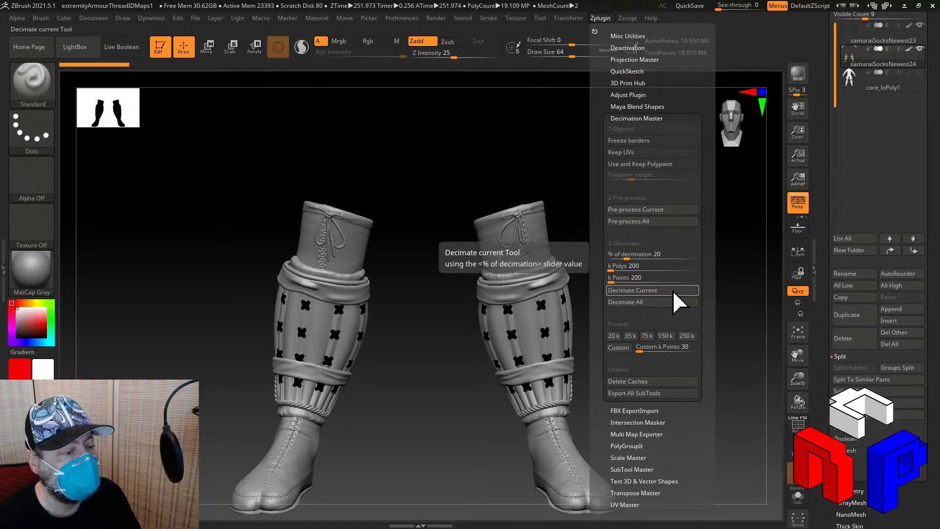
{"action": "left_click", "coordinate": [673, 292]}
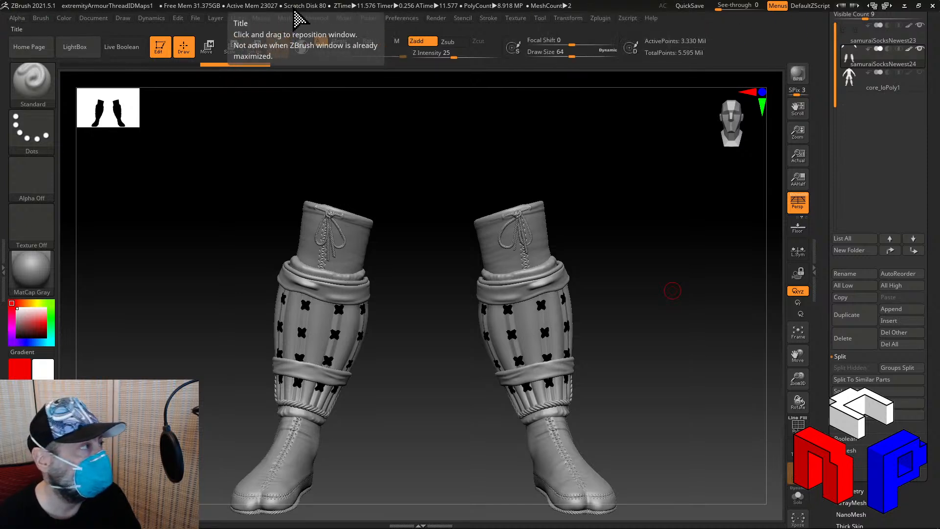
Save the project as extremityArmourThreadIDMaps1a
{"action": "left_click", "coordinate": [198, 19]}
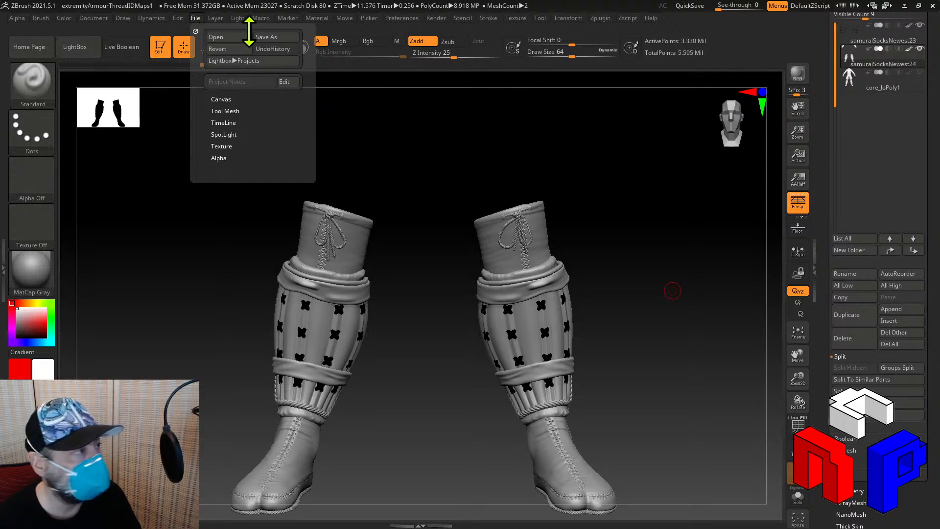
{"action": "left_click", "coordinate": [271, 39]}
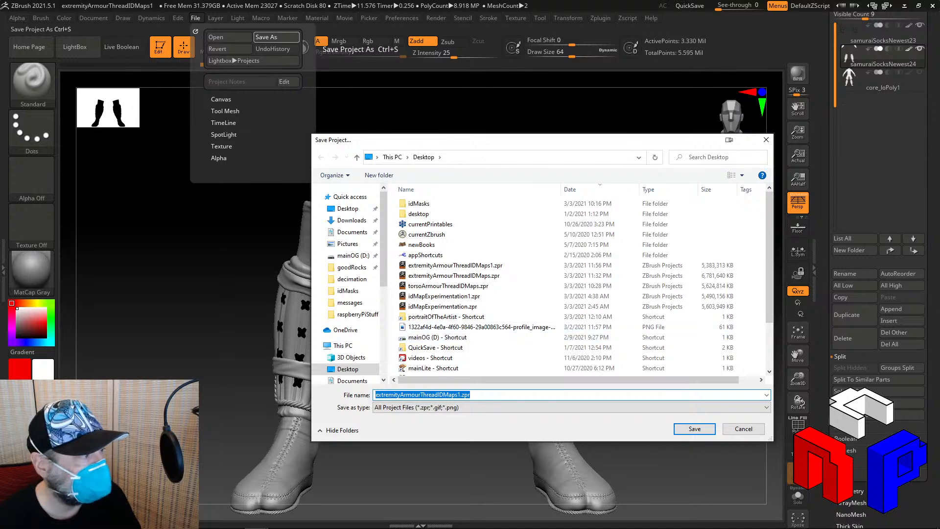
{"action": "key", "text": "Escape"}
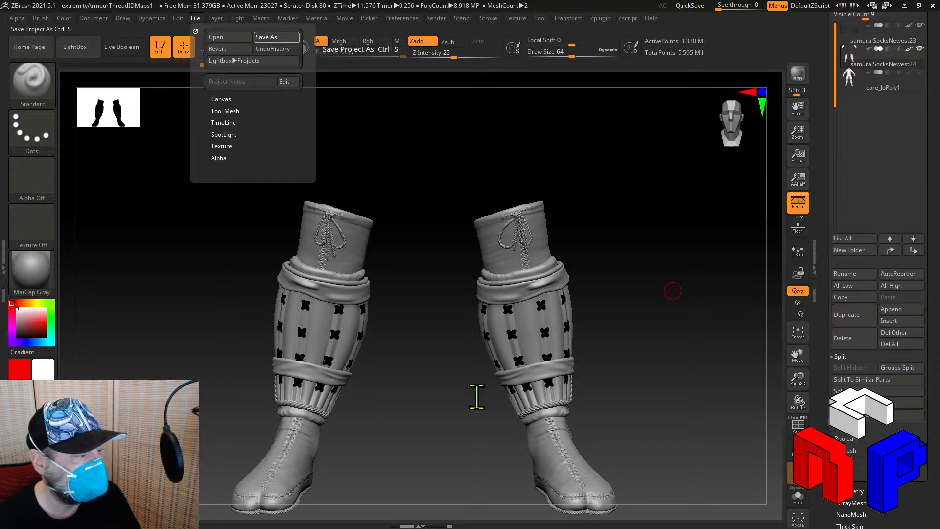
{"action": "key", "text": "ctrl+s"}
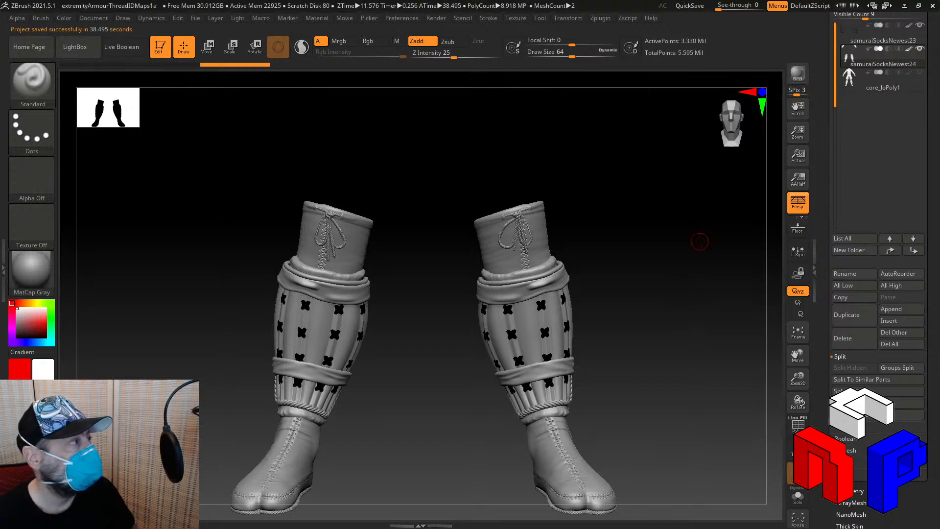
Make the core_loPoly1 subtool visible together with the armour and stitch subtools
{"action": "mouse_move", "coordinate": [876, 80]}
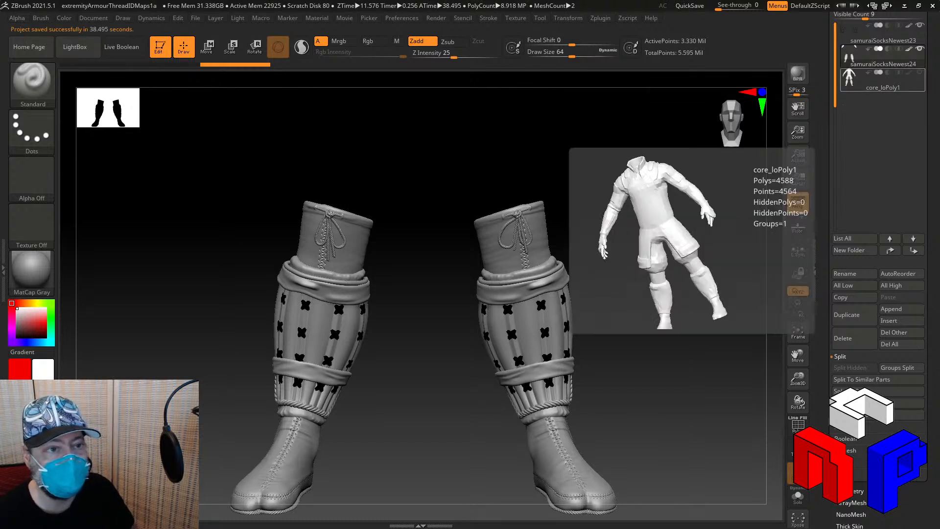
{"action": "left_click", "coordinate": [919, 73]}
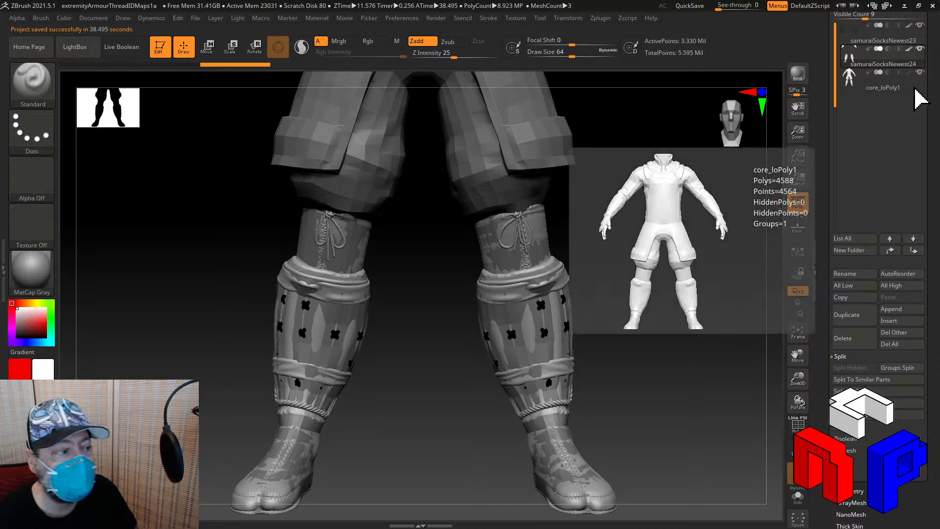
{"action": "left_click", "coordinate": [854, 491]}
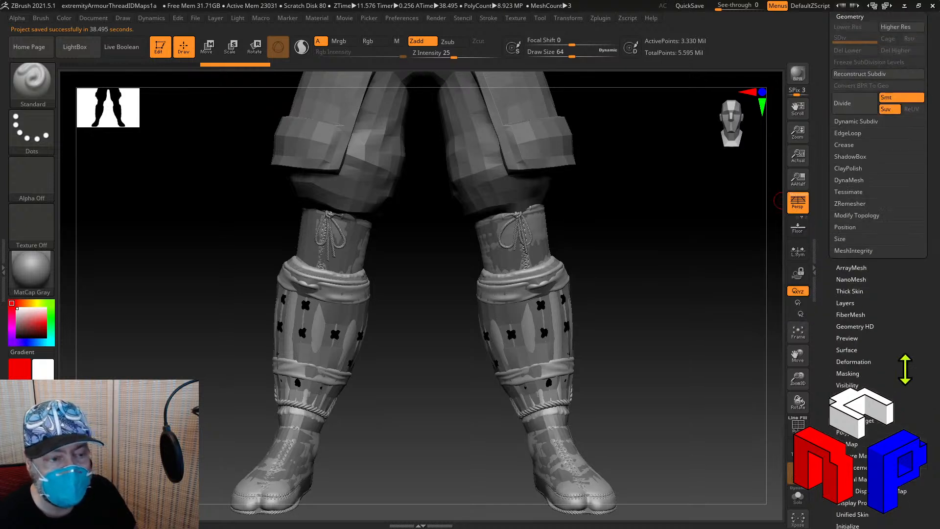
{"action": "left_click", "coordinate": [857, 104]}
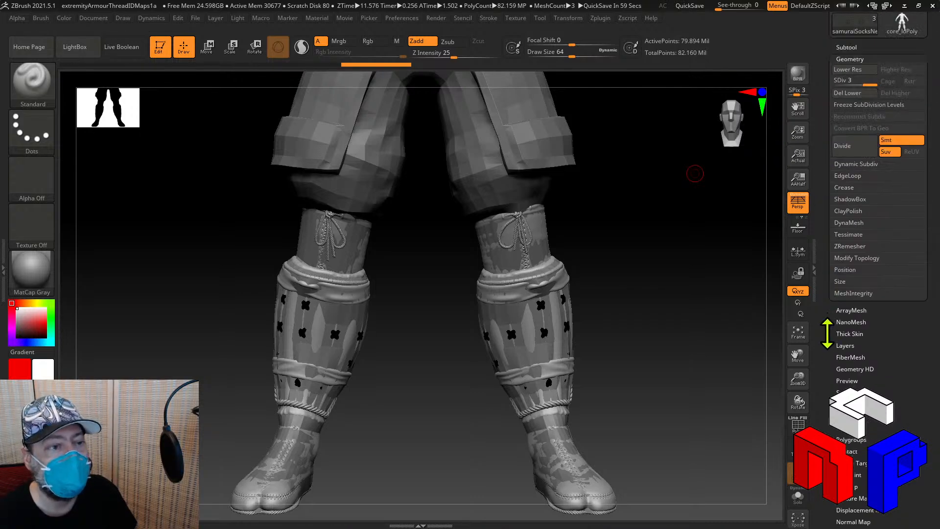
{"action": "mouse_move", "coordinate": [827, 333]}
{"action": "left_mouse_down"}
{"action": "mouse_move", "coordinate": [813, 104]}
{"action": "mouse_move", "coordinate": [820, 324]}
{"action": "left_mouse_up"}
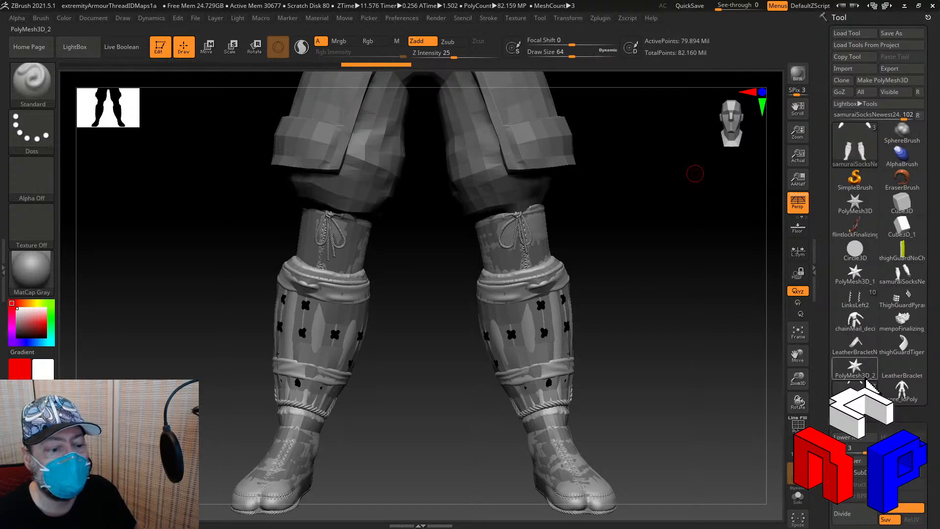
{"action": "left_click", "coordinate": [847, 415]}
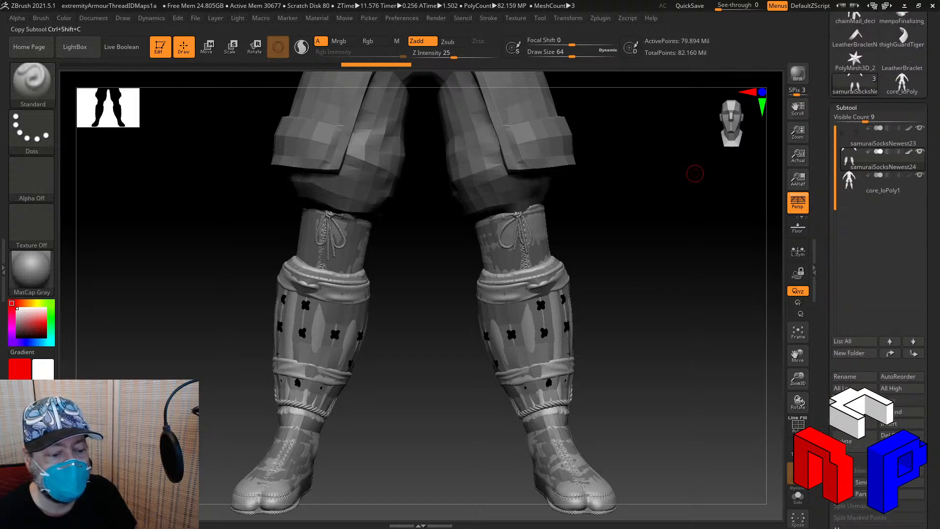
{"action": "left_click_drag", "start_coordinate": [822, 394], "coordinate": [825, 336]}
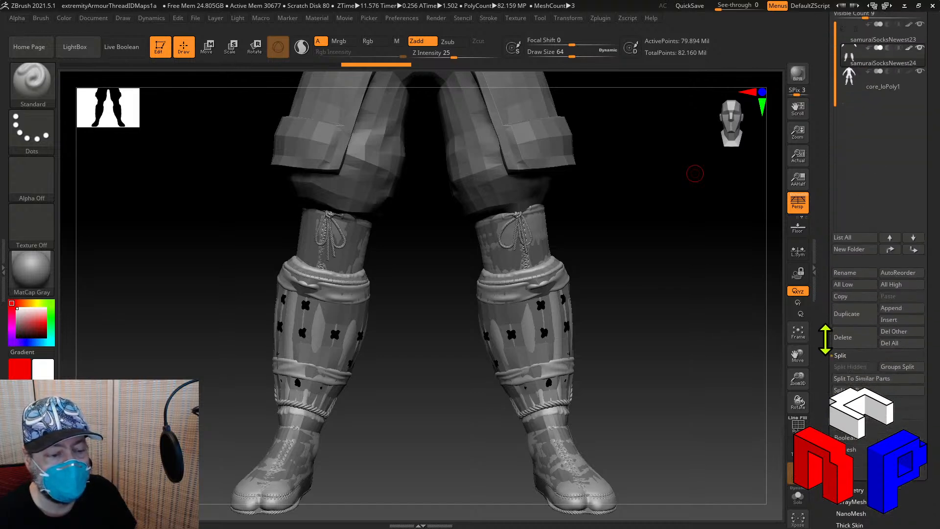
{"action": "left_click", "coordinate": [851, 493]}
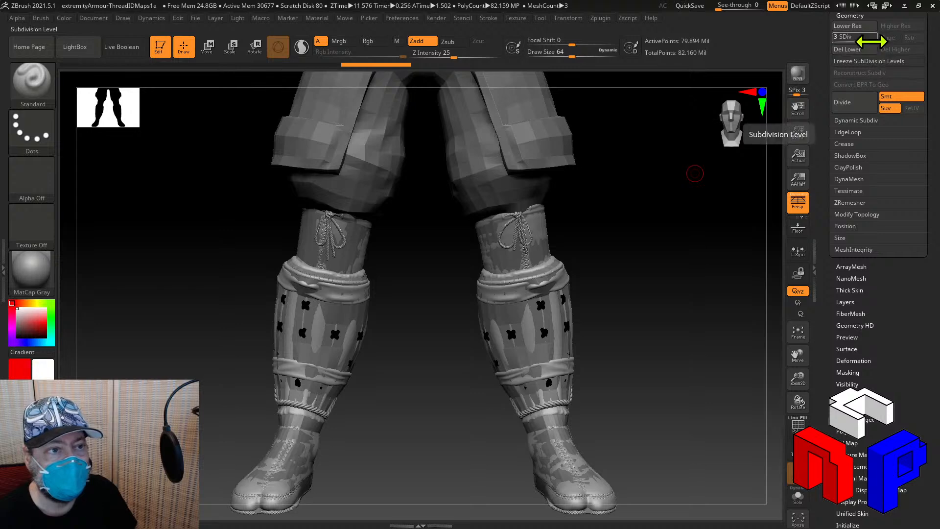
{"action": "left_click_drag", "start_coordinate": [871, 43], "coordinate": [829, 38]}
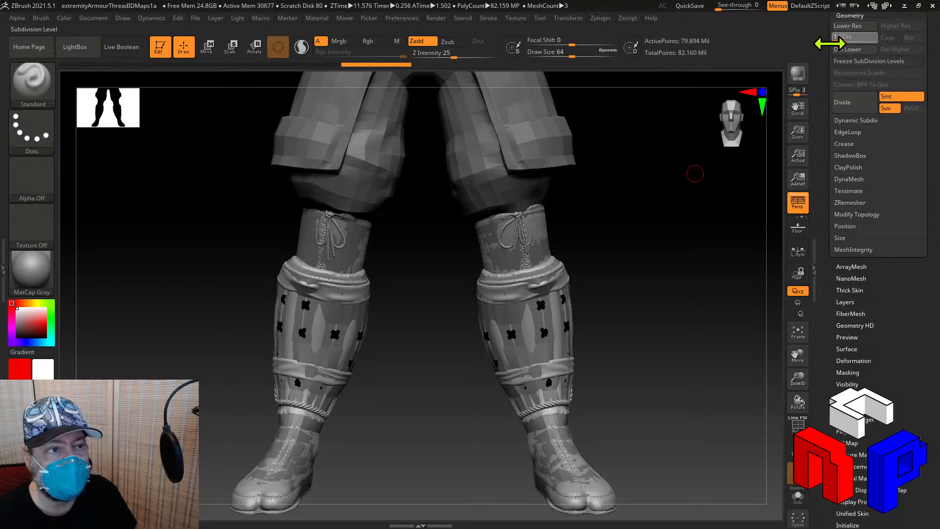
{"action": "left_click", "coordinate": [897, 49]}
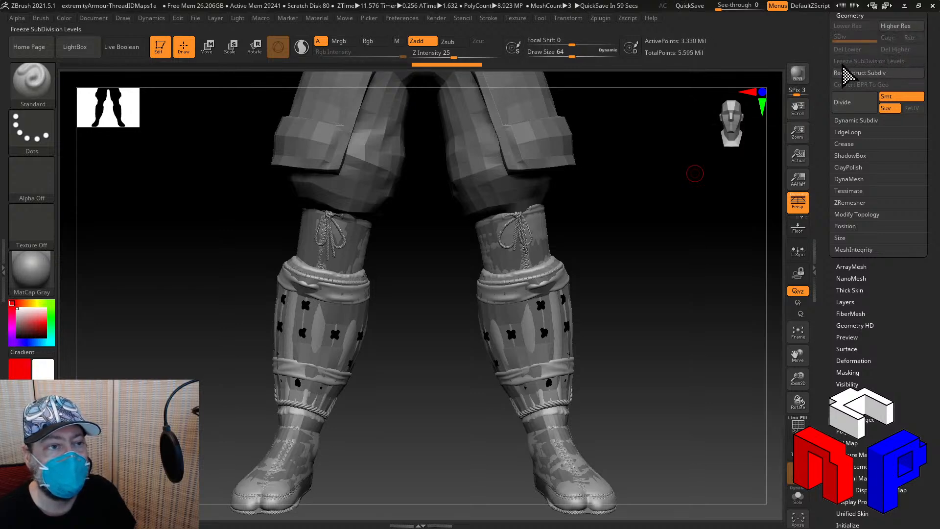
Select the core_loPoly1 subtool and divide its geometry up to subdivision level 7
{"action": "left_click_drag", "start_coordinate": [818, 80], "coordinate": [822, 177]}
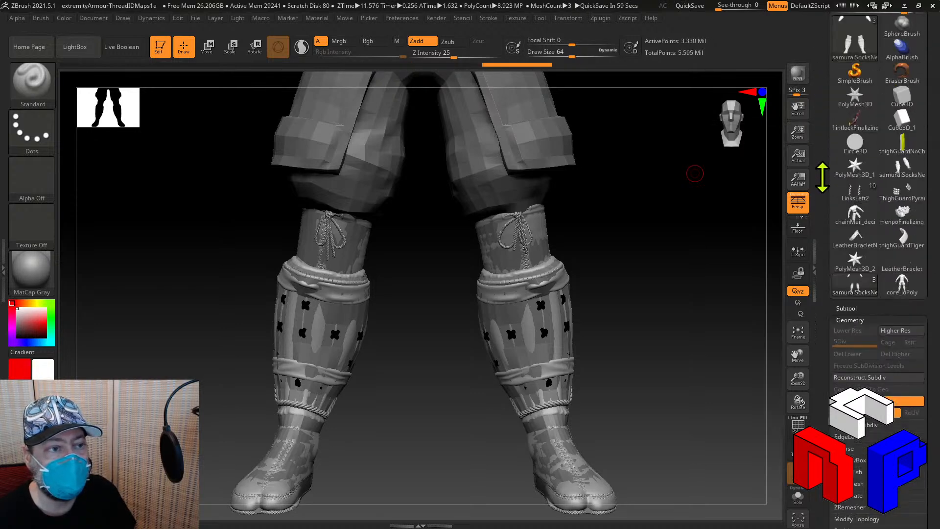
{"action": "left_click", "coordinate": [857, 309]}
{"action": "left_click", "coordinate": [895, 390]}
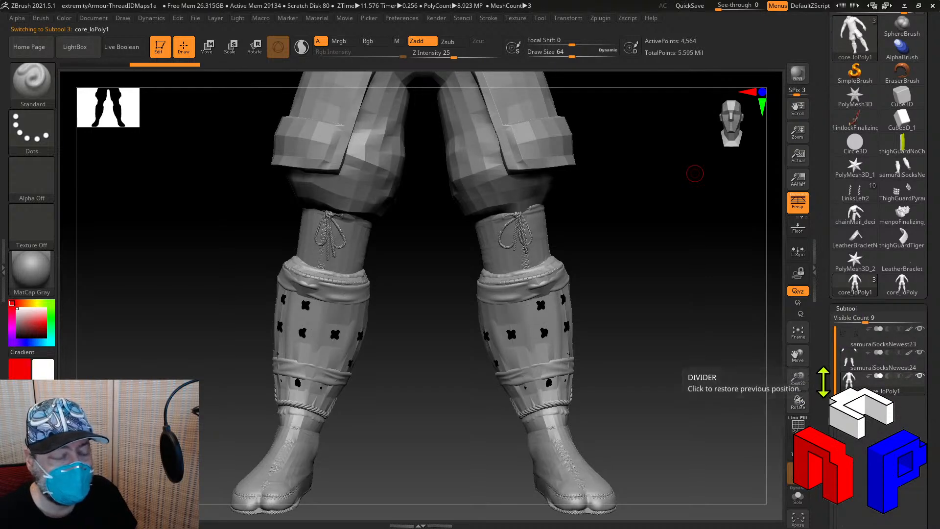
{"action": "left_click_drag", "start_coordinate": [824, 381], "coordinate": [822, 298]}
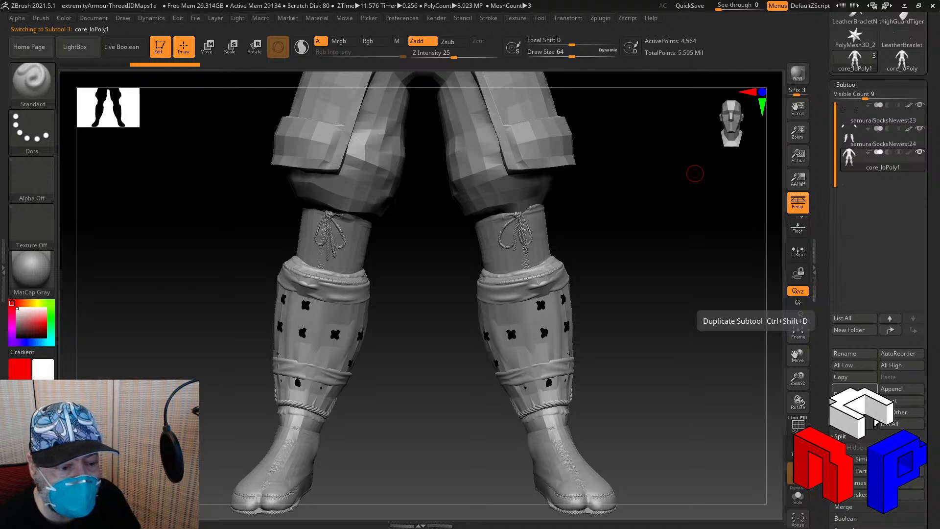
{"action": "left_click_drag", "start_coordinate": [828, 399], "coordinate": [836, 318]}
{"action": "left_click", "coordinate": [847, 167]}
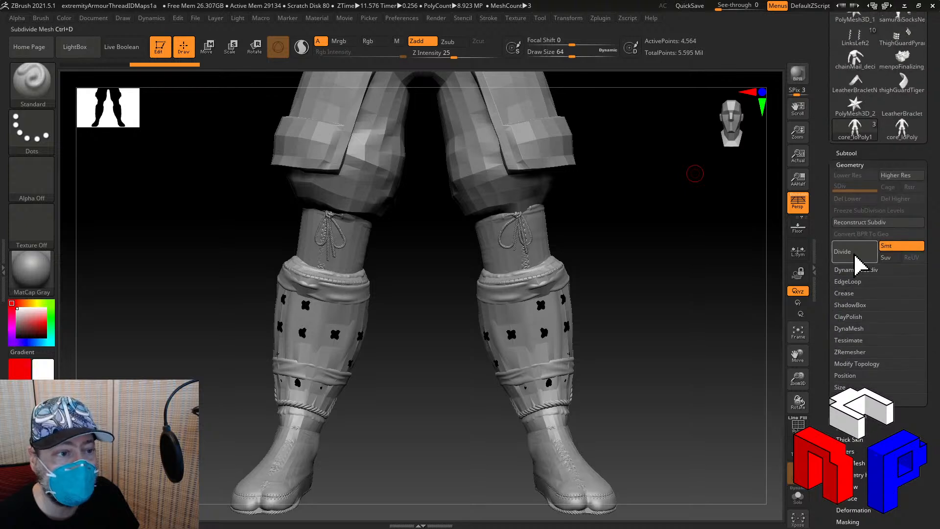
{"action": "left_click", "coordinate": [859, 255]}
{"action": "left_click", "coordinate": [859, 250]}
{"action": "left_click", "coordinate": [859, 249]}
{"action": "left_click", "coordinate": [859, 250]}
{"action": "left_click", "coordinate": [859, 250]}
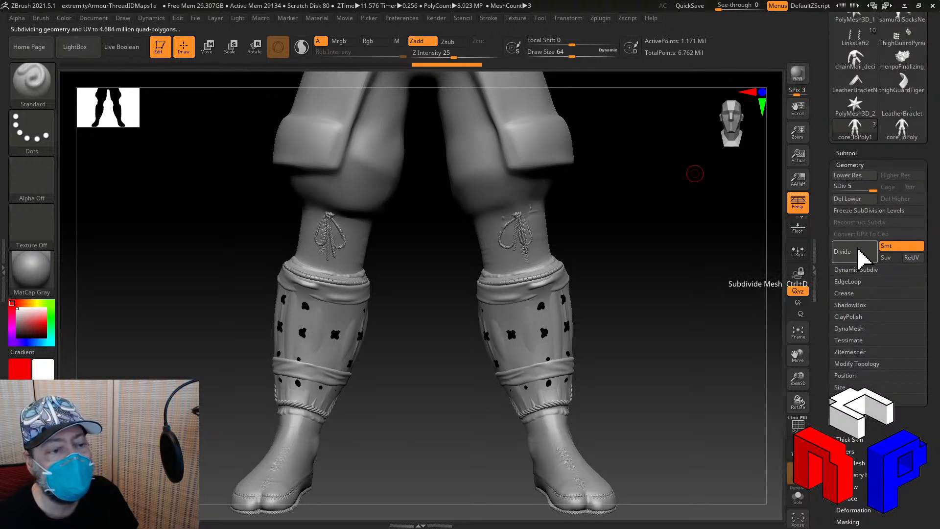
{"action": "left_click", "coordinate": [859, 249]}
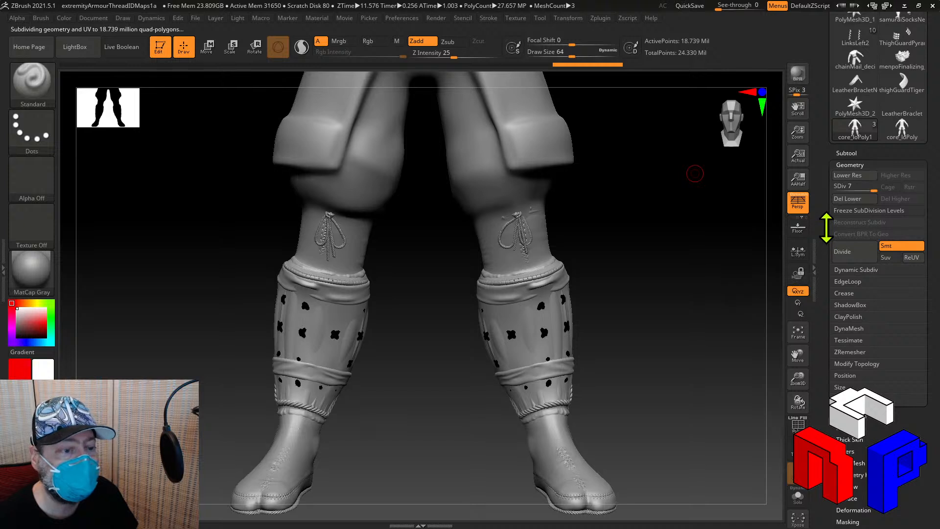
Set the projection shell for core_loPoly1 to 0.0174 and enable inner projection
{"action": "left_click_drag", "start_coordinate": [826, 228], "coordinate": [828, 213]}
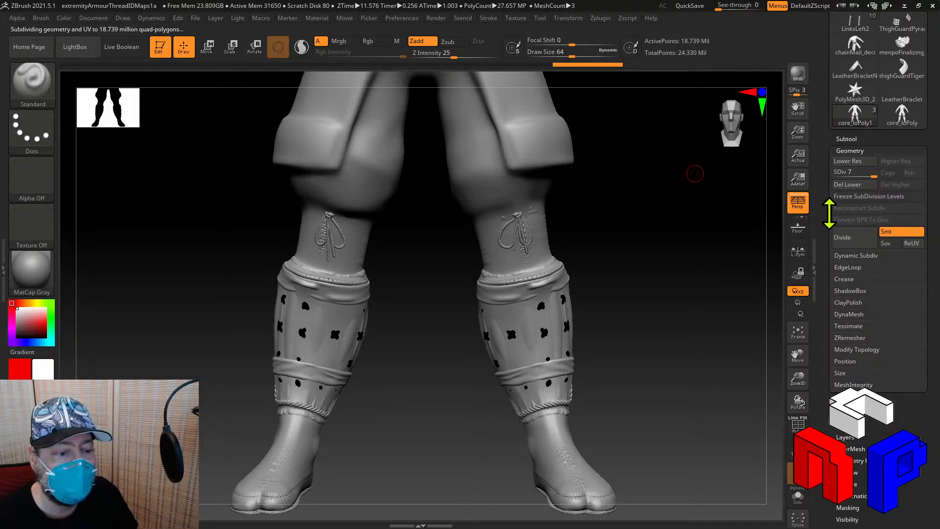
{"action": "left_click", "coordinate": [846, 139]}
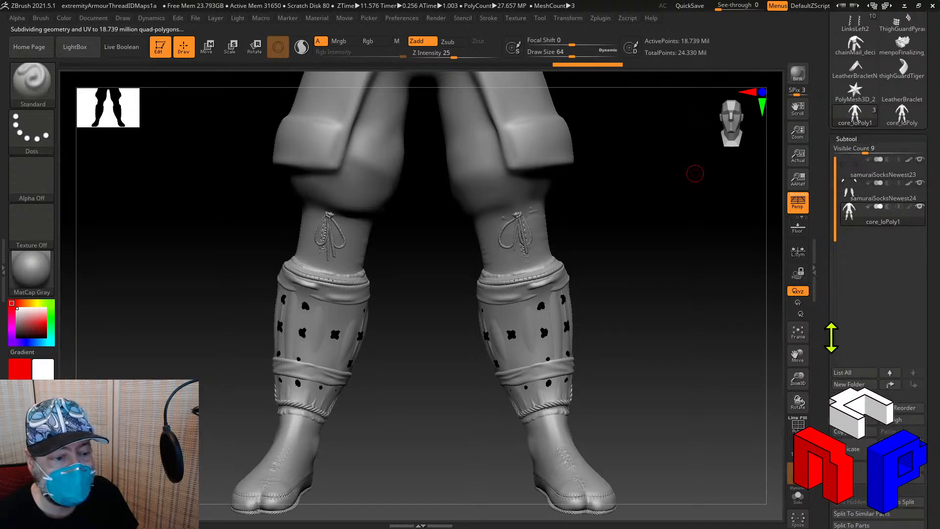
{"action": "left_click_drag", "start_coordinate": [831, 338], "coordinate": [837, 245]}
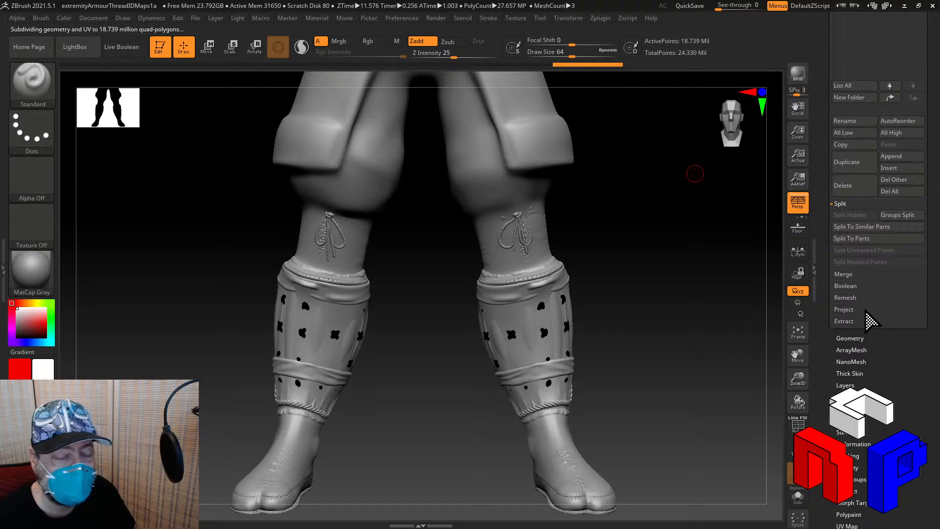
{"action": "left_click", "coordinate": [865, 312]}
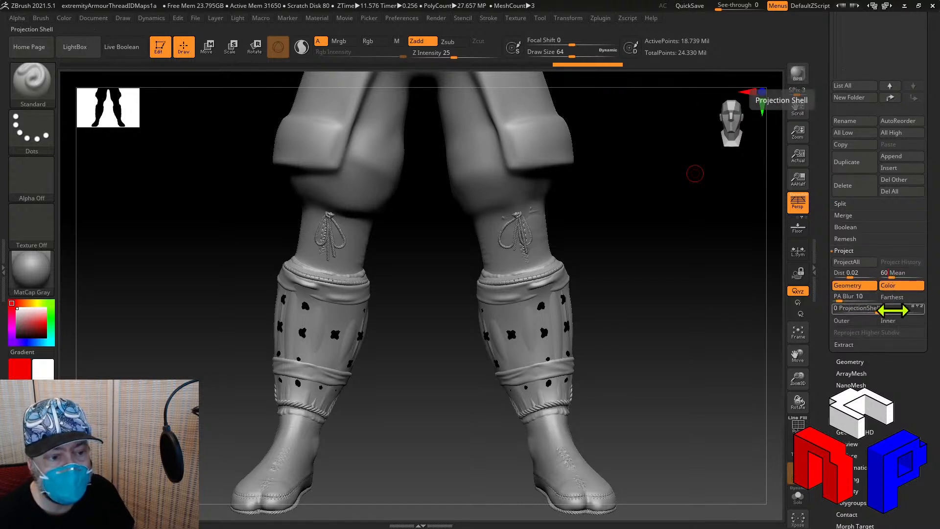
{"action": "left_click", "coordinate": [893, 311]}
{"action": "type", "text": ".0174"}
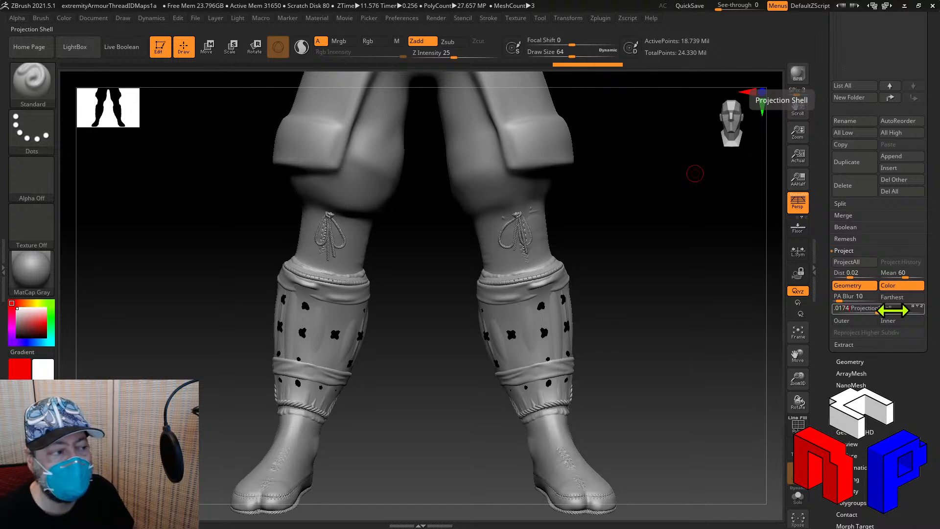
{"action": "key", "text": "Return"}
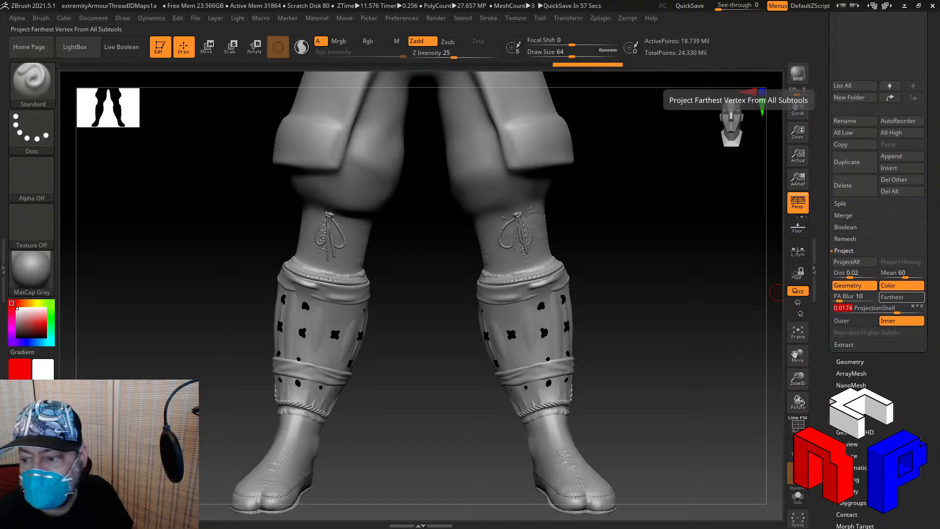
Select the samuraiSocksNewest23 stitch subtool and merge it down into samuraiSocksNewest24
{"action": "scroll", "coordinate": [876, 293], "scroll_direction": "up", "scroll_amount": 6}
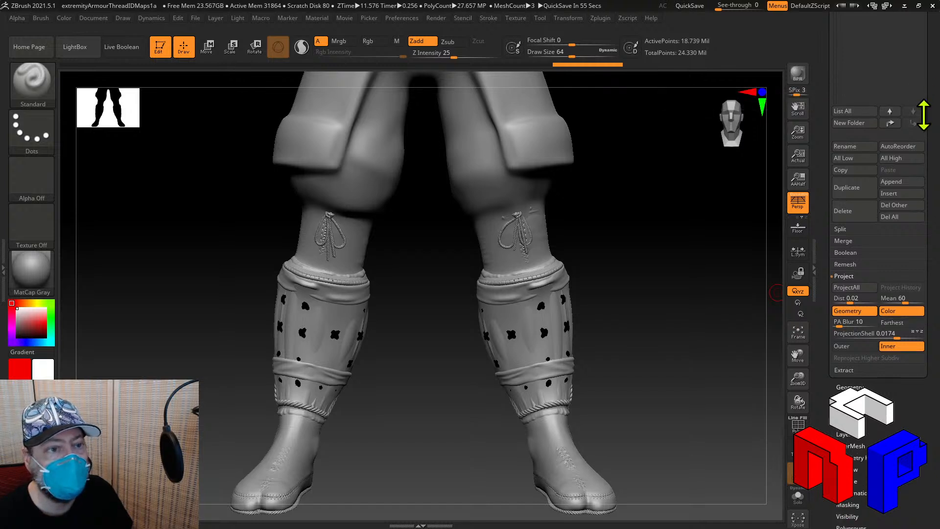
{"action": "scroll", "coordinate": [916, 182], "scroll_direction": "down", "scroll_amount": 1}
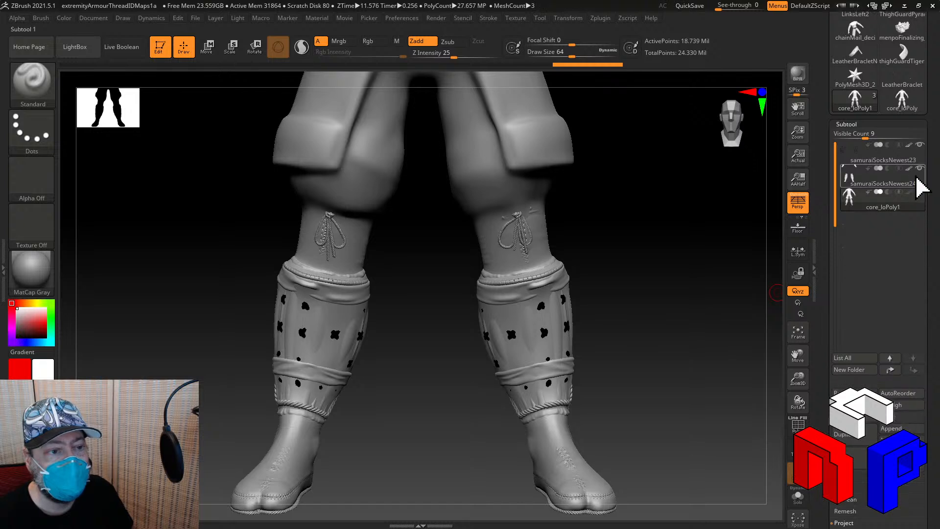
{"action": "left_click", "coordinate": [917, 166]}
{"action": "scroll", "coordinate": [928, 168], "scroll_direction": "down", "scroll_amount": 3}
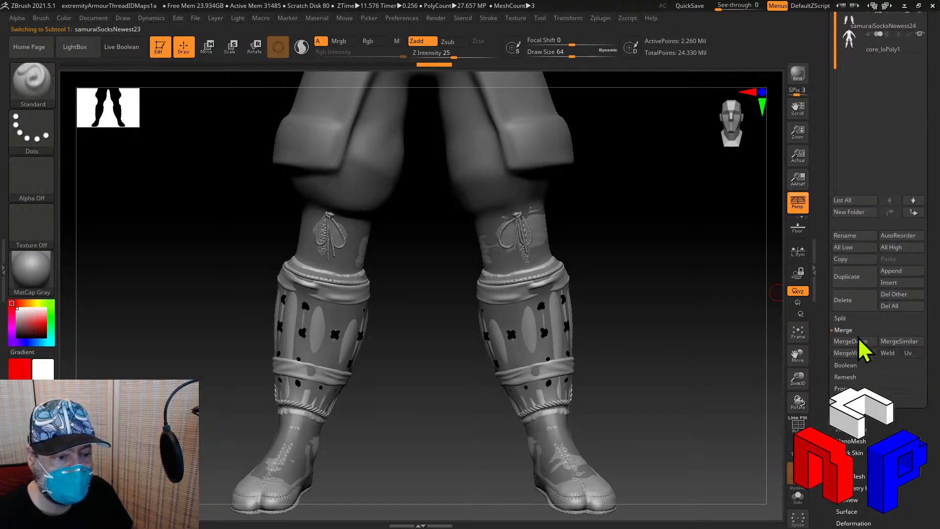
{"action": "left_click", "coordinate": [857, 342]}
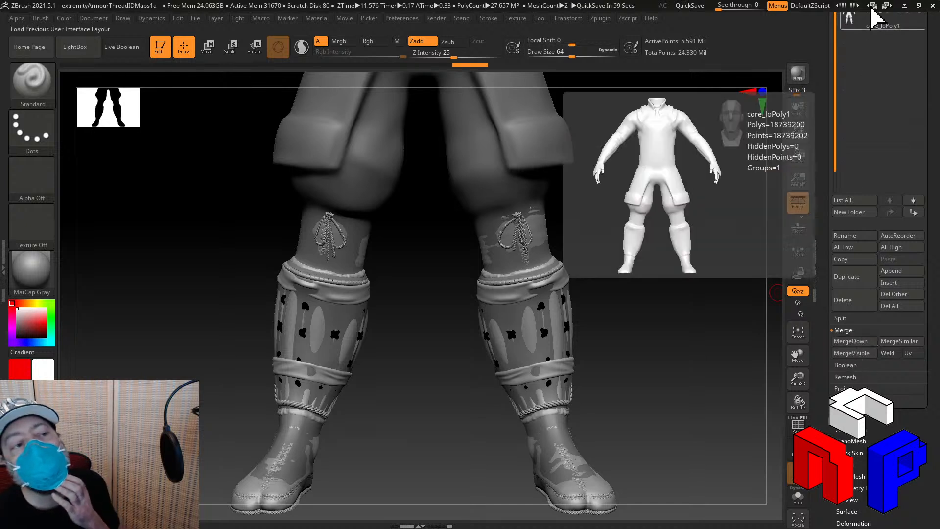
Select core_loPoly1 and run ProjectAll at a distance of 0.02 to project the merged armour's geometry and color onto it
{"action": "left_click", "coordinate": [891, 56]}
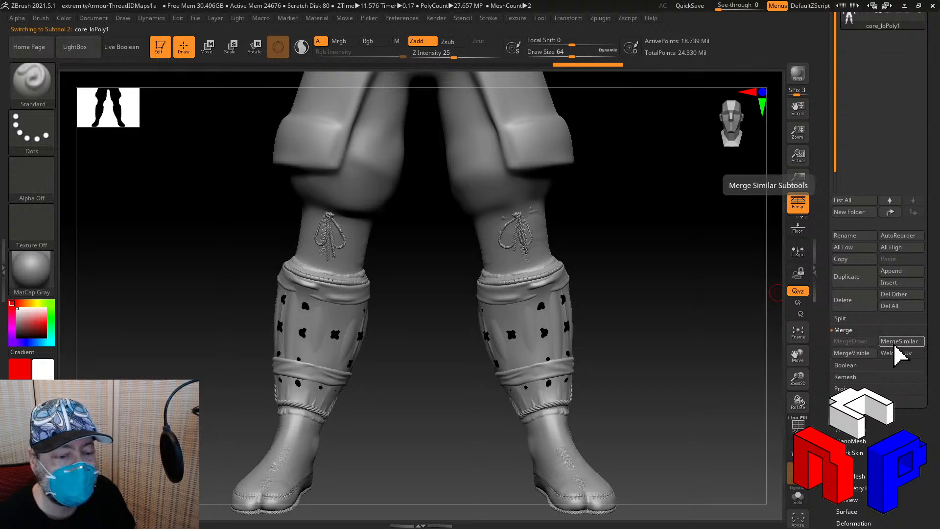
{"action": "left_click", "coordinate": [842, 388]}
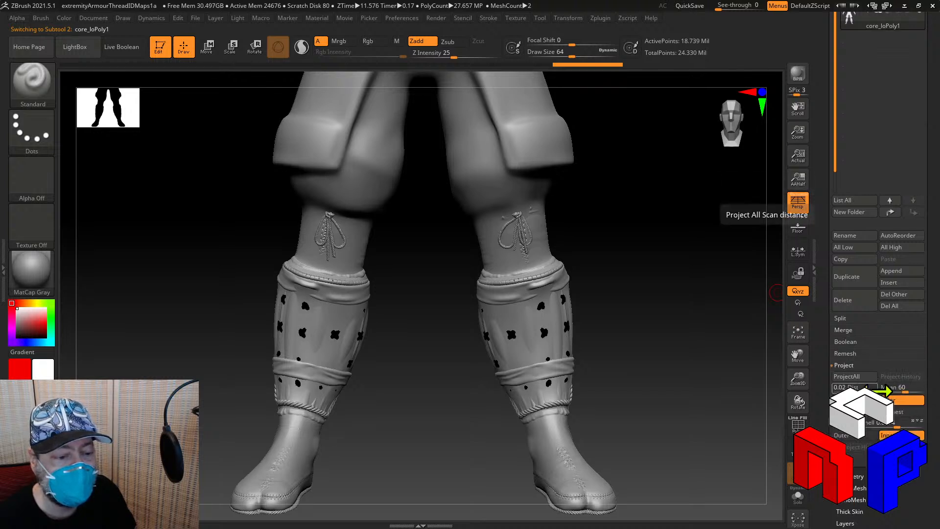
{"action": "left_click", "coordinate": [847, 375]}
{"action": "left_click", "coordinate": [788, 399]}
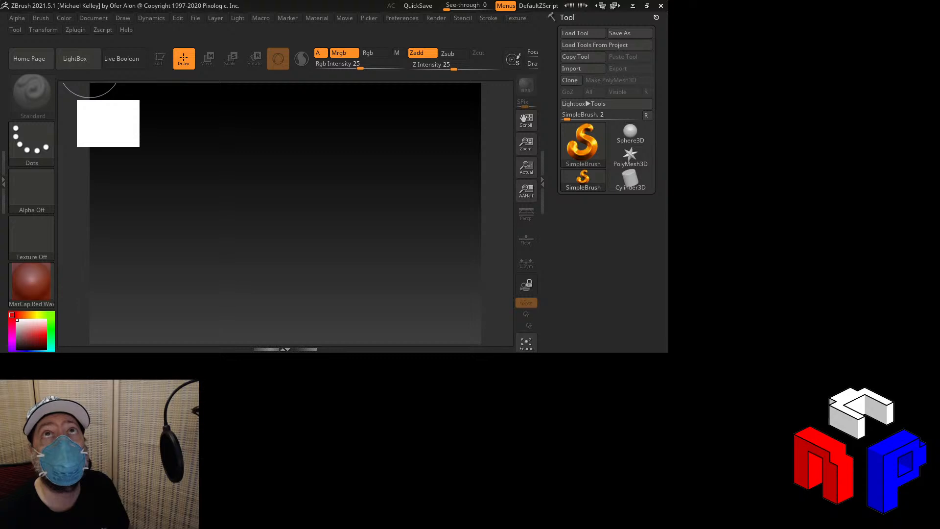
View the QuickSave projects in LightBox and minimize ZBrush to switch to Substance Painter
{"action": "key", "text": "comma"}
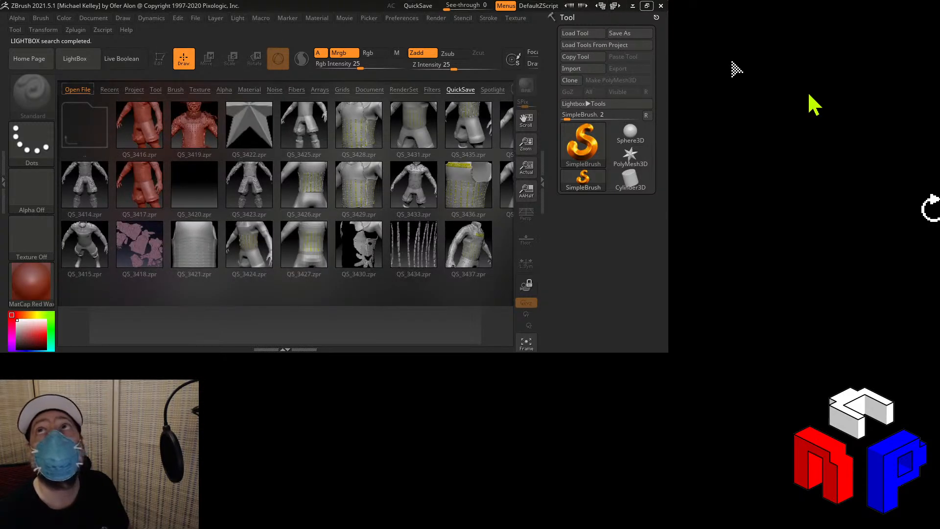
{"action": "left_click", "coordinate": [647, 6]}
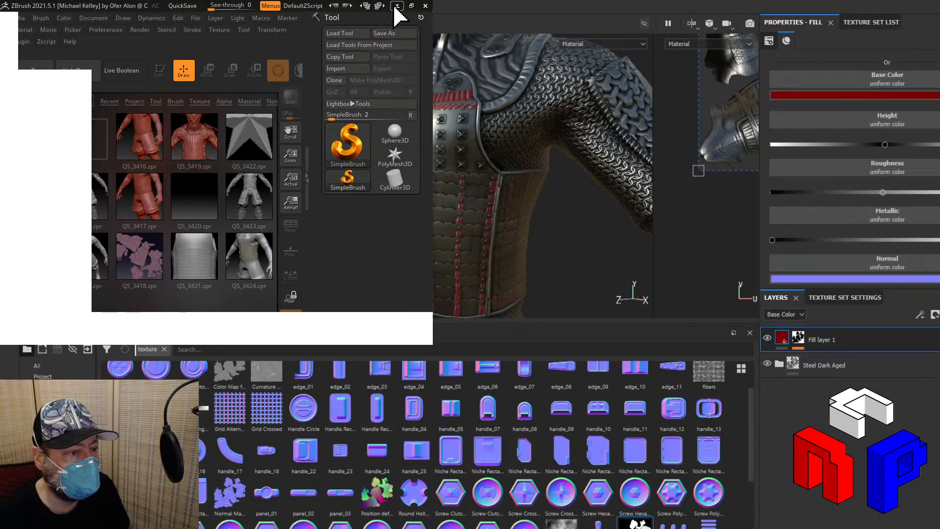
Switch back to ZBrush, maximize its window and open the recent project extremityArmourThreadIDMaps1a.zpr
{"action": "left_click", "coordinate": [411, 6]}
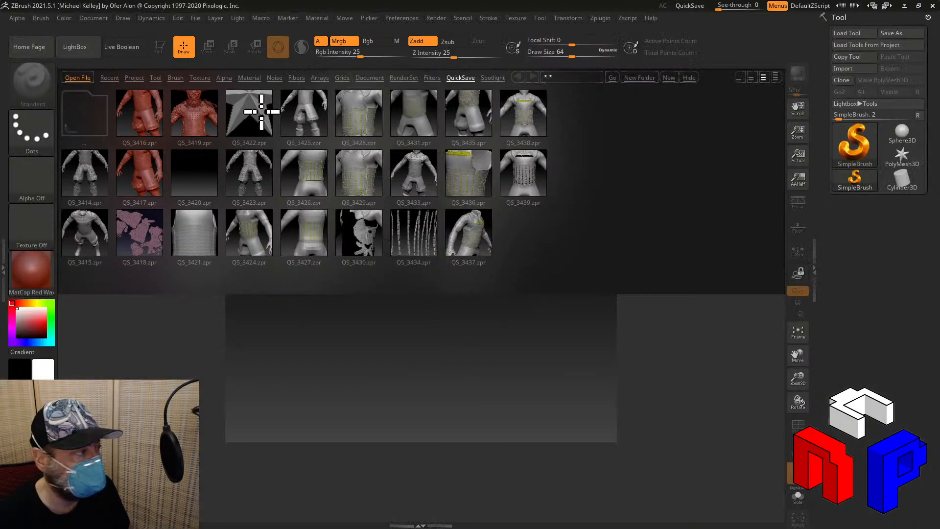
{"action": "left_click", "coordinate": [109, 79]}
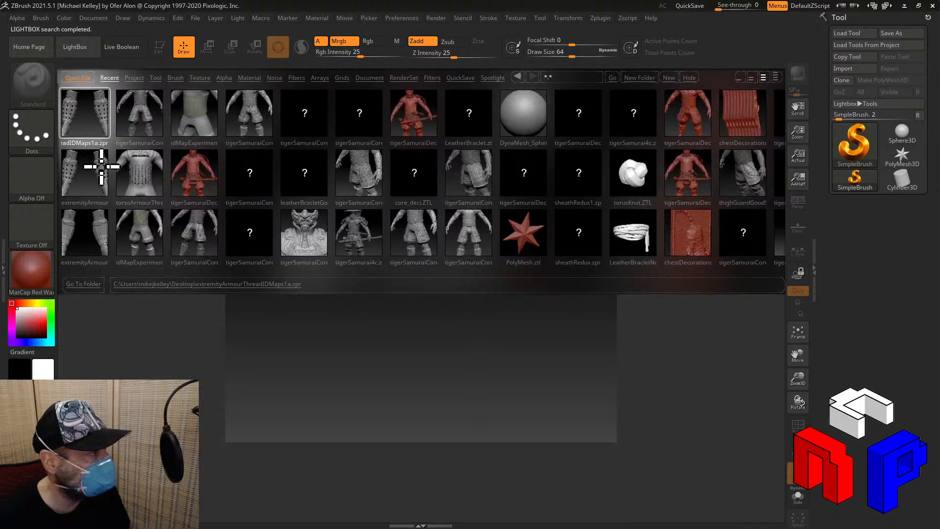
{"action": "double_click", "coordinate": [104, 128]}
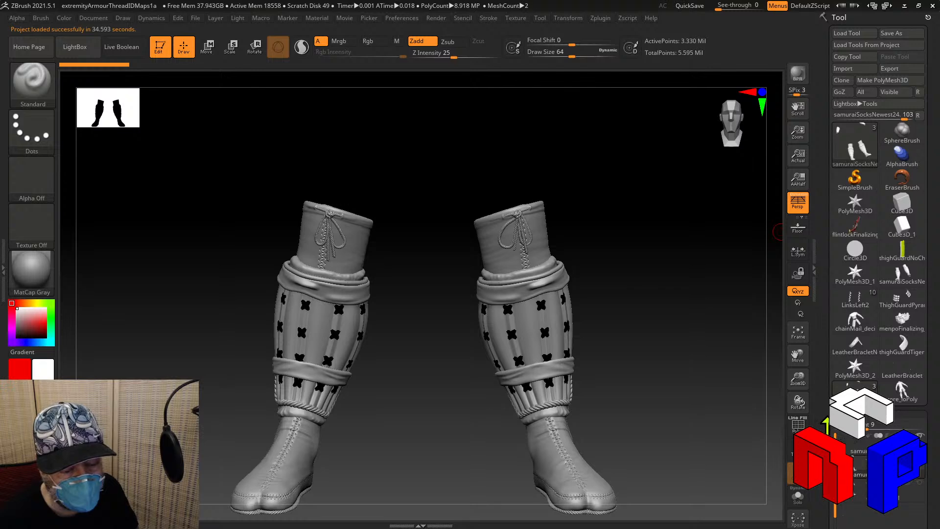
Pre-process the samuraiSocksNewest24 armour subtool in Decimation Master and decimate it to 20%
{"action": "scroll", "coordinate": [824, 347], "scroll_direction": "down", "scroll_amount": 5}
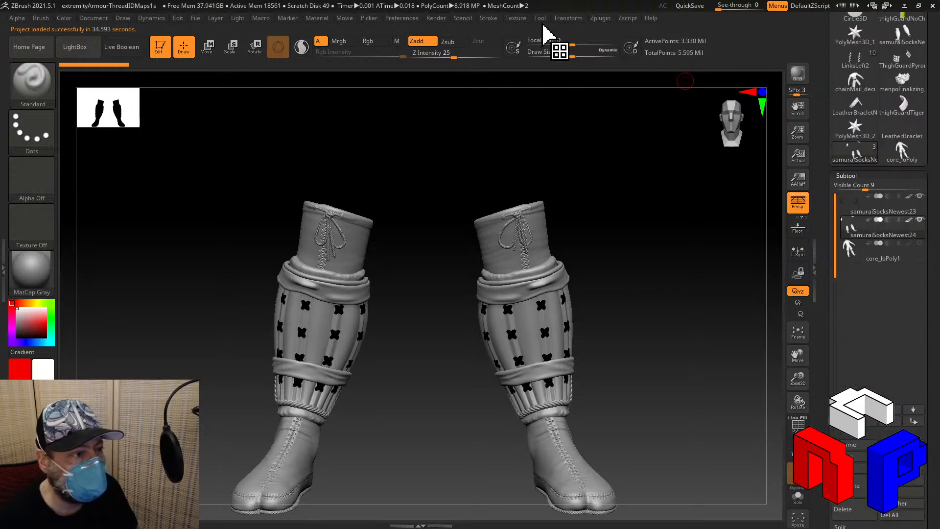
{"action": "left_click", "coordinate": [600, 19]}
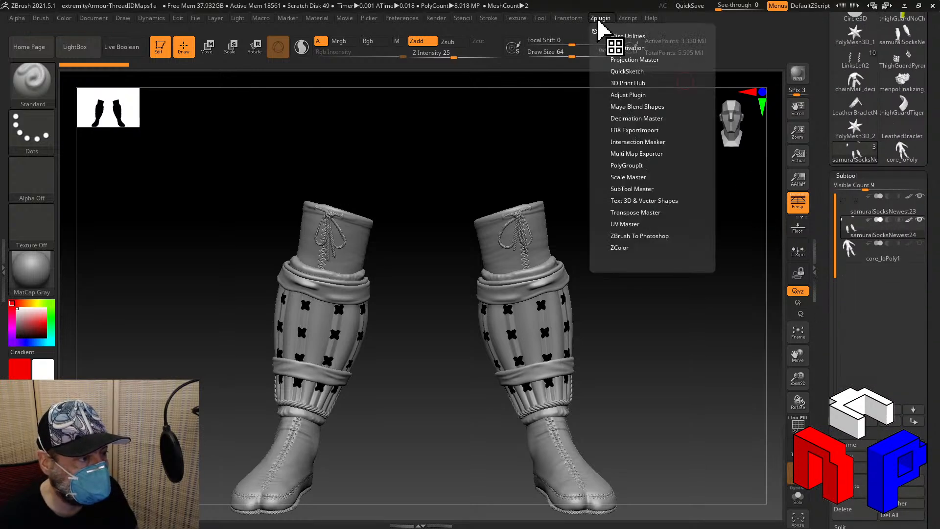
{"action": "left_click", "coordinate": [638, 118]}
{"action": "left_click", "coordinate": [642, 212]}
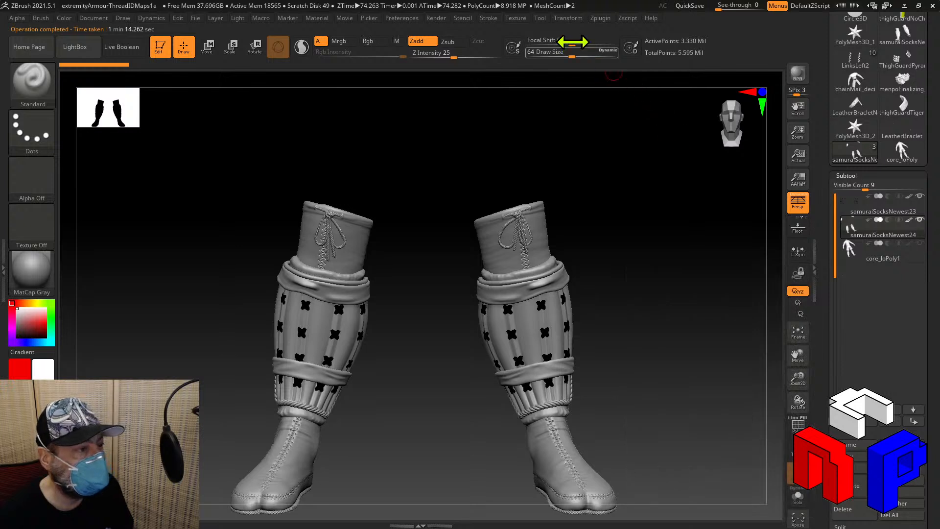
{"action": "left_click", "coordinate": [603, 19]}
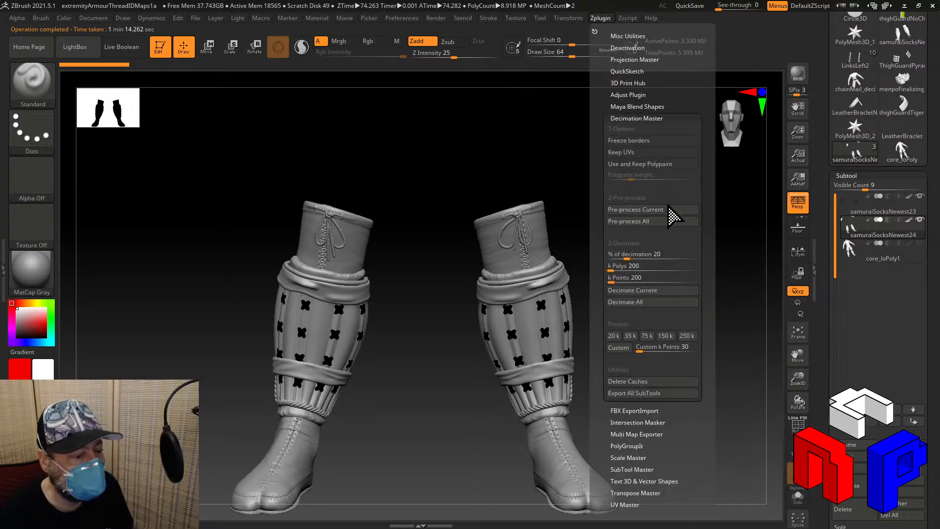
{"action": "left_click", "coordinate": [647, 290]}
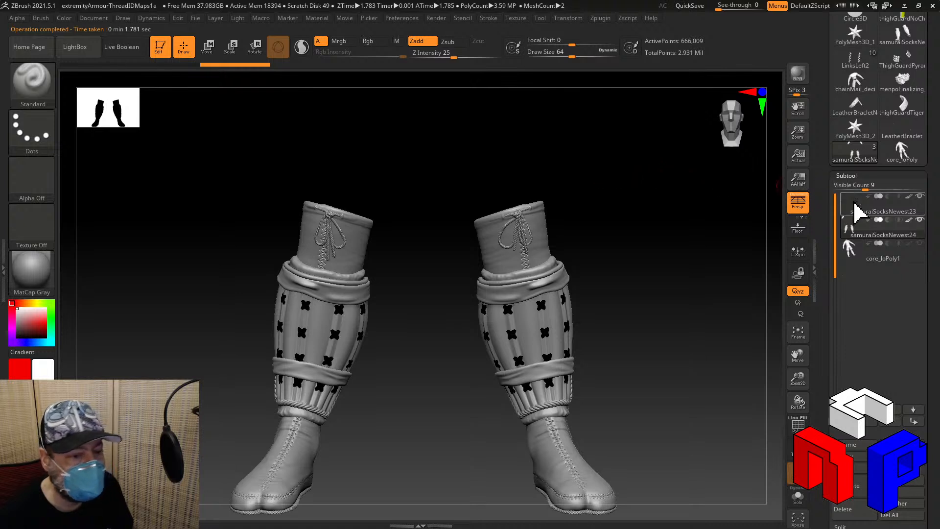
Select the samuraiSocksNewest23 stitch subtool, pre-process it with Decimation Master and decimate it to 20%
{"action": "left_click", "coordinate": [869, 209]}
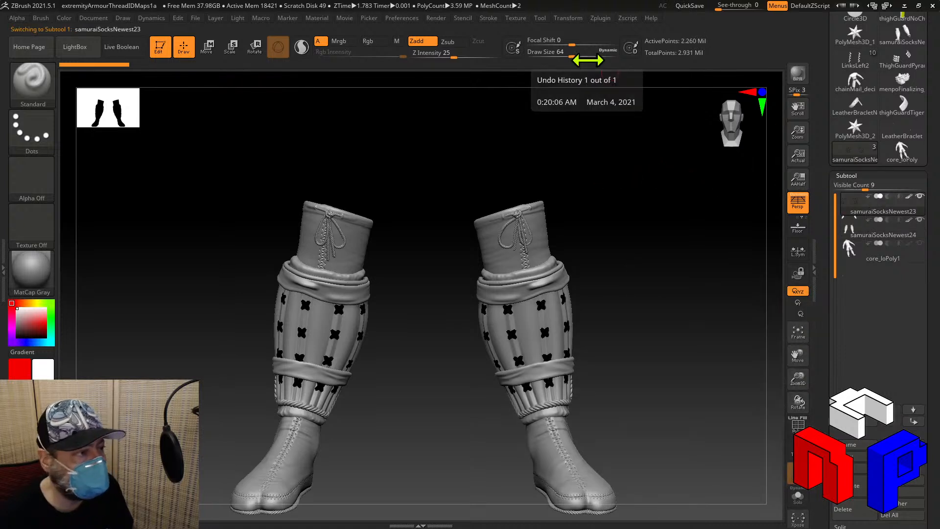
{"action": "left_click", "coordinate": [601, 19]}
{"action": "left_click", "coordinate": [658, 215]}
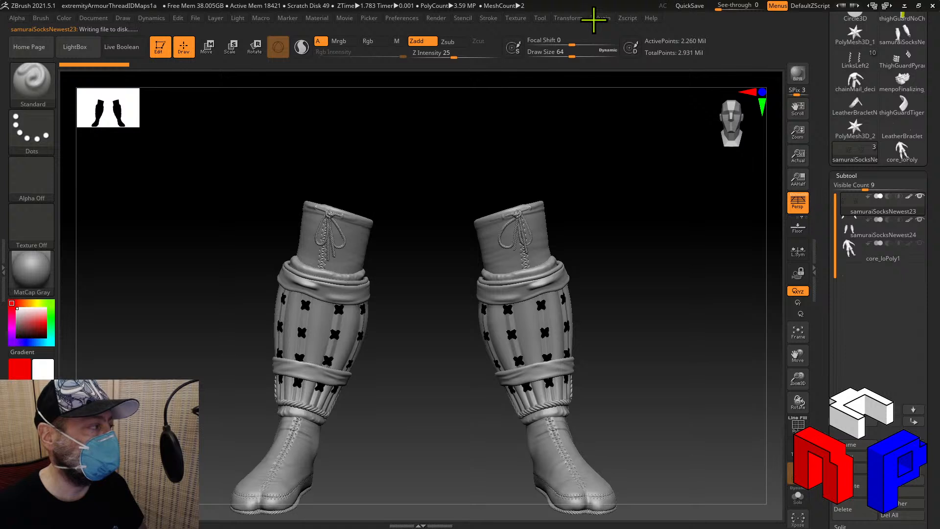
{"action": "left_click", "coordinate": [600, 18]}
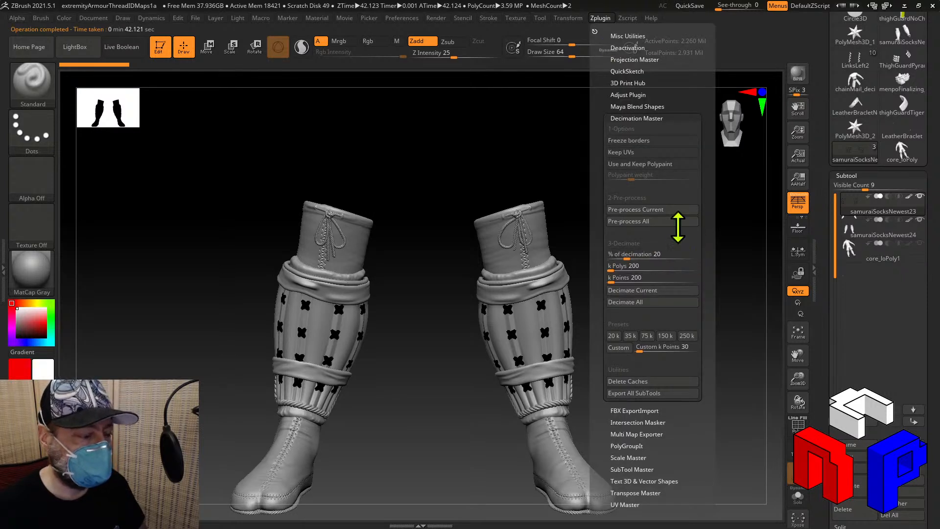
{"action": "left_click", "coordinate": [677, 293]}
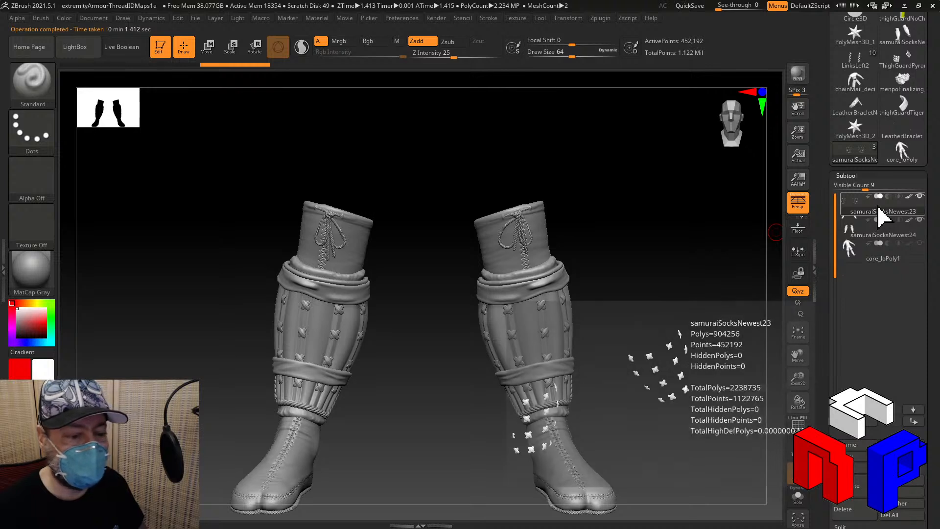
Set the current color to black and fill the samuraiSocksNewest23 stitches with it
{"action": "scroll", "coordinate": [935, 297], "scroll_direction": "down", "scroll_amount": 1}
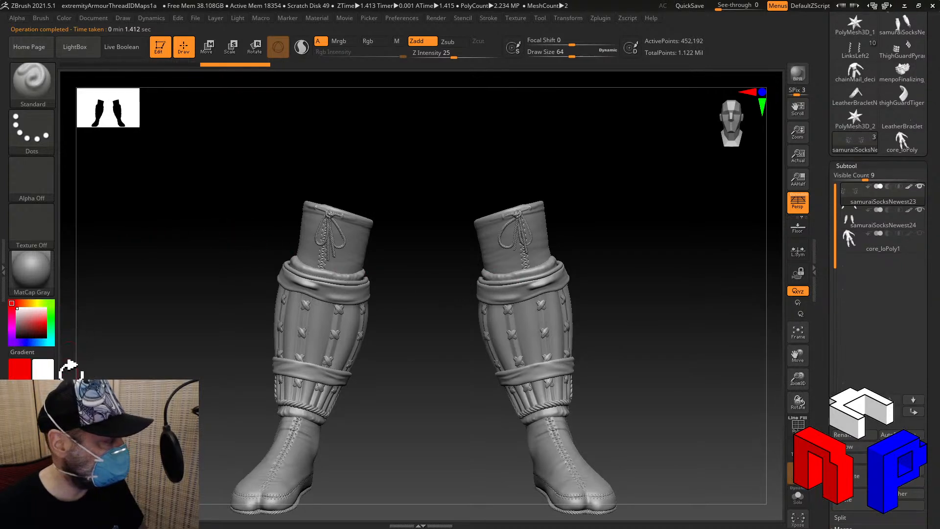
{"action": "left_click_drag", "start_coordinate": [18, 337], "coordinate": [3, 342]}
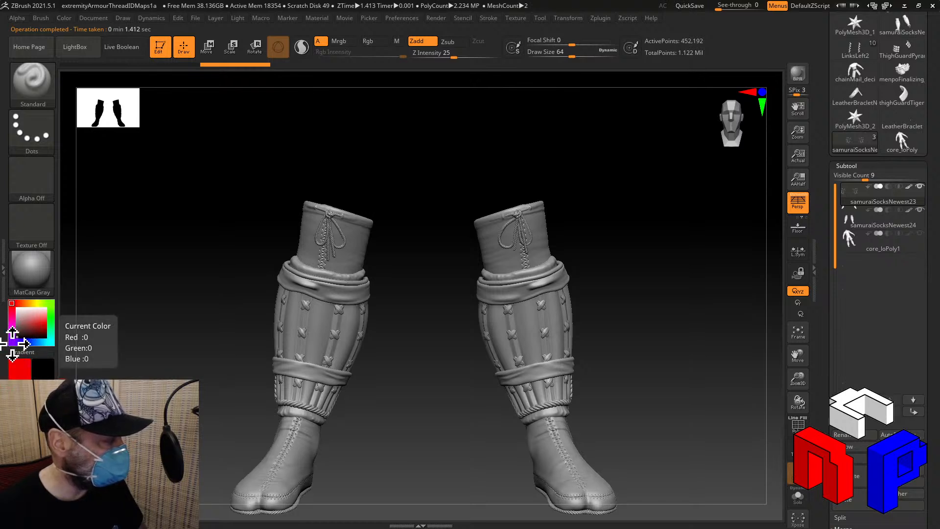
{"action": "left_click", "coordinate": [33, 336]}
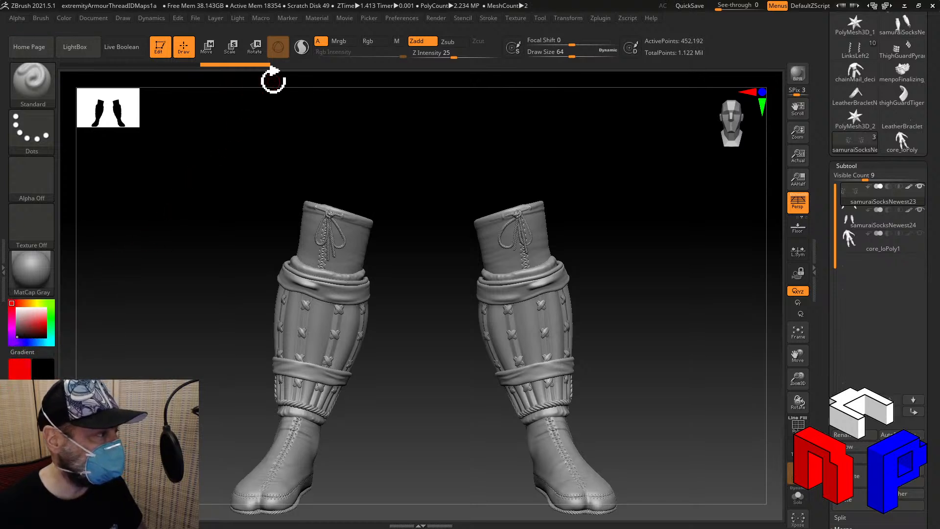
{"action": "left_click", "coordinate": [64, 20]}
{"action": "left_click", "coordinate": [94, 227]}
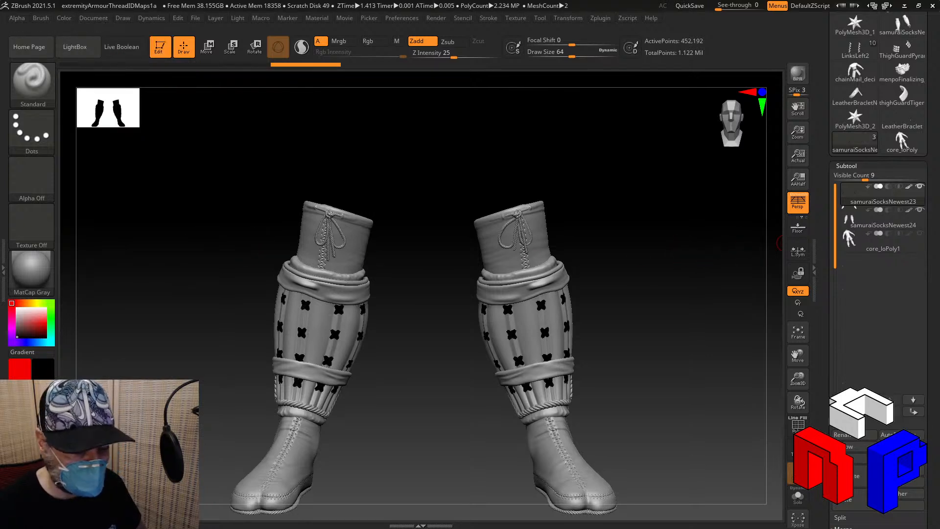
Merge the samuraiSocksNewest23 stitches down into the samuraiSocksNewest24 armour subtool
{"action": "scroll", "coordinate": [935, 434], "scroll_direction": "down", "scroll_amount": 5}
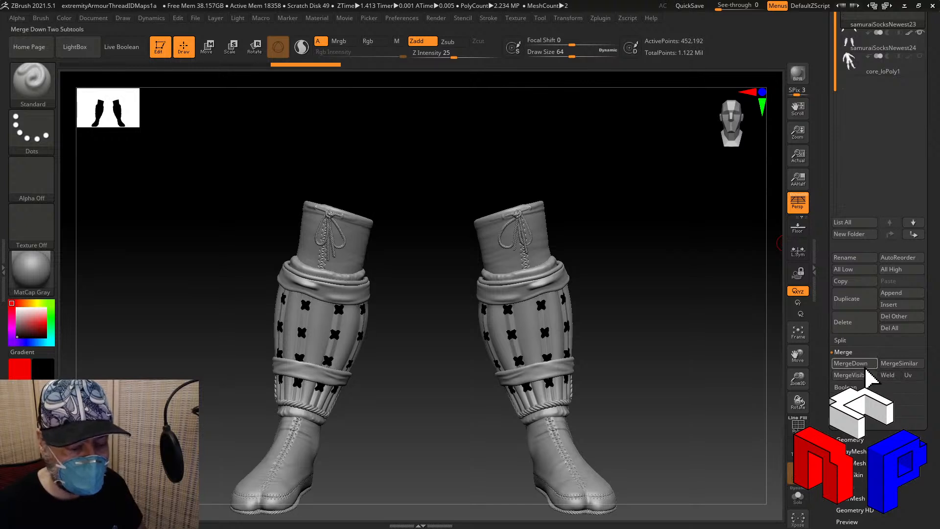
{"action": "left_click", "coordinate": [864, 366]}
{"action": "left_click", "coordinate": [827, 384]}
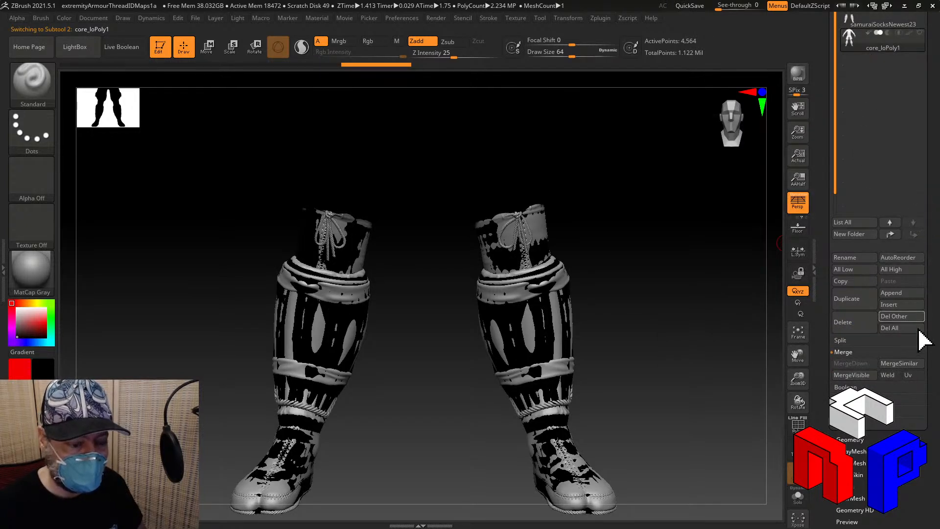
Make core_loPoly1 visible and subdivide it up to subdivision level 7
{"action": "left_click", "coordinate": [911, 35]}
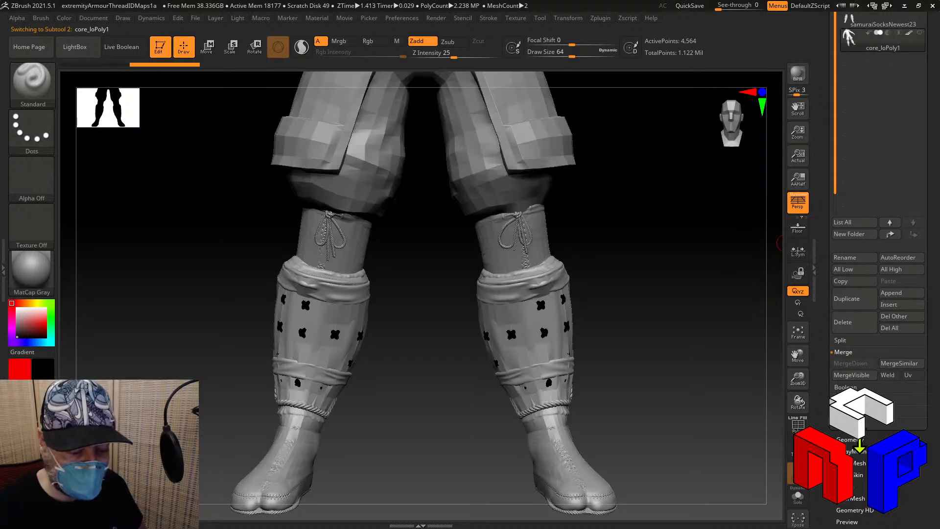
{"action": "left_click", "coordinate": [857, 440]}
{"action": "left_click_drag", "start_coordinate": [859, 443], "coordinate": [878, 147]}
{"action": "left_click", "coordinate": [854, 88]}
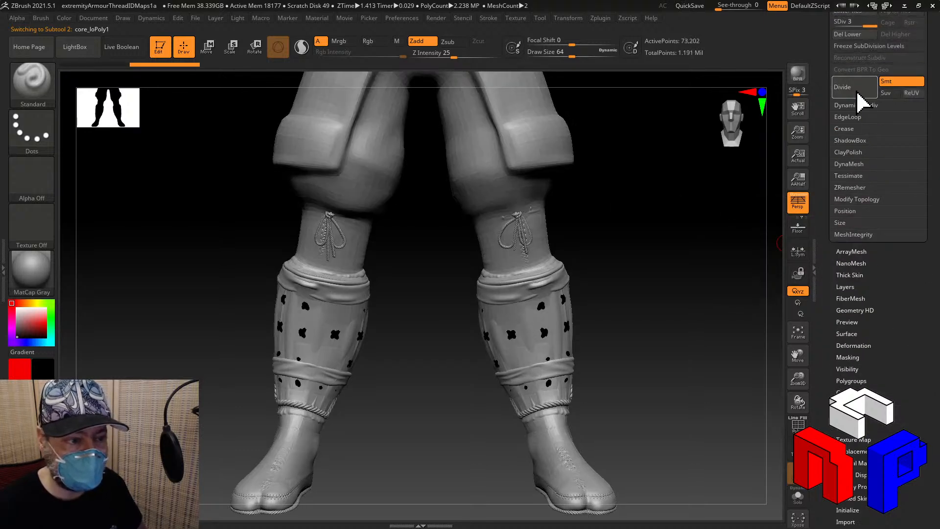
{"action": "left_click", "coordinate": [857, 94]}
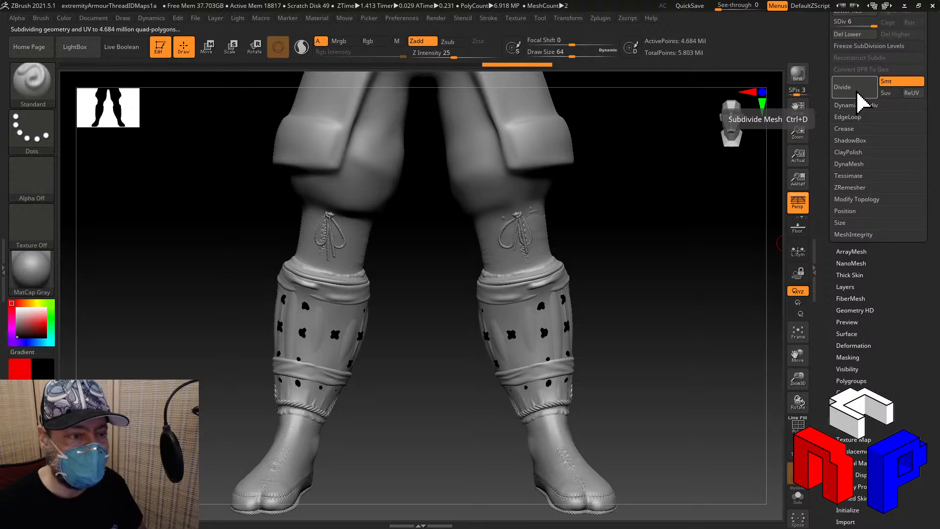
{"action": "left_click", "coordinate": [856, 93]}
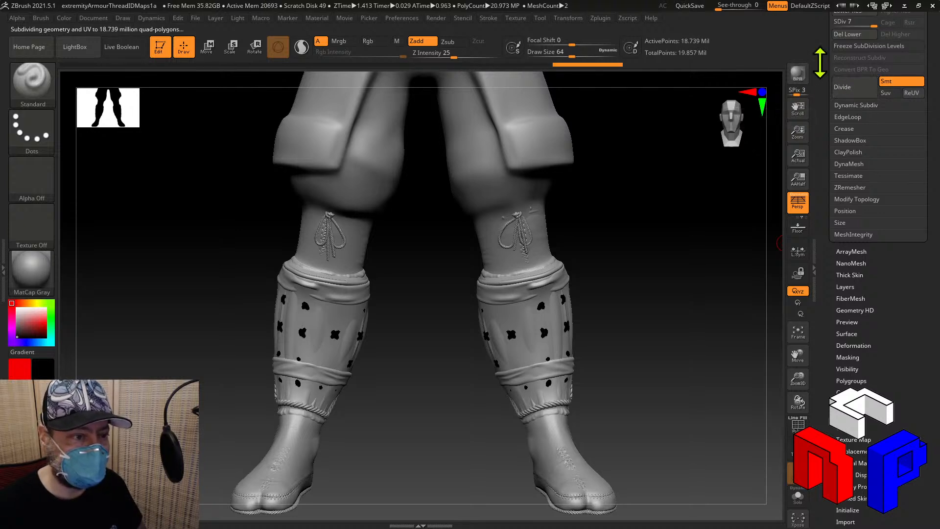
Open the subtool projection settings for core_loPoly1 and set the mean displacement tolerance to 60
{"action": "left_click_drag", "start_coordinate": [820, 62], "coordinate": [857, 192]}
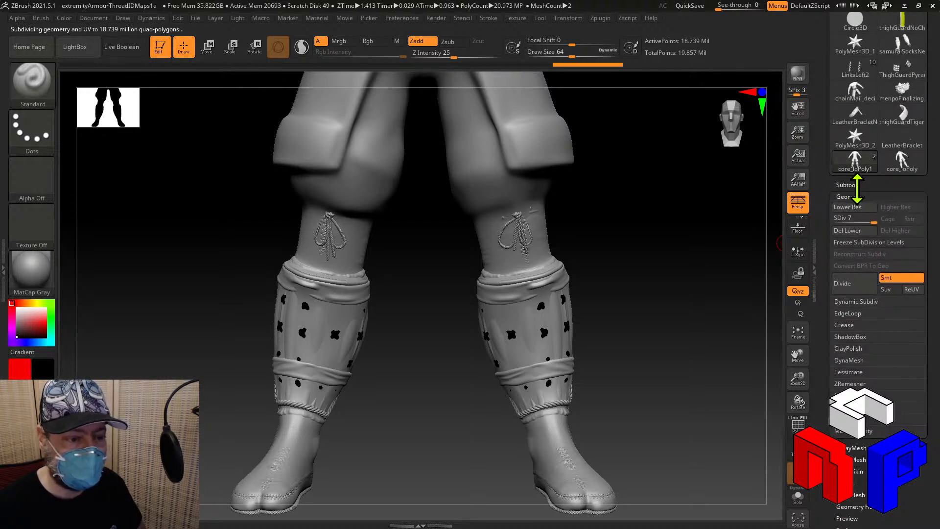
{"action": "left_click", "coordinate": [857, 192]}
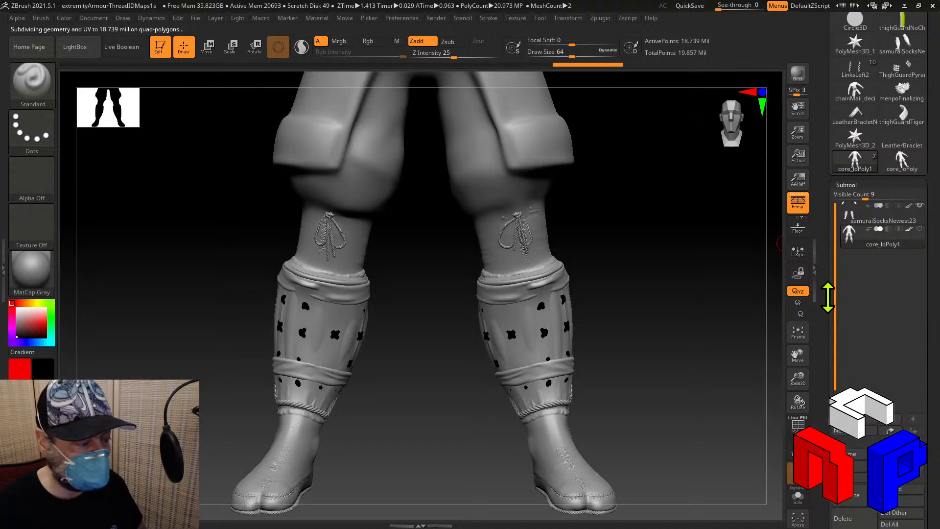
{"action": "left_click_drag", "start_coordinate": [827, 297], "coordinate": [841, 199]}
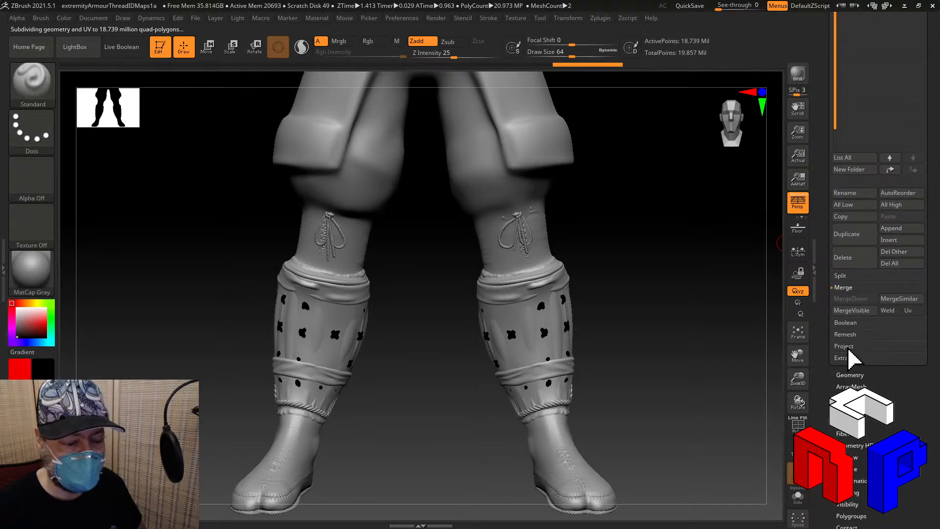
{"action": "left_click", "coordinate": [846, 346]}
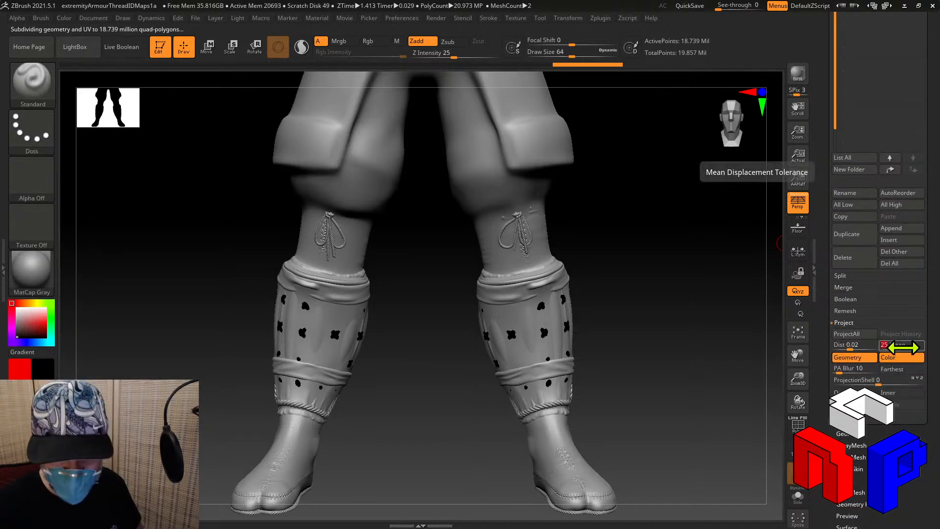
{"action": "type", "text": "60"}
{"action": "key", "text": "Return"}
Set the projection shell to 0.0174 with inner projection enabled and run ProjectAll at a distance of 0.02 on core_loPoly1
{"action": "left_click", "coordinate": [903, 381]}
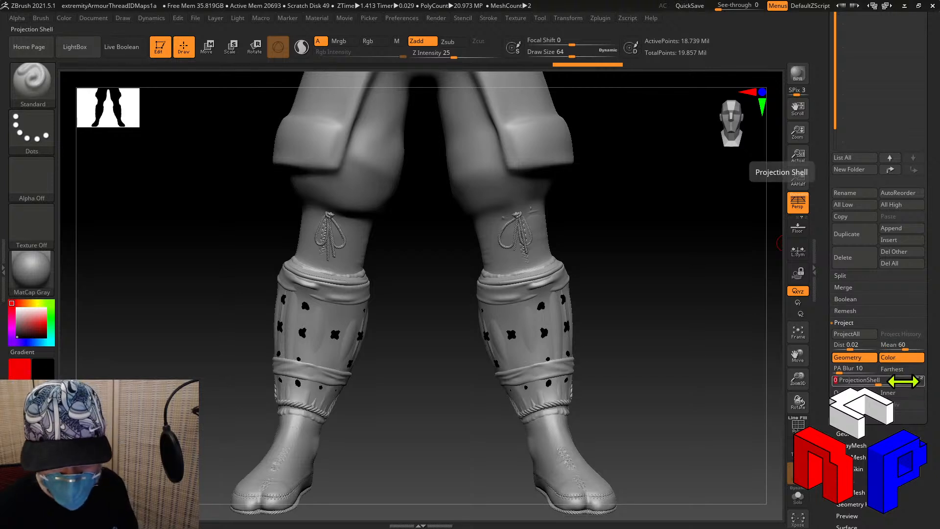
{"action": "type", "text": "0.0"}
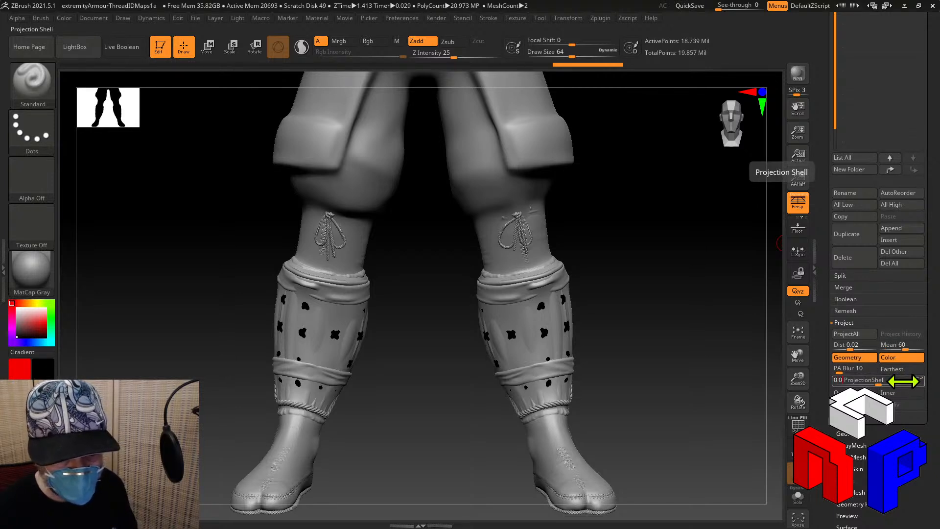
{"action": "type", "text": "174"}
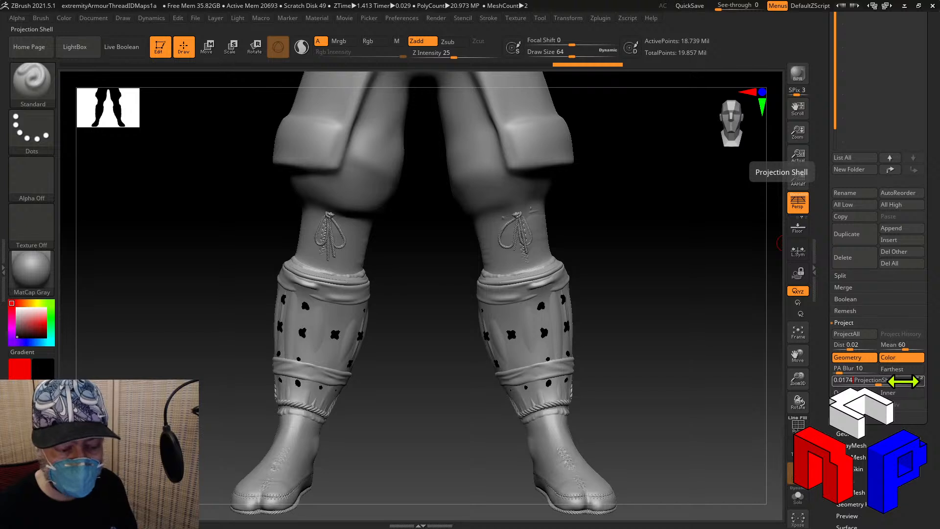
{"action": "key", "text": "Return"}
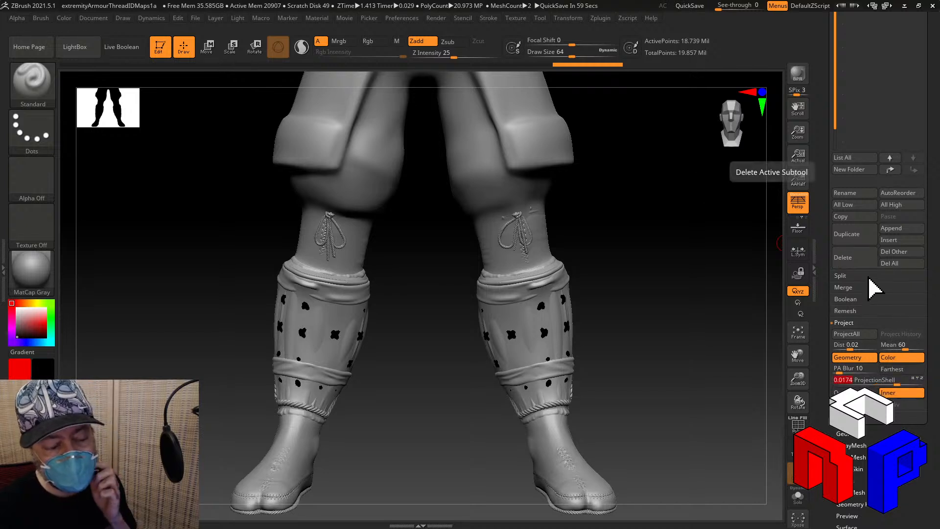
{"action": "left_click", "coordinate": [861, 334]}
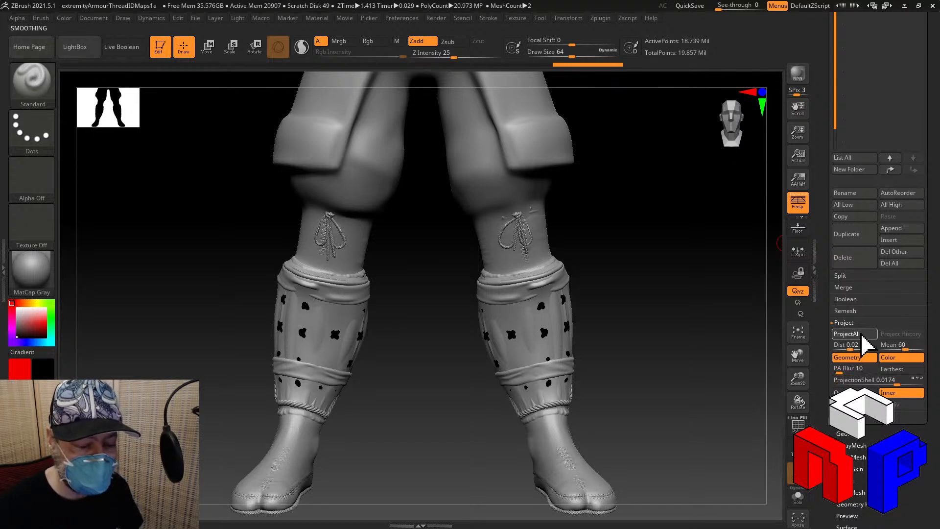
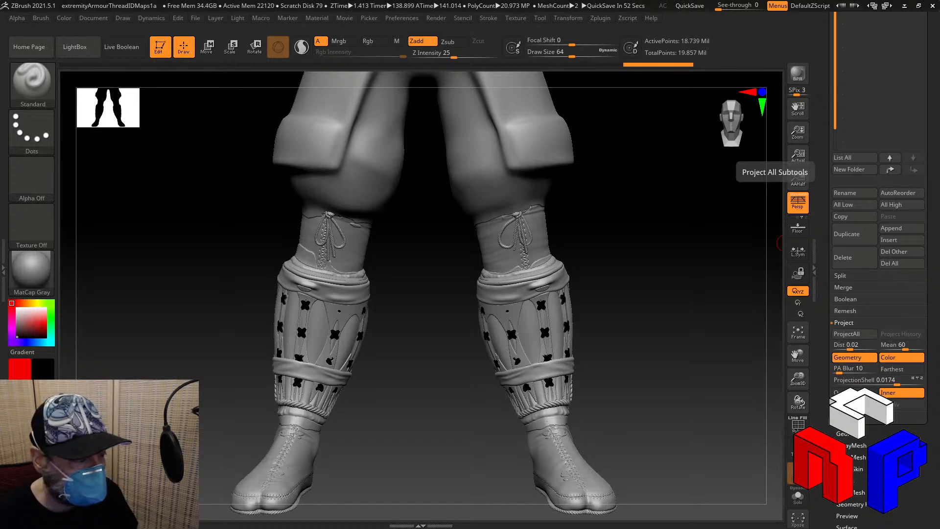
Examine the projected armour and stitch detail on core_loPoly1's lower legs
{"action": "scroll", "coordinate": [932, 237], "scroll_direction": "up", "scroll_amount": 5}
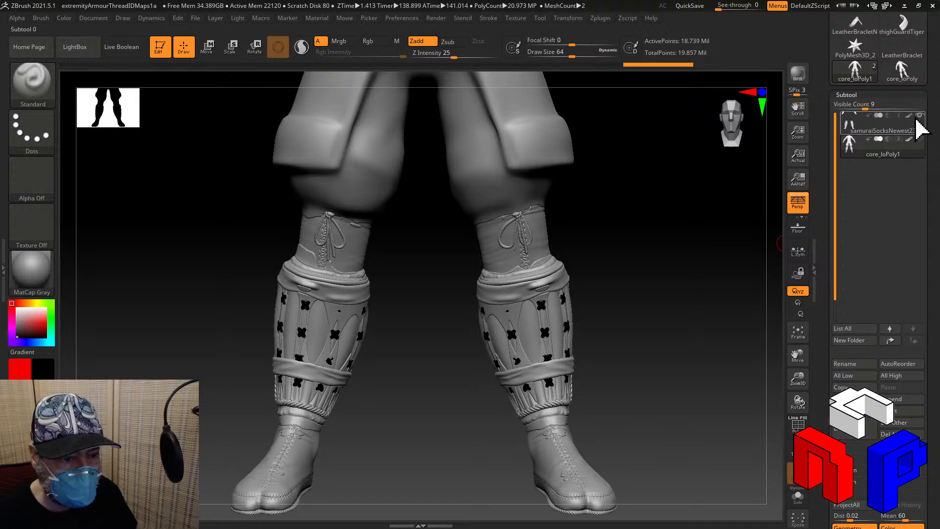
{"action": "mouse_move", "coordinate": [922, 118]}
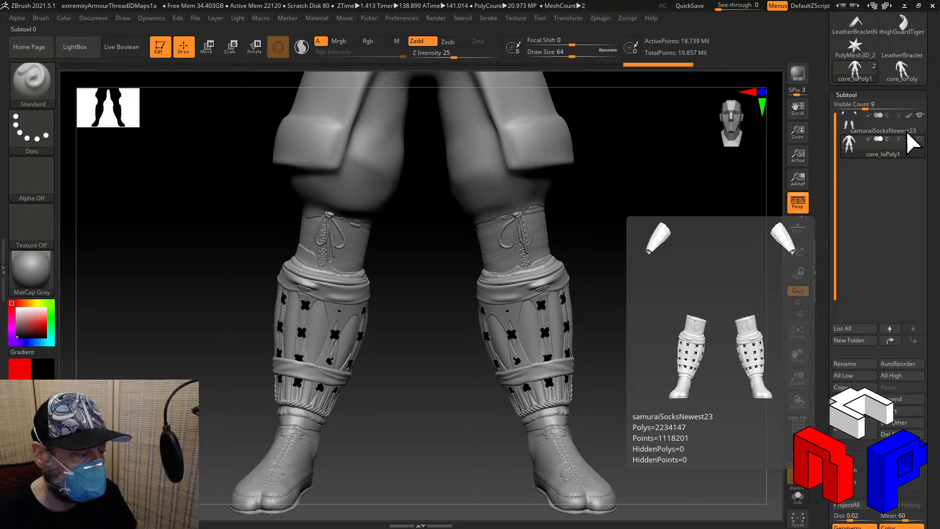
{"action": "left_click_drag", "start_coordinate": [685, 280], "coordinate": [717, 272]}
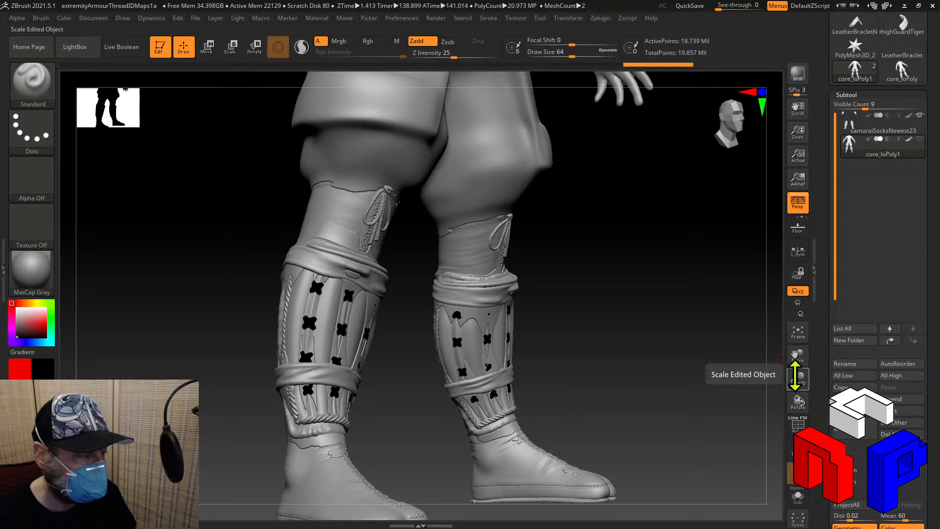
Examine the projected detail across core_loPoly1, from the feet and shin guards to the torso and forearm bracers
{"action": "left_click_drag", "start_coordinate": [796, 379], "coordinate": [786, 374]}
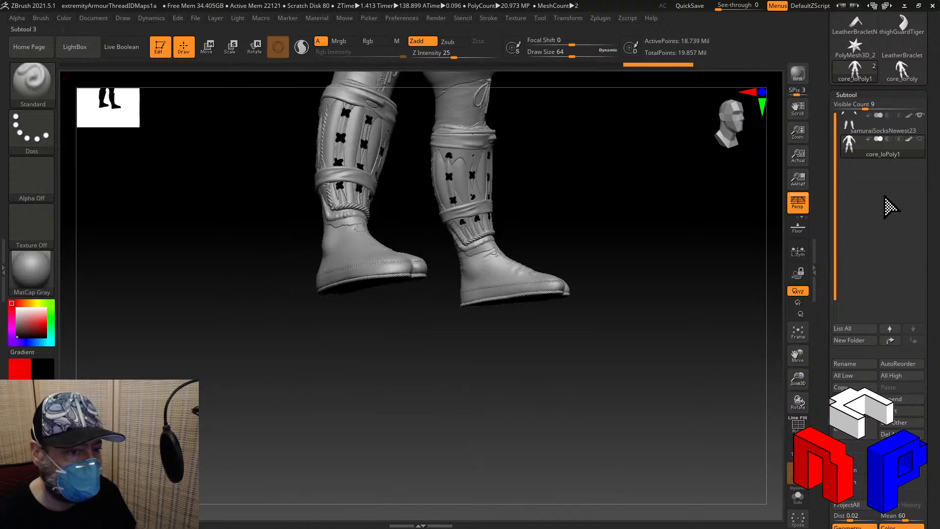
{"action": "left_click_drag", "start_coordinate": [728, 264], "coordinate": [763, 300]}
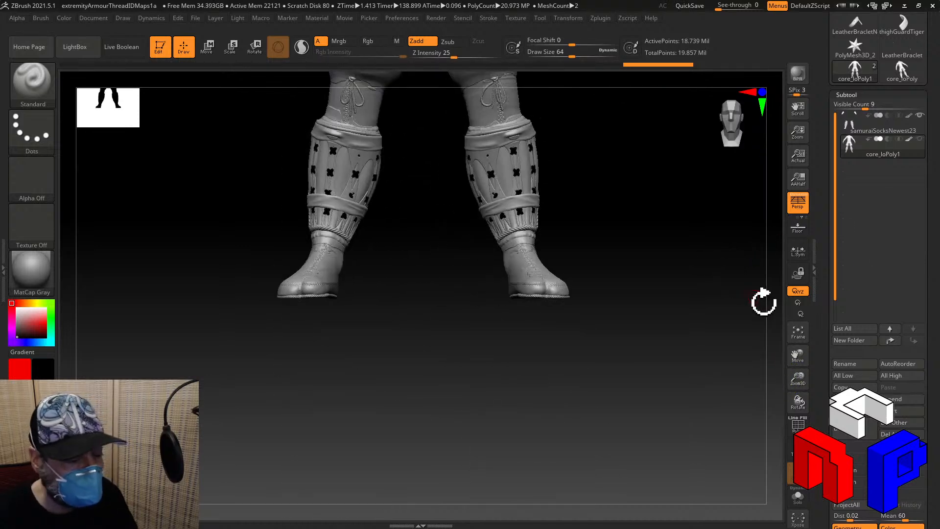
{"action": "left_click", "coordinate": [803, 335]}
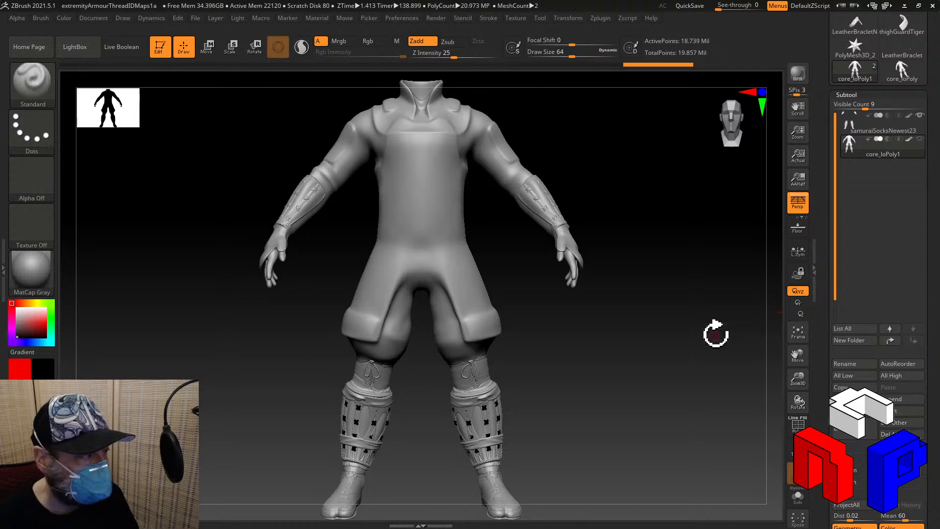
{"action": "left_click_drag", "start_coordinate": [713, 335], "coordinate": [695, 361]}
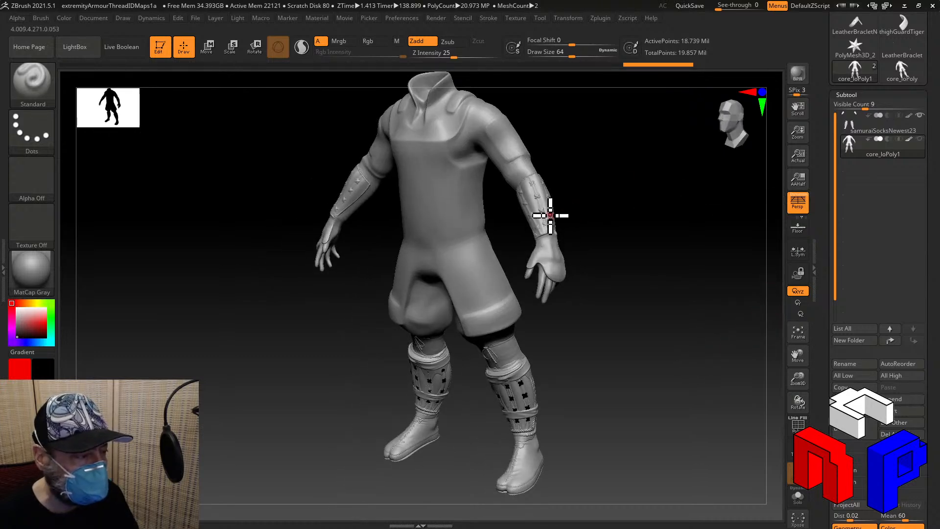
{"action": "left_click_drag", "start_coordinate": [805, 379], "coordinate": [808, 364]}
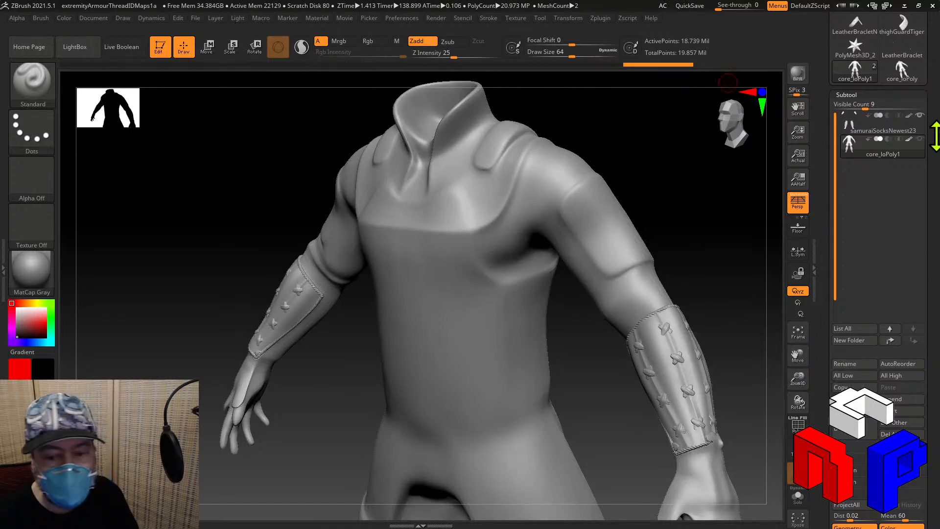
{"action": "left_click", "coordinate": [798, 333]}
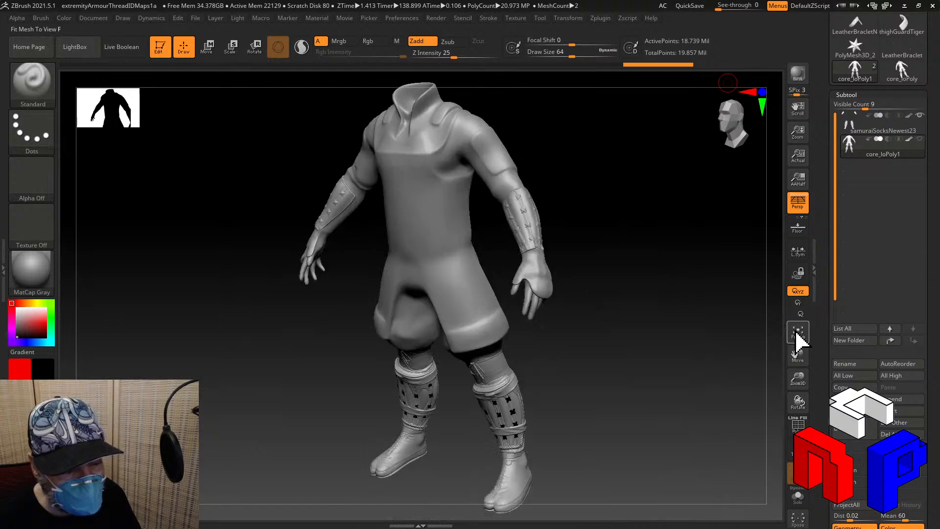
{"action": "left_click_drag", "start_coordinate": [609, 346], "coordinate": [623, 329], "text": "shift"}
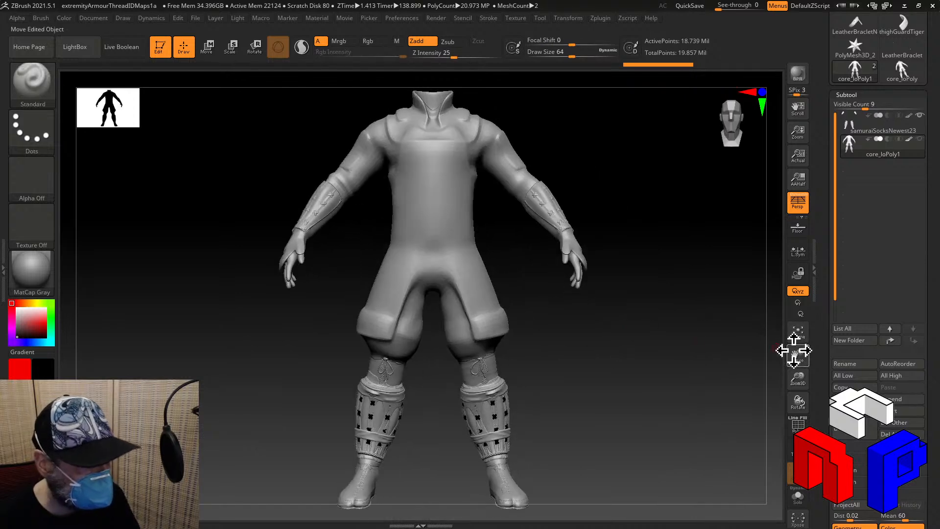
Turn on the polyframe display for core_loPoly1 and inspect the mesh around the bracers, hands and lower legs
{"action": "left_click_drag", "start_coordinate": [795, 378], "coordinate": [793, 254]}
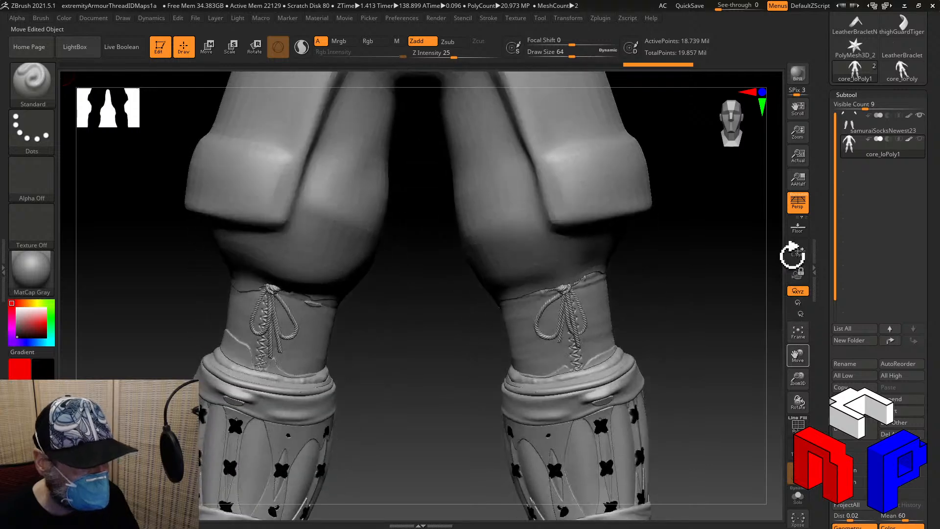
{"action": "left_click_drag", "start_coordinate": [799, 368], "coordinate": [827, 504]}
{"action": "left_click", "coordinate": [798, 424]}
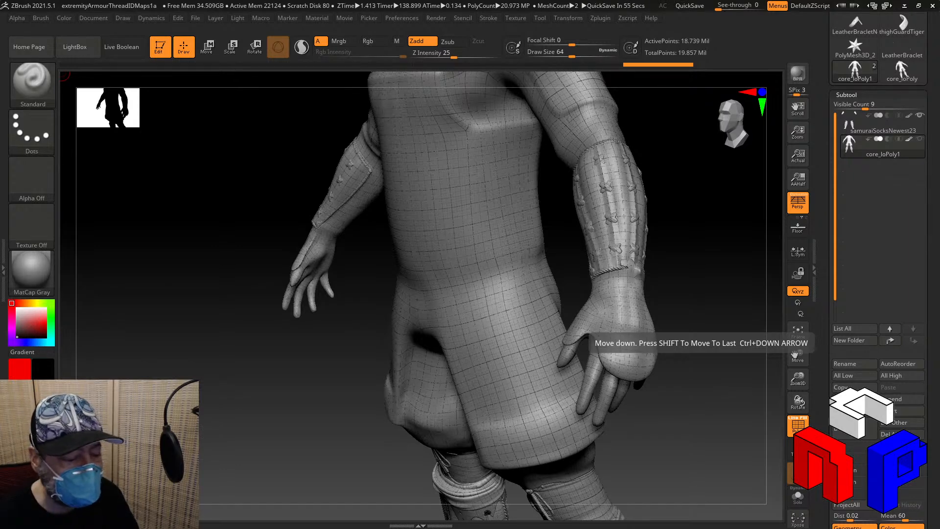
{"action": "left_click_drag", "start_coordinate": [797, 355], "coordinate": [721, 241]}
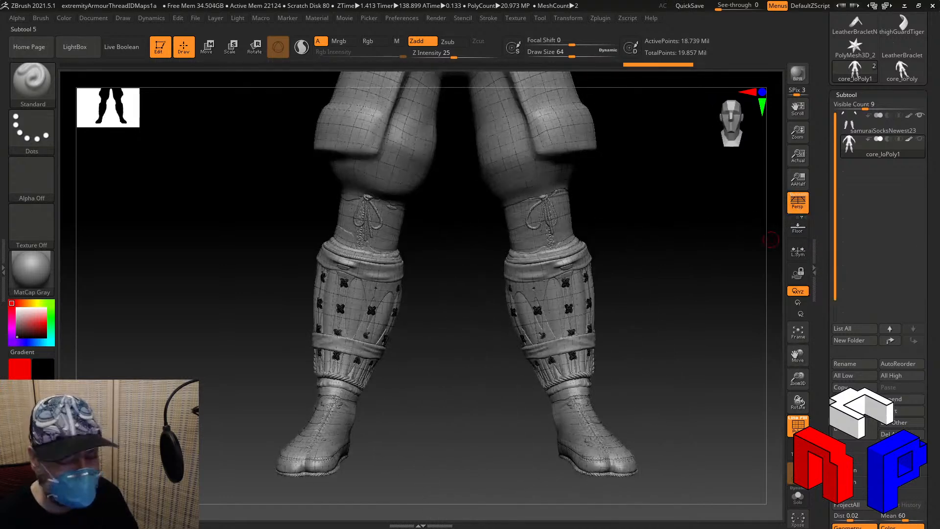